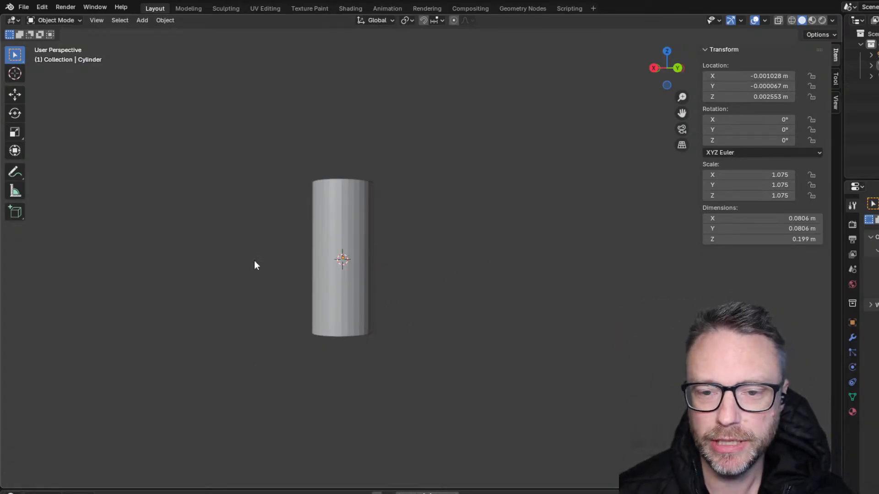
# - Examine the cylinder from several angles and distances
pyautogui.moveTo(245, 248); pyautogui.dragTo(329, 322, button='middle')
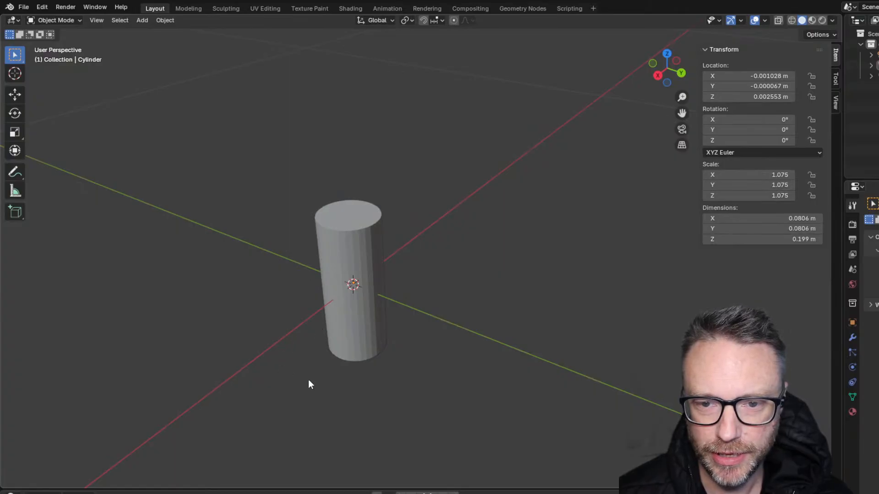
pyautogui.scroll(4, 458, 319)
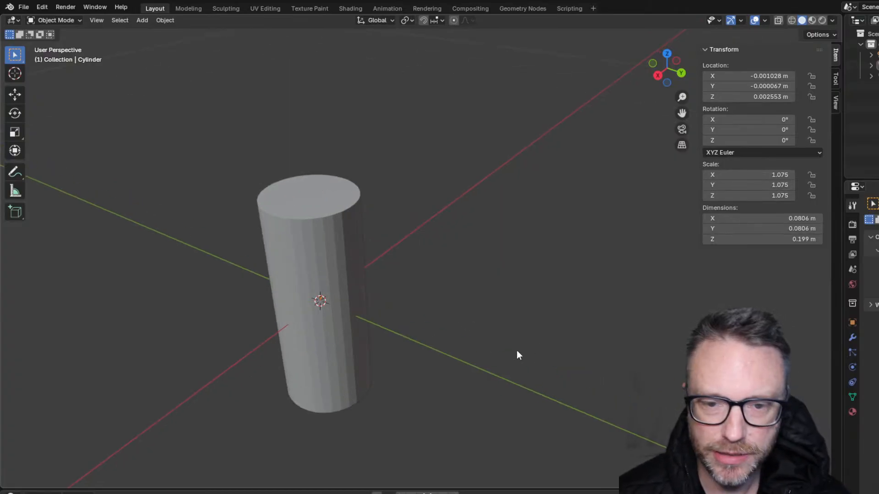
pyautogui.moveTo(342, 382); pyautogui.dragTo(270, 338, button='middle')
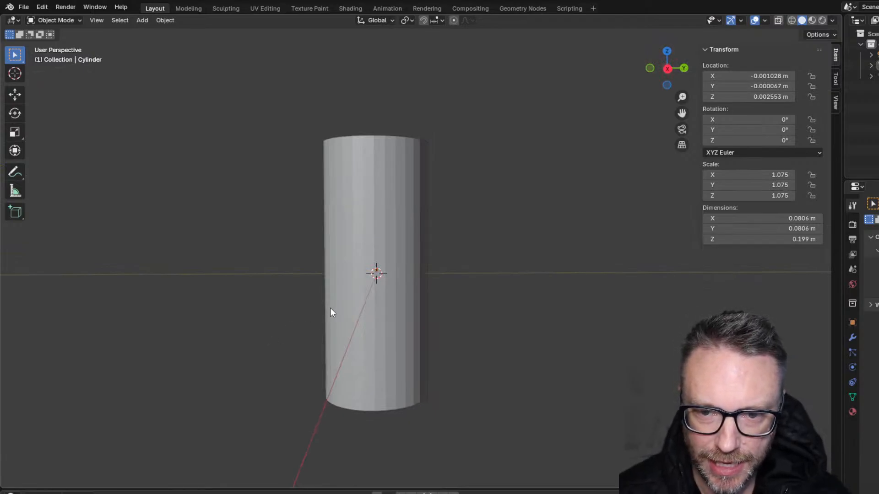
pyautogui.moveTo(349, 290)
pyautogui.mouseDown(button='middle')
pyautogui.moveTo(341, 314)
pyautogui.moveTo(343, 288)
pyautogui.mouseUp(button='middle')
pyautogui.moveTo(388, 313); pyautogui.dragTo(427, 275, button='middle')
pyautogui.scroll(-4, 393, 245)
pyautogui.scroll(3, 383, 259)
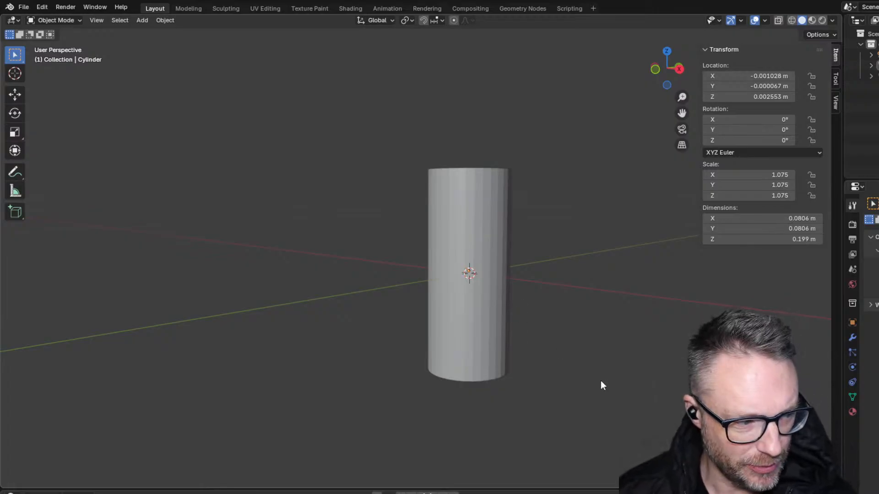
pyautogui.scroll(3, 601, 292)
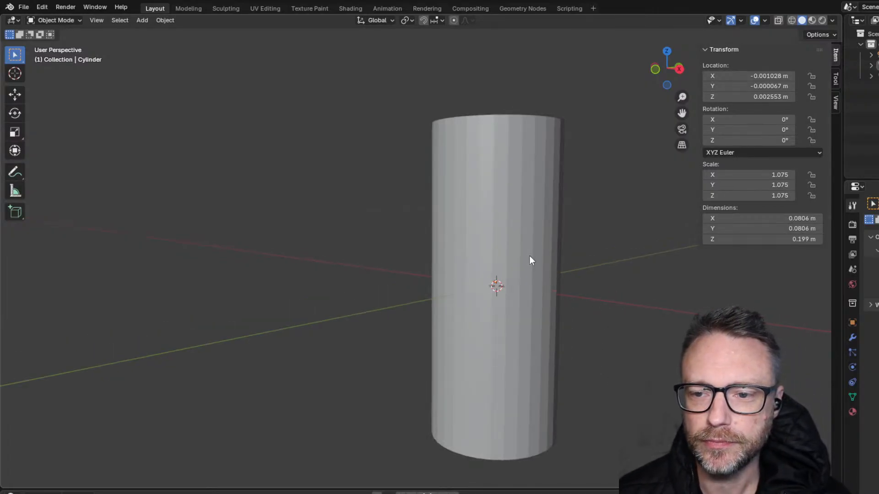
pyautogui.scroll(-3, 529, 256)
# - Duplicate the cylinder in place by copying and pasting it
pyautogui.click(459, 258)
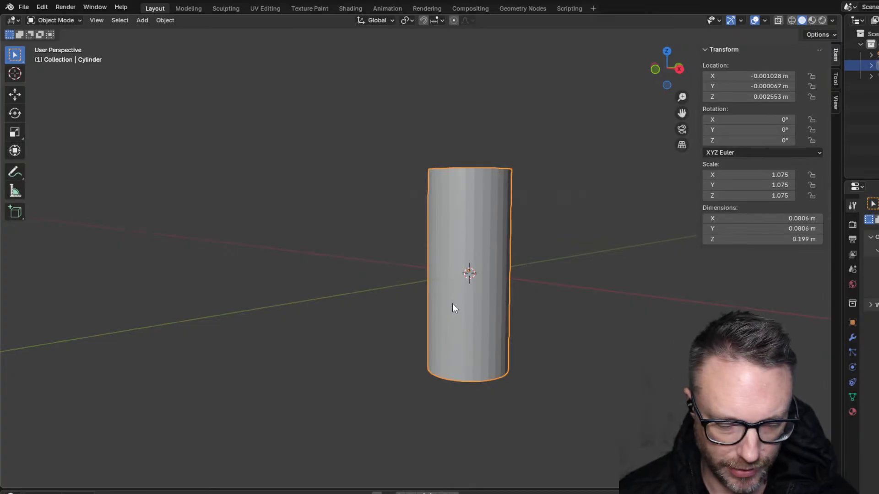
pyautogui.hotkey('ctrl', 'v')
pyautogui.press('g')
pyautogui.click(477, 322)
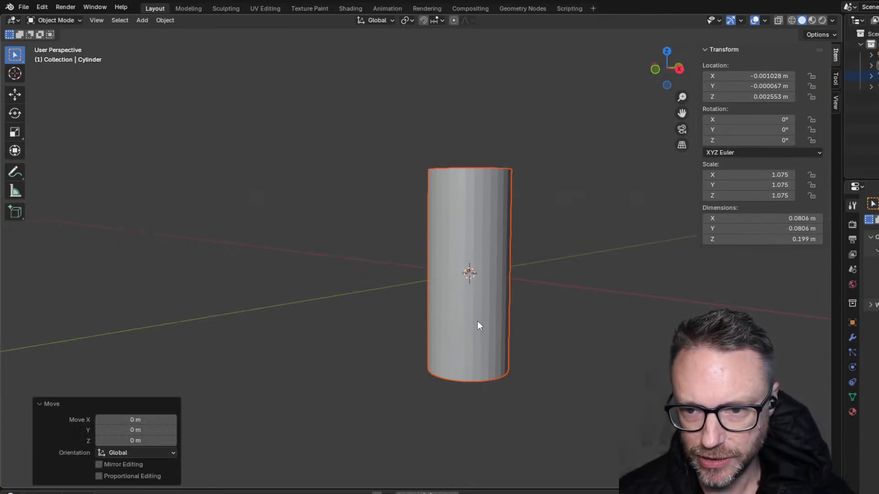
# - Move the duplicate cylinder to partly overlap the original, at about X -0.036 m, Y -0.033 m, Z 0.002 m
pyautogui.press('s')
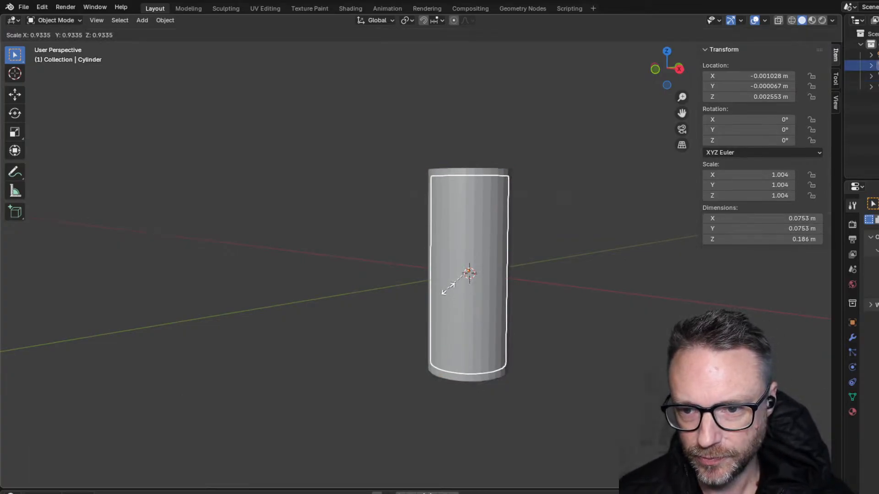
pyautogui.rightClick(449, 289)
pyautogui.press('g')
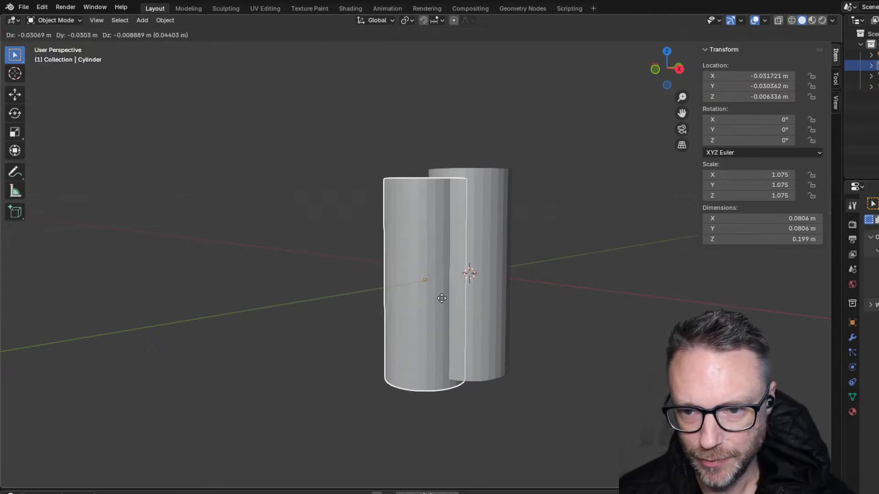
pyautogui.click(435, 289)
# - Try moving the duplicate closer to the original cylinder in the perspective view, and undo the move
pyautogui.moveTo(464, 328); pyautogui.dragTo(412, 345, button='middle')
pyautogui.press('g')
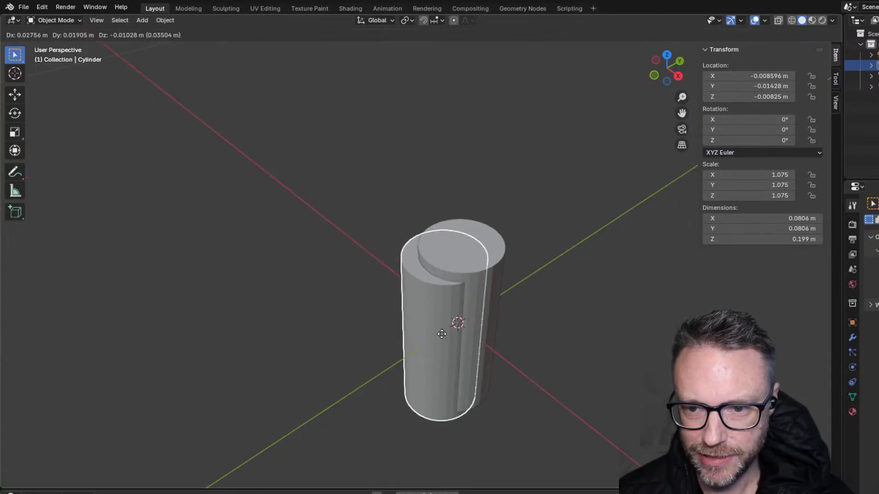
pyautogui.click(429, 339)
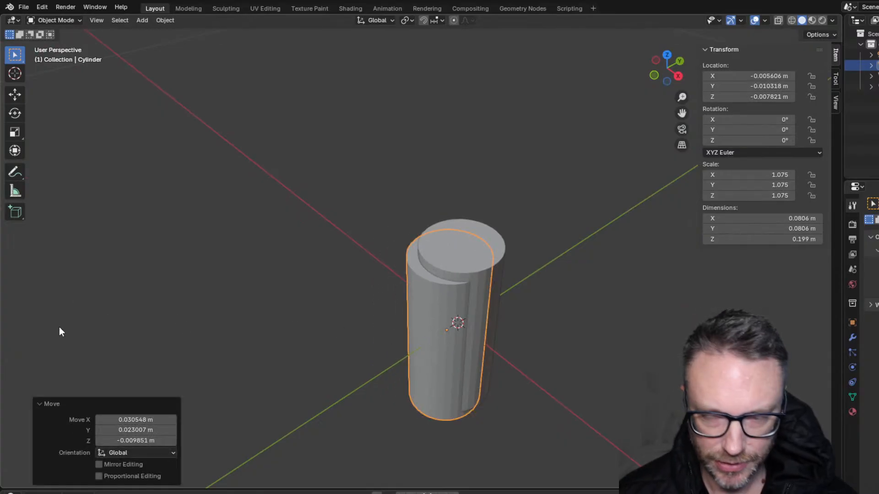
pyautogui.hotkey('ctrl', 'z')
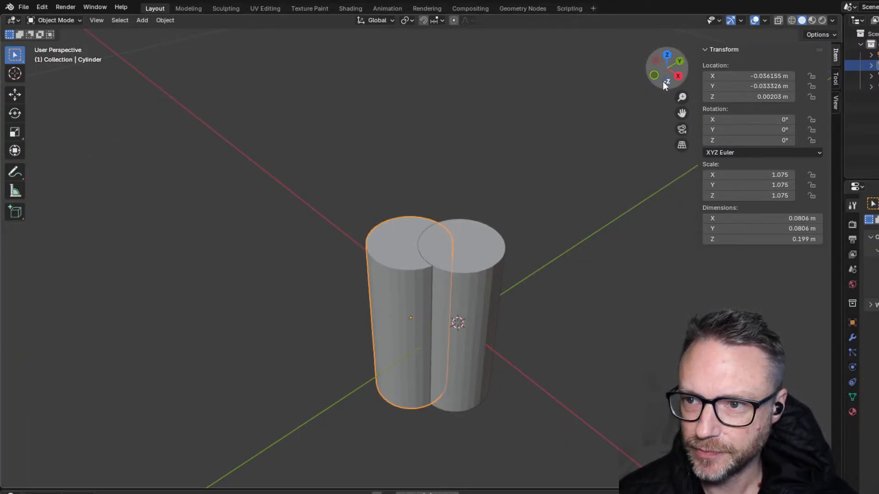
# - Move the duplicate cylinder about 0.0135 m along Y in the right orthographic view
pyautogui.click(678, 76)
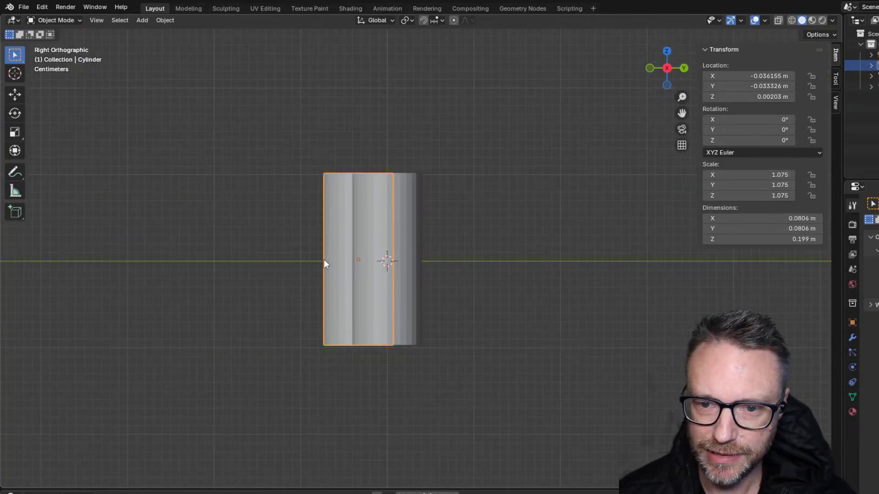
pyautogui.press('g')
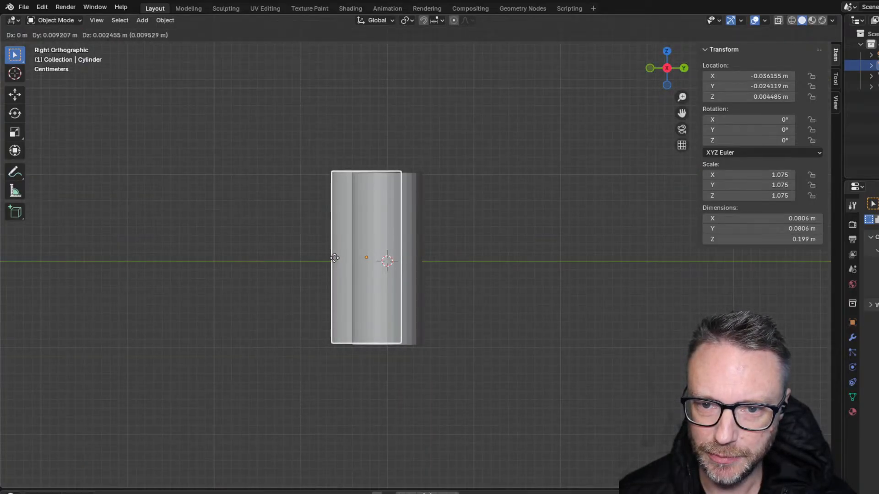
pyautogui.click(337, 260)
pyautogui.moveTo(337, 260); pyautogui.dragTo(395, 182, button='middle')
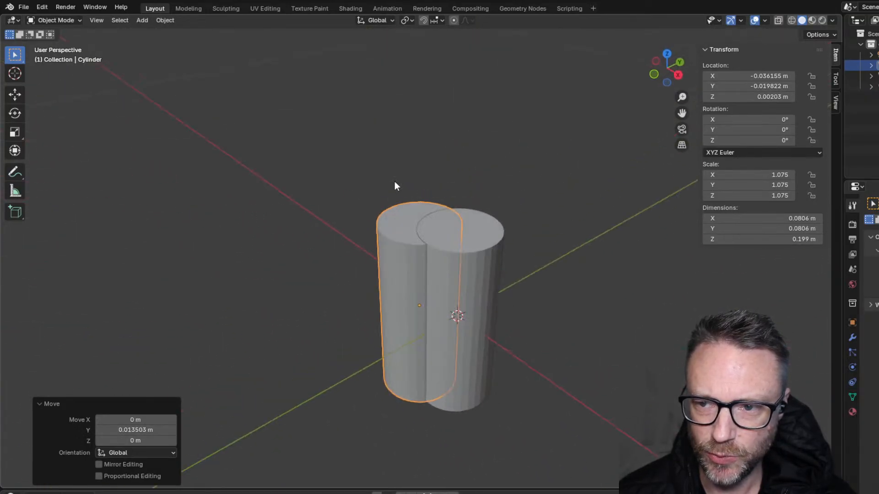
pyautogui.click(667, 54)
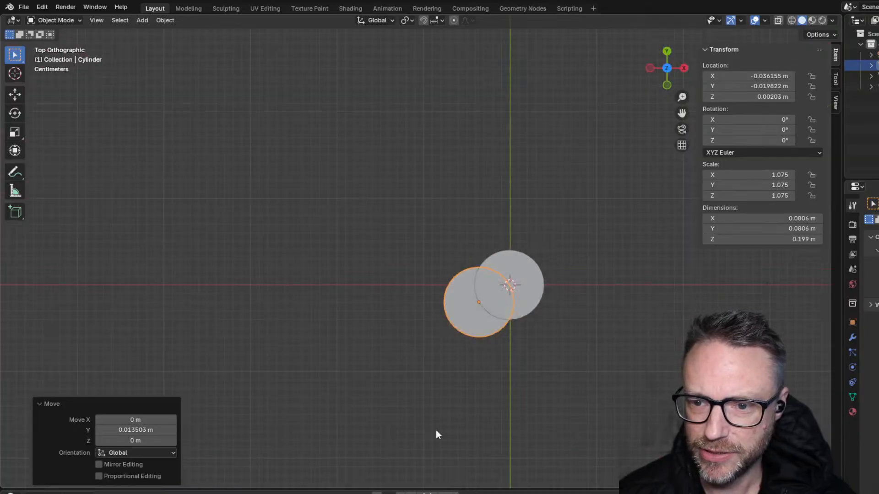
pyautogui.click(457, 314)
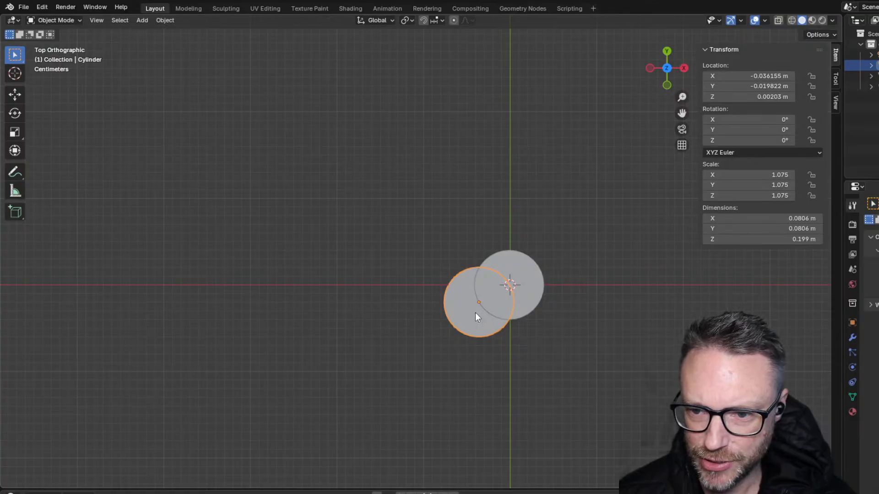
pyautogui.press('s')
pyautogui.press('x')
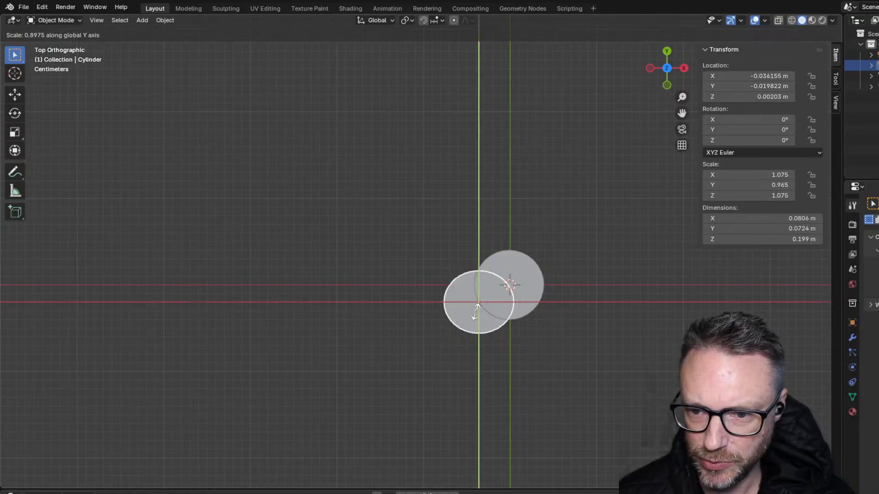
pyautogui.press('y')
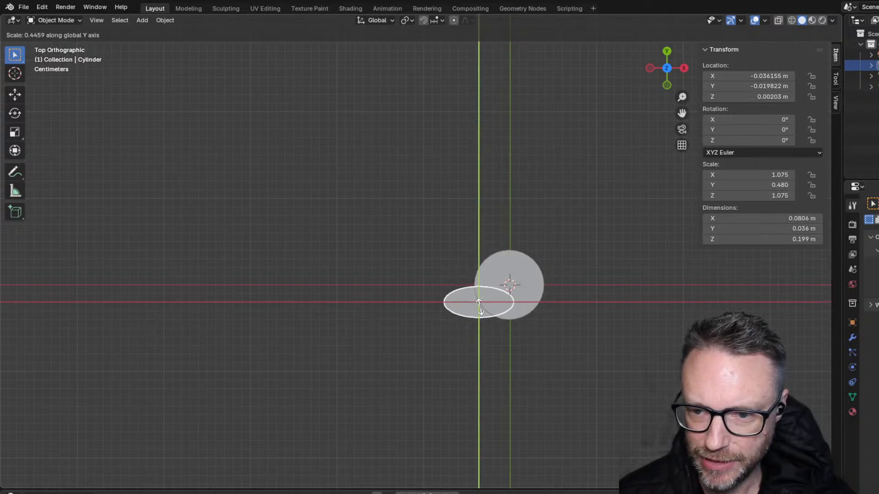
pyautogui.press('x')
pyautogui.press('y')
pyautogui.press('Escape')
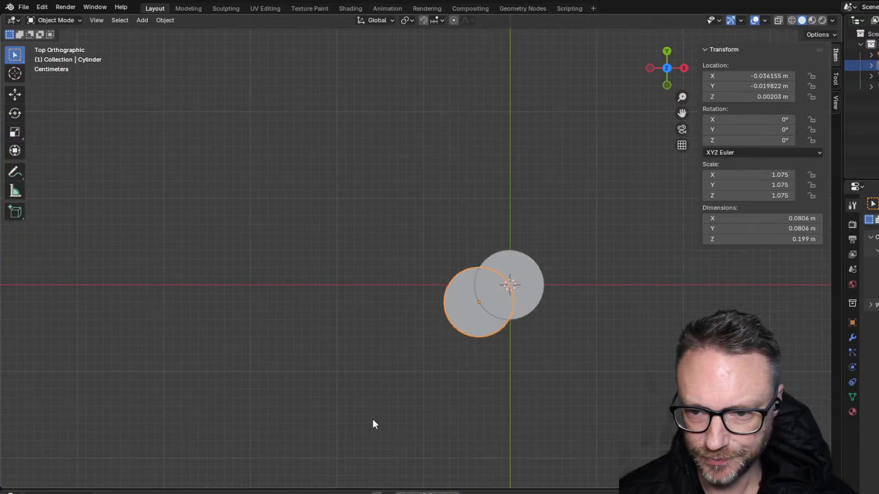
# - Try narrowing the duplicate cylinder along X only, to a scale of about 0.697
pyautogui.press('s')
pyautogui.press('y')
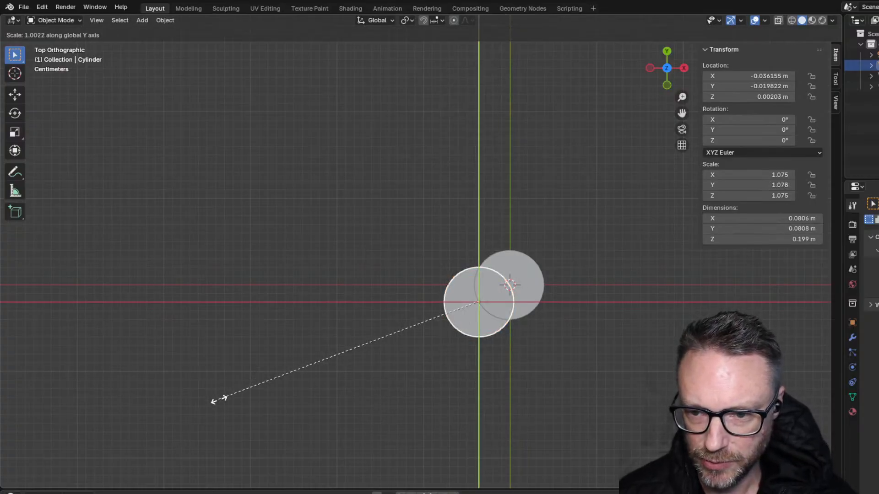
pyautogui.press('x')
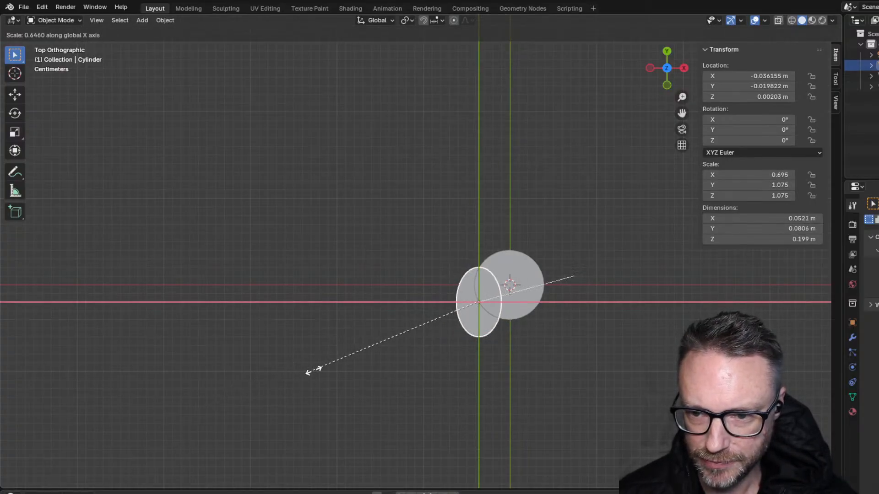
pyautogui.click(313, 372)
pyautogui.click(485, 336)
pyautogui.click(485, 333)
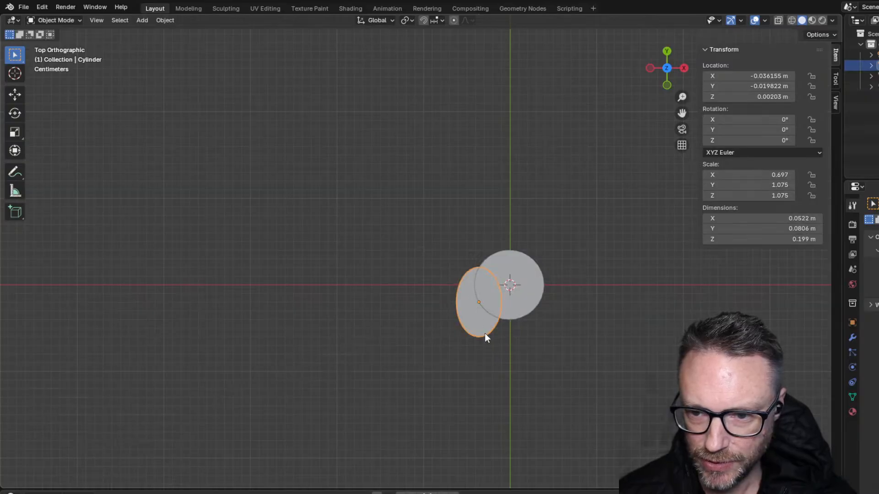
# - Try moving the narrowed duplicate about 0.014 m along Y, closer to the original cylinder's centre line
pyautogui.press('g')
pyautogui.press('y')
pyautogui.click(483, 324)
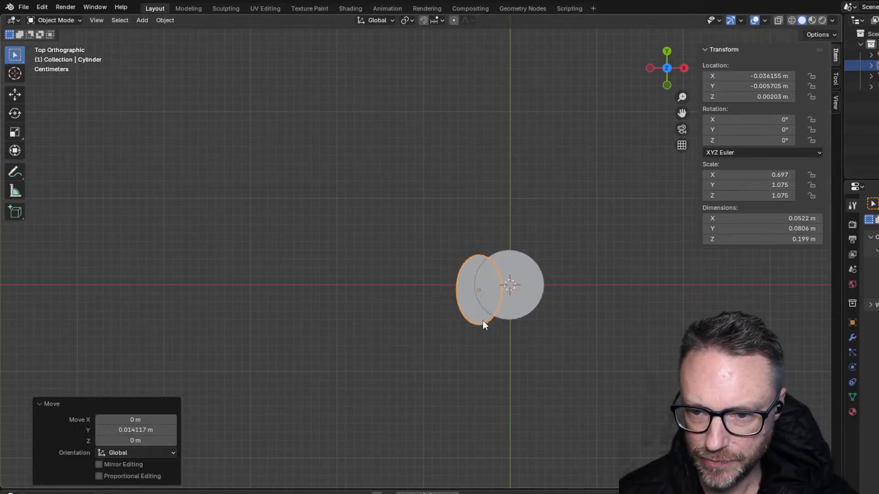
# - Try narrowing the duplicate further to an X scale of about 0.447, and undo both X scalings and the Y move
pyautogui.click(462, 300)
pyautogui.press('s')
pyautogui.press('x')
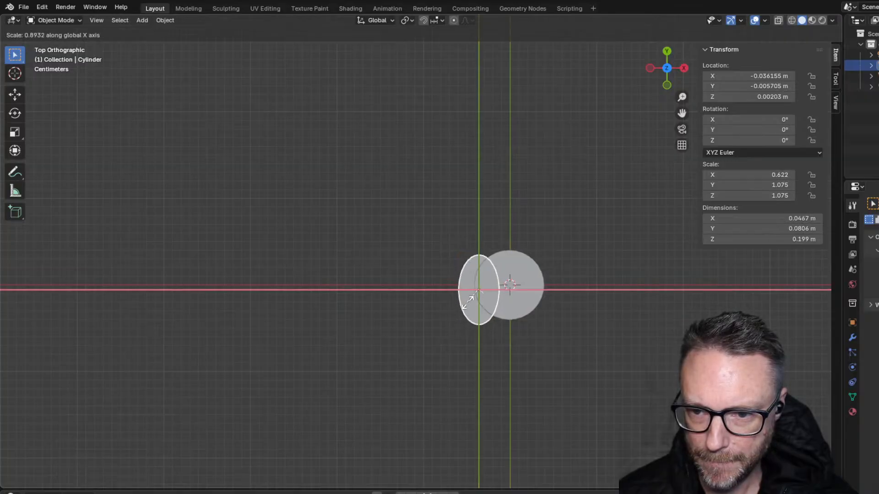
pyautogui.press('y')
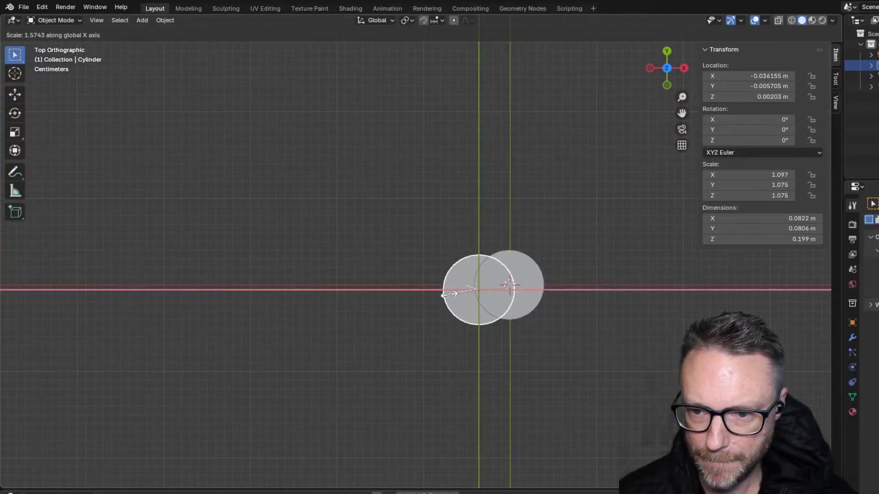
pyautogui.moveTo(459, 290)
pyautogui.mouseDown(button='middle')
pyautogui.moveTo(476, 293)
pyautogui.moveTo(472, 316)
pyautogui.moveTo(468, 292)
pyautogui.mouseUp(button='middle')
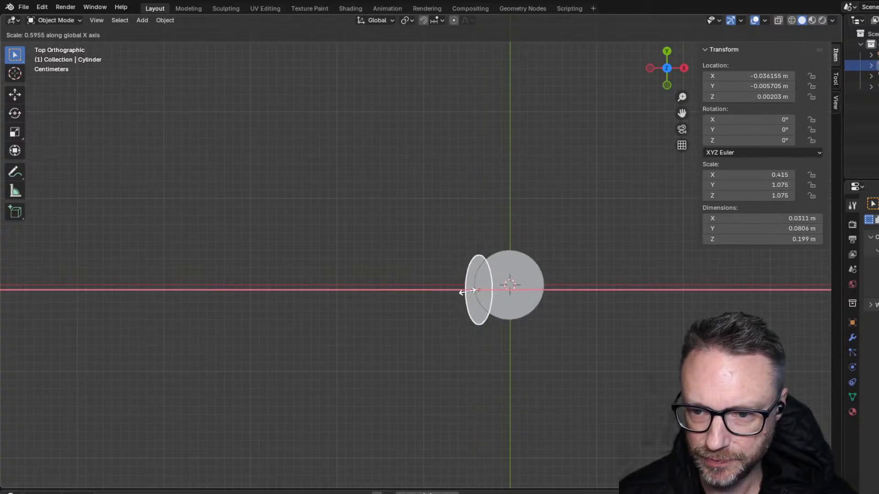
pyautogui.click(466, 292)
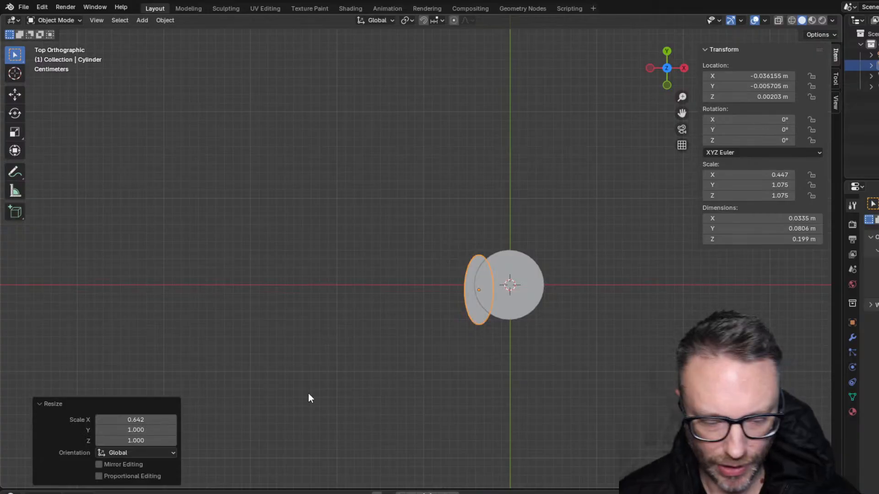
pyautogui.hotkey('ctrl', 'z')
pyautogui.hotkey('ctrl', 'z')
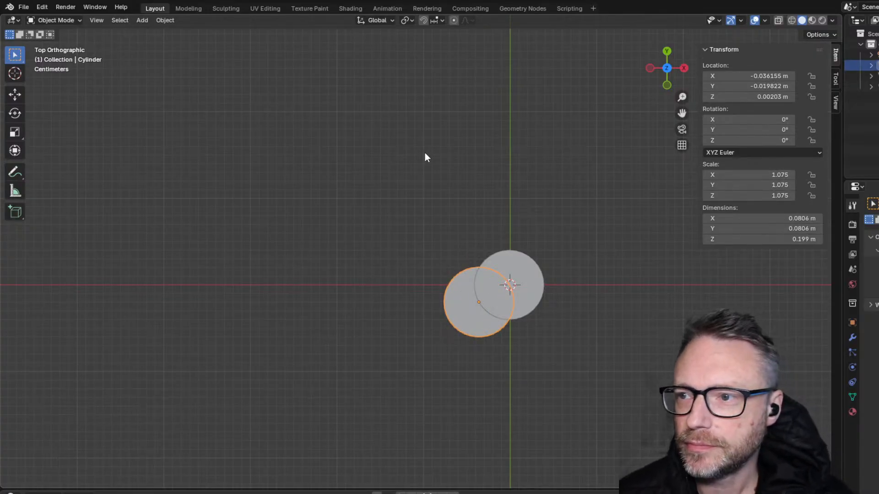
# - Try resizing the duplicate uniformly by about -0.575 in the top view, undo it, and return to the top view
pyautogui.moveTo(424, 157); pyautogui.dragTo(357, 248, button='middle')
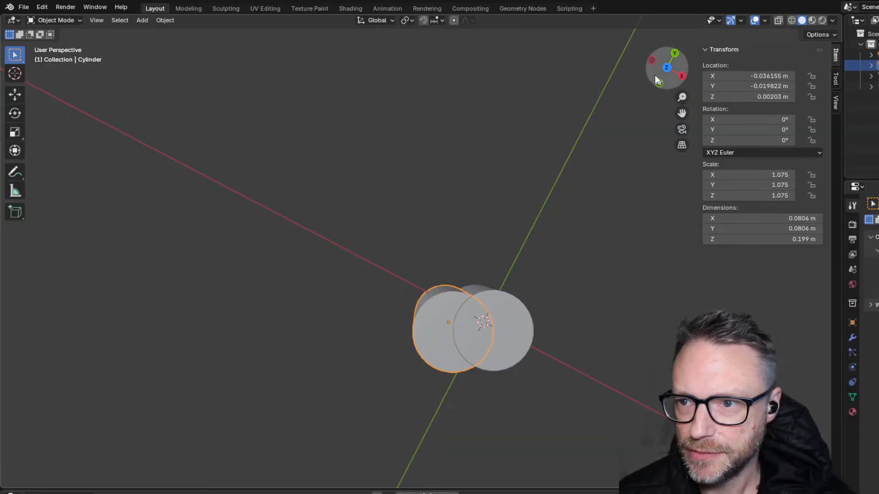
pyautogui.click(666, 68)
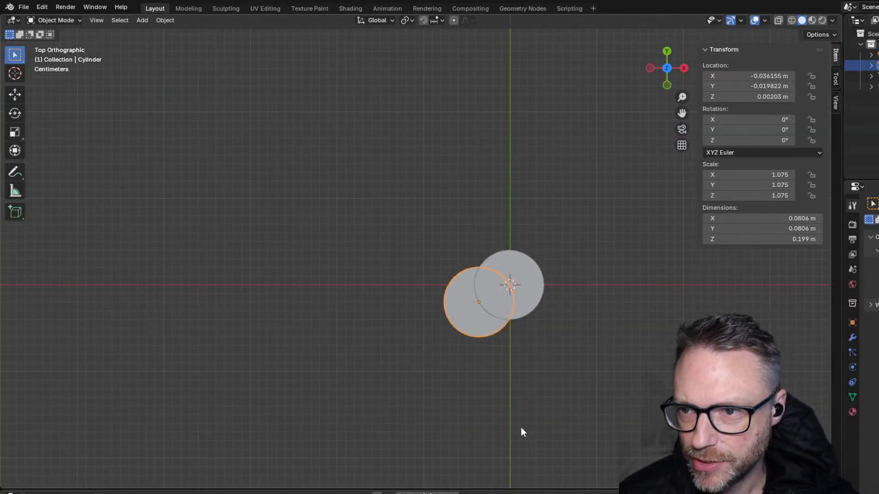
pyautogui.press('s')
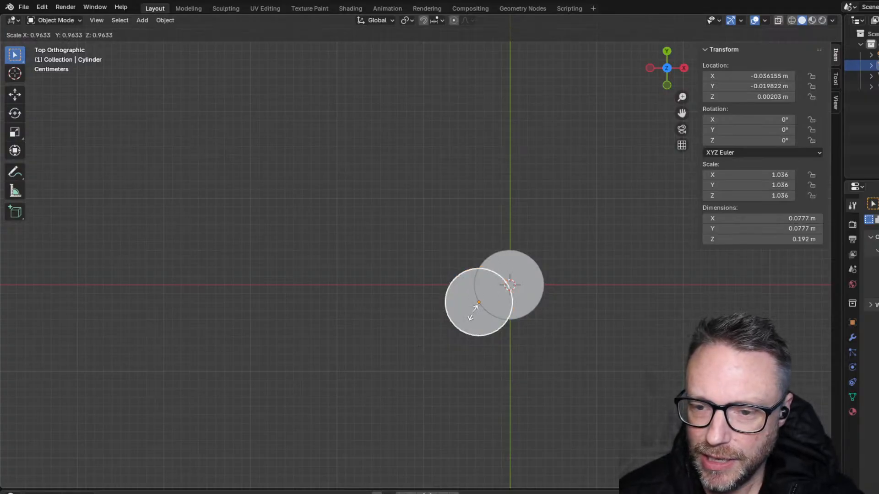
pyautogui.click(483, 297)
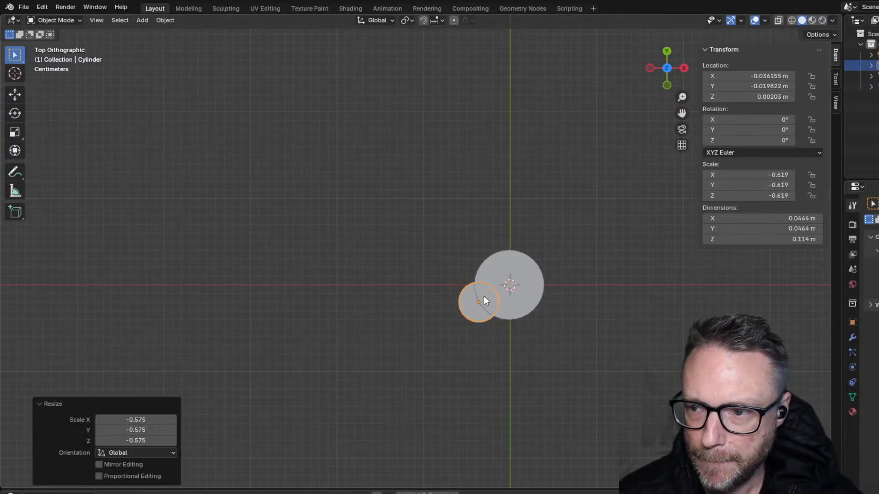
pyautogui.moveTo(484, 296); pyautogui.dragTo(397, 321, button='middle')
pyautogui.hotkey('ctrl', 'z')
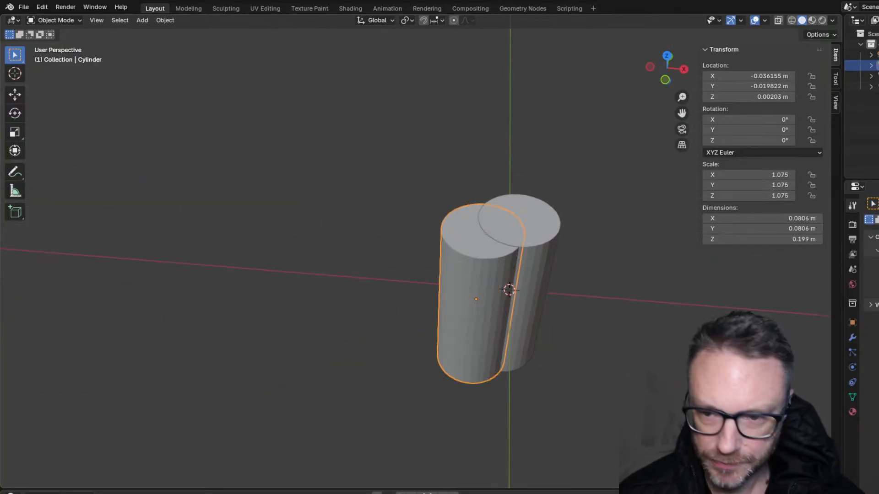
pyautogui.click(667, 56)
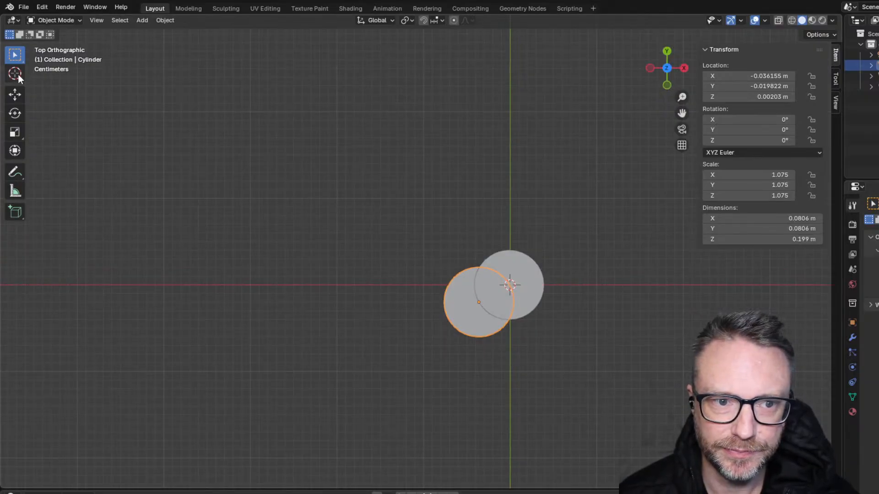
# - Resize the offset duplicate cylinder uniformly by a factor of about -0.725 and switch to the front view
pyautogui.click(15, 130)
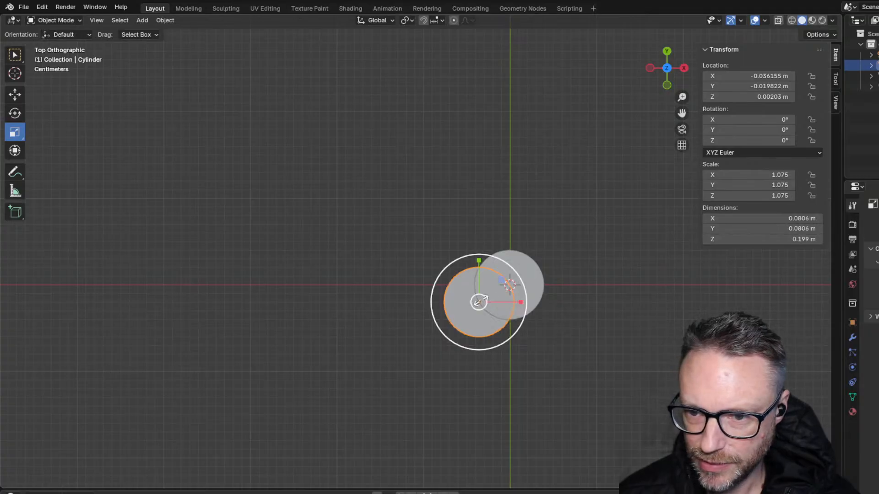
pyautogui.moveTo(479, 303)
pyautogui.mouseDown()
pyautogui.moveTo(475, 290)
pyautogui.moveTo(467, 303)
pyautogui.moveTo(490, 304)
pyautogui.moveTo(464, 307)
pyautogui.moveTo(478, 301)
pyautogui.mouseUp()
pyautogui.moveTo(418, 270); pyautogui.dragTo(418, 133, button='middle')
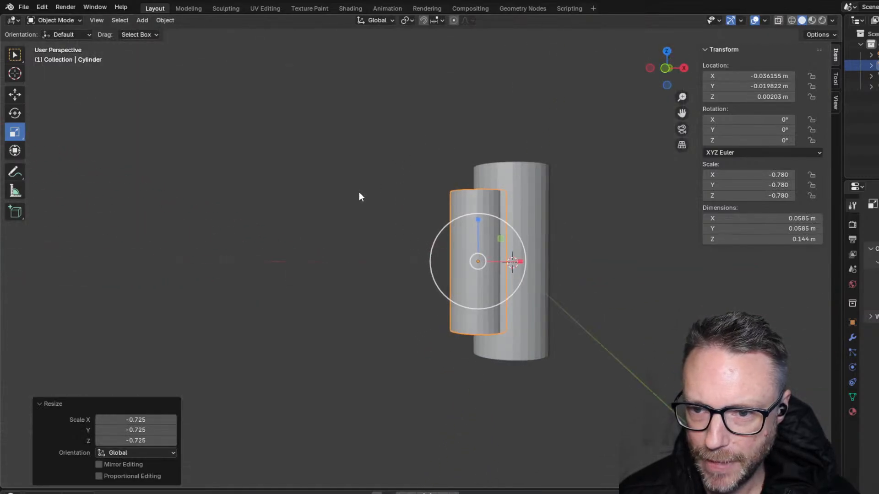
pyautogui.click(664, 71)
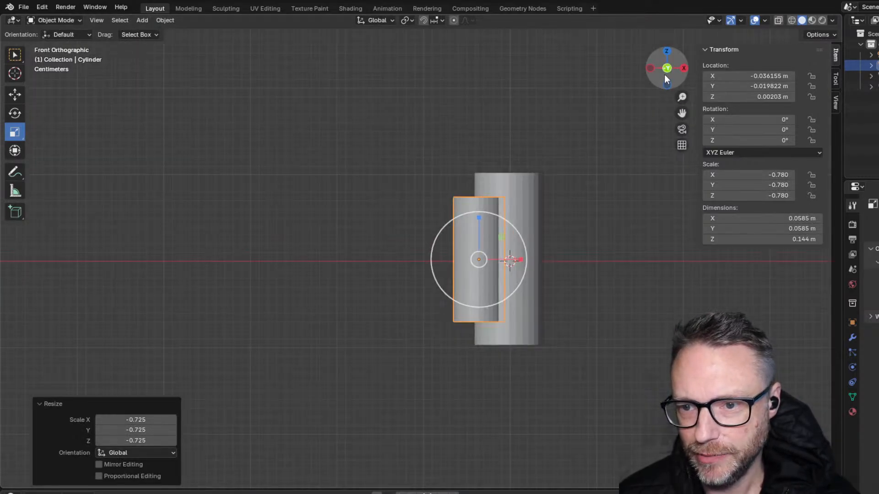
pyautogui.click(464, 273)
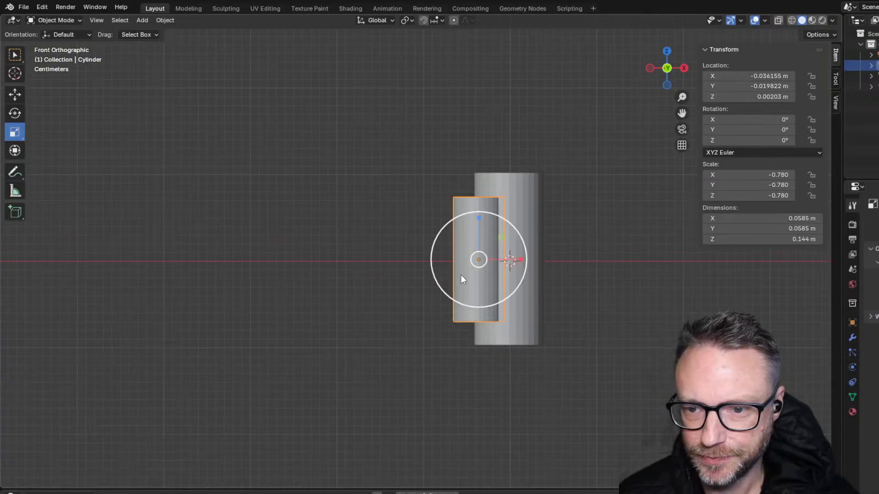
# - Try narrowing the smaller cylinder along X by a factor of about 0.771, and undo it
pyautogui.press('s')
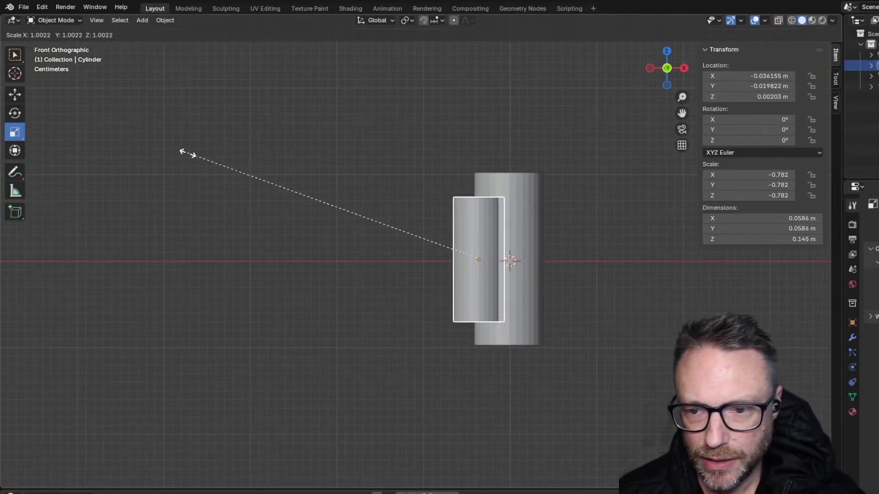
pyautogui.press('z')
pyautogui.press('x')
pyautogui.click(261, 161)
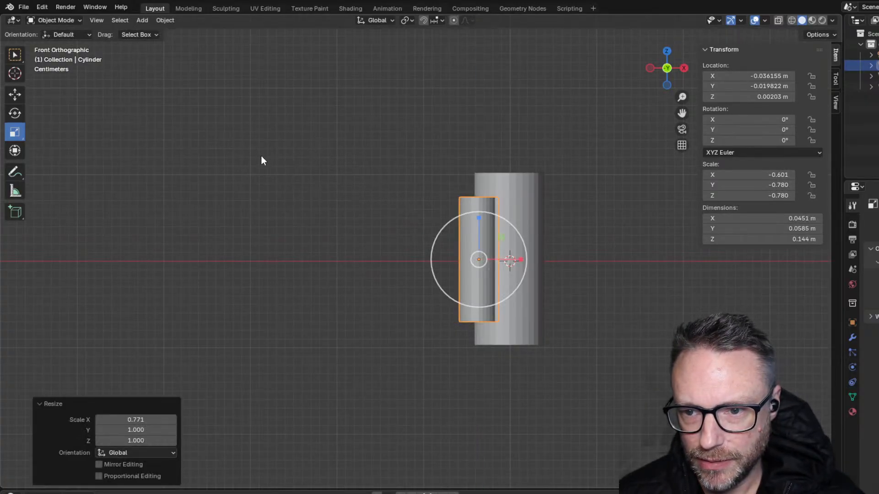
pyautogui.hotkey('ctrl', 'z')
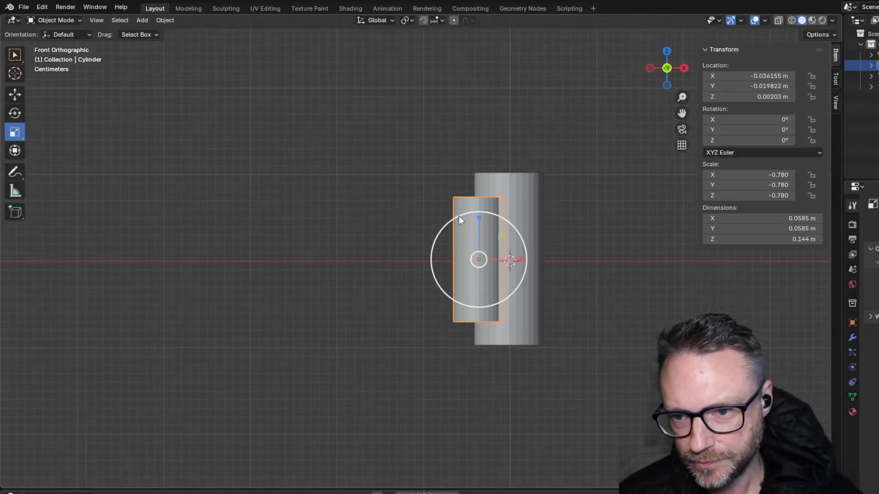
# - Try widening the smaller cylinder along X by a factor of about 1.142, and undo it
pyautogui.press('s')
pyautogui.press('x')
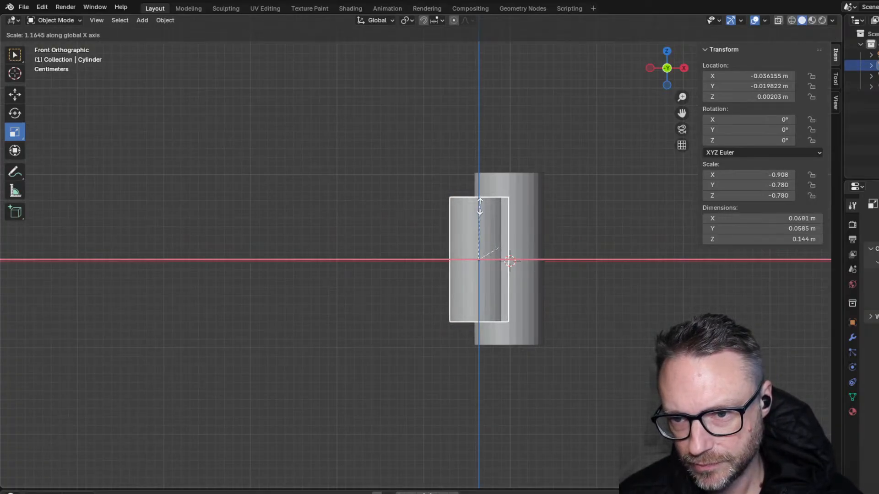
pyautogui.click(477, 208)
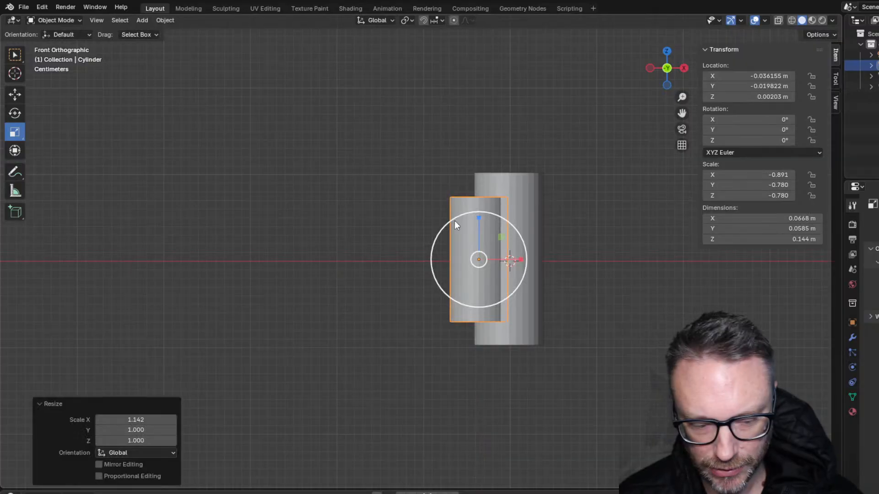
pyautogui.hotkey('ctrl', 'z')
# - Stretch the smaller cylinder along Z only, to a height of about 0.198 m, and switch to the bottom view
pyautogui.press('s')
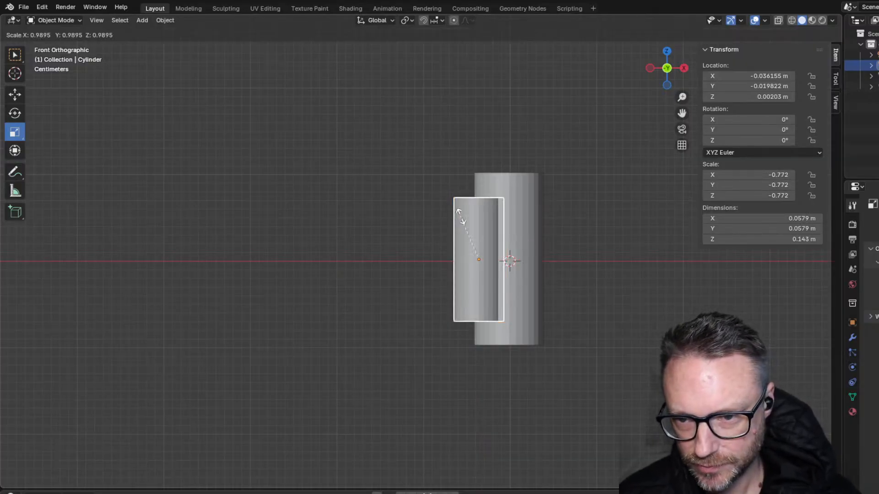
pyautogui.press('z')
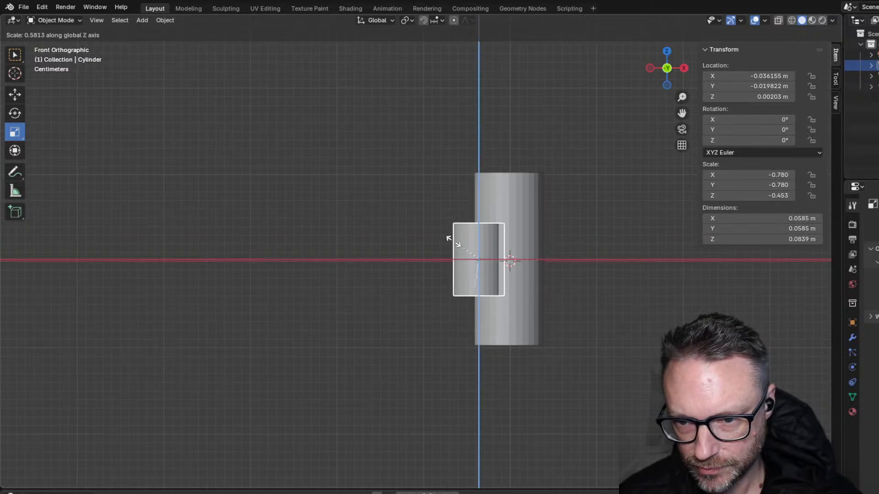
pyautogui.press('x')
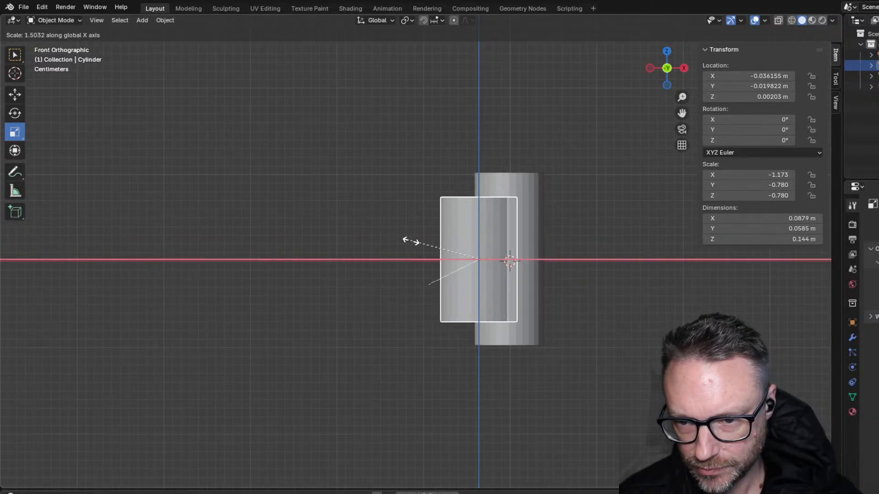
pyautogui.press('z')
pyautogui.click(478, 196)
pyautogui.moveTo(479, 196); pyautogui.dragTo(388, 242, button='middle')
pyautogui.click(374, 232)
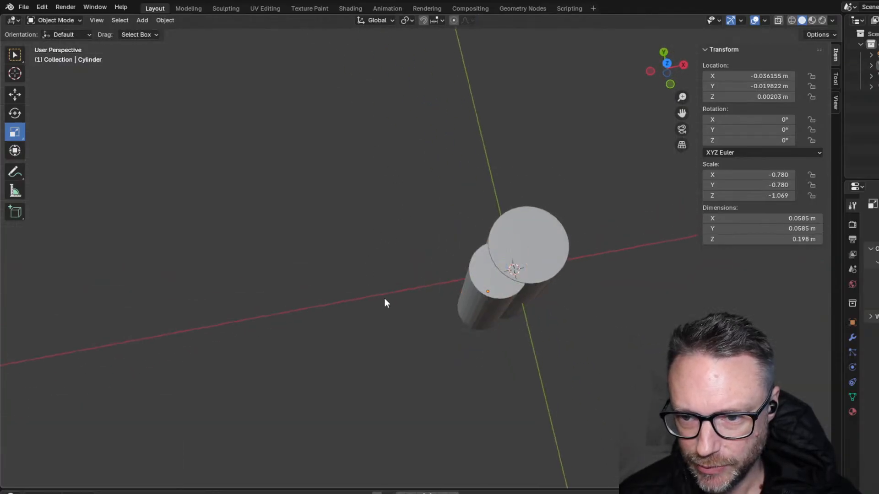
pyautogui.moveTo(385, 301); pyautogui.dragTo(278, 294, button='middle')
pyautogui.click(495, 245)
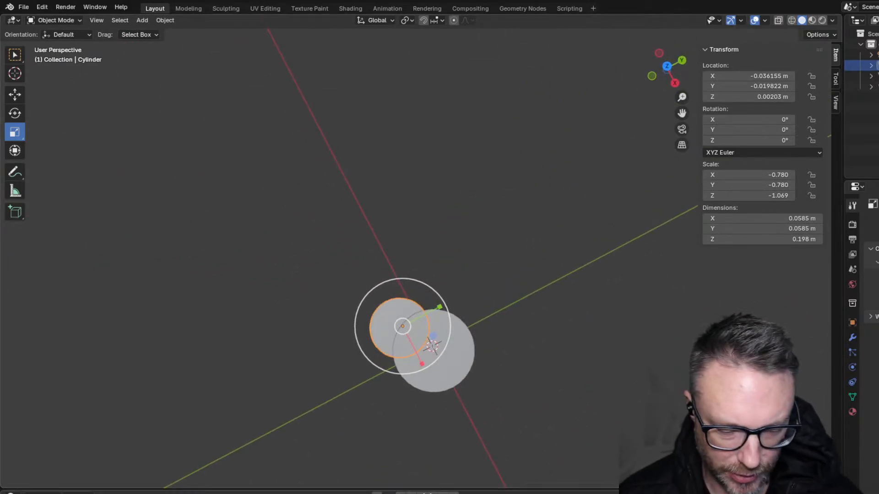
pyautogui.click(672, 66)
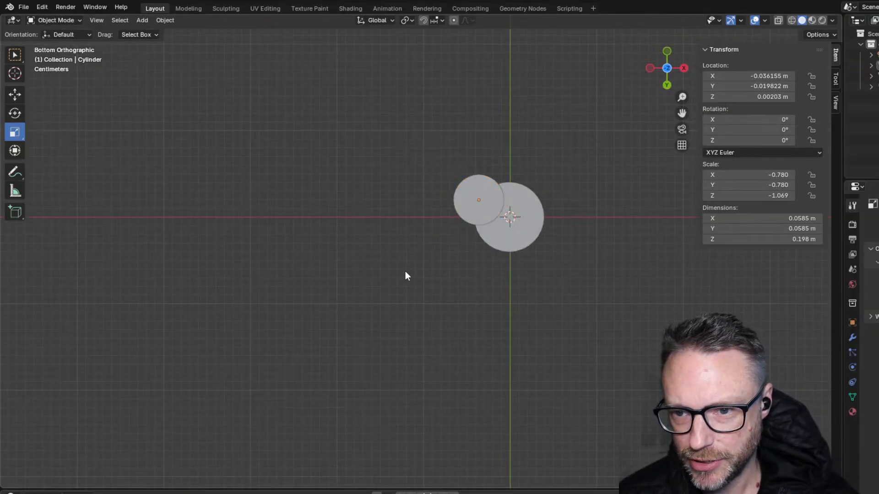
pyautogui.click(473, 216)
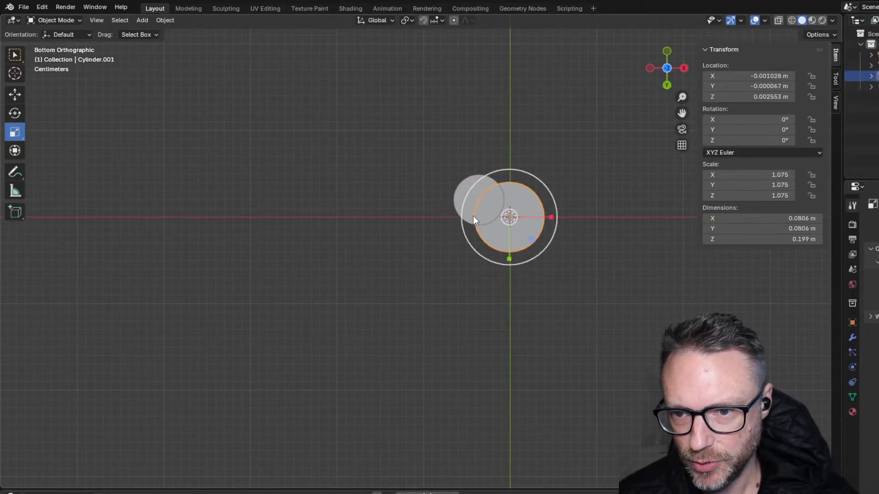
pyautogui.click(462, 188)
pyautogui.press('g')
pyautogui.press('x')
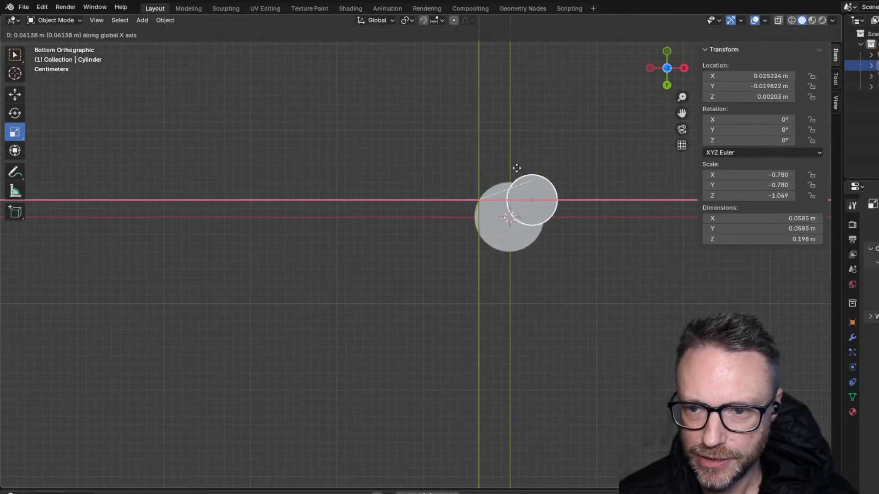
pyautogui.press('y')
pyautogui.press('Escape')
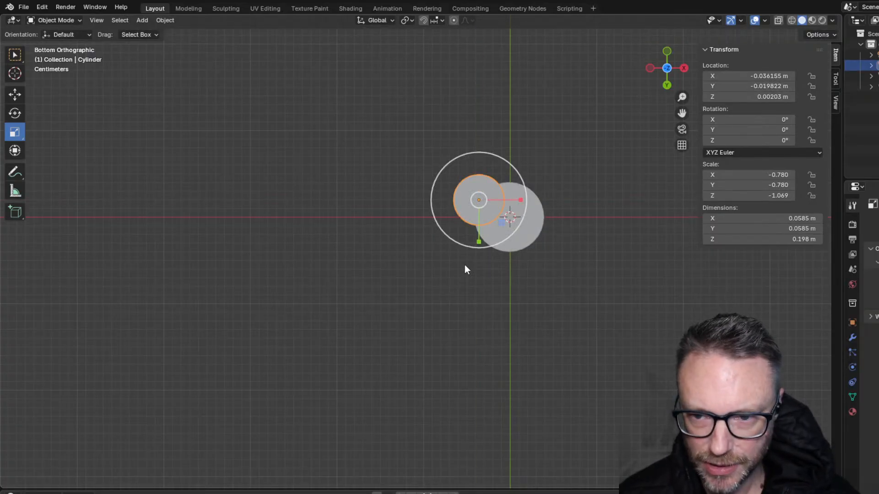
pyautogui.click(147, 225)
# - Paste a copy of the large cylinder in place and clear the selection
pyautogui.click(463, 213)
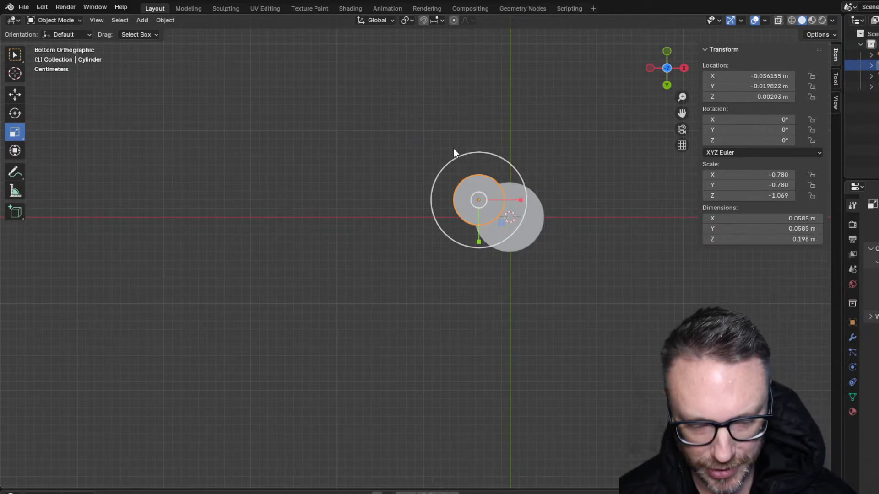
pyautogui.hotkey('ctrl', 'v')
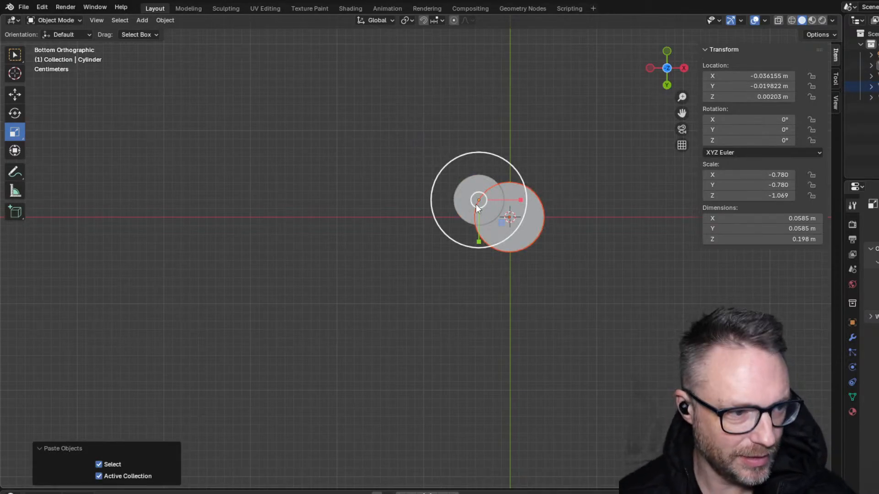
pyautogui.click(370, 260)
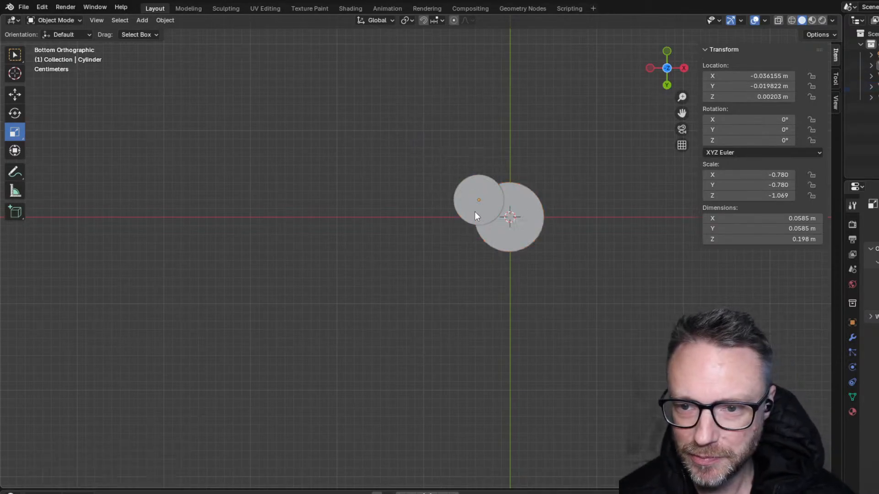
# - Paste a copy of the small cylinder, moving one of the pair about 0.012 m along X and 0.054 m along Y
pyautogui.click(456, 190)
pyautogui.click(457, 190)
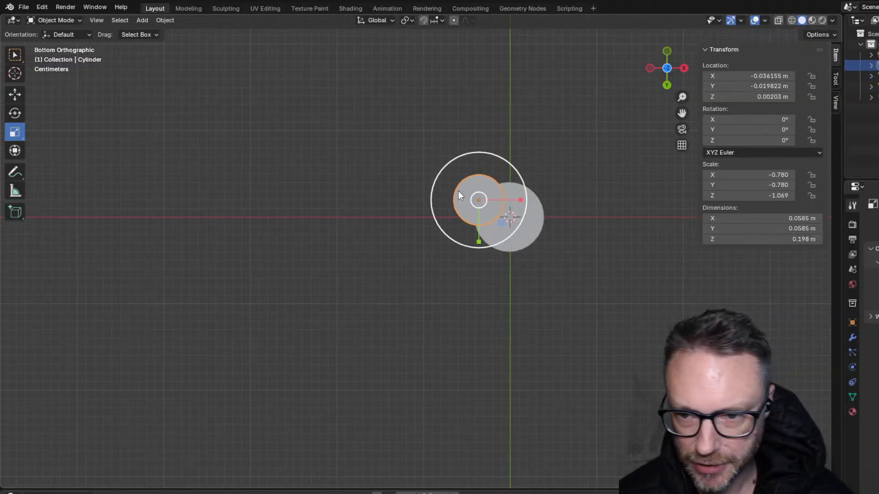
pyautogui.hotkey('ctrl', 'v')
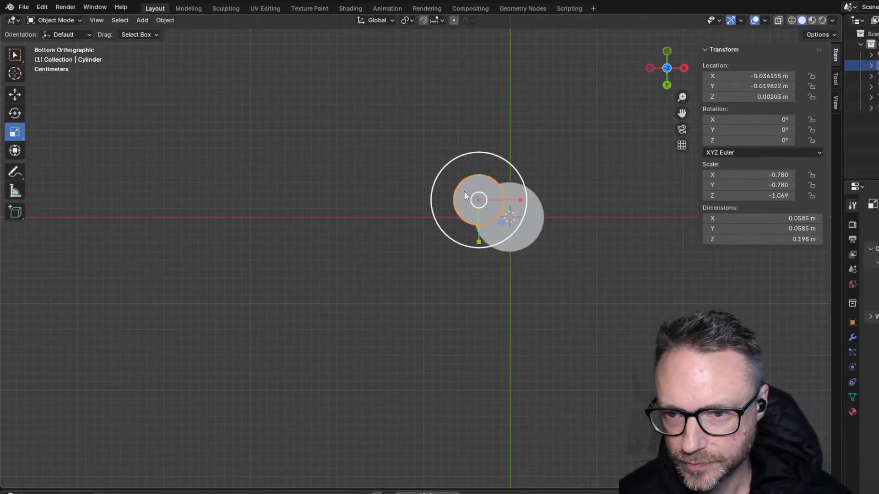
pyautogui.press('g')
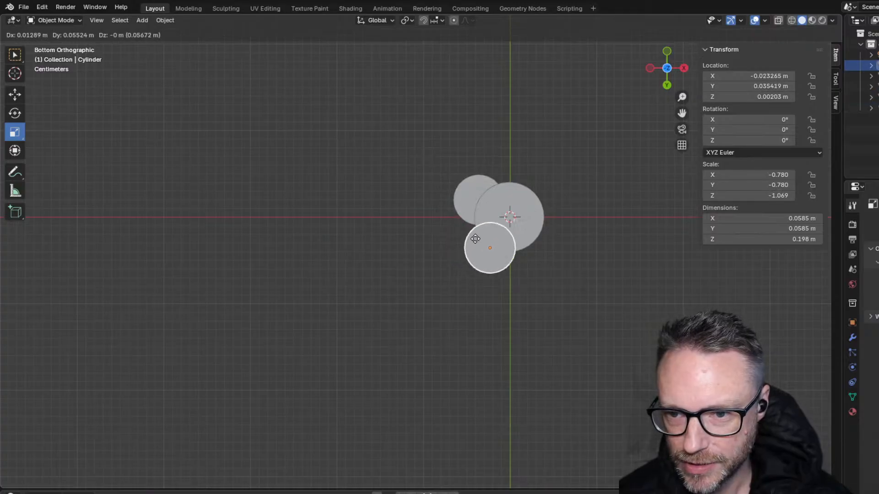
pyautogui.click(473, 238)
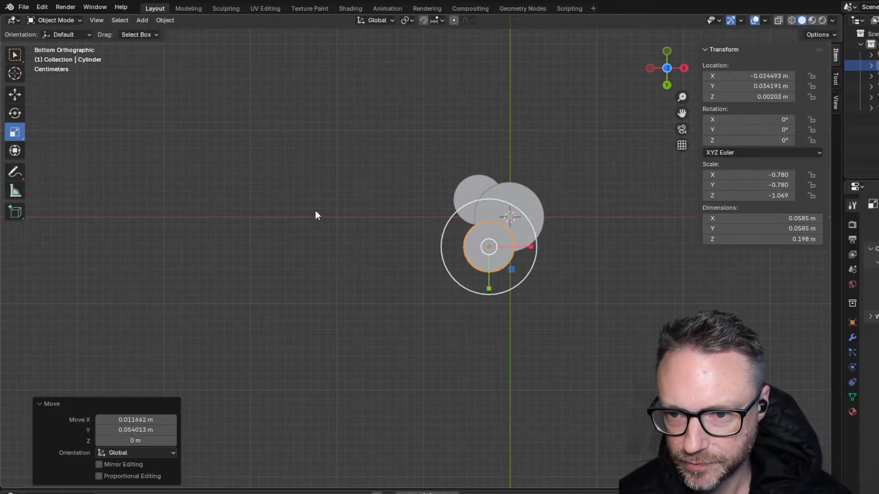
pyautogui.moveTo(316, 214); pyautogui.dragTo(289, 408, button='middle')
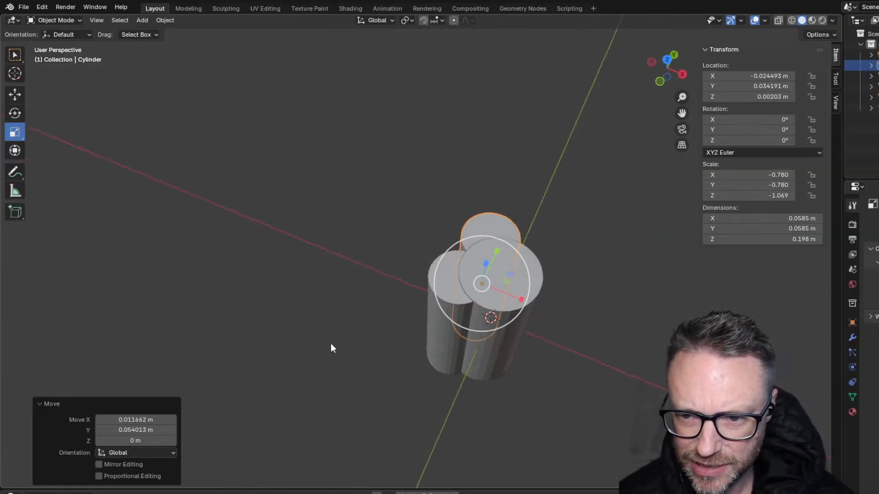
pyautogui.moveTo(333, 349); pyautogui.dragTo(269, 377, button='middle')
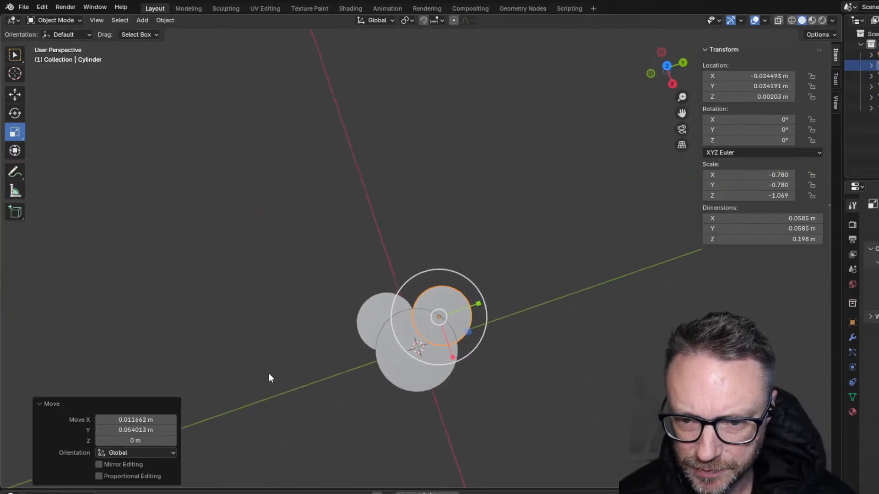
pyautogui.moveTo(345, 380); pyautogui.dragTo(353, 353, button='middle')
# - Paste another small cylinder in the bottom view and move it about 0.052 m along X and -0.017 m along Y
pyautogui.click(367, 331)
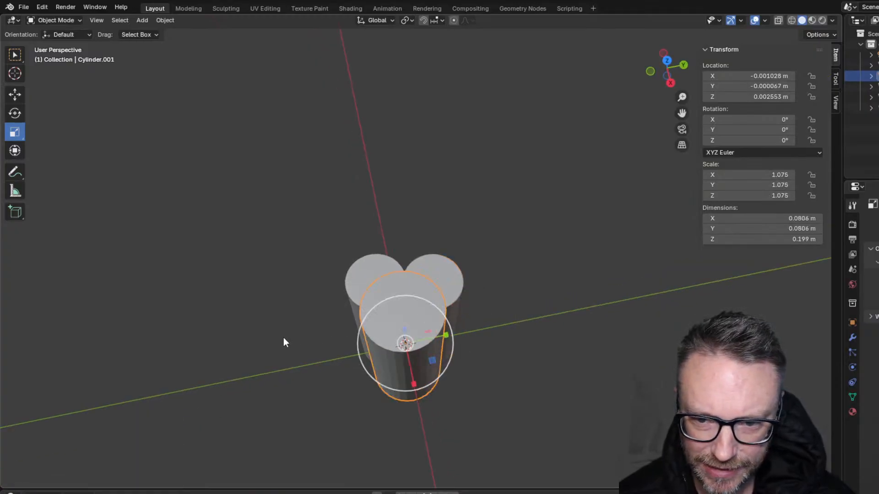
pyautogui.click(287, 344)
pyautogui.moveTo(288, 348); pyautogui.dragTo(310, 369, button='middle')
pyautogui.click(388, 335)
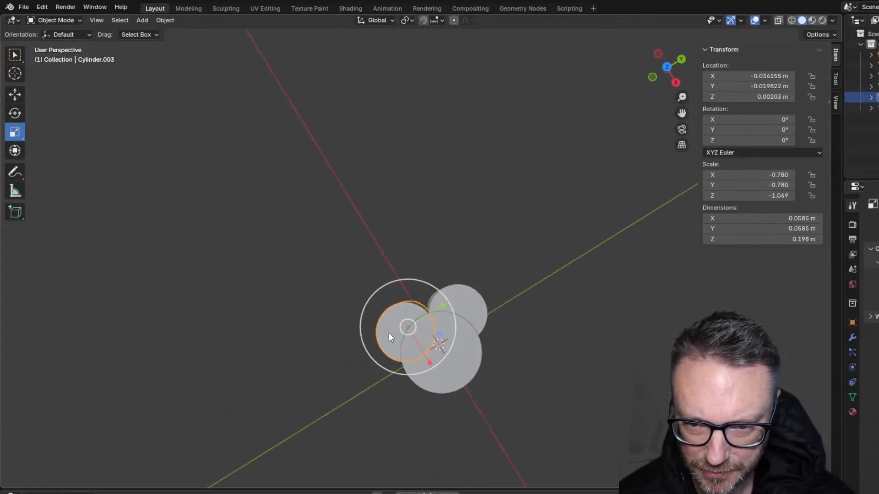
pyautogui.click(666, 67)
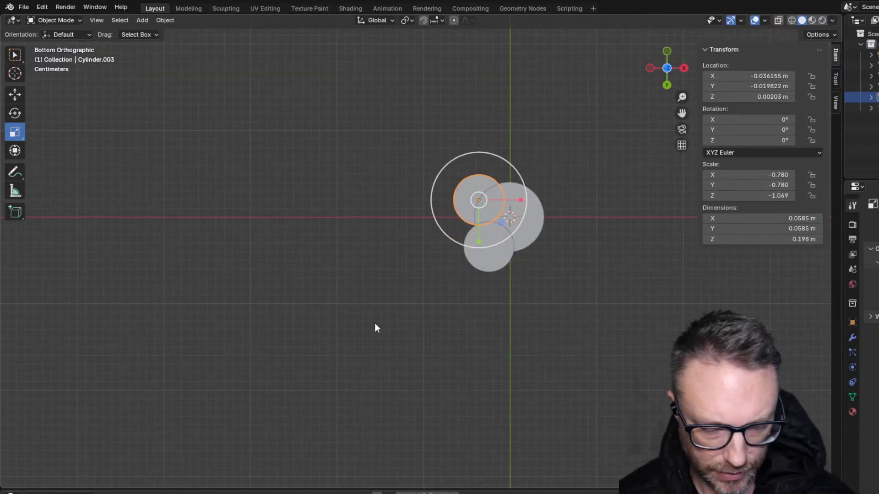
pyautogui.hotkey('ctrl', 'v')
pyautogui.press('g')
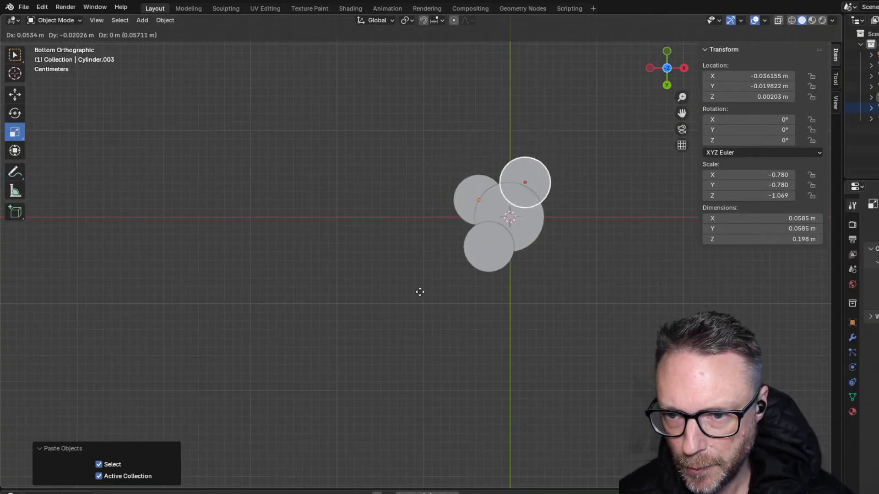
pyautogui.click(419, 295)
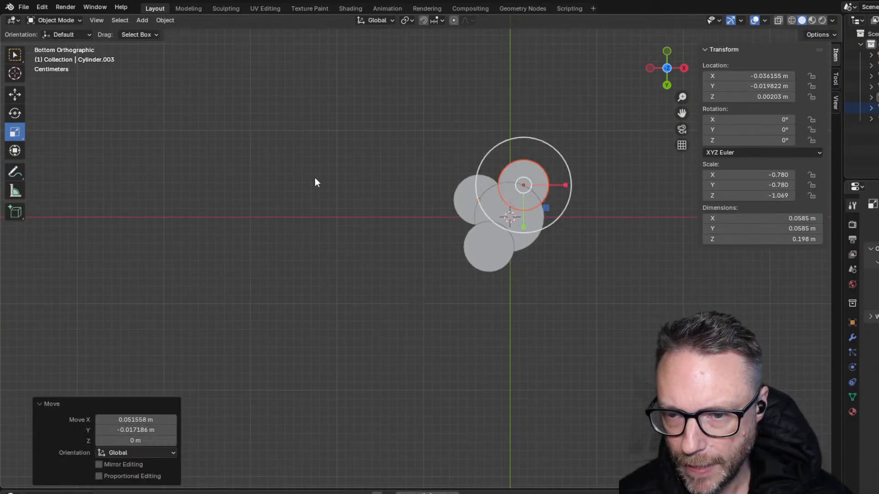
pyautogui.click(320, 177)
# - Move one of the overlapping large cylinders about 0.26 m away from the cluster, mainly along Y
pyautogui.moveTo(337, 179); pyautogui.dragTo(224, 341, button='middle')
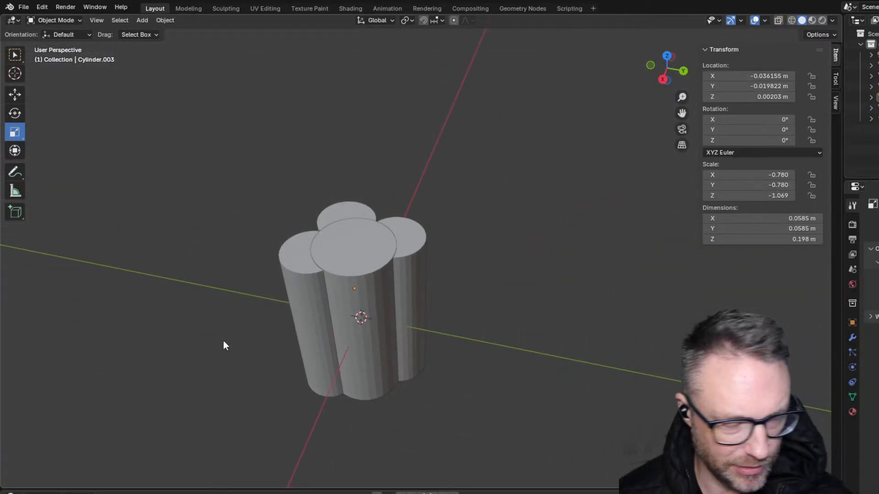
pyautogui.click(378, 302)
pyautogui.press('g')
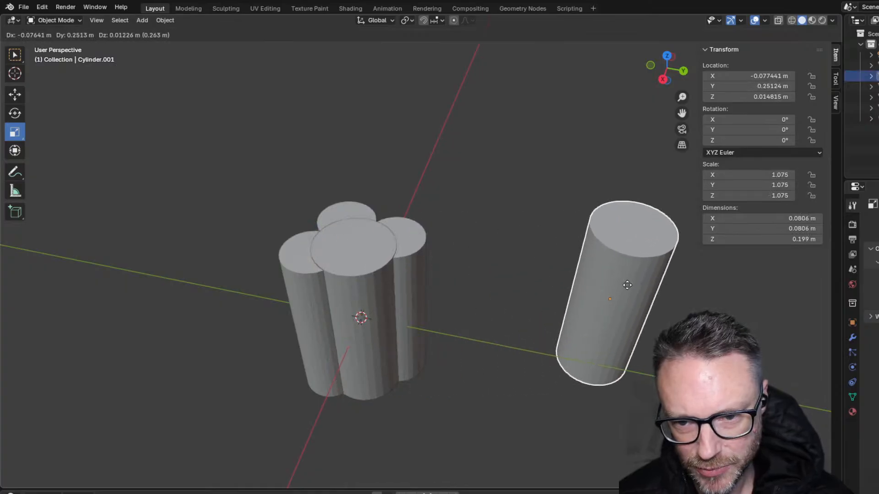
pyautogui.click(627, 284)
# - Move the remaining large cylinder out of the cluster by about -0.108 m in X, 0.302 m in Y and 0.032 m in Z
pyautogui.click(363, 294)
pyautogui.press('g')
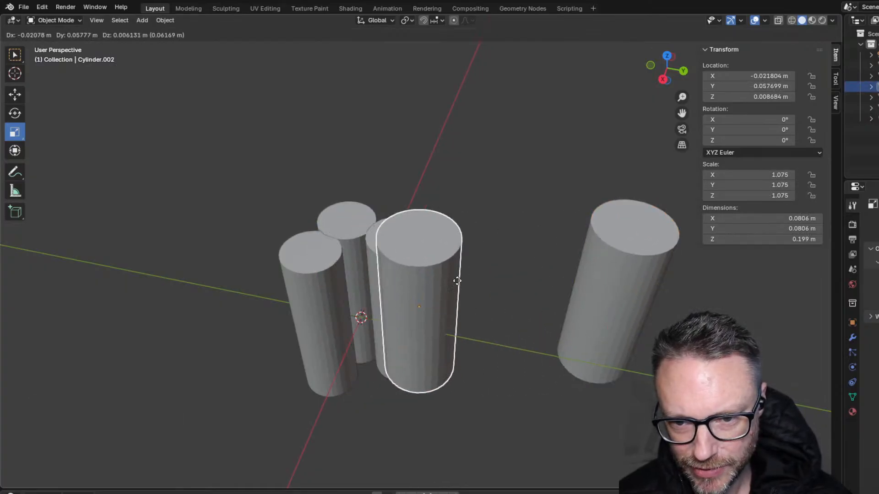
pyautogui.click(665, 257)
pyautogui.moveTo(229, 278); pyautogui.dragTo(220, 324, button='middle')
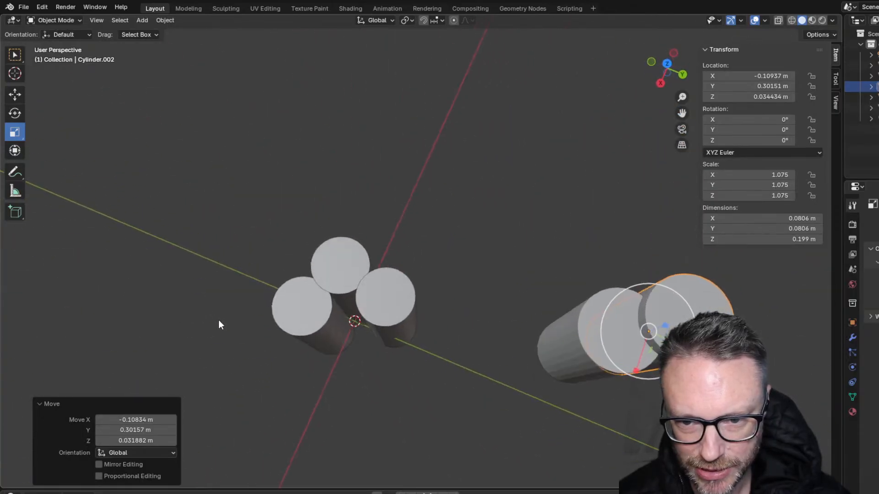
# - In the top view, move the uppermost small cylinder about 0.021 m along X and -0.007 m along Y
pyautogui.click(665, 62)
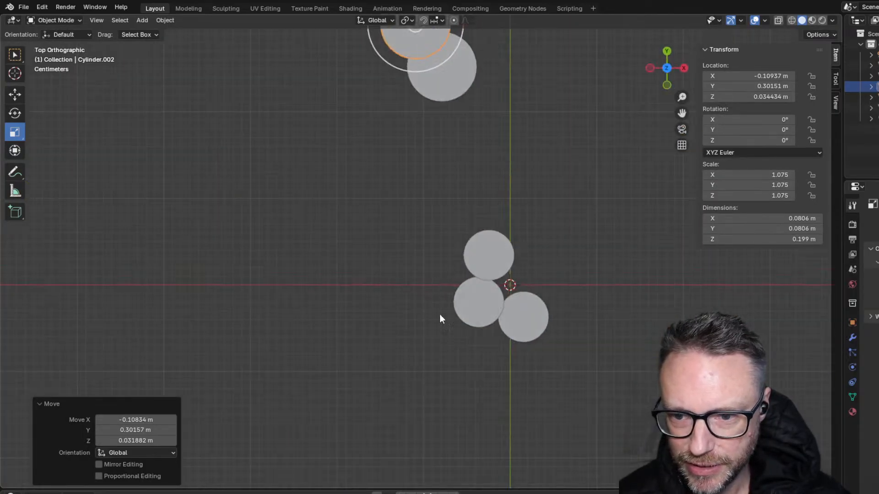
pyautogui.click(494, 243)
pyautogui.press('g')
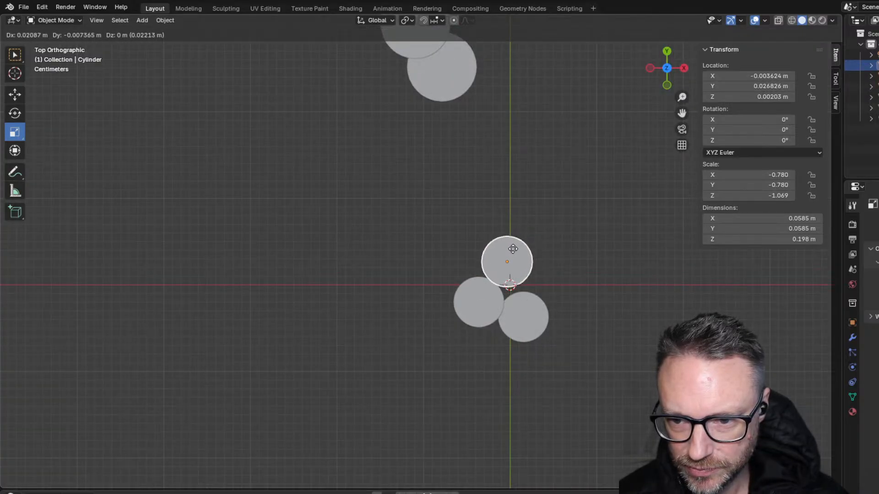
pyautogui.click(513, 248)
pyautogui.keyDown('shift'); pyautogui.moveTo(400, 224); pyautogui.dragTo(175, 196, button='middle'); pyautogui.keyUp('shift')
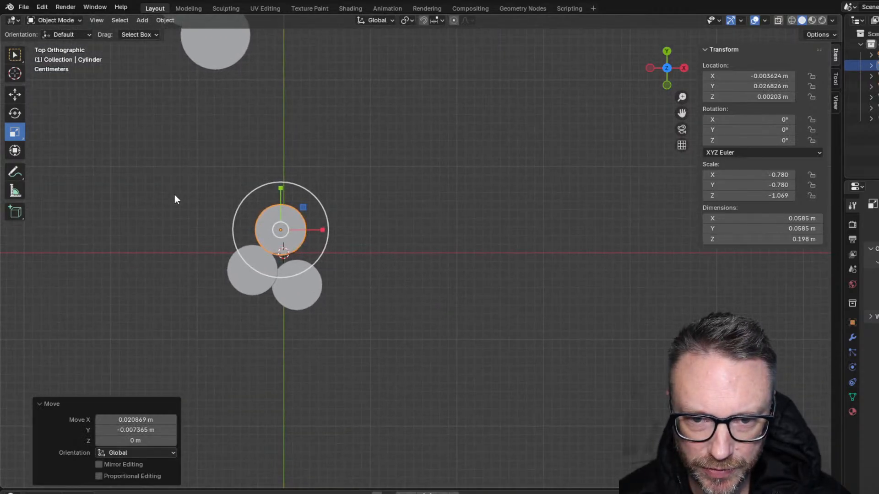
# - Move the lower-right small cylinder about 0.006 m along X and 0.012 m along Y so it touches its neighbours
pyautogui.scroll(3, 175, 194)
pyautogui.scroll(2, 224, 208)
pyautogui.keyDown('shift'); pyautogui.moveTo(223, 207); pyautogui.dragTo(345, 174, button='middle'); pyautogui.keyUp('shift')
pyautogui.click(70, 123)
pyautogui.click(217, 287)
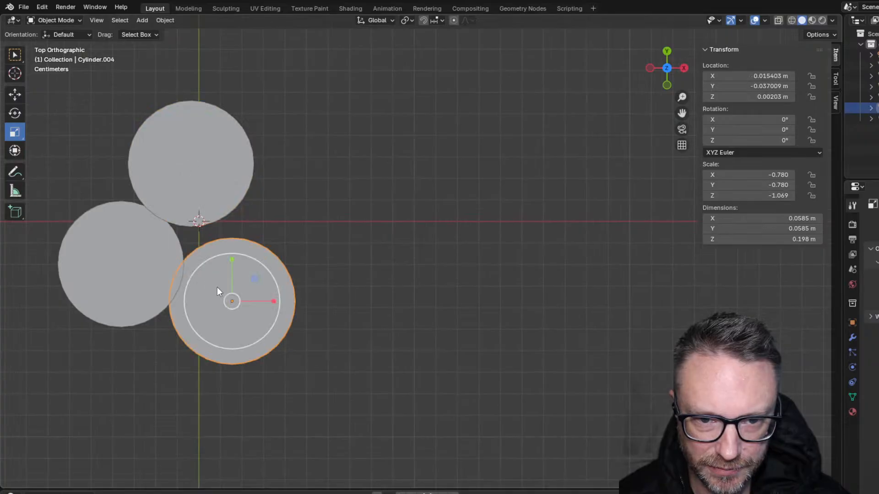
pyautogui.press('g')
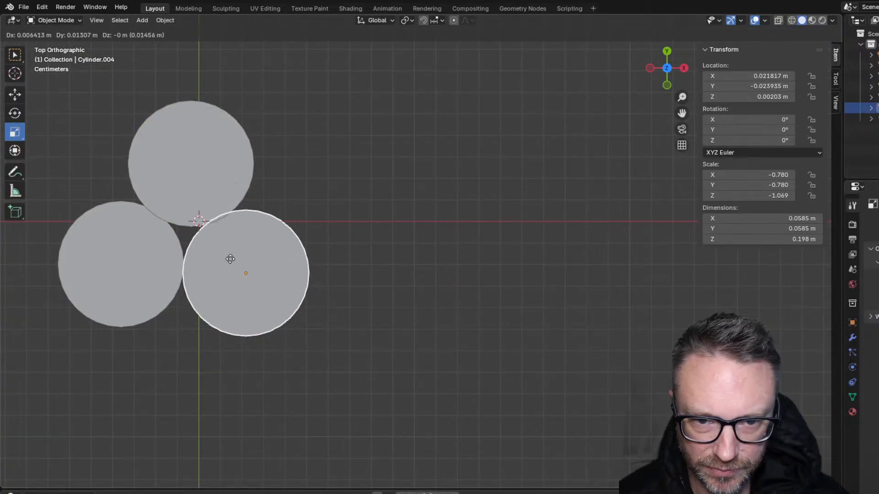
pyautogui.click(231, 262)
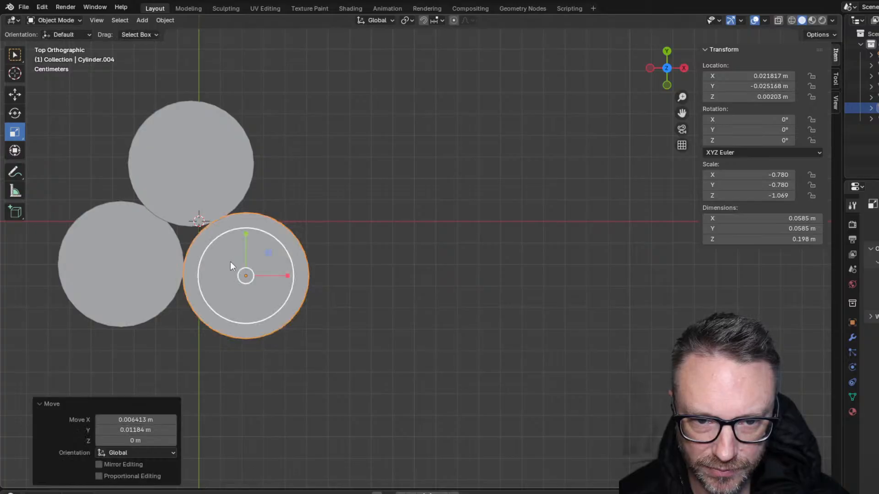
# - Nudge the uppermost small cylinder about 0.0007 m along X and 0.0012 m along Y to rest on the other two
pyautogui.click(81, 137)
pyautogui.click(165, 148)
pyautogui.press('g')
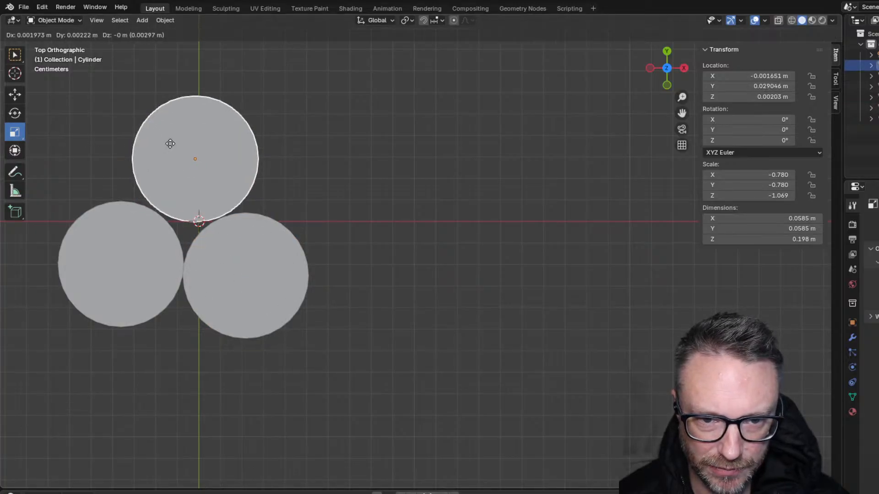
pyautogui.click(169, 143)
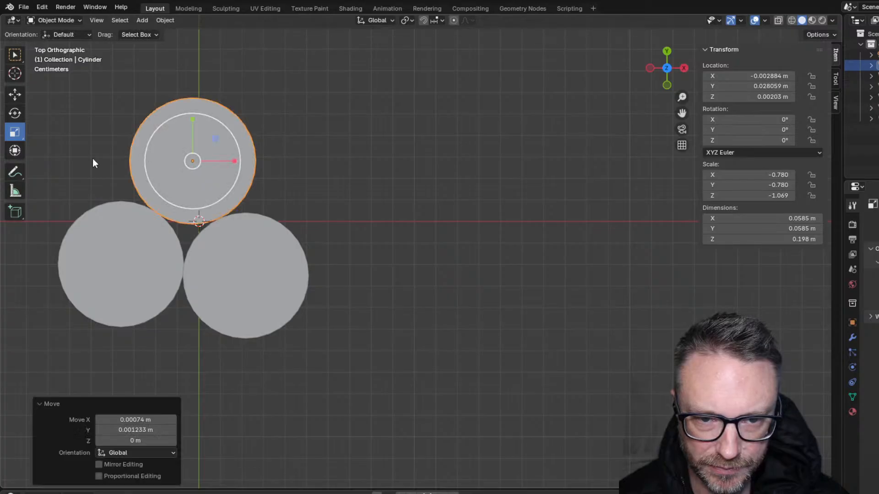
# - Examine the cluster of three small cylinders from below, from the side and from the top
pyautogui.moveTo(93, 160); pyautogui.dragTo(180, 6, button='middle')
pyautogui.scroll(-4, 296, 308)
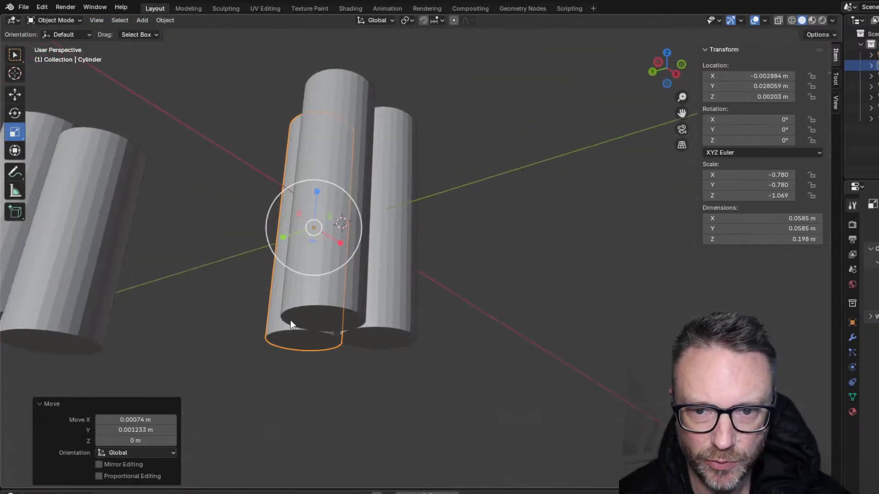
pyautogui.moveTo(290, 320); pyautogui.dragTo(317, 343, button='middle')
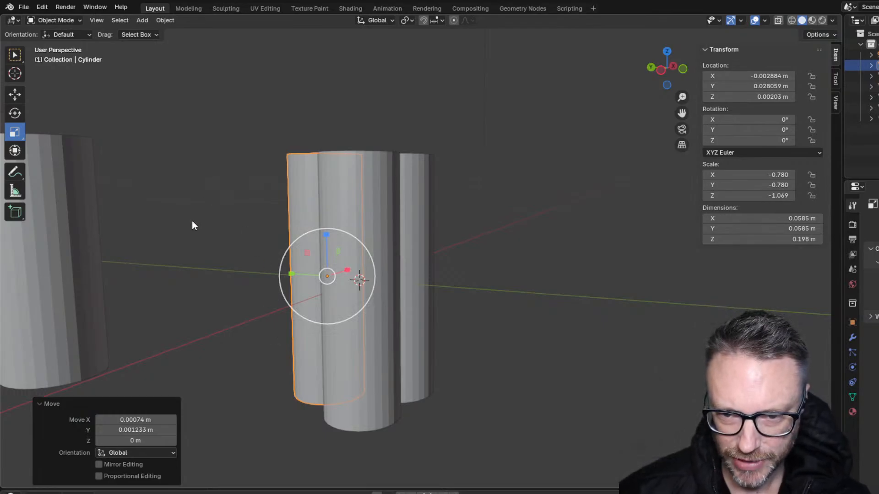
pyautogui.scroll(-3, 213, 182)
pyautogui.scroll(2, 215, 183)
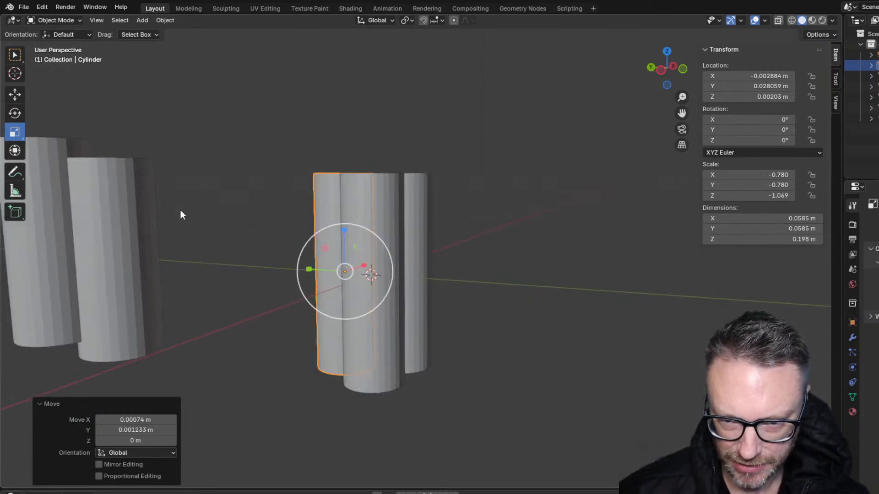
pyautogui.moveTo(238, 157); pyautogui.dragTo(224, 250, button='middle')
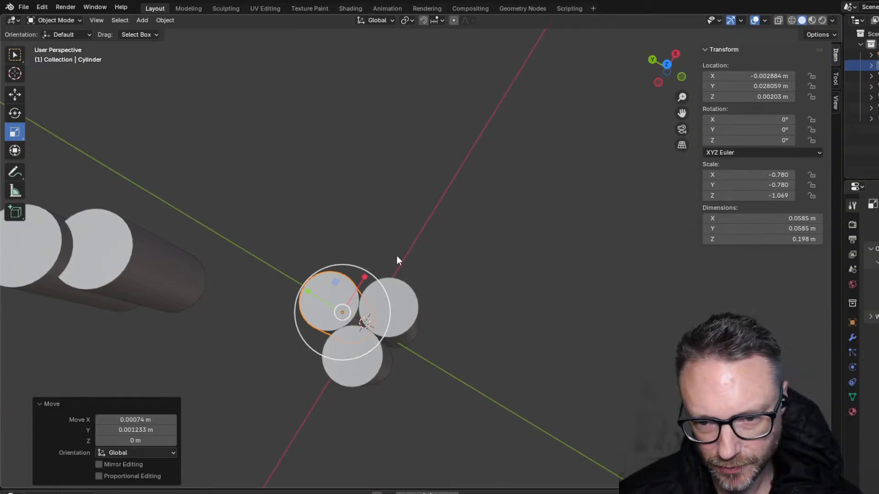
pyautogui.click(667, 68)
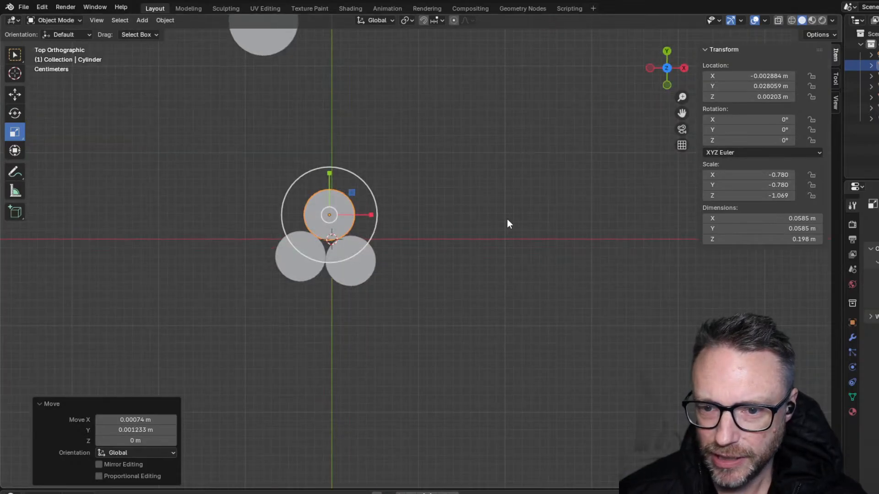
pyautogui.scroll(4, 356, 235)
pyautogui.keyDown('shift'); pyautogui.moveTo(320, 158); pyautogui.dragTo(600, 187, button='middle'); pyautogui.keyUp('shift')
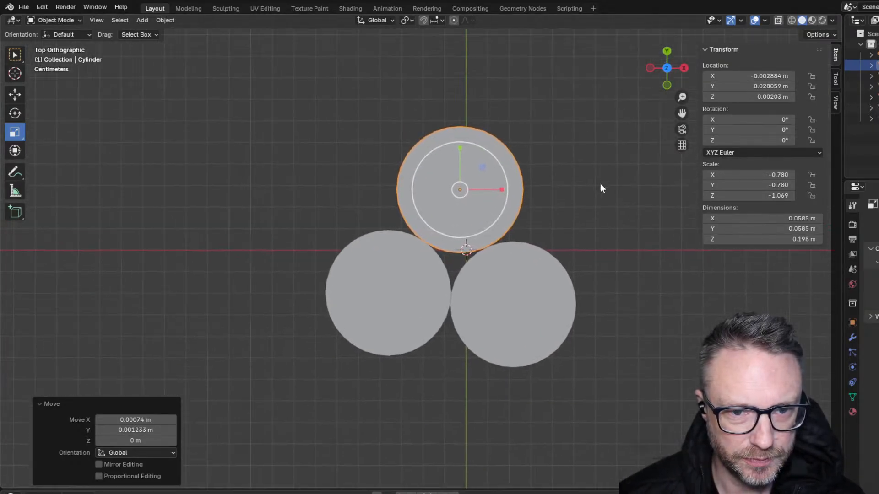
# - Move the lower-left small cylinder about -0.018 m along X and 0.020 m along Y
pyautogui.click(409, 264)
pyautogui.keyDown('shift'); pyautogui.click(436, 226); pyautogui.keyUp('shift')
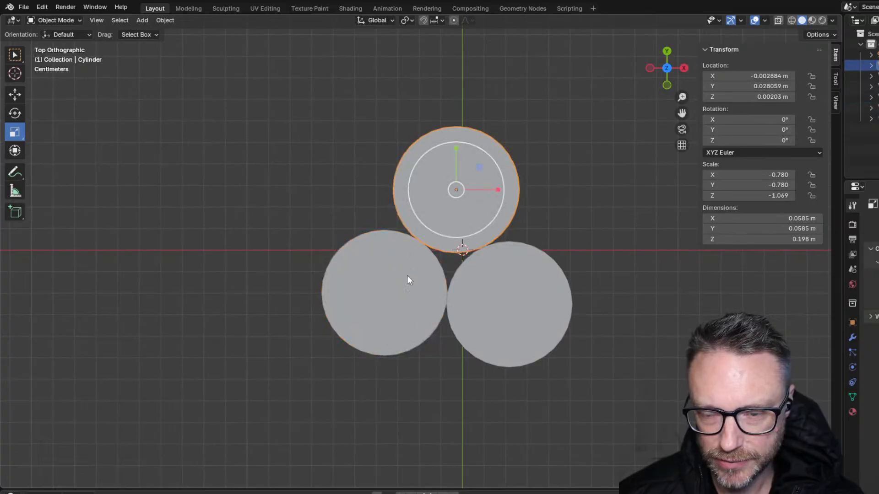
pyautogui.click(387, 297)
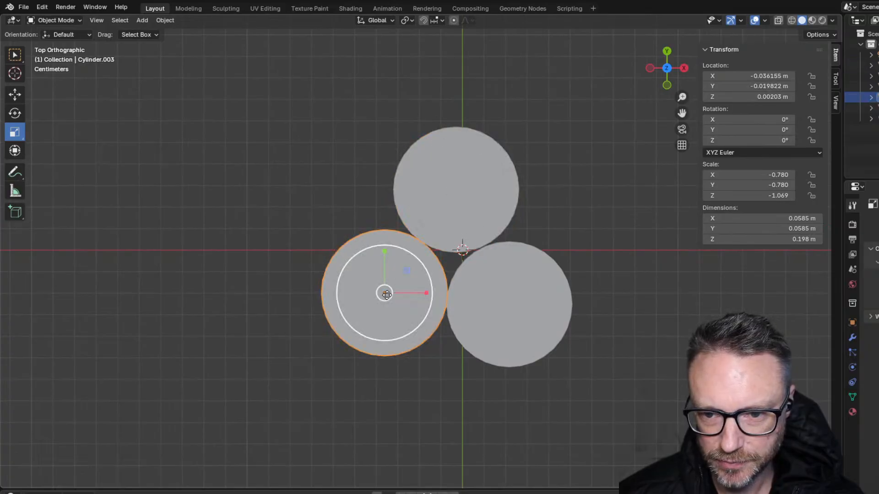
pyautogui.press('g')
pyautogui.click(348, 254)
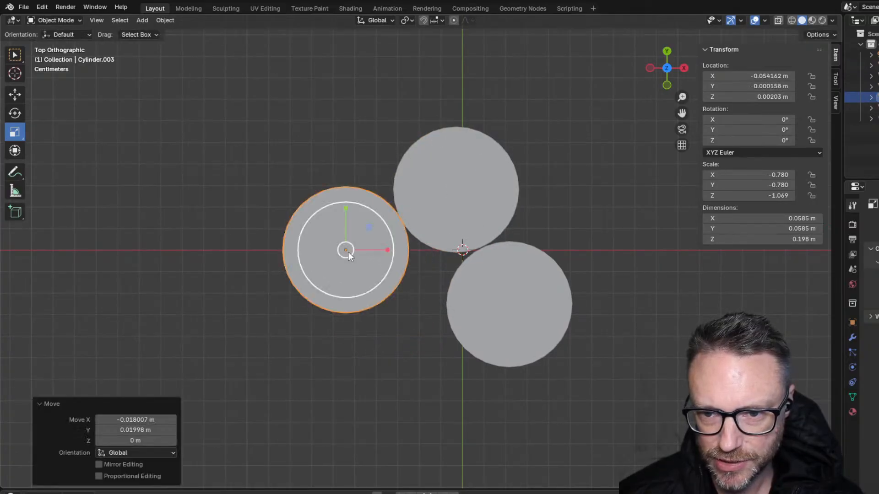
pyautogui.click(127, 346)
pyautogui.click(491, 292)
pyautogui.press('s')
pyautogui.click(514, 287)
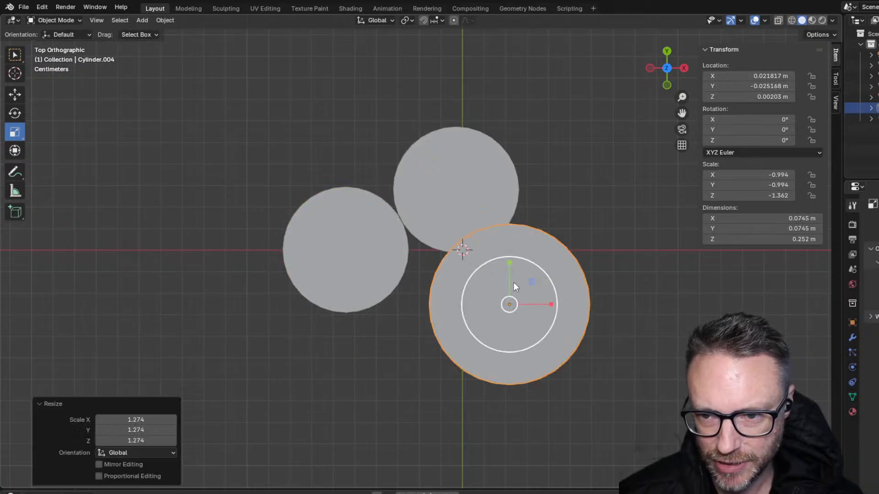
pyautogui.hotkey('ctrl', 'z')
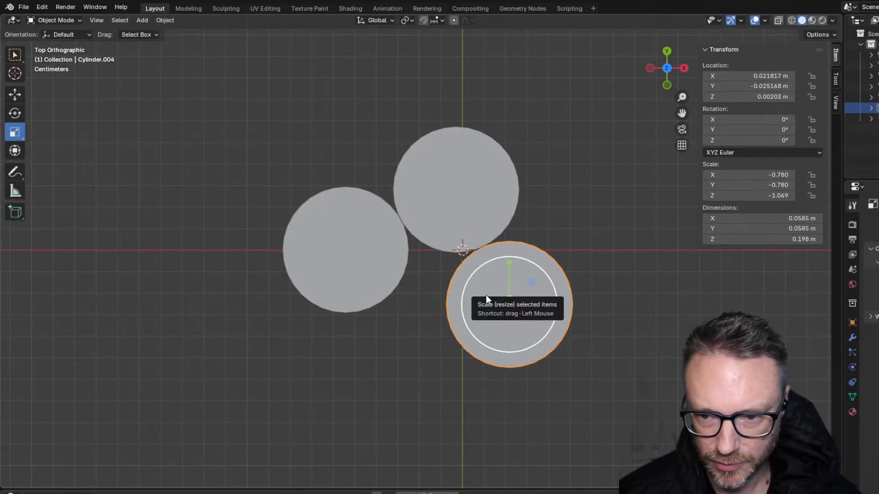
# - Switch to the Select Box tool and move the lower-right small cylinder about 0.016 m outward, mainly along X
pyautogui.click(45, 70)
pyautogui.click(20, 58)
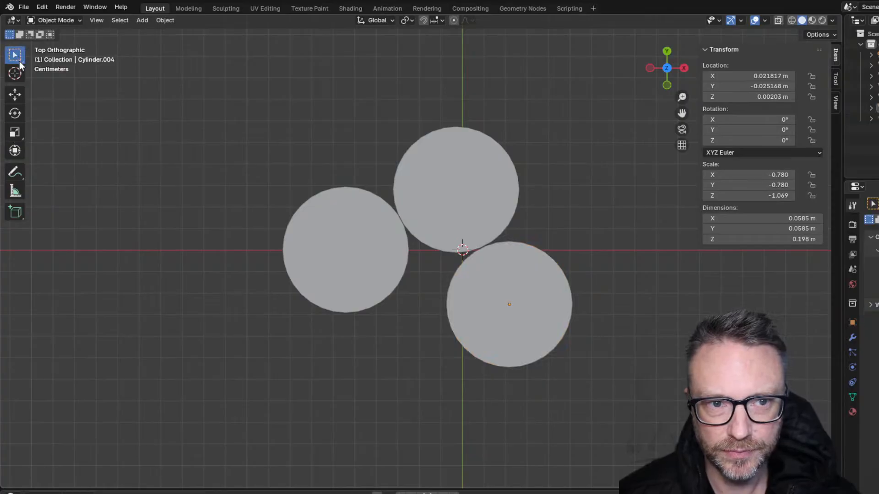
pyautogui.click(510, 282)
pyautogui.press('g')
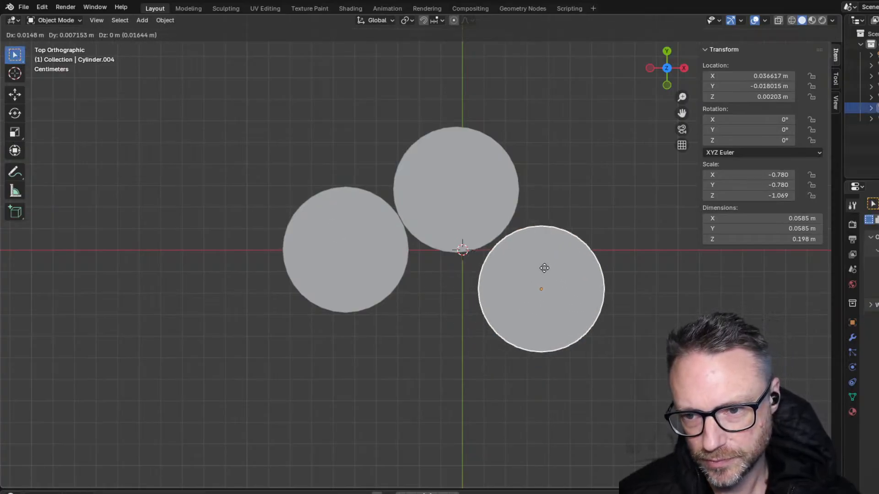
pyautogui.click(542, 269)
# - Paste a copy of the leftmost small cylinder and move it about 0.038 m along X and -0.044 m along Y to close the ring
pyautogui.click(306, 278)
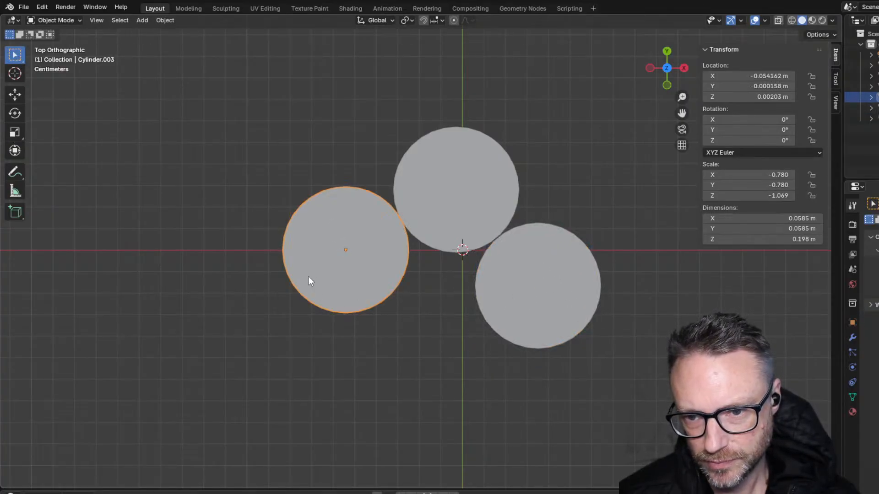
pyautogui.press('g')
pyautogui.click(308, 276)
pyautogui.click(380, 325)
pyautogui.click(359, 256)
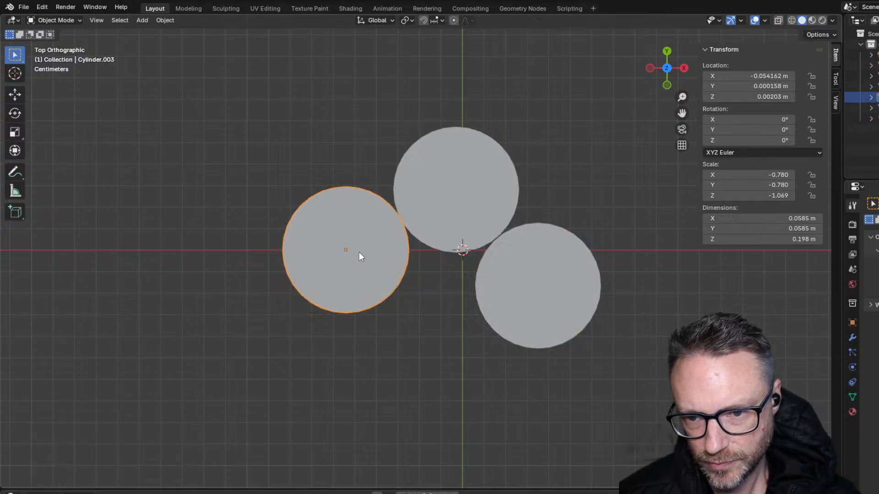
pyautogui.hotkey('ctrl', 'v')
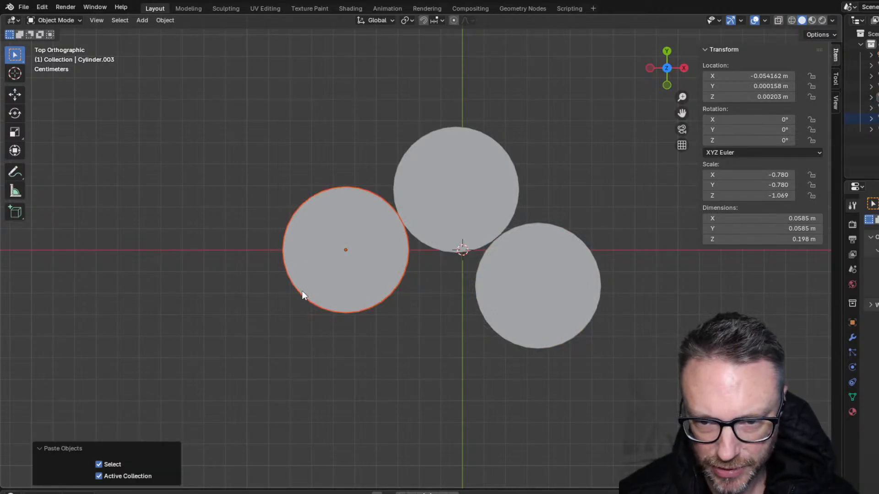
pyautogui.press('g')
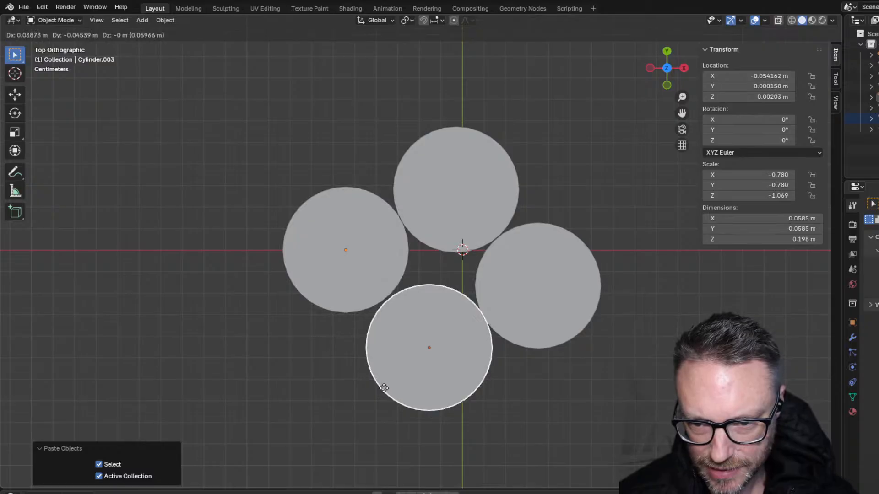
pyautogui.click(382, 388)
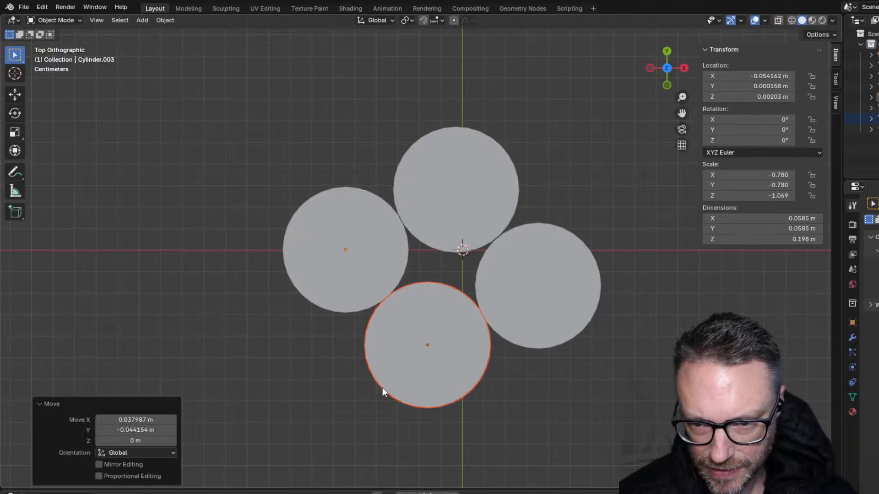
# - Delete all the small cylinders in the ring except the lowest one, working in the top view
pyautogui.moveTo(382, 388); pyautogui.dragTo(259, 232, button='middle')
pyautogui.scroll(-5, 337, 262)
pyautogui.moveTo(337, 262); pyautogui.dragTo(207, 324, button='middle')
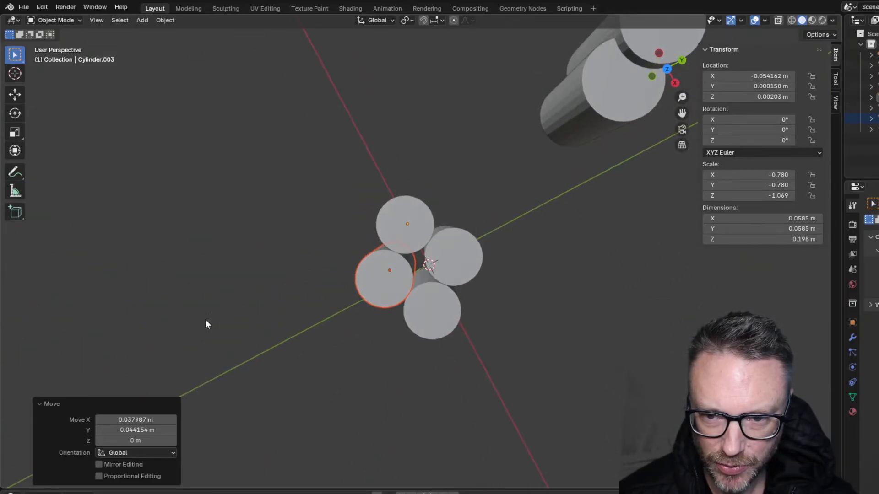
pyautogui.scroll(3, 298, 314)
pyautogui.moveTo(298, 315); pyautogui.dragTo(302, 237, button='middle')
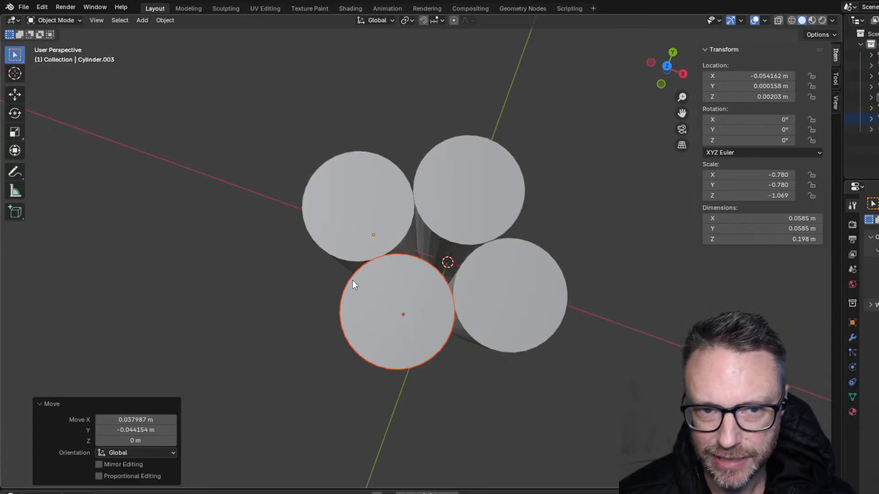
pyautogui.click(396, 305)
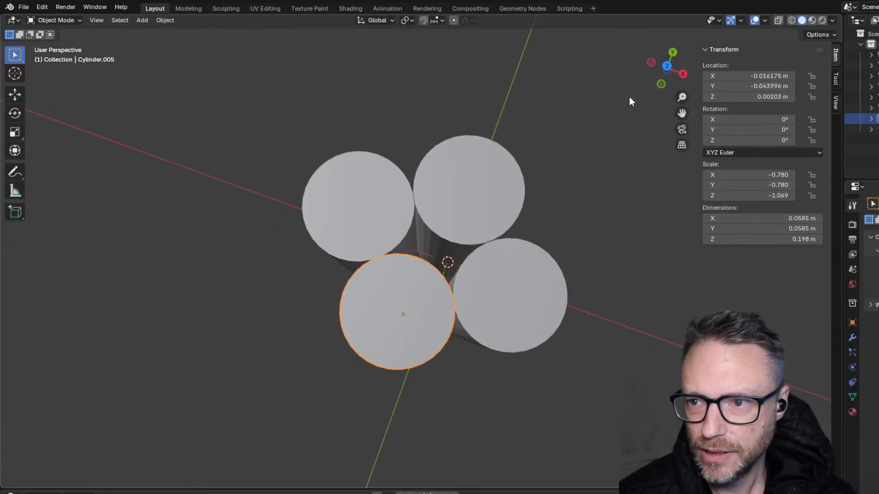
pyautogui.click(667, 67)
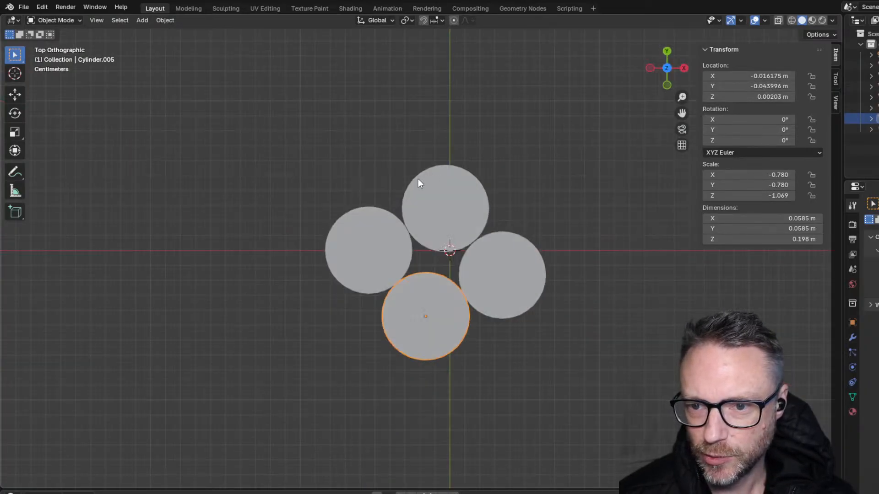
pyautogui.moveTo(284, 160); pyautogui.dragTo(470, 298)
pyautogui.press('Delete')
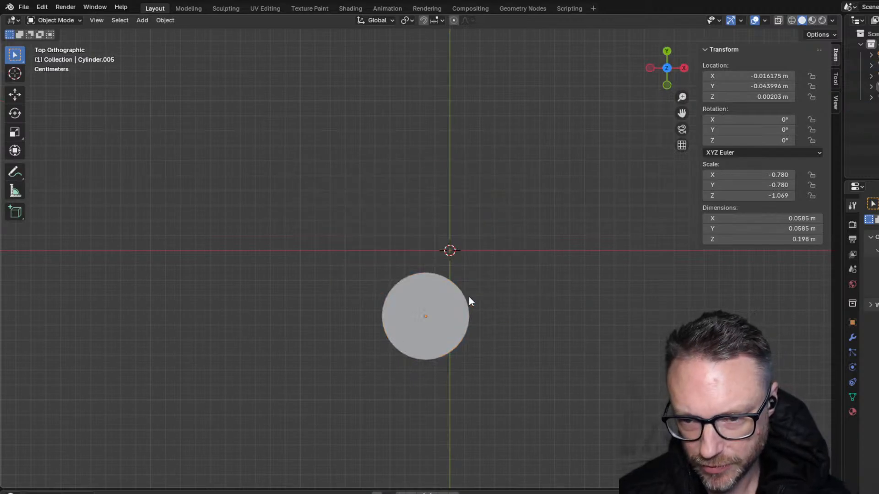
# - Select the remaining small cylinder and activate the Scale tool for it
pyautogui.scroll(3, 369, 329)
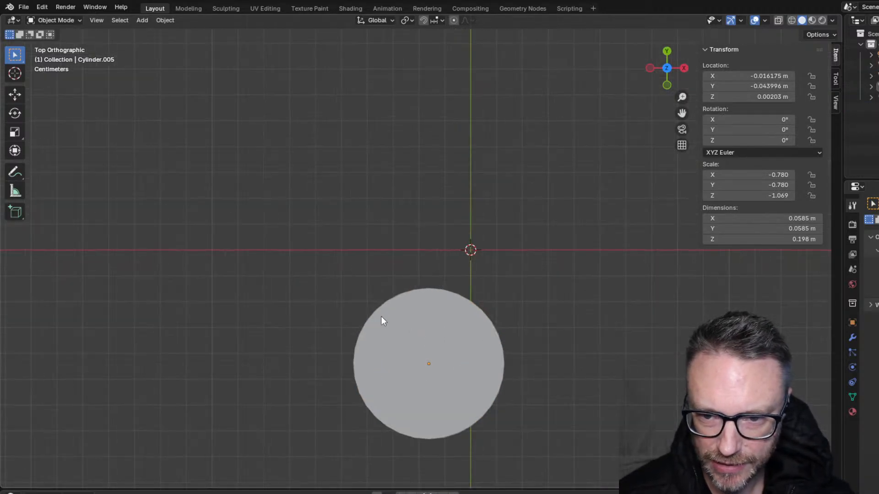
pyautogui.keyDown('shift'); pyautogui.moveTo(381, 320); pyautogui.dragTo(243, 194, button='middle'); pyautogui.keyUp('shift')
pyautogui.click(244, 196)
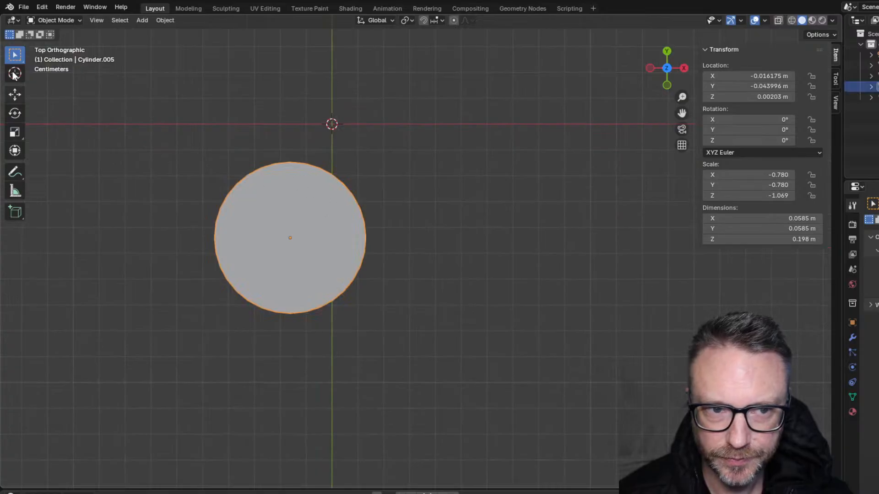
pyautogui.click(15, 133)
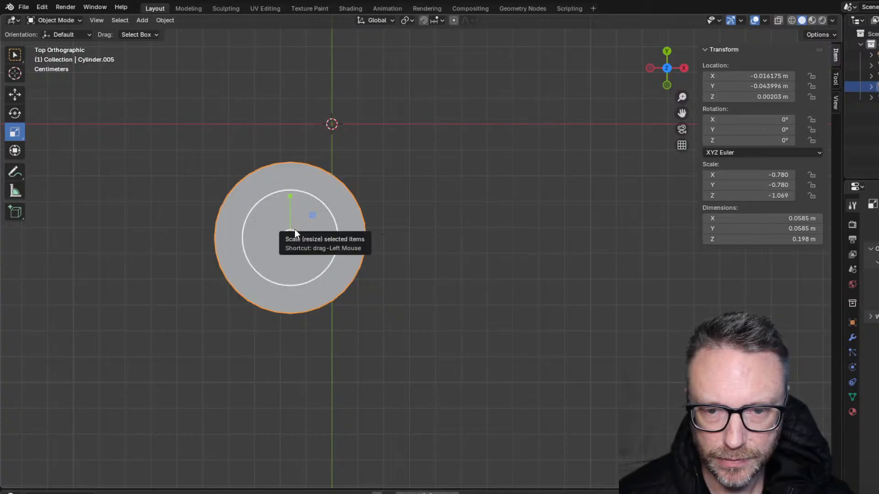
# - Try to scale the small cylinder by 0.875 along Y and by 0.624 uniformly, and undo both resizes
pyautogui.moveTo(295, 229); pyautogui.dragTo(298, 232)
pyautogui.press('x')
pyautogui.press('y')
pyautogui.press('s')
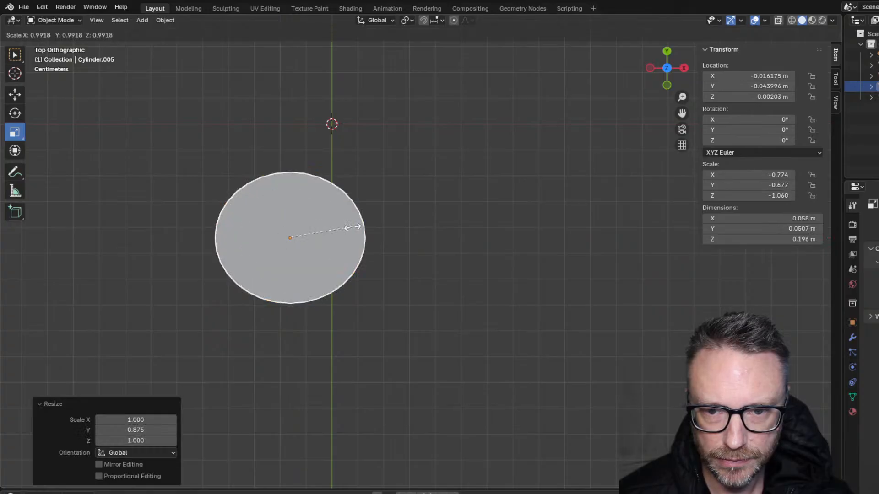
pyautogui.click(329, 229)
pyautogui.moveTo(229, 192); pyautogui.dragTo(273, 73, button='middle')
pyautogui.scroll(-5, 274, 73)
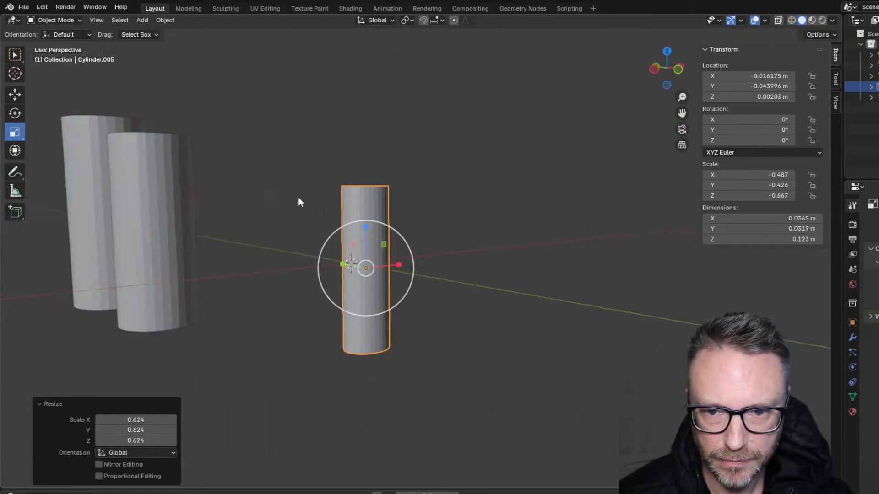
pyautogui.moveTo(298, 197); pyautogui.dragTo(346, 309, button='middle')
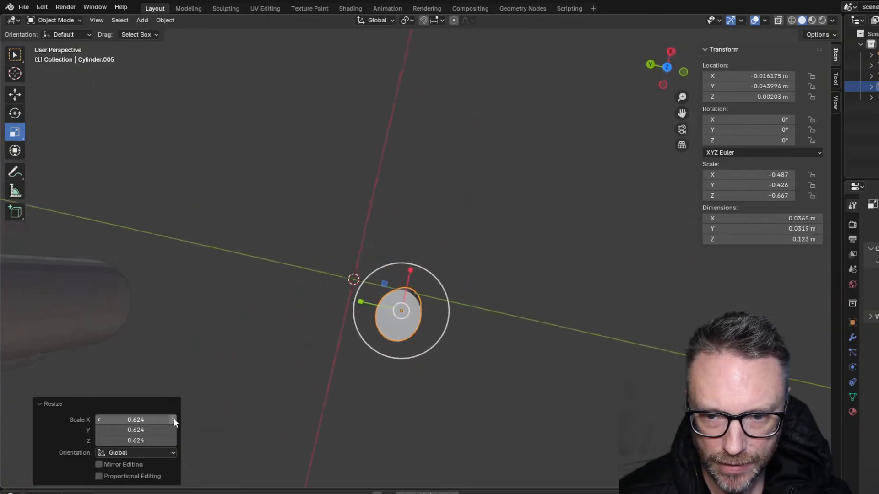
pyautogui.hotkey('ctrl', 'z')
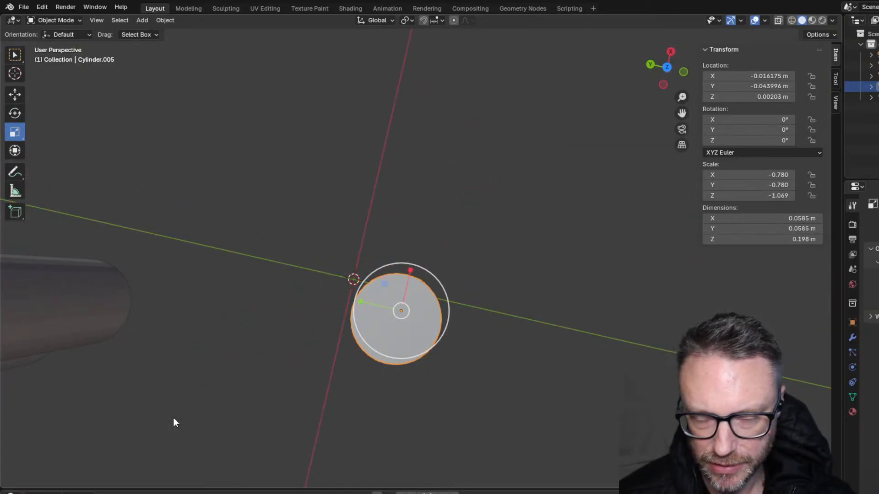
pyautogui.moveTo(480, 319); pyautogui.dragTo(380, 257, button='middle')
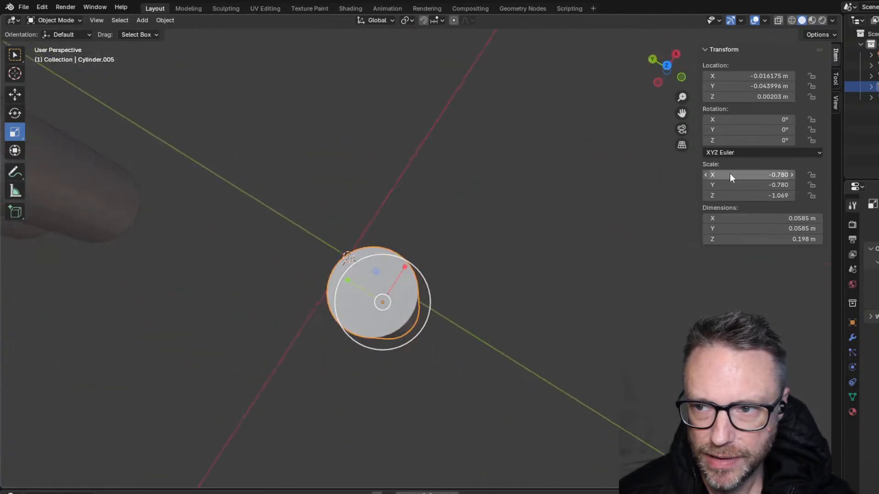
# - Scale the small cylinder uniformly by about 0.681 in the top view
pyautogui.click(662, 71)
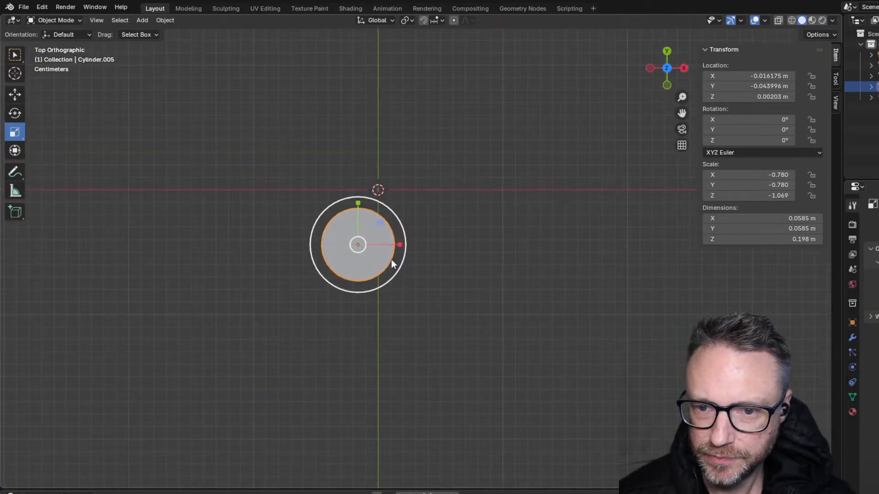
pyautogui.moveTo(398, 246); pyautogui.dragTo(388, 246)
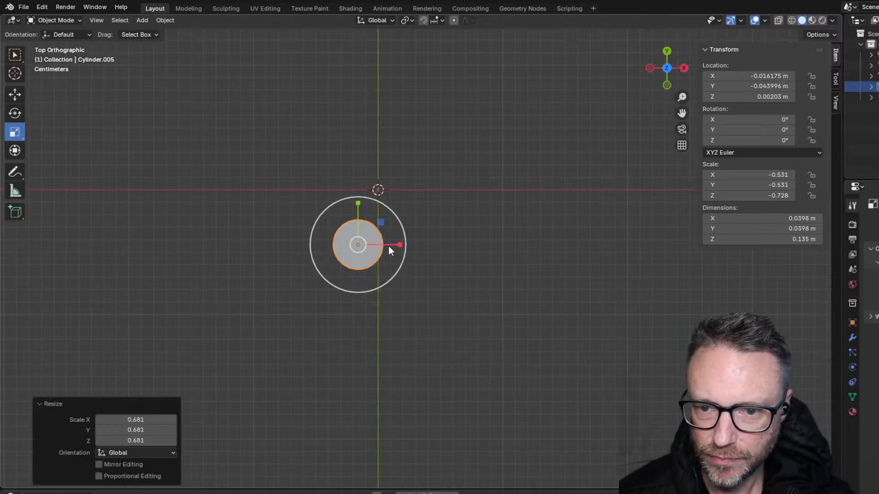
pyautogui.moveTo(389, 246); pyautogui.dragTo(284, 98, button='middle')
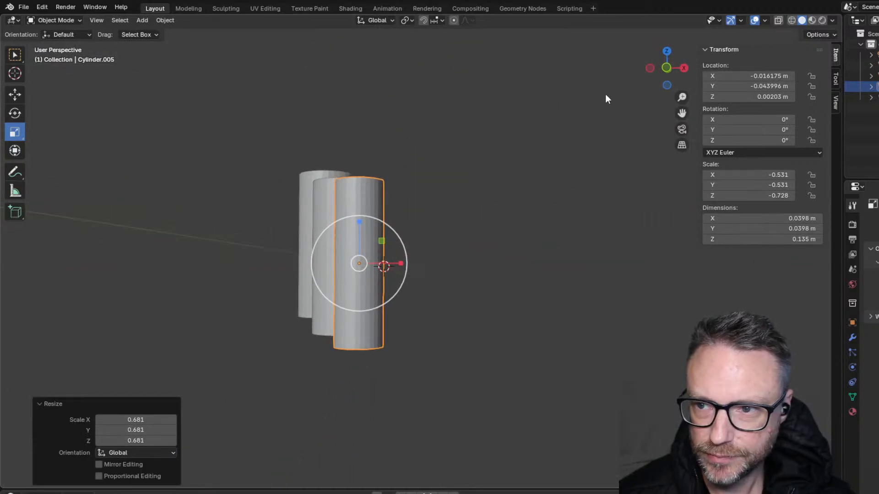
# - Move the small cylinder about -0.134 m along X and 0.022 m along Z in the front view
pyautogui.click(667, 68)
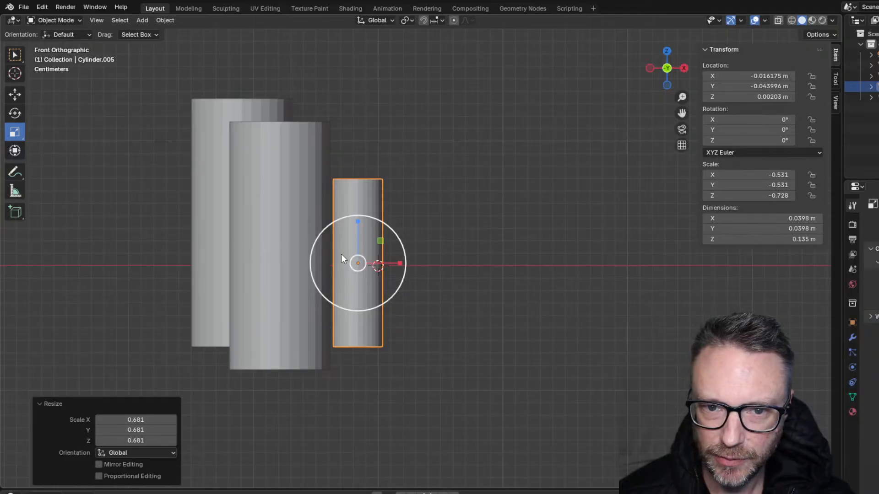
pyautogui.press('g')
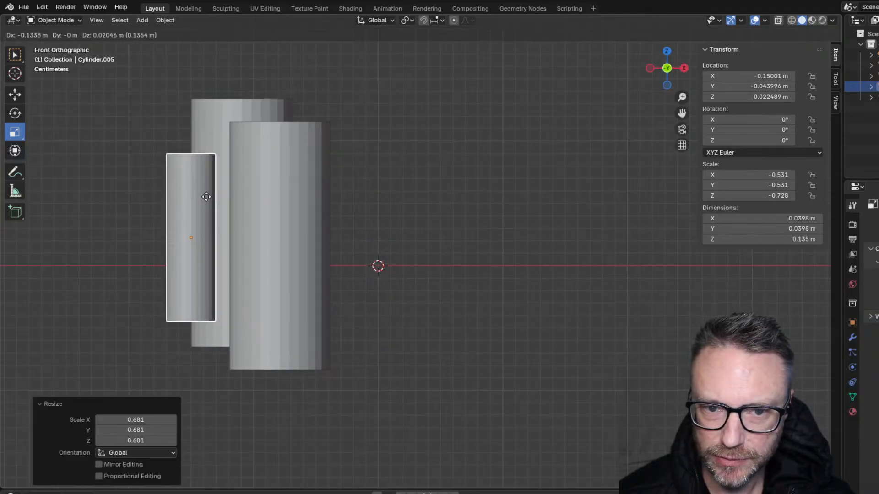
pyautogui.click(199, 215)
pyautogui.moveTo(199, 215); pyautogui.dragTo(269, 261, button='middle')
pyautogui.scroll(-3, 269, 261)
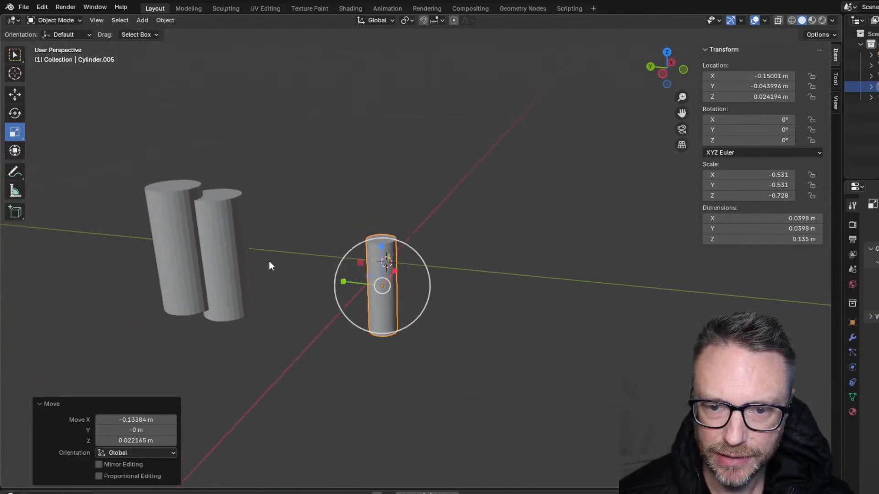
# - In the top view, move the small cylinder about 0.053 m along X and 0.249 m along Y, next to the two large cylinders
pyautogui.click(214, 248)
pyautogui.scroll(-3, 214, 249)
pyautogui.moveTo(245, 304); pyautogui.dragTo(397, 410, button='middle')
pyautogui.moveTo(403, 286); pyautogui.dragTo(461, 181, button='middle')
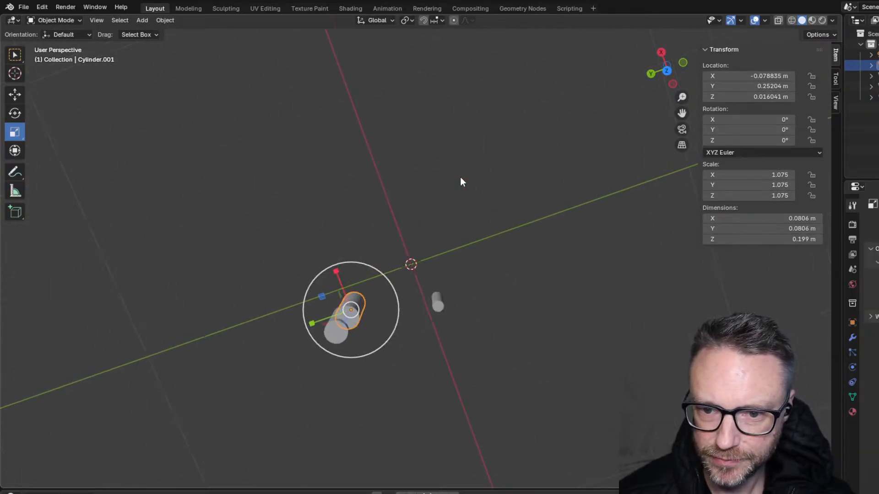
pyautogui.click(666, 71)
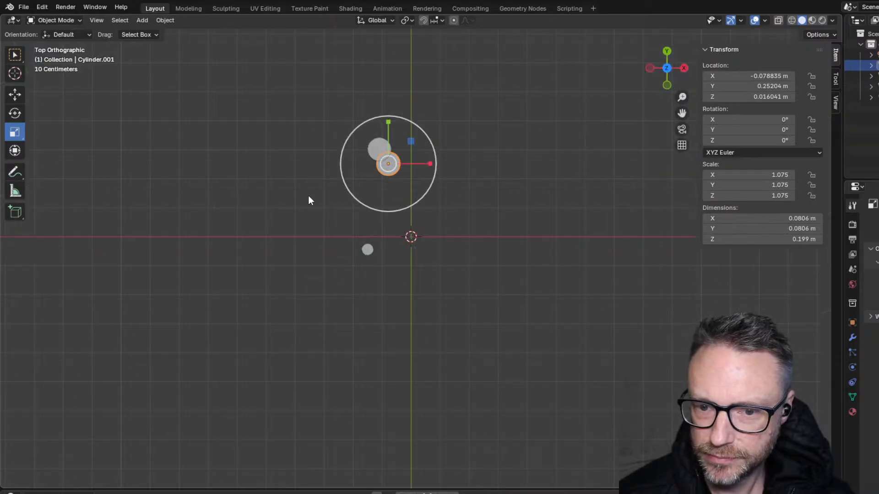
pyautogui.scroll(3, 330, 162)
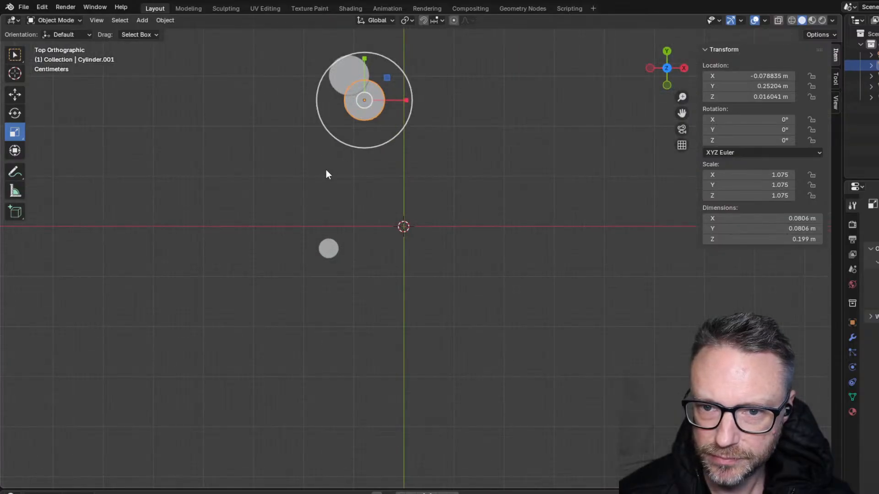
pyautogui.click(338, 249)
pyautogui.press('g')
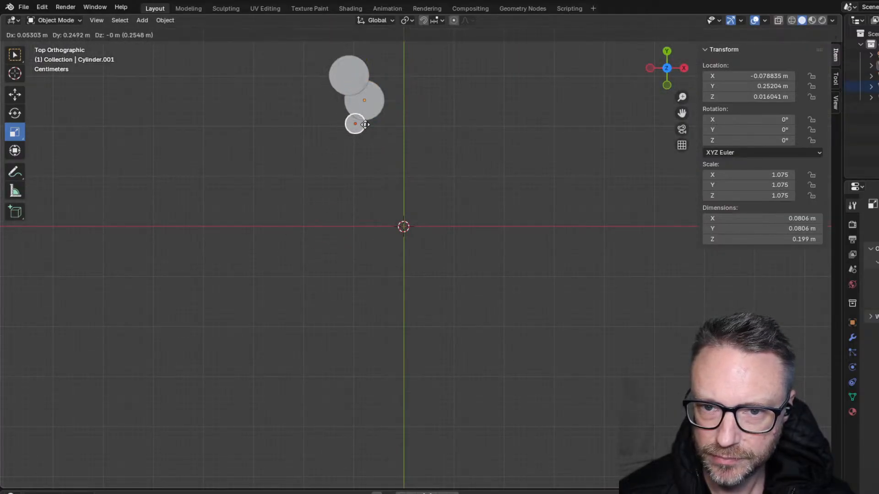
pyautogui.click(365, 124)
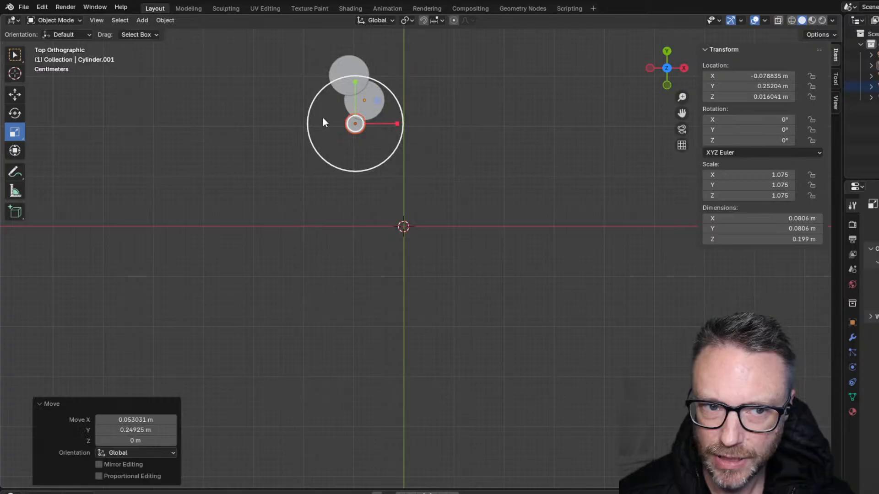
# - In the front view, move the small cylinder about 0.076 m along X and -0.009 m along Z, beside the large cylinders
pyautogui.click(668, 52)
pyautogui.scroll(6, 461, 234)
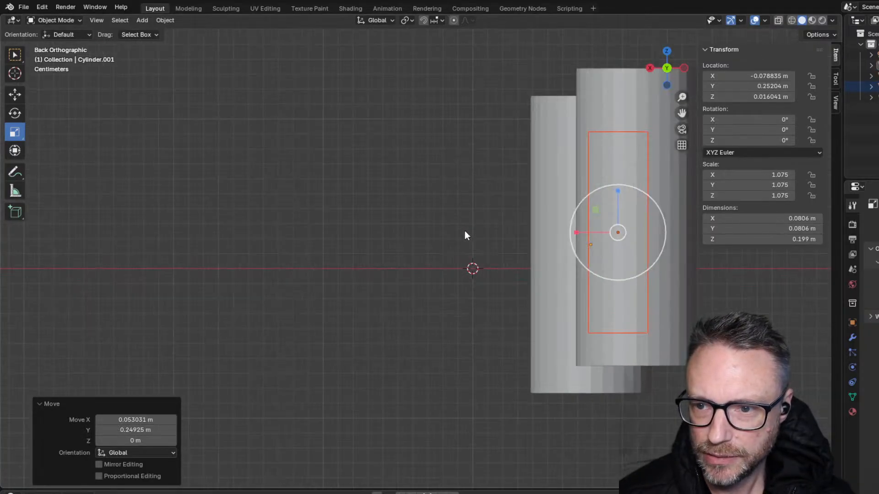
pyautogui.moveTo(465, 233); pyautogui.dragTo(480, 235, button='middle')
pyautogui.click(669, 68)
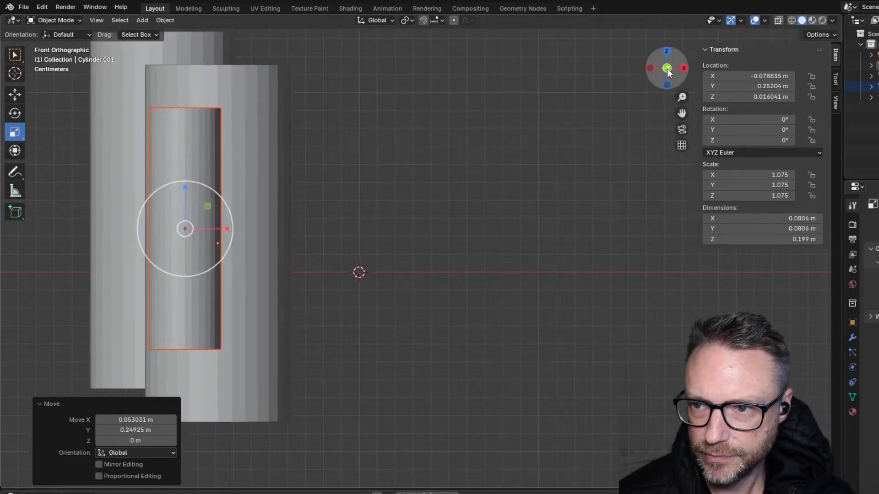
pyautogui.moveTo(190, 206); pyautogui.dragTo(327, 223)
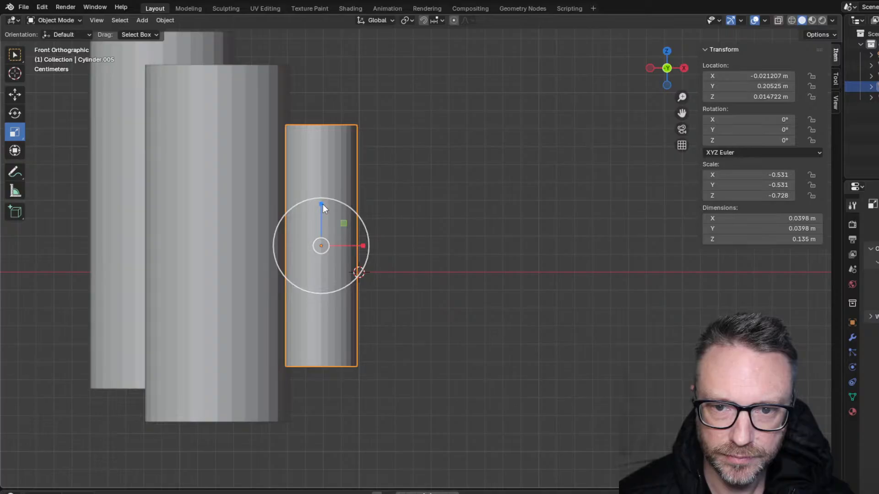
# - Try to stretch the small cylinder along Z to about 0.199 m high and move it about 0.070 m along X
pyautogui.moveTo(322, 204); pyautogui.dragTo(323, 182)
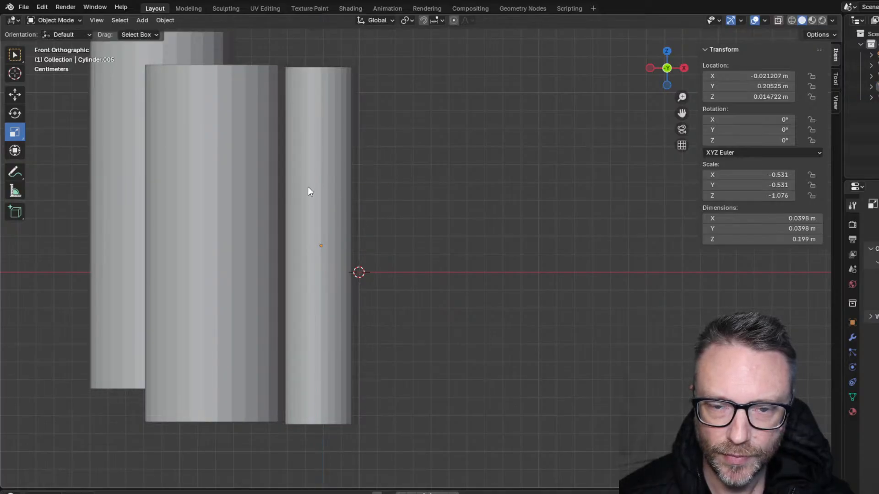
pyautogui.click(317, 189)
pyautogui.press('g')
pyautogui.click(443, 187)
pyautogui.scroll(-1, 443, 188)
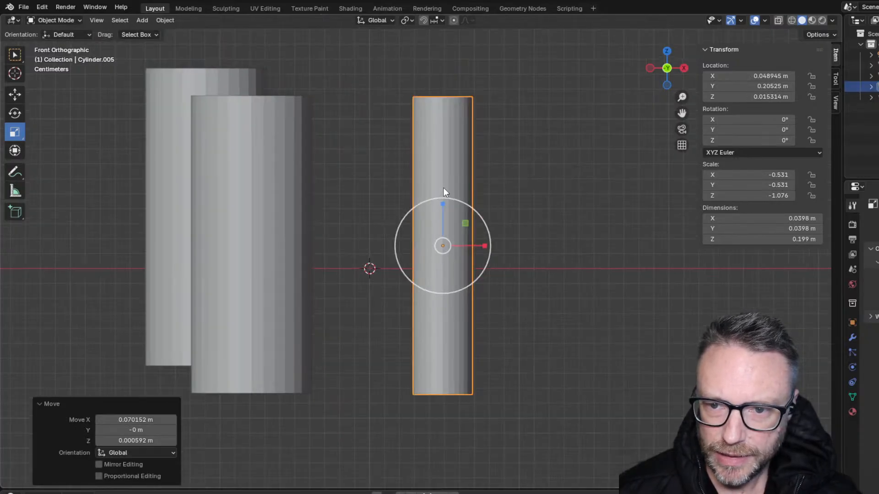
pyautogui.moveTo(443, 188); pyautogui.dragTo(415, 202, button='middle')
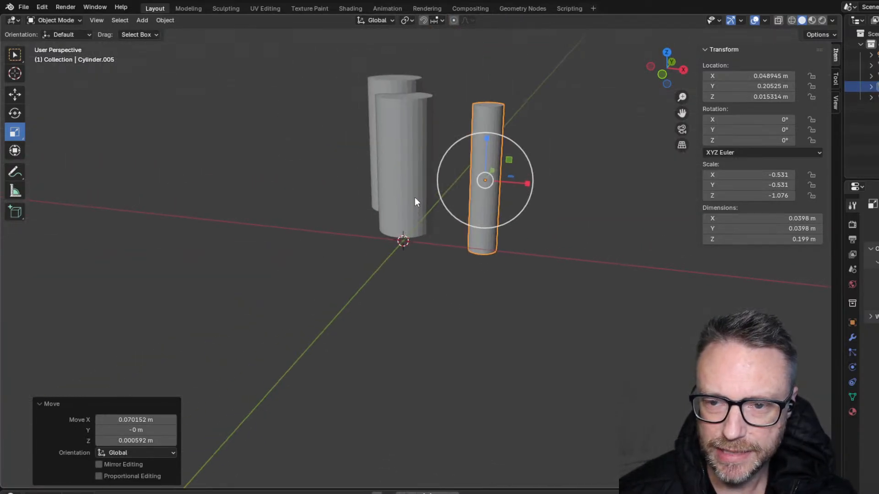
pyautogui.scroll(2, 415, 202)
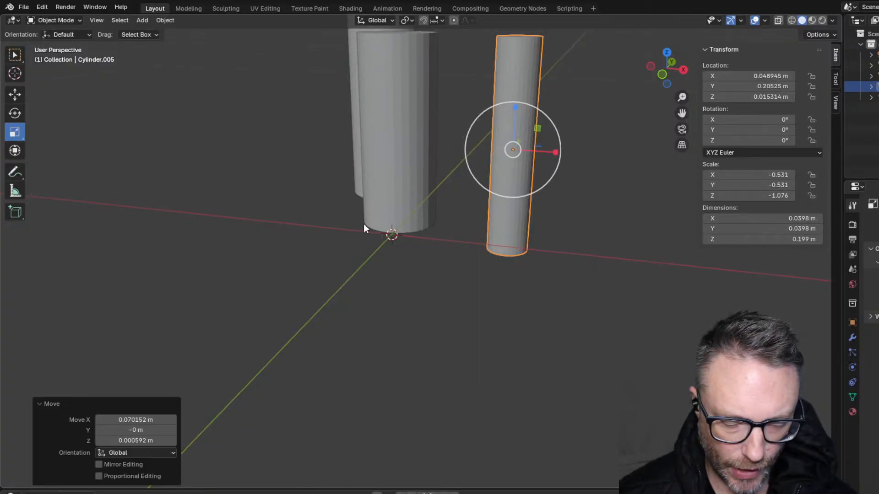
# - Undo the small cylinder's last move along X and its stretch along Z
pyautogui.hotkey('ctrl', 'z')
pyautogui.hotkey('ctrl', 'z')
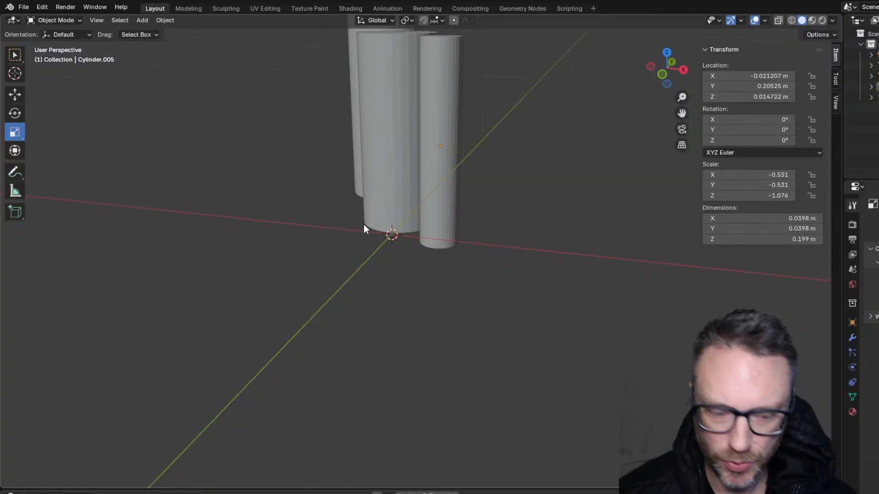
pyautogui.hotkey('ctrl', 'z')
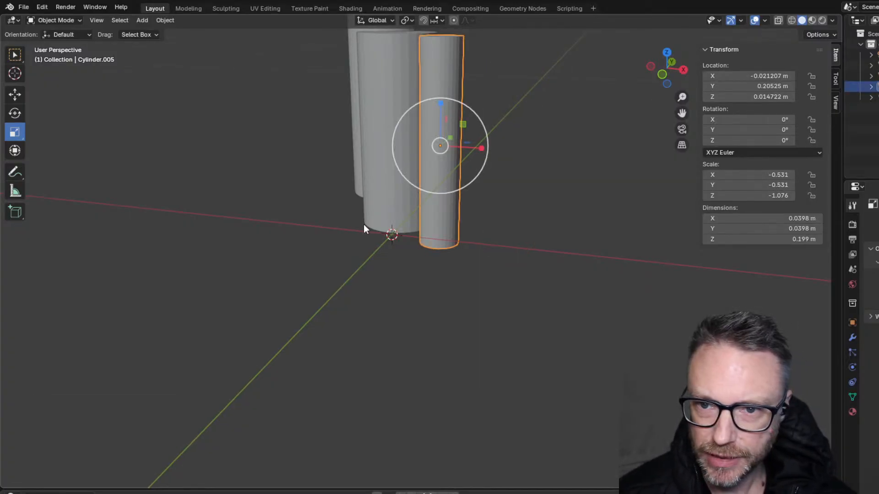
pyautogui.hotkey('ctrl', 'z')
pyautogui.moveTo(245, 153); pyautogui.dragTo(206, 149, button='middle')
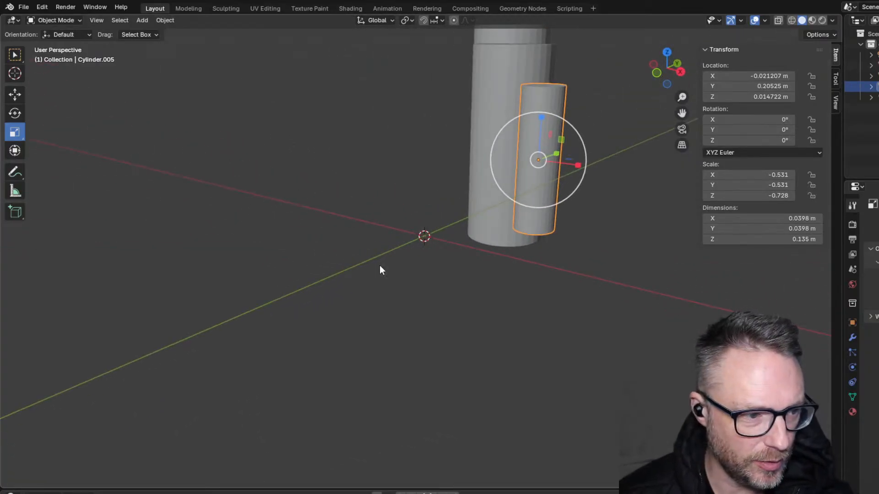
pyautogui.moveTo(582, 67); pyautogui.dragTo(557, 126, button='middle')
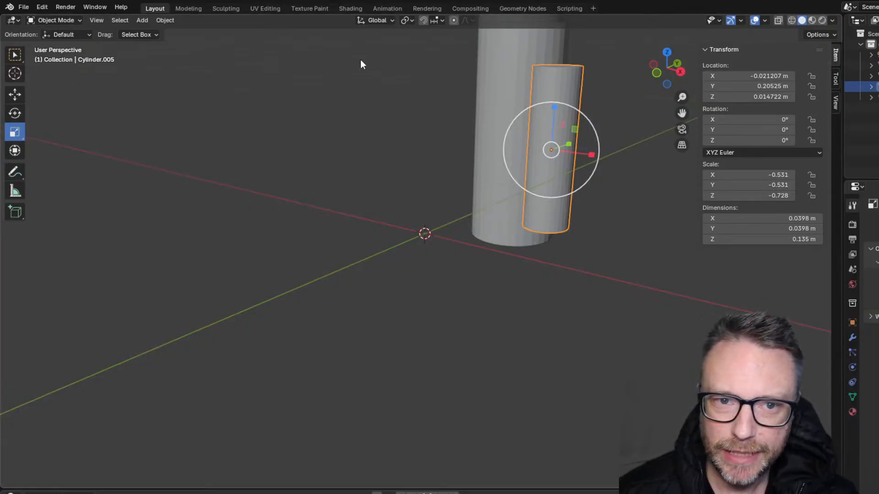
# - In the front view, stretch the small cylinder along Z to about 0.171 m high and raise it about 0.031 m
pyautogui.click(655, 75)
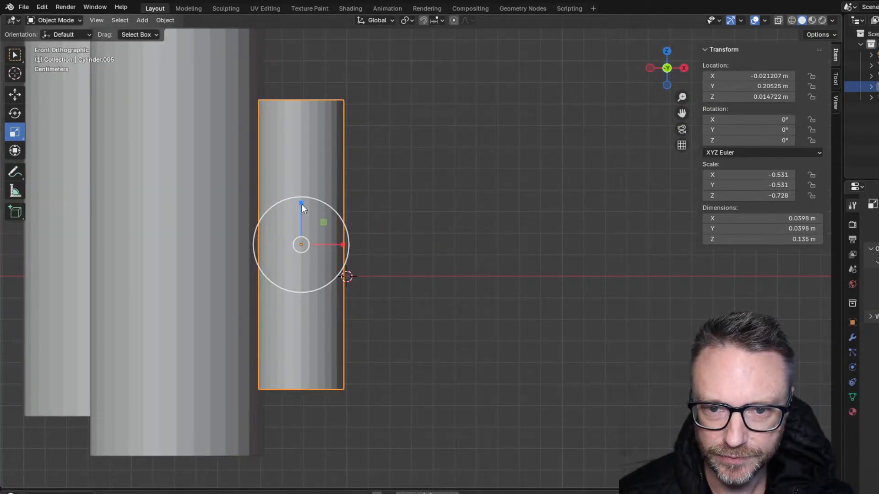
pyautogui.moveTo(301, 204); pyautogui.dragTo(301, 189)
pyautogui.click(359, 140)
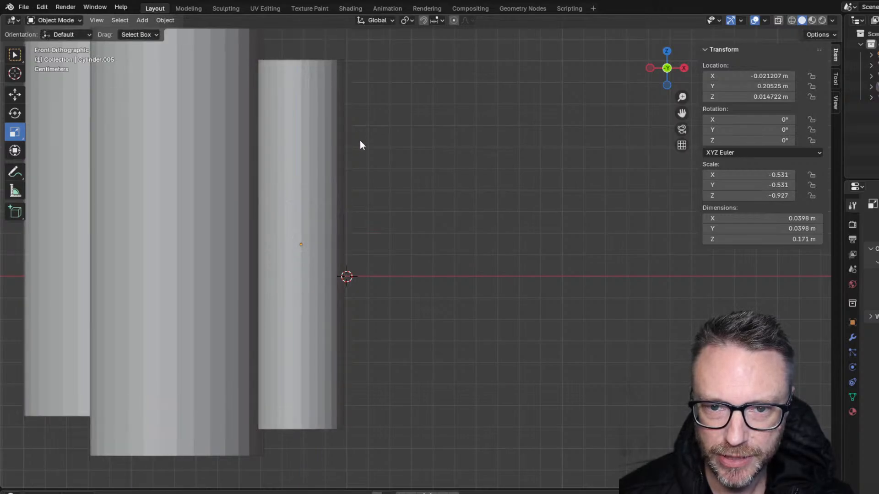
pyautogui.scroll(-2, 355, 160)
pyautogui.click(333, 164)
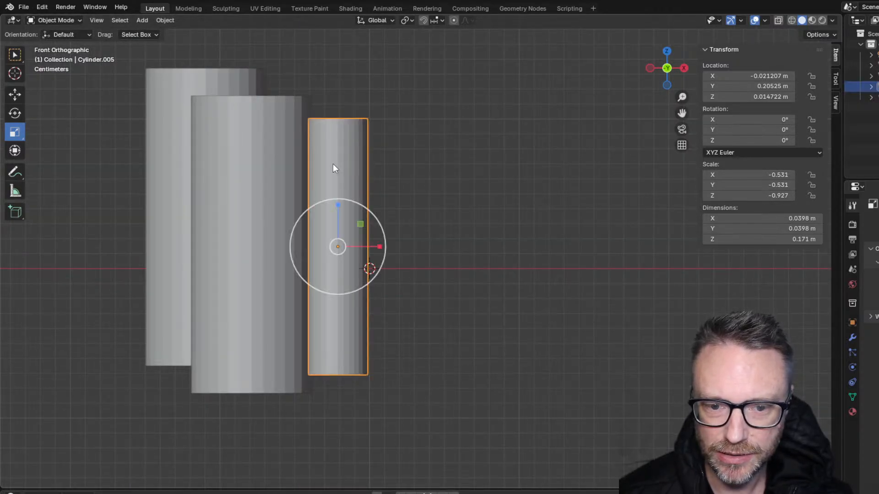
pyautogui.press('g')
pyautogui.click(341, 131)
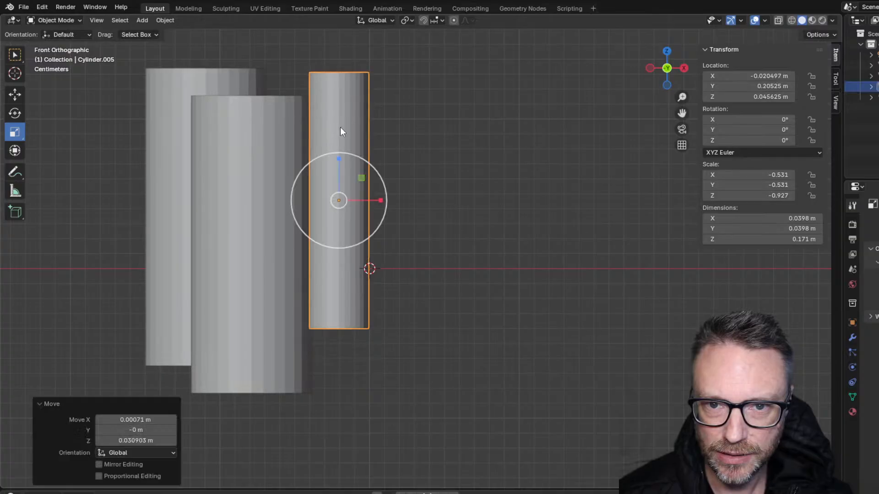
# - Delete the front one of the two large cylinders
pyautogui.click(211, 178)
pyautogui.press('Delete')
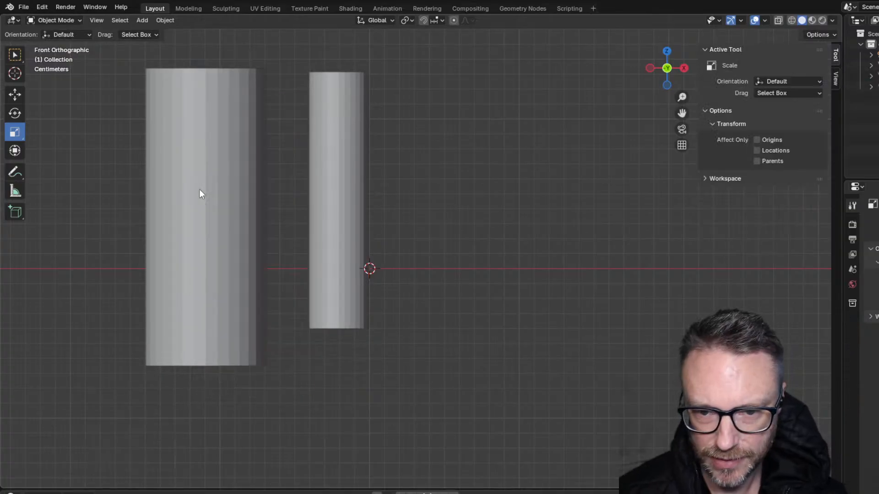
# - Select the small cylinder and raise it about 0.003 m so its top lines up with the large cylinder
pyautogui.click(331, 161)
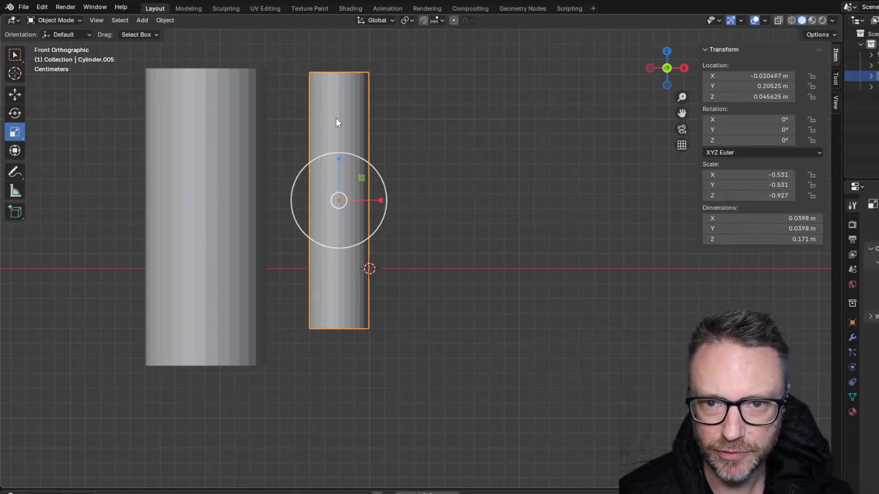
pyautogui.click(10, 64)
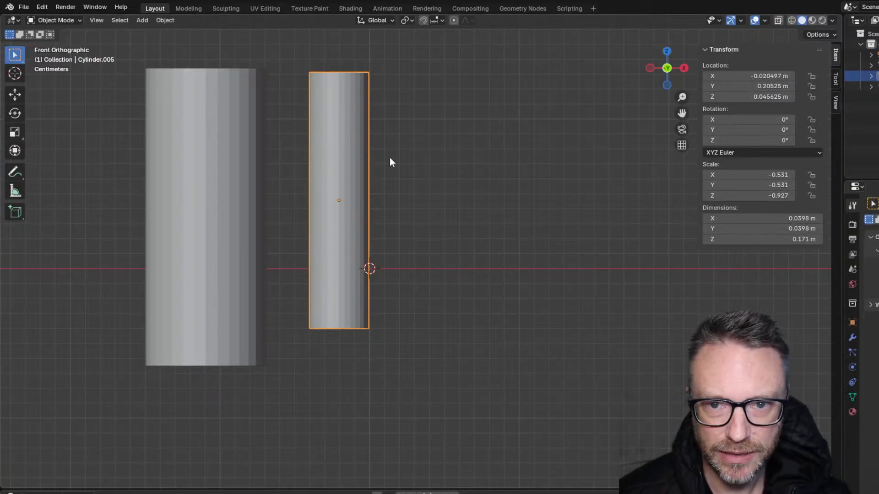
pyautogui.press('g')
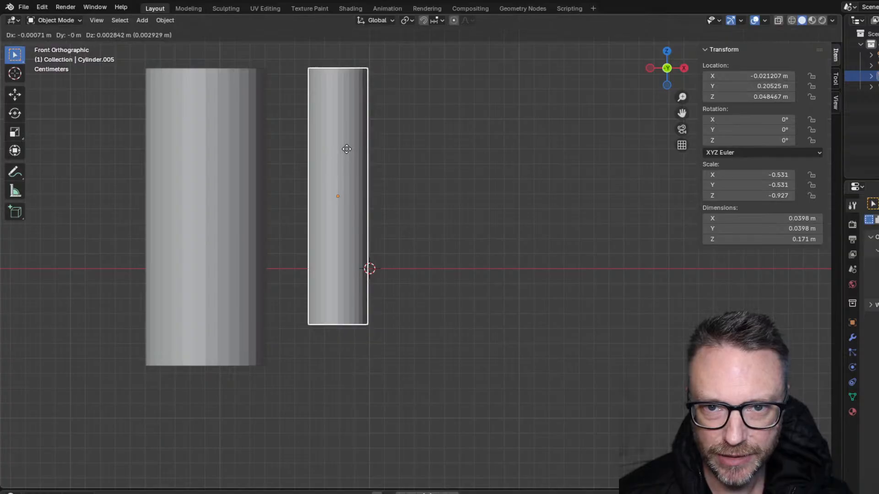
pyautogui.click(347, 149)
# - Paste a copy of the small cylinder and, in the top view, offset it about 0.038 m along X and 0.012 m along Y
pyautogui.moveTo(361, 153); pyautogui.dragTo(379, 163, button='middle')
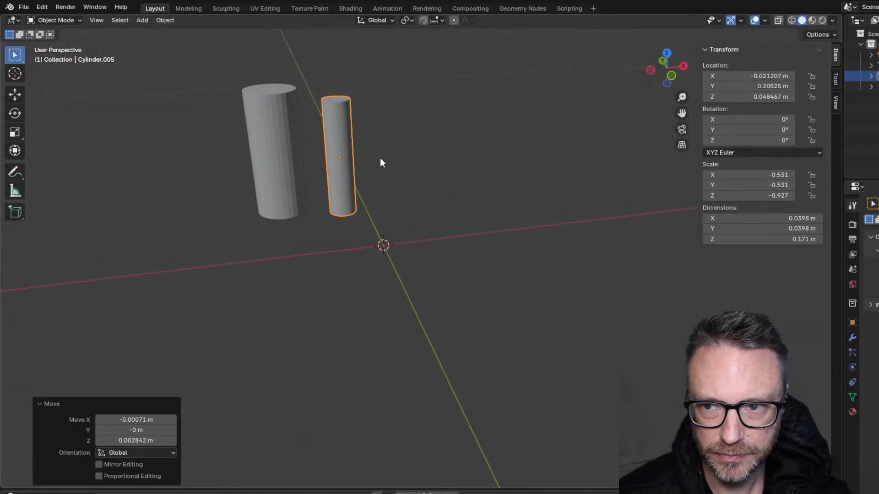
pyautogui.click(669, 52)
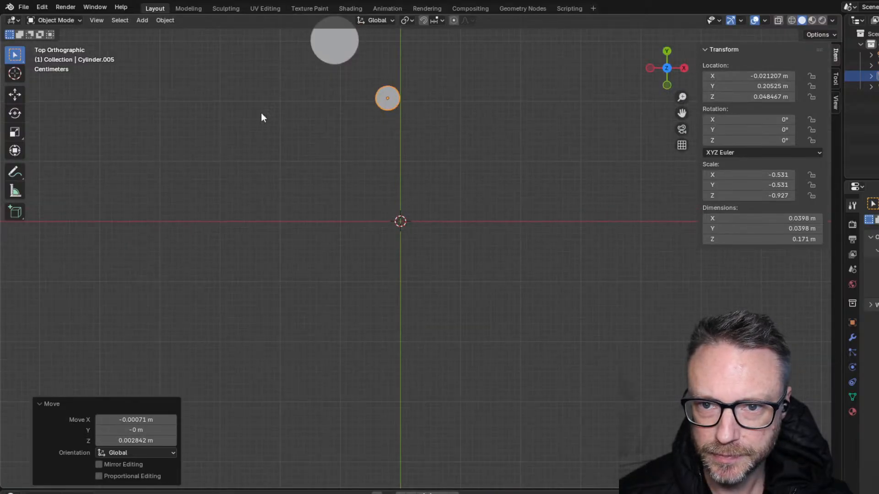
pyautogui.scroll(2, 314, 122)
pyautogui.keyDown('shift'); pyautogui.moveTo(386, 47); pyautogui.dragTo(185, 337, button='middle'); pyautogui.keyUp('shift')
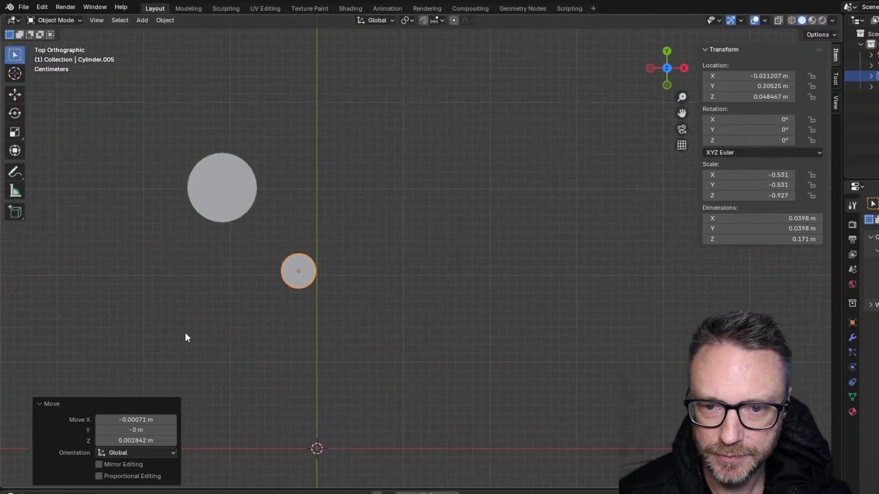
pyautogui.scroll(5, 184, 338)
pyautogui.click(85, 330)
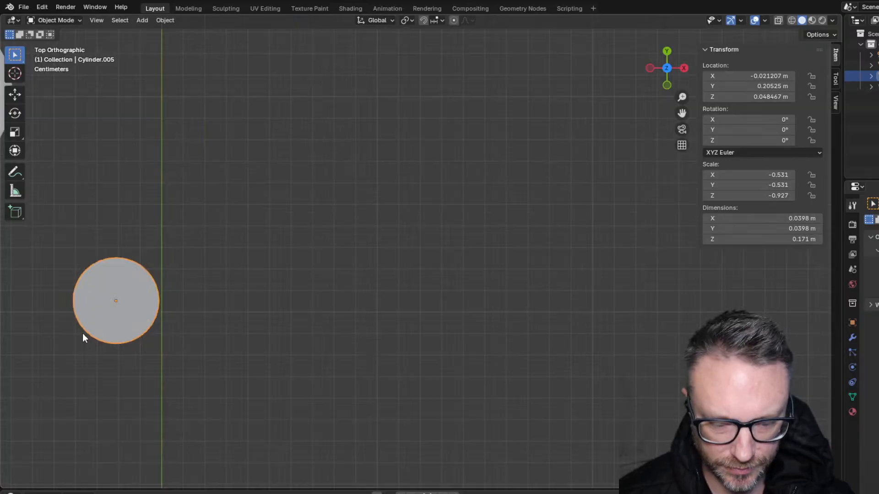
pyautogui.hotkey('ctrl', 'v')
pyautogui.press('g')
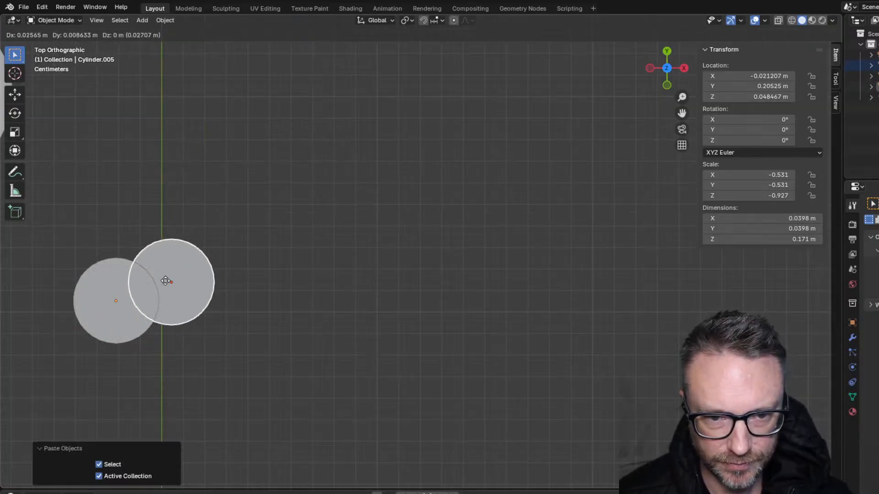
pyautogui.click(192, 275)
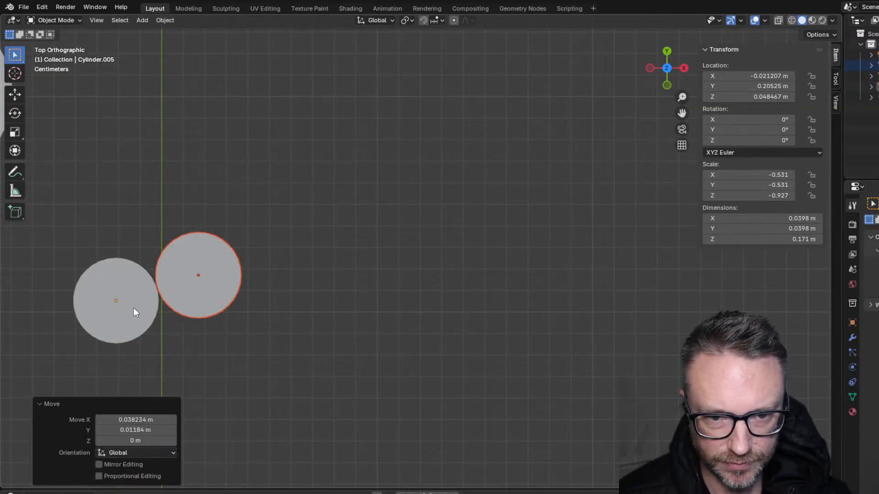
# - Paste a second copy of the small cylinder and offset it about 0.028 m along X and -0.028 m along Y
pyautogui.scroll(-2, 133, 341)
pyautogui.click(191, 300)
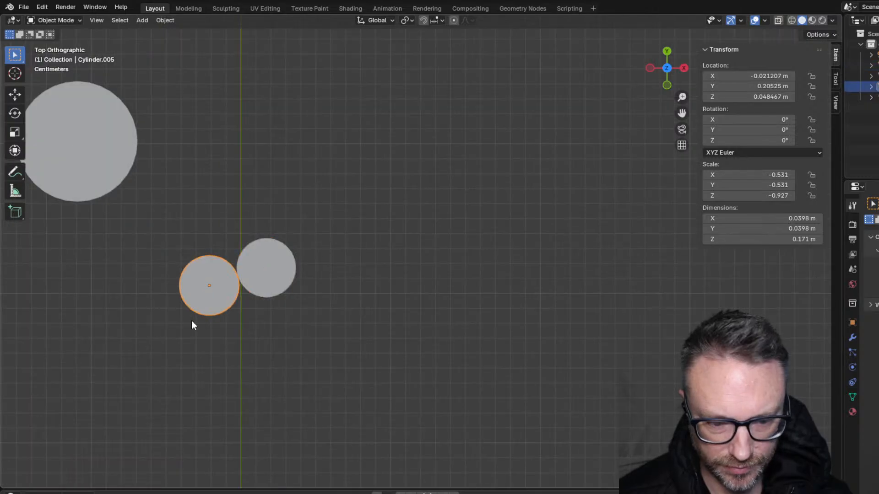
pyautogui.hotkey('ctrl', 'v')
pyautogui.press('g')
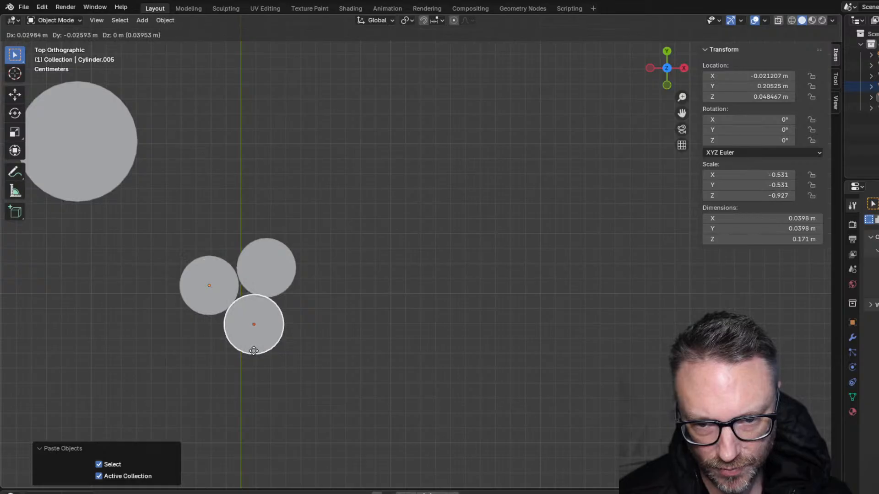
pyautogui.click(251, 351)
# - Deselect the cylinders and examine how the three small ones stand together beside the large one from several angles
pyautogui.press('KP_5')
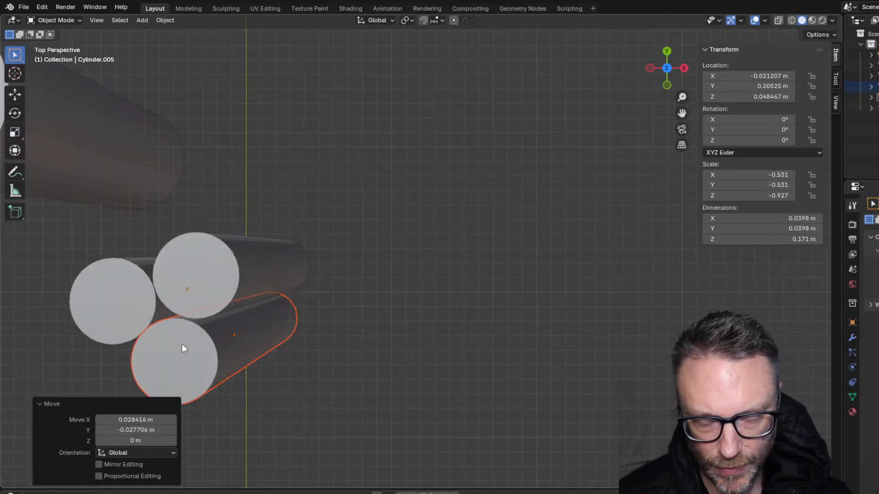
pyautogui.moveTo(183, 349); pyautogui.dragTo(200, 225, button='middle')
pyautogui.scroll(-3, 201, 224)
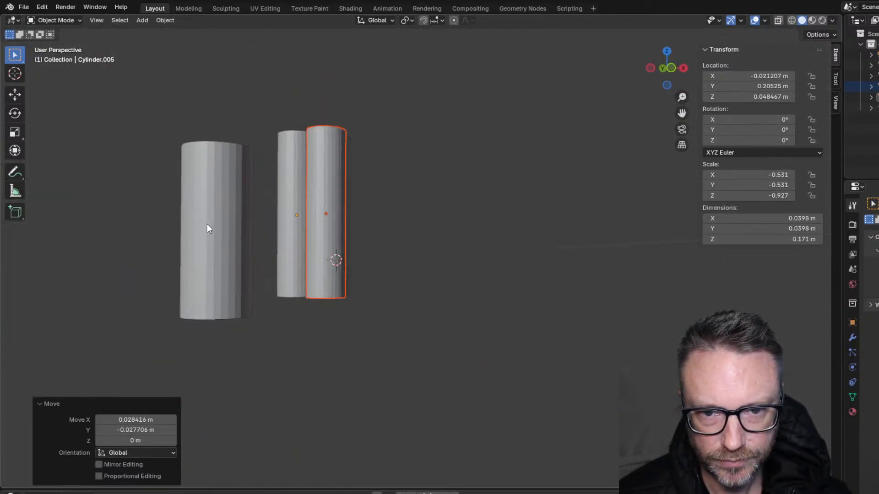
pyautogui.moveTo(373, 227); pyautogui.dragTo(330, 254, button='middle')
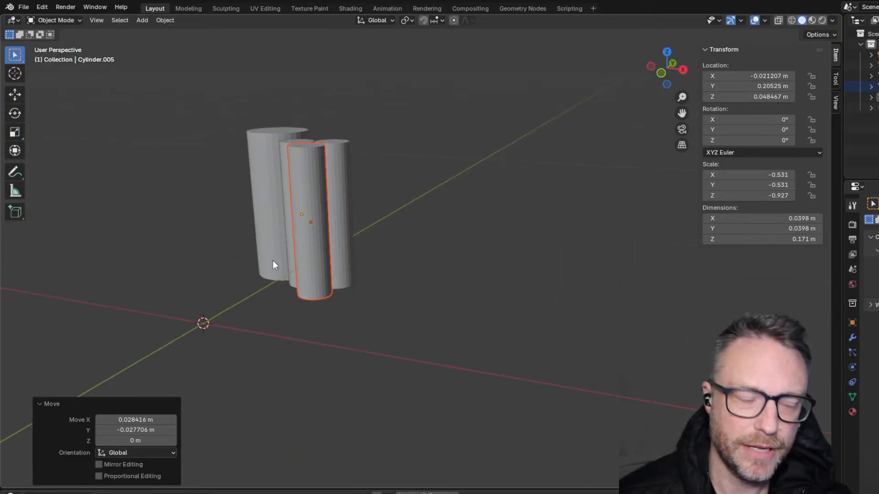
pyautogui.moveTo(273, 262); pyautogui.dragTo(455, 133, button='middle')
pyautogui.click(668, 69)
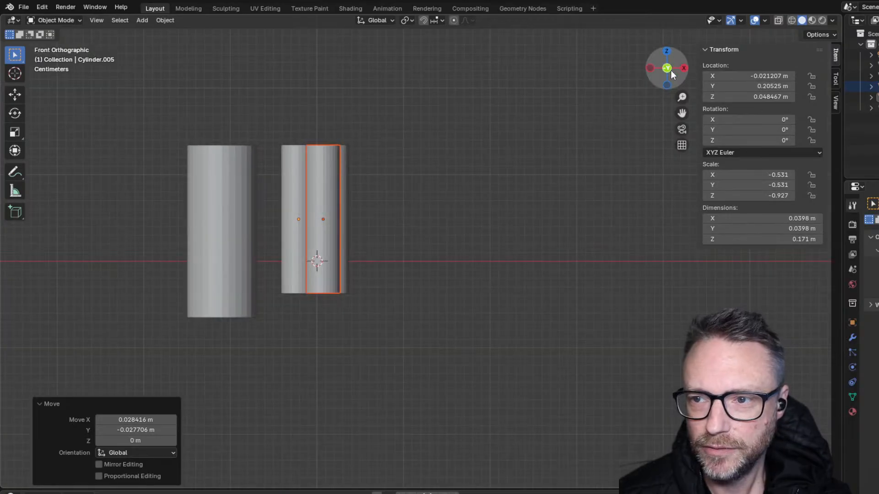
pyautogui.scroll(2, 271, 270)
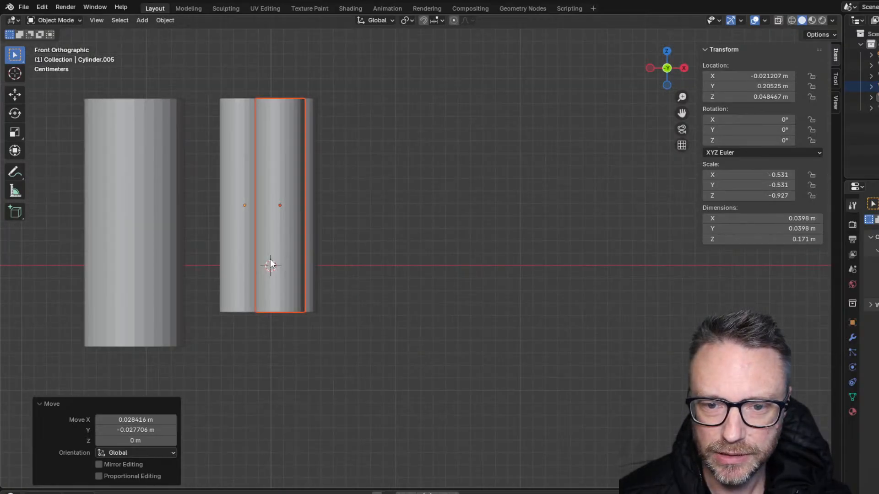
pyautogui.click(410, 175)
pyautogui.moveTo(277, 210); pyautogui.dragTo(331, 236, button='middle')
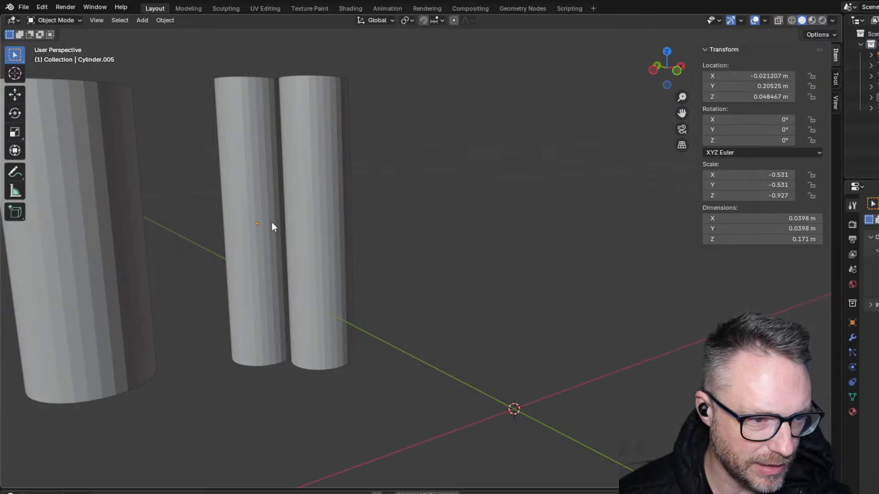
pyautogui.scroll(-3, 253, 227)
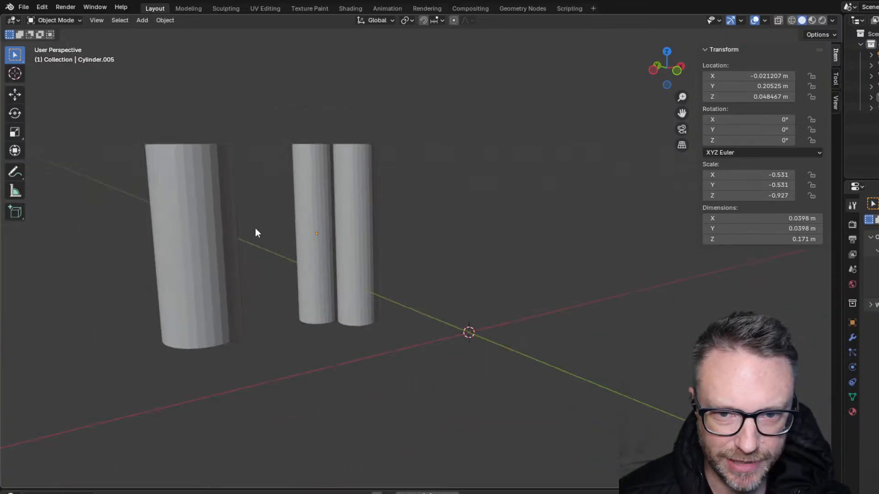
pyautogui.scroll(3, 254, 229)
pyautogui.moveTo(222, 251); pyautogui.dragTo(276, 311, button='middle')
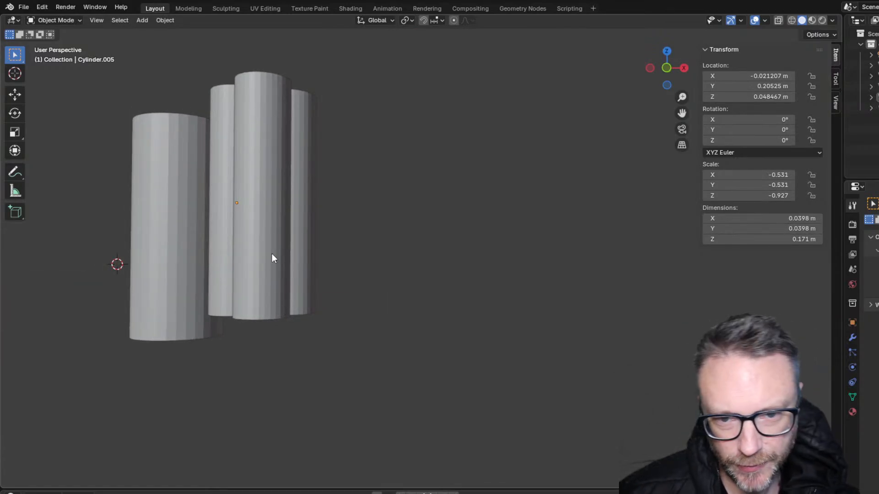
pyautogui.moveTo(271, 257); pyautogui.dragTo(290, 255, button='middle')
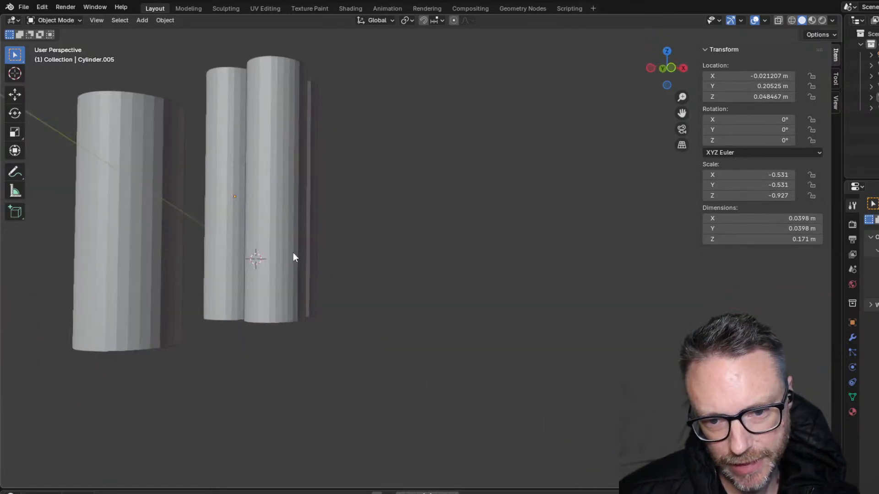
# - In the front view, add a cube at the world origin and scale it down uniformly to about 0.091 m per side
pyautogui.click(676, 68)
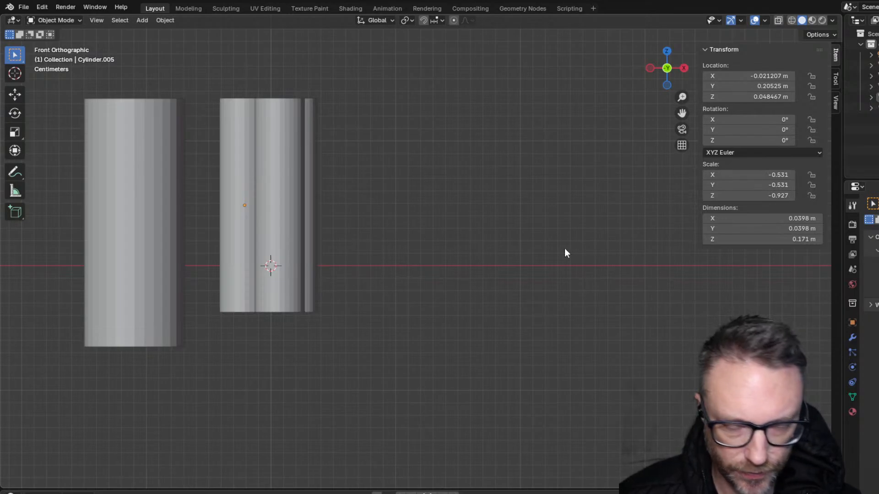
pyautogui.hotkey('shift', 'a')
pyautogui.moveTo(606, 241)
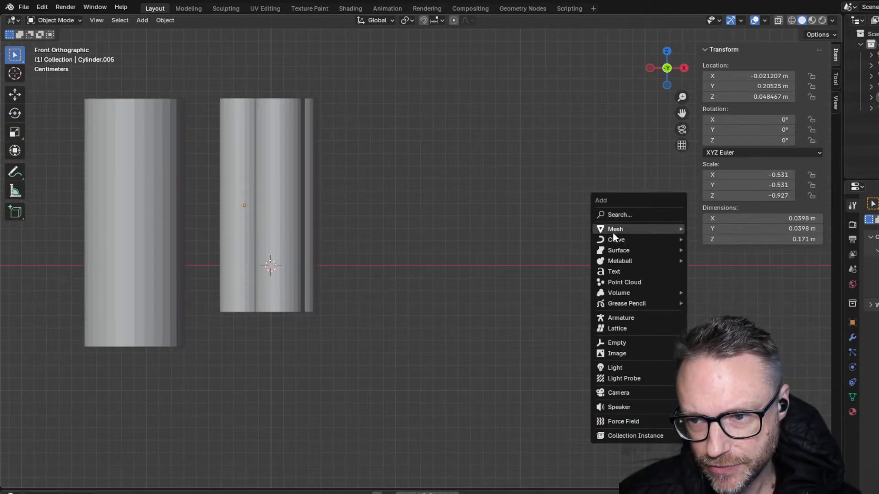
pyautogui.click(688, 239)
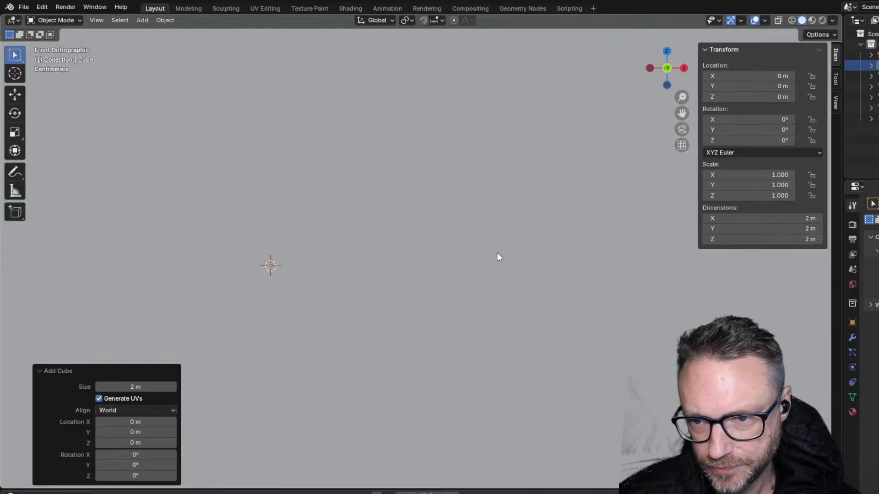
pyautogui.scroll(-10, 461, 259)
pyautogui.press('s')
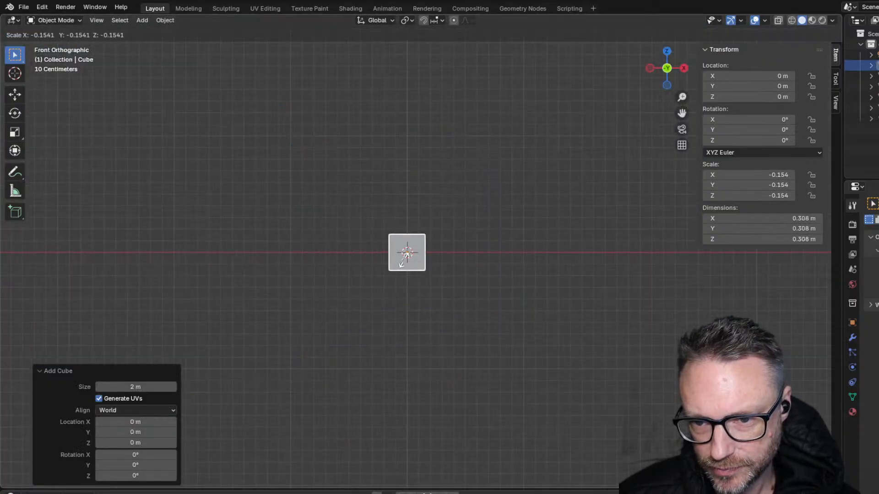
pyautogui.click(411, 257)
pyautogui.scroll(4, 423, 245)
pyautogui.scroll(7, 417, 249)
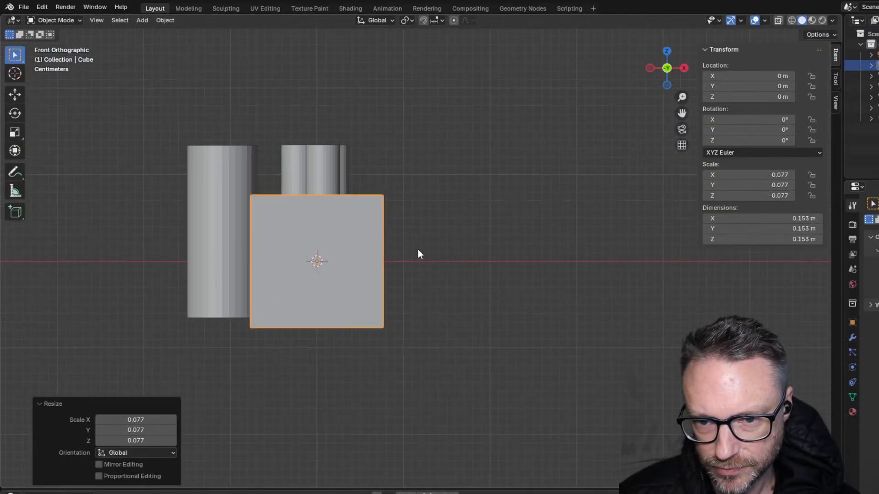
pyautogui.press('s')
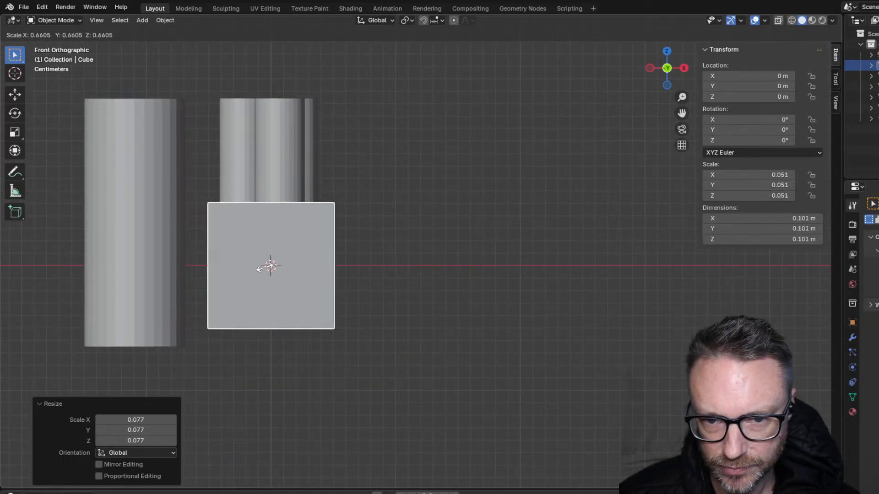
pyautogui.click(268, 264)
# - In the right side view, move the cube about 0.167 m along Y and -0.004 m along Z onto the small cylinders
pyautogui.moveTo(268, 265); pyautogui.dragTo(153, 274, button='middle')
pyautogui.click(669, 68)
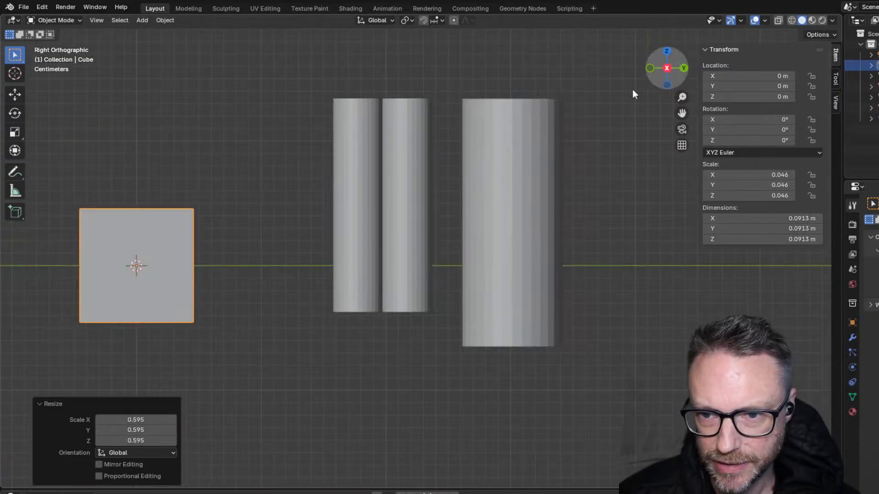
pyautogui.press('g')
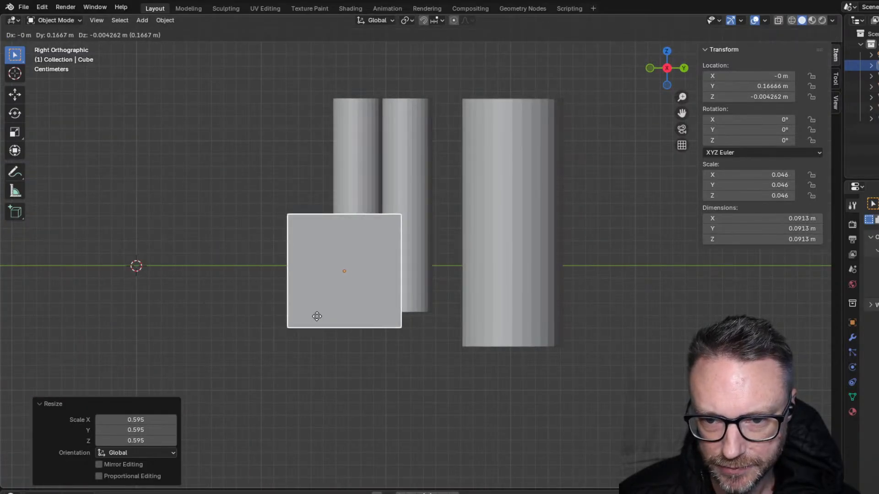
pyautogui.click(317, 317)
# - In the front view, narrow the cube along the X axis to about 0.068 m
pyautogui.moveTo(113, 201); pyautogui.dragTo(293, 224, button='middle')
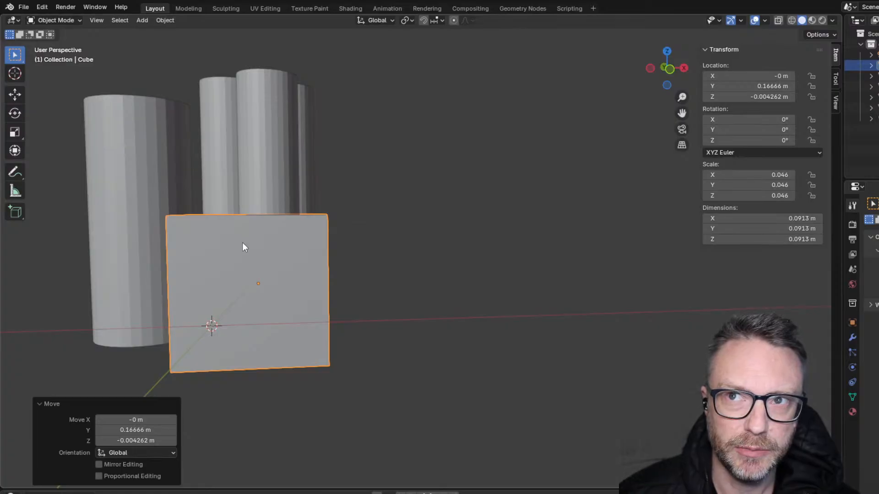
pyautogui.scroll(2, 243, 243)
pyautogui.scroll(-2, 201, 271)
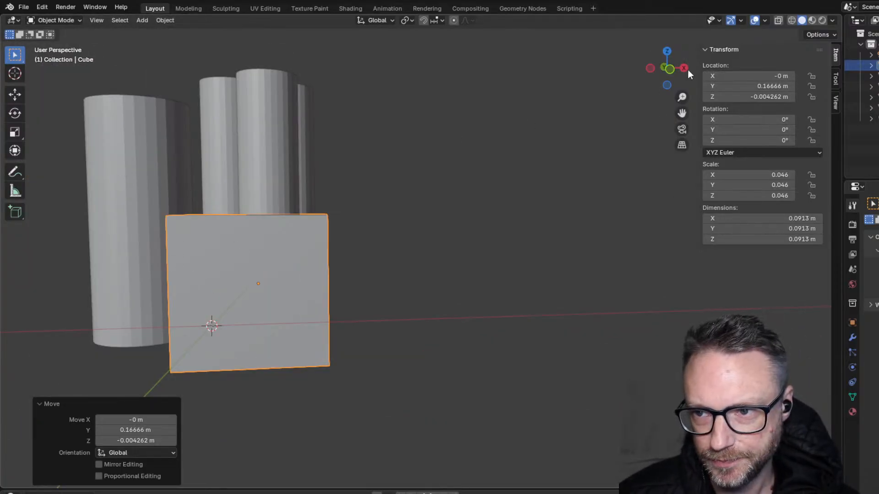
pyautogui.click(670, 66)
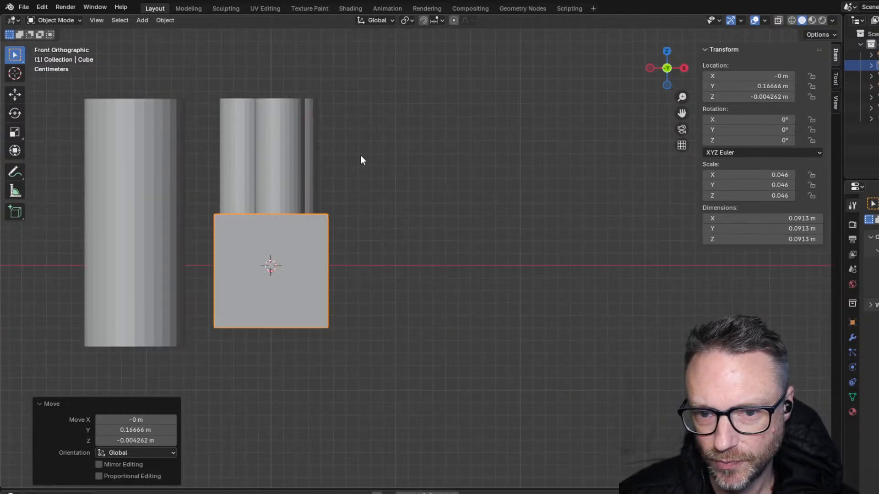
pyautogui.click(277, 247)
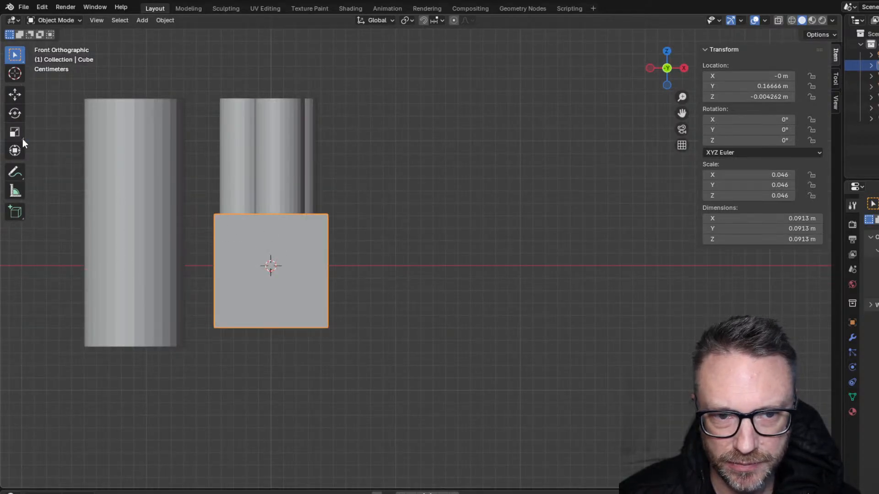
pyautogui.press('s')
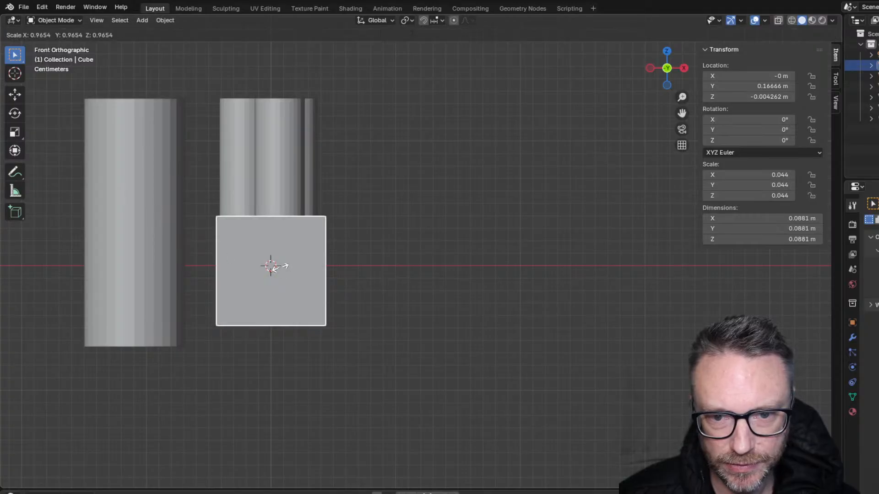
pyautogui.press('x')
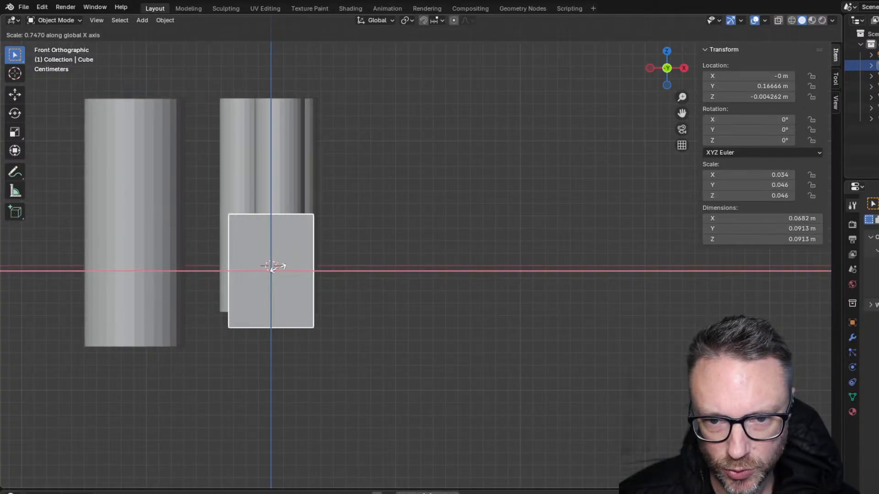
pyautogui.click(278, 267)
pyautogui.moveTo(382, 172); pyautogui.dragTo(411, 180)
pyautogui.moveTo(411, 179); pyautogui.dragTo(312, 201, button='middle')
pyautogui.click(313, 201)
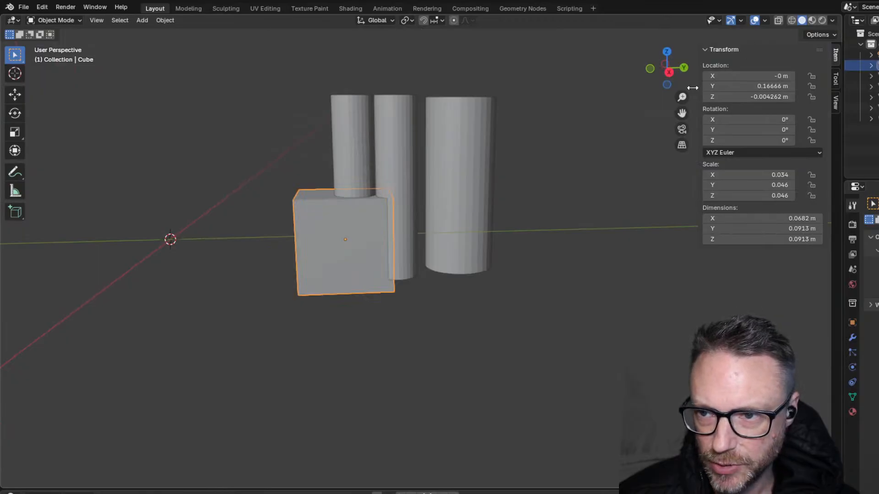
# - In the right side view, narrow the cube along the Y axis to about 0.064 m
pyautogui.click(669, 73)
pyautogui.press('s')
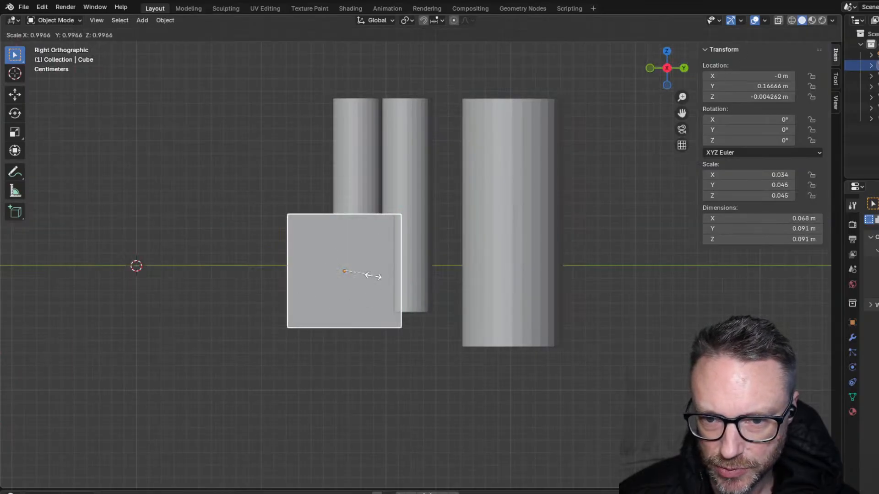
pyautogui.press('y')
pyautogui.click(366, 280)
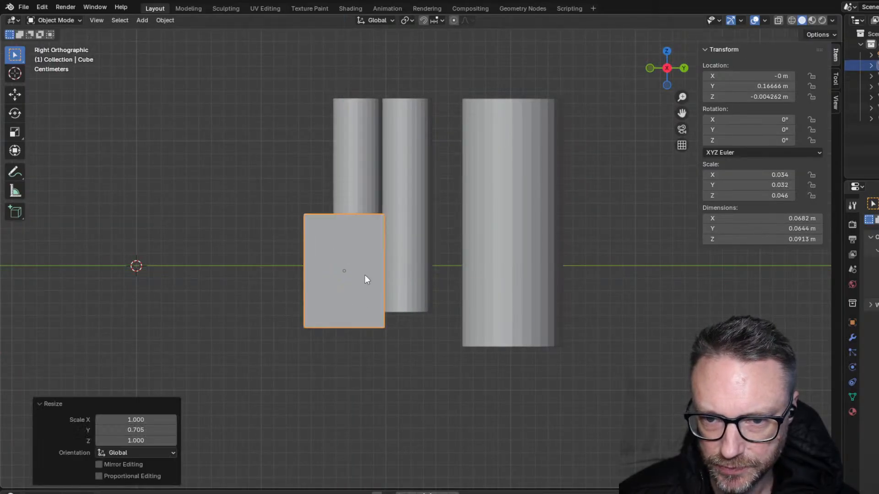
# - Scale the cube down uniformly to about 0.063 × 0.059 × 0.084 m, keeping it selected
pyautogui.moveTo(196, 265); pyautogui.dragTo(319, 286, button='middle')
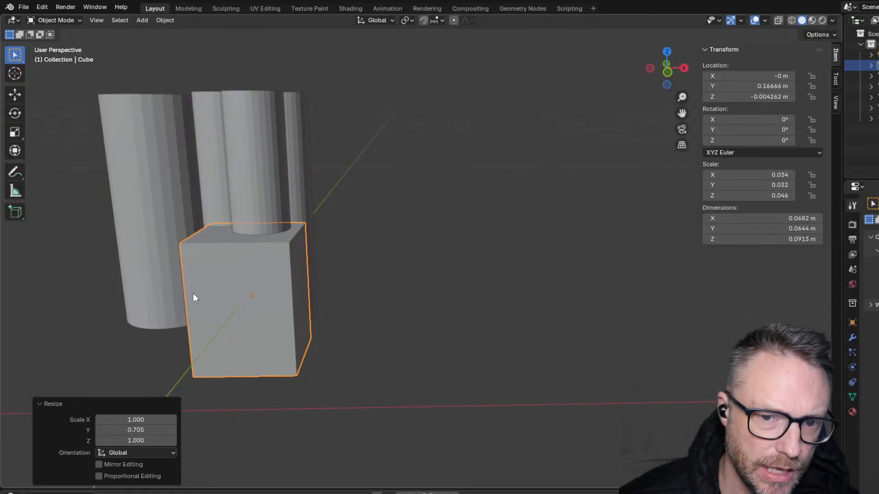
pyautogui.press('s')
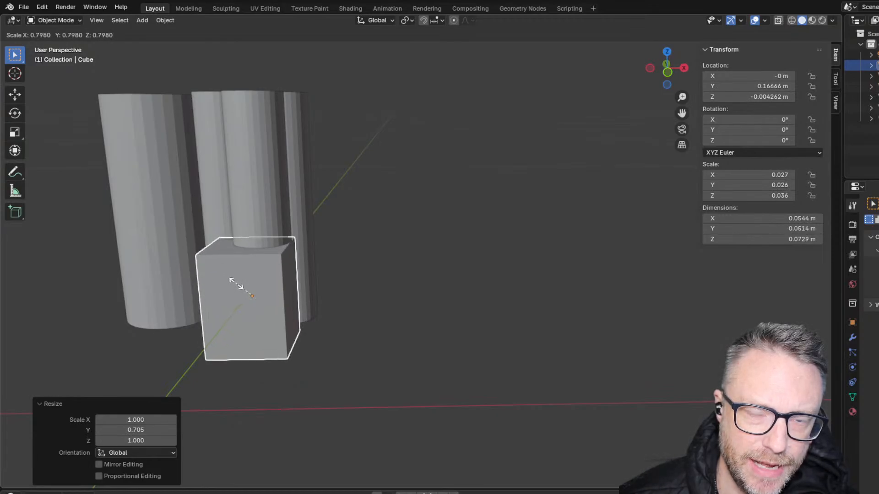
pyautogui.click(229, 282)
pyautogui.moveTo(228, 279); pyautogui.dragTo(286, 275, button='middle')
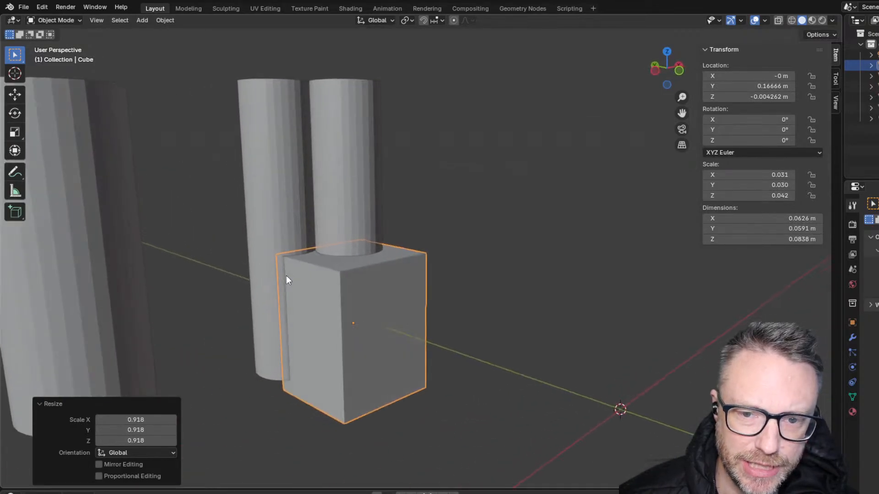
pyautogui.click(289, 248)
pyautogui.click(328, 314)
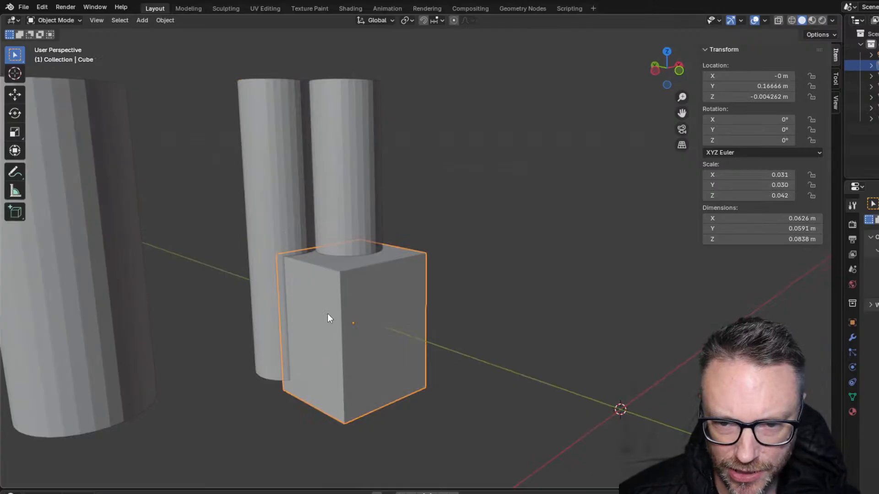
# - In the top view, rotate the cube to about -29.3° around Z and move it to about X -0.011 m, Y 0.182 m
pyautogui.click(665, 52)
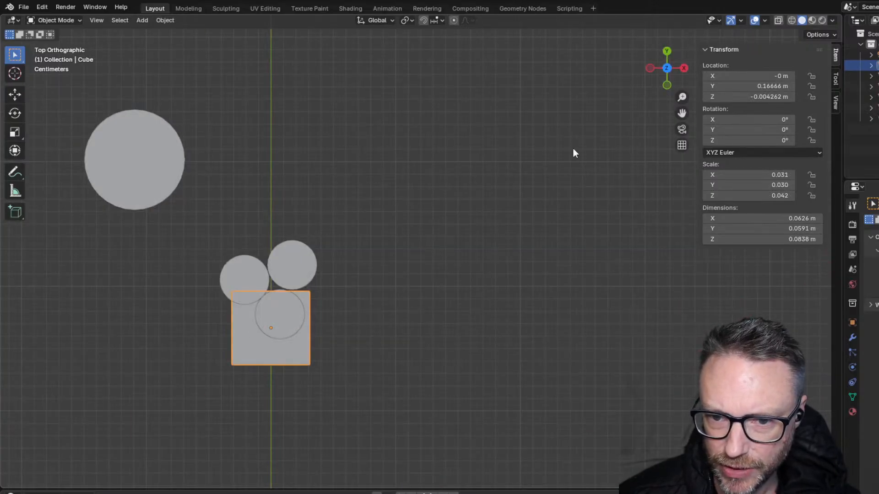
pyautogui.click(270, 317)
pyautogui.click(229, 360)
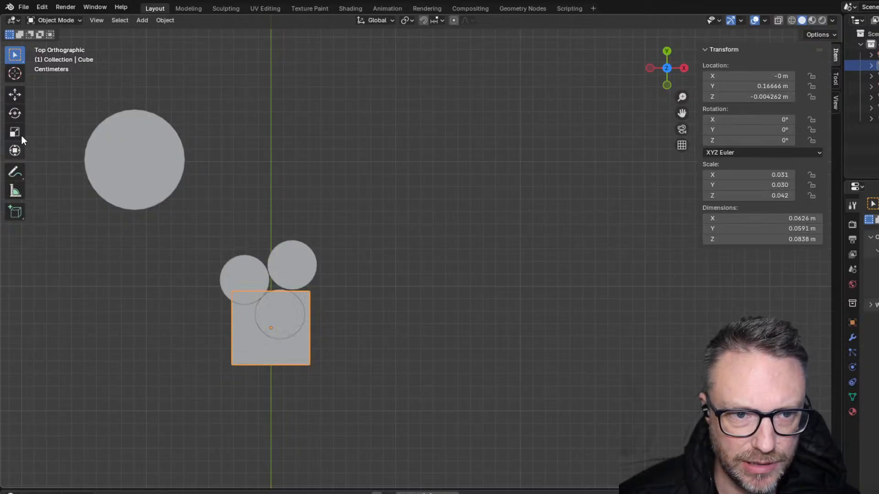
pyautogui.click(15, 113)
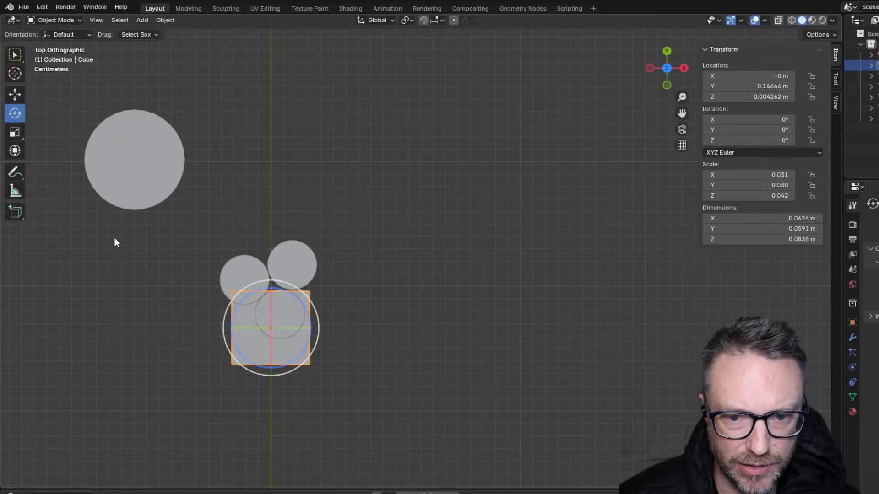
pyautogui.click(170, 268)
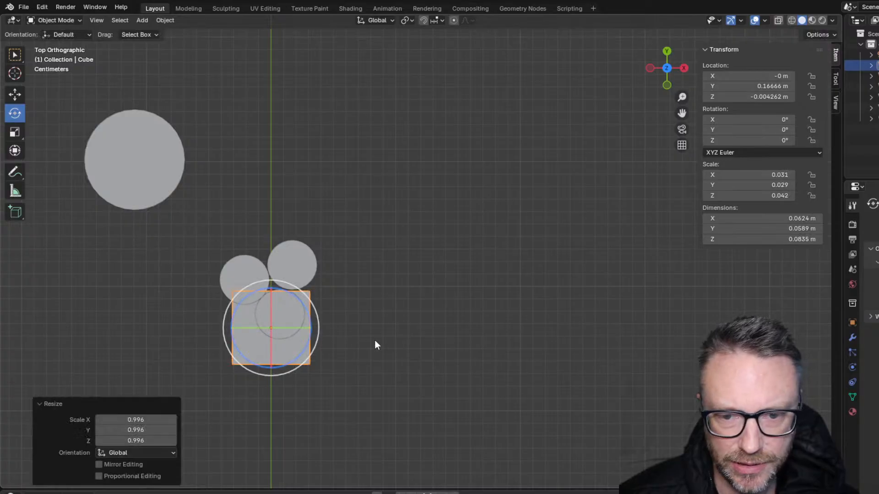
pyautogui.press('r')
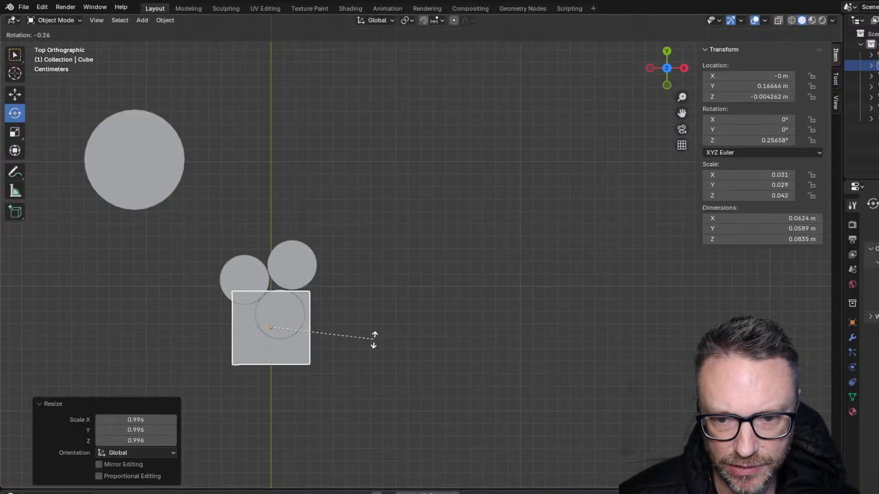
pyautogui.click(344, 379)
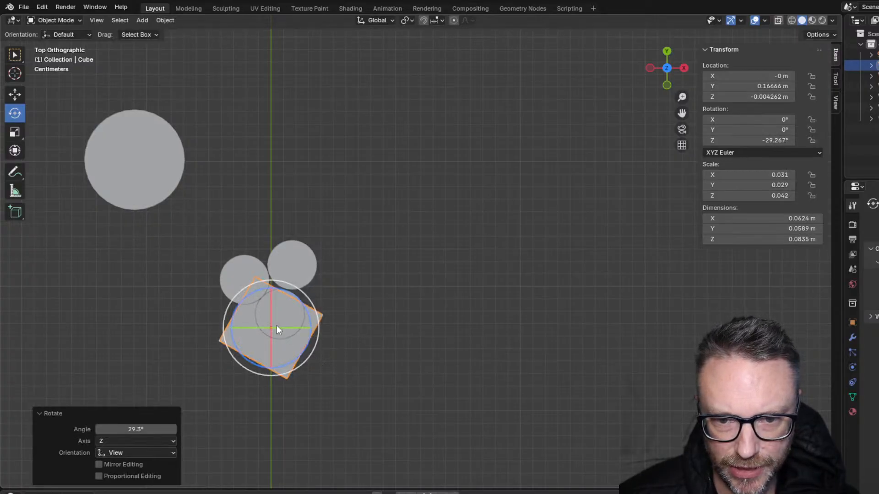
pyautogui.press('g')
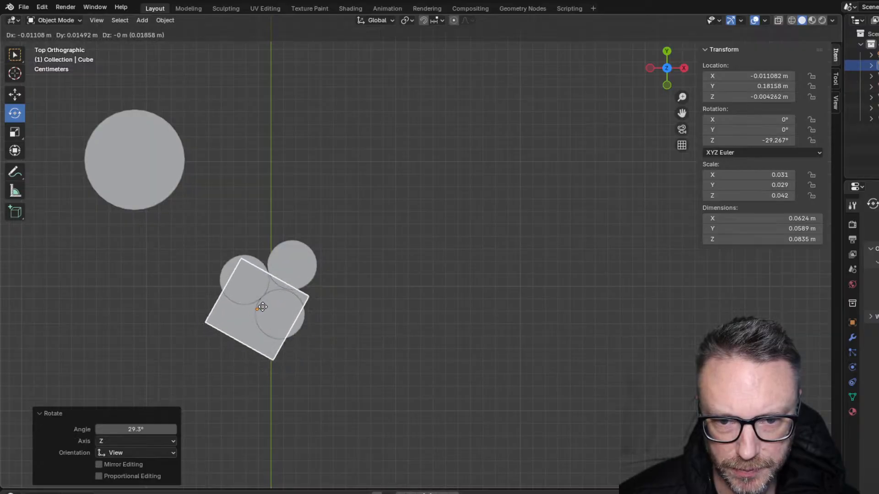
pyautogui.click(263, 310)
# - Nudge the small cylinder farthest from the cube along Y to about 0.2167 m, and deselect it
pyautogui.click(301, 253)
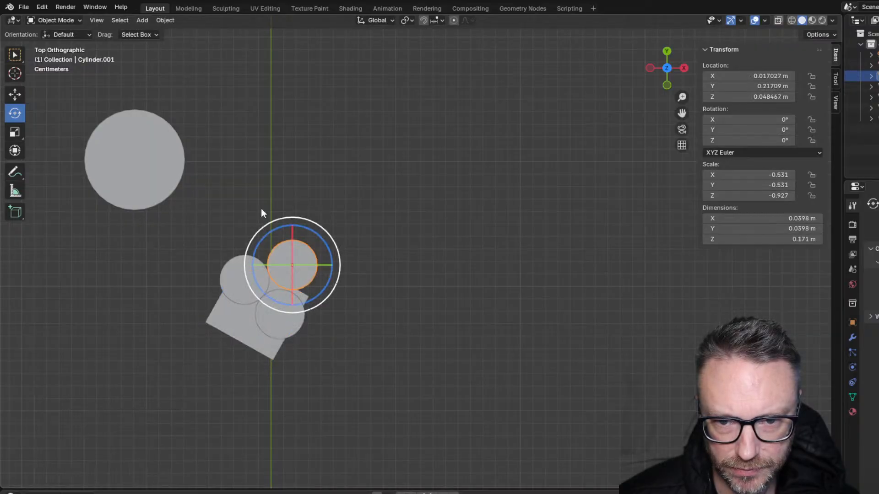
pyautogui.click(18, 55)
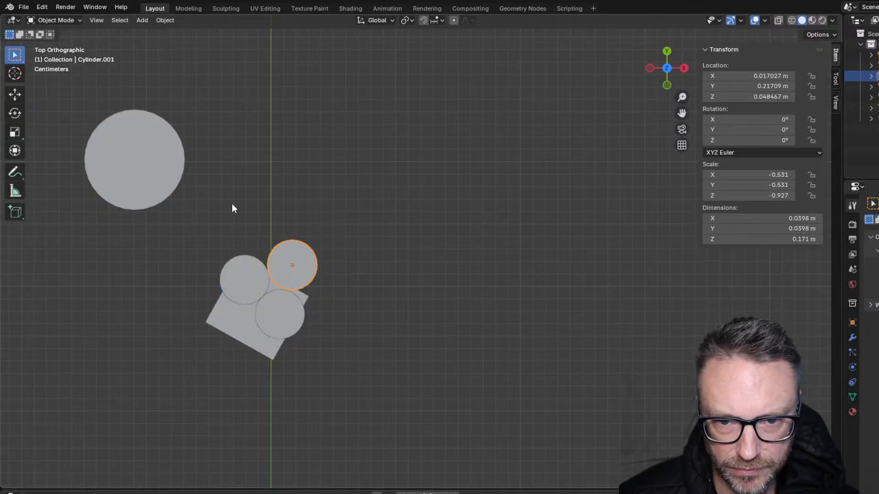
pyautogui.moveTo(296, 259); pyautogui.dragTo(295, 259)
pyautogui.click(195, 198)
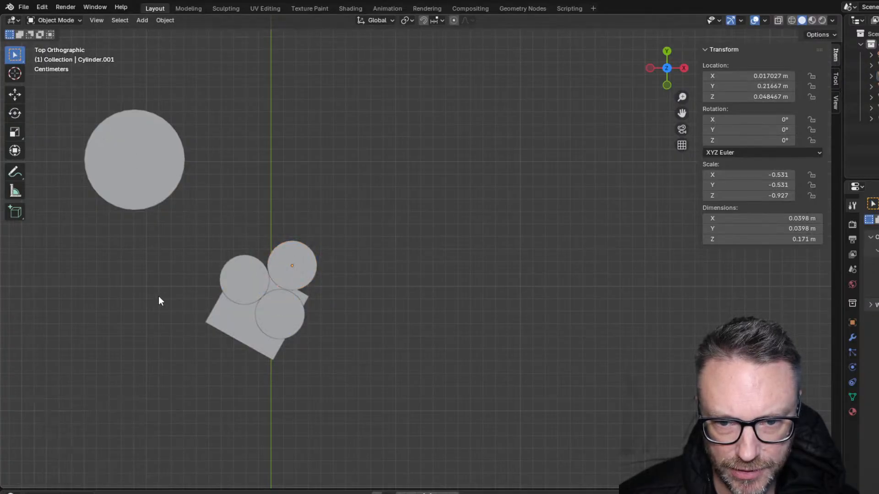
# - Select the three small cylinders and, in the front view, shorten them along Z to about 0.144 m, then deselect them
pyautogui.moveTo(159, 301); pyautogui.dragTo(198, 220, button='middle')
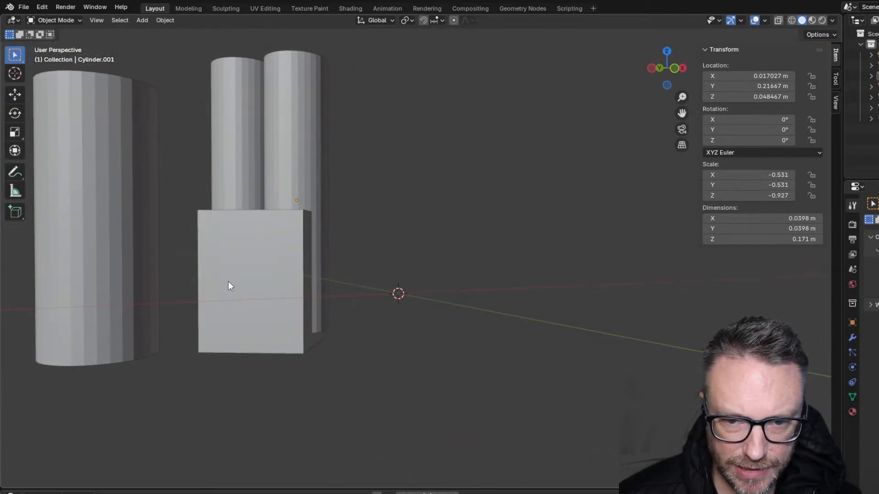
pyautogui.moveTo(226, 282); pyautogui.dragTo(200, 269, button='middle')
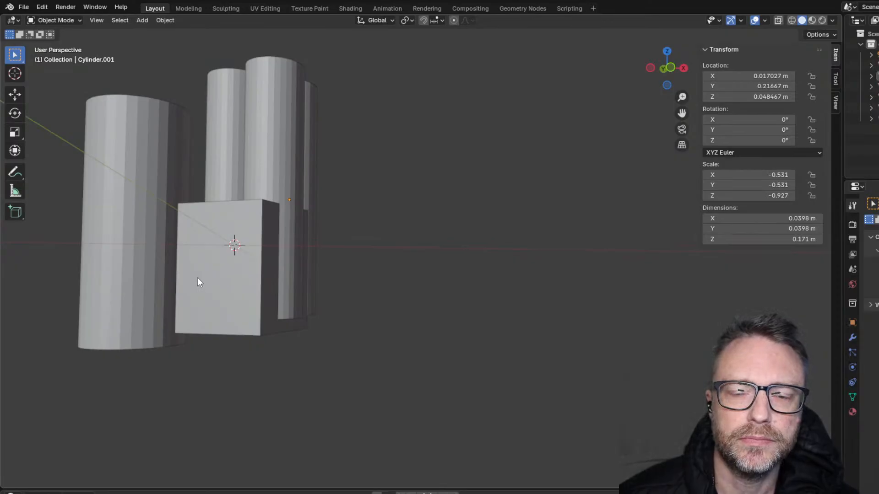
pyautogui.click(249, 110)
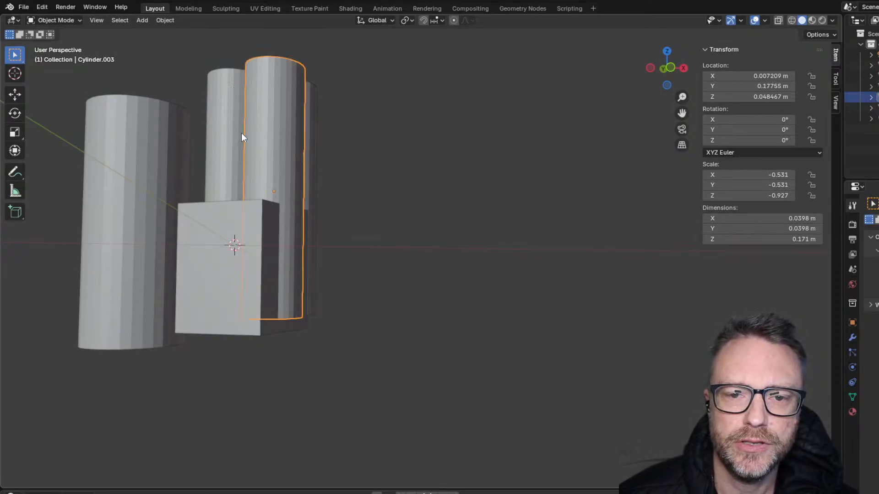
pyautogui.scroll(-1, 241, 132)
pyautogui.scroll(5, 241, 132)
pyautogui.moveTo(236, 111); pyautogui.dragTo(182, 110, button='middle')
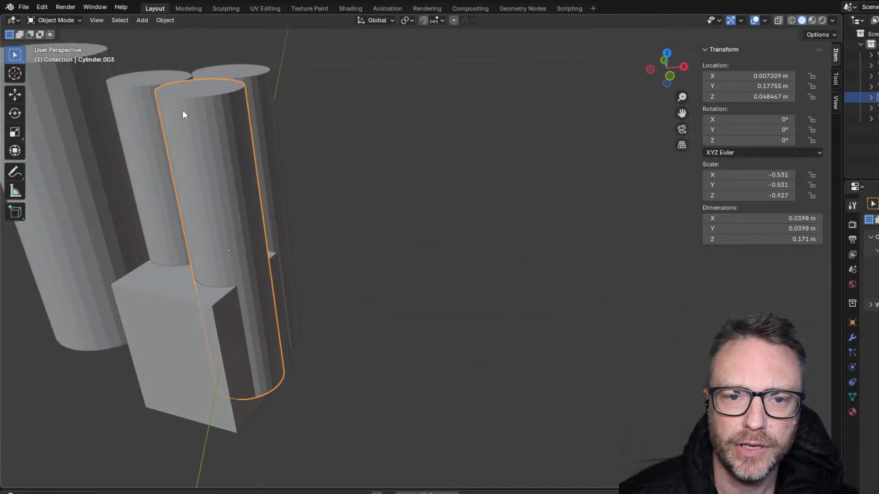
pyautogui.moveTo(131, 53); pyautogui.dragTo(245, 136)
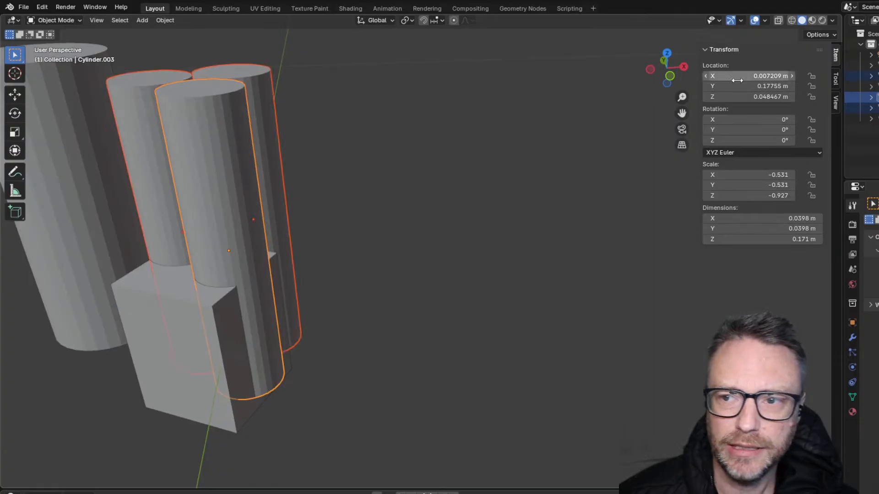
pyautogui.click(676, 78)
pyautogui.press('s')
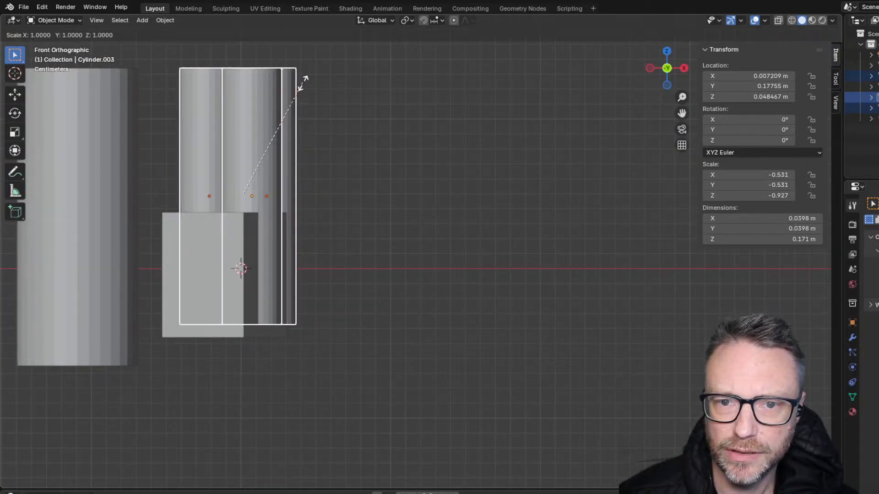
pyautogui.press('z')
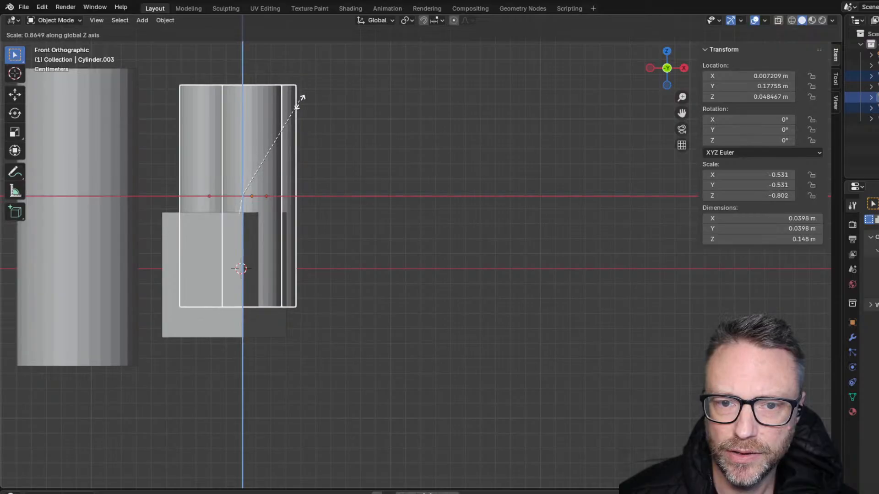
pyautogui.click(297, 99)
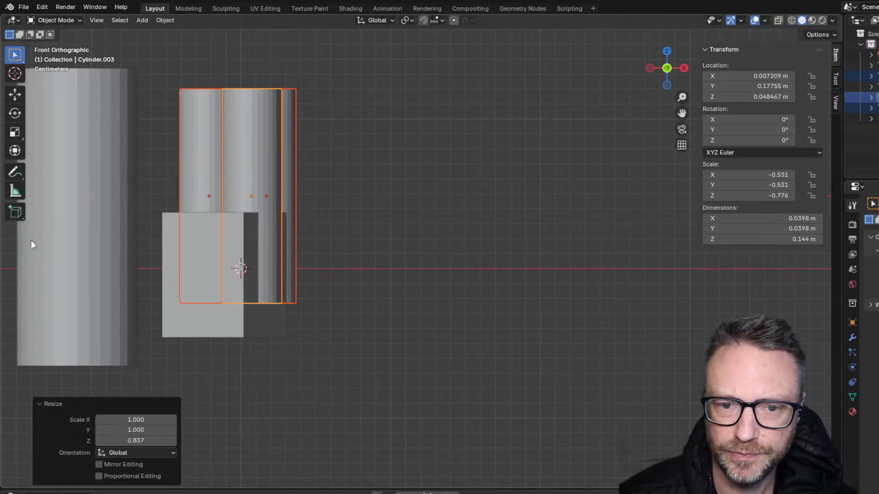
pyautogui.click(412, 218)
# - In the front view, move the cube down to about X -0.013 m, Z -0.021 m at the base of the small cylinders
pyautogui.click(183, 313)
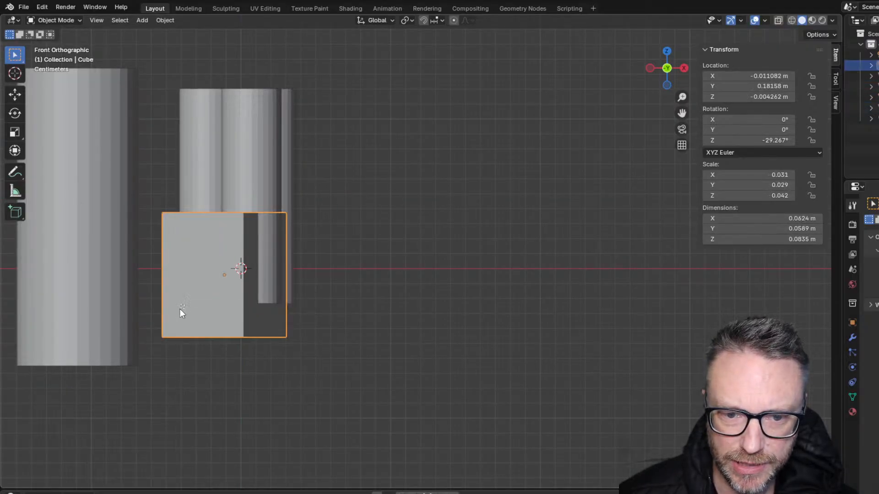
pyautogui.press('g')
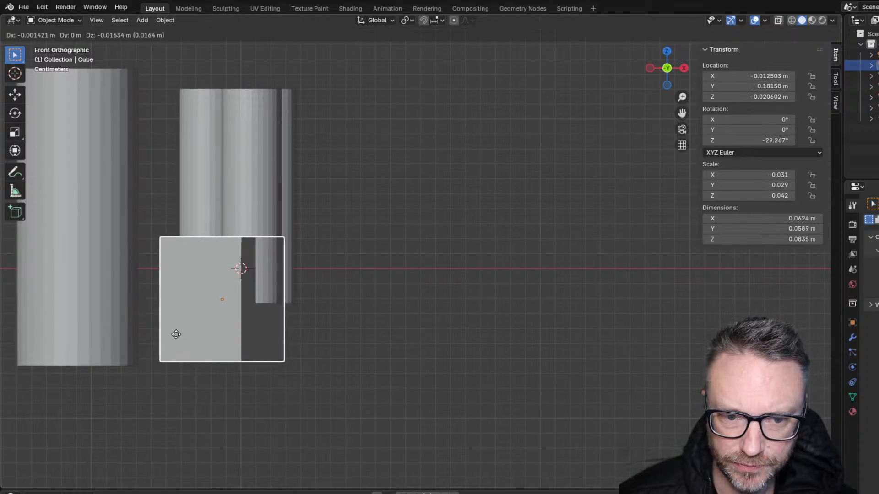
pyautogui.click(174, 334)
# - Scale the cube down uniformly to about 0.051 × 0.048 × 0.069 m and check its fit around the small cylinders
pyautogui.moveTo(175, 336); pyautogui.dragTo(240, 188, button='middle')
pyautogui.press('s')
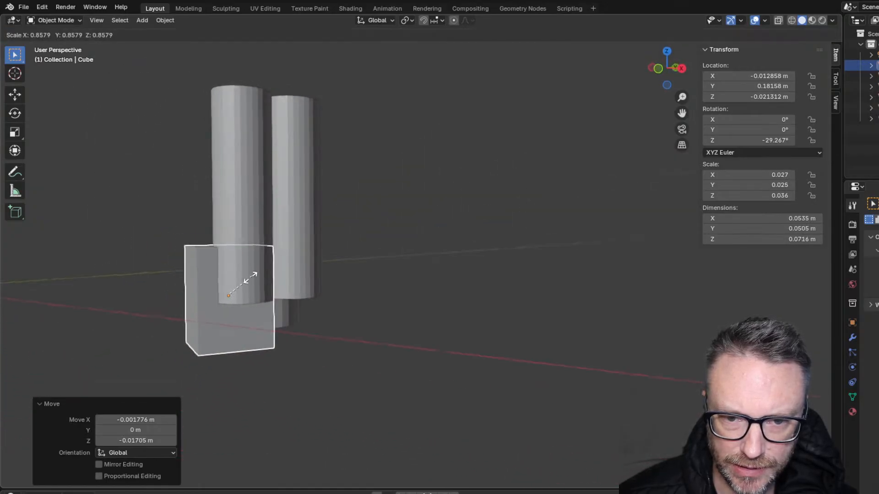
pyautogui.click(248, 277)
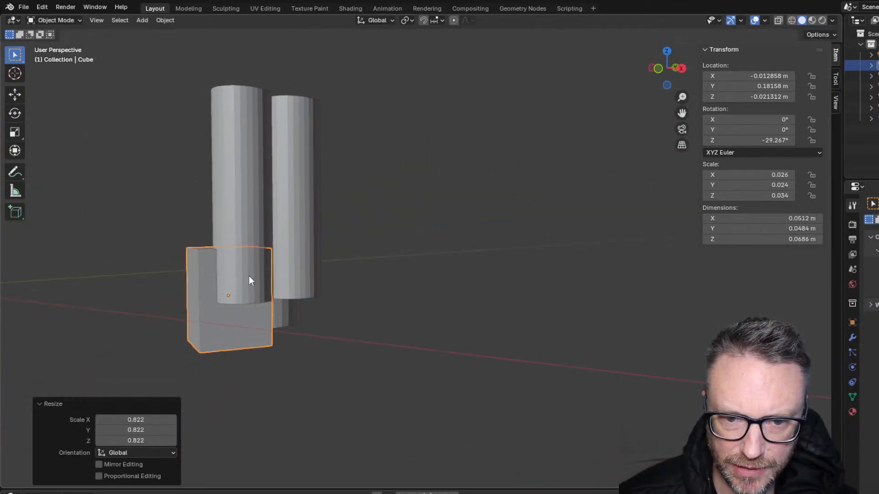
pyautogui.scroll(3, 264, 255)
pyautogui.moveTo(266, 257); pyautogui.dragTo(284, 276, button='middle')
pyautogui.scroll(-3, 298, 260)
# - Scale the cube up uniformly to about 0.064 × 0.060 × 0.086 m and inspect its fit in front and perspective views
pyautogui.press('s')
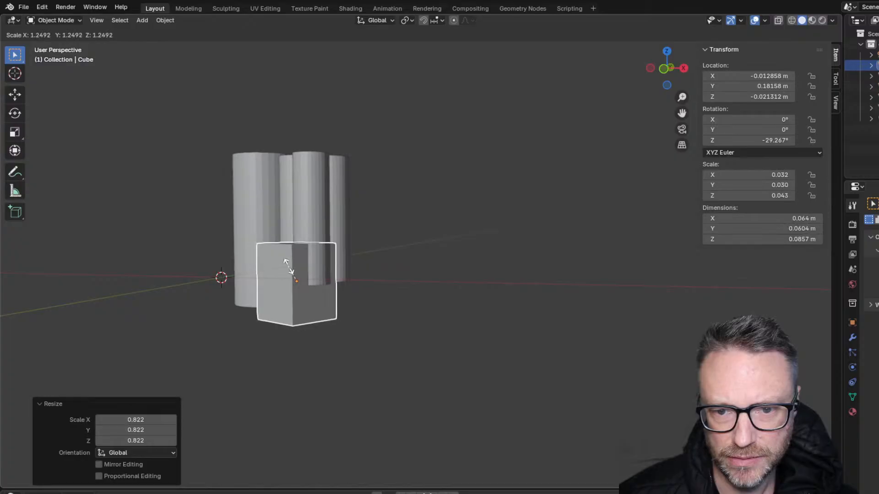
pyautogui.click(289, 267)
pyautogui.moveTo(289, 267); pyautogui.dragTo(244, 240, button='middle')
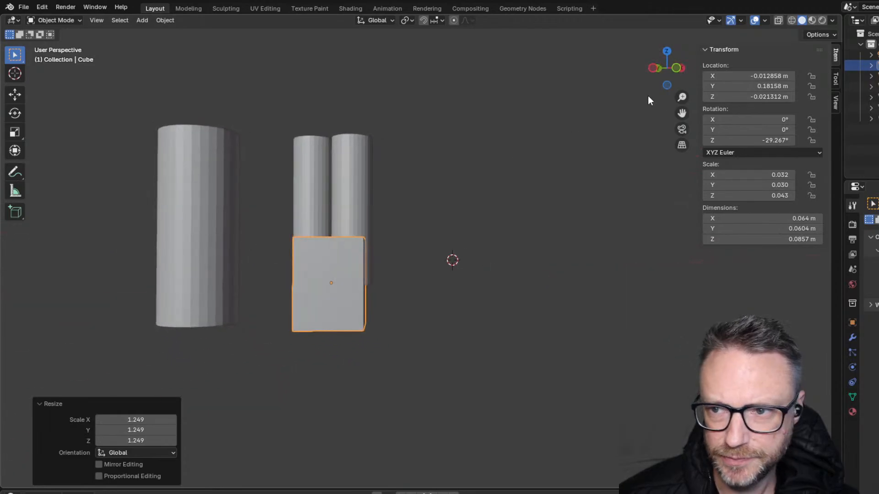
pyautogui.click(675, 69)
pyautogui.scroll(3, 306, 329)
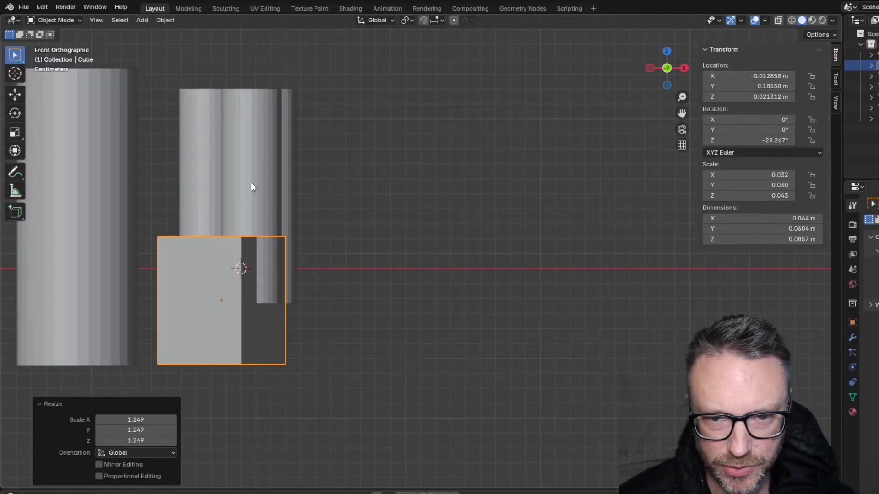
pyautogui.moveTo(236, 192); pyautogui.dragTo(280, 194, button='middle')
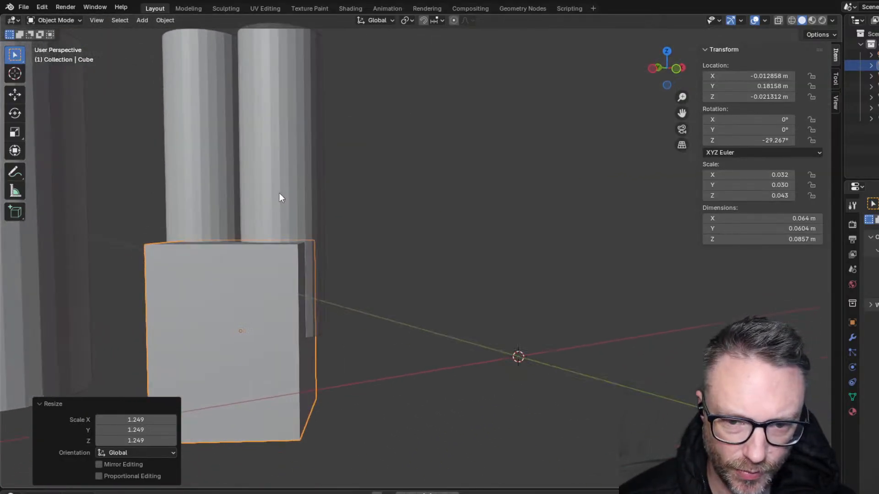
pyautogui.scroll(-2, 281, 202)
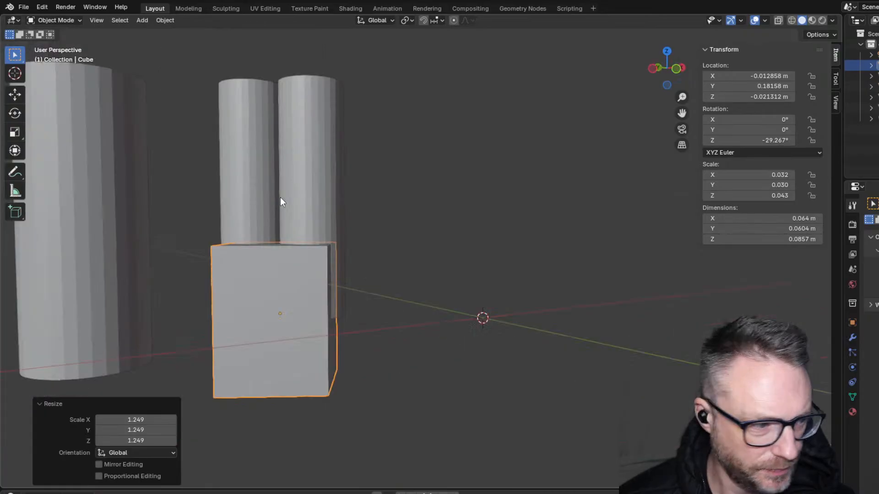
# - Try to enlarge the cube uniformly in the top view and undo the change
pyautogui.click(667, 52)
pyautogui.click(229, 314)
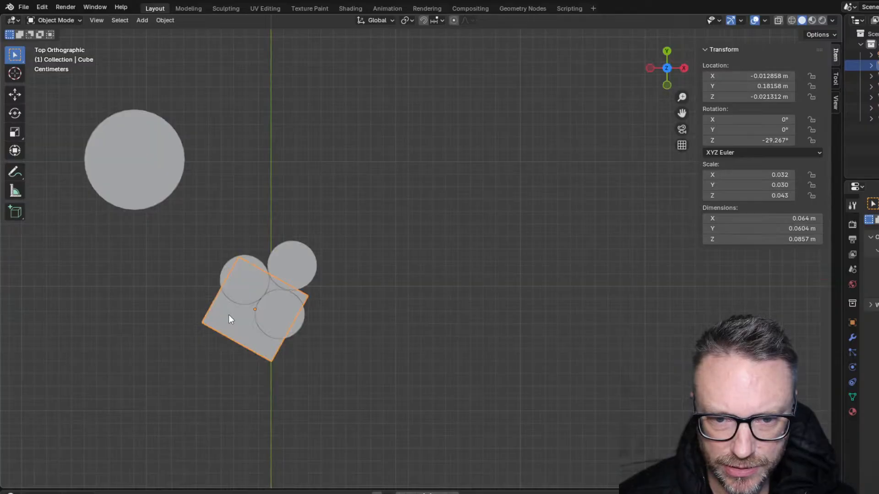
pyautogui.press('s')
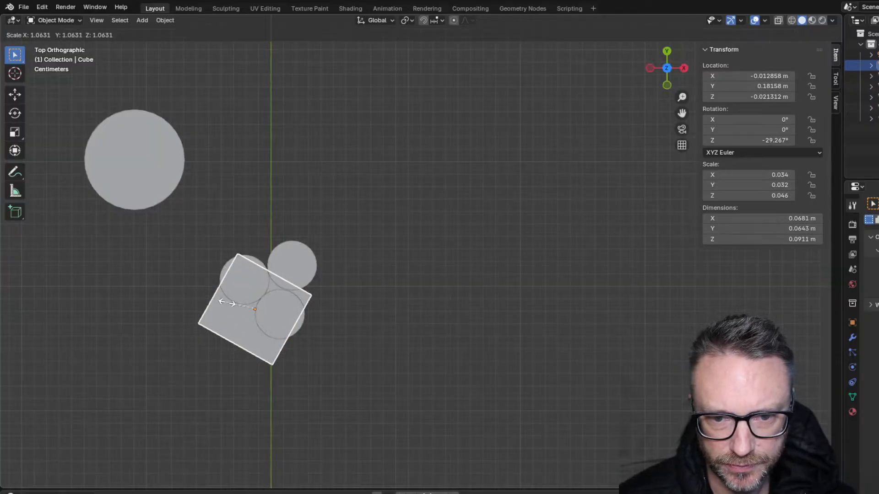
pyautogui.click(227, 303)
pyautogui.hotkey('ctrl', 'z')
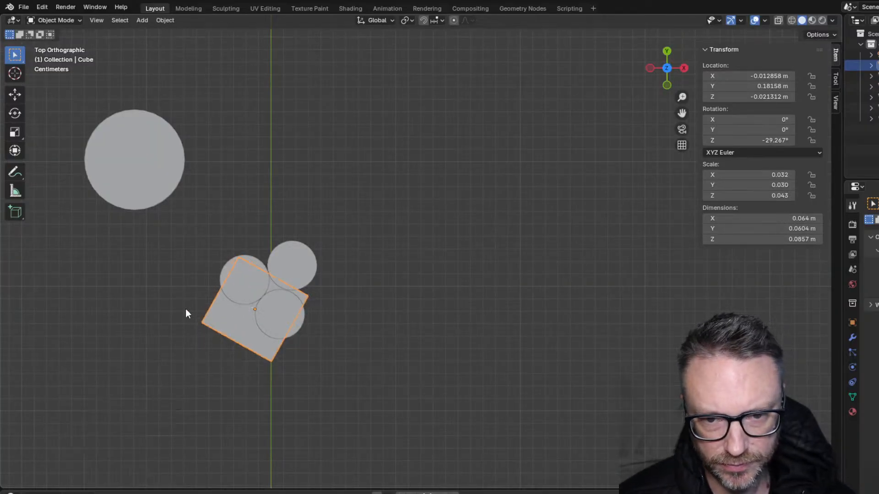
# - In the top view, rotate the cube about Z to about -37.6°
pyautogui.click(13, 113)
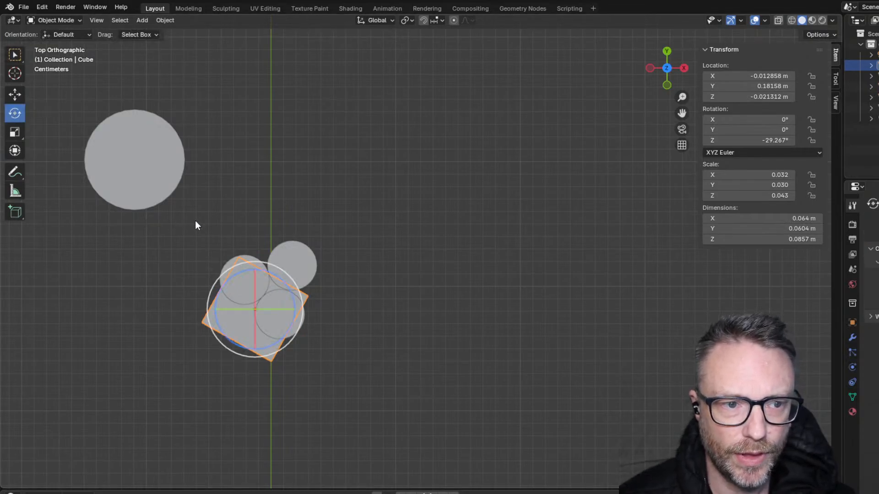
pyautogui.press('s')
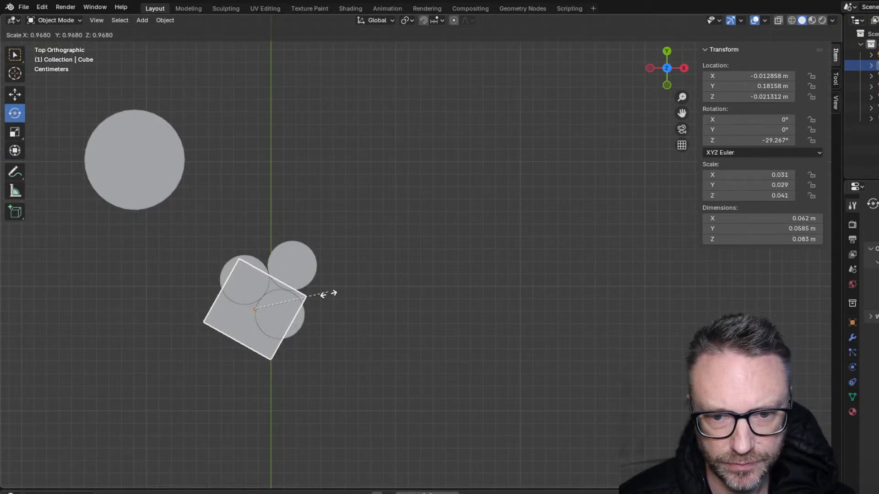
pyautogui.rightClick(277, 294)
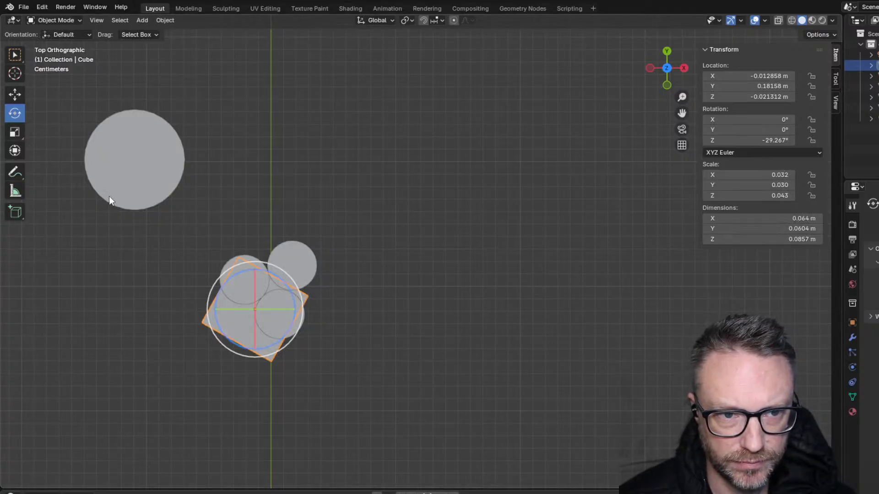
pyautogui.press('r')
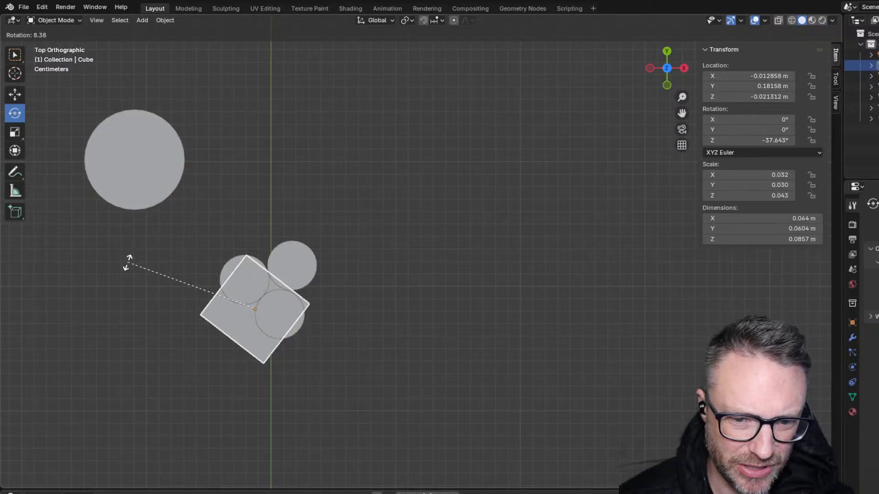
pyautogui.click(137, 286)
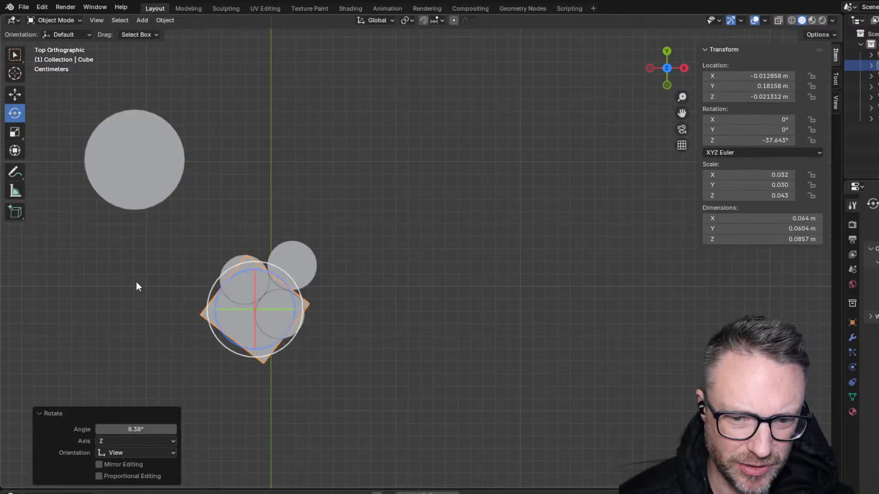
# - In a low side perspective view, tilt the cube by about 4.9° around the view axis
pyautogui.click(684, 69)
pyautogui.moveTo(264, 280); pyautogui.dragTo(444, 291, button='middle')
pyautogui.moveTo(273, 377); pyautogui.dragTo(153, 340, button='middle')
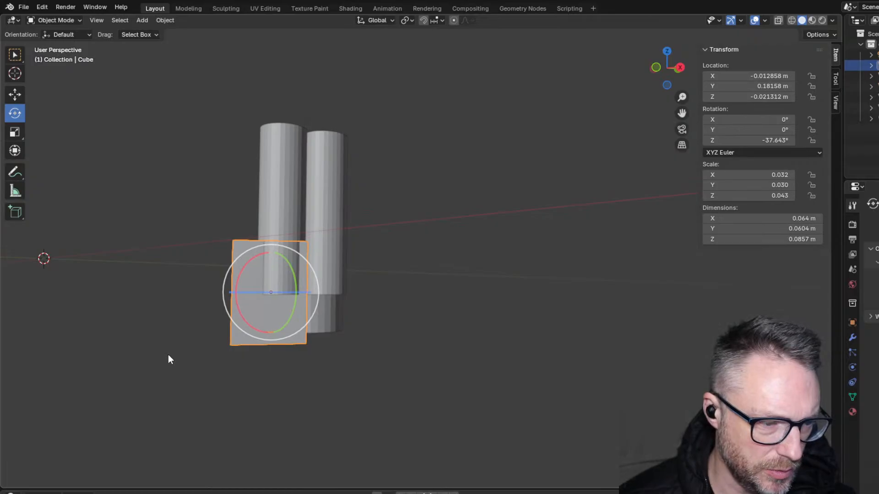
pyautogui.press('s')
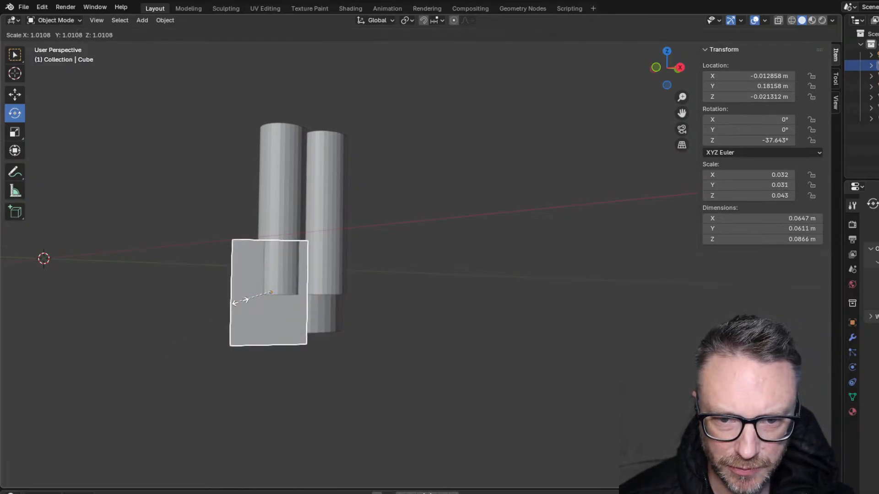
pyautogui.press('Escape')
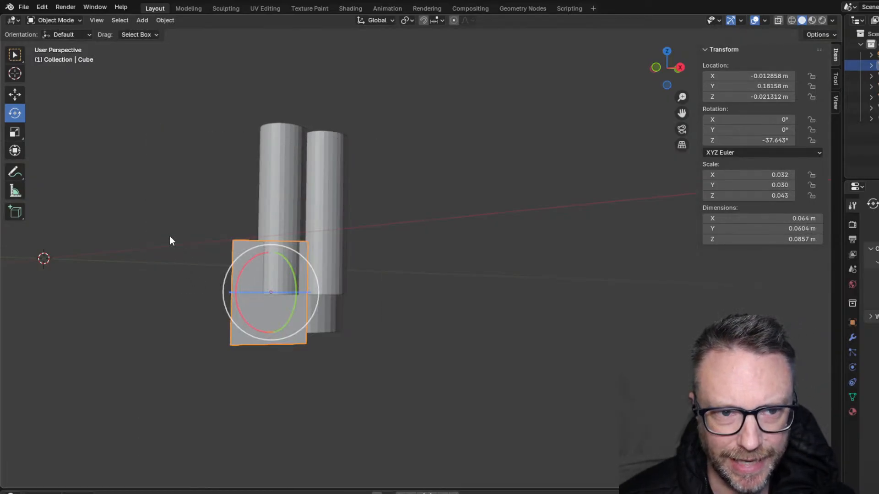
pyautogui.press('r')
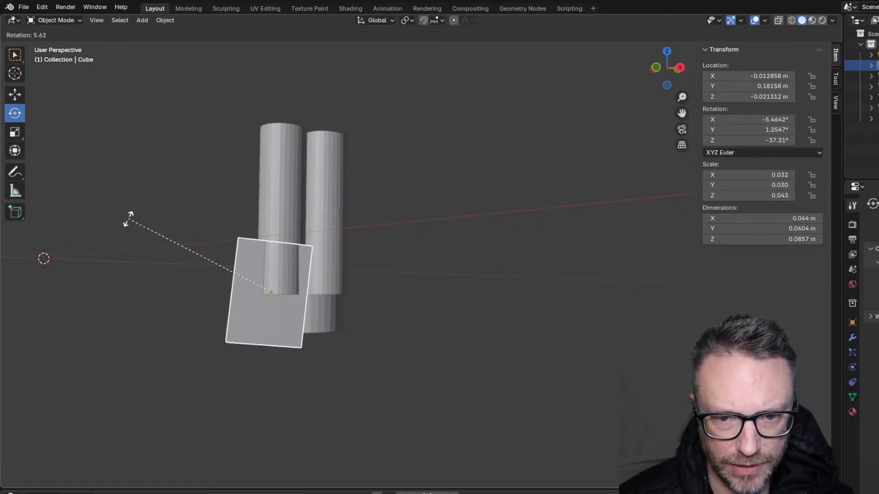
pyautogui.click(127, 221)
pyautogui.moveTo(174, 318)
pyautogui.mouseDown(button='middle')
pyautogui.moveTo(244, 322)
pyautogui.moveTo(281, 355)
pyautogui.moveTo(152, 316)
pyautogui.moveTo(166, 337)
pyautogui.moveTo(181, 303)
pyautogui.mouseUp(button='middle')
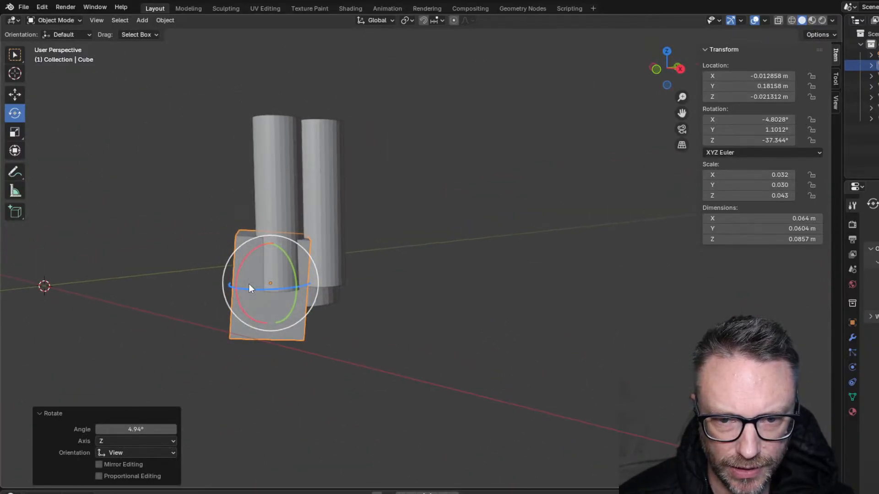
pyautogui.press('s')
pyautogui.rightClick(214, 285)
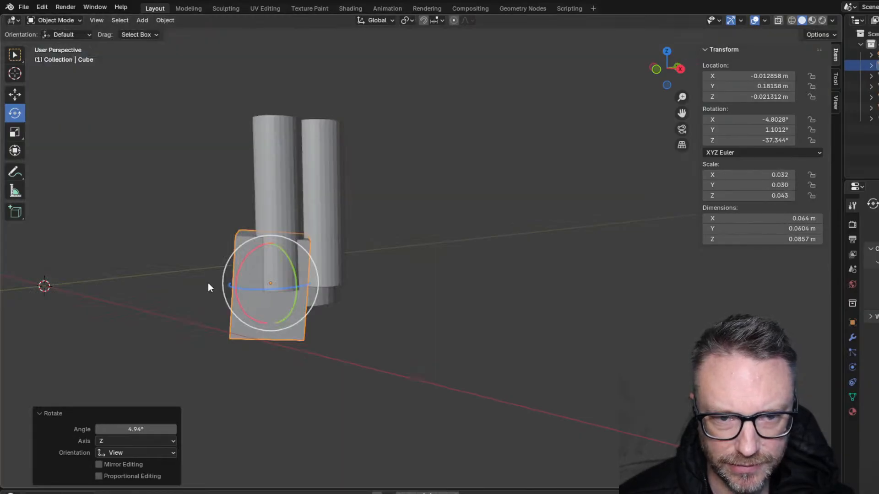
# - Move the cube to about X -0.009 m, Y 0.189 m, Z -0.011 m and inspect its fit around the small cylinders
pyautogui.click(18, 56)
pyautogui.press('g')
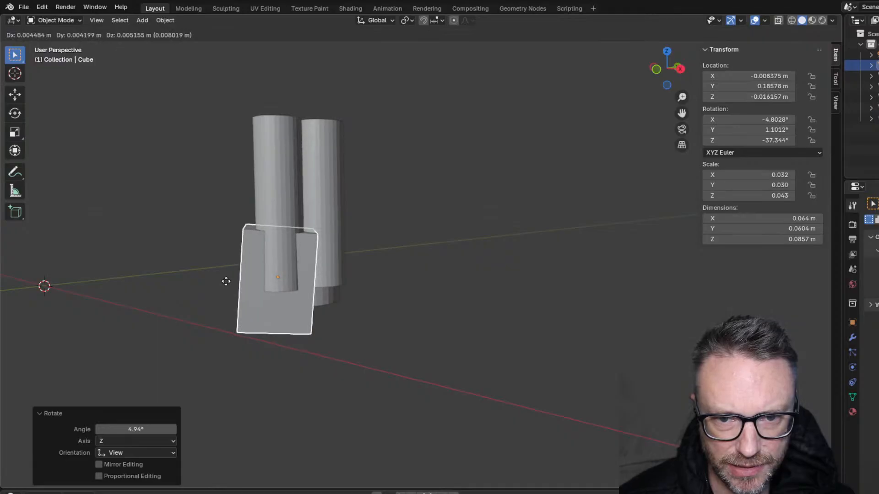
pyautogui.click(226, 281)
pyautogui.moveTo(171, 275); pyautogui.dragTo(282, 279, button='middle')
pyautogui.press('g')
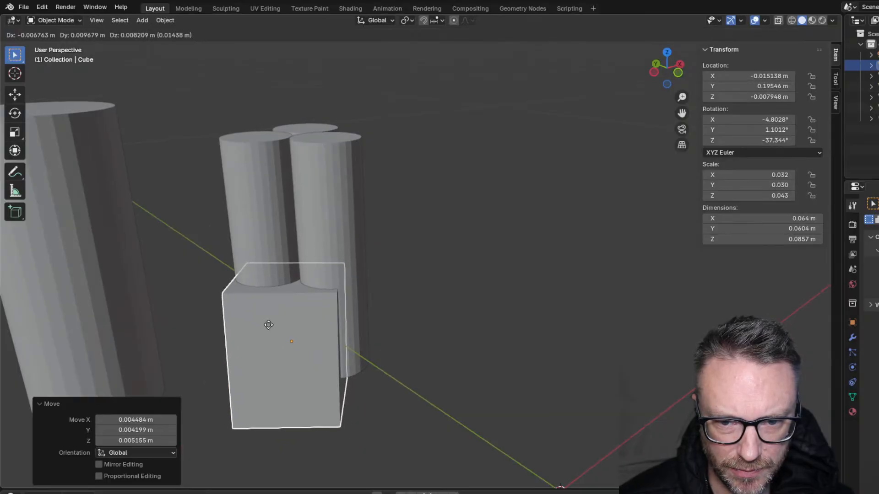
pyautogui.click(282, 331)
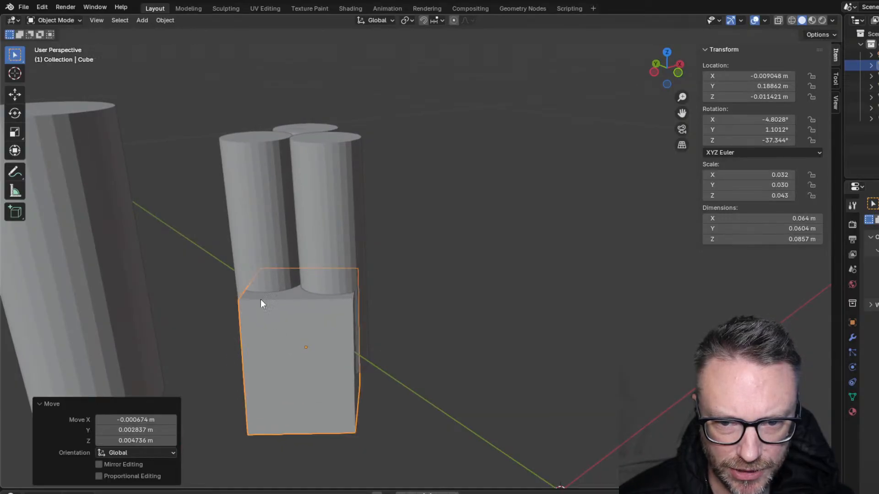
pyautogui.moveTo(260, 301); pyautogui.dragTo(251, 237, button='middle')
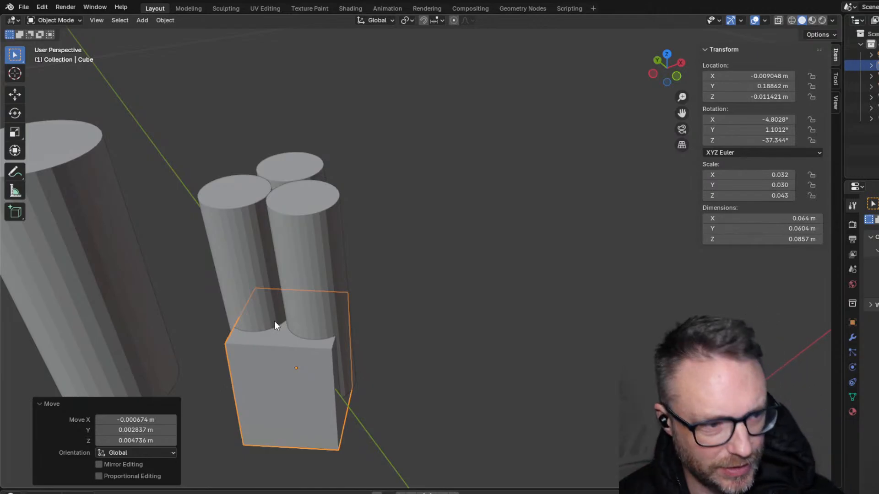
pyautogui.moveTo(276, 322); pyautogui.dragTo(224, 286, button='middle')
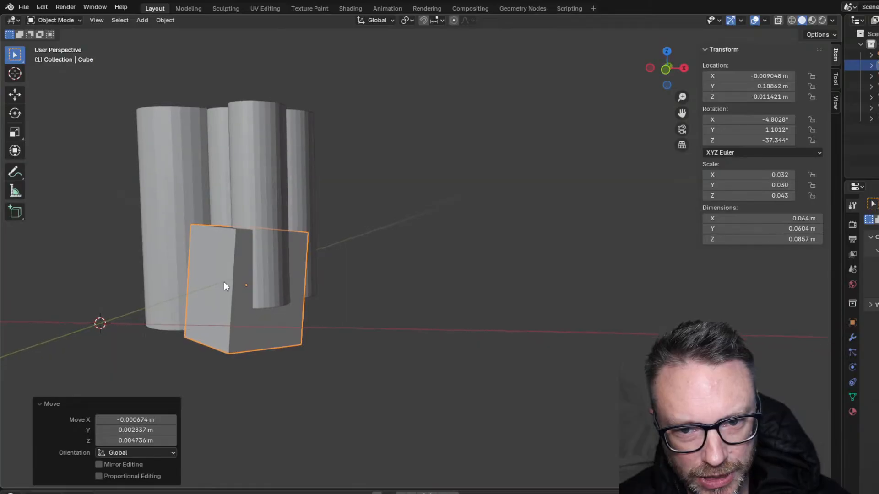
pyautogui.moveTo(244, 204); pyautogui.dragTo(216, 206, button='middle')
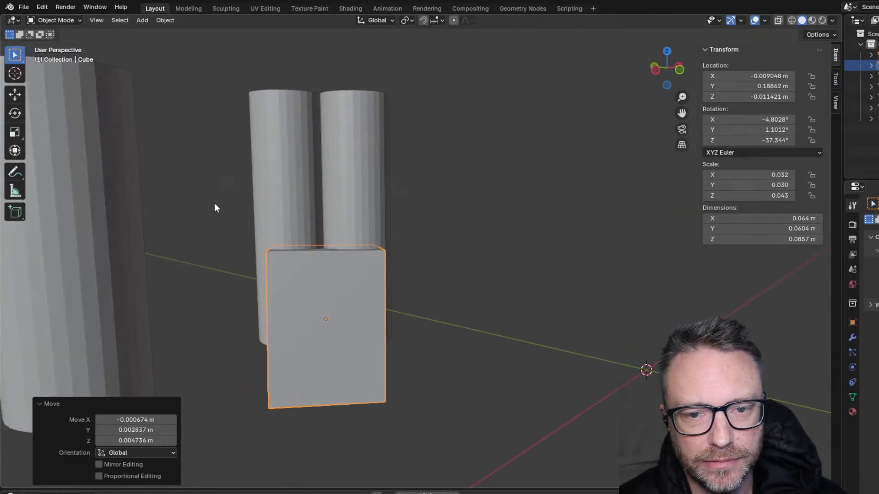
# - Try deleting the large cylinder and undo the deletion
pyautogui.click(85, 194)
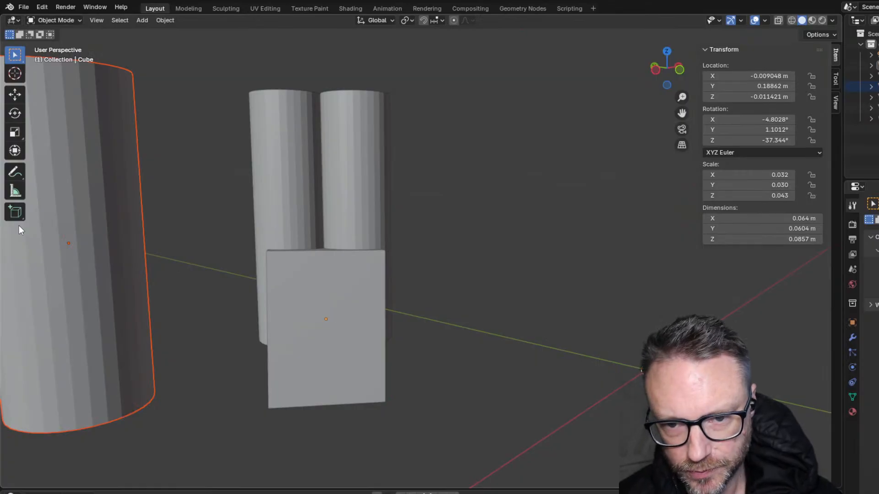
pyautogui.click(182, 312)
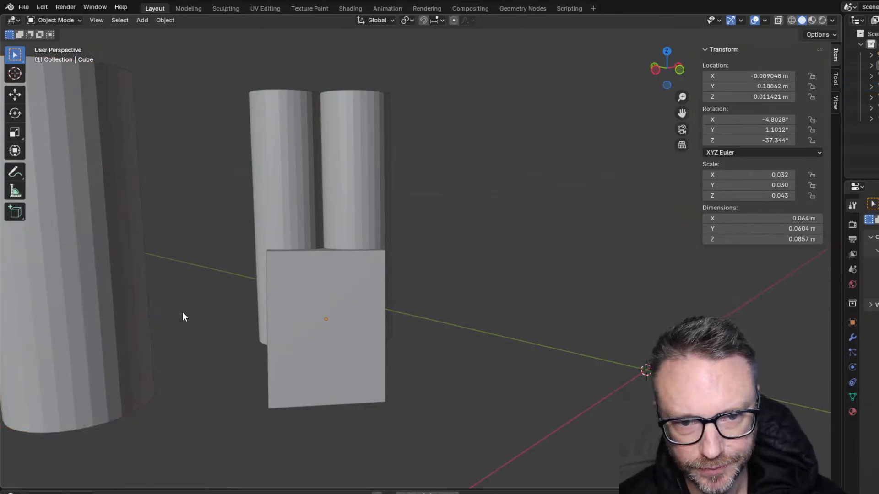
pyautogui.click(91, 283)
pyautogui.press('Delete')
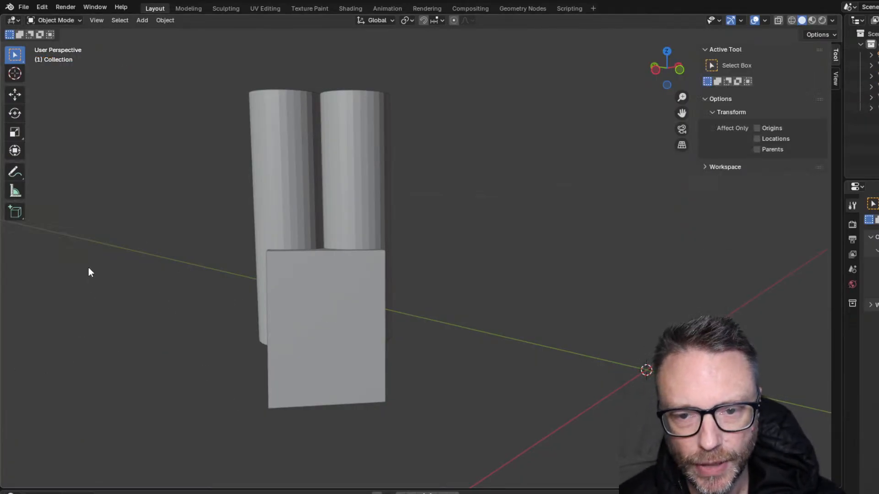
pyautogui.moveTo(88, 268); pyautogui.dragTo(71, 284, button='middle')
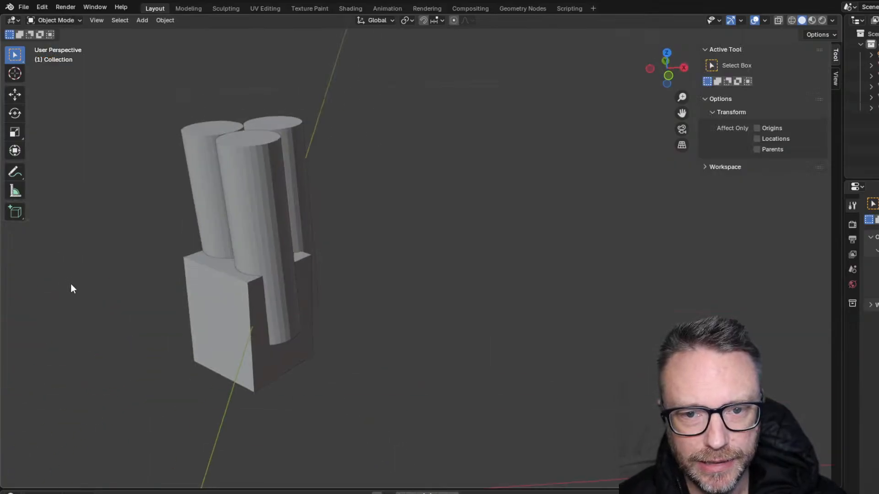
pyautogui.click(224, 243)
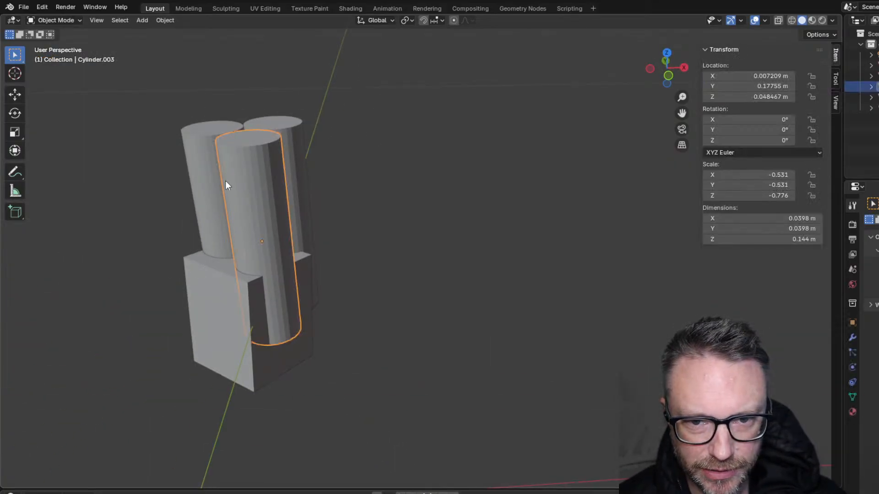
pyautogui.hotkey('ctrl', 'z')
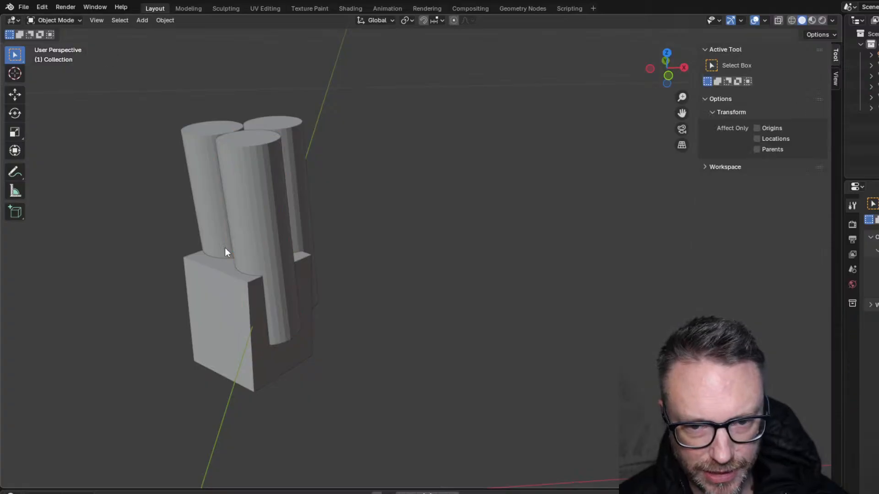
pyautogui.hotkey('ctrl', 'z')
# - Select the three small cylinders and scale them down uniformly to about 0.027 × 0.027 × 0.098 m each
pyautogui.moveTo(224, 251); pyautogui.dragTo(245, 166, button='middle')
pyautogui.click(248, 168)
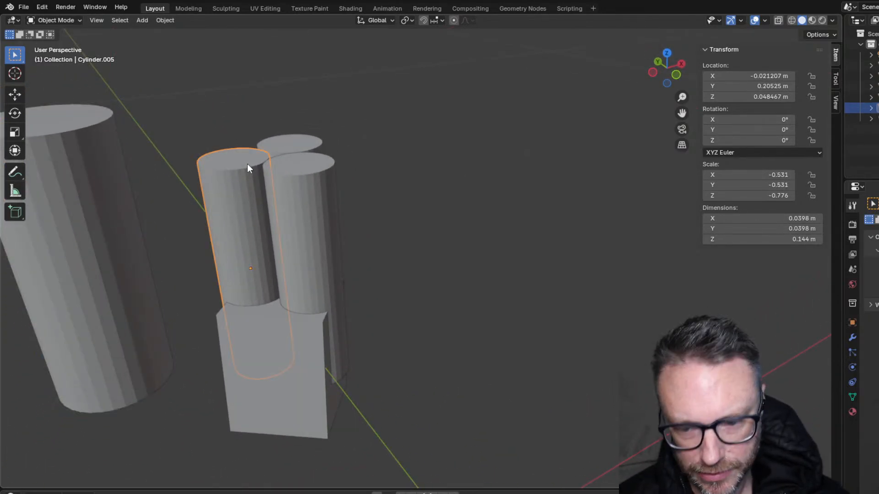
pyautogui.keyDown('shift'); pyautogui.click(283, 218); pyautogui.keyUp('shift')
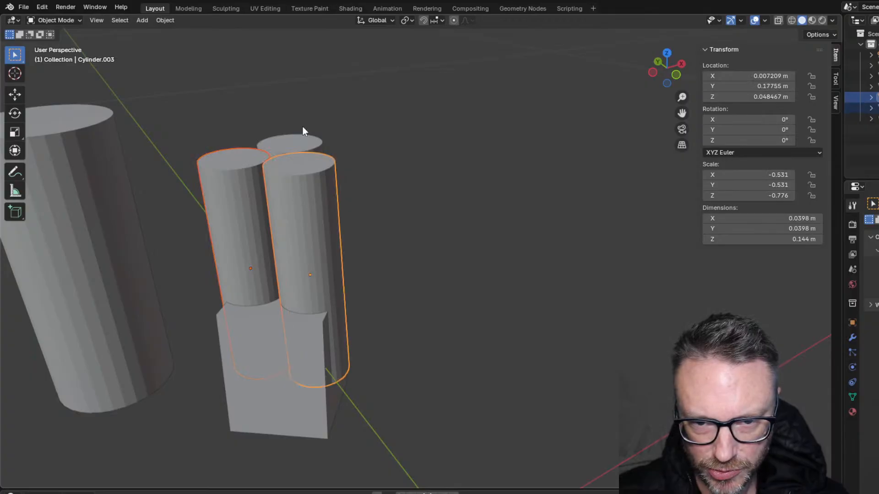
pyautogui.keyDown('shift'); pyautogui.click(297, 142); pyautogui.keyUp('shift')
pyautogui.press('s')
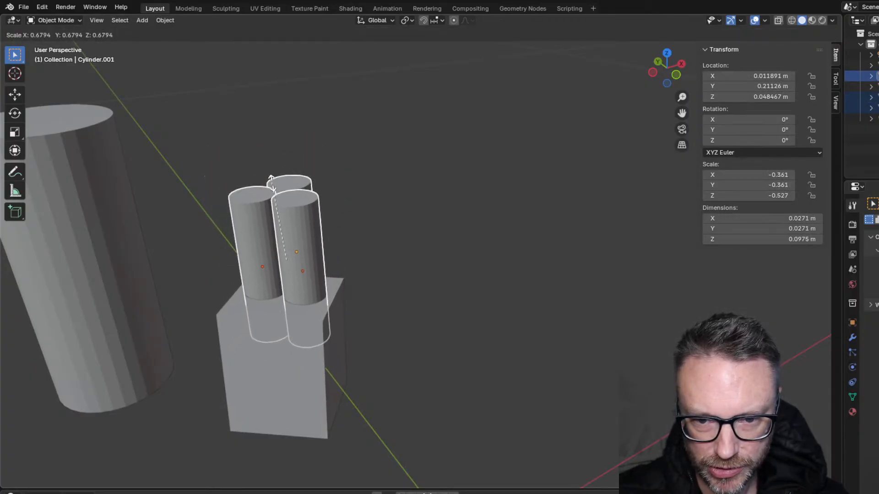
pyautogui.click(273, 186)
# - Raise the three small cylinders onto the cube's top, placing the rear one at about X 0.013 m, Y 0.222 m, Z 0.080 m
pyautogui.press('g')
pyautogui.click(278, 195)
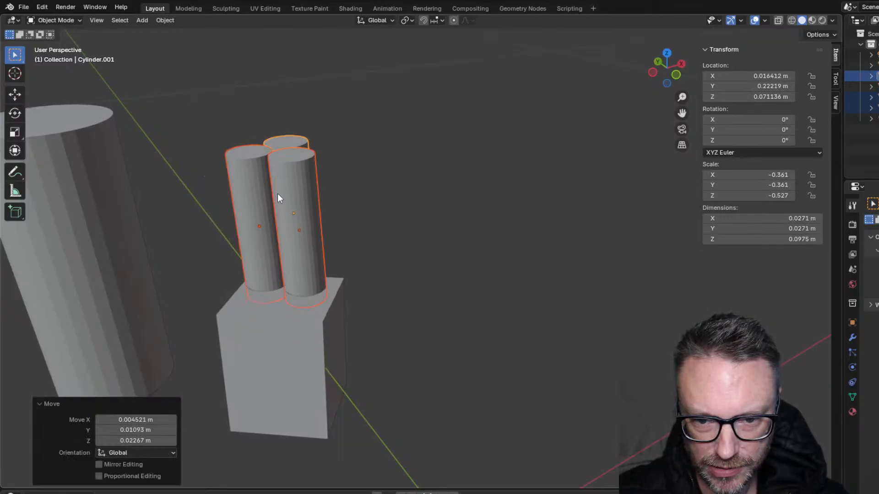
pyautogui.moveTo(277, 195); pyautogui.dragTo(98, 153, button='middle')
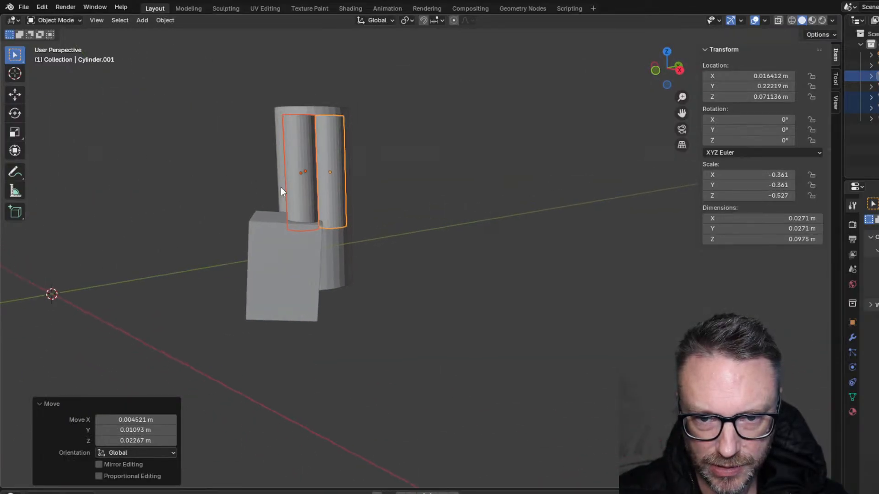
pyautogui.press('g')
pyautogui.click(284, 175)
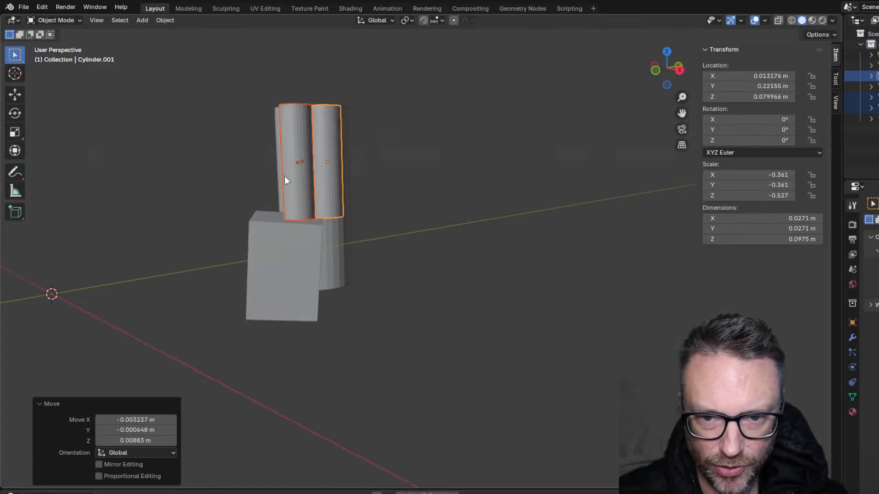
# - Scale the three small cylinders up uniformly to about 0.031 × 0.031 × 0.111 m each, check their fit and select the cube
pyautogui.press('s')
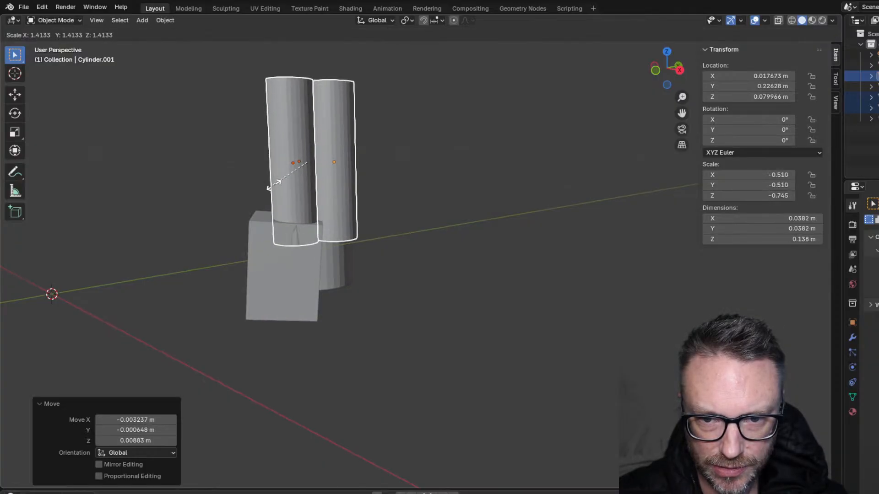
pyautogui.click(287, 186)
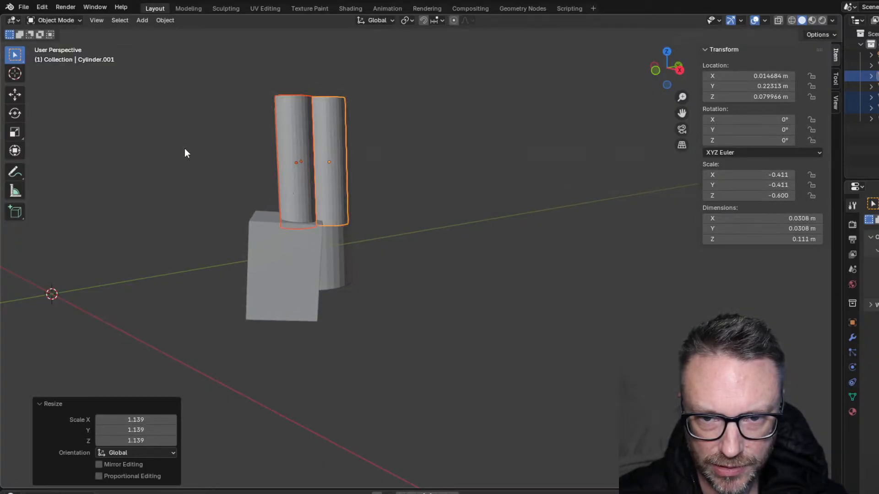
pyautogui.moveTo(185, 149); pyautogui.dragTo(244, 163, button='middle')
pyautogui.scroll(2, 228, 161)
pyautogui.scroll(-3, 287, 166)
pyautogui.click(268, 302)
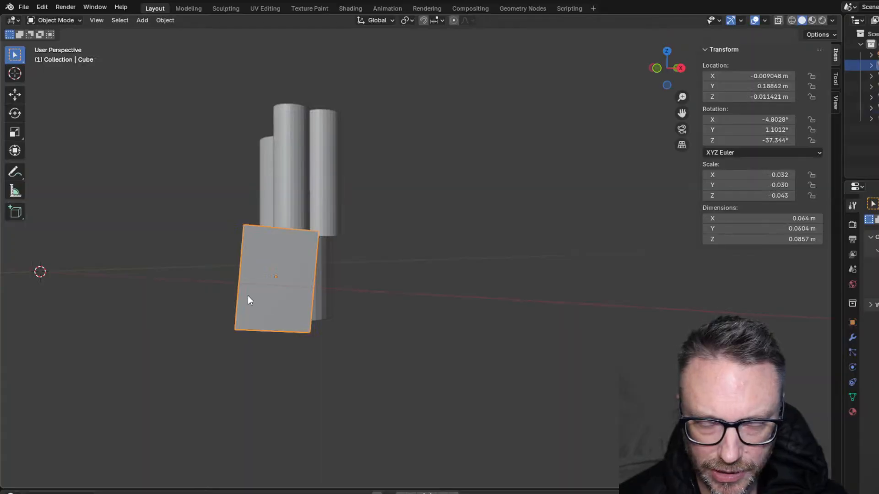
# - Duplicate the rear-left small cylinder and place the copy in front of it at about X -0.023 m, Y 0.185 m, Z 0.080 m
pyautogui.moveTo(248, 300)
pyautogui.mouseDown(button='middle')
pyautogui.moveTo(322, 303)
pyautogui.moveTo(254, 300)
pyautogui.mouseUp(button='middle')
pyautogui.scroll(2, 322, 302)
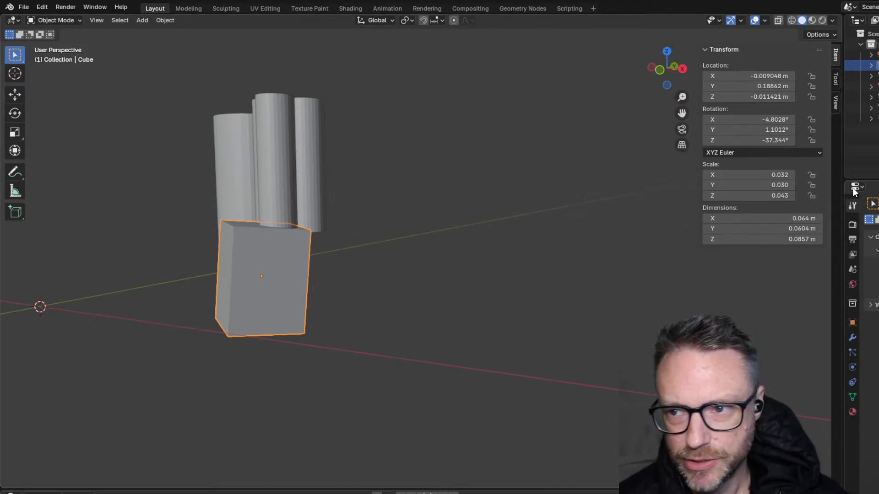
pyautogui.click(667, 51)
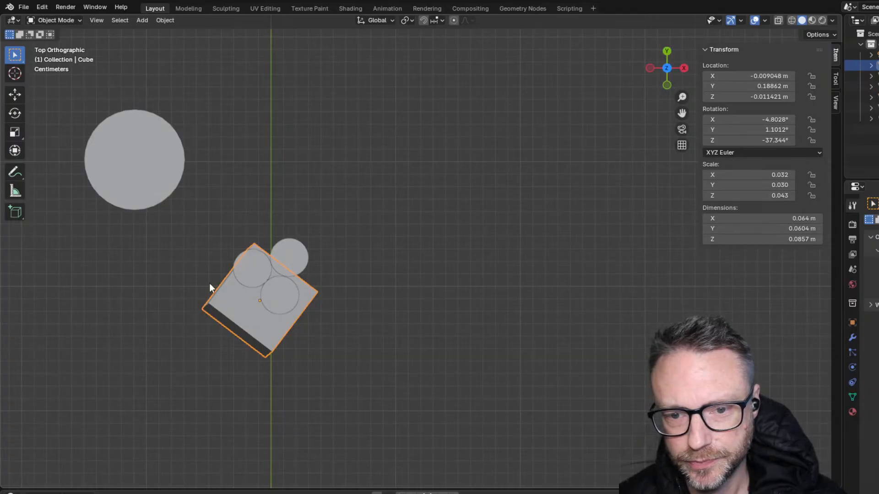
pyautogui.click(265, 257)
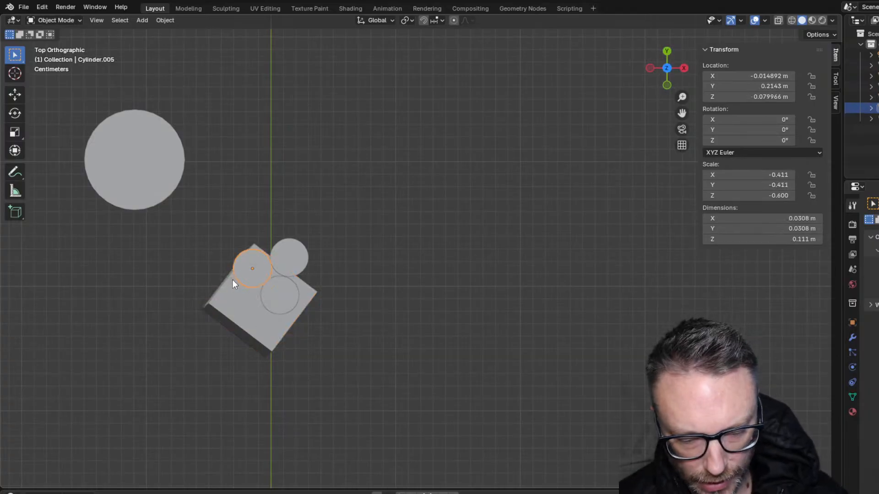
pyautogui.hotkey('ctrl', 'v')
pyautogui.press('g')
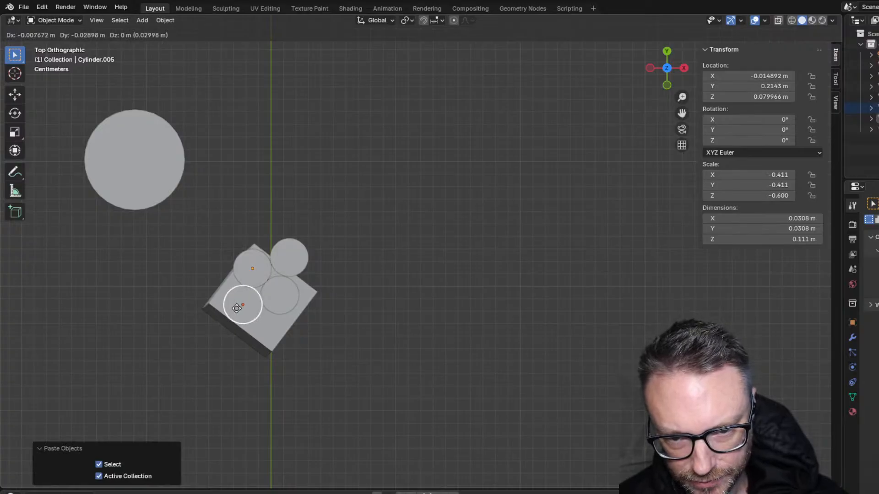
pyautogui.click(236, 308)
pyautogui.click(169, 265)
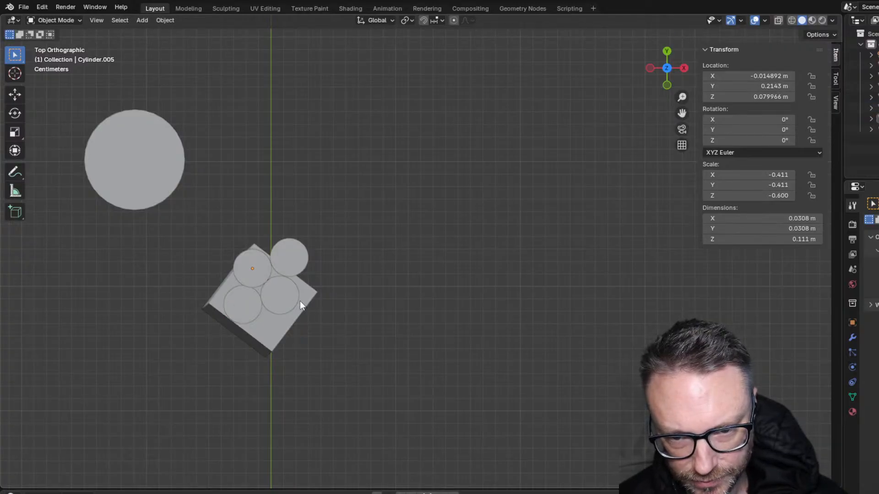
# - Duplicate the small cylinder nearest the cube's centre and place the copy about 0.029 m along X and 0.0085 m along Y from it
pyautogui.click(274, 301)
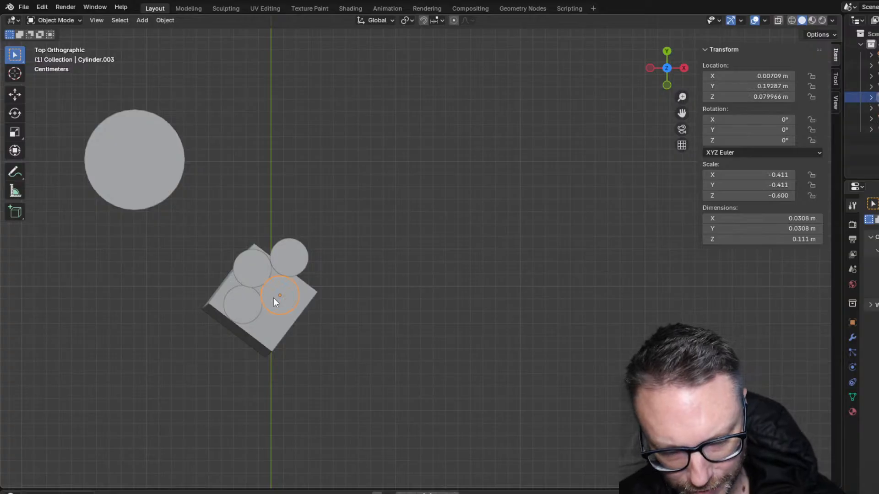
pyautogui.hotkey('ctrl', 'v')
pyautogui.press('g')
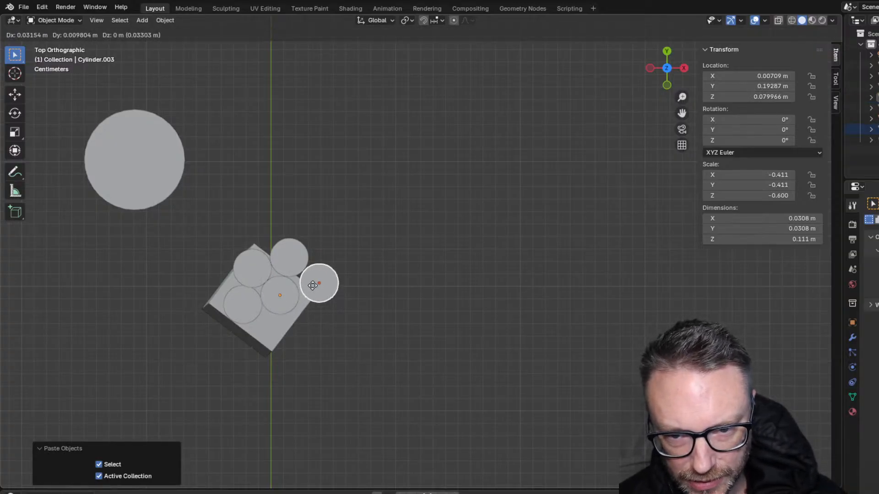
pyautogui.click(312, 285)
pyautogui.moveTo(183, 273); pyautogui.dragTo(157, 210, button='middle')
pyautogui.scroll(5, 177, 216)
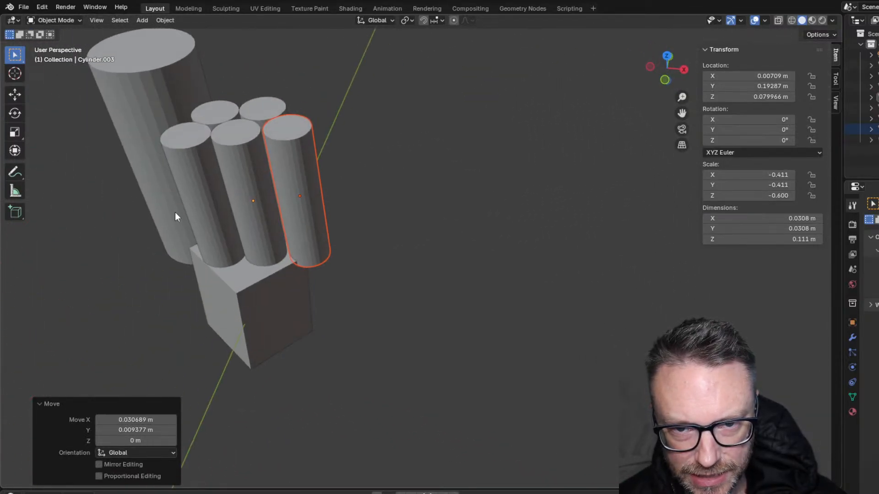
pyautogui.moveTo(207, 221); pyautogui.dragTo(208, 222, button='middle')
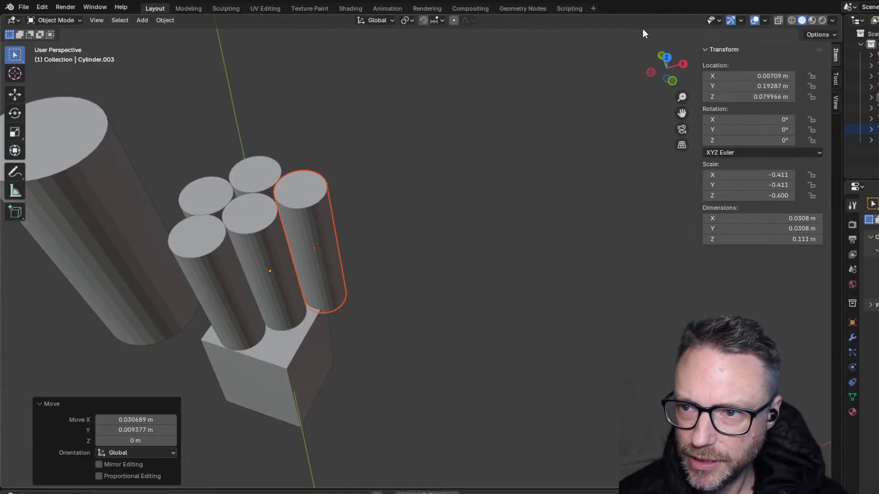
pyautogui.click(666, 58)
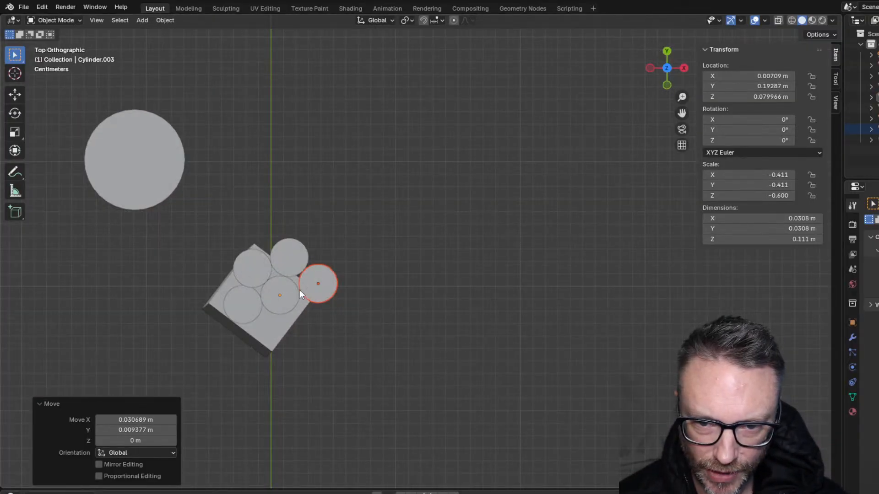
pyautogui.press('g')
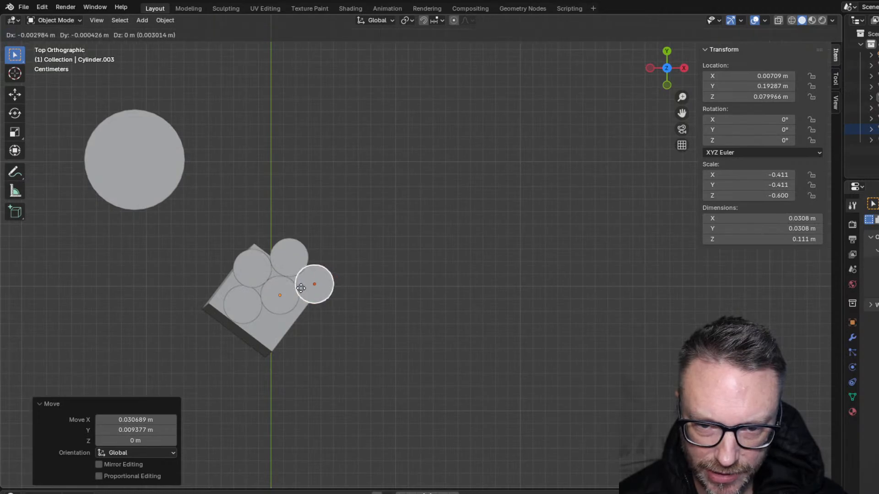
pyautogui.click(303, 288)
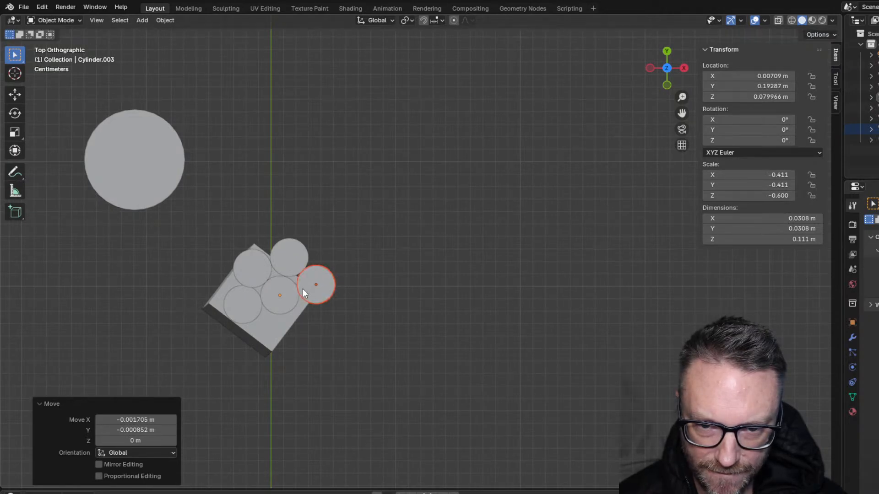
# - Duplicate the front-left small cylinder and place the copy near the cube's front corner, offset about 0.023 m in X and -0.023 m in Y
pyautogui.click(239, 304)
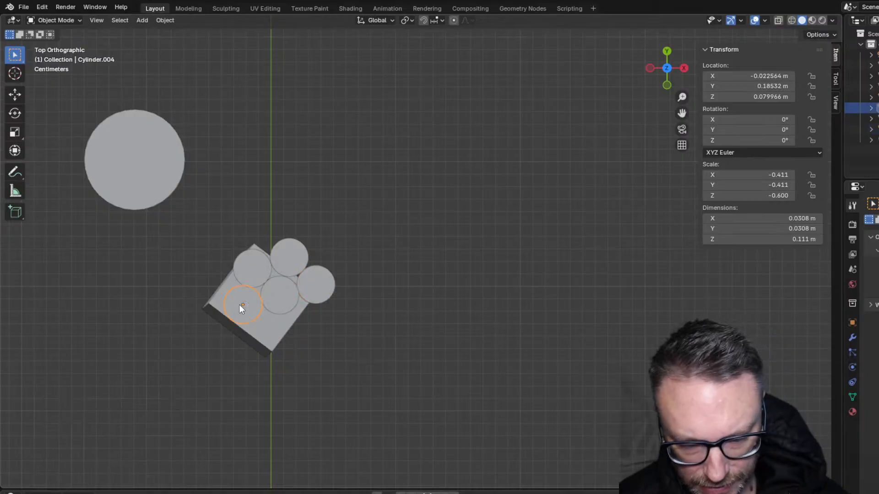
pyautogui.hotkey('ctrl', 'v')
pyautogui.press('g')
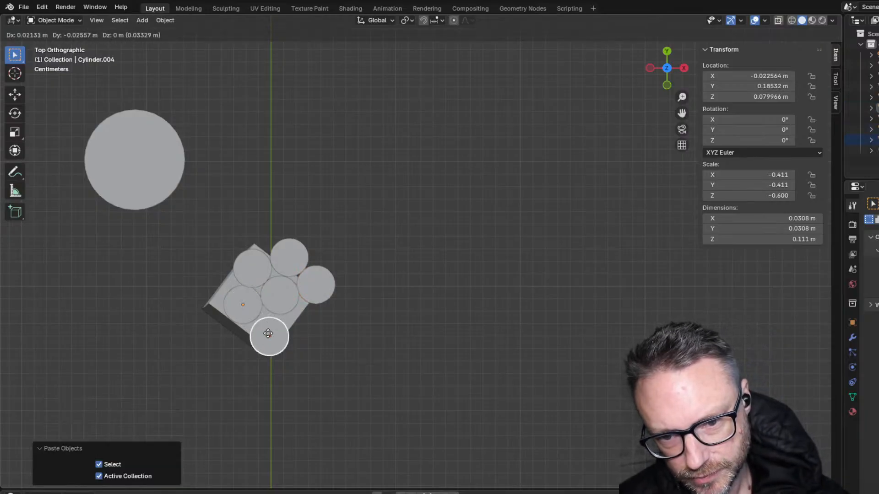
pyautogui.click(269, 333)
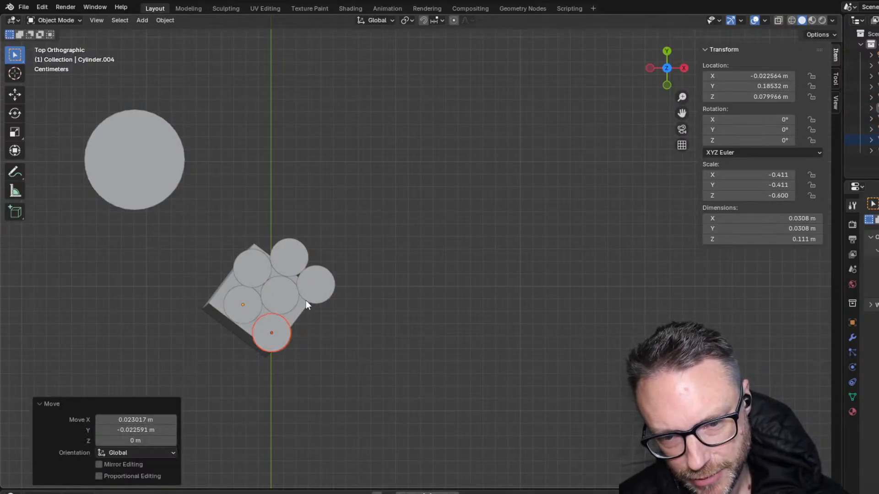
# - Move the central small cylinder outward into the ring's gap, to about X 0.031 m, Y 0.171 m, Z 0.076 m
pyautogui.moveTo(306, 301); pyautogui.dragTo(203, 246, button='middle')
pyautogui.click(222, 242)
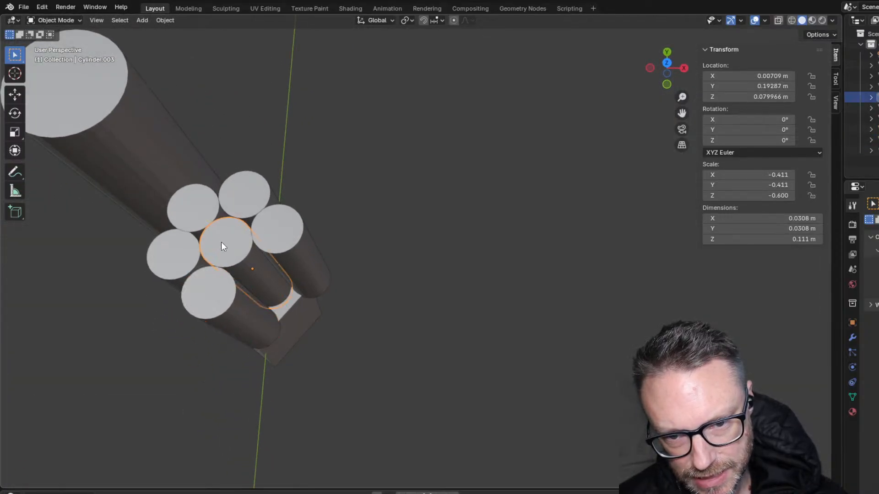
pyautogui.press('g')
pyautogui.click(246, 263)
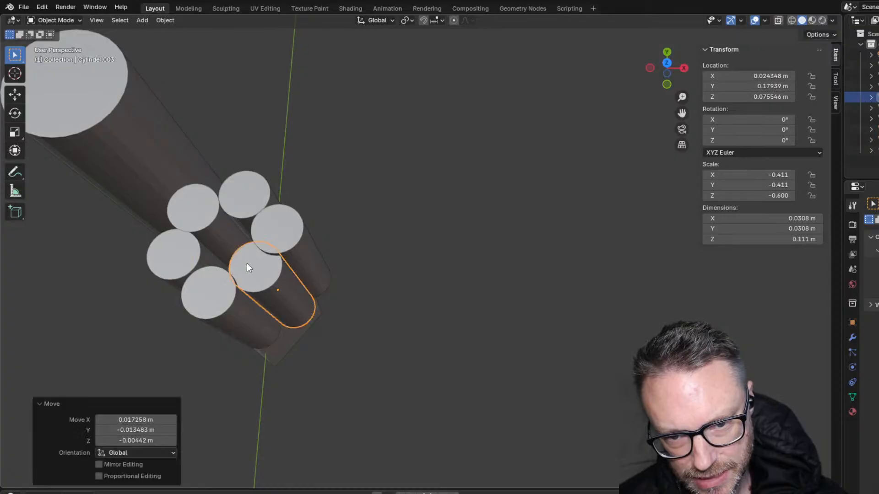
pyautogui.moveTo(246, 264); pyautogui.dragTo(364, 320, button='middle')
pyautogui.click(667, 69)
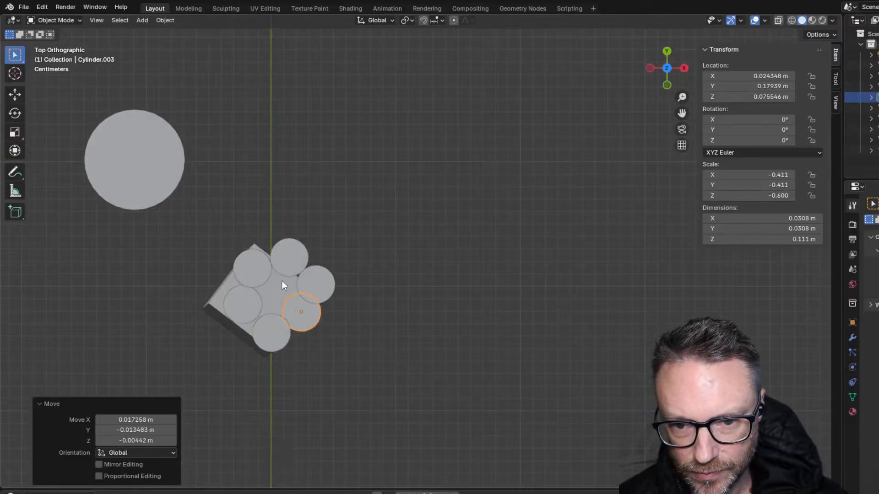
pyautogui.click(282, 282)
pyautogui.click(311, 314)
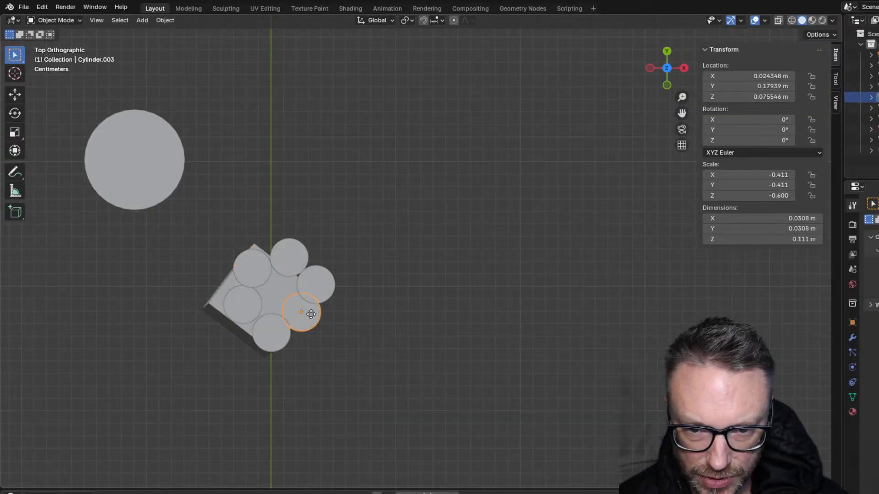
pyautogui.press('g')
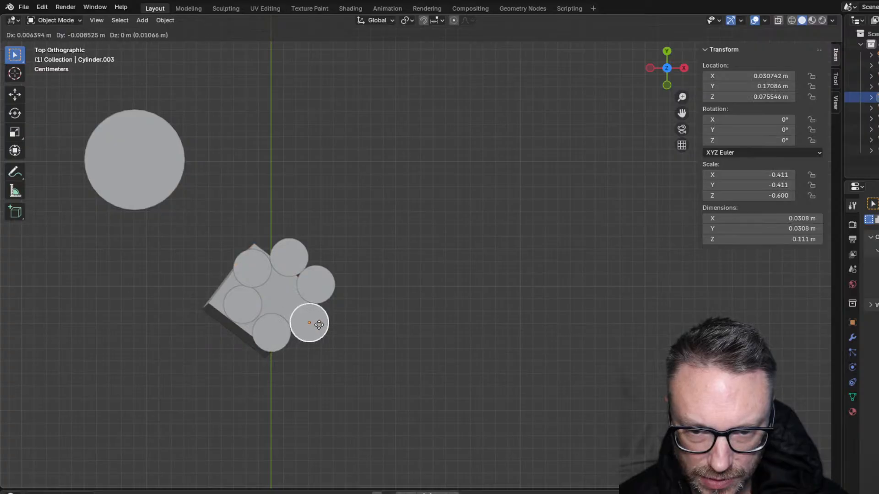
pyautogui.click(315, 325)
# - Delete the three small cylinders on the right-hand side of the ring, leaving three beside the large cylinder
pyautogui.moveTo(110, 257); pyautogui.dragTo(202, 202, button='middle')
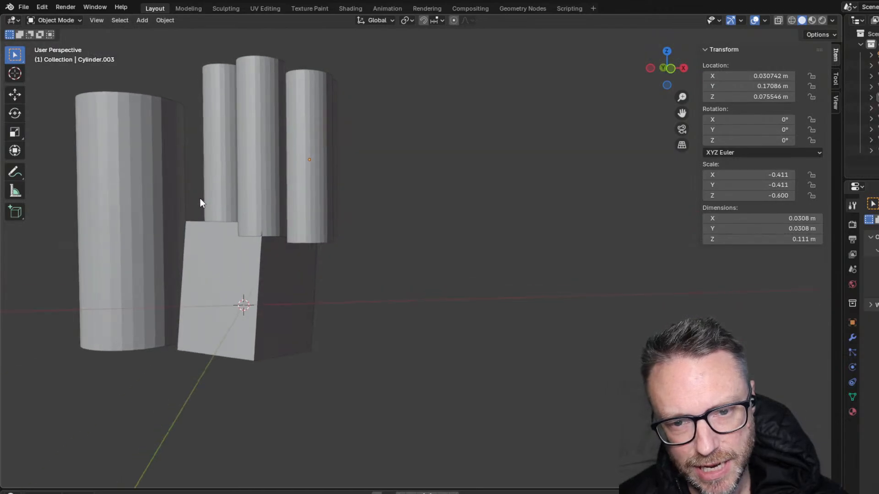
pyautogui.scroll(-3, 200, 199)
pyautogui.moveTo(237, 227); pyautogui.dragTo(195, 237, button='middle')
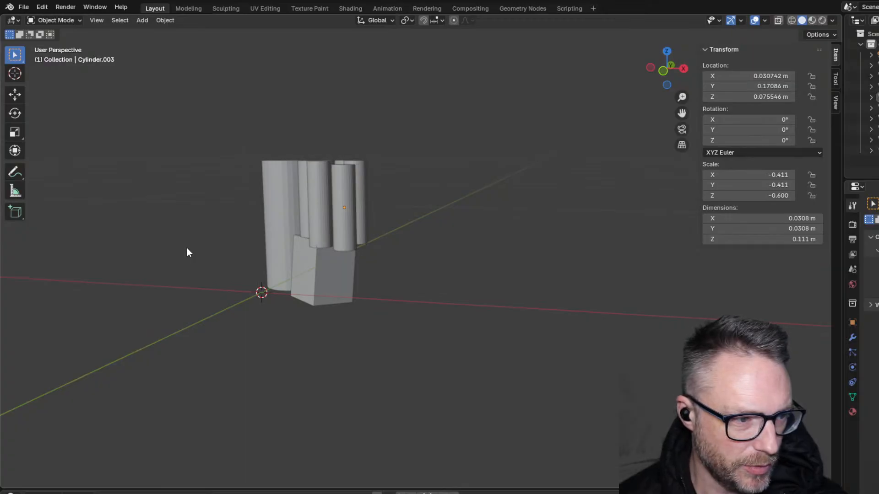
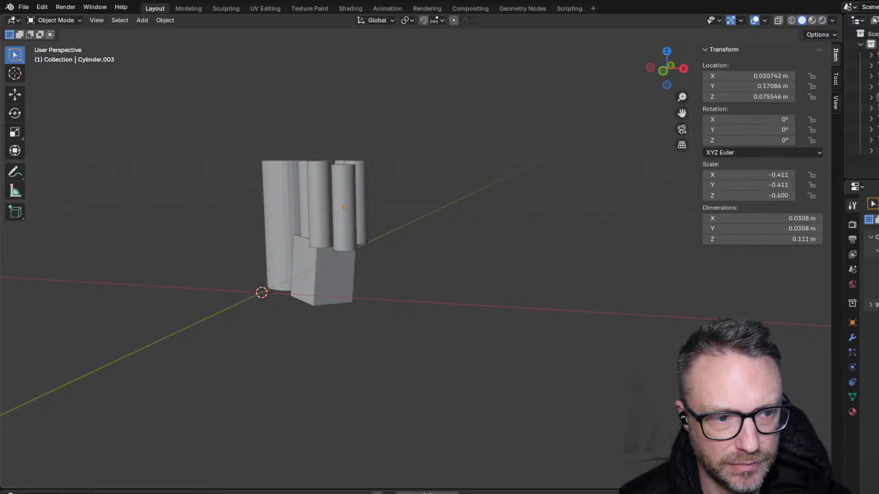
pyautogui.moveTo(294, 181); pyautogui.dragTo(297, 212, button='middle')
pyautogui.click(338, 212)
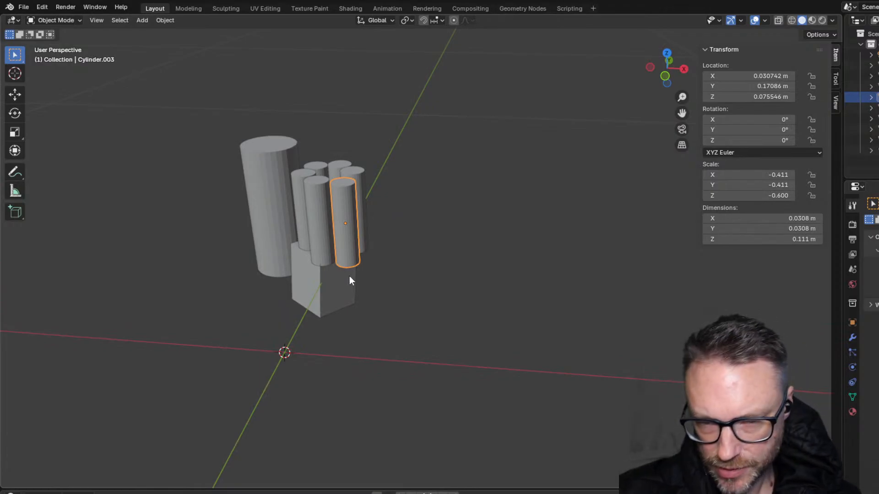
pyautogui.press('Delete')
pyautogui.click(347, 196)
pyautogui.press('Delete')
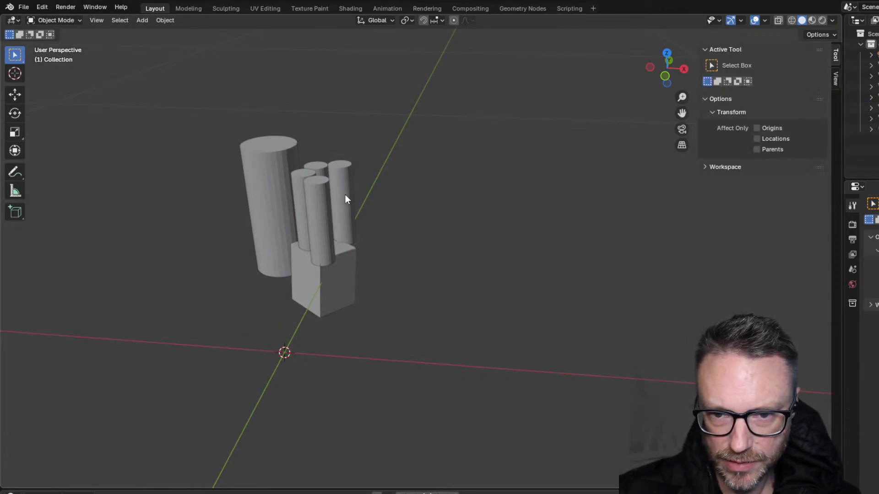
pyautogui.click(344, 194)
pyautogui.press('Delete')
# - Move the front small cylinder against the other two over the cube, to about X 0.009 m, Y 0.191 m, Z 0.080 m
pyautogui.moveTo(312, 216); pyautogui.dragTo(294, 290, button='middle')
pyautogui.click(321, 259)
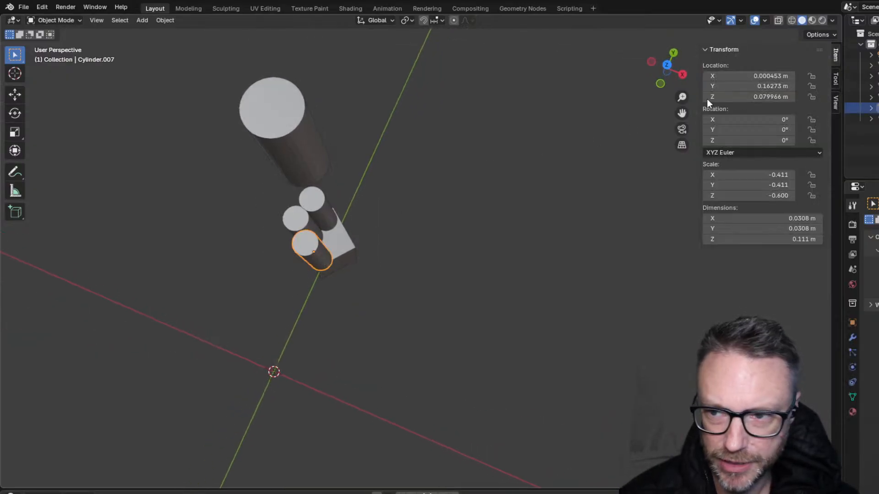
pyautogui.click(669, 64)
pyautogui.press('g')
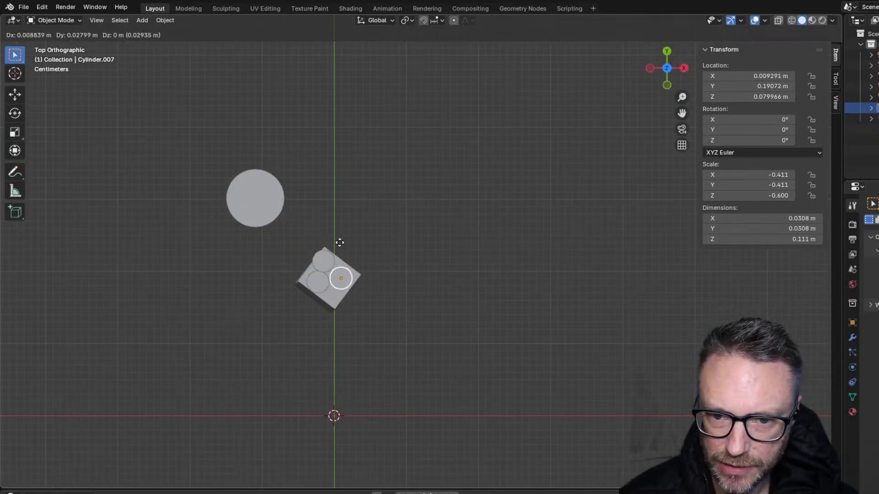
pyautogui.click(338, 243)
# - Scale the cube down uniformly by about 0.8, to roughly 0.051 × 0.048 × 0.069 m
pyautogui.moveTo(337, 243); pyautogui.dragTo(226, 123, button='middle')
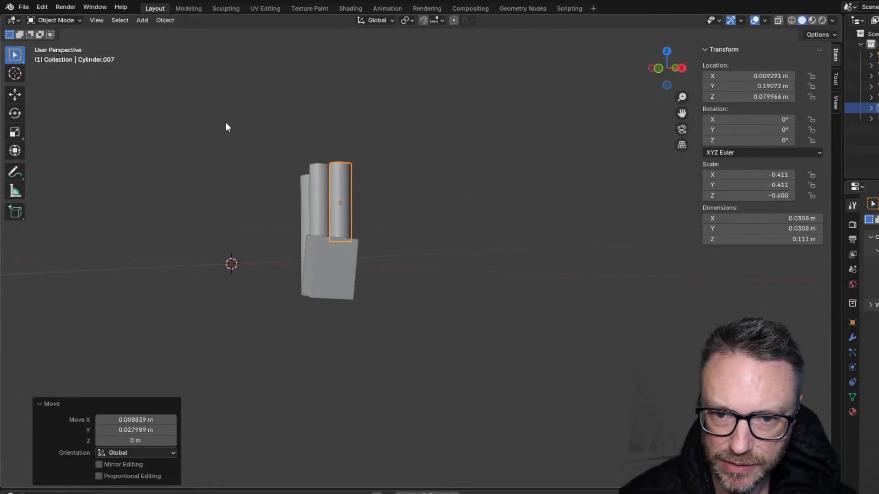
pyautogui.click(310, 273)
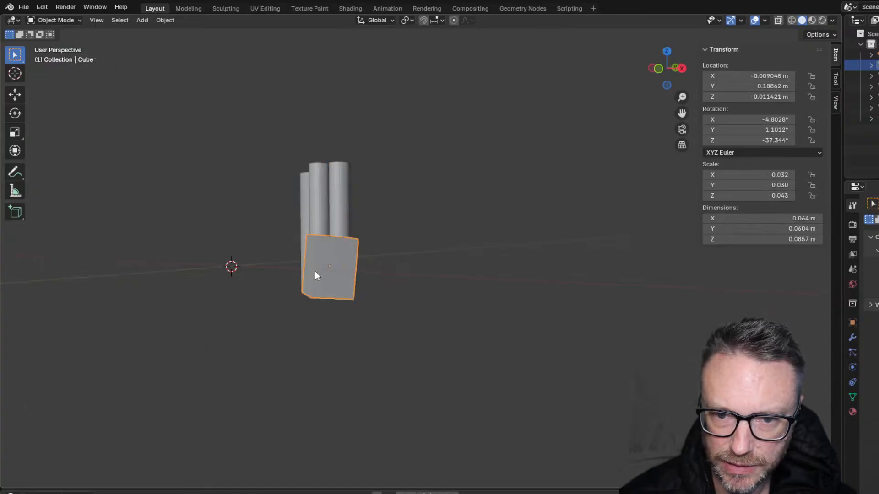
pyautogui.press('s')
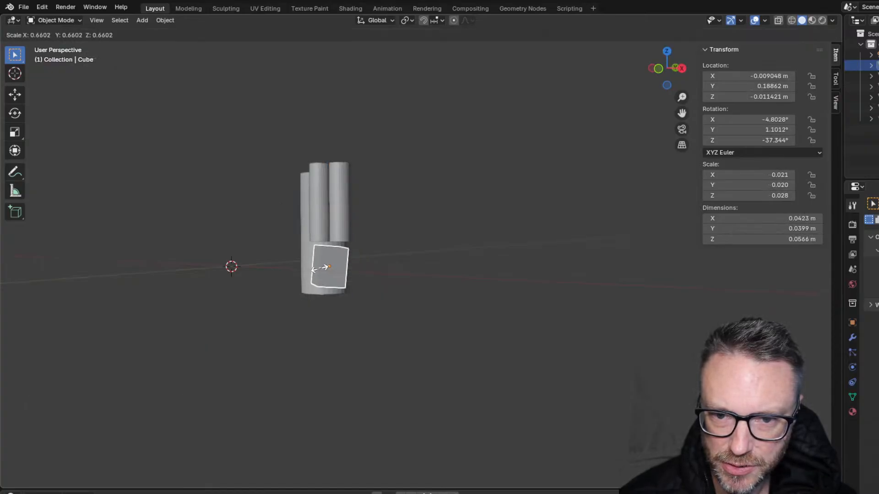
pyautogui.click(318, 270)
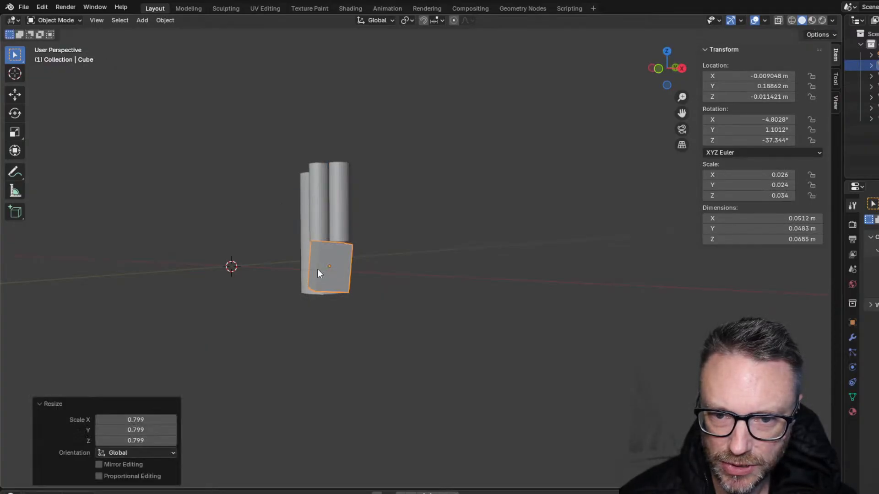
# - Examine how the cube fits beneath the small cylinders from the right, the front and an angled view
pyautogui.click(657, 71)
pyautogui.moveTo(367, 196); pyautogui.dragTo(215, 226, button='middle')
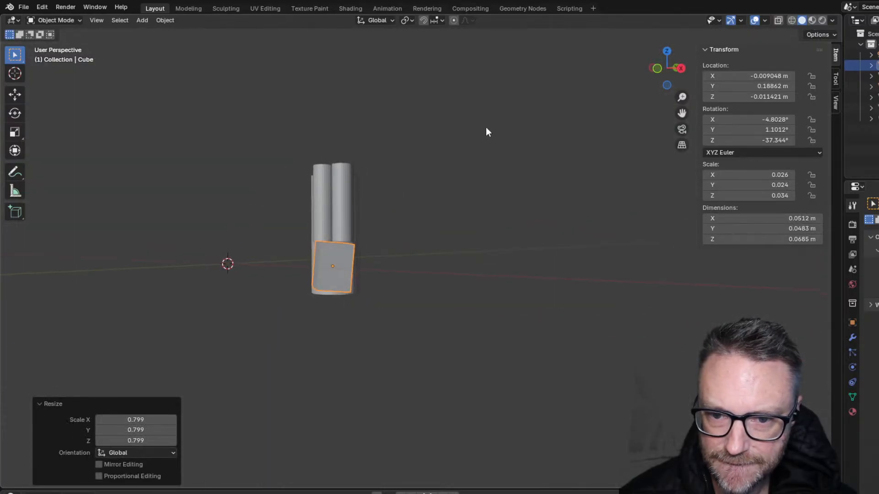
pyautogui.click(685, 67)
pyautogui.scroll(6, 319, 302)
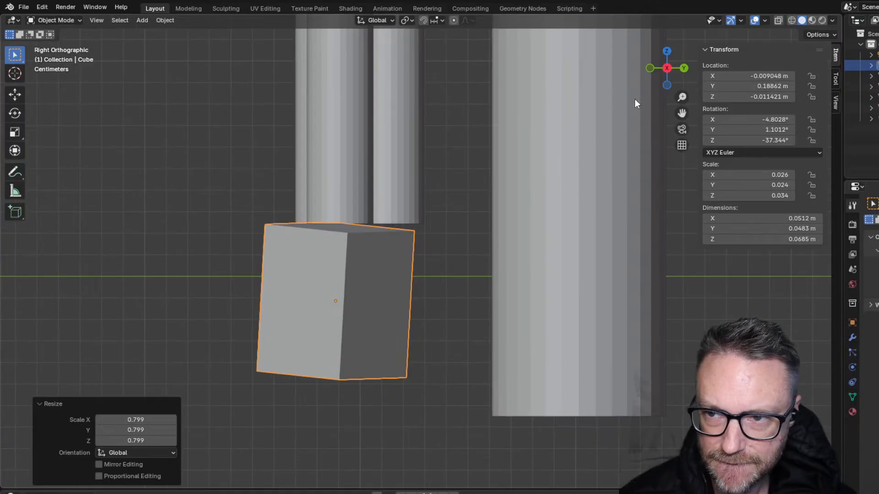
pyautogui.click(651, 69)
pyautogui.scroll(-2, 367, 171)
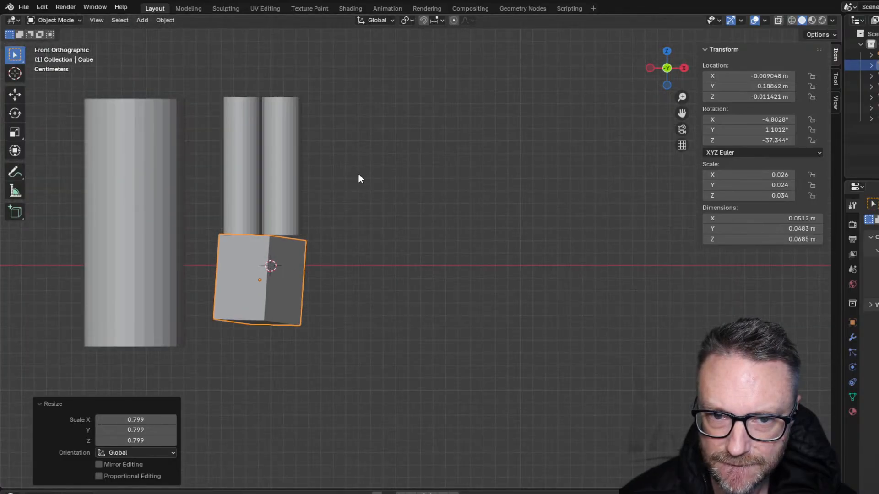
pyautogui.moveTo(307, 160); pyautogui.dragTo(240, 210, button='middle')
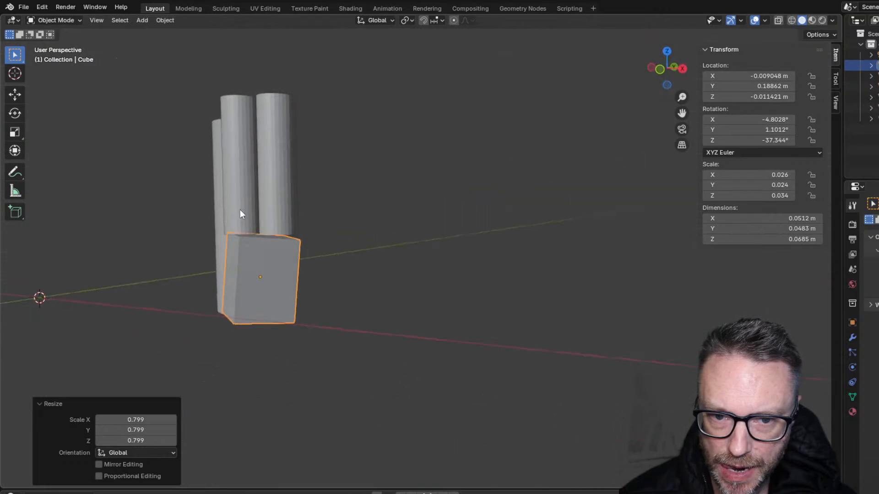
# - Move the cube up and away from the large cylinder in the right side view, to about Y 0.177 m, Z -0.008 m
pyautogui.click(658, 69)
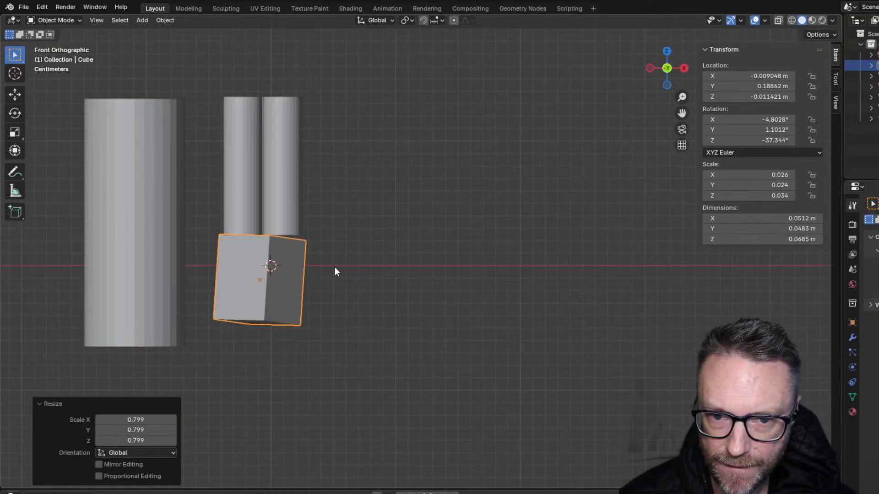
pyautogui.click(683, 67)
pyautogui.click(358, 281)
pyautogui.press('g')
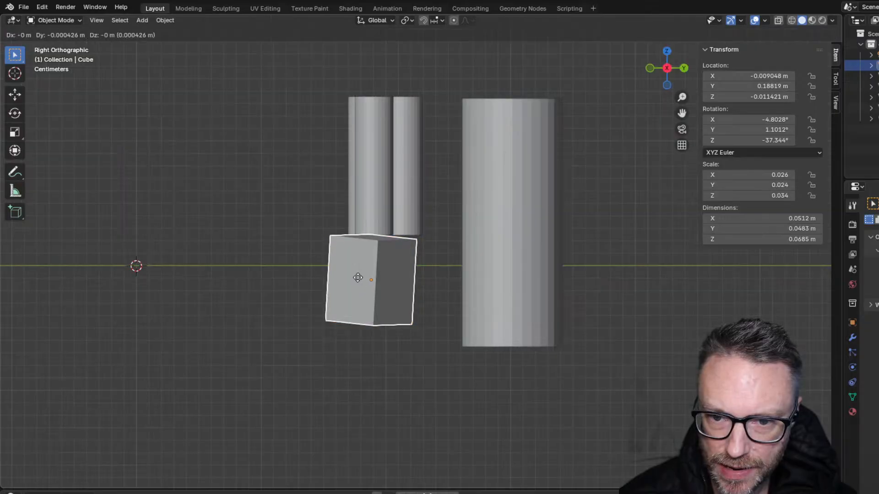
pyautogui.click(344, 274)
pyautogui.moveTo(344, 274); pyautogui.dragTo(516, 151, button='middle')
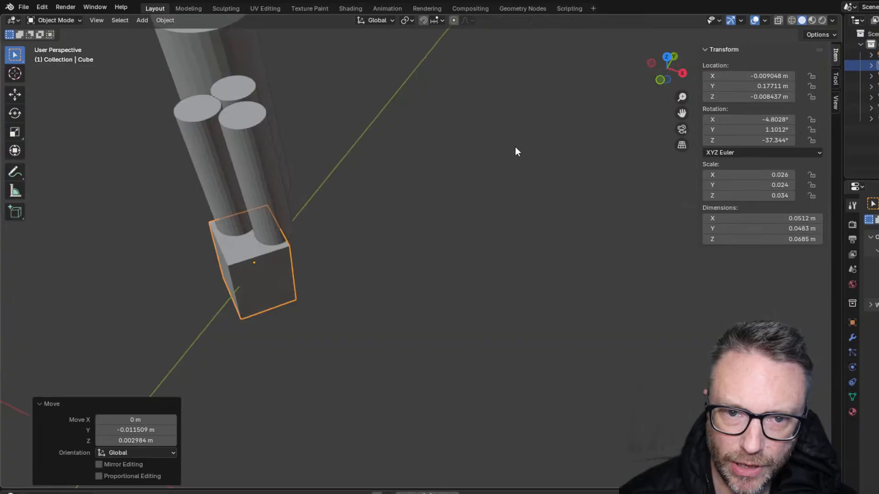
# - Rotate the cube in the top view to about 16.8° around Z and shift it to about X -0.003 m, Y 0.176 m
pyautogui.click(664, 59)
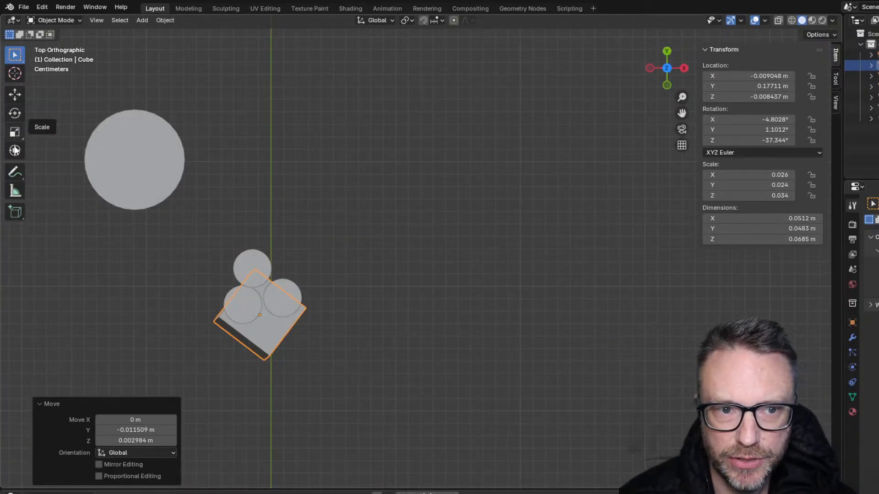
pyautogui.press('r')
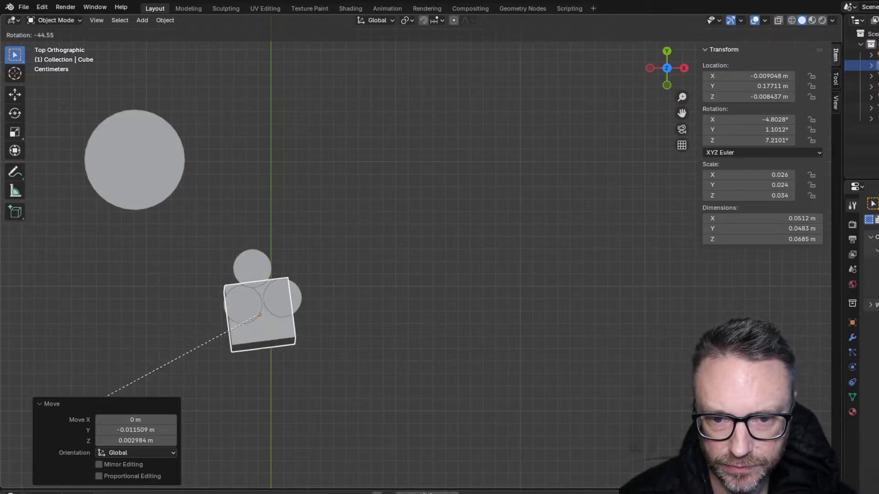
pyautogui.click(153, 390)
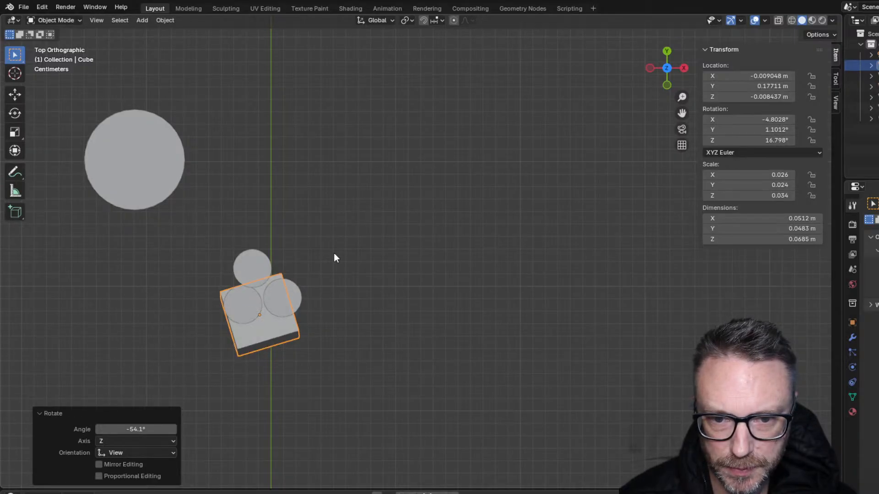
pyautogui.press('g')
pyautogui.click(262, 353)
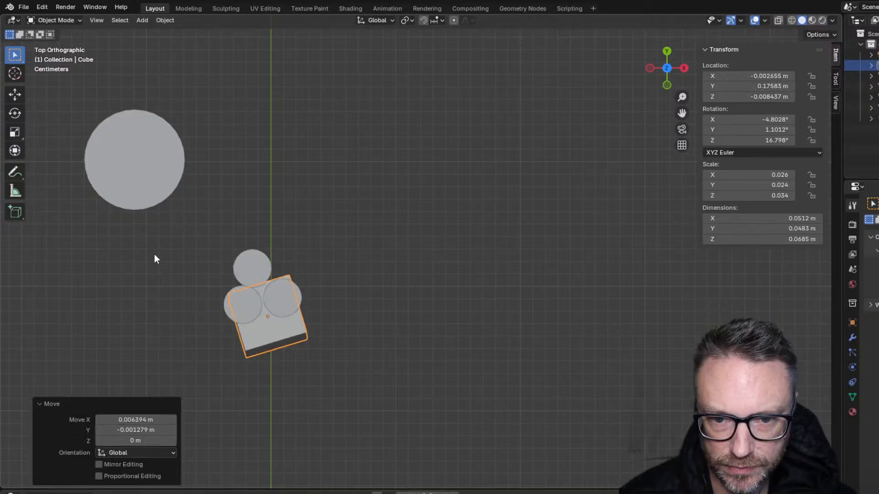
# - Move the cube towards the large cylinder so it sits beneath the small cylinders, at about X -0.003 m, Y 0.189 m
pyautogui.moveTo(154, 255); pyautogui.dragTo(228, 120, button='middle')
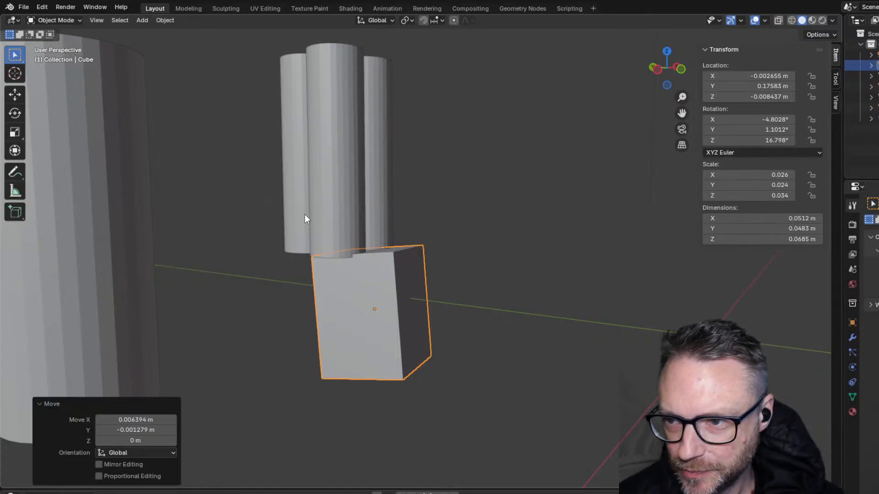
pyautogui.moveTo(304, 215); pyautogui.dragTo(120, 248, button='middle')
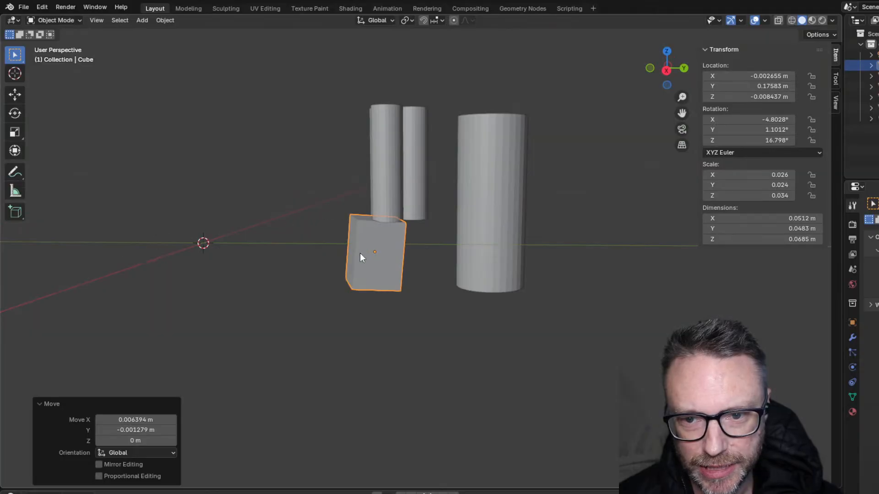
pyautogui.press('g')
pyautogui.click(373, 254)
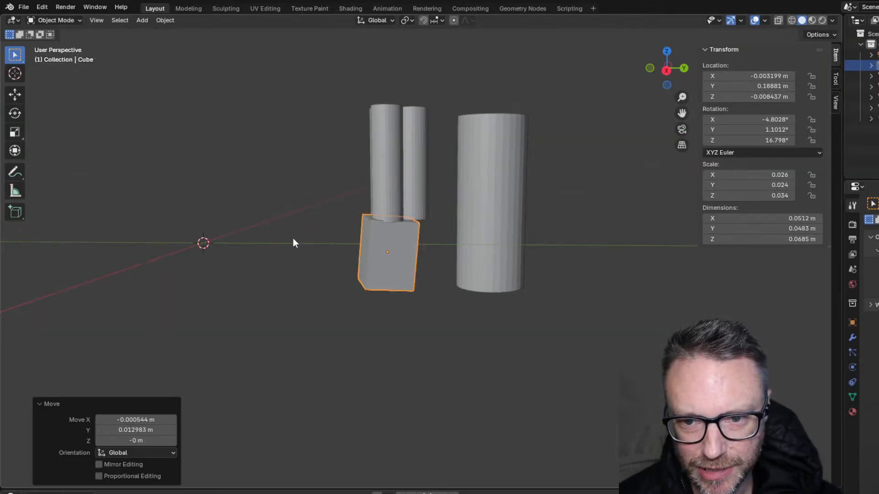
# - Move the cube beneath the three slim cylinders, to about X -0.010 m, Y 0.189 m, Z -0.008 m
pyautogui.moveTo(294, 243); pyautogui.dragTo(323, 267, button='middle')
pyautogui.press('g')
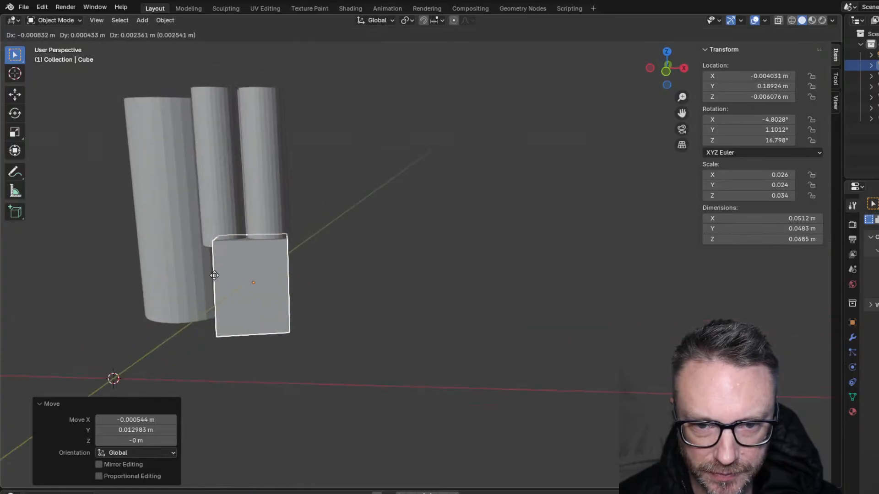
pyautogui.click(208, 277)
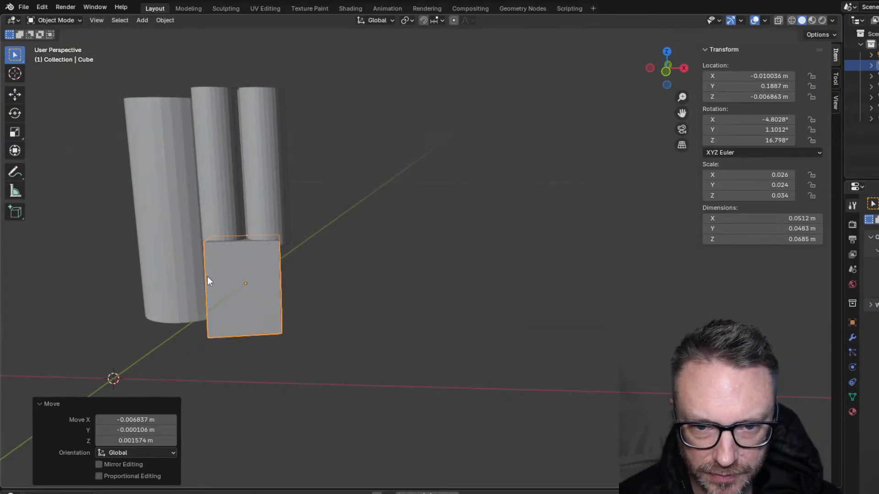
pyautogui.moveTo(208, 278); pyautogui.dragTo(25, 297, button='middle')
pyautogui.moveTo(822, 301); pyautogui.dragTo(144, 315, button='middle')
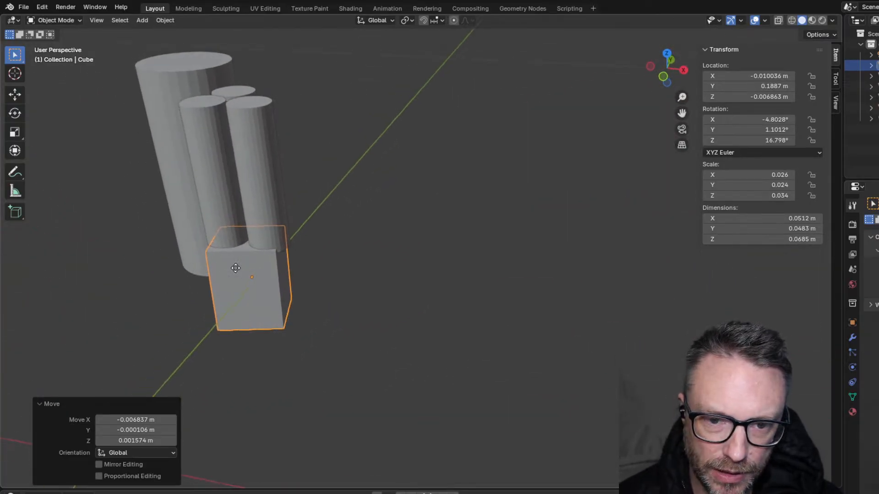
pyautogui.press('g')
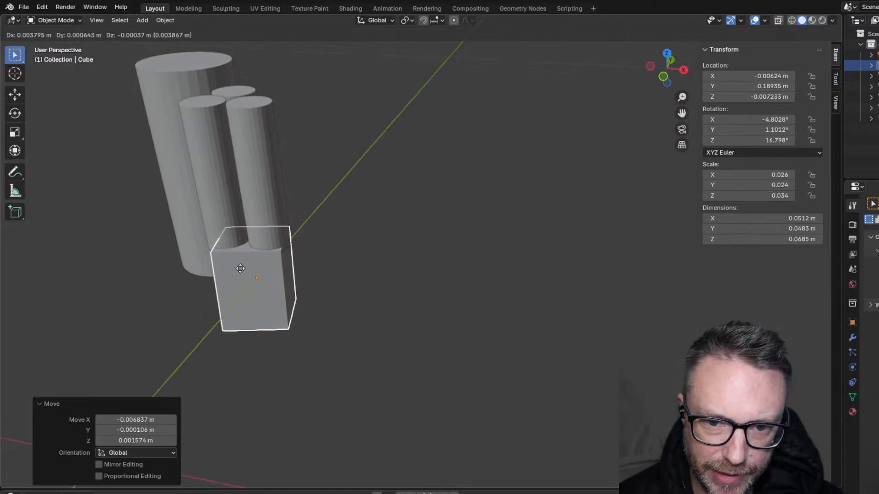
pyautogui.click(237, 245)
pyautogui.moveTo(74, 195); pyautogui.dragTo(107, 173, button='middle')
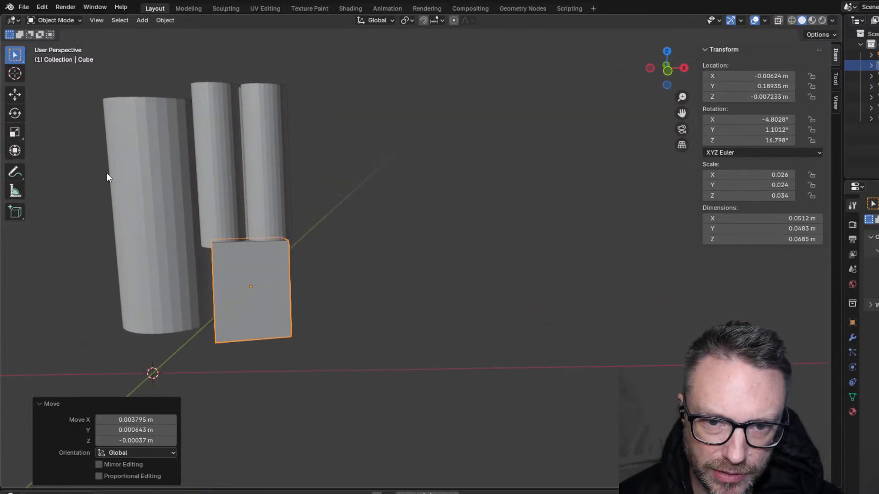
pyautogui.press('g')
pyautogui.click(240, 279)
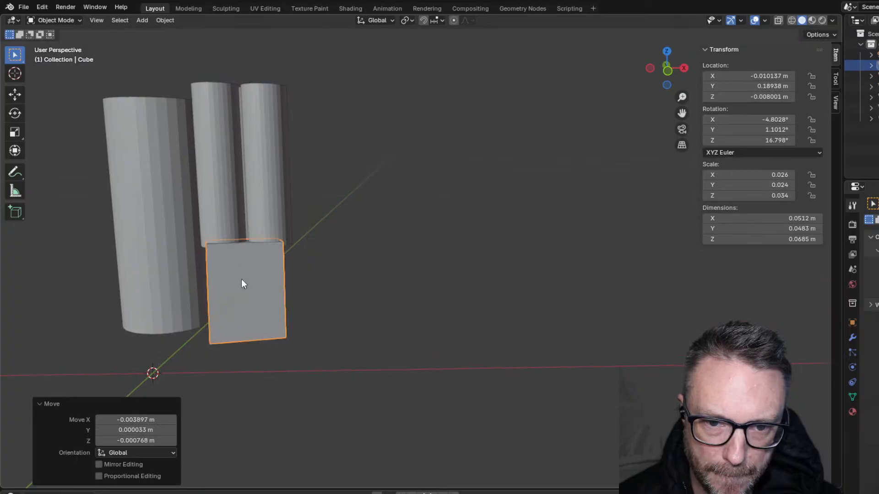
# - Paste a copy of the front-left slim cylinder and move it about 0.064 m down in front of the cube
pyautogui.moveTo(137, 267); pyautogui.dragTo(108, 273, button='middle')
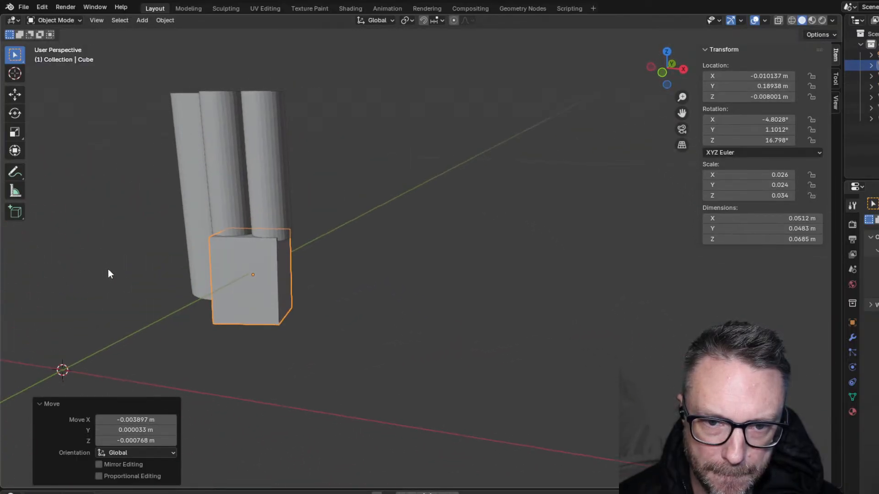
pyautogui.click(225, 179)
pyautogui.hotkey('ctrl', 'v')
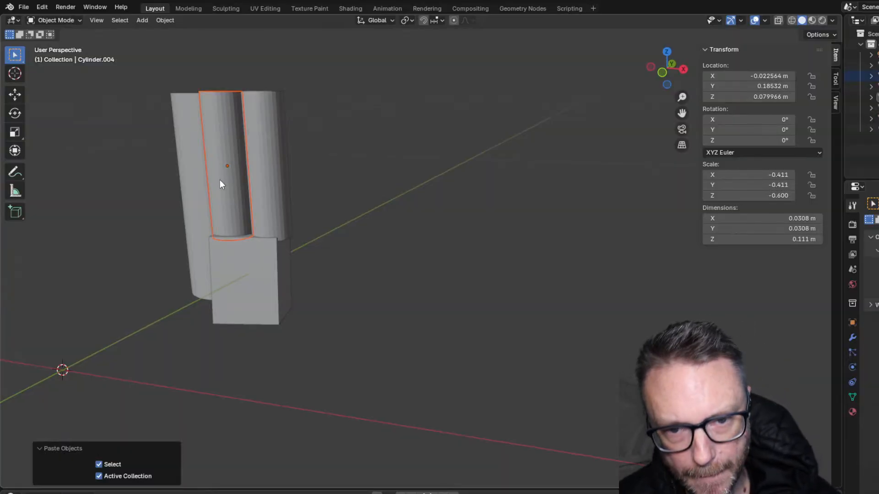
pyautogui.press('g')
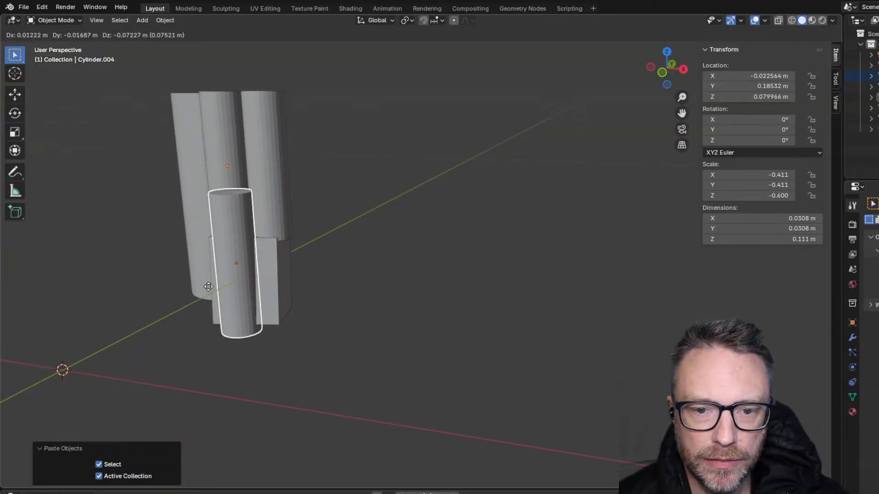
pyautogui.click(220, 277)
# - Scale the copied cylinder by about 0.516 and place it between the two front cylinders, rising from the cube's top
pyautogui.press('s')
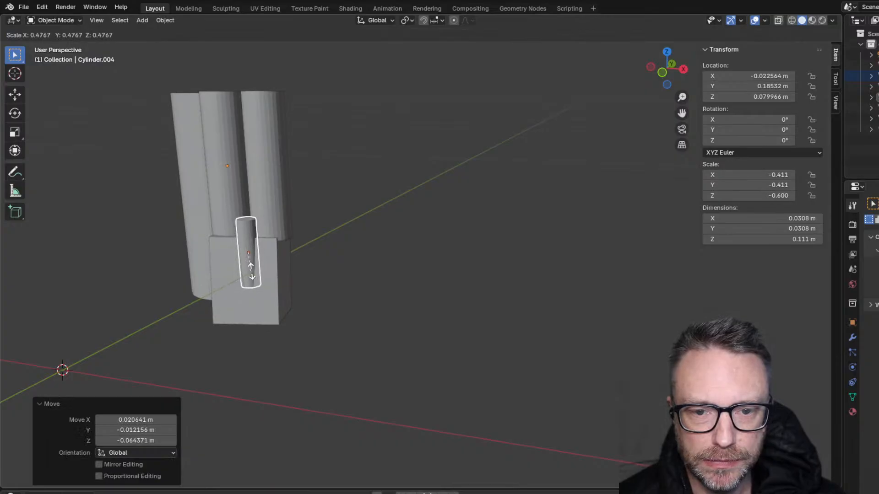
pyautogui.click(254, 264)
pyautogui.press('g')
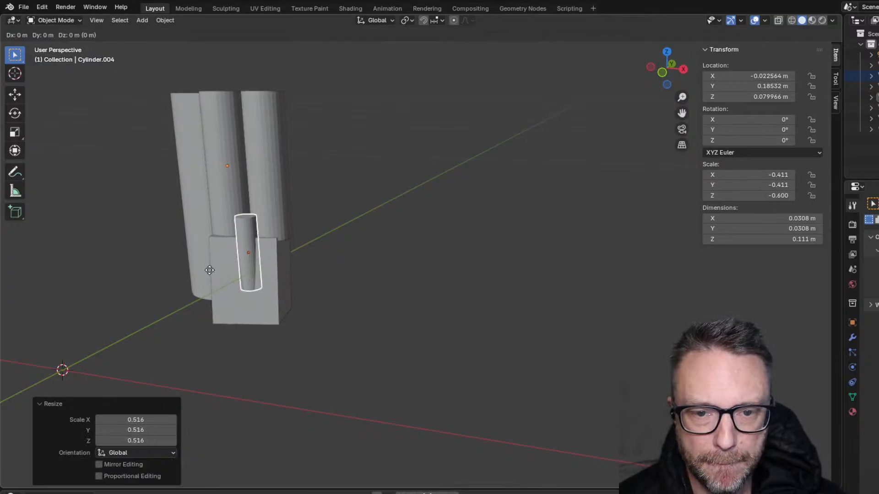
pyautogui.click(205, 246)
pyautogui.moveTo(49, 231)
pyautogui.mouseDown(button='middle')
pyautogui.moveTo(35, 287)
pyautogui.moveTo(51, 276)
pyautogui.moveTo(61, 230)
pyautogui.mouseUp(button='middle')
pyautogui.scroll(2, 69, 257)
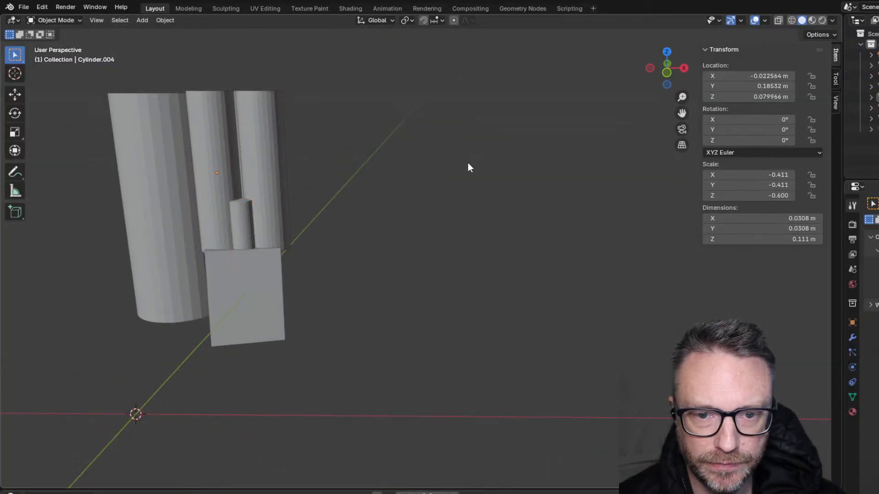
# - Rotate the small cylinder by about -8° in the top view to follow the cube's orientation
pyautogui.moveTo(427, 147)
pyautogui.mouseDown(button='middle')
pyautogui.moveTo(382, 132)
pyautogui.moveTo(386, 164)
pyautogui.moveTo(410, 147)
pyautogui.mouseUp(button='middle')
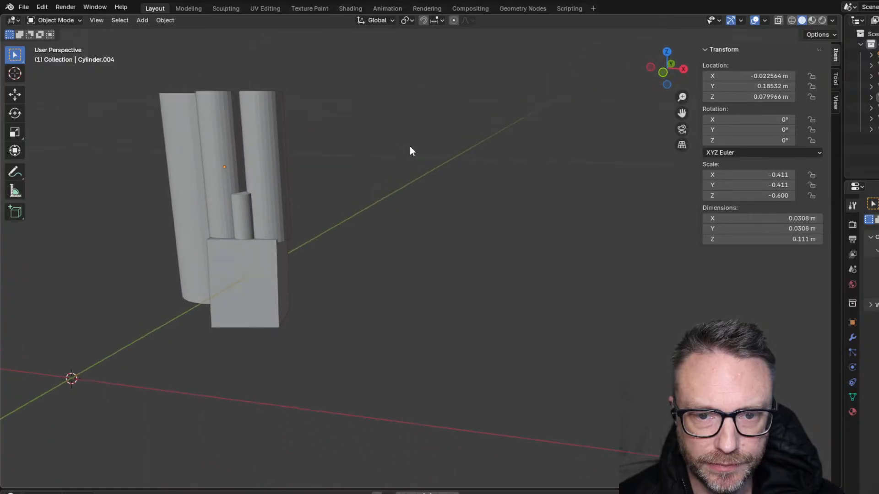
pyautogui.click(661, 71)
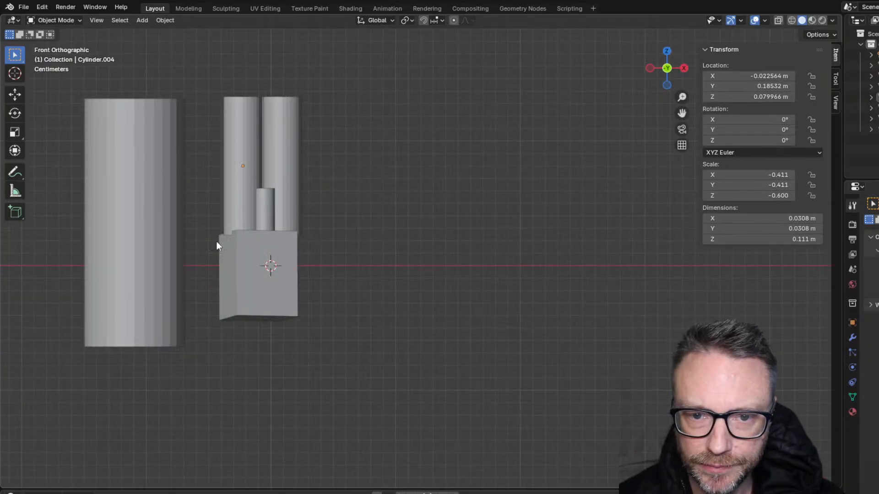
pyautogui.scroll(3, 217, 241)
pyautogui.moveTo(143, 199); pyautogui.dragTo(45, 247, button='middle')
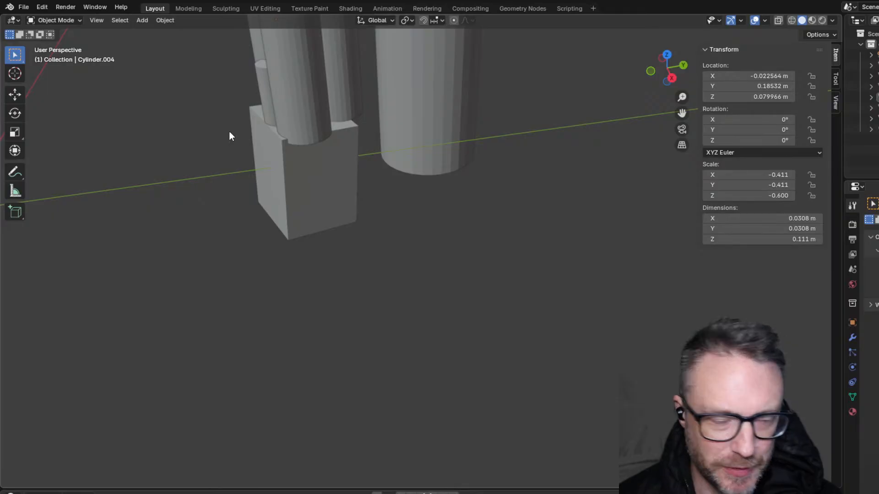
pyautogui.click(667, 56)
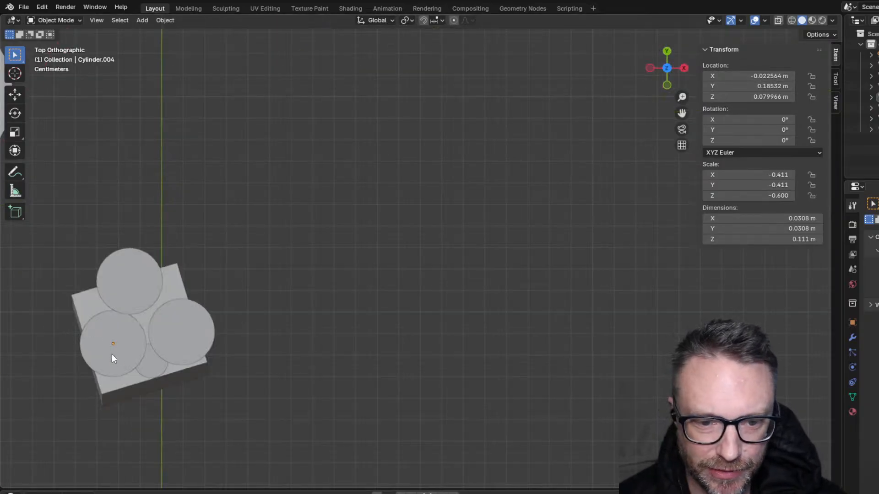
pyautogui.click(151, 366)
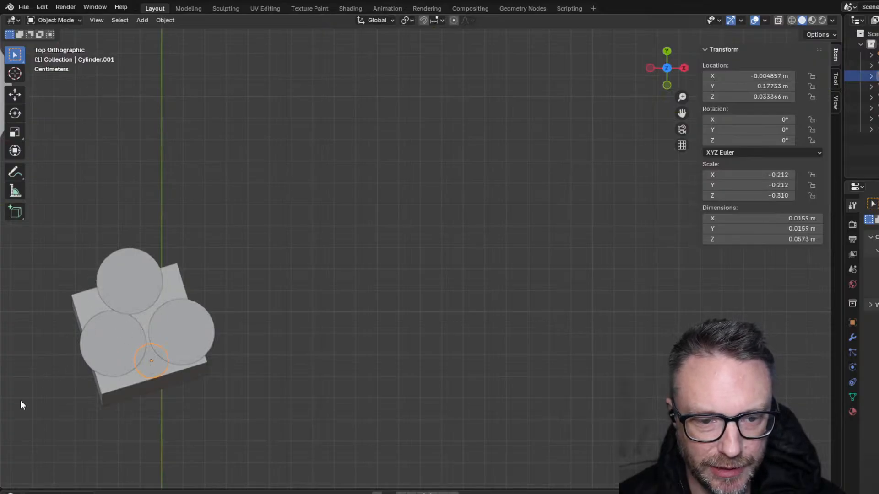
pyautogui.press('r')
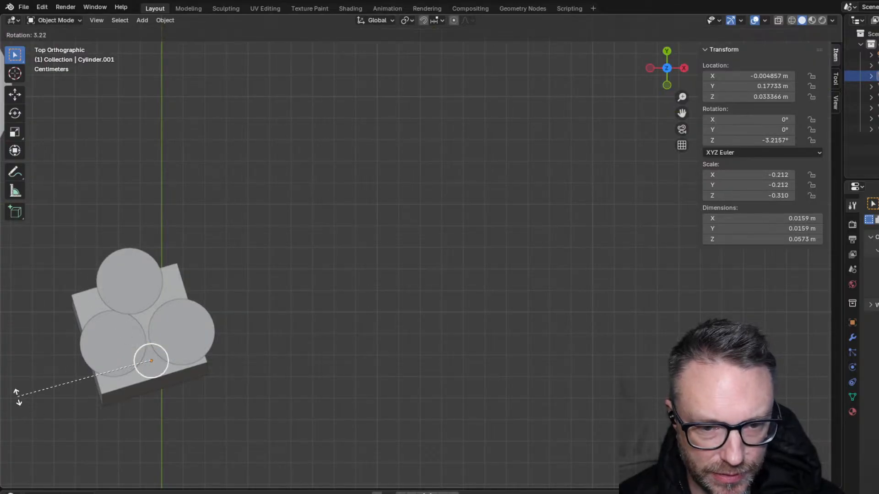
pyautogui.click(45, 413)
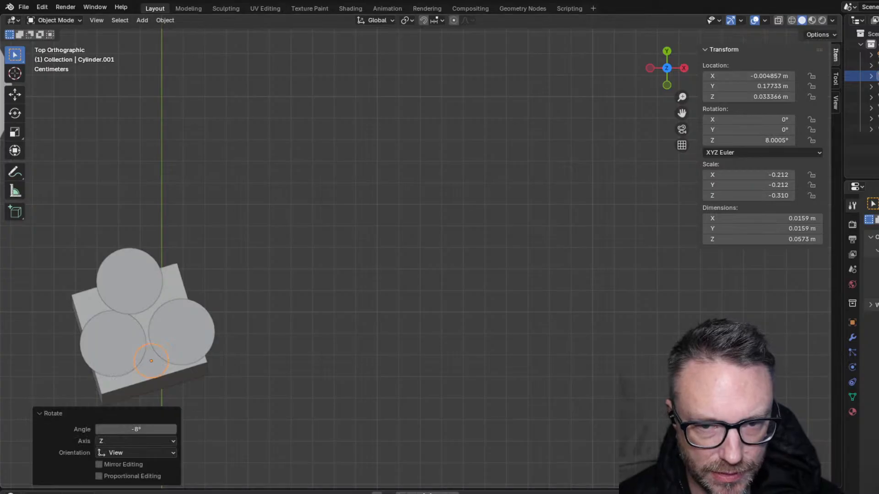
# - Tilt the small cylinder by about -5.87° in the left view to match the cube's lean
pyautogui.click(649, 68)
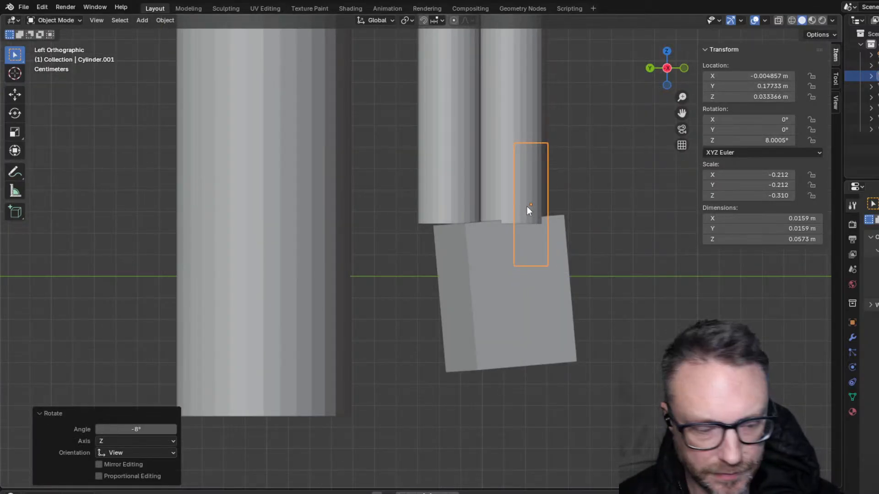
pyautogui.press('r')
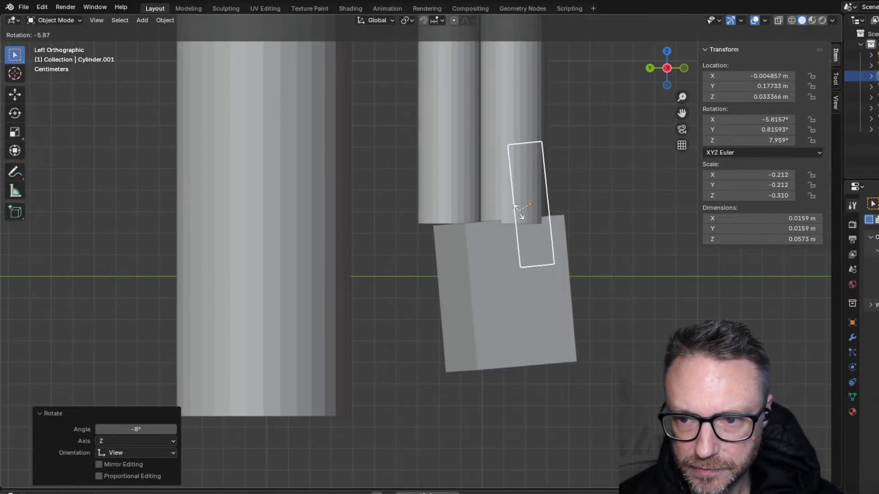
pyautogui.click(518, 211)
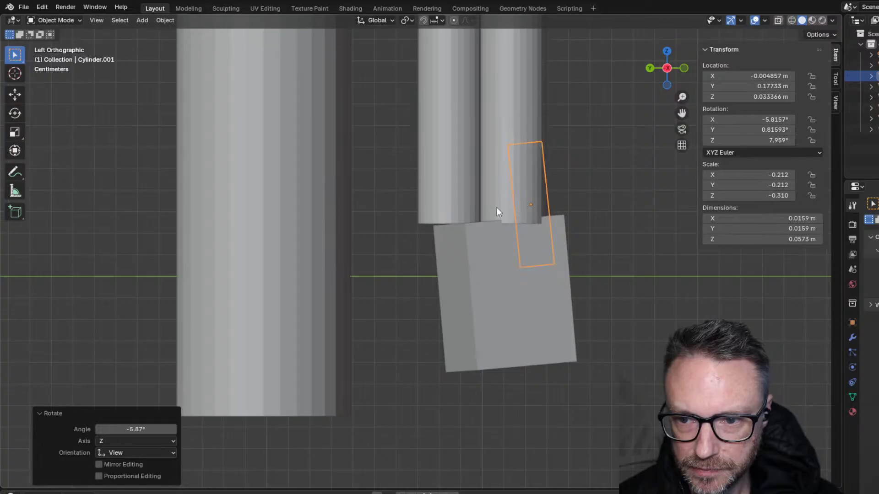
# - Nudge the small cylinder about 0.0009 m up and 0.0007 m along negative X between the front cylinders
pyautogui.moveTo(497, 207); pyautogui.dragTo(101, 271, button='middle')
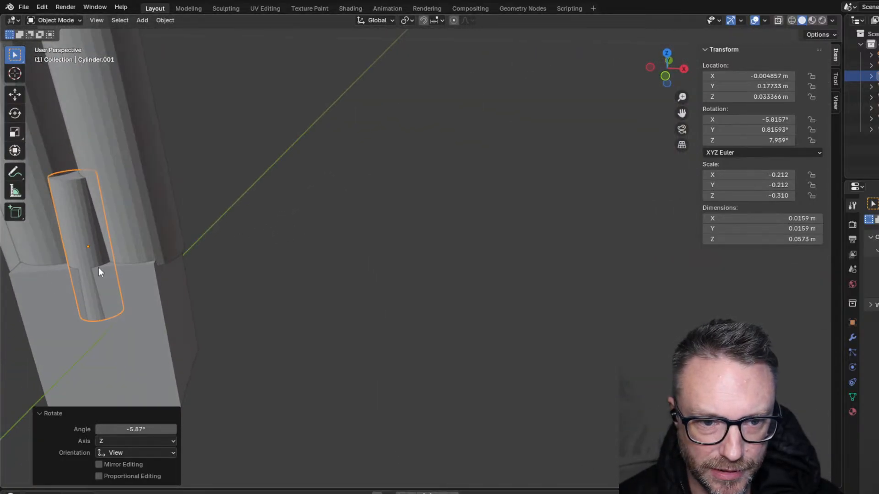
pyautogui.press('g')
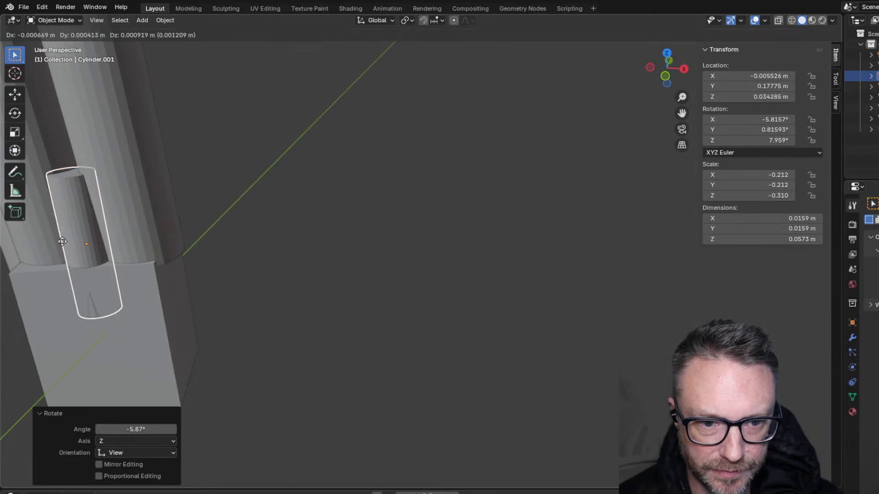
pyautogui.click(63, 244)
# - Shift the cube about 0.0047 m along negative Y in the right view, away from the large cylinder
pyautogui.click(39, 306)
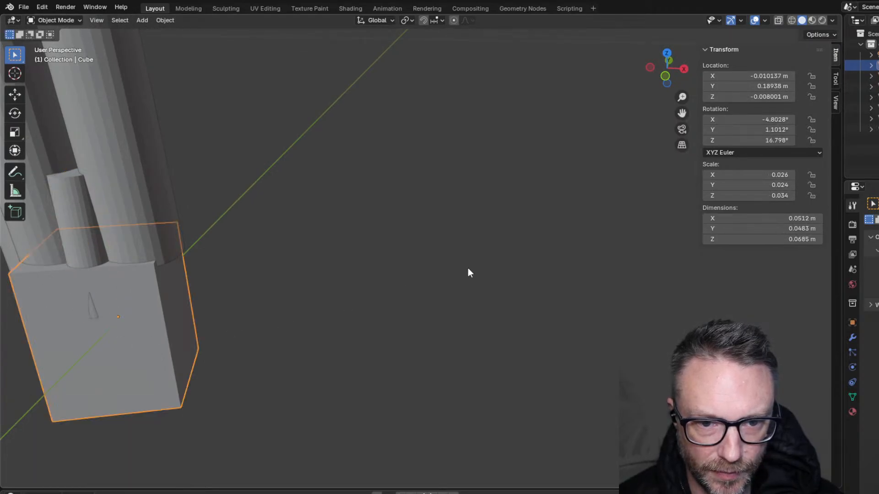
pyautogui.click(685, 69)
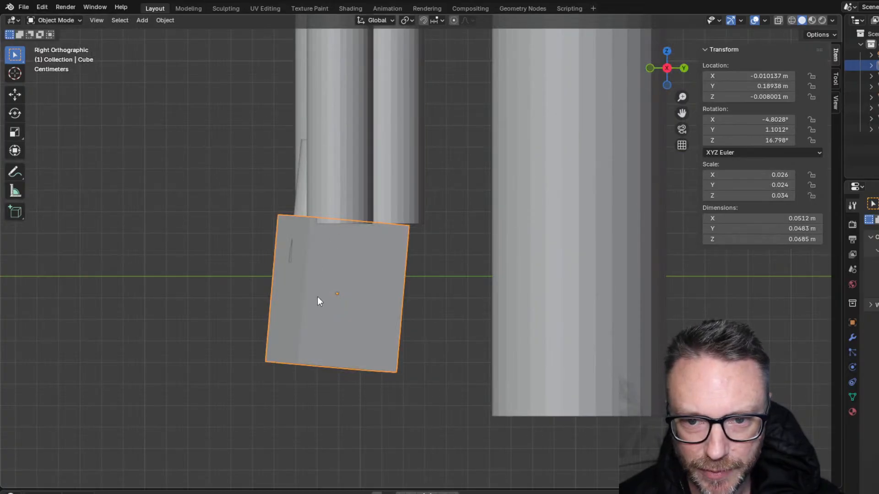
pyautogui.press('g')
pyautogui.click(303, 296)
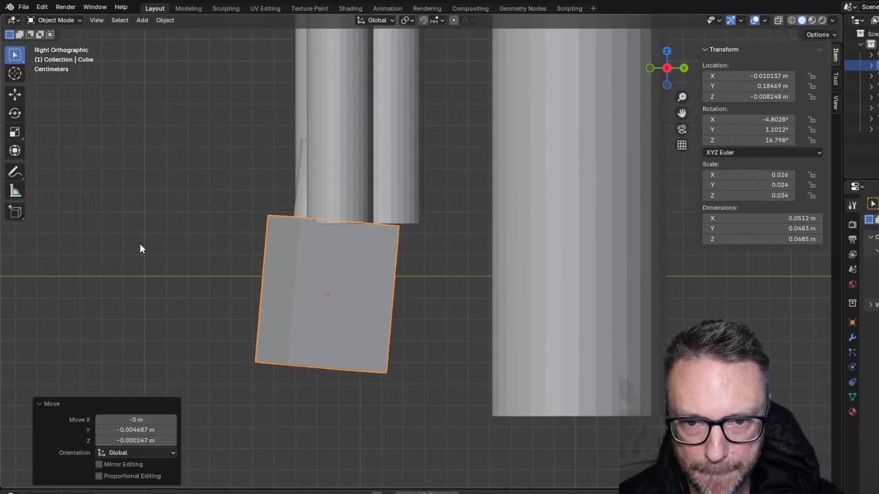
# - Move the small cylinder about 0.0021 m along negative Y in the right view, towards the cube's front
pyautogui.moveTo(139, 244); pyautogui.dragTo(195, 234, button='middle')
pyautogui.scroll(-3, 252, 265)
pyautogui.click(184, 221)
pyautogui.click(668, 69)
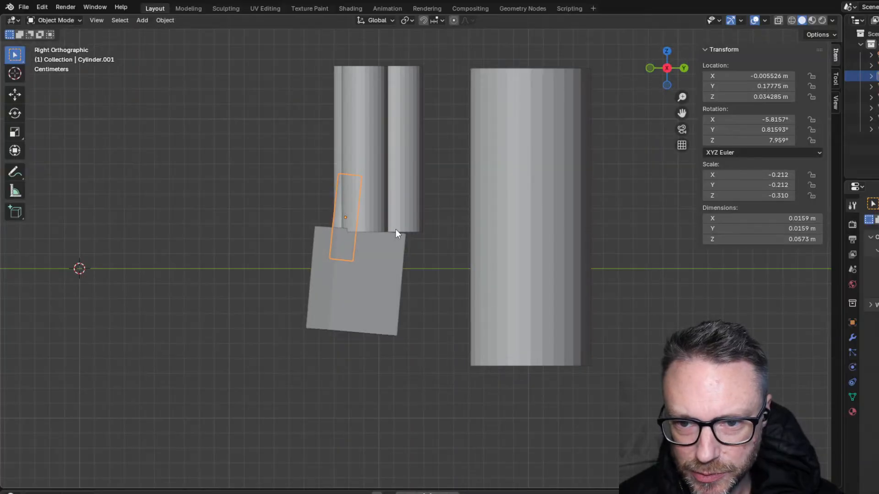
pyautogui.press('g')
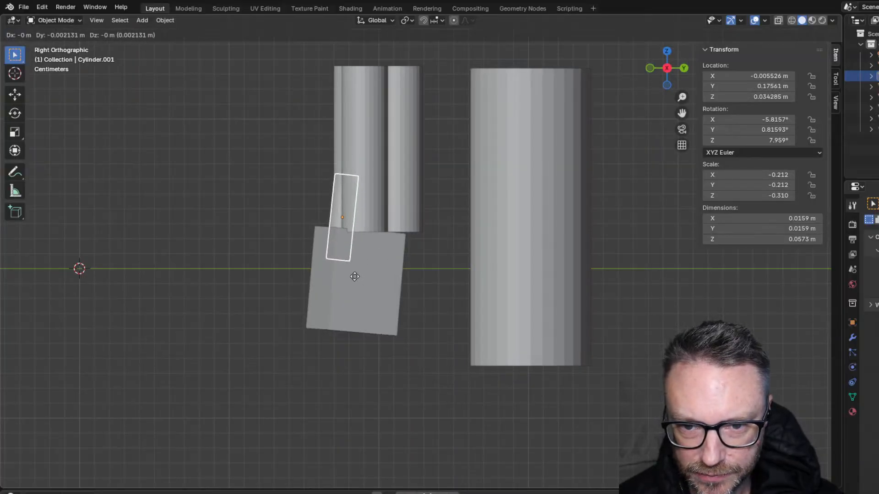
pyautogui.click(354, 276)
# - Scale the small cylinder by about 0.753 and raise it about 0.006 m so it stands higher above the cube
pyautogui.moveTo(255, 243); pyautogui.dragTo(366, 259, button='middle')
pyautogui.press('s')
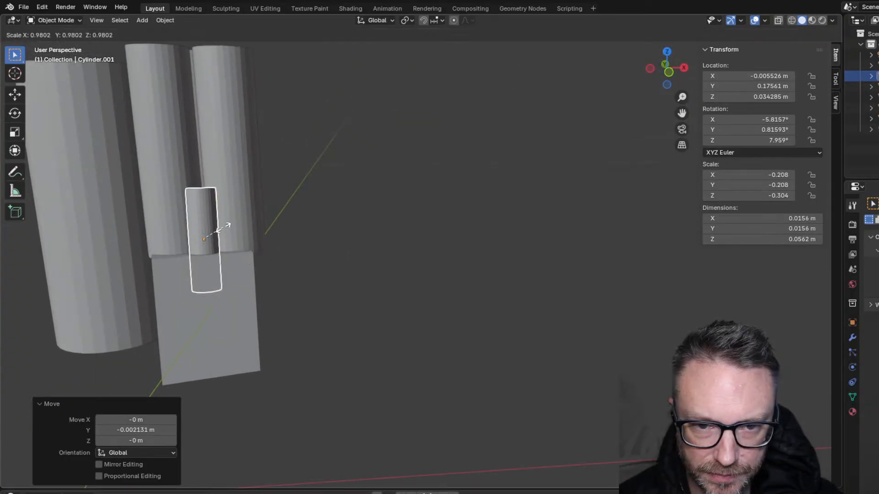
pyautogui.click(213, 225)
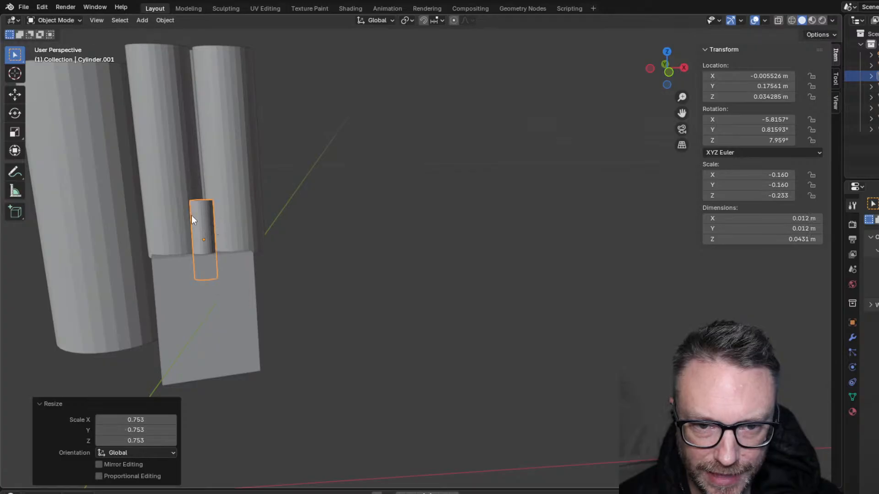
pyautogui.press('g')
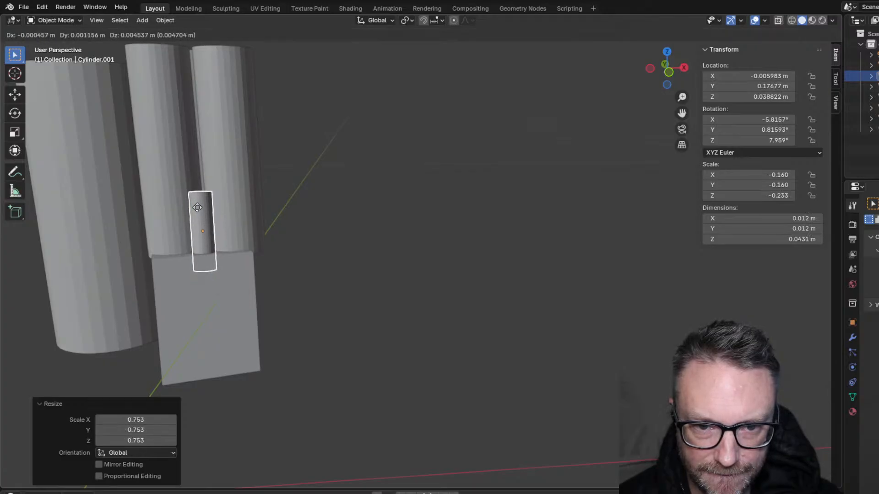
pyautogui.click(197, 206)
# - Move the small cylinder about 0.0018 m along negative Y and 0.0012 m down, away from the two front slim cylinders
pyautogui.click(391, 217)
pyautogui.moveTo(377, 214); pyautogui.dragTo(390, 274, button='middle')
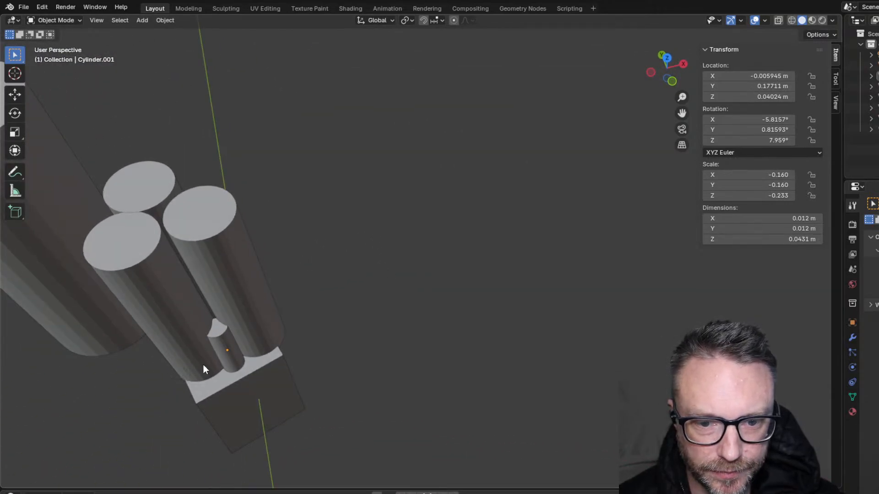
pyautogui.click(224, 353)
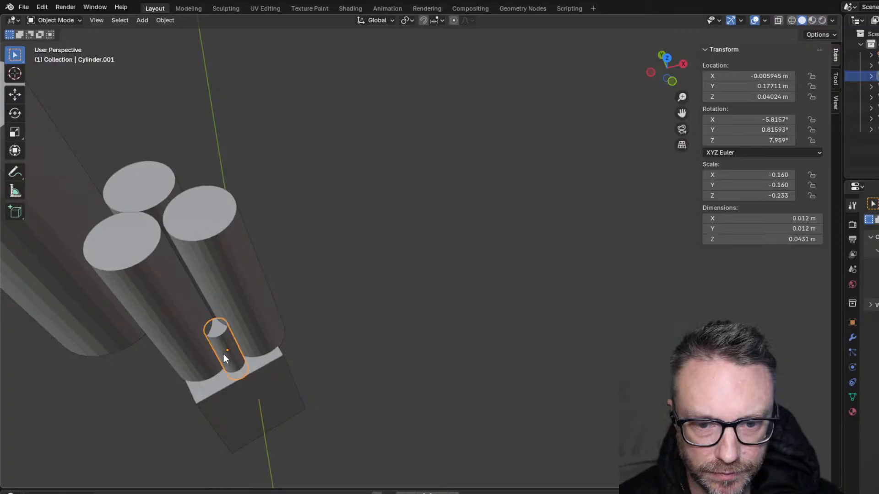
pyautogui.press('g')
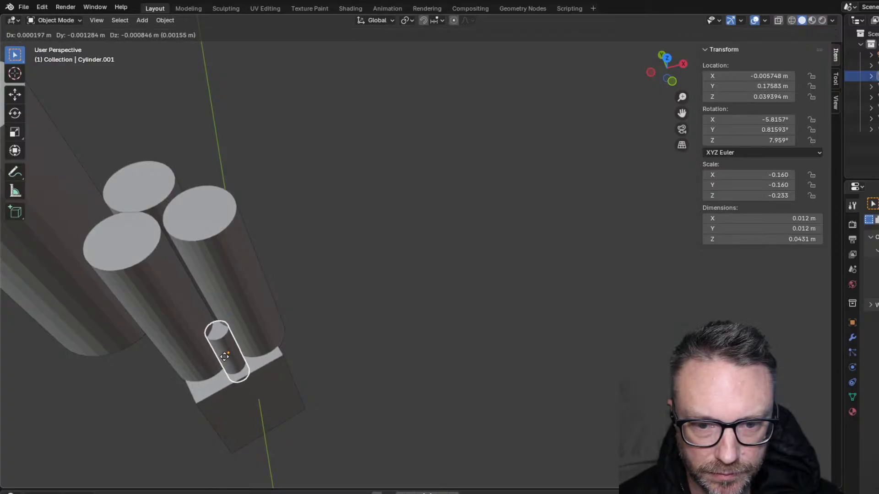
pyautogui.click(225, 357)
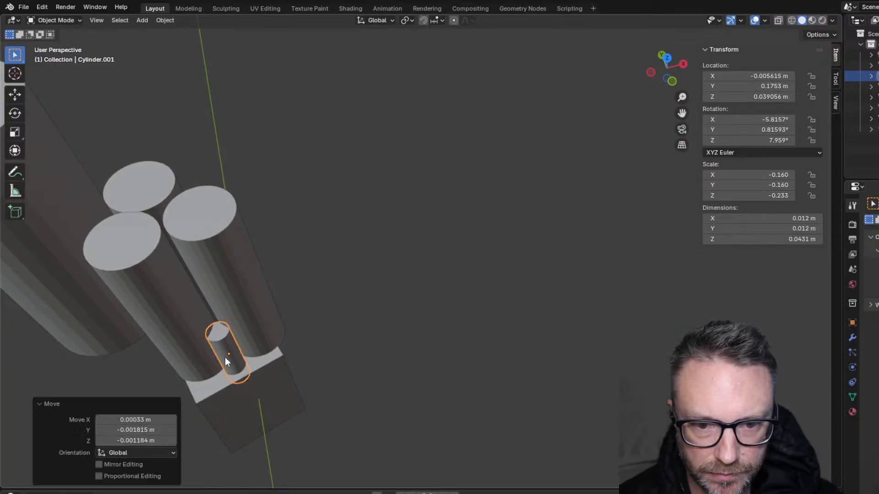
pyautogui.click(351, 330)
# - Nudge the front slim cylinder on the positive X side about 0.0007 m up and 0.0003 m along X and Y
pyautogui.moveTo(333, 288); pyautogui.dragTo(252, 191, button='middle')
pyautogui.click(252, 191)
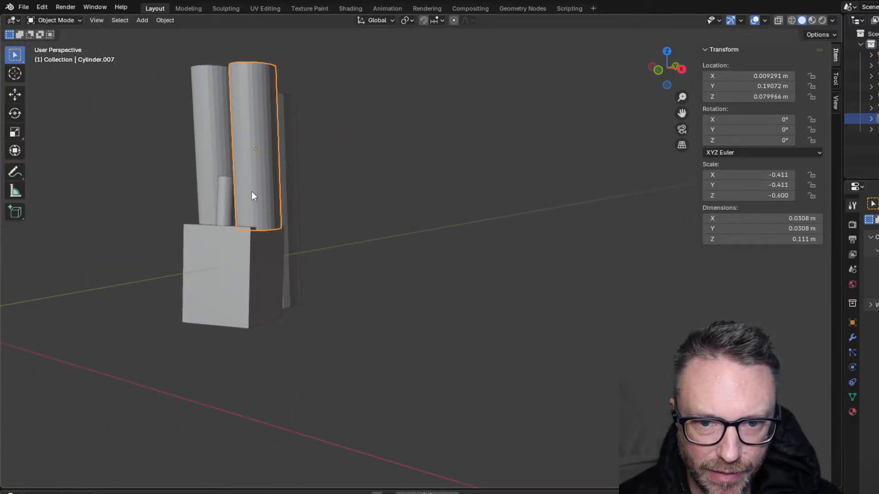
pyautogui.press('g')
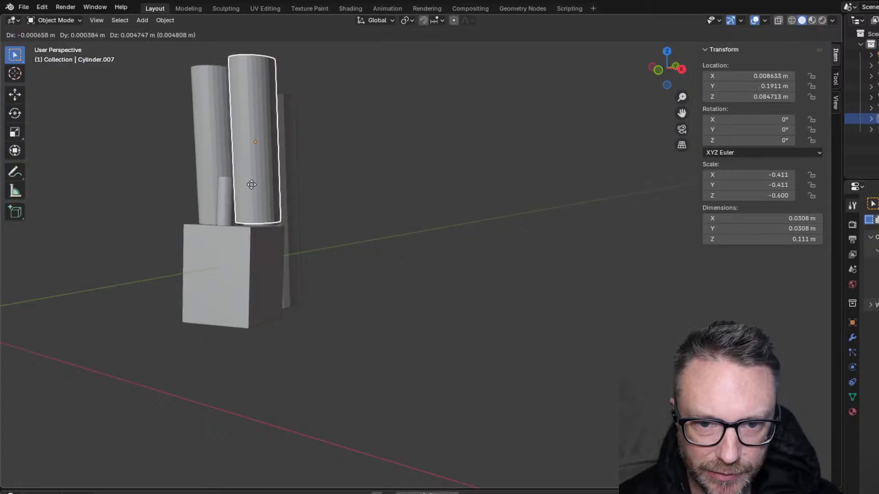
pyautogui.click(254, 193)
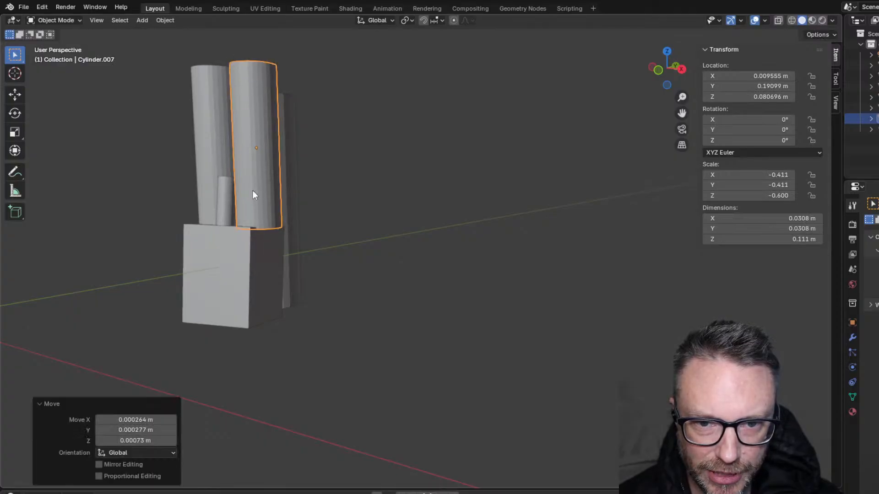
# - Duplicate the small cylinder above the cube in place and scale the copy by about 0.98
pyautogui.moveTo(143, 151); pyautogui.dragTo(182, 231, button='middle')
pyautogui.moveTo(117, 238); pyautogui.dragTo(117, 214, button='middle')
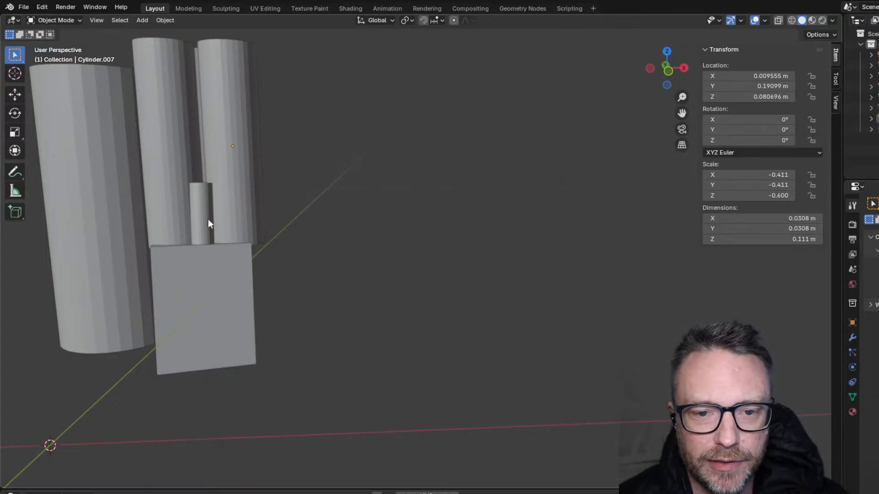
pyautogui.click(197, 214)
pyautogui.hotkey('ctrl', 'v')
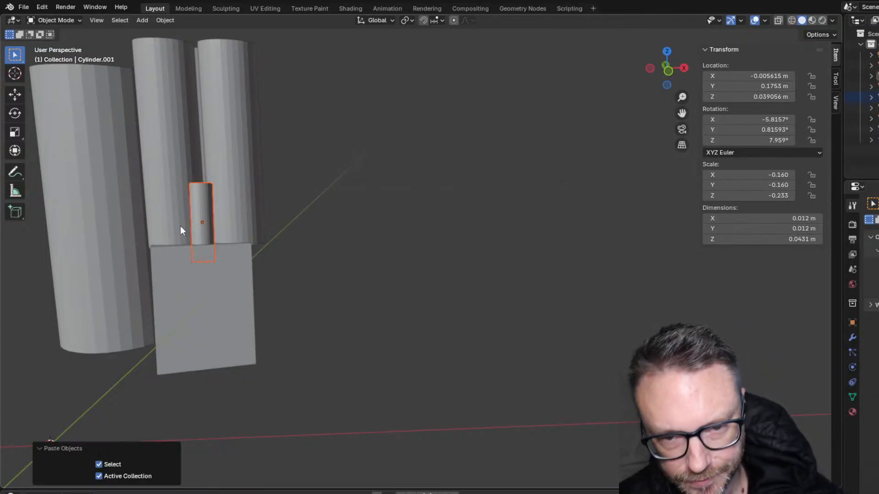
pyautogui.press('s')
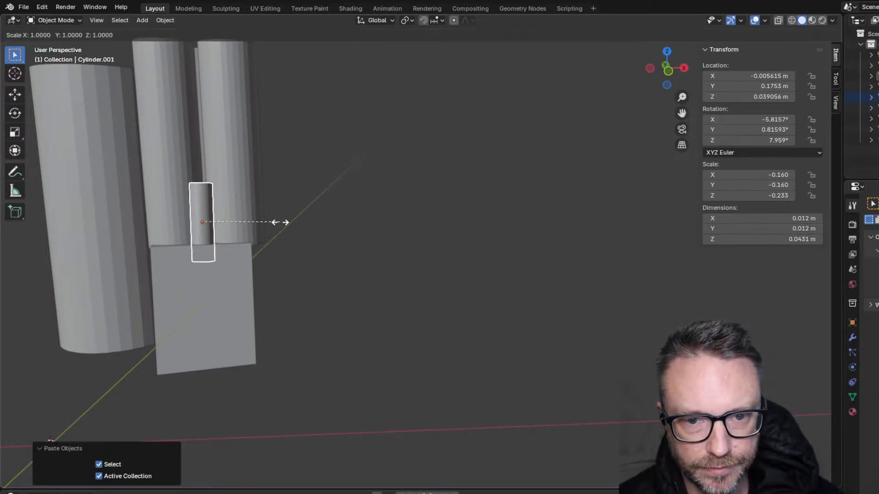
pyautogui.click(279, 222)
# - Rotate the copy about 92.8° into a horizontal crossbar and raise it about 0.02 m to the upright small cylinder's top end
pyautogui.press('r')
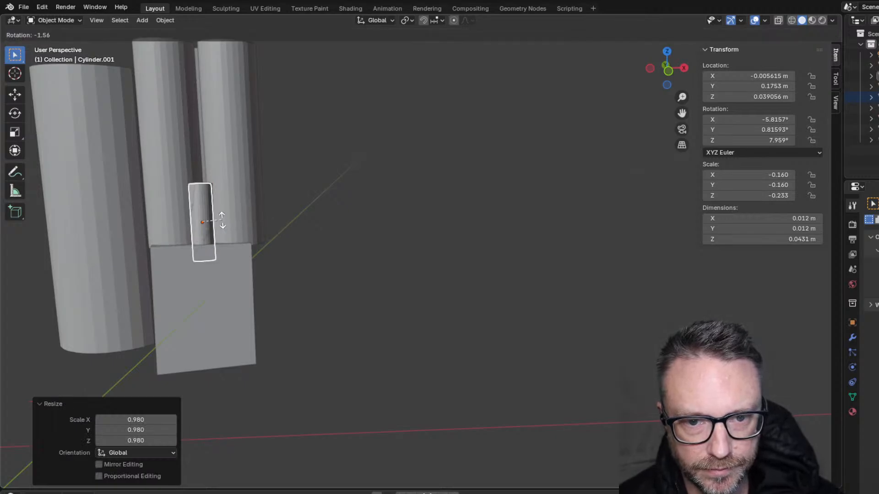
pyautogui.click(204, 259)
pyautogui.press('g')
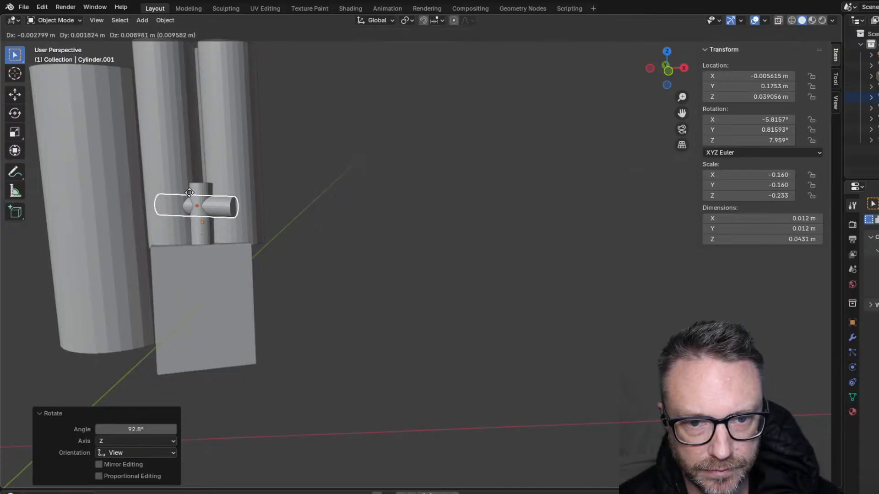
pyautogui.click(188, 176)
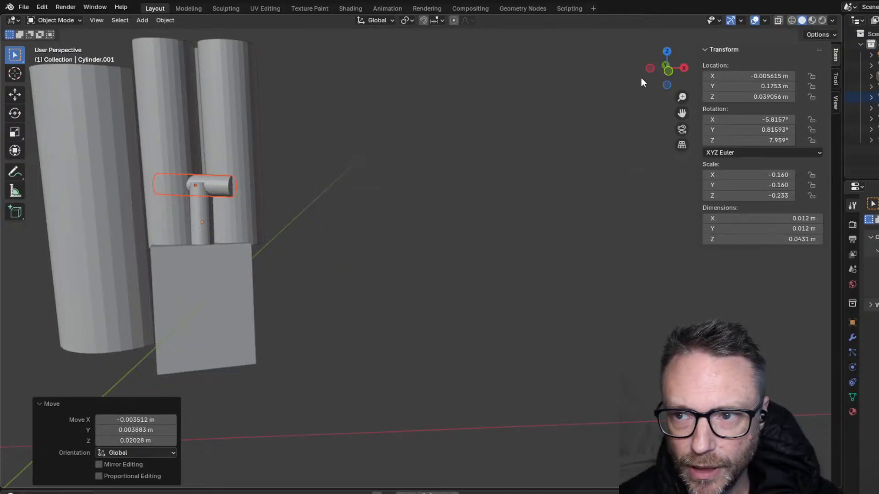
# - Rotate the crossbar cylinder about -25.9° in the top view so it runs roughly parallel to the cube's front edge
pyautogui.click(666, 52)
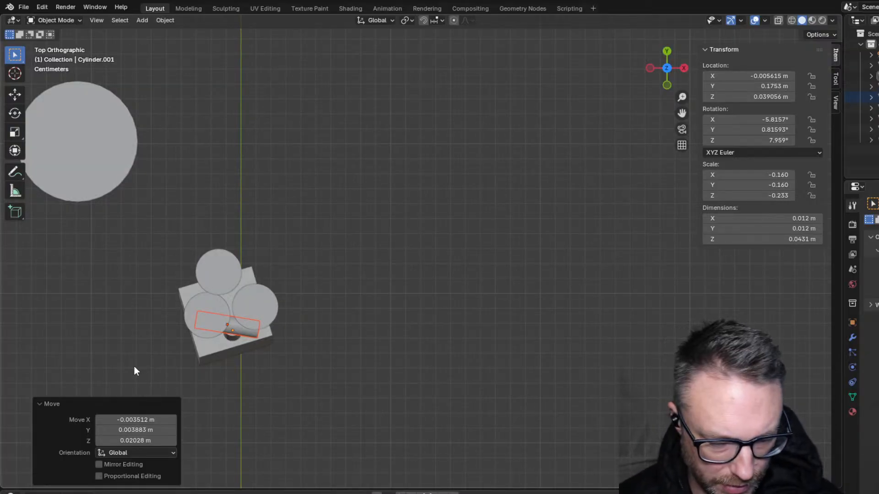
pyautogui.press('r')
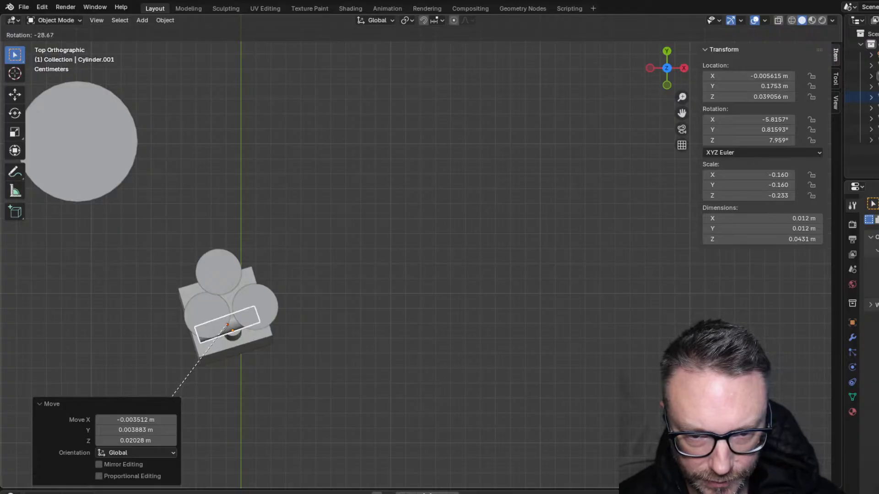
pyautogui.click(148, 419)
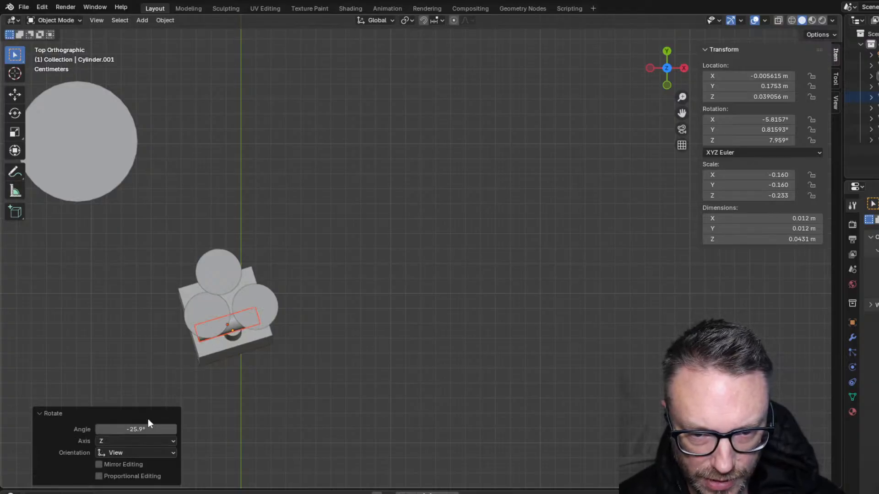
# - Move the crossbar cylinder about 0.0066 m along X and 0.0021 m up in the front view
pyautogui.scroll(2, 211, 368)
pyautogui.moveTo(213, 363); pyautogui.dragTo(243, 256, button='middle')
pyautogui.click(671, 72)
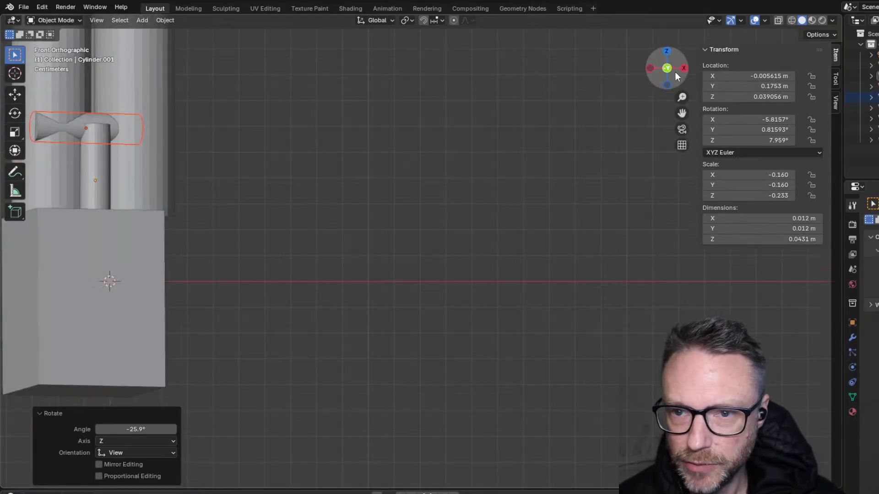
pyautogui.click(65, 108)
pyautogui.click(89, 127)
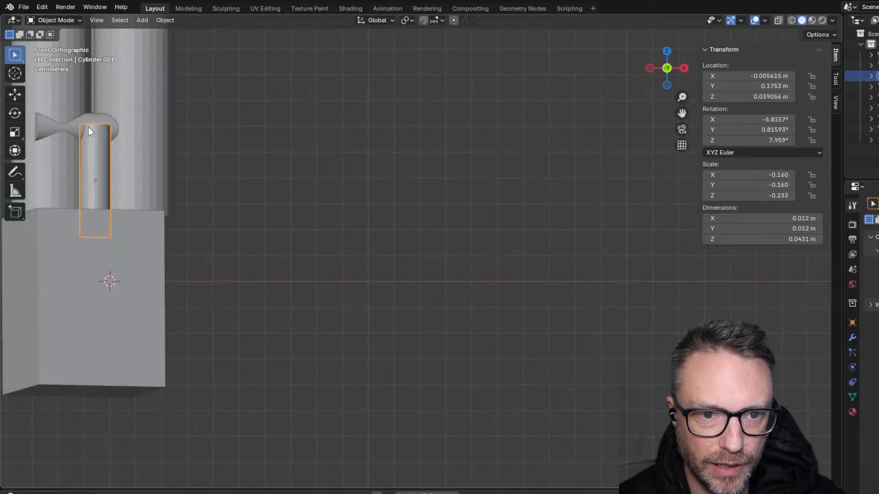
pyautogui.click(97, 117)
pyautogui.press('g')
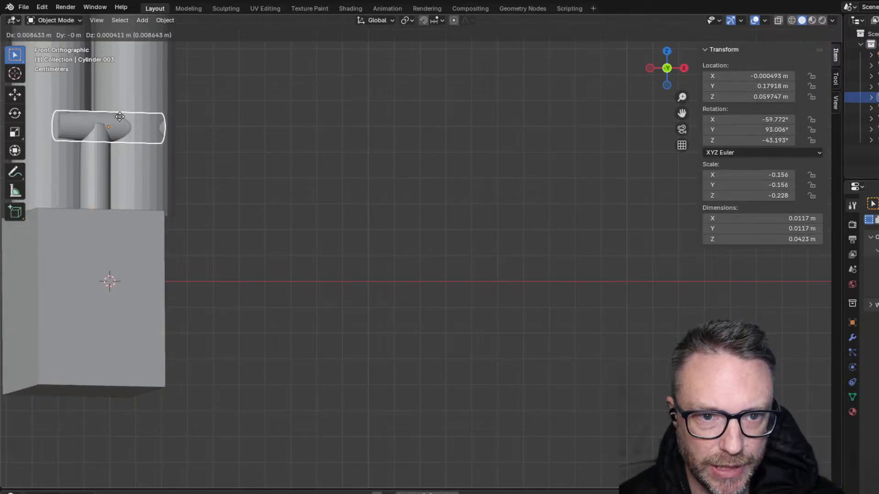
pyautogui.click(108, 123)
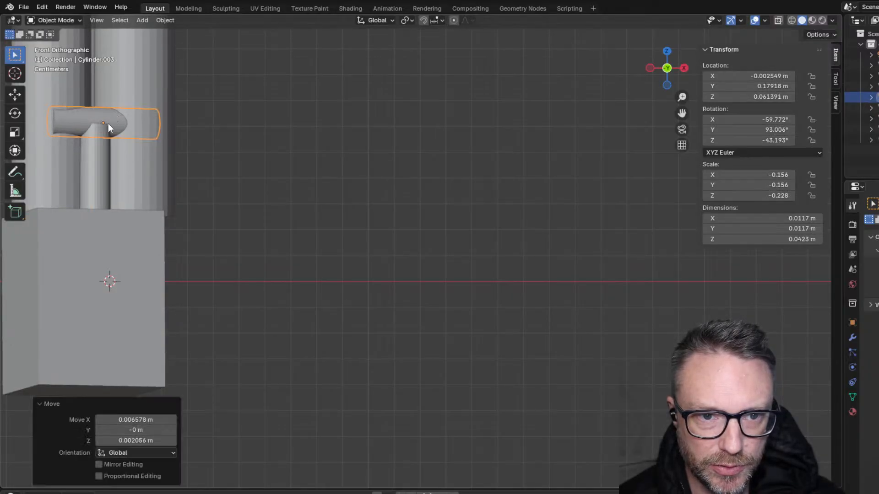
# - Move the crossbar cylinder about 0.0029 m along negative X and 0.0031 m along negative Y in the top view
pyautogui.click(670, 52)
pyautogui.scroll(-5, 46, 380)
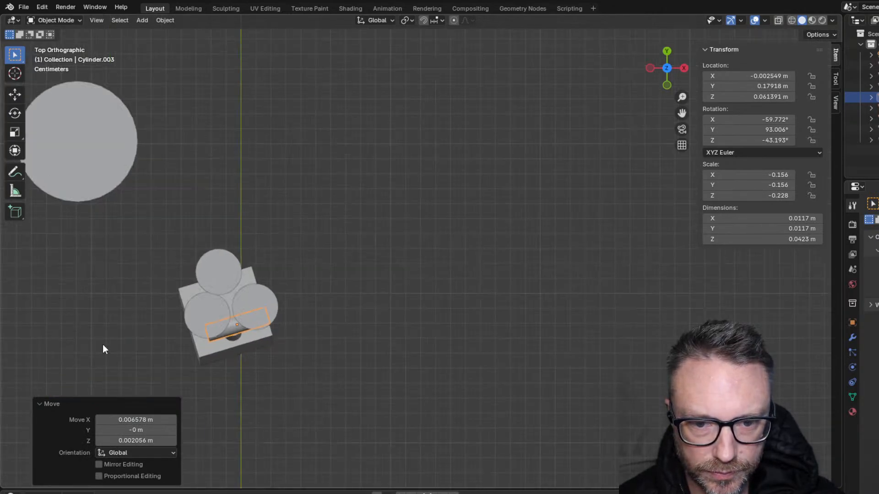
pyautogui.keyDown('shift'); pyautogui.moveTo(102, 348); pyautogui.dragTo(75, 250, button='middle'); pyautogui.keyUp('shift')
pyautogui.scroll(5, 87, 254)
pyautogui.press('KP_5')
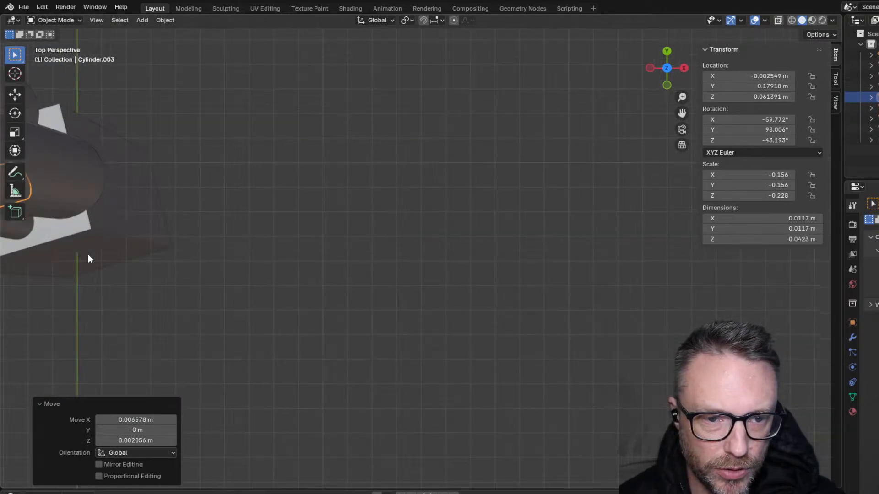
pyautogui.click(667, 68)
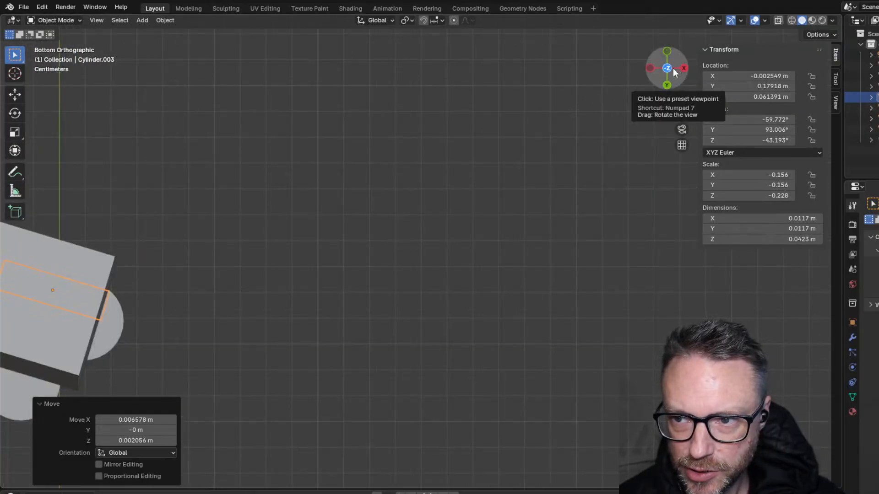
pyautogui.click(669, 70)
pyautogui.keyDown('shift'); pyautogui.moveTo(159, 169); pyautogui.dragTo(460, 185, button='middle'); pyautogui.keyUp('shift')
pyautogui.press('g')
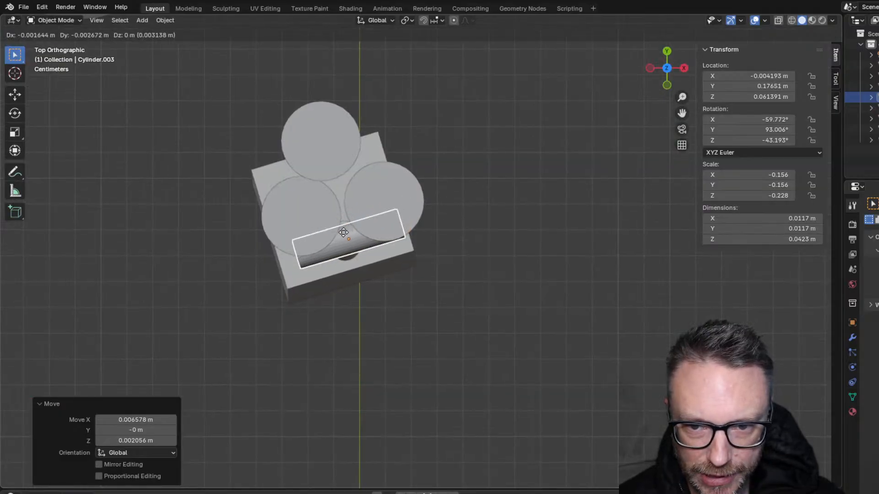
pyautogui.click(340, 234)
pyautogui.moveTo(84, 290); pyautogui.dragTo(117, 270, button='middle')
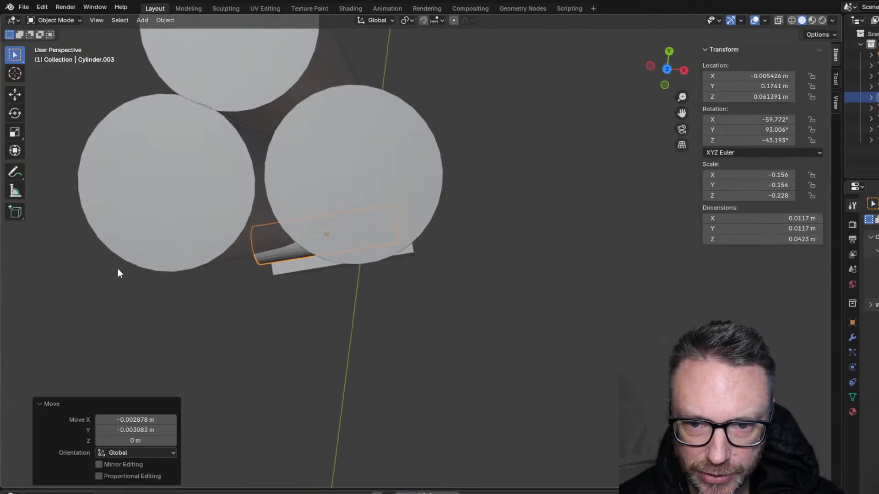
# - Rotate the crossbar cylinder about 5.96° in the top view to refine its alignment with the two front slim cylinders
pyautogui.click(665, 67)
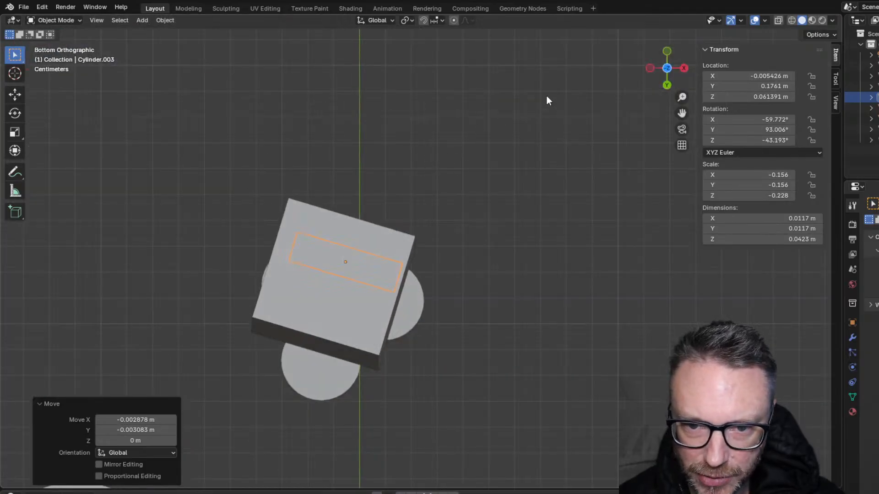
pyautogui.click(667, 71)
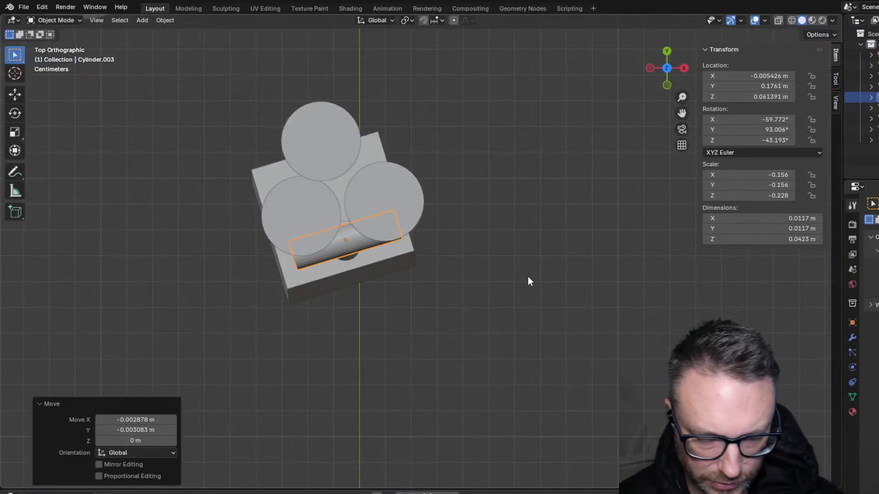
pyautogui.press('r')
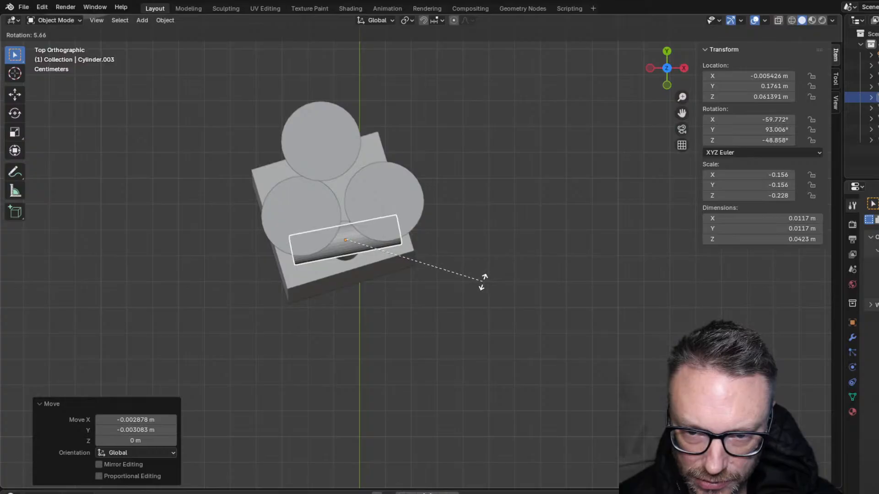
pyautogui.click(442, 271)
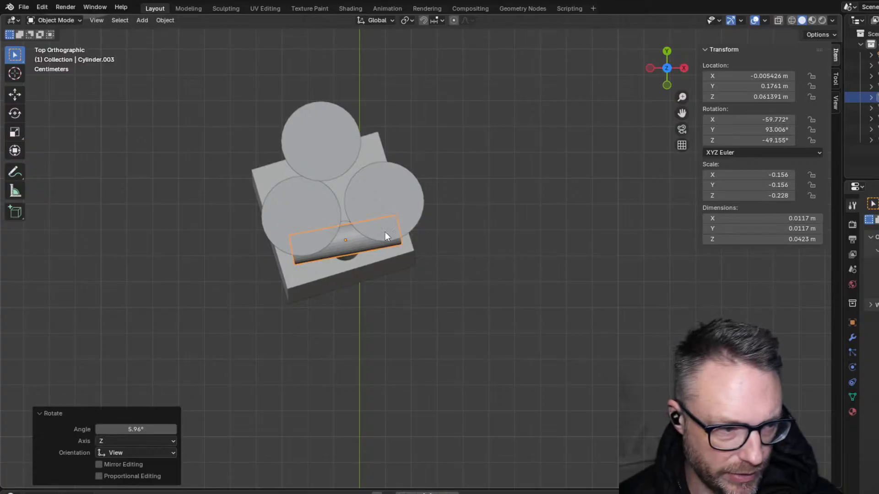
# - Nudge the crossbar cylinder about 0.0004 m along negative X, 0.0008 m along negative Y and 0.0009 m down onto the upright one
pyautogui.click(667, 86)
pyautogui.scroll(-3, 503, 146)
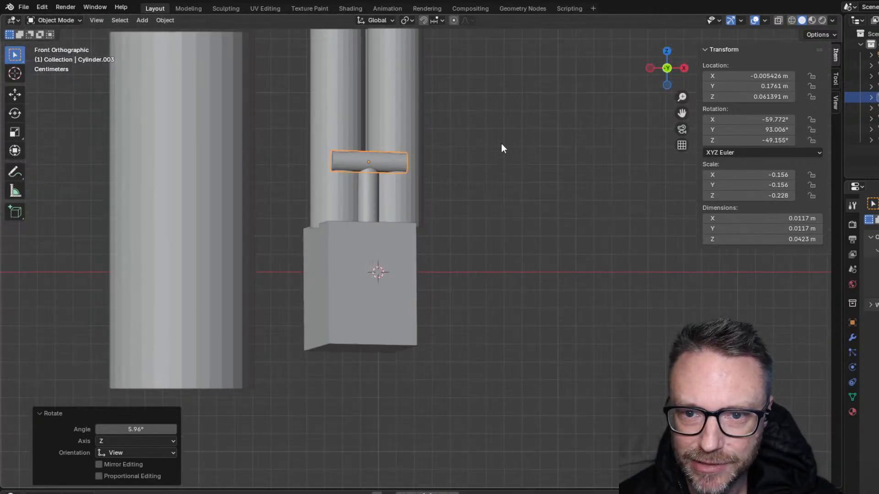
pyautogui.click(501, 144)
pyautogui.moveTo(501, 144); pyautogui.dragTo(483, 194, button='middle')
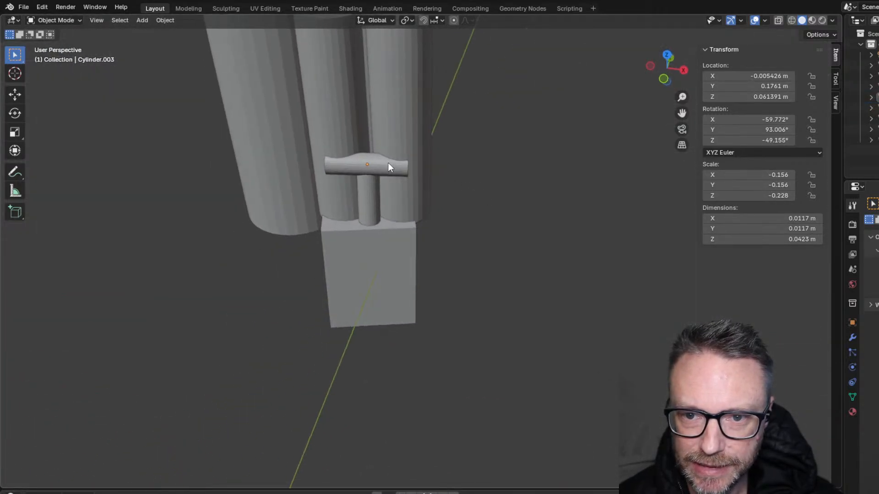
pyautogui.click(367, 165)
pyautogui.press('g')
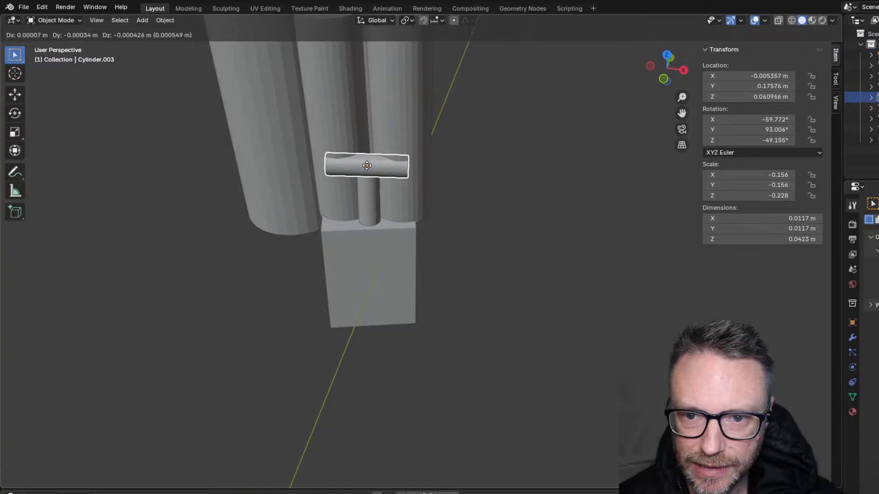
pyautogui.click(367, 165)
pyautogui.click(529, 196)
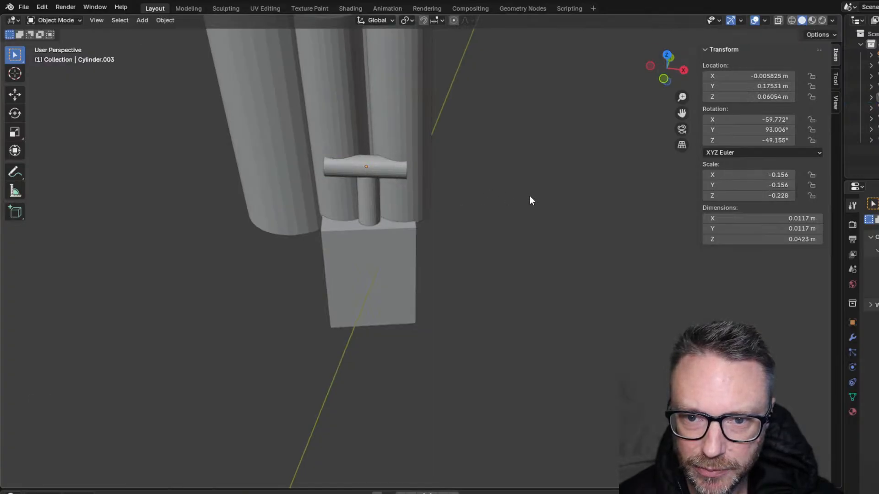
pyautogui.moveTo(529, 201); pyautogui.dragTo(526, 165, button='middle')
pyautogui.moveTo(374, 257); pyautogui.dragTo(289, 251, button='middle')
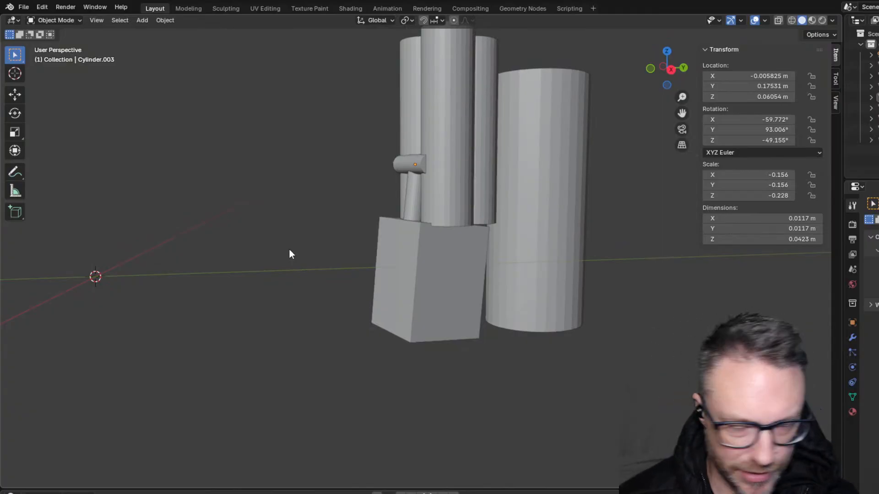
pyautogui.moveTo(565, 347); pyautogui.dragTo(595, 334, button='middle')
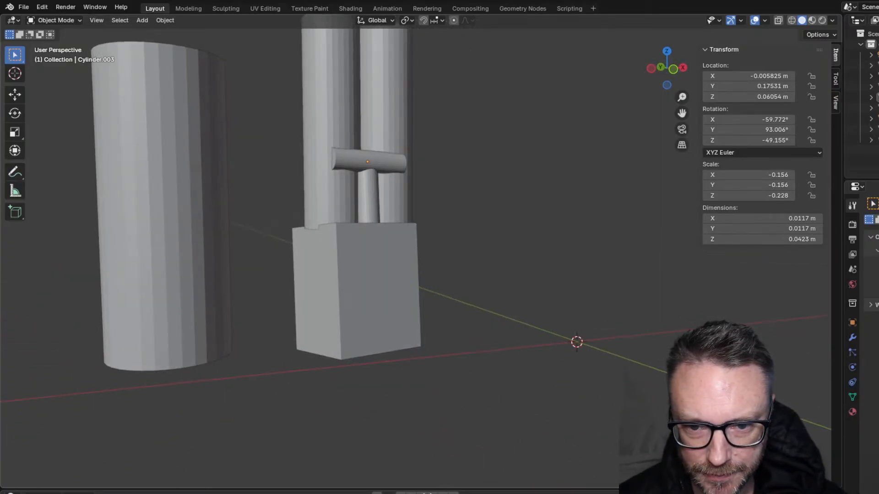
# - Move the cube, the three slim cylinders and the T-shaped pair together about 0.0295 m along negative X and 0.0011 m down in the front view
pyautogui.click(675, 70)
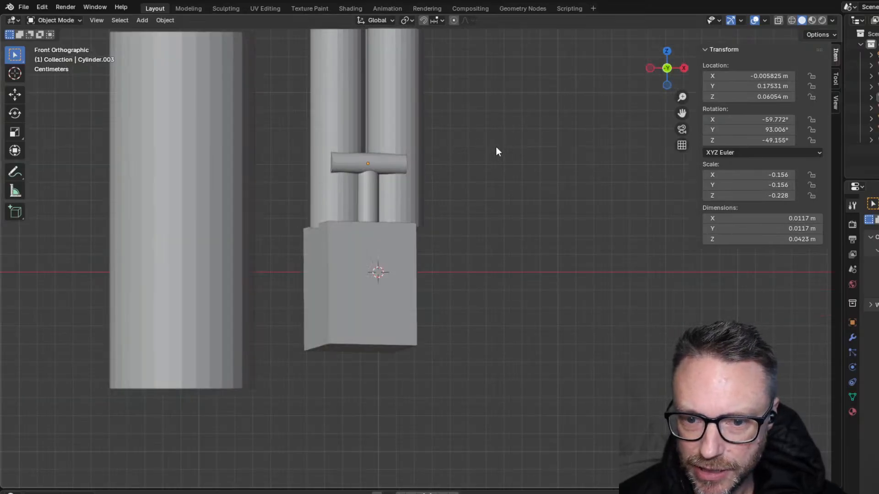
pyautogui.scroll(-1, 260, 153)
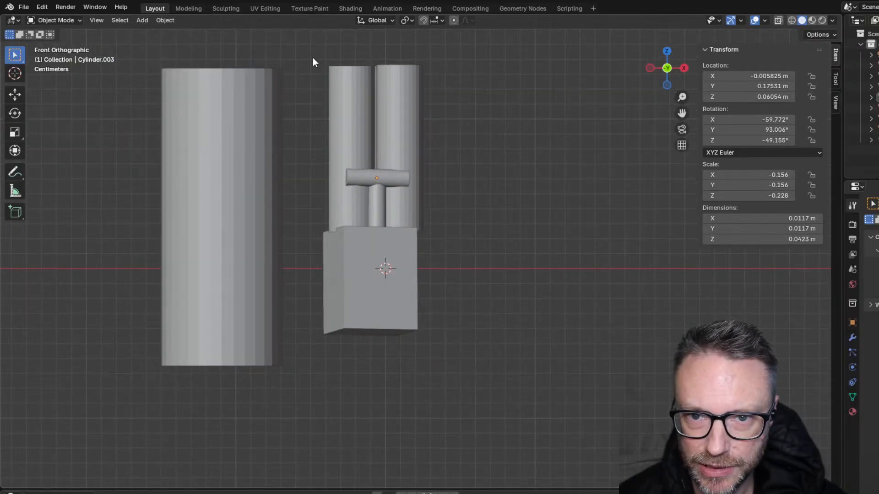
pyautogui.moveTo(313, 59); pyautogui.dragTo(433, 343)
pyautogui.press('g')
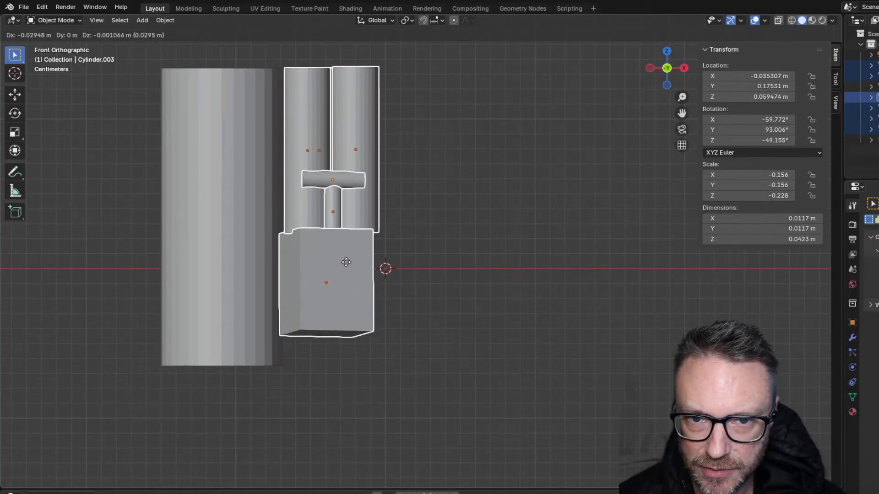
pyautogui.click(346, 262)
pyautogui.moveTo(347, 263); pyautogui.dragTo(197, 254, button='middle')
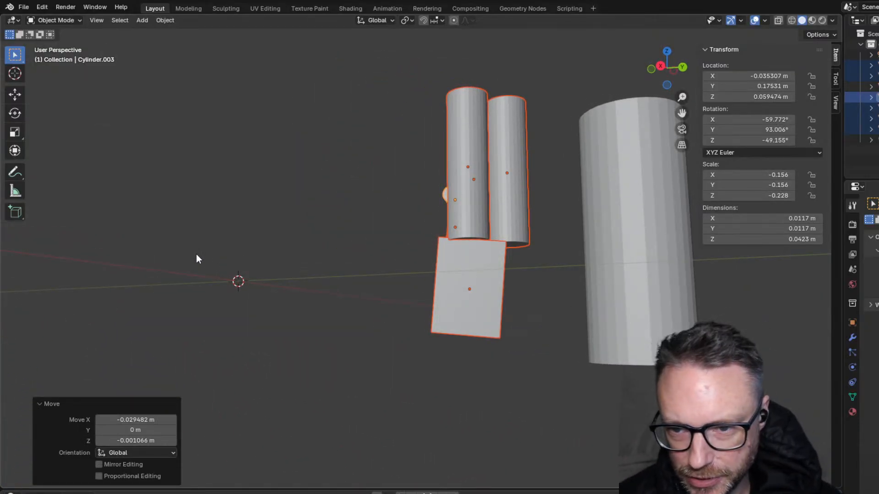
pyautogui.moveTo(196, 255); pyautogui.dragTo(290, 283, button='middle')
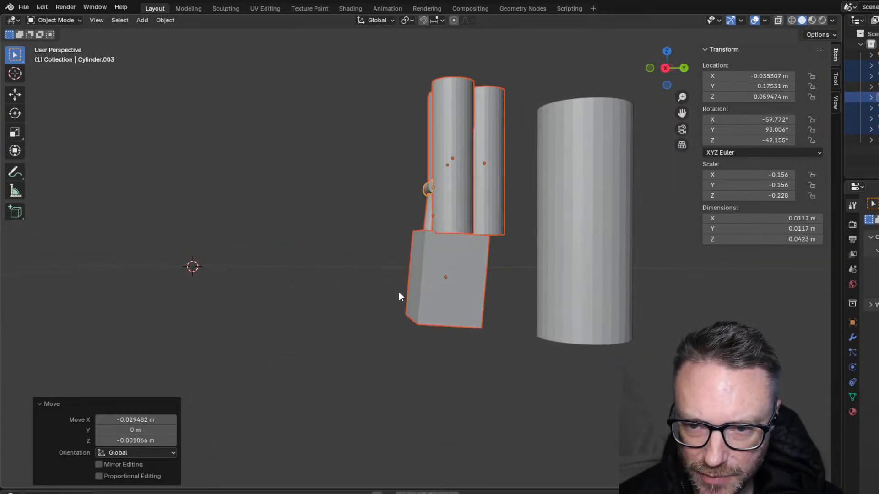
# - Scale the cube down along Y to a depth of about 0.0257 m
pyautogui.click(468, 298)
pyautogui.moveTo(402, 245); pyautogui.dragTo(374, 249, button='middle')
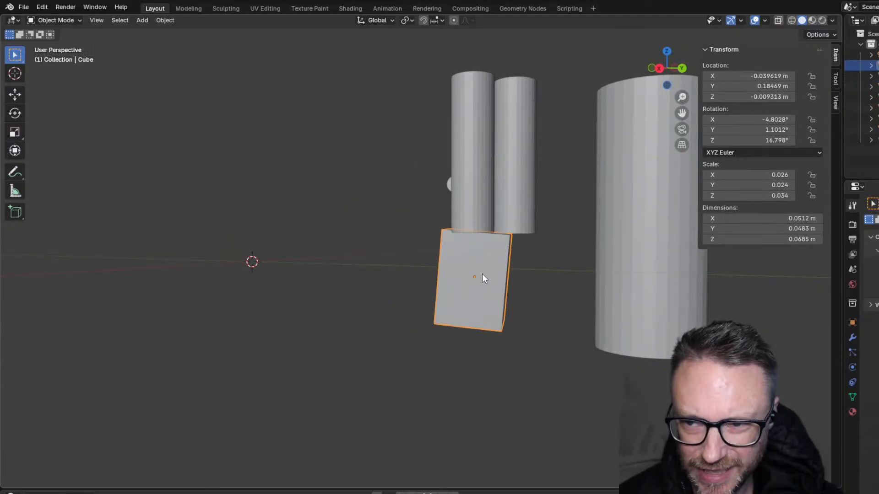
pyautogui.click(15, 132)
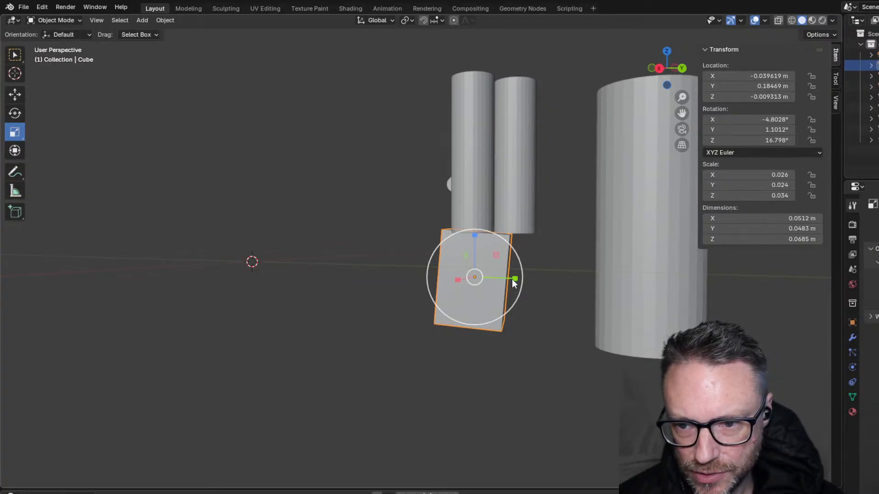
pyautogui.moveTo(512, 279); pyautogui.dragTo(491, 274)
# - Move the thinned cube about 0.0039 m along X, 0.0075 m along negative Y and 0.0008 m down, below the T-shaped pair
pyautogui.press('g')
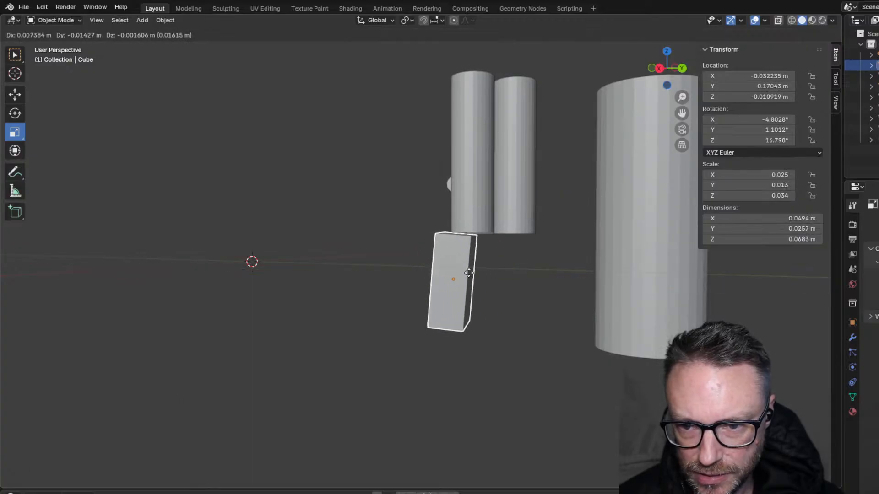
pyautogui.click(468, 274)
pyautogui.moveTo(320, 229)
pyautogui.mouseDown(button='middle')
pyautogui.moveTo(552, 237)
pyautogui.moveTo(440, 247)
pyautogui.moveTo(300, 227)
pyautogui.moveTo(329, 232)
pyautogui.mouseUp(button='middle')
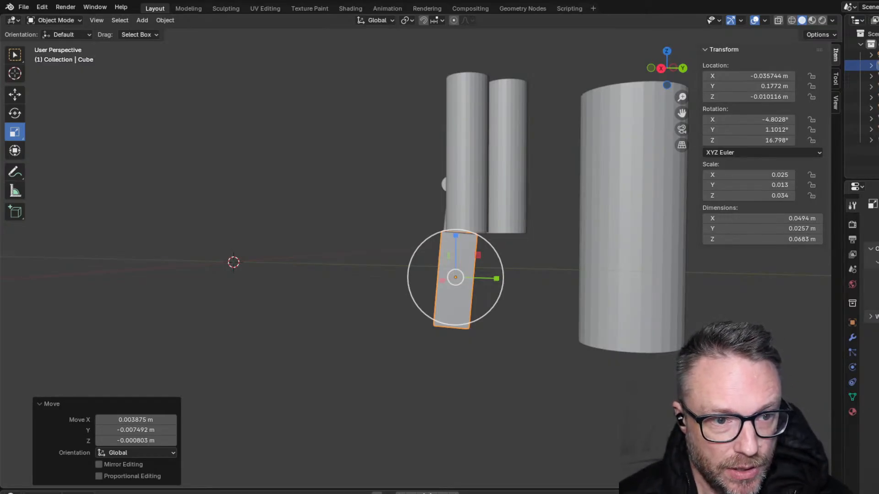
pyautogui.scroll(-2, 421, 254)
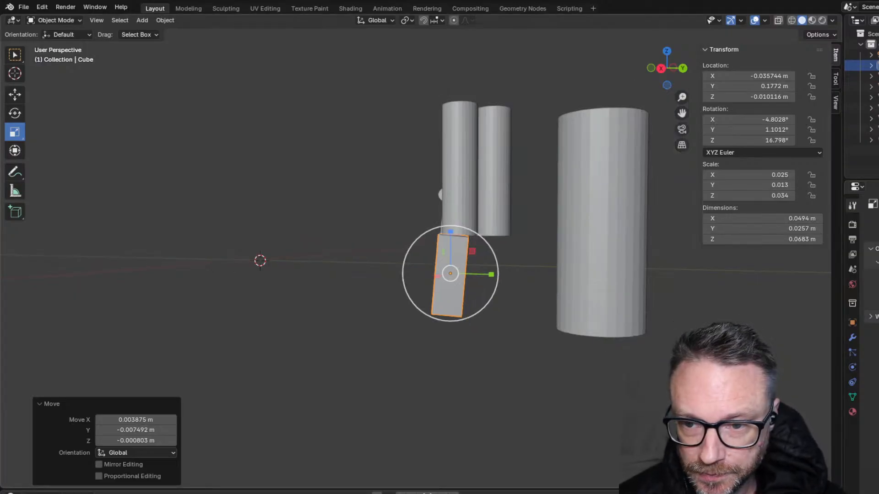
pyautogui.scroll(3, 421, 254)
pyautogui.moveTo(321, 156); pyautogui.dragTo(288, 148, button='middle')
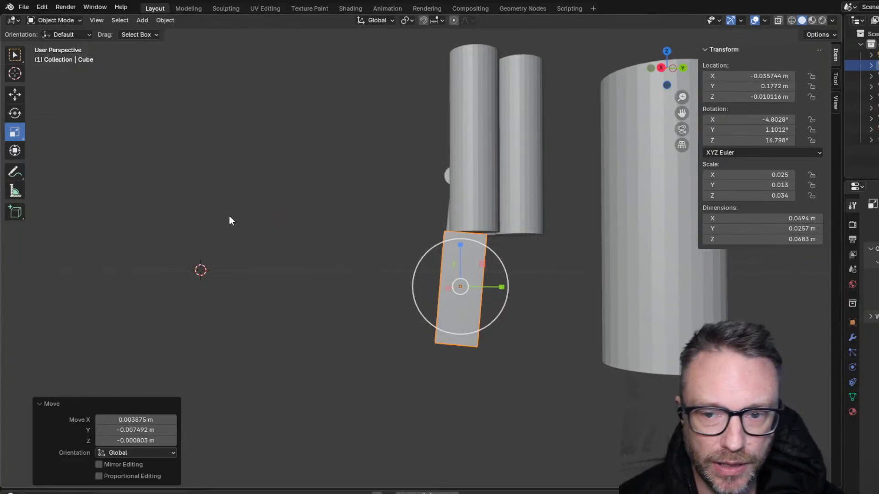
pyautogui.press('r')
pyautogui.press('Escape')
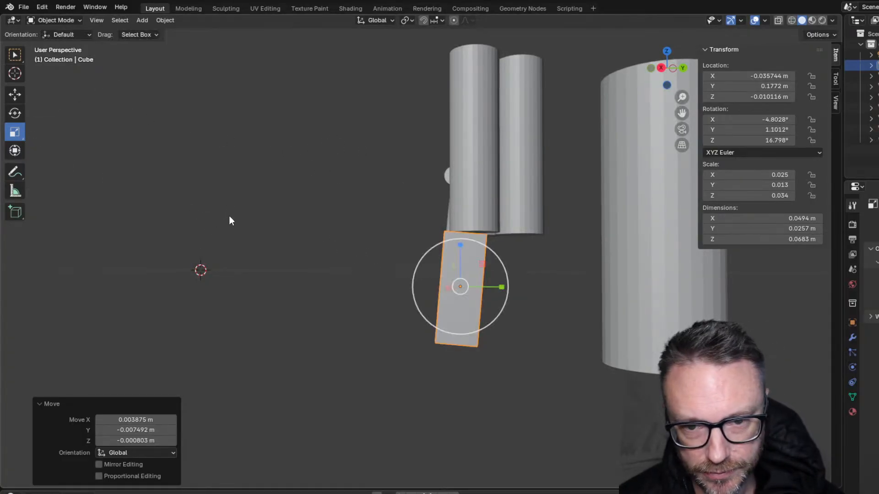
# - Add an ico sphere with 2 subdivisions and a 1 m radius, and scale it uniformly by about 0.078
pyautogui.hotkey('shift', 'a')
pyautogui.moveTo(212, 209)
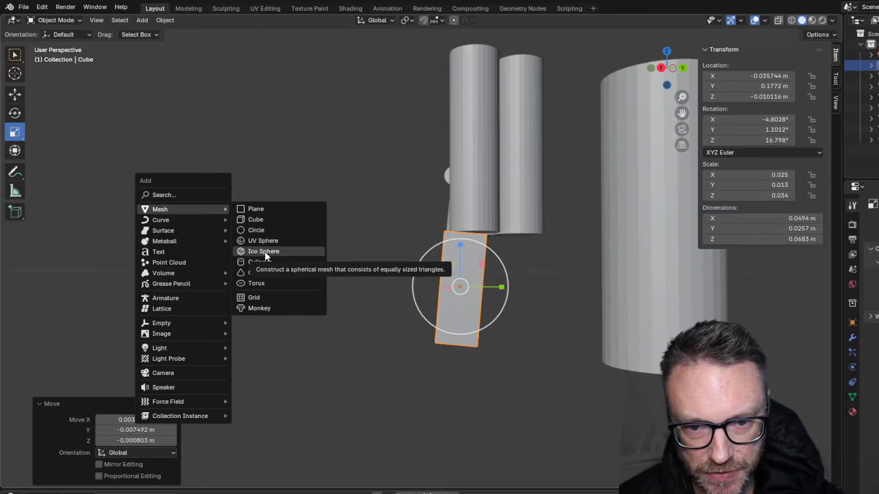
pyautogui.click(301, 252)
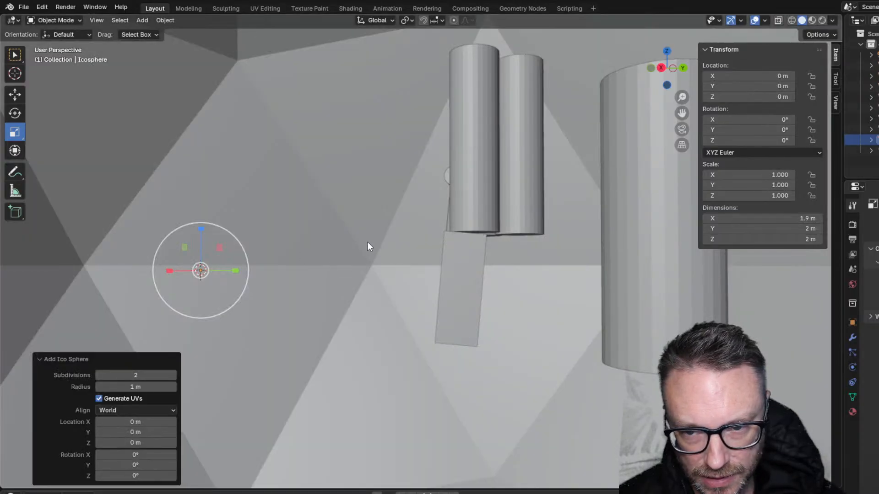
pyautogui.scroll(-10, 370, 249)
pyautogui.press('s')
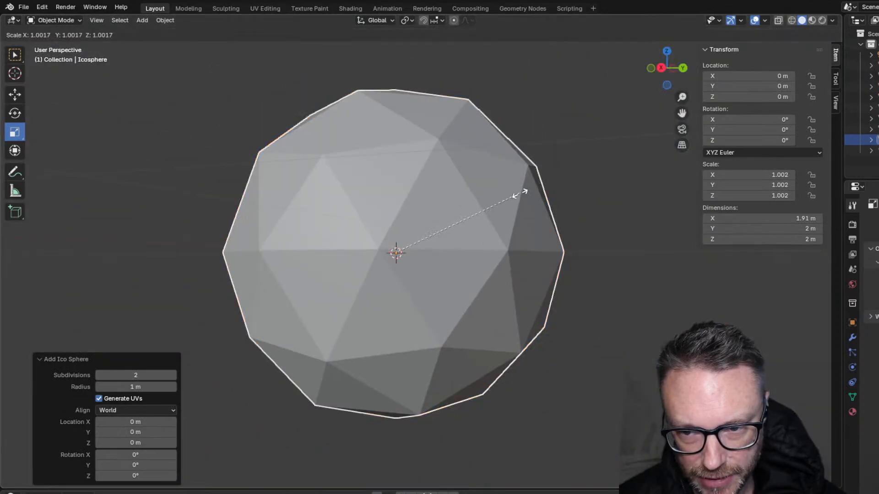
pyautogui.click(404, 259)
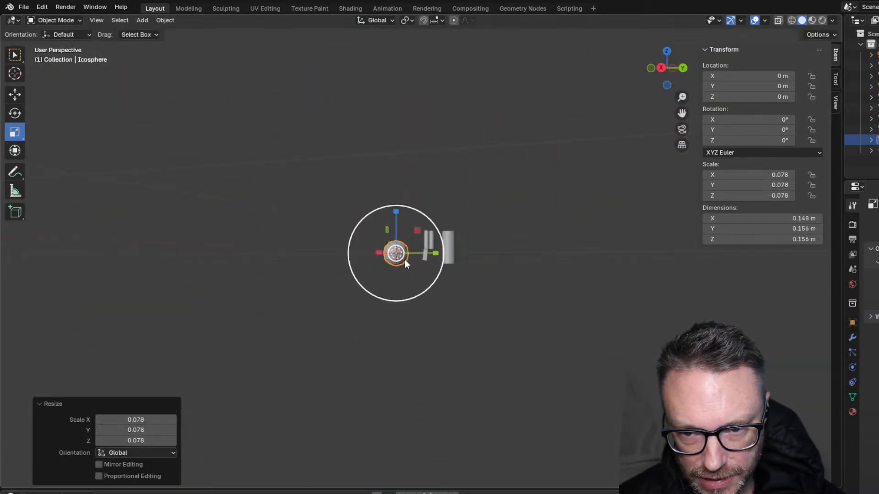
pyautogui.scroll(5, 408, 263)
pyautogui.scroll(3, 408, 264)
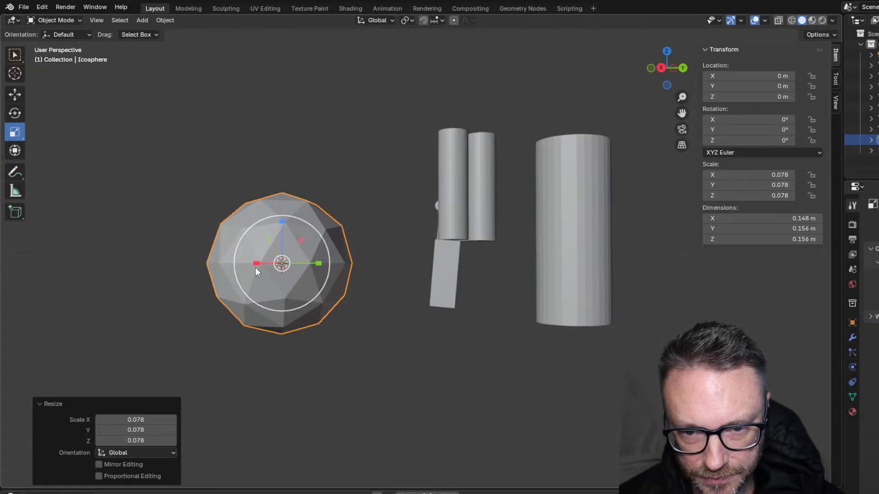
# - Move the ico sphere about 0.0793 m along negative X, 0.217 m along Y and 0.0135 m down, and scale it by about 0.739
pyautogui.press('g')
pyautogui.click(465, 279)
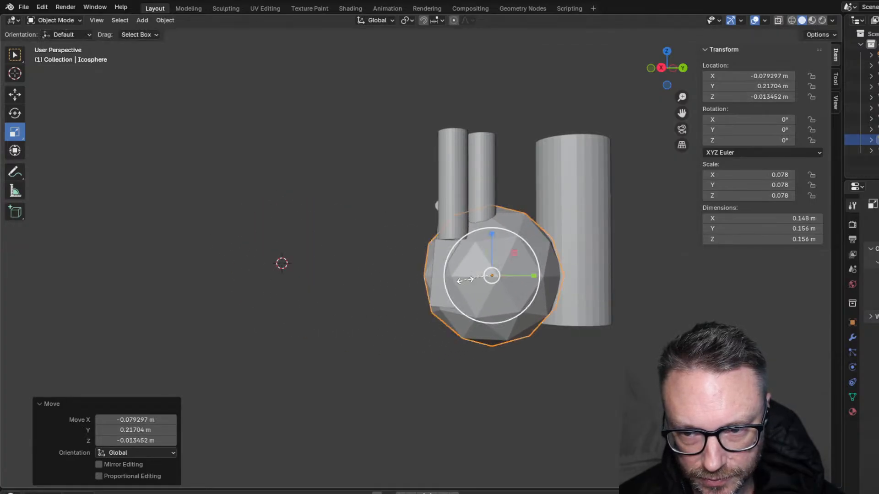
pyautogui.press('s')
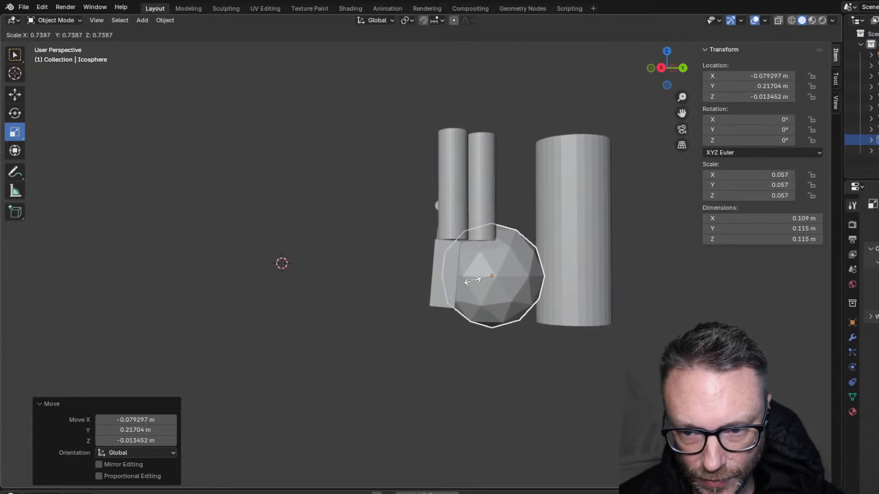
pyautogui.click(473, 277)
# - Shift the ico sphere about 0.0332 m along X and 0.0071 m along Y behind the cube, and scale it by about 0.768
pyautogui.moveTo(369, 258); pyautogui.dragTo(490, 286, button='middle')
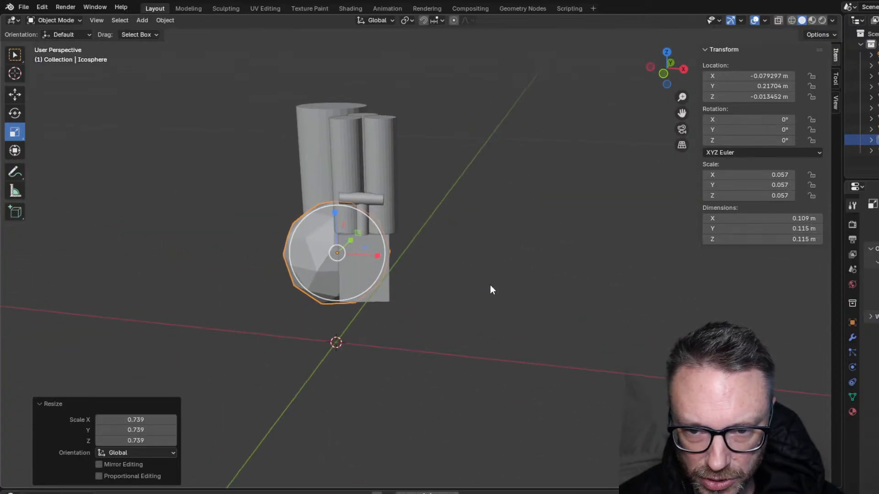
pyautogui.press('g')
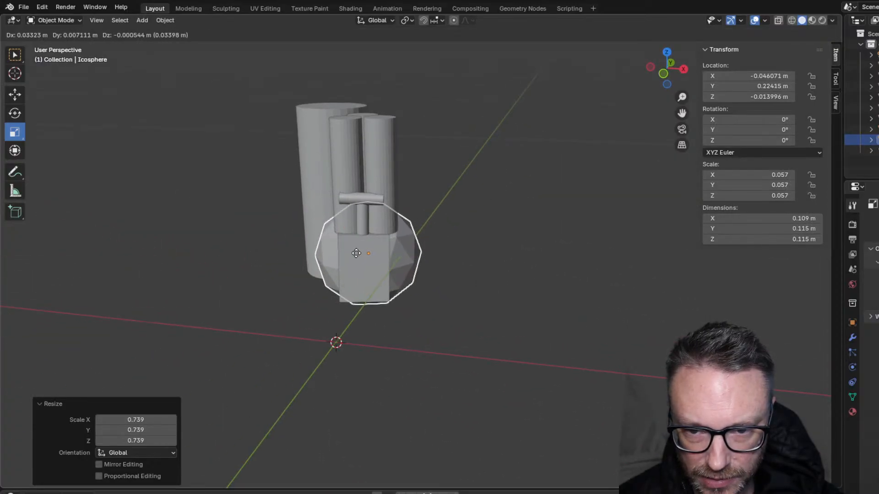
pyautogui.click(356, 254)
pyautogui.moveTo(357, 254); pyautogui.dragTo(315, 223, button='middle')
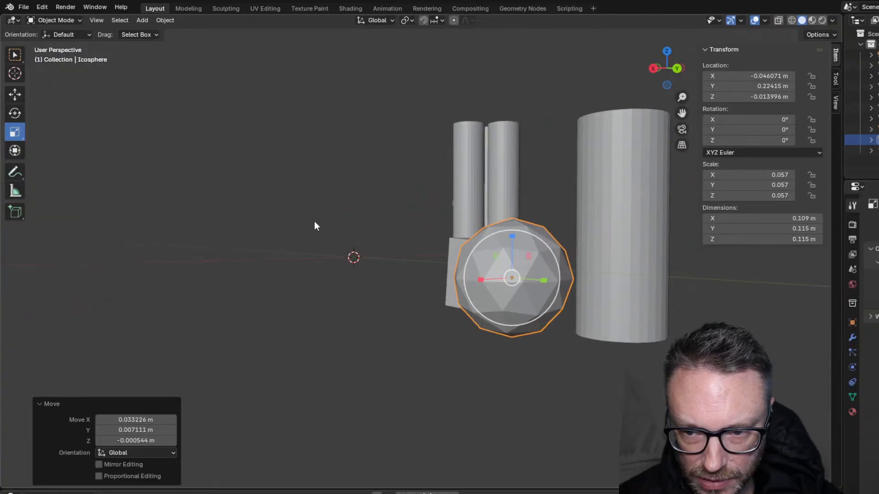
pyautogui.press('s')
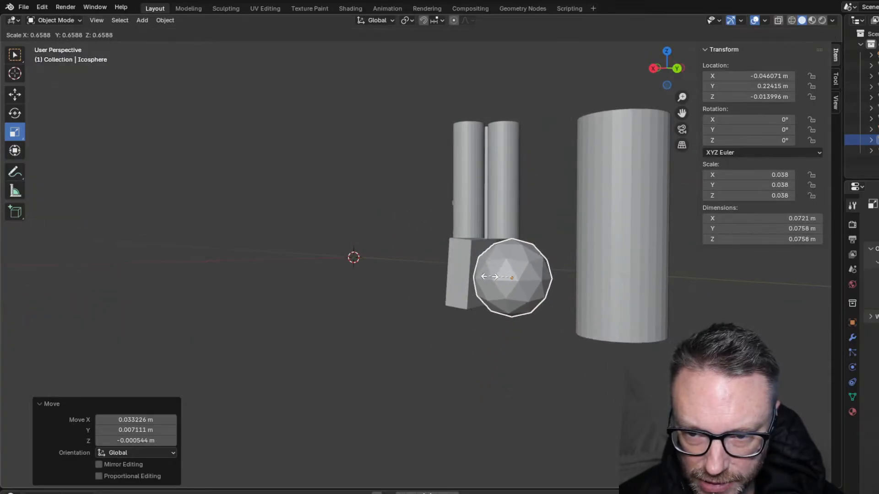
pyautogui.click(485, 278)
# - Move the ico sphere about 0.0169 m along X, 0.0125 m along negative Y and 0.001 m up, and scale it by about 1.025
pyautogui.press('g')
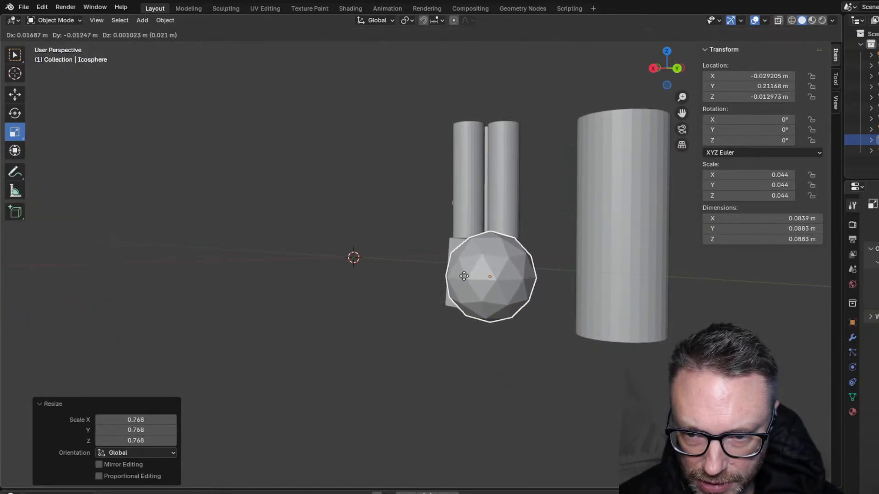
pyautogui.click(423, 276)
pyautogui.moveTo(423, 277); pyautogui.dragTo(585, 284, button='middle')
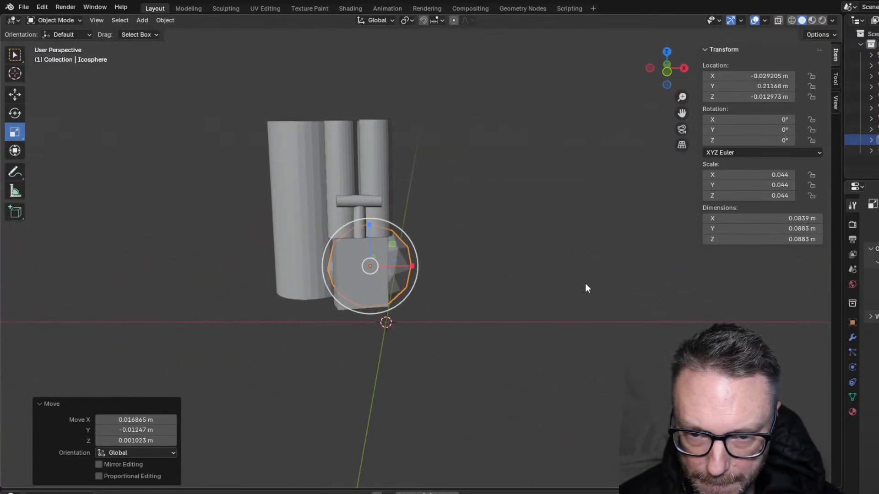
pyautogui.press('s')
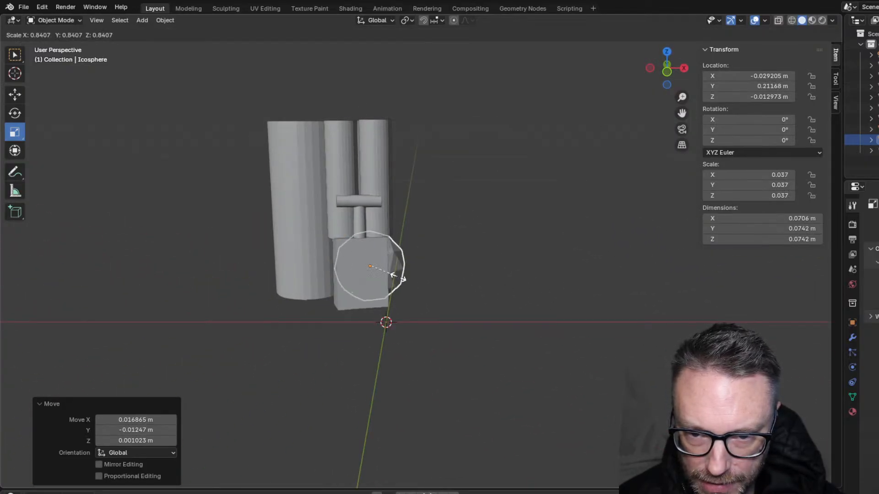
pyautogui.click(402, 278)
# - Reposition the ico sphere beneath the slim cylinders, working from a view above and behind the assembly
pyautogui.moveTo(402, 278); pyautogui.dragTo(187, 331, button='middle')
pyautogui.press('g')
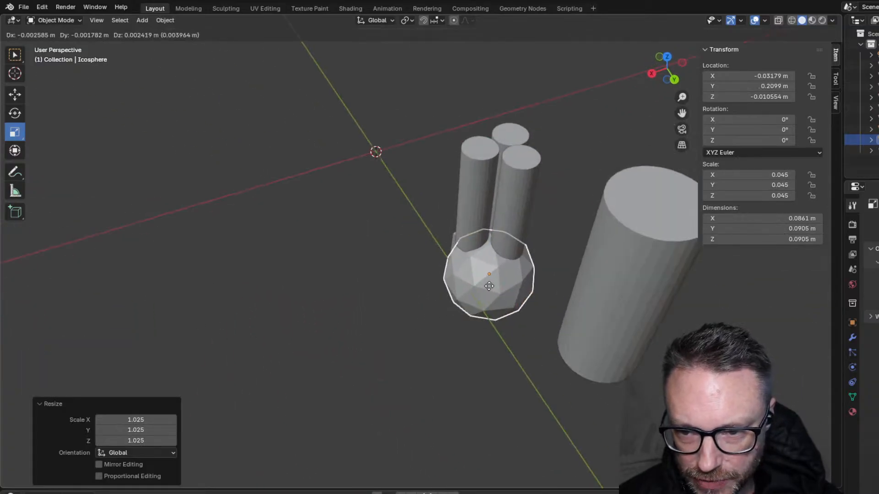
pyautogui.click(490, 287)
# - Nudge the rear slim cylinder about 0.0028 m along X, 0.0004 m along Y and 0.0004 m up toward the other two
pyautogui.moveTo(284, 255); pyautogui.dragTo(665, 301, button='middle')
pyautogui.click(422, 353)
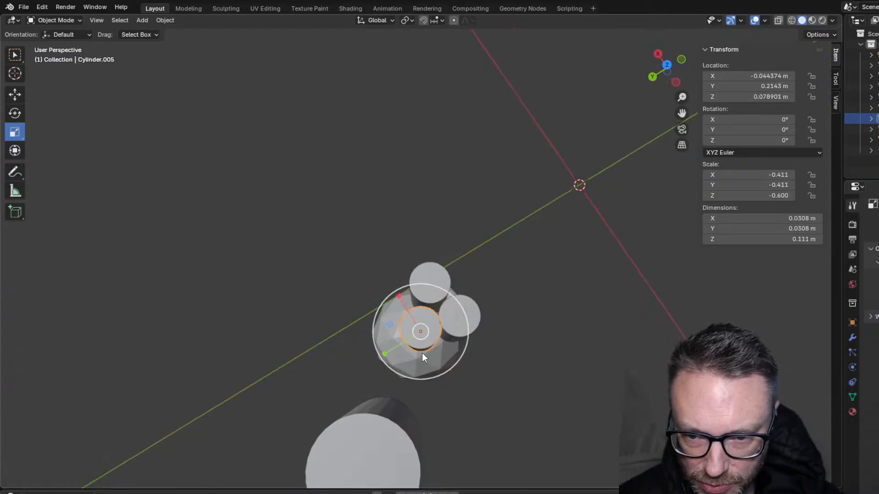
pyautogui.press('g')
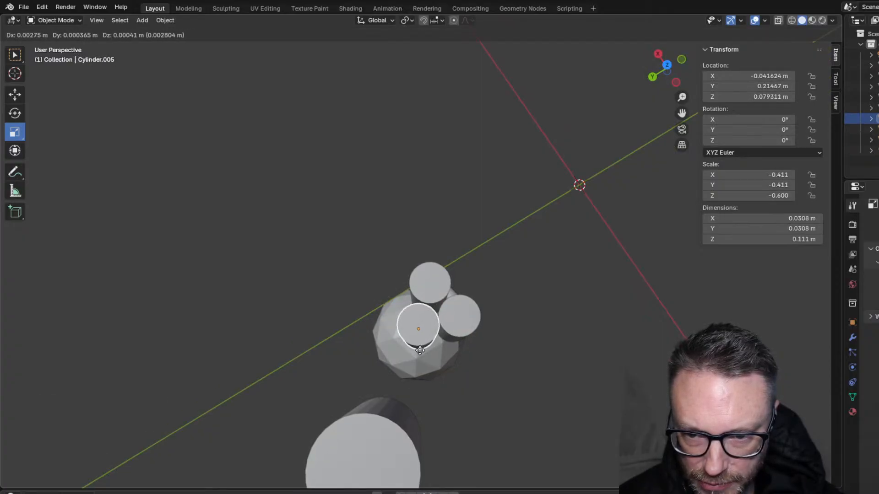
pyautogui.click(420, 351)
pyautogui.scroll(3, 420, 352)
# - Move the ico sphere about 0.0019 m along X, 0.0116 m along negative Y and 0.0027 m down into the back of the cube
pyautogui.moveTo(419, 353); pyautogui.dragTo(361, 248, button='middle')
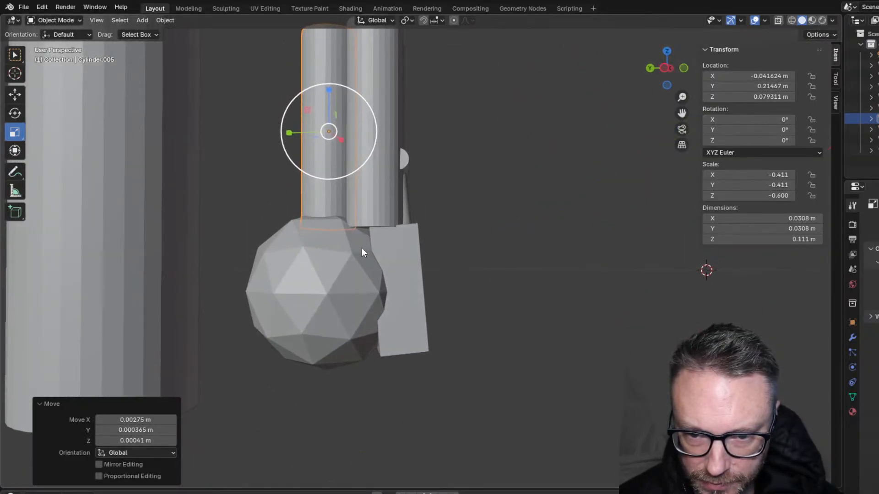
pyautogui.click(359, 306)
pyautogui.press('g')
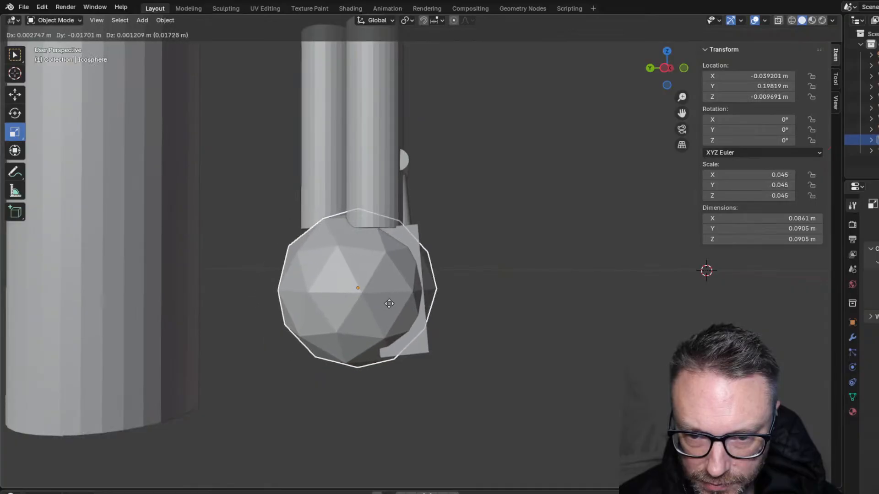
pyautogui.click(380, 313)
pyautogui.scroll(-2, 380, 314)
pyautogui.scroll(-2, 380, 313)
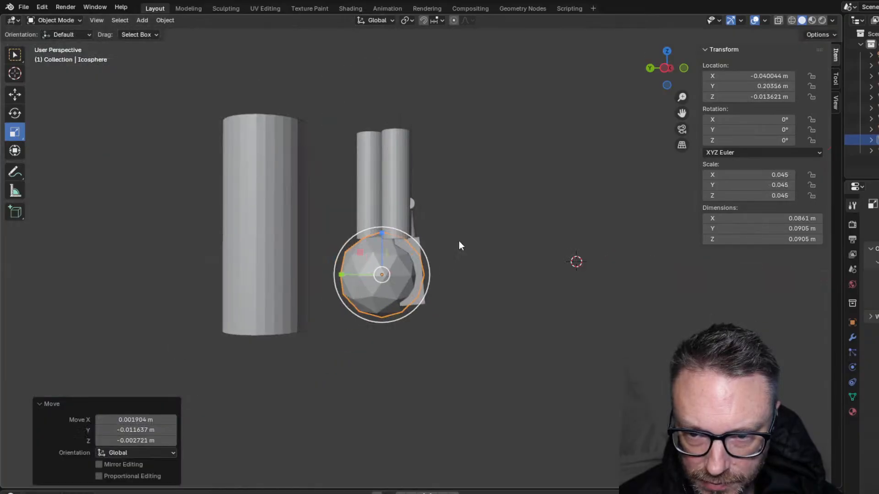
# - Lower the ico sphere about 0.0067 m beneath the slim cylinders, working in the left orthographic view
pyautogui.click(664, 70)
pyautogui.scroll(5, 473, 234)
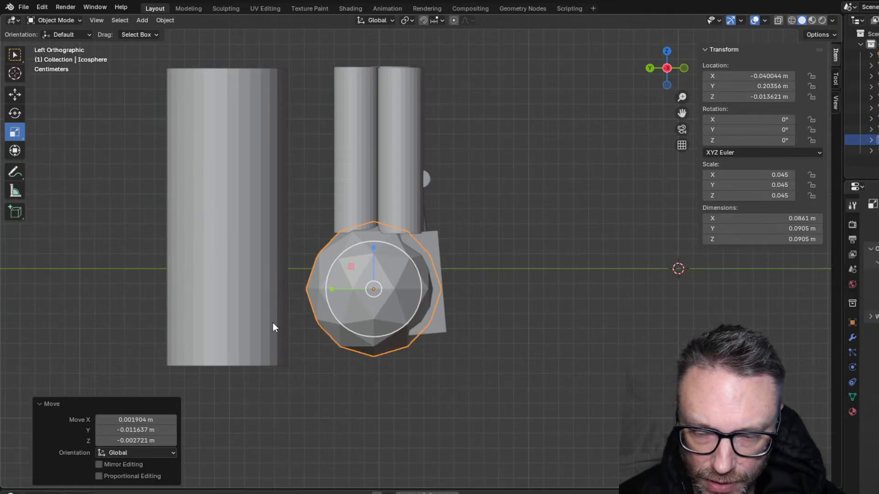
pyautogui.press('g')
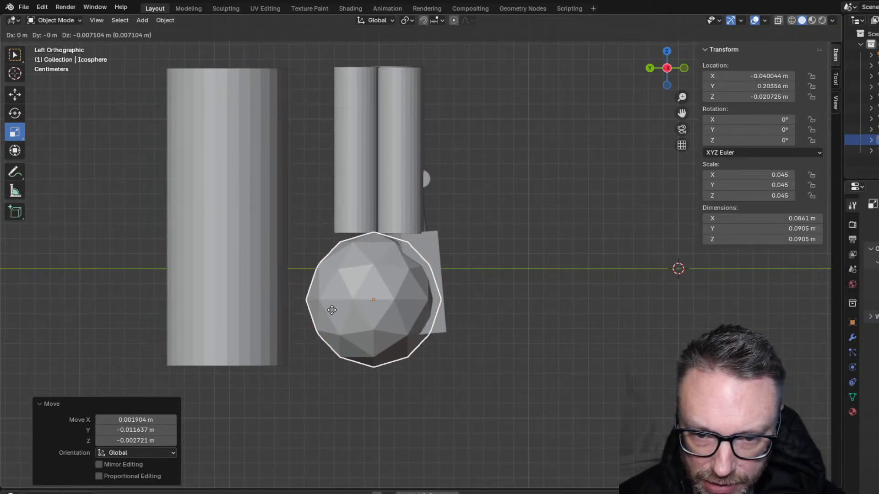
pyautogui.click(332, 310)
# - Enlarge the ico sphere by about 1.191 and shift it about 0.0036 m along Y and 0.0007 m up
pyautogui.press('s')
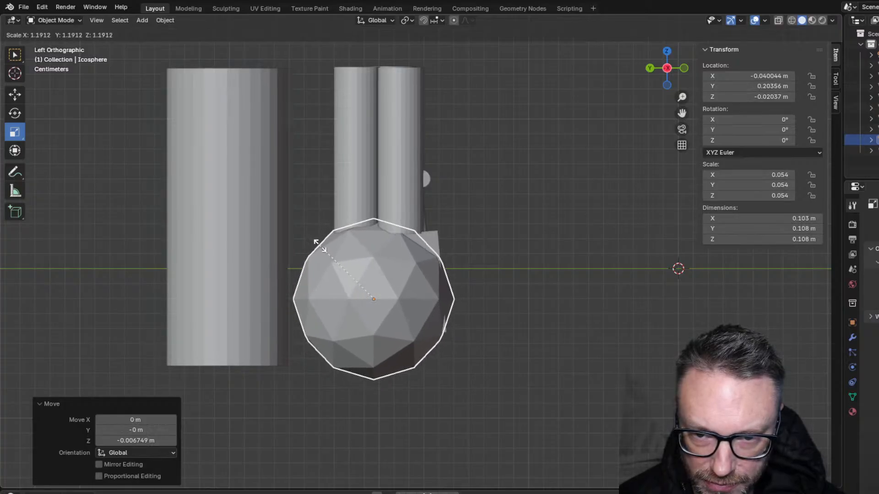
pyautogui.click(318, 245)
pyautogui.press('g')
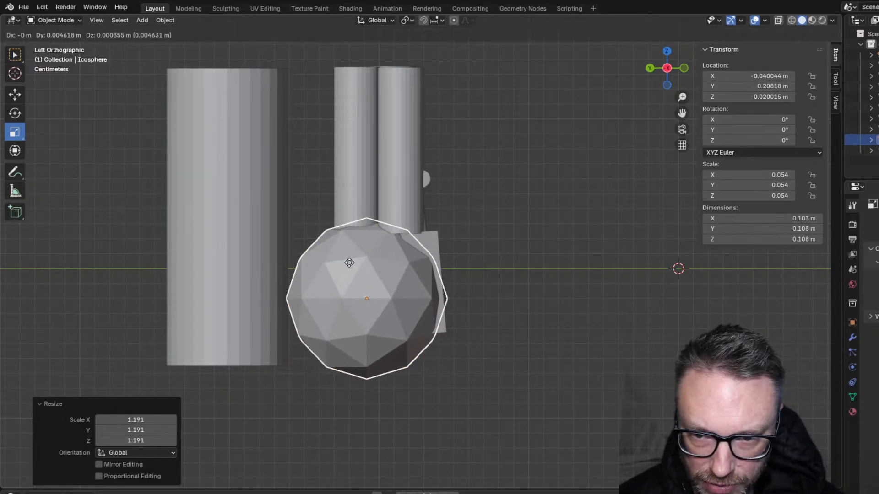
pyautogui.click(350, 263)
# - From the right orthographic view, scale the ico sphere by about 0.786 and move it about 0.0043 m along Y and 0.0032 m up
pyautogui.moveTo(350, 262); pyautogui.dragTo(856, 245, button='middle')
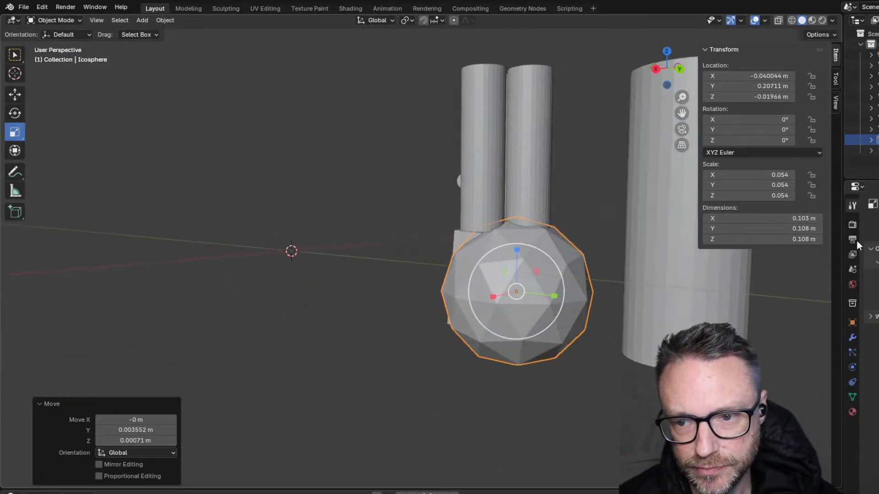
pyautogui.click(654, 70)
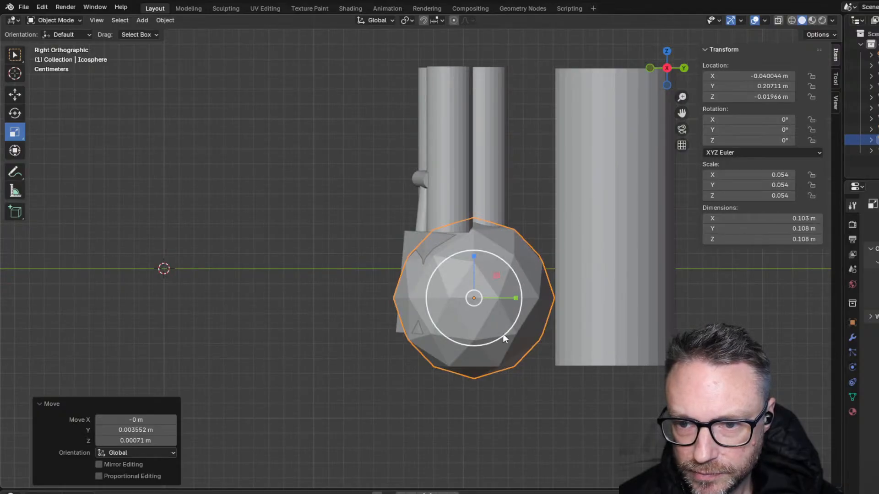
pyautogui.moveTo(503, 334); pyautogui.dragTo(489, 312)
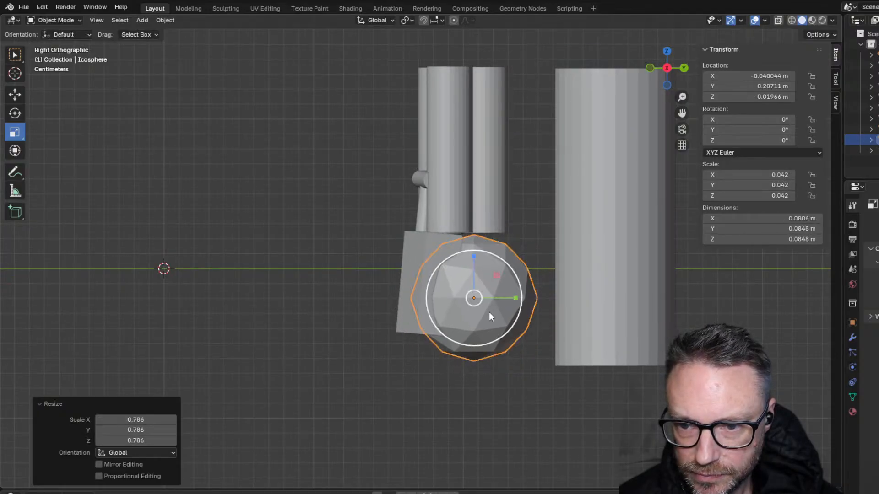
pyautogui.press('g')
pyautogui.click(496, 308)
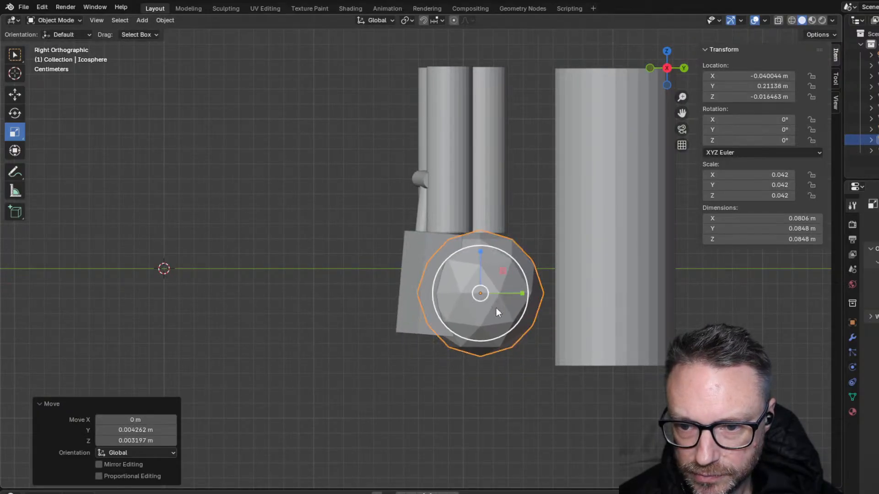
# - Scale the ico sphere by about 0.927 along Y and Z, and enlarge it uniformly by about 1.224
pyautogui.moveTo(495, 309); pyautogui.dragTo(500, 269)
pyautogui.press('s')
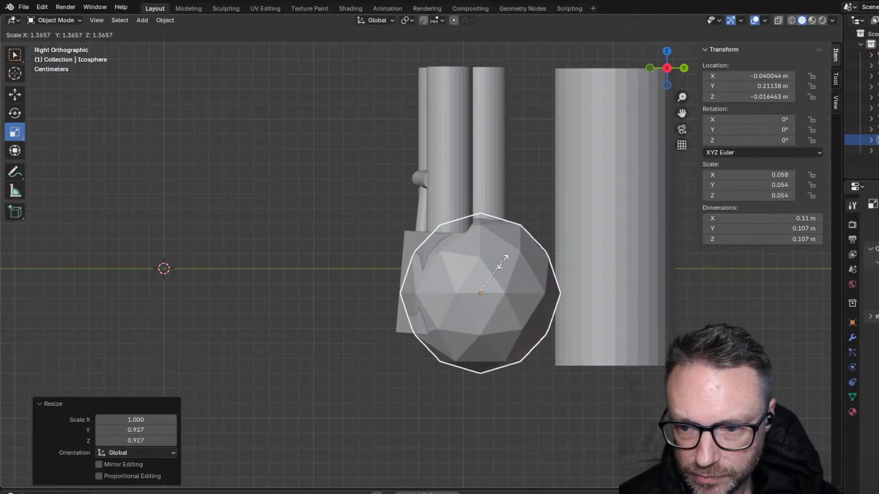
pyautogui.click(504, 261)
# - Try to lower the cube together with the two small cylinders above it, and undo that move
pyautogui.moveTo(306, 222); pyautogui.dragTo(325, 208, button='middle')
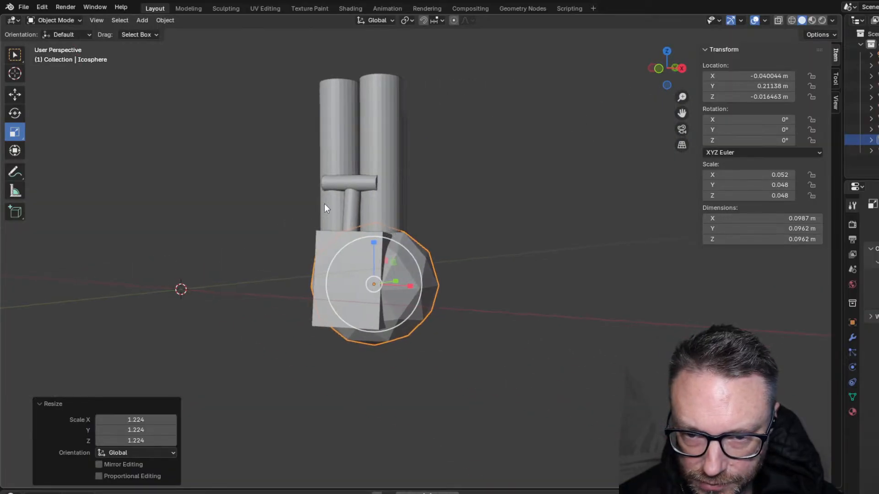
pyautogui.click(346, 184)
pyautogui.moveTo(322, 263); pyautogui.dragTo(295, 267, button='middle')
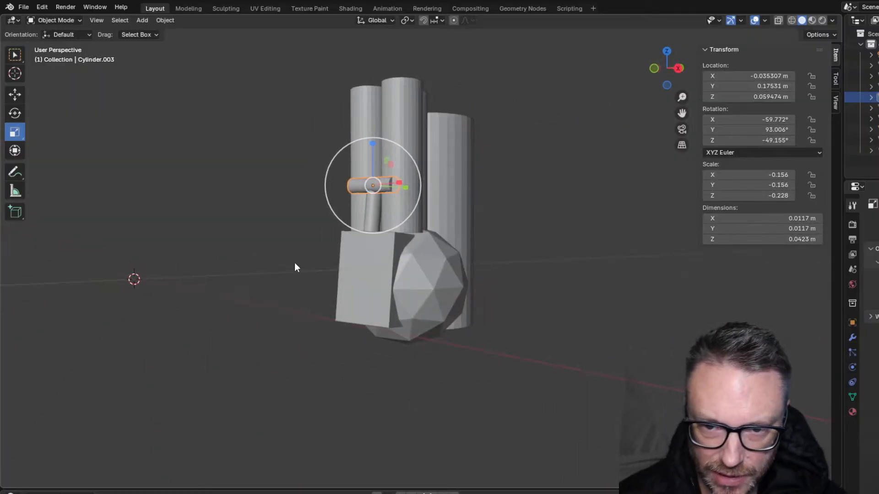
pyautogui.keyDown('shift'); pyautogui.click(371, 213); pyautogui.keyUp('shift')
pyautogui.keyDown('shift'); pyautogui.click(375, 270); pyautogui.keyUp('shift')
pyautogui.moveTo(375, 269)
pyautogui.mouseDown(button='middle')
pyautogui.moveTo(344, 275)
pyautogui.moveTo(380, 270)
pyautogui.mouseUp(button='middle')
pyautogui.click(666, 70)
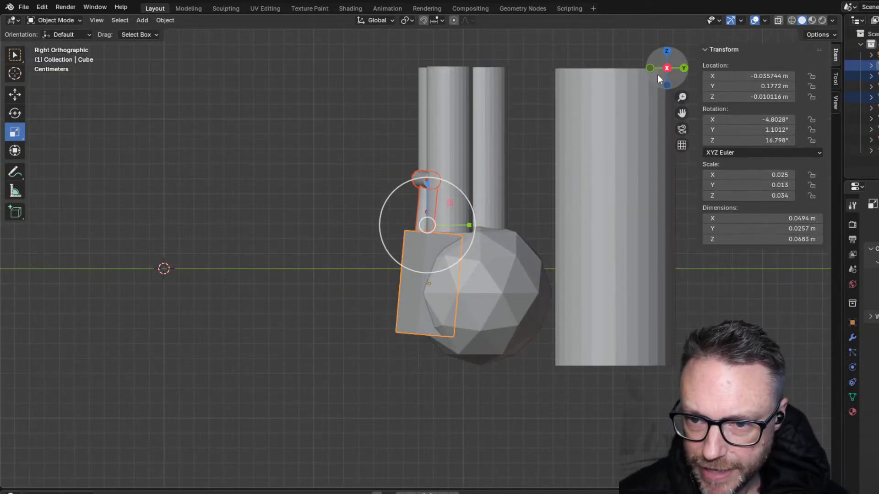
pyautogui.press('g')
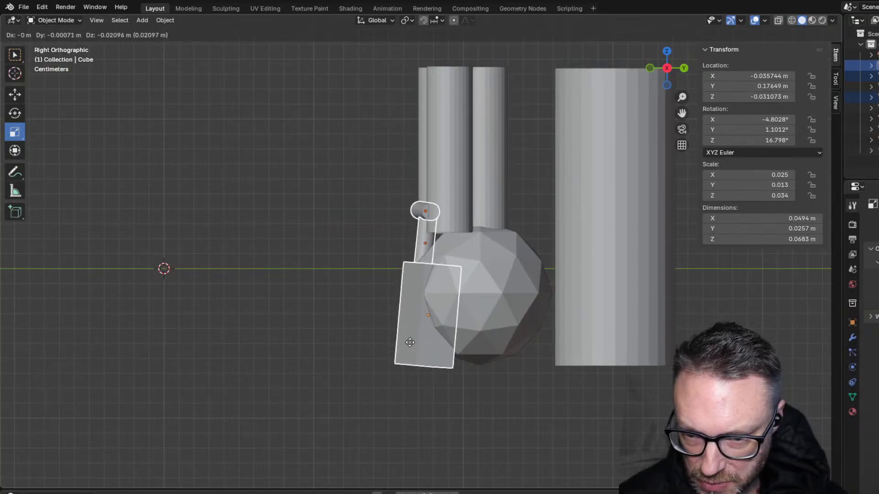
pyautogui.click(410, 333)
pyautogui.moveTo(348, 274); pyautogui.dragTo(392, 251, button='middle')
pyautogui.hotkey('ctrl', 'z')
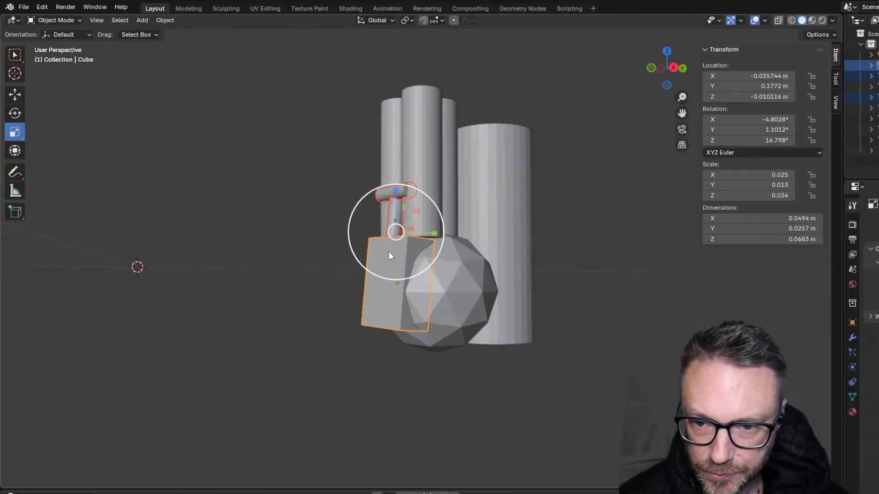
# - Move the slim cylinders, small cylinders, cube and ico sphere together about 0.0018 m along Y and 0.0149 m down, leaving out the large cylinder
pyautogui.click(229, 282)
pyautogui.moveTo(218, 282); pyautogui.dragTo(179, 267, button='middle')
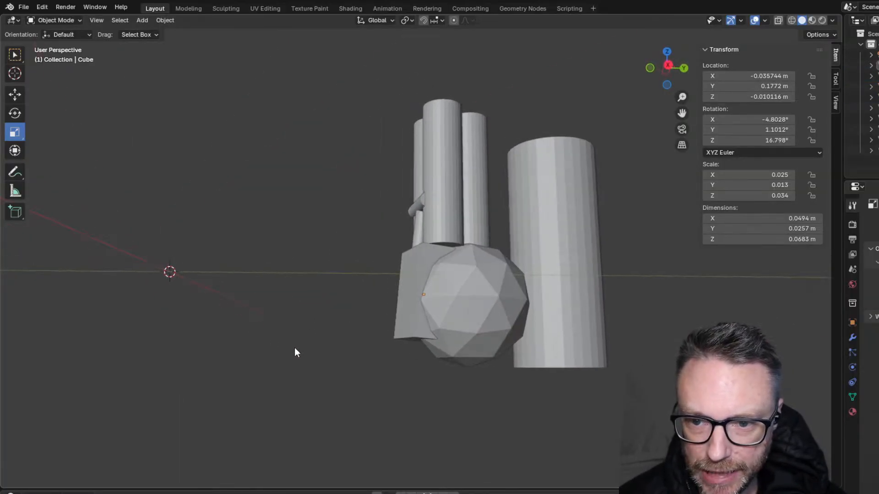
pyautogui.moveTo(295, 349); pyautogui.dragTo(321, 345, button='middle')
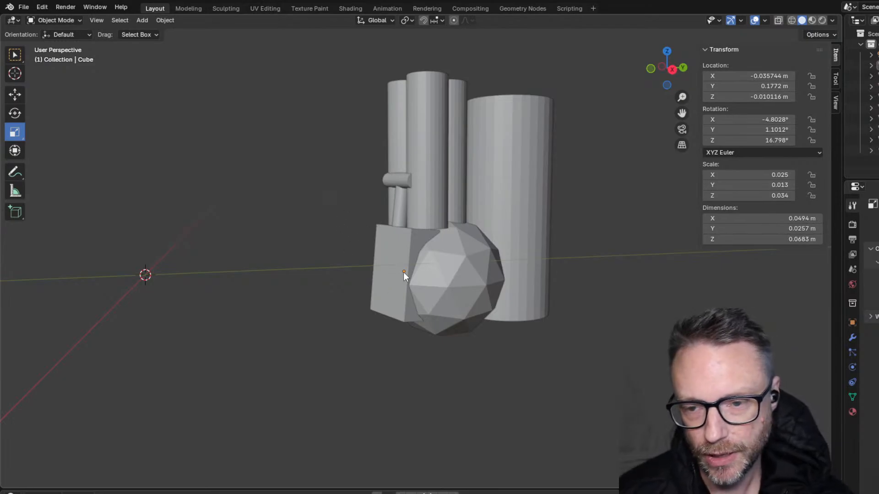
pyautogui.click(451, 290)
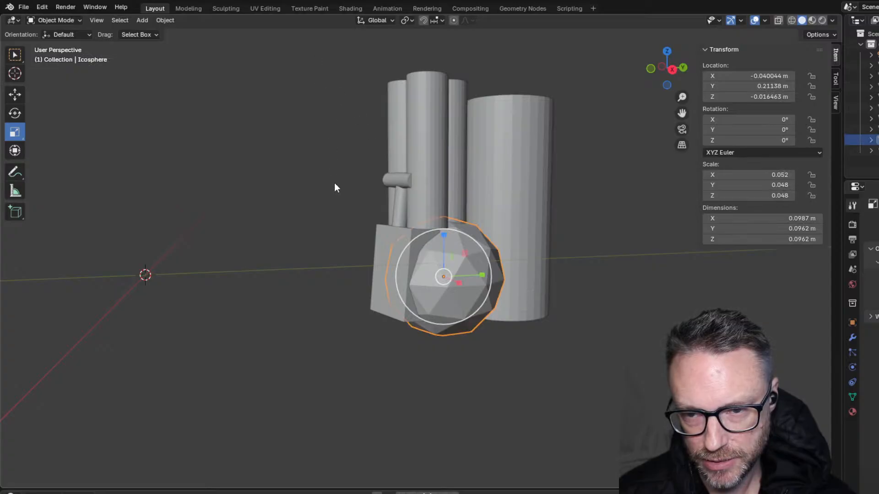
pyautogui.moveTo(360, 88); pyautogui.dragTo(464, 335)
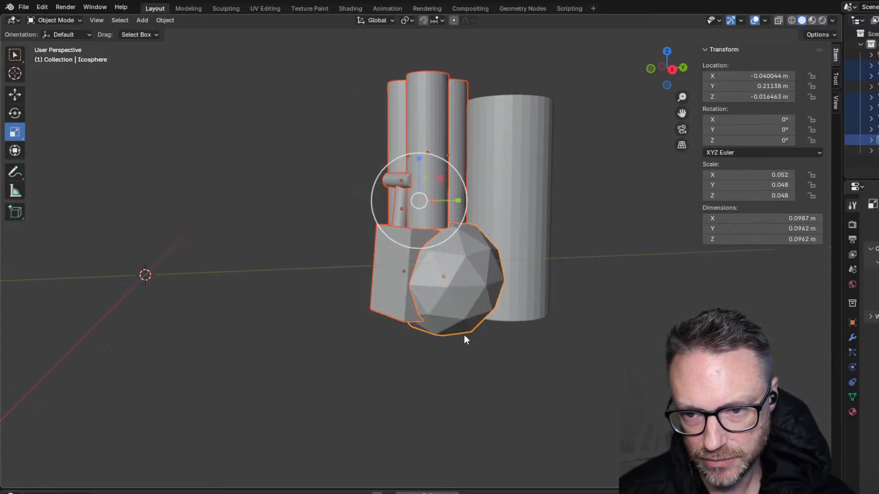
pyautogui.click(671, 71)
pyautogui.press('g')
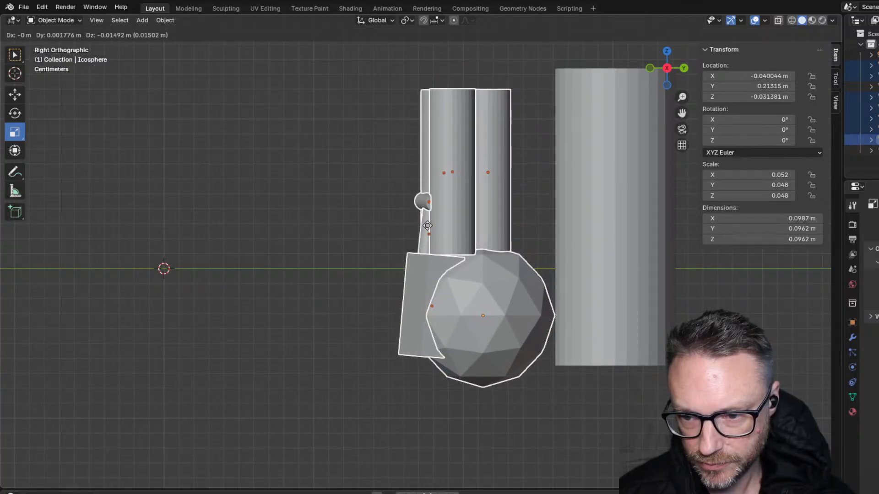
pyautogui.click(427, 226)
pyautogui.click(465, 115)
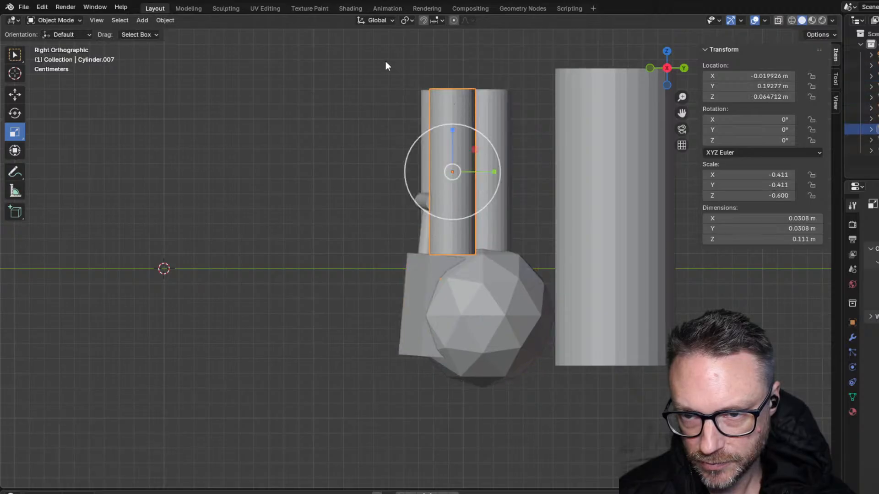
pyautogui.press('s')
pyautogui.press('y')
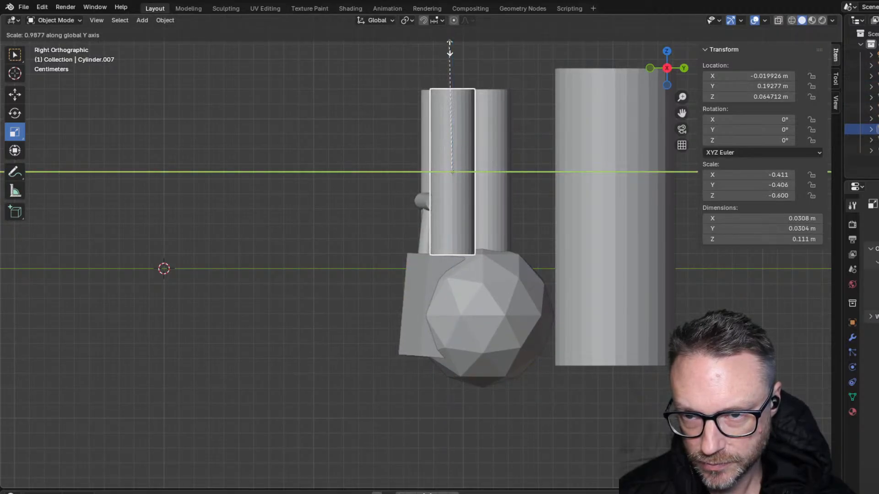
pyautogui.press('Escape')
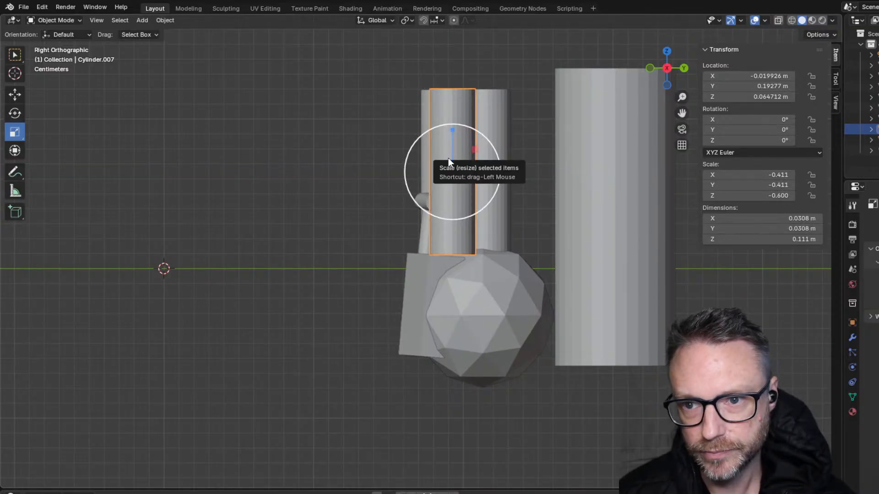
# - Try to raise the slim cylinder on the positive X side about 0.0149 m along Z, and undo that move
pyautogui.moveTo(355, 149); pyautogui.dragTo(356, 153, button='middle')
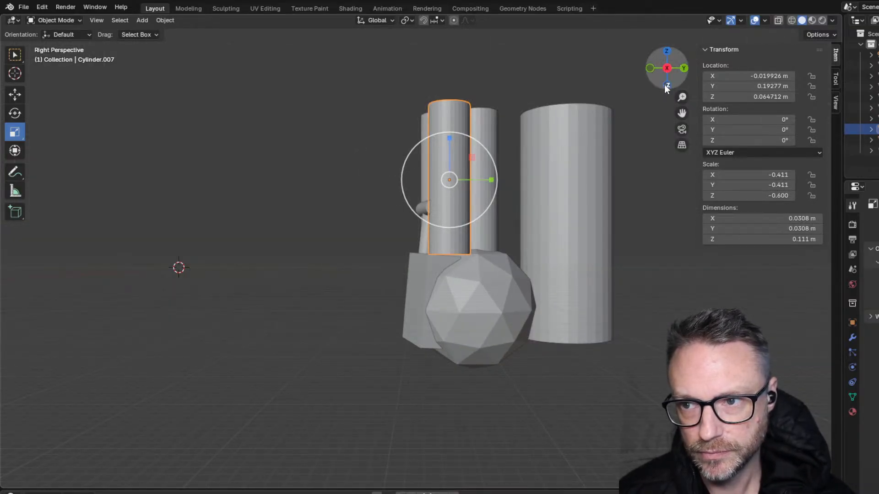
pyautogui.click(666, 69)
pyautogui.press('g')
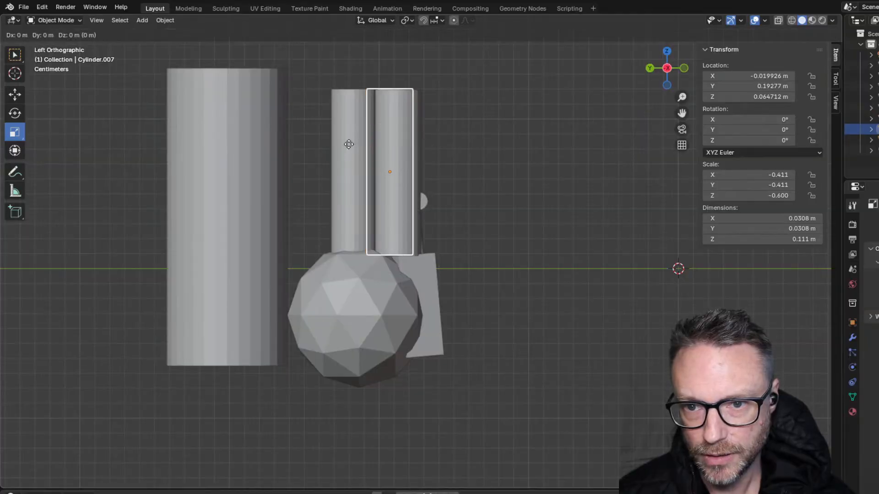
pyautogui.press('z')
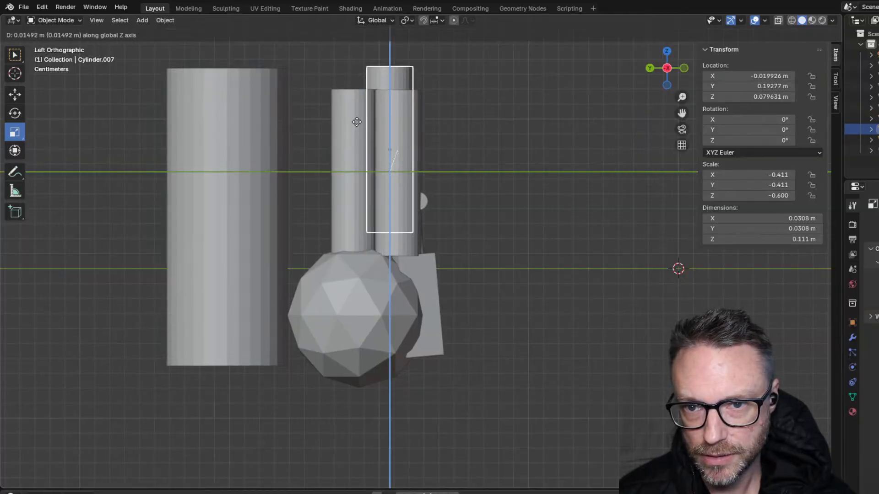
pyautogui.click(357, 122)
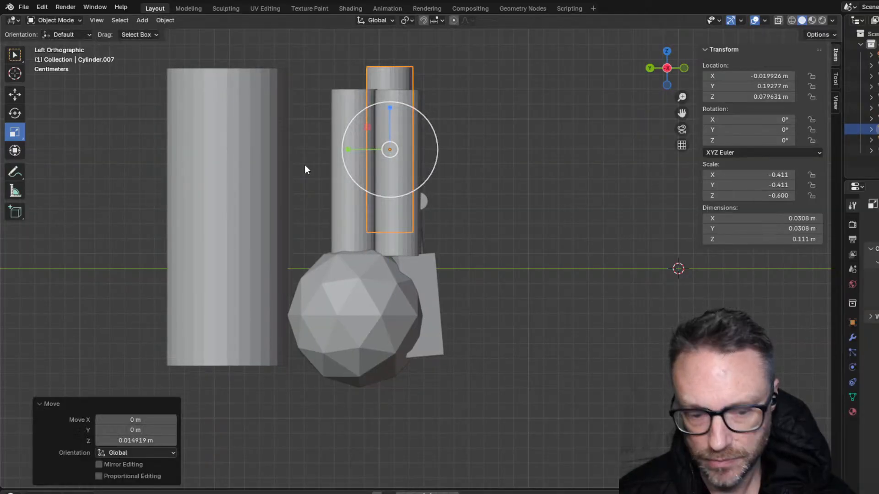
pyautogui.hotkey('ctrl', 'z')
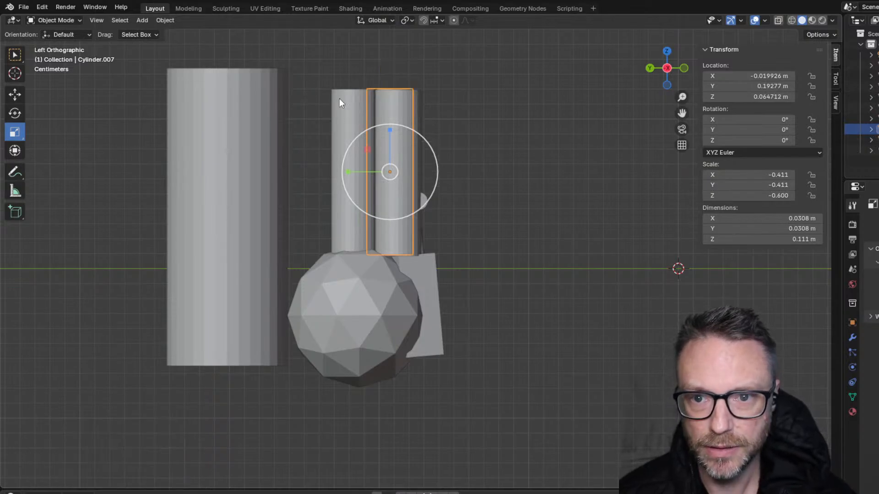
# - Try to lengthen each of the three slim cylinders along Z by a factor of about 1.2, and inspect the assembly from several sides
pyautogui.moveTo(389, 136)
pyautogui.mouseDown()
pyautogui.moveTo(389, 120)
pyautogui.moveTo(381, 124)
pyautogui.mouseUp()
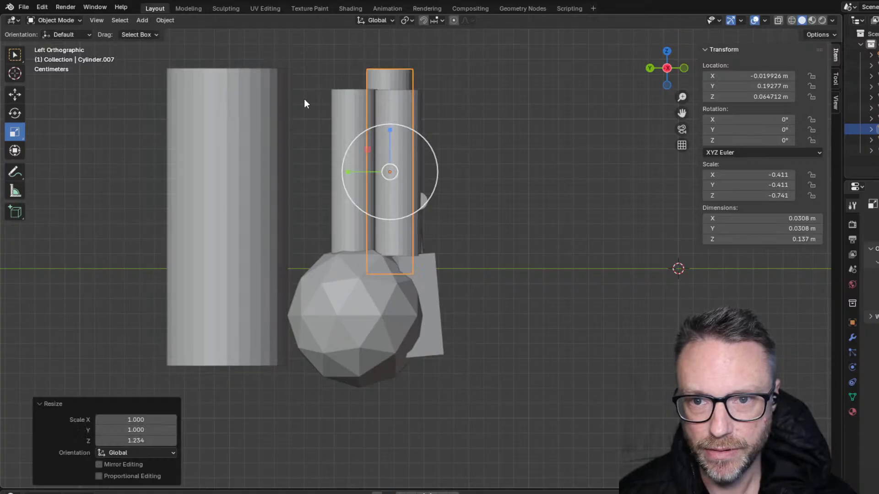
pyautogui.click(345, 128)
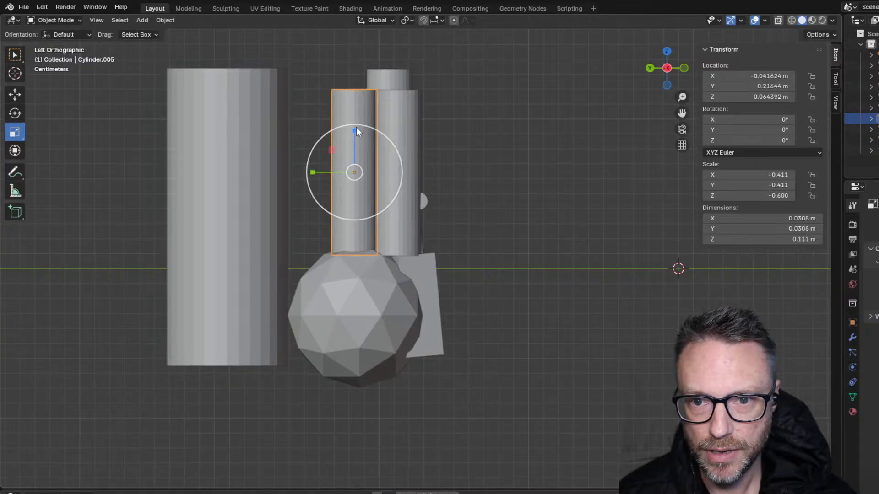
pyautogui.moveTo(352, 130); pyautogui.dragTo(394, 122)
pyautogui.click(402, 126)
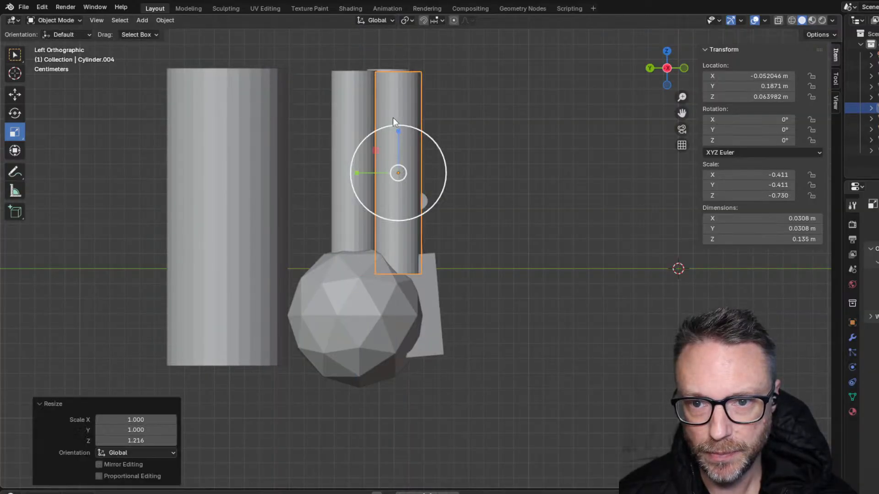
pyautogui.click(477, 171)
pyautogui.moveTo(477, 171); pyautogui.dragTo(324, 180, button='middle')
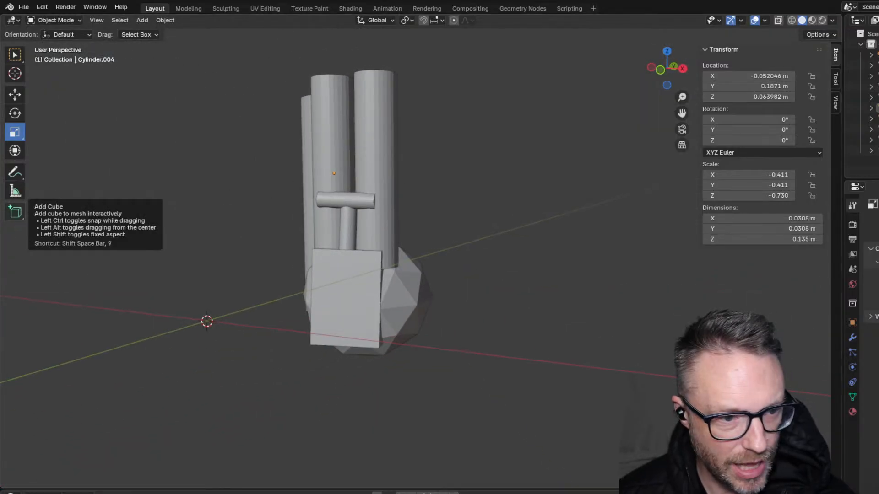
pyautogui.moveTo(314, 199); pyautogui.dragTo(307, 219, button='middle')
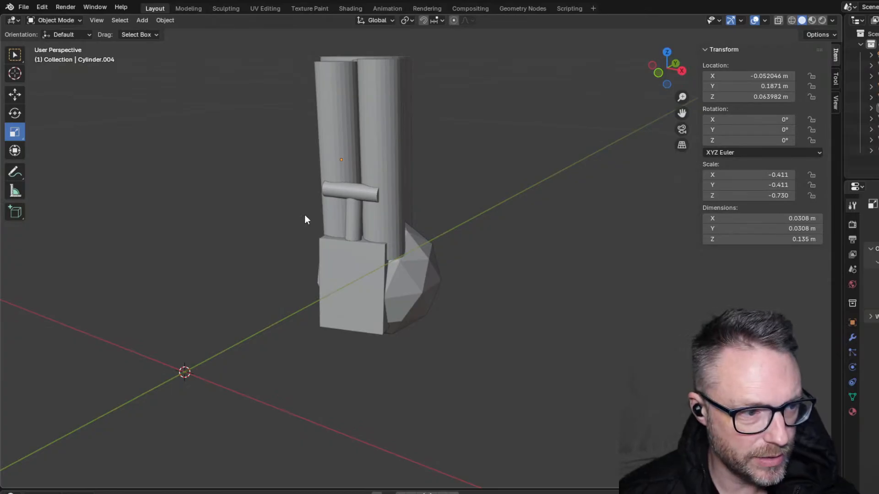
pyautogui.moveTo(270, 154); pyautogui.dragTo(132, 139, button='middle')
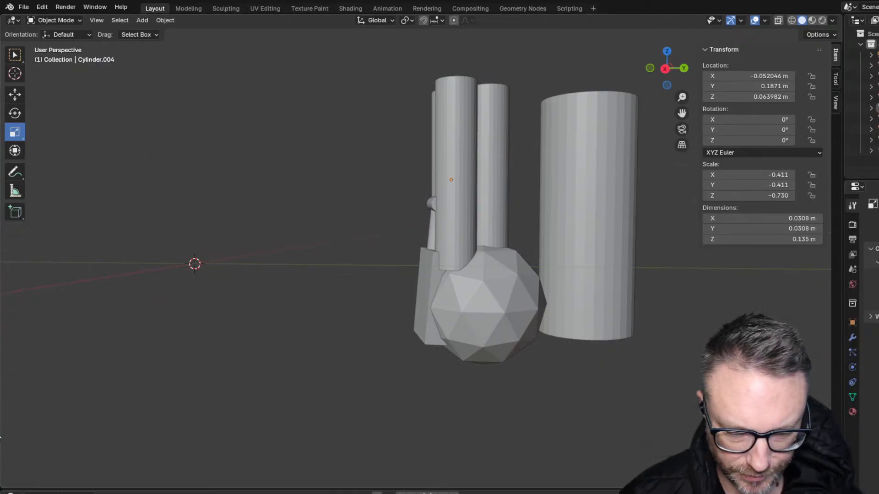
# - Undo the lengthening of the three slim cylinders
pyautogui.hotkey('ctrl', 'z')
pyautogui.hotkey('ctrl', 'z')
pyautogui.hotkey('ctrl', 'z')
pyautogui.hotkey('ctrl', 'z')
pyautogui.hotkey('ctrl', 'z')
pyautogui.hotkey('ctrl', 'z')
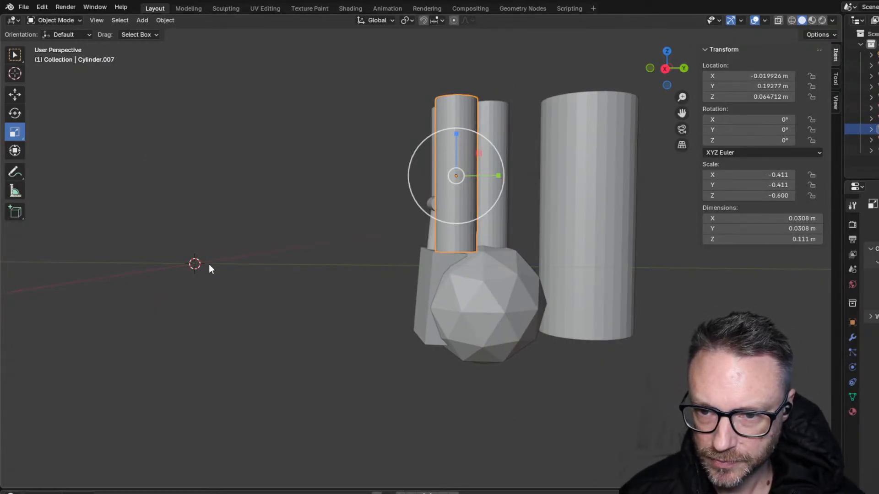
pyautogui.moveTo(209, 264); pyautogui.dragTo(335, 200, button='middle')
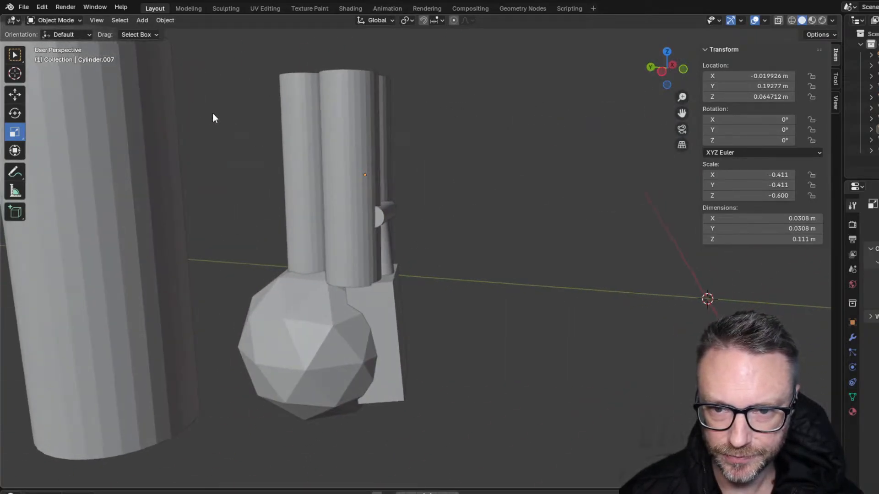
# - Scale the slim cylinders, small cylinders, cube and ico sphere together uniformly by 1.070, leaving out the large cylinder
pyautogui.moveTo(212, 118); pyautogui.dragTo(400, 420)
pyautogui.moveTo(400, 420); pyautogui.dragTo(360, 316, button='middle')
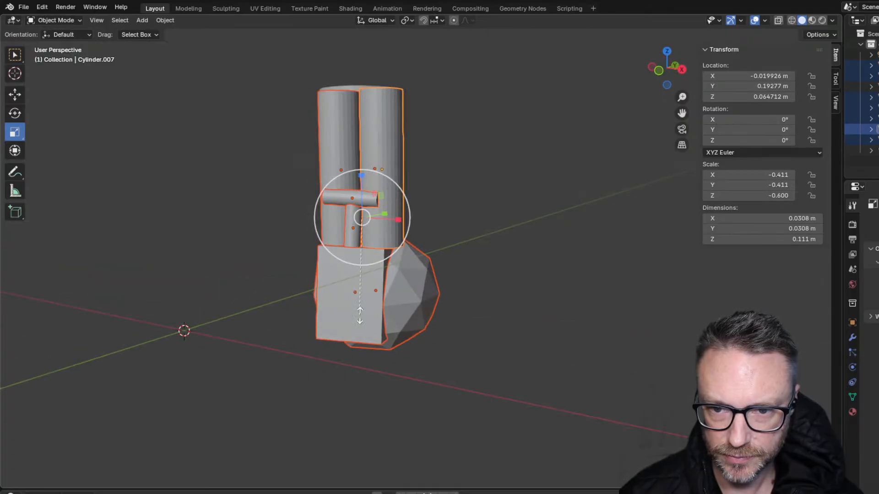
pyautogui.press('s')
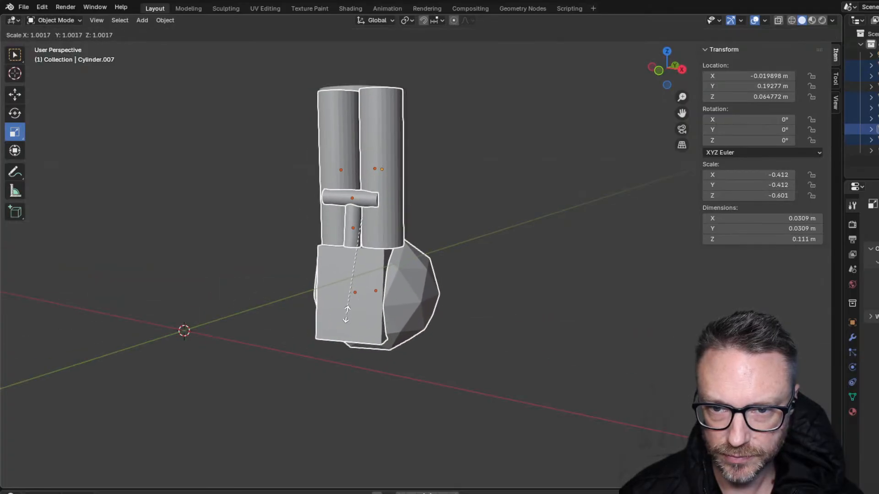
pyautogui.click(240, 238)
pyautogui.moveTo(240, 238); pyautogui.dragTo(116, 230, button='middle')
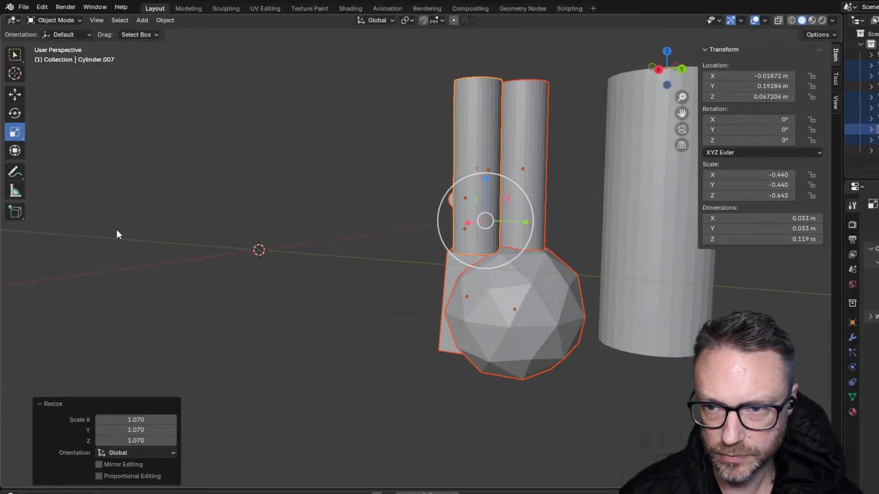
# - Try moving the large cylinder beside the slim cylinders to compare sizes, inspect it, then undo the move and deselect everything
pyautogui.click(633, 193)
pyautogui.press('g')
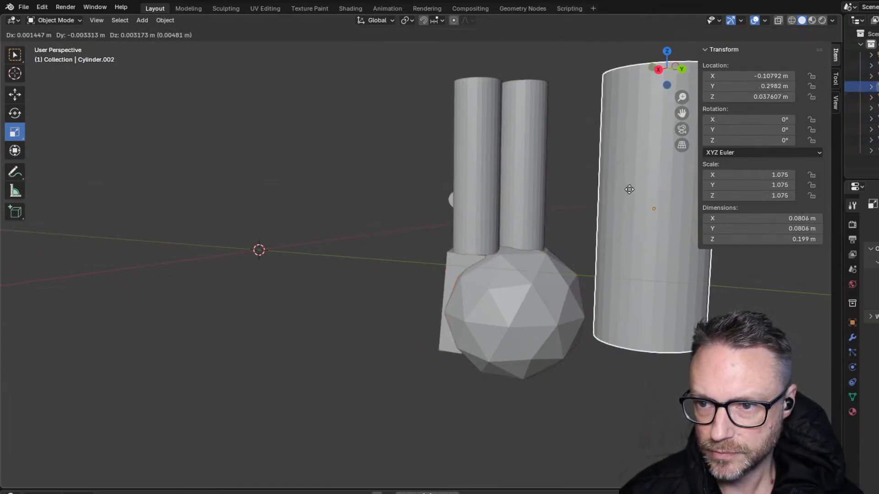
pyautogui.click(401, 206)
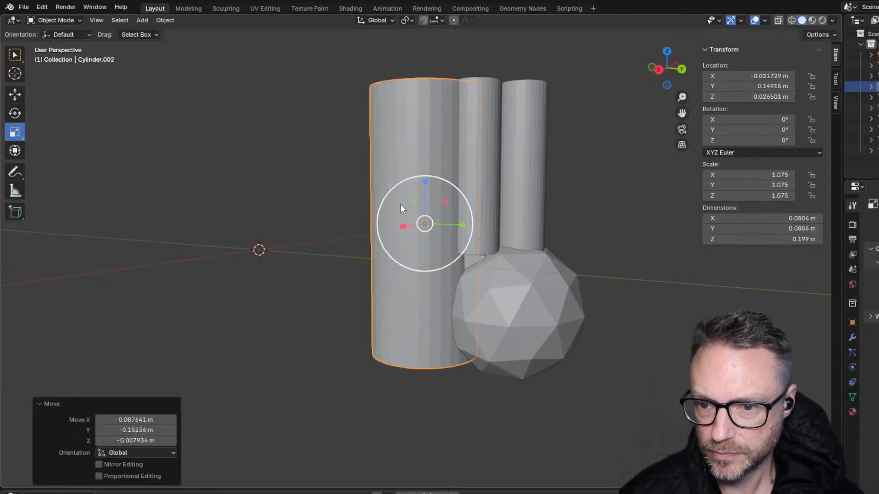
pyautogui.moveTo(400, 204); pyautogui.dragTo(93, 201, button='middle')
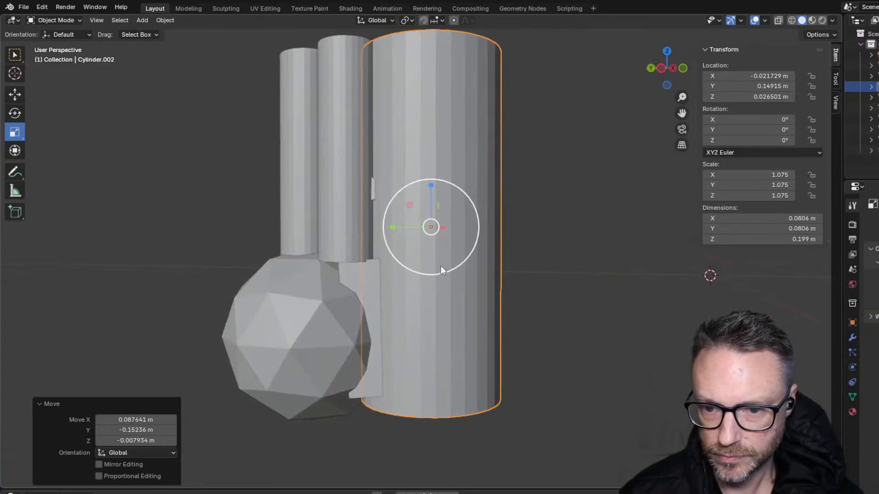
pyautogui.scroll(-4, 440, 267)
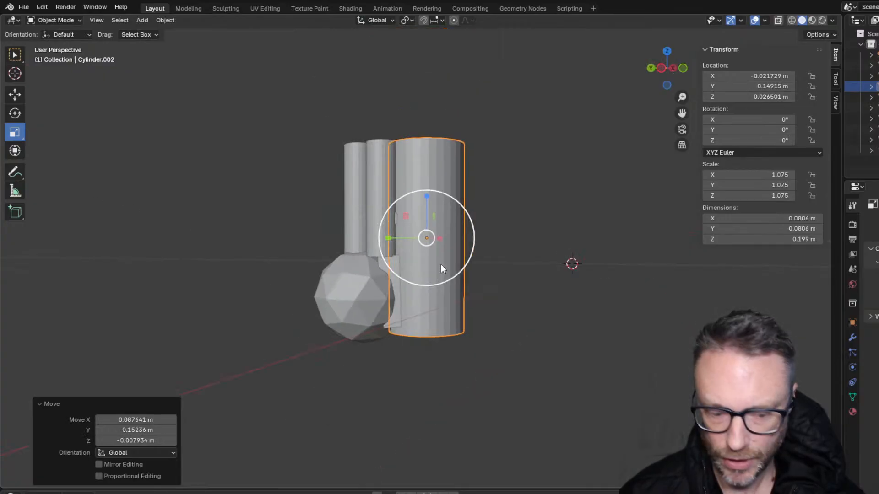
pyautogui.hotkey('ctrl', 'z')
pyautogui.hotkey('alt', 'a')
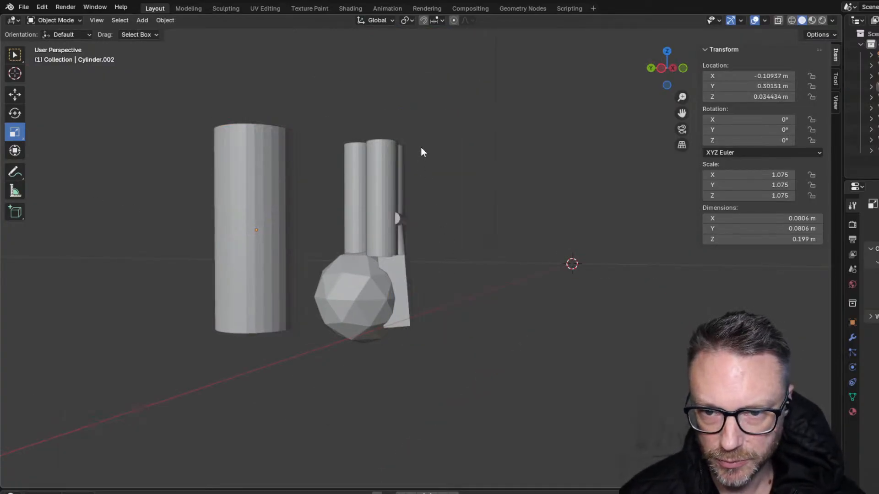
# - Enlarge the whole assembly except the large cylinder uniformly by a factor of 1.119
pyautogui.moveTo(420, 107); pyautogui.dragTo(317, 425)
pyautogui.press('s')
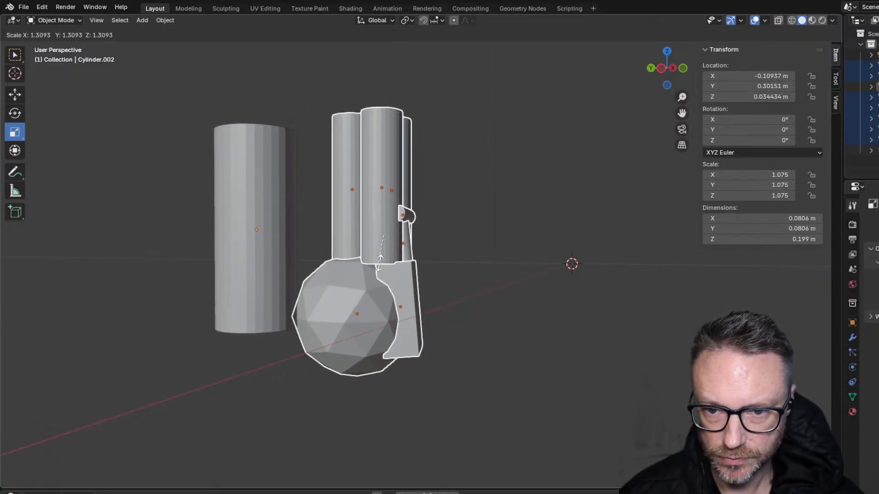
pyautogui.click(383, 260)
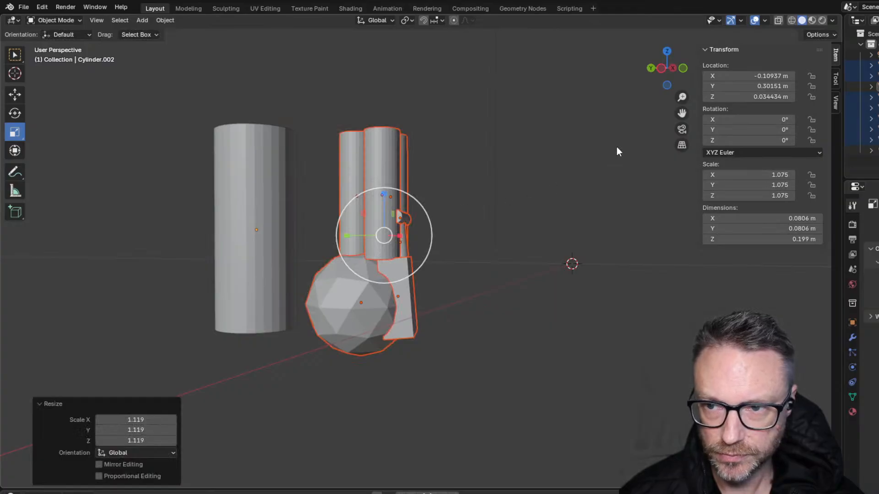
# - Reduce the assembly uniformly by a factor of about 0.94 in the left orthographic view, then deselect it
pyautogui.click(659, 69)
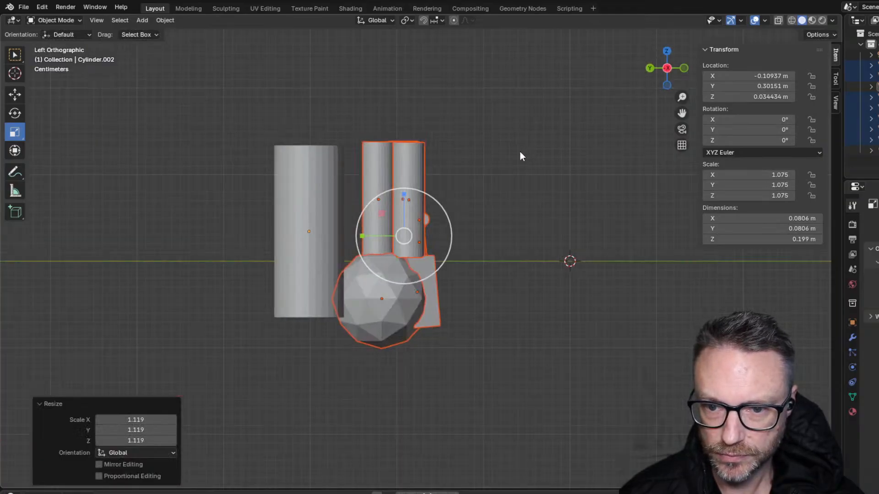
pyautogui.press('s')
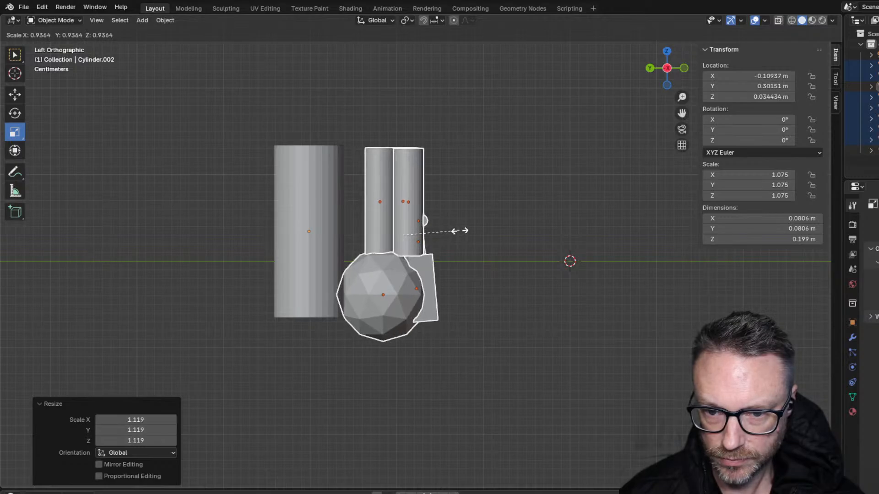
pyautogui.click(459, 233)
pyautogui.click(137, 191)
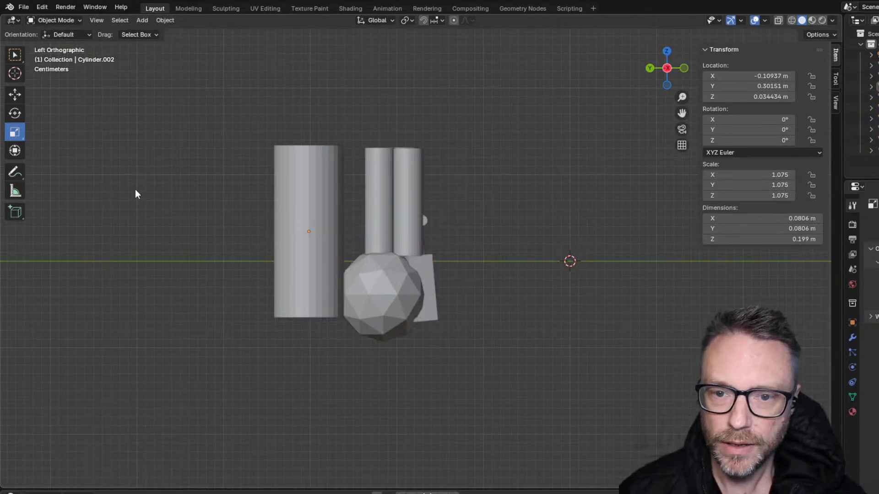
# - Inspect the assembly from above and the side, and delete the large reference cylinder
pyautogui.moveTo(340, 174); pyautogui.dragTo(351, 291, button='middle')
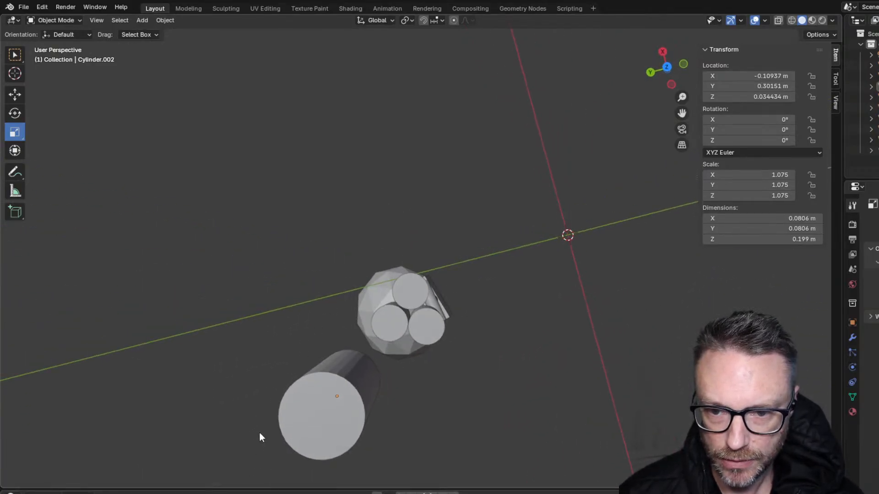
pyautogui.scroll(6, 369, 408)
pyautogui.moveTo(365, 405); pyautogui.dragTo(356, 370, button='middle')
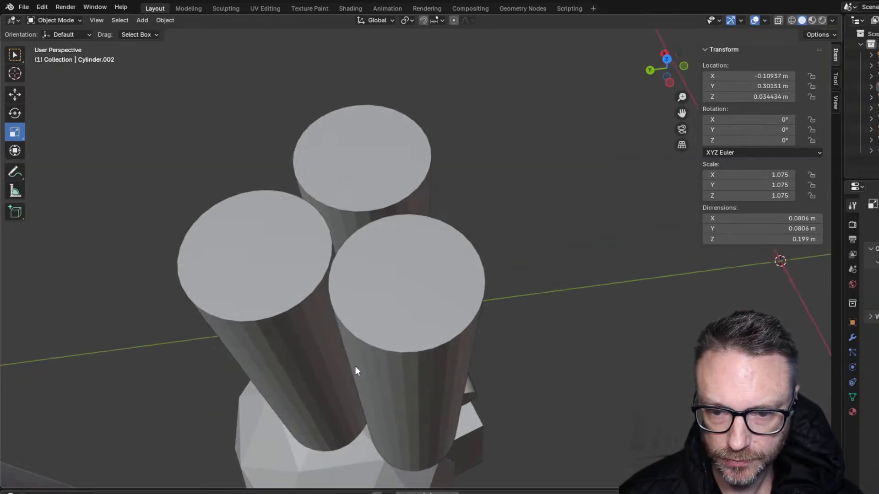
pyautogui.scroll(-5, 372, 373)
pyautogui.moveTo(324, 324); pyautogui.dragTo(270, 260, button='middle')
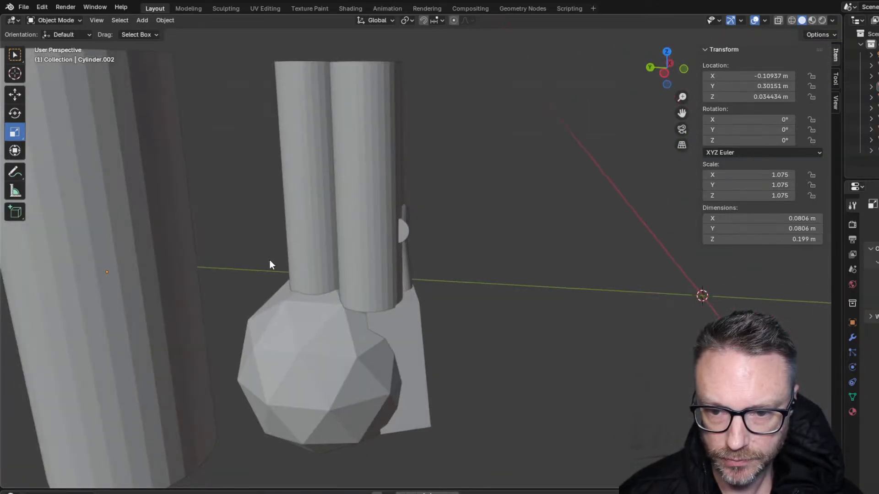
pyautogui.click(73, 255)
pyautogui.press('Delete')
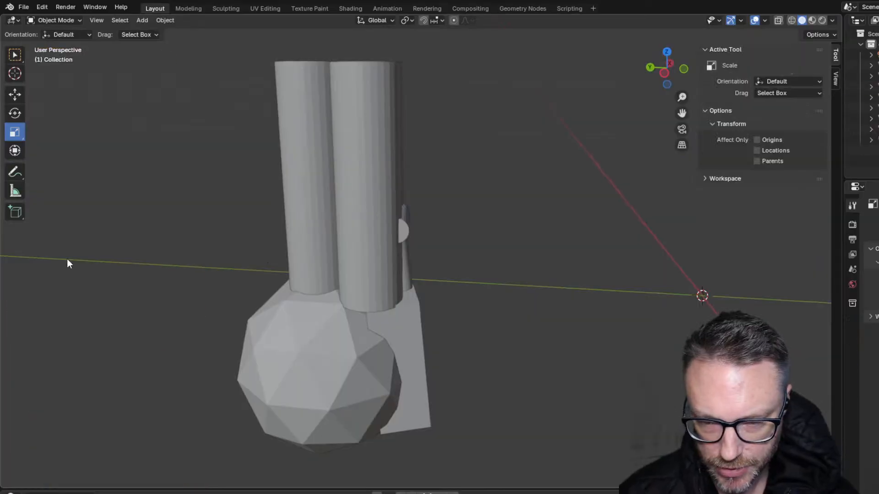
pyautogui.moveTo(439, 284); pyautogui.dragTo(359, 240, button='middle')
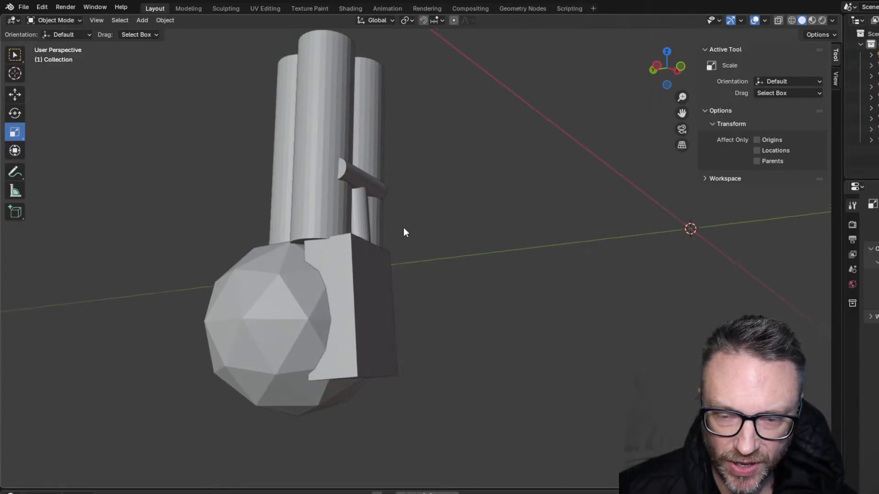
pyautogui.moveTo(403, 229); pyautogui.dragTo(465, 351, button='middle')
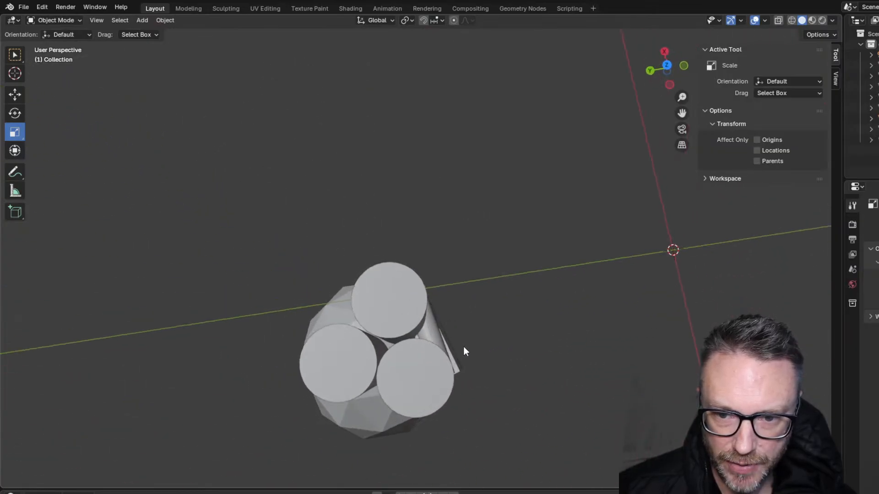
pyautogui.click(667, 64)
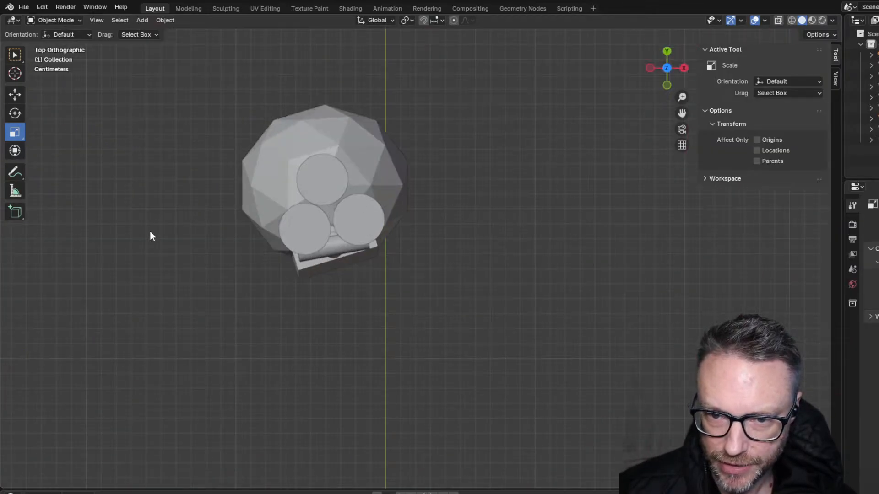
pyautogui.click(366, 215)
pyautogui.press('g')
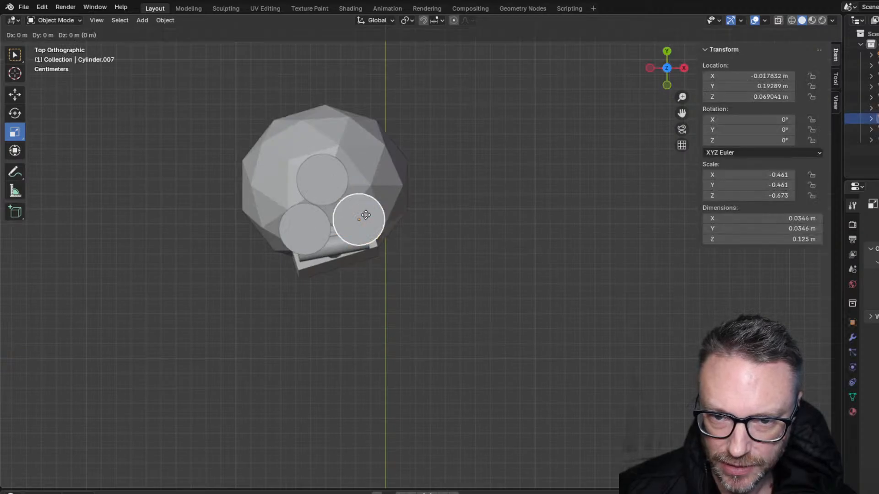
pyautogui.rightClick(365, 215)
# - In the top orthographic view, move the slim cylinder on the positive X side about -0.0018 m along X and 0.0006 m along Y
pyautogui.scroll(2, 365, 215)
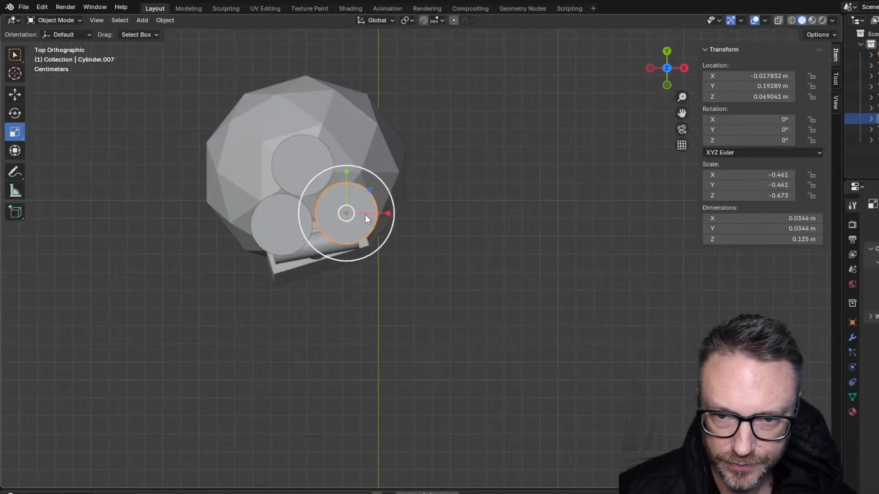
pyautogui.moveTo(130, 248); pyautogui.dragTo(149, 257, button='middle')
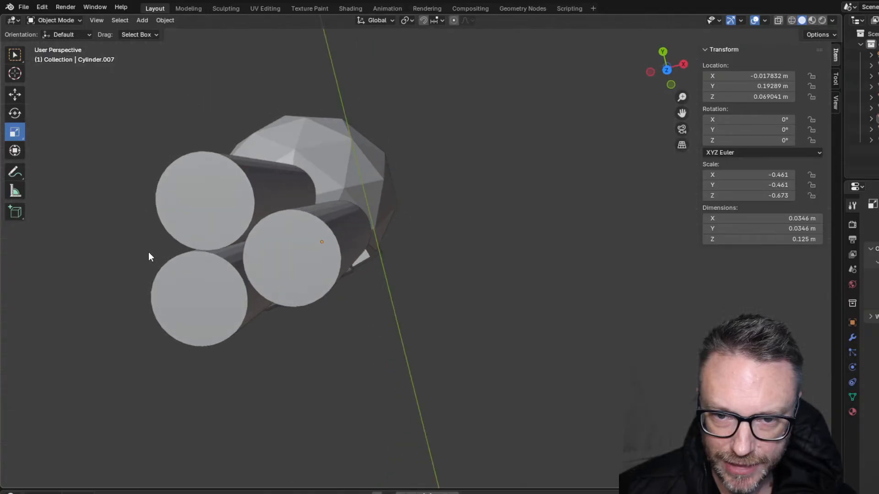
pyautogui.click(669, 71)
pyautogui.scroll(5, 353, 227)
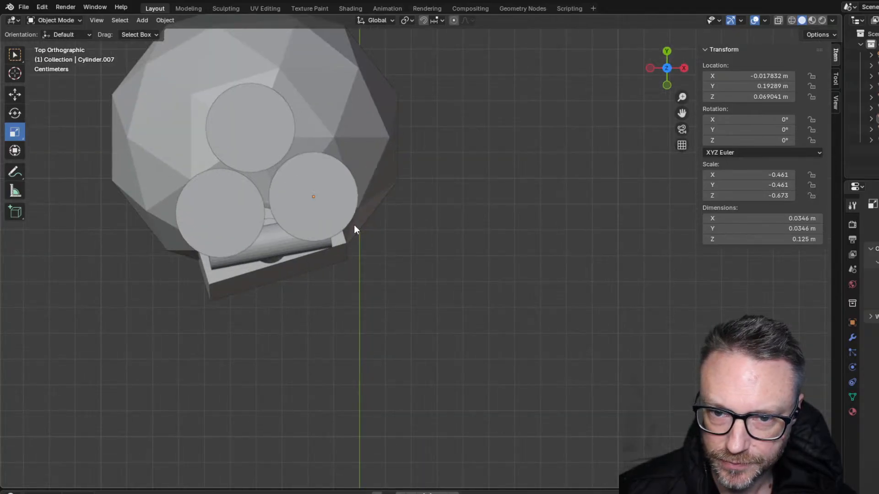
pyautogui.keyDown('shift'); pyautogui.moveTo(417, 240); pyautogui.dragTo(533, 298, button='middle'); pyautogui.keyUp('shift')
pyautogui.scroll(5, 445, 223)
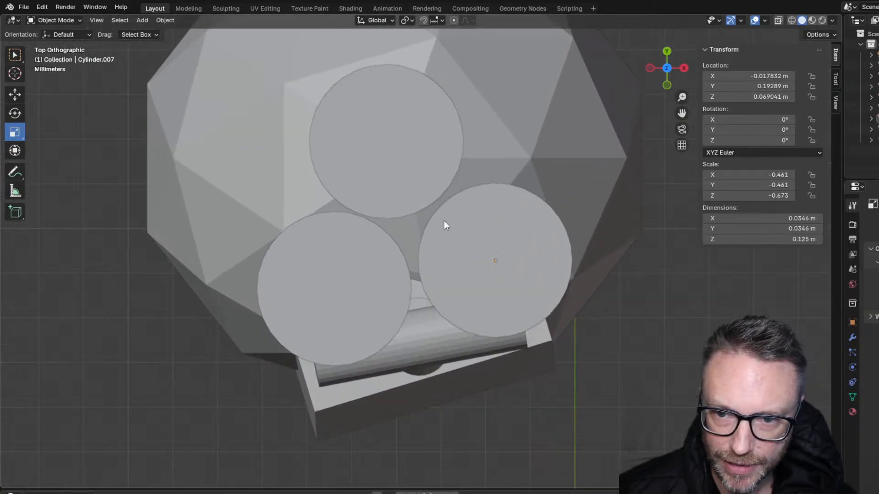
pyautogui.click(444, 222)
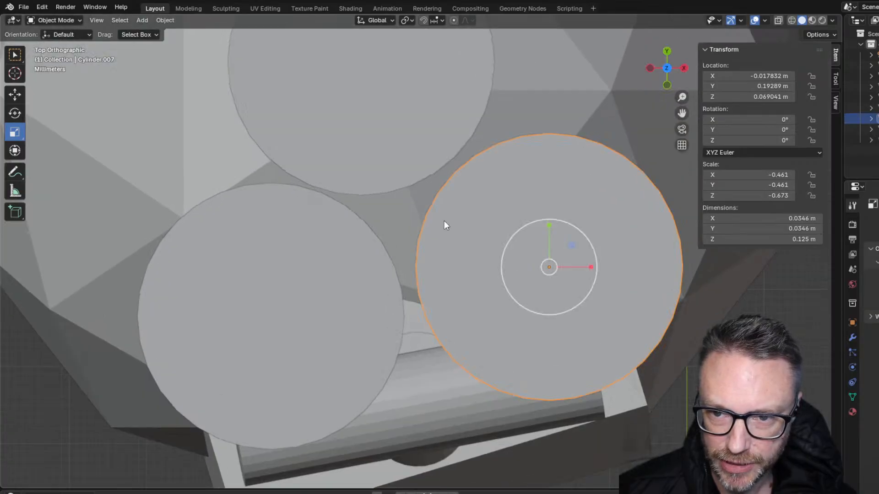
pyautogui.press('g')
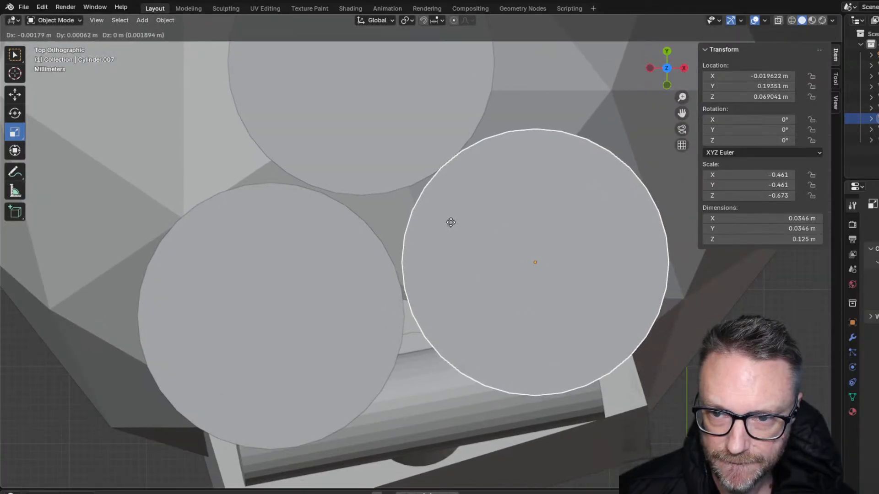
pyautogui.click(449, 222)
# - Move the slim cylinder on the negative X side 0.00062 m along X and 0.000482 m along Y, closer to its neighbours
pyautogui.click(249, 288)
pyautogui.press('g')
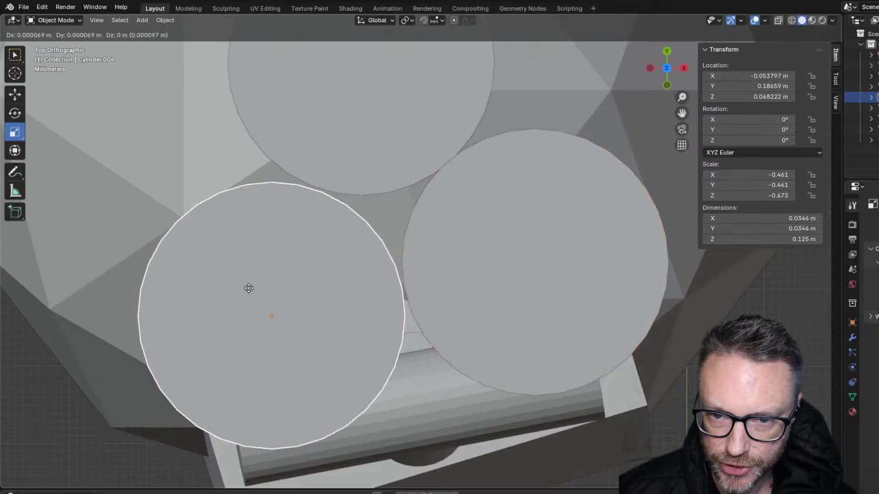
pyautogui.click(254, 285)
pyautogui.scroll(-4, 111, 339)
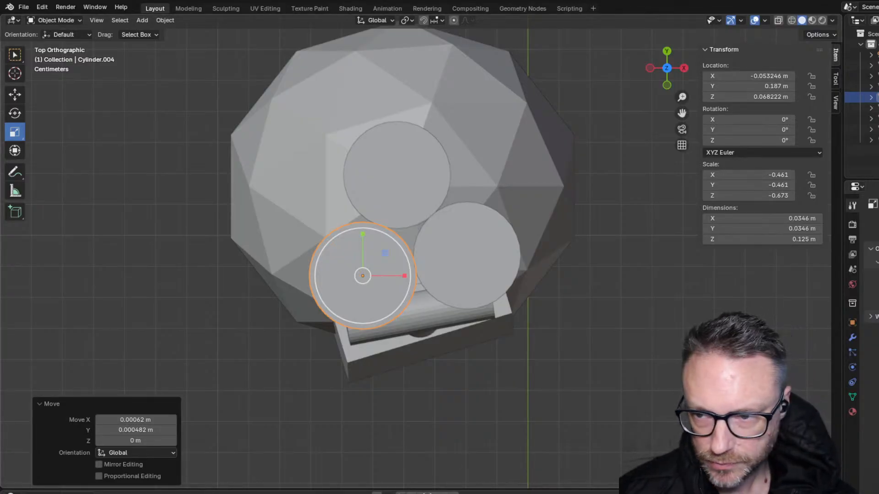
# - Add a cube mesh and scale it uniformly by a factor of 0.169
pyautogui.click(684, 68)
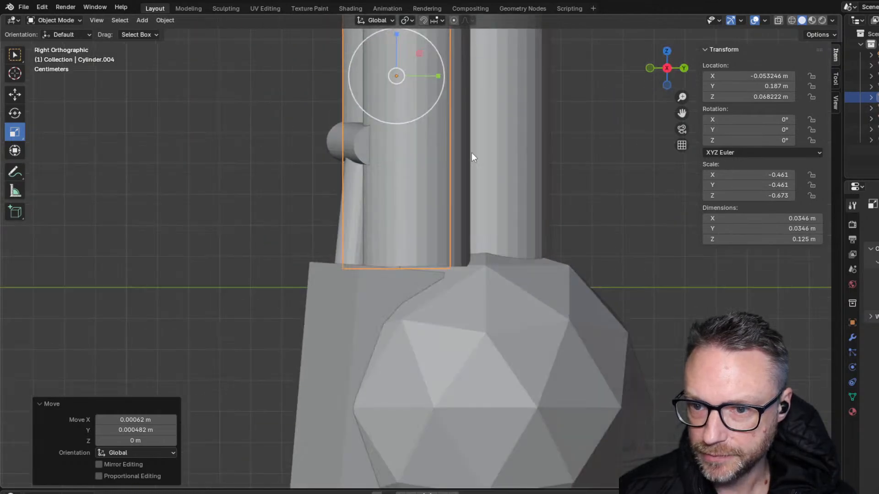
pyautogui.scroll(-3, 408, 177)
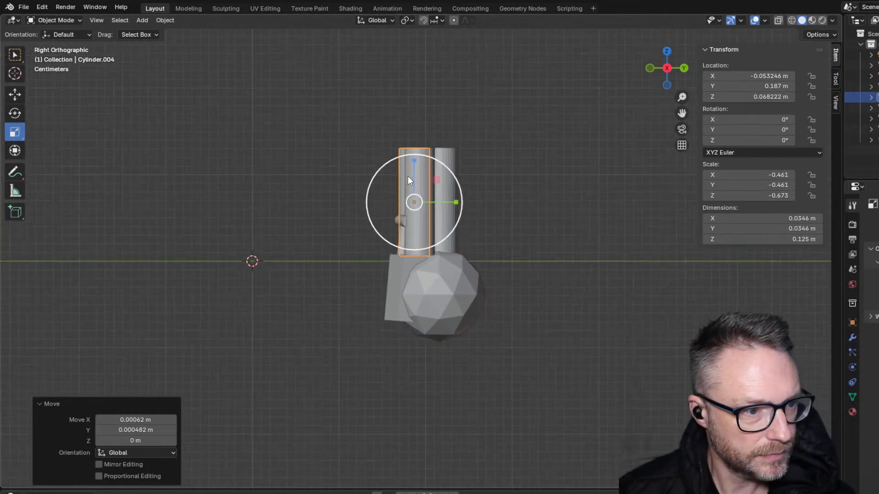
pyautogui.scroll(3, 407, 175)
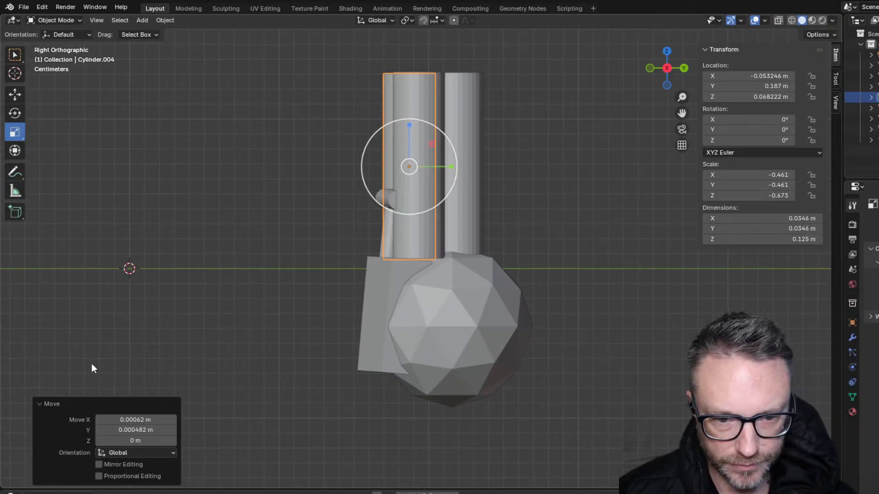
pyautogui.scroll(-1, 368, 289)
pyautogui.scroll(2, 395, 325)
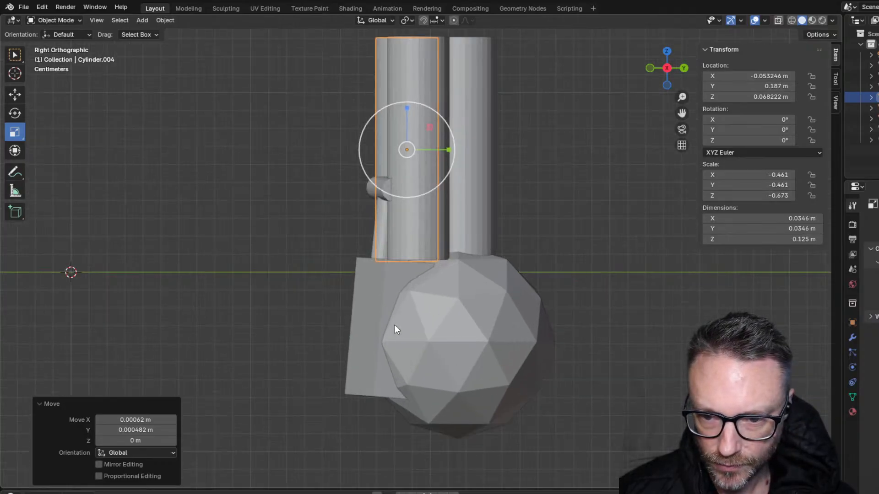
pyautogui.keyDown('shift'); pyautogui.moveTo(394, 325); pyautogui.dragTo(237, 147, button='middle'); pyautogui.keyUp('shift')
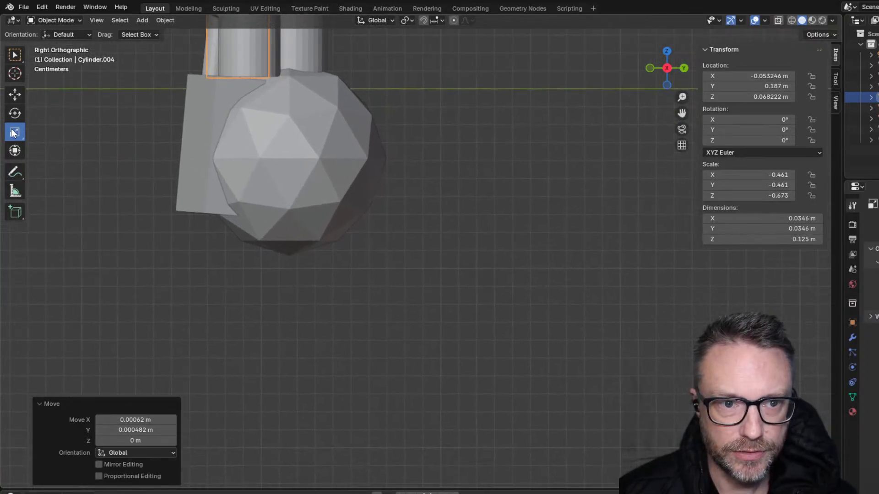
pyautogui.hotkey('shift', 'a')
pyautogui.moveTo(125, 235)
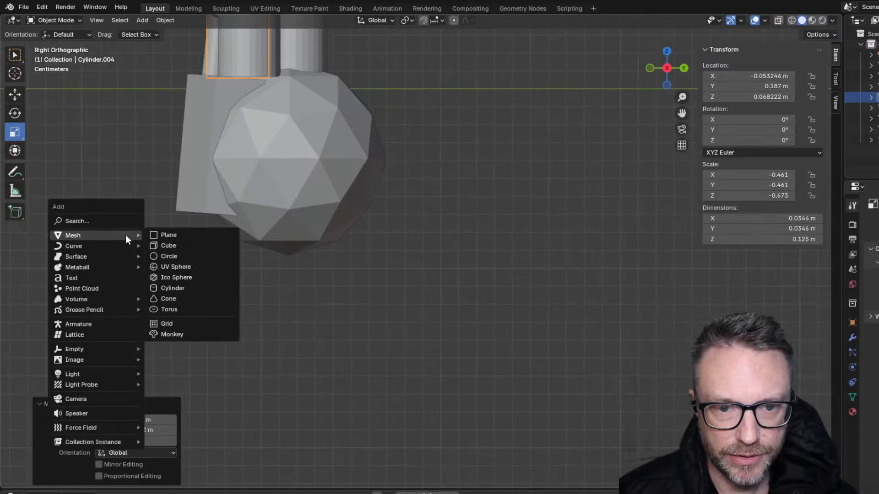
pyautogui.click(169, 242)
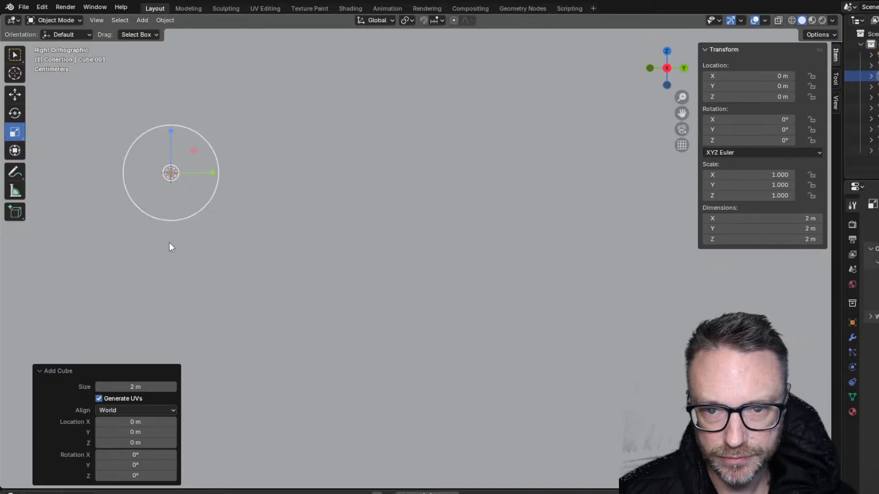
pyautogui.scroll(-3, 193, 243)
pyautogui.press('s')
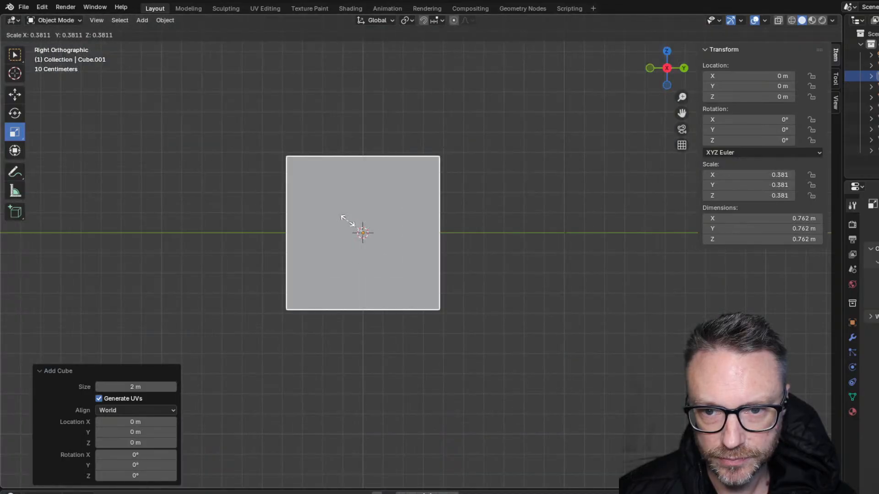
pyautogui.click(356, 227)
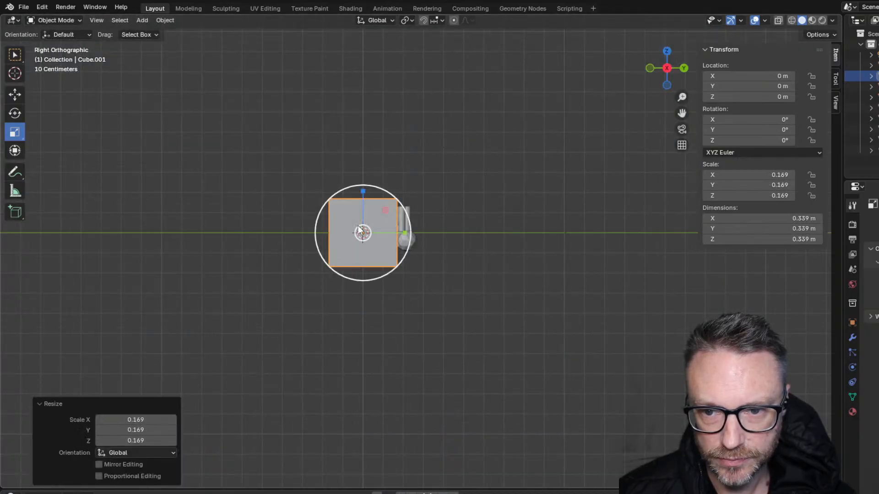
# - Move the new cube about 0.1936 m along Y and -0.243 m along Z, beneath the ico sphere
pyautogui.scroll(3, 405, 253)
pyautogui.scroll(6, 405, 254)
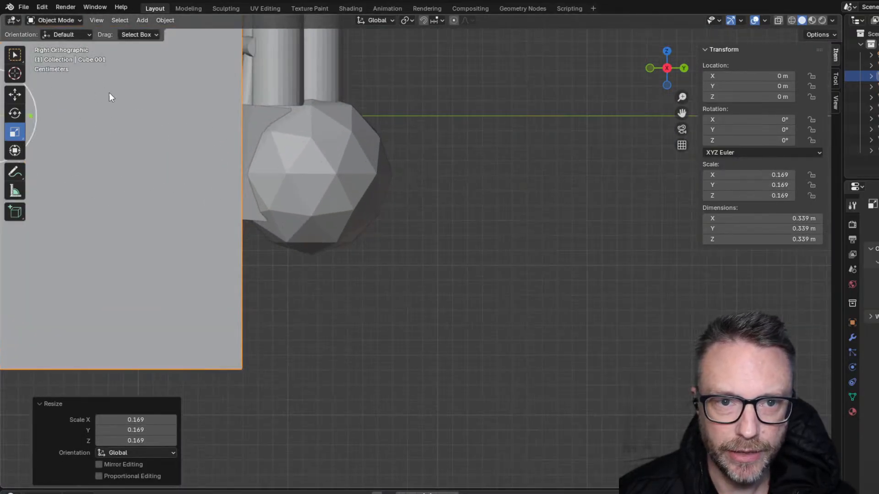
pyautogui.press('g')
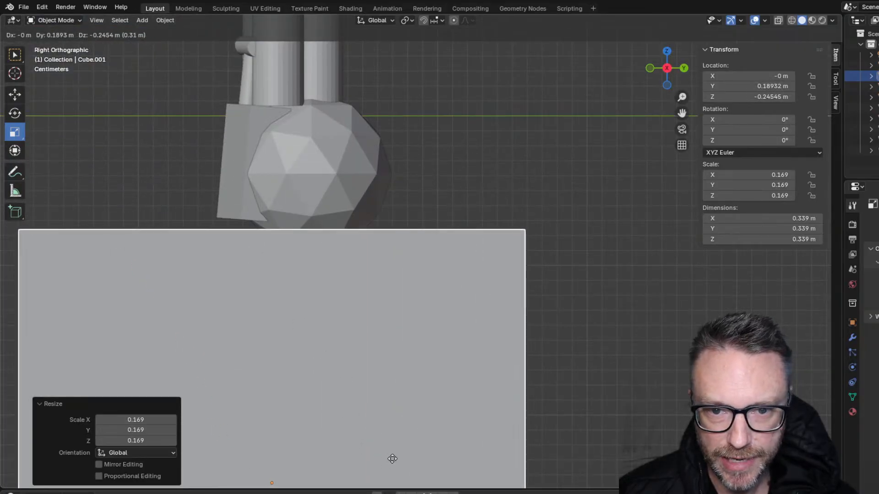
pyautogui.click(398, 455)
pyautogui.moveTo(355, 373); pyautogui.dragTo(540, 318, button='middle')
pyautogui.moveTo(505, 307); pyautogui.dragTo(441, 209, button='middle')
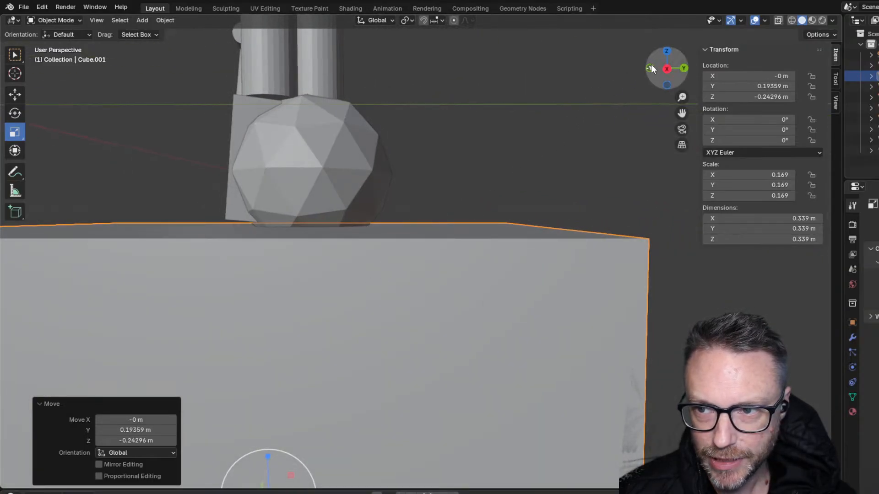
# - In the right orthographic view, raise the base cube to about Z -0.2366 m and shift it to Y 0.1947 m, against the assembly's underside
pyautogui.click(667, 72)
pyautogui.press('g')
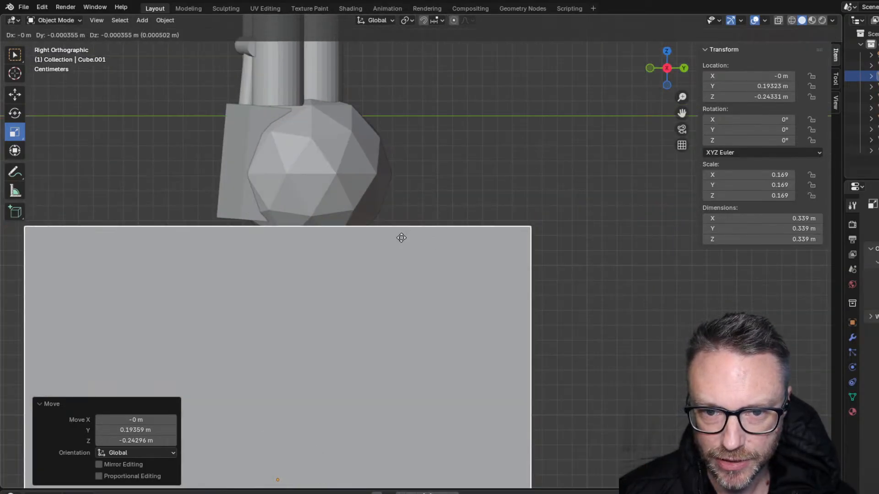
pyautogui.click(404, 238)
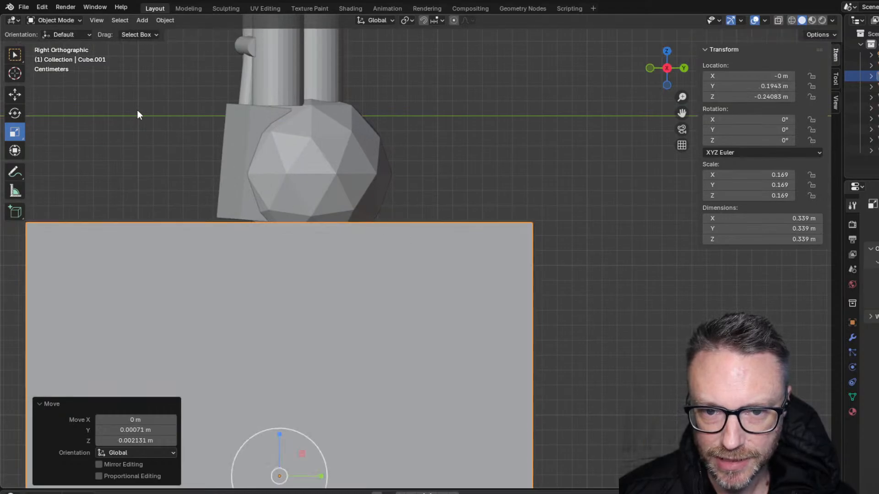
pyautogui.scroll(-2, 138, 115)
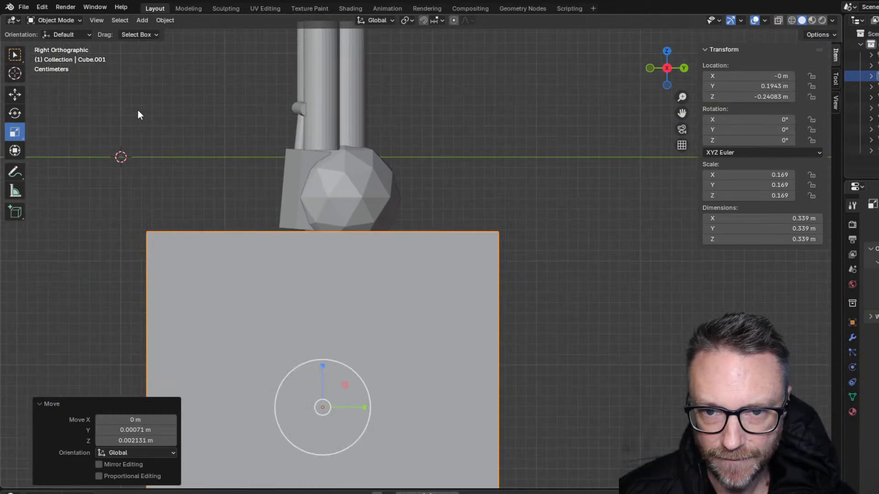
pyautogui.scroll(1, 138, 115)
pyautogui.scroll(-4, 138, 114)
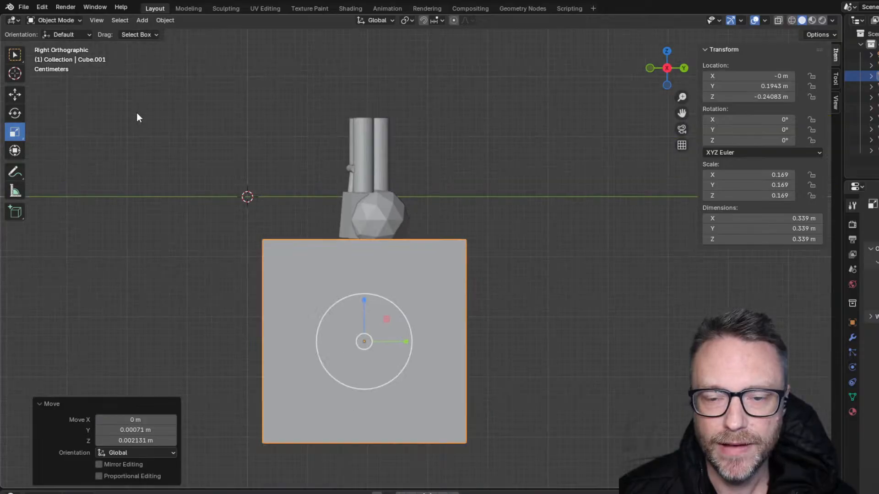
pyautogui.scroll(5, 137, 113)
pyautogui.press('g')
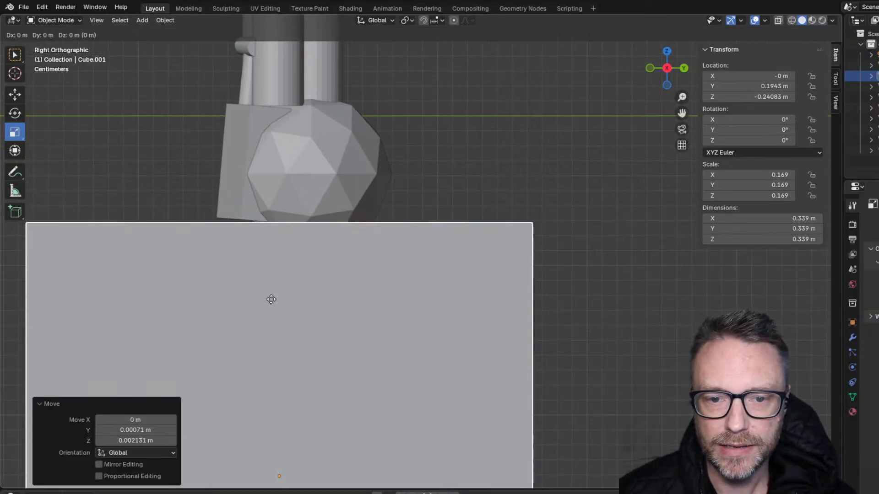
pyautogui.click(273, 296)
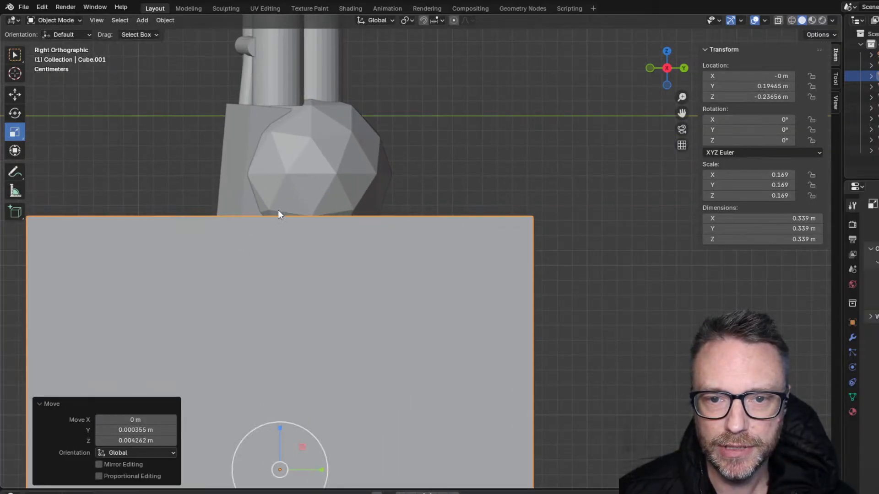
# - Nudge the base cube about -0.00027 m along both Y and Z
pyautogui.moveTo(329, 207)
pyautogui.mouseDown(button='middle')
pyautogui.moveTo(383, 222)
pyautogui.moveTo(334, 214)
pyautogui.mouseUp(button='middle')
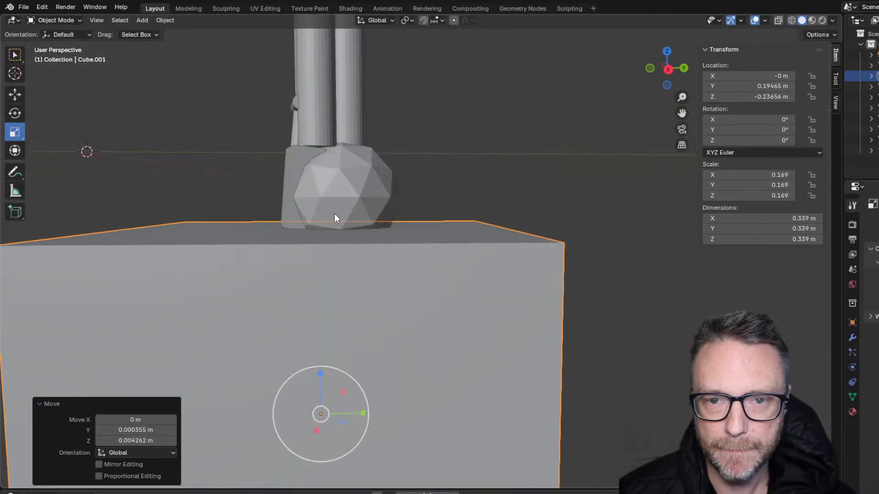
pyautogui.scroll(3, 334, 213)
pyautogui.moveTo(255, 123); pyautogui.dragTo(342, 287, button='middle')
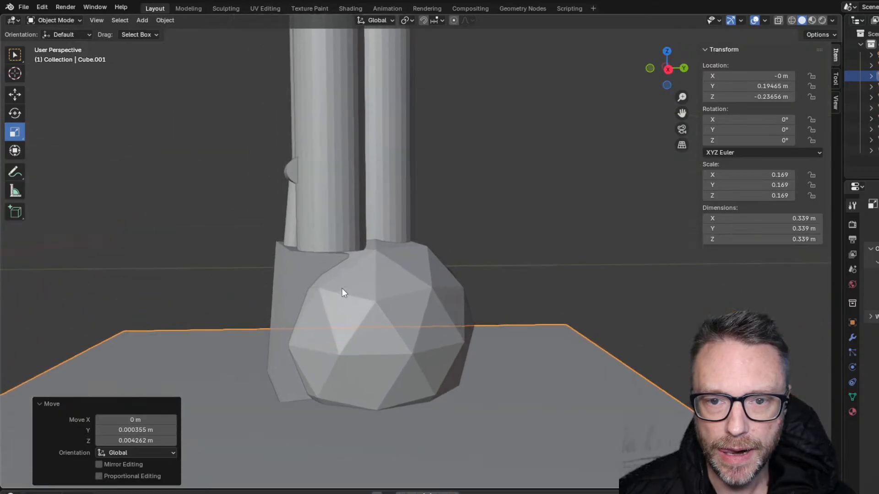
pyautogui.press('g')
pyautogui.click(314, 196)
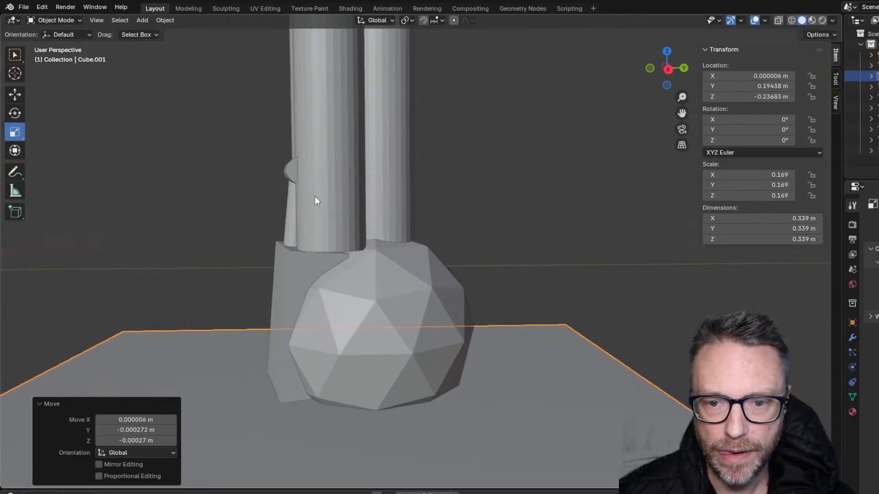
# - Move the slim cylinder on the positive X side to about Y 0.1959 m and Z 0.068 m
pyautogui.click(324, 188)
pyautogui.press('g')
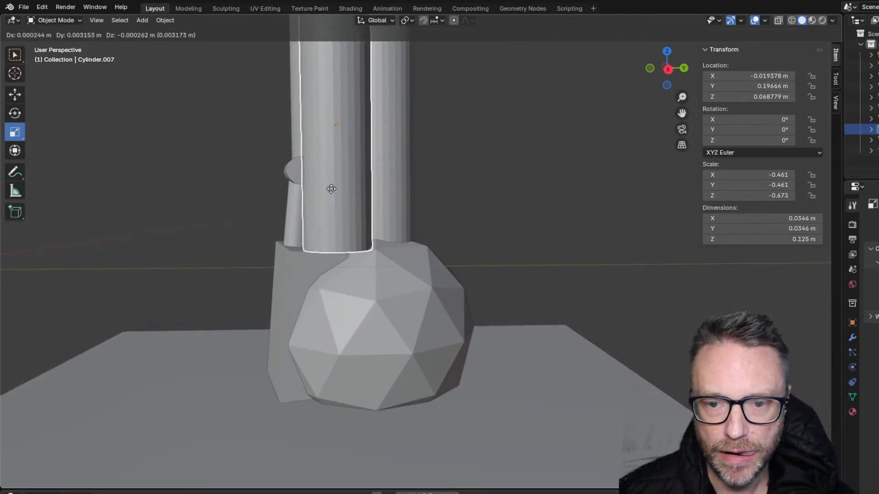
pyautogui.click(330, 188)
# - Move the slim cylinder on the negative X side about -0.0022 m along X, 0.0028 m along Y and -0.00025 m along Z
pyautogui.moveTo(193, 117); pyautogui.dragTo(493, 219, button='middle')
pyautogui.click(493, 220)
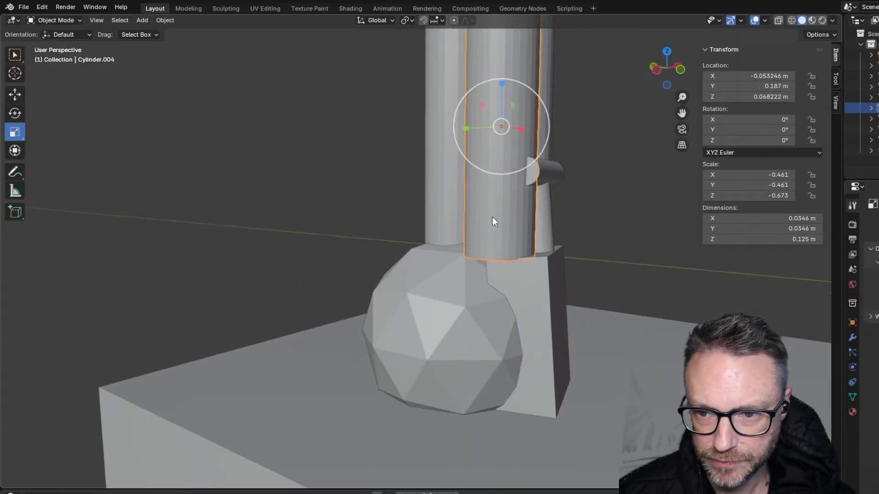
pyautogui.press('g')
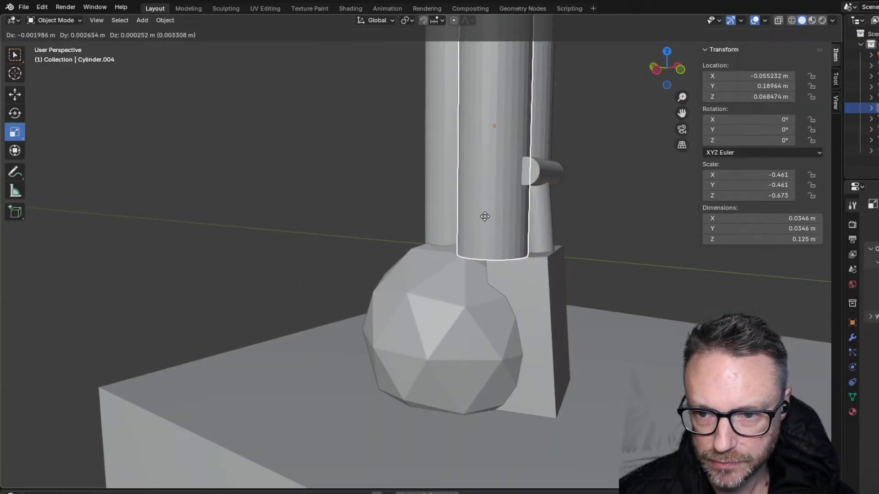
pyautogui.click(485, 217)
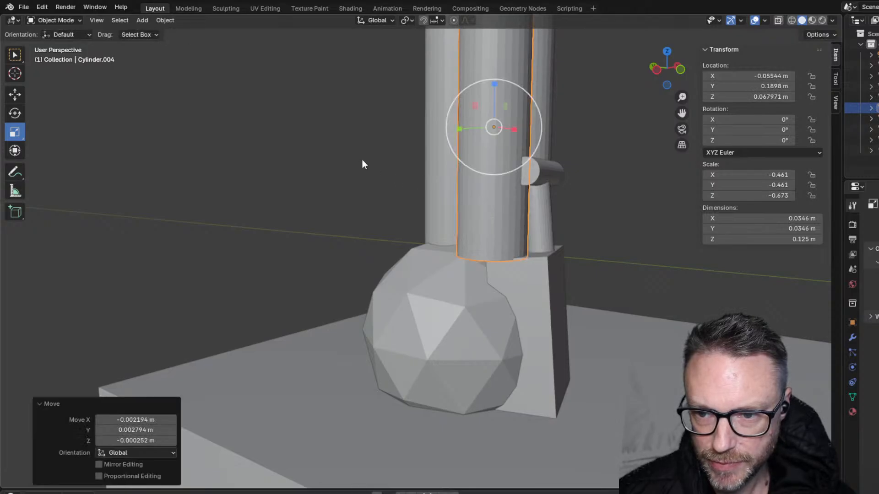
# - In the top orthographic view, move the slim cylinder on the positive X side about -0.003 m along X and -0.0033 m along Y
pyautogui.moveTo(362, 159); pyautogui.dragTo(748, 252, button='middle')
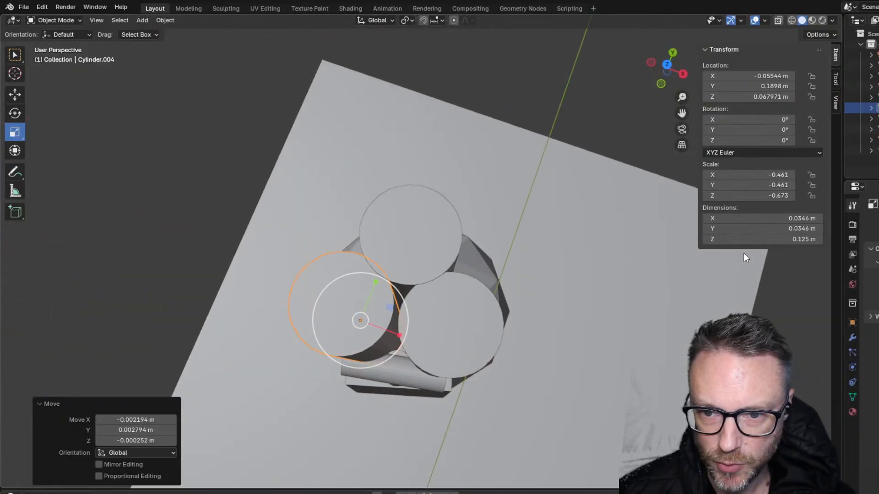
pyautogui.click(463, 349)
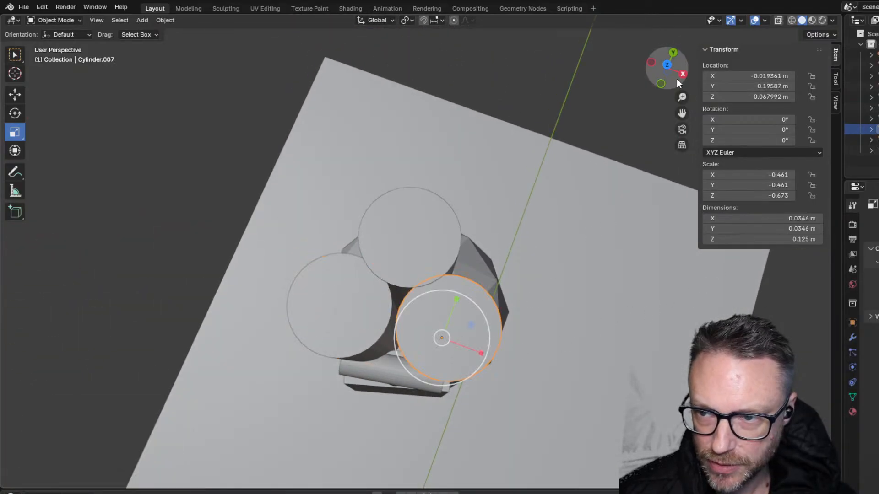
pyautogui.click(668, 65)
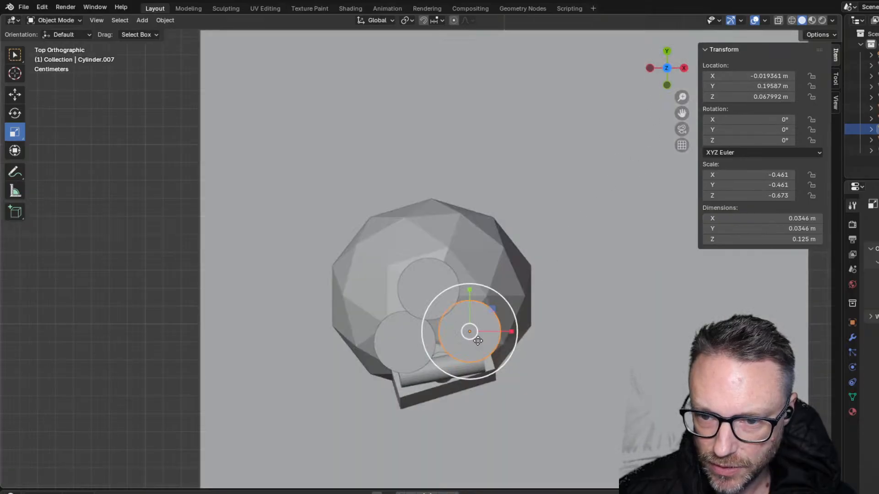
pyautogui.press('g')
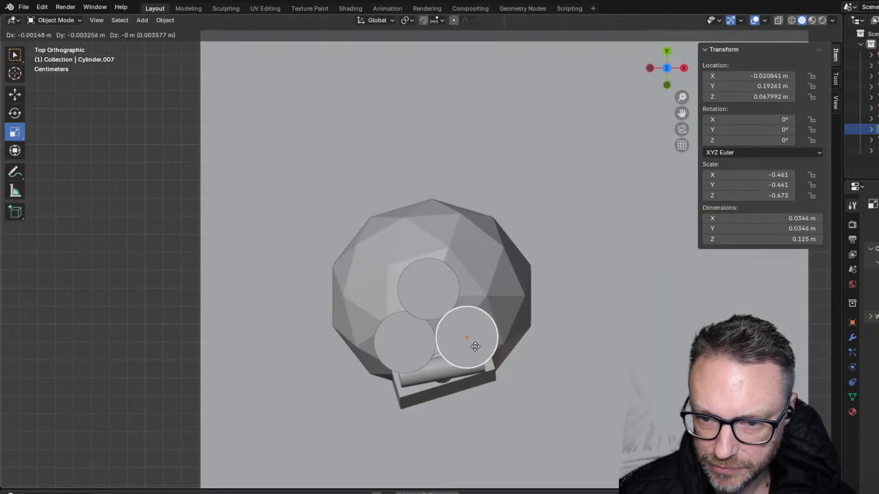
pyautogui.click(468, 346)
# - Move the ico sphere about 0.00035 m along X, 0.0014 m along Y and 0.0017 m along Z
pyautogui.moveTo(467, 345); pyautogui.dragTo(195, 93, button='middle')
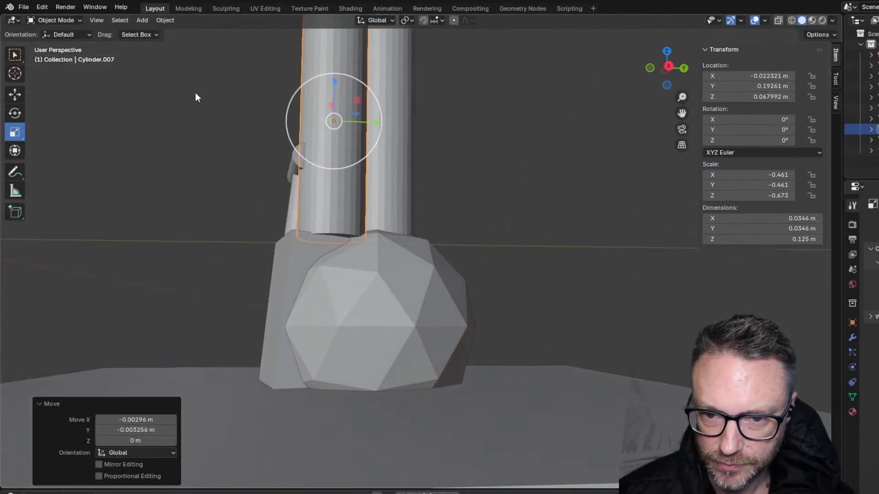
pyautogui.click(347, 275)
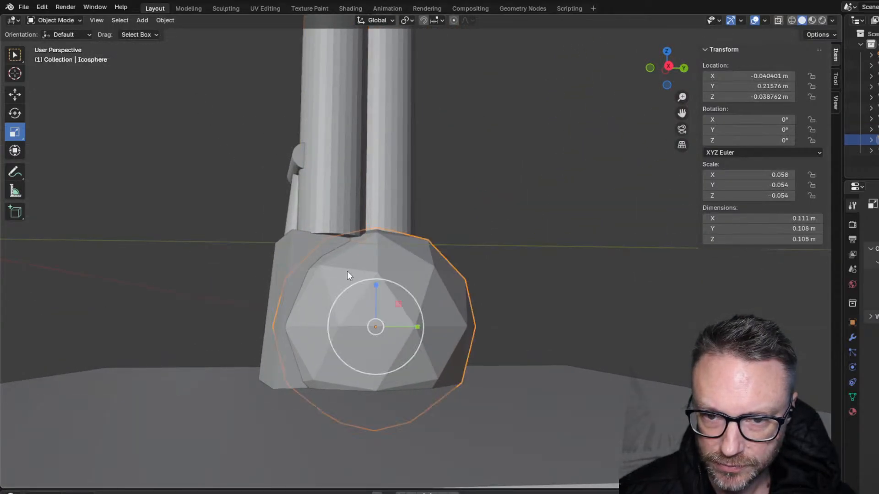
pyautogui.press('g')
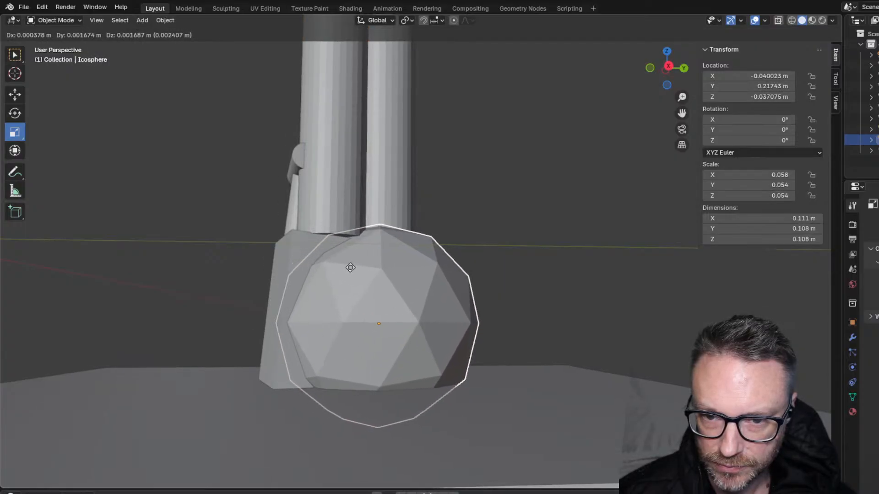
pyautogui.click(350, 267)
# - Widen the small tilted cube in front of the ico sphere by a factor of 1.181 along X
pyautogui.moveTo(230, 210)
pyautogui.mouseDown(button='middle')
pyautogui.moveTo(363, 222)
pyautogui.moveTo(328, 240)
pyautogui.moveTo(257, 235)
pyautogui.moveTo(210, 204)
pyautogui.moveTo(221, 211)
pyautogui.mouseUp(button='middle')
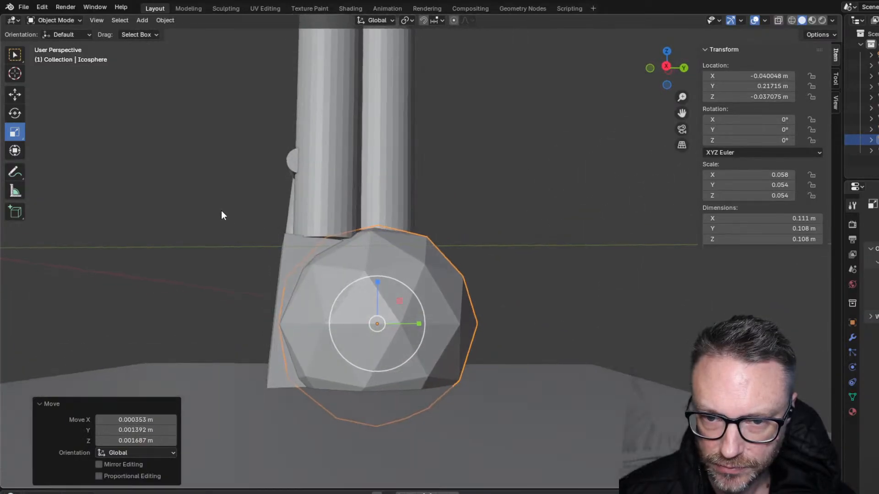
pyautogui.click(307, 254)
pyautogui.moveTo(166, 182); pyautogui.dragTo(249, 195, button='middle')
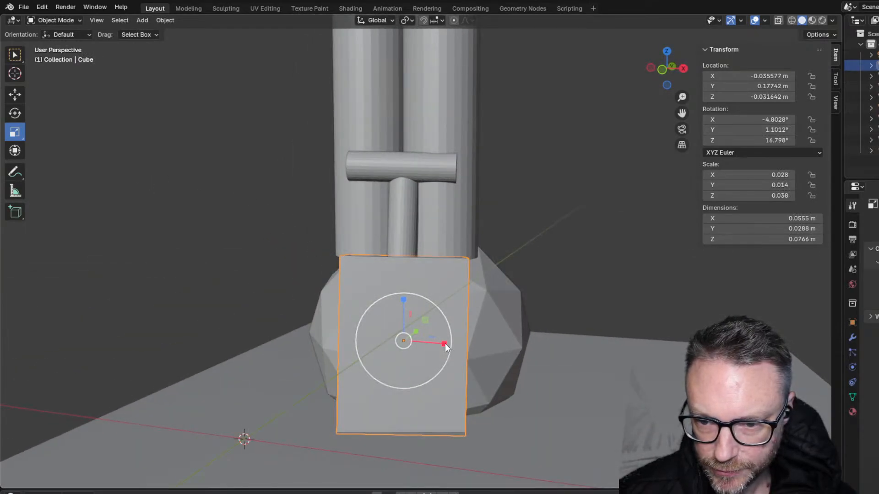
pyautogui.moveTo(445, 344); pyautogui.dragTo(455, 341)
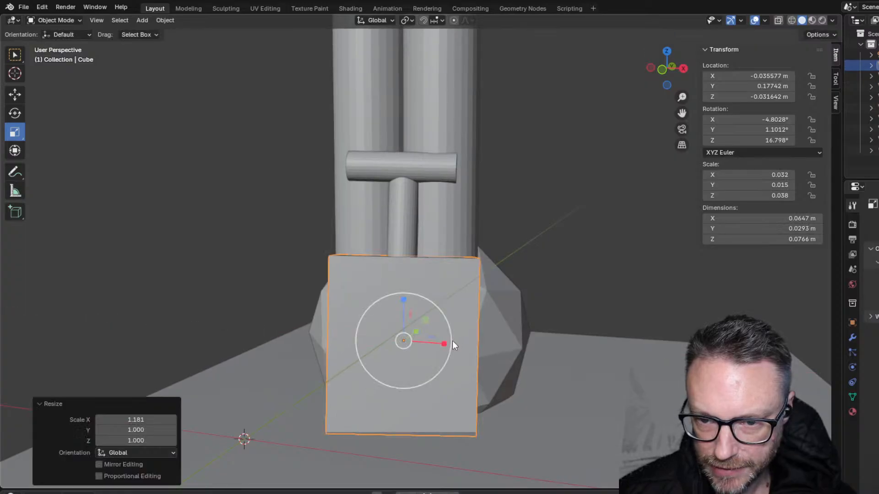
# - Move the small tilted cube in front of the ico sphere about 0.00087 m along both Y and Z
pyautogui.click(159, 180)
pyautogui.moveTo(159, 181); pyautogui.dragTo(56, 170, button='middle')
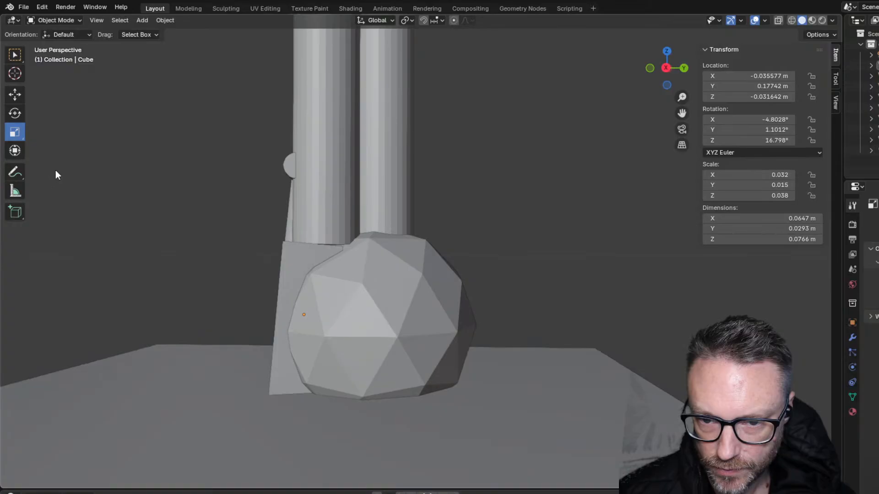
pyautogui.click(300, 264)
pyautogui.press('g')
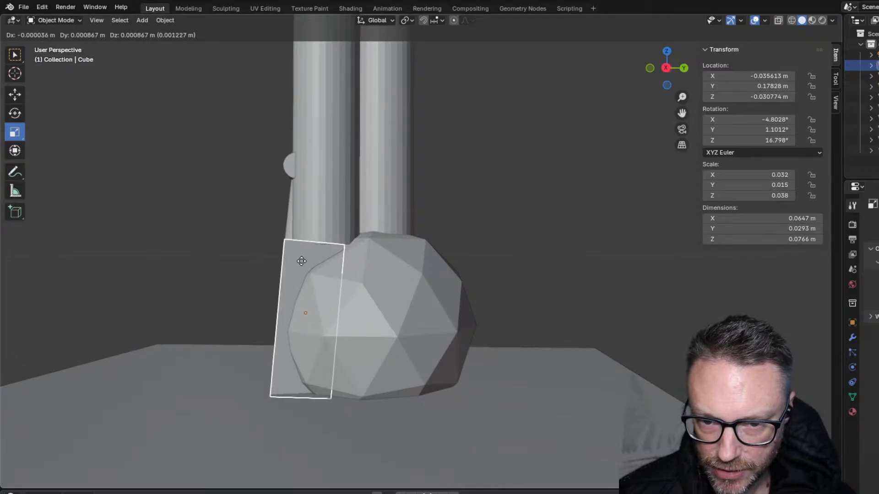
pyautogui.click(300, 256)
# - Examine how the tilted cube, ico sphere and cylinders sit on the base, in right orthographic and perspective views
pyautogui.moveTo(161, 158); pyautogui.dragTo(193, 170, button='middle')
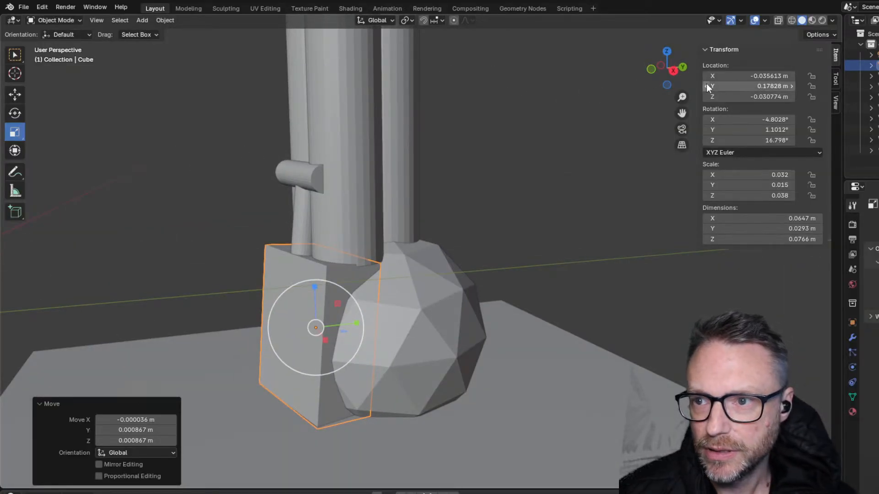
pyautogui.click(674, 71)
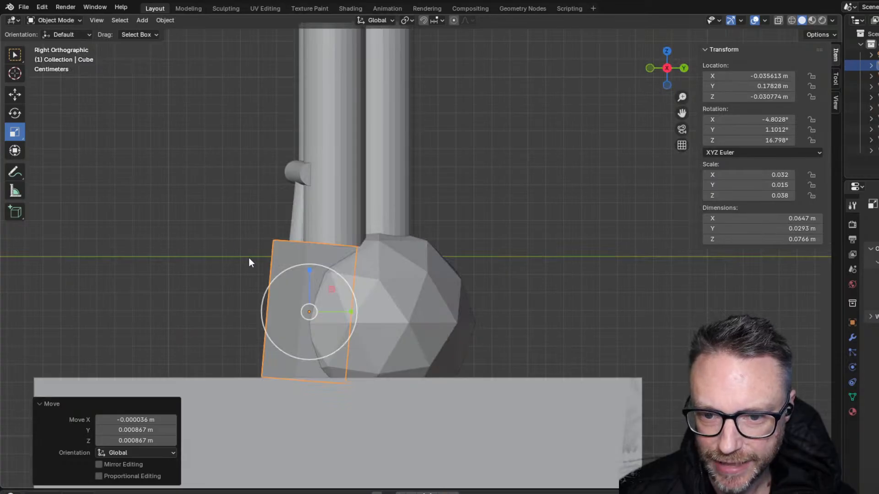
pyautogui.click(236, 262)
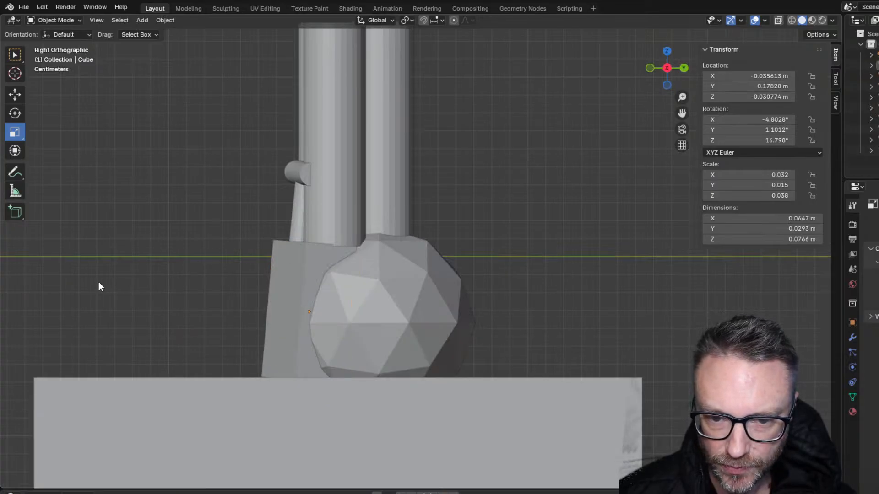
pyautogui.scroll(-1, 98, 282)
pyautogui.scroll(1, 99, 280)
pyautogui.scroll(-2, 105, 274)
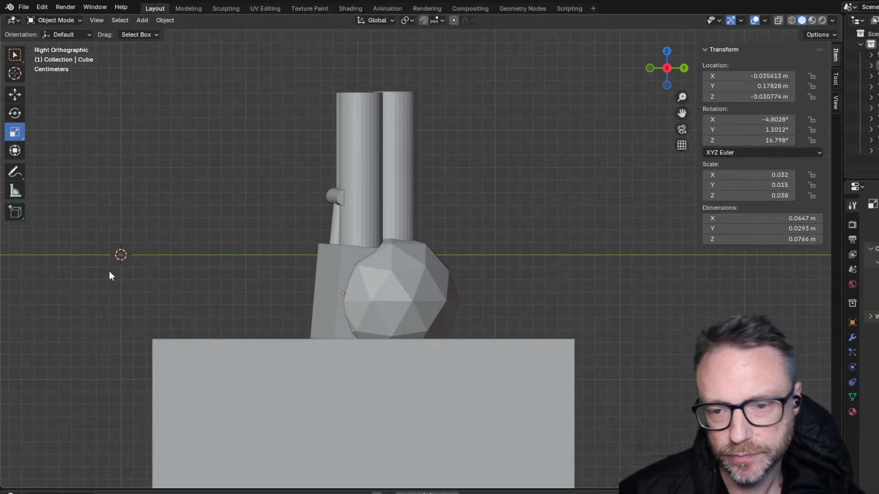
pyautogui.scroll(3, 288, 318)
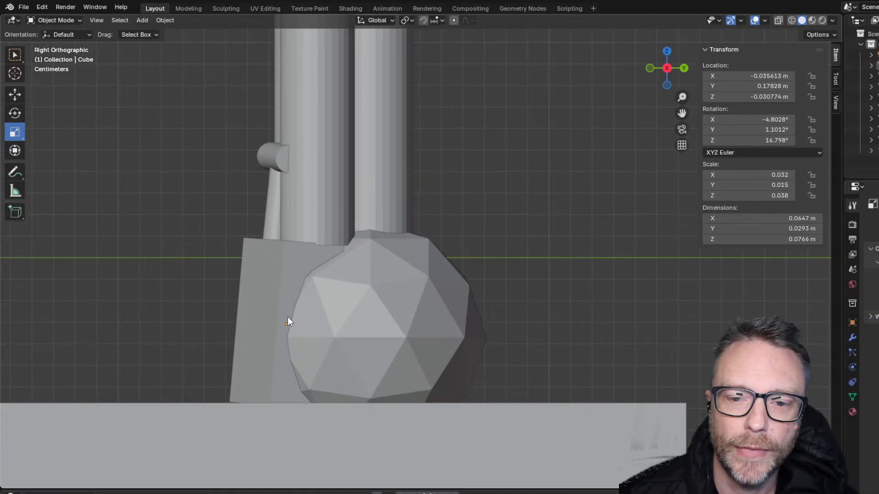
pyautogui.press('KP_5')
pyautogui.moveTo(202, 236)
pyautogui.mouseDown(button='middle')
pyautogui.moveTo(263, 221)
pyautogui.moveTo(325, 258)
pyautogui.moveTo(206, 263)
pyautogui.moveTo(168, 251)
pyautogui.moveTo(245, 251)
pyautogui.moveTo(207, 262)
pyautogui.moveTo(295, 247)
pyautogui.moveTo(156, 187)
pyautogui.moveTo(216, 219)
pyautogui.moveTo(205, 240)
pyautogui.mouseUp(button='middle')
pyautogui.scroll(-4, 273, 240)
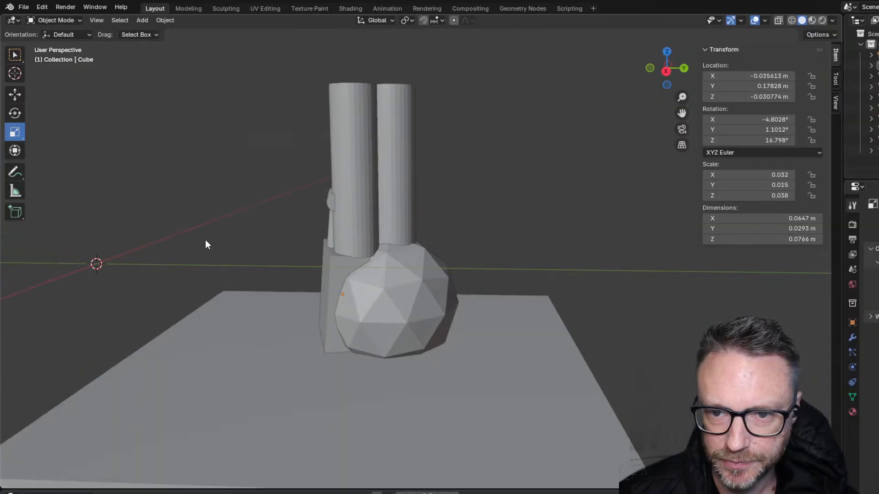
# - Add a Boolean modifier set to Union to the large front cylinder on the positive X side
pyautogui.click(372, 152)
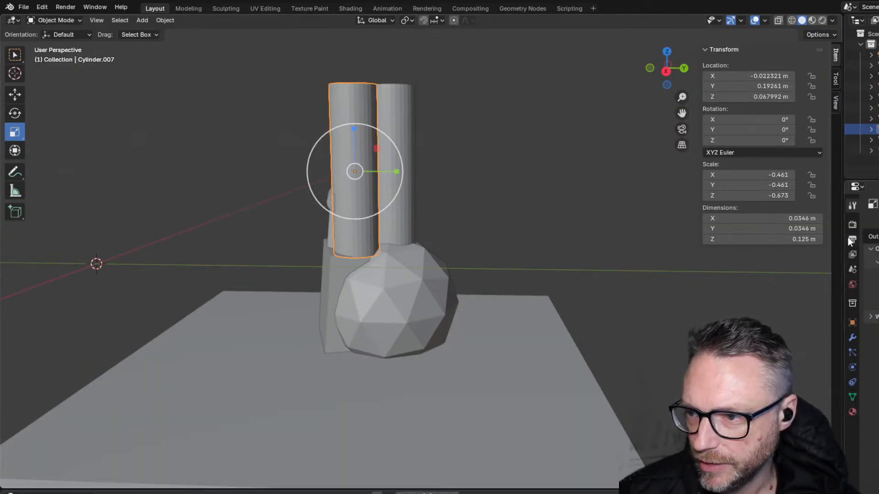
pyautogui.click(852, 337)
pyautogui.click(869, 202)
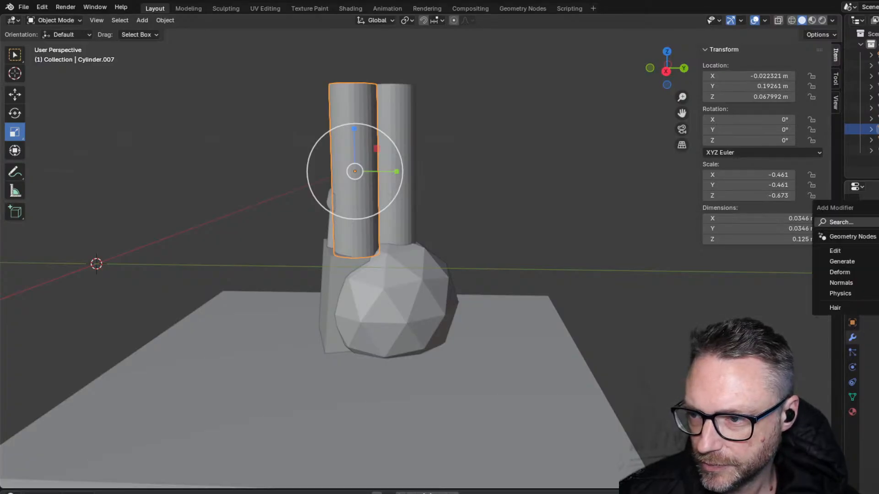
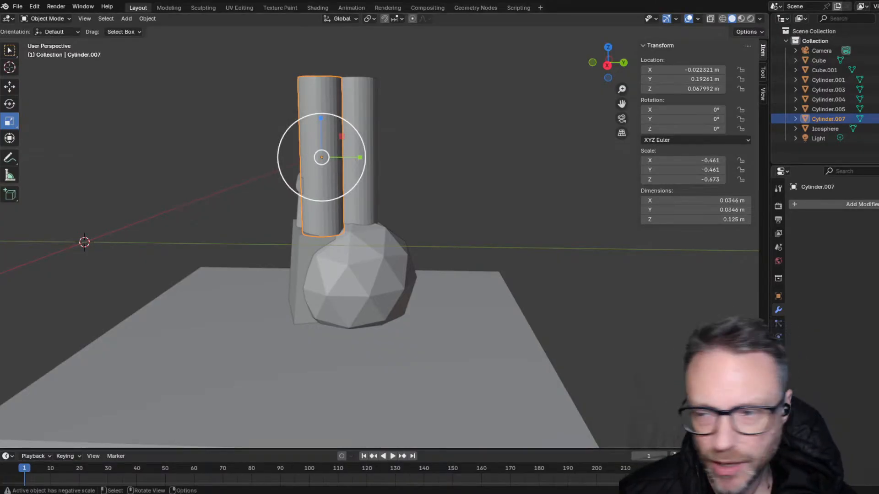
pyautogui.click(824, 204)
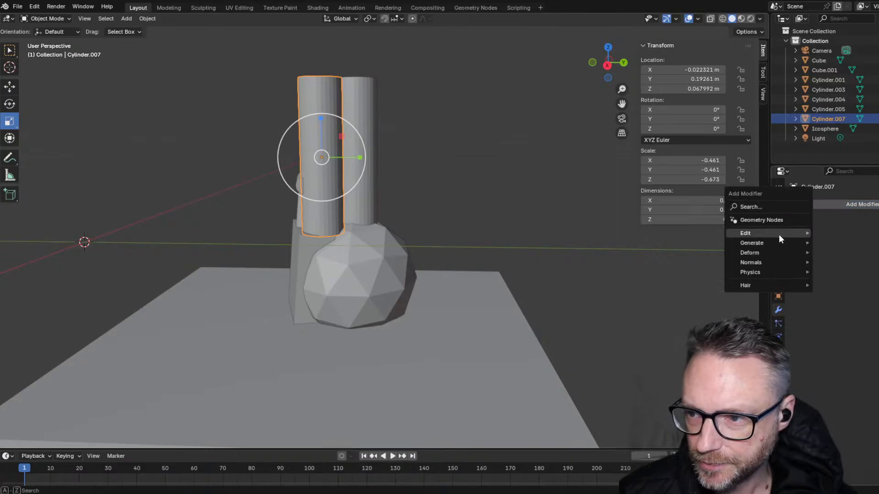
pyautogui.moveTo(770, 242)
pyautogui.click(836, 261)
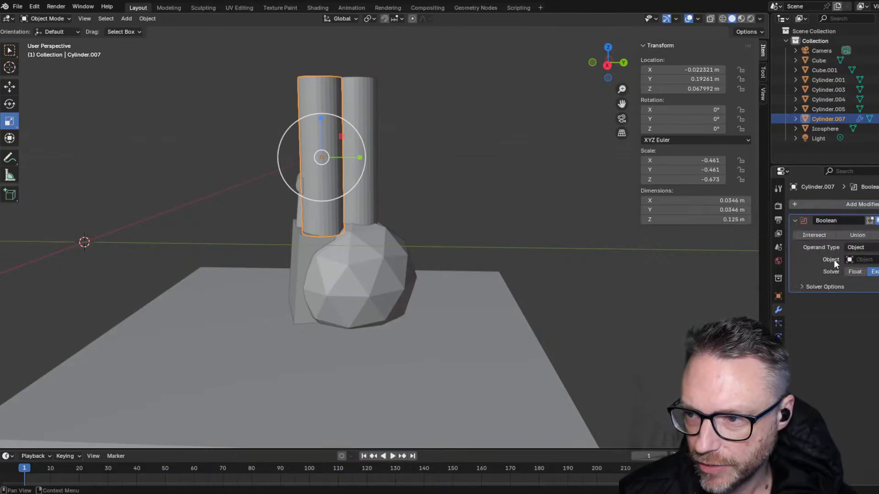
pyautogui.click(843, 235)
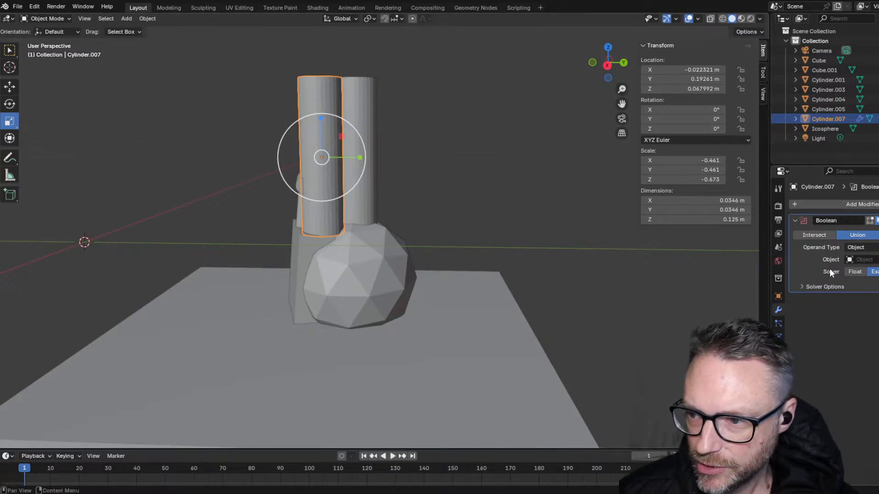
# - Use the rear large cylinder as the Boolean's target object and apply the modifier
pyautogui.click(366, 140)
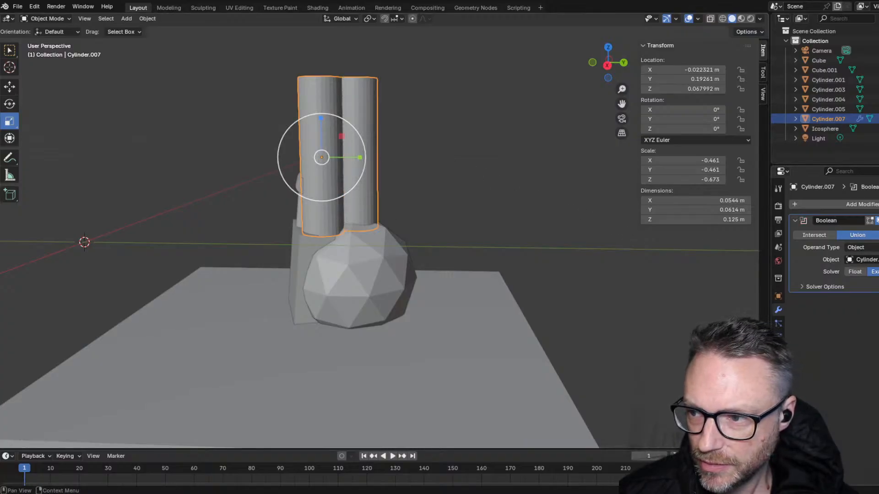
pyautogui.click(878, 221)
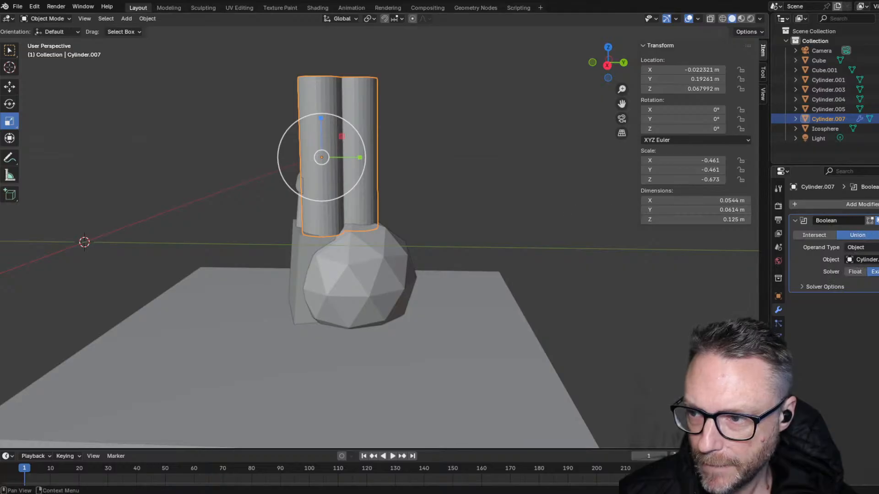
pyautogui.click(878, 221)
pyautogui.click(855, 232)
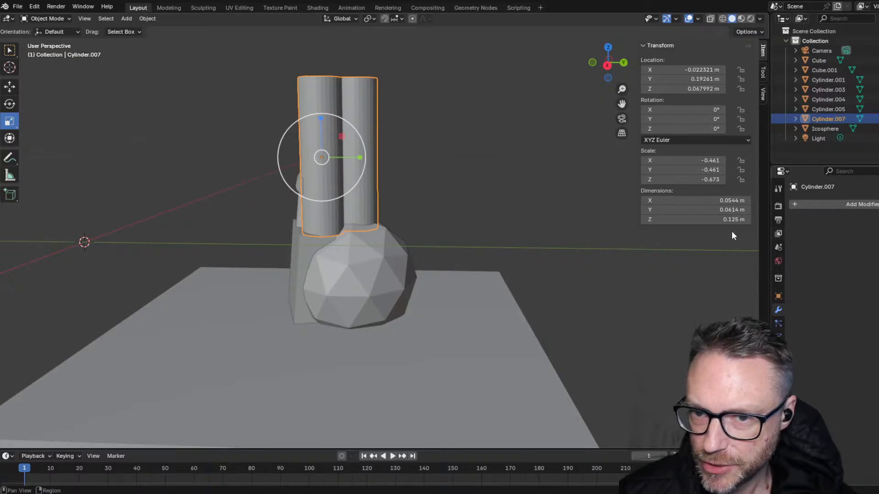
# - Move the leftover rear cylinder away from the model, about -0.216 m along X, 0.044 m along Y and 0.018 m along Z
pyautogui.moveTo(499, 226); pyautogui.dragTo(601, 276, button='middle')
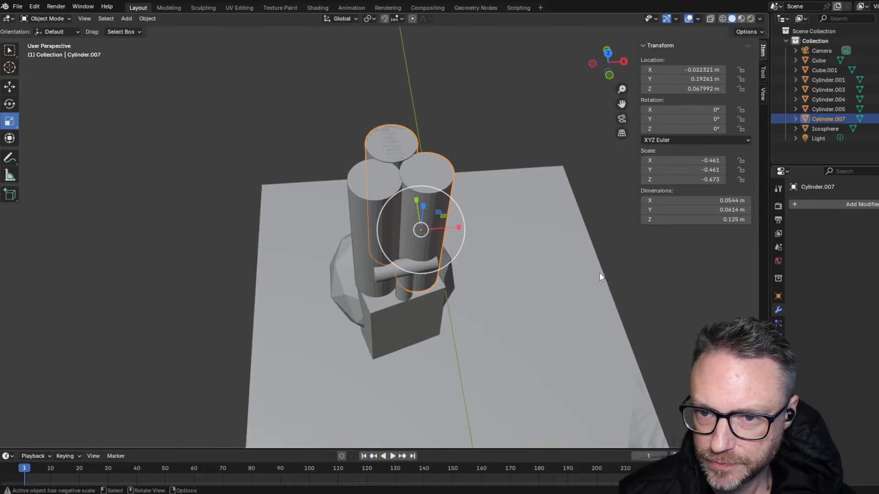
pyautogui.click(371, 185)
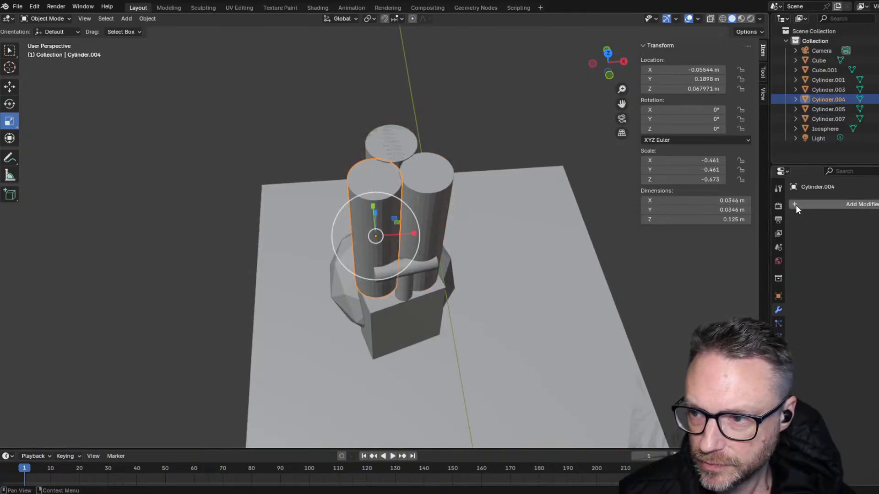
pyautogui.click(376, 146)
pyautogui.click(427, 172)
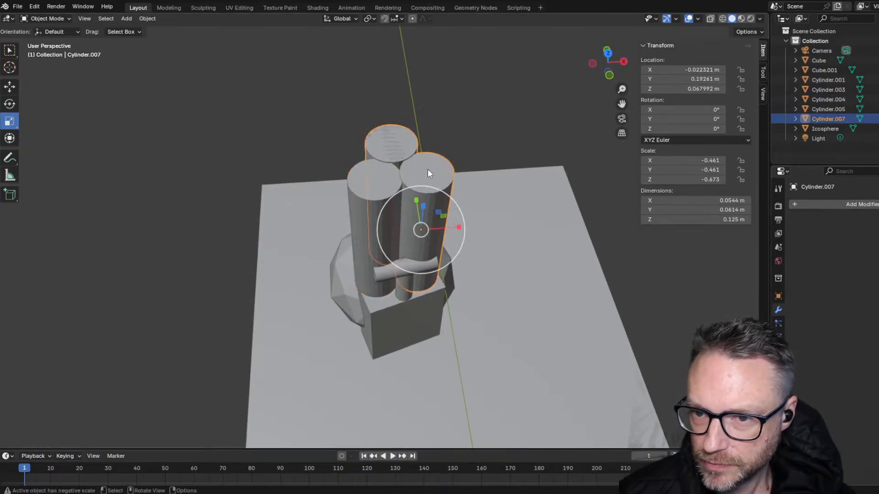
pyautogui.click(391, 146)
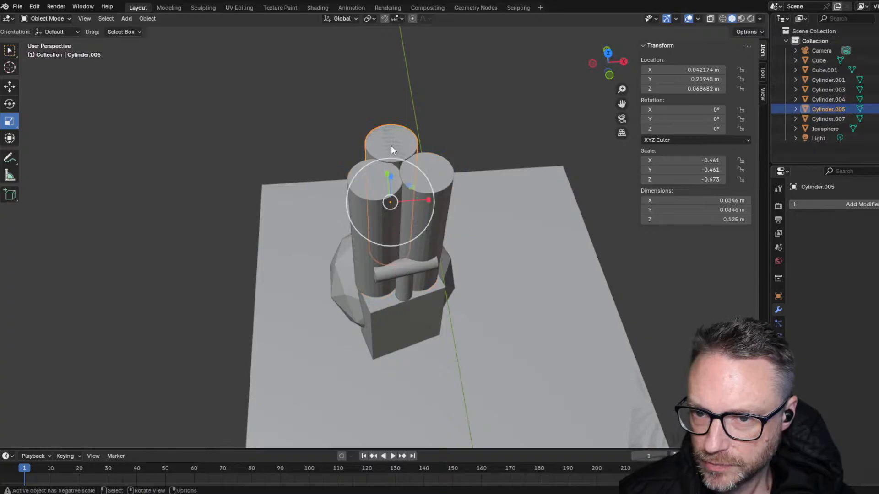
pyautogui.press('g')
pyautogui.click(95, 101)
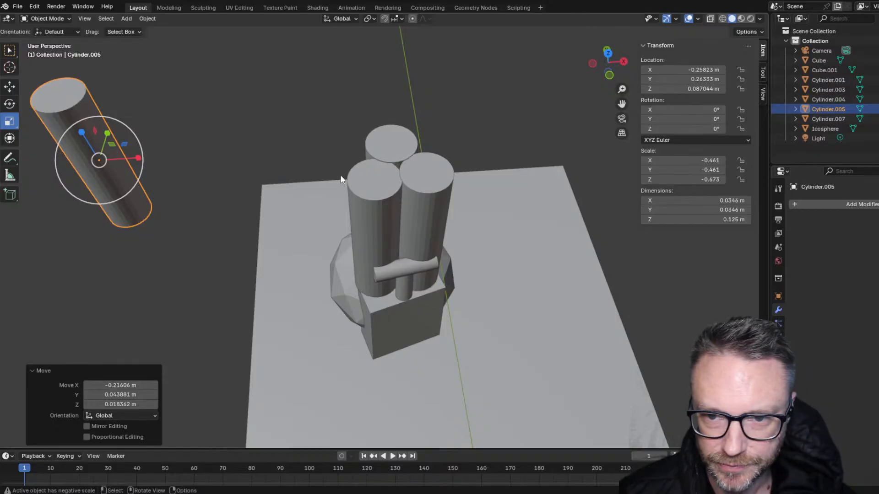
# - Union the front cylinder on the negative X side into the joined cylinders with a Boolean modifier and apply it
pyautogui.click(405, 146)
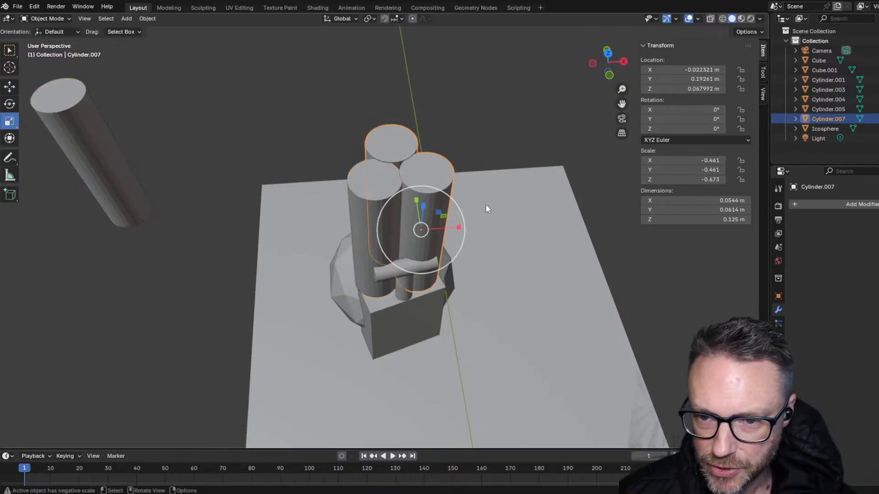
pyautogui.click(820, 207)
pyautogui.moveTo(817, 210)
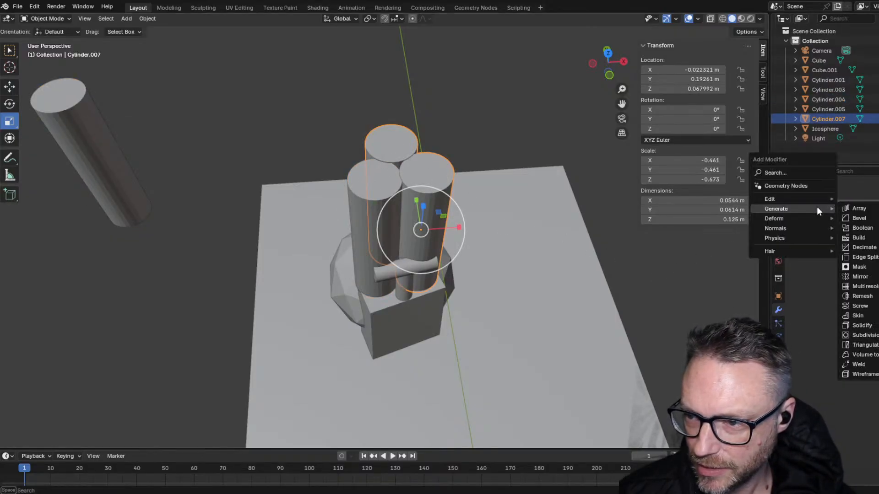
pyautogui.click(860, 229)
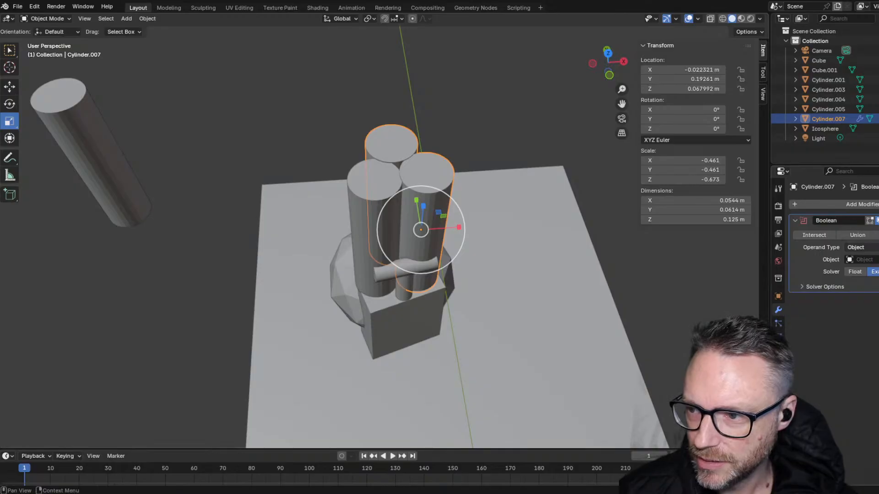
pyautogui.click(859, 234)
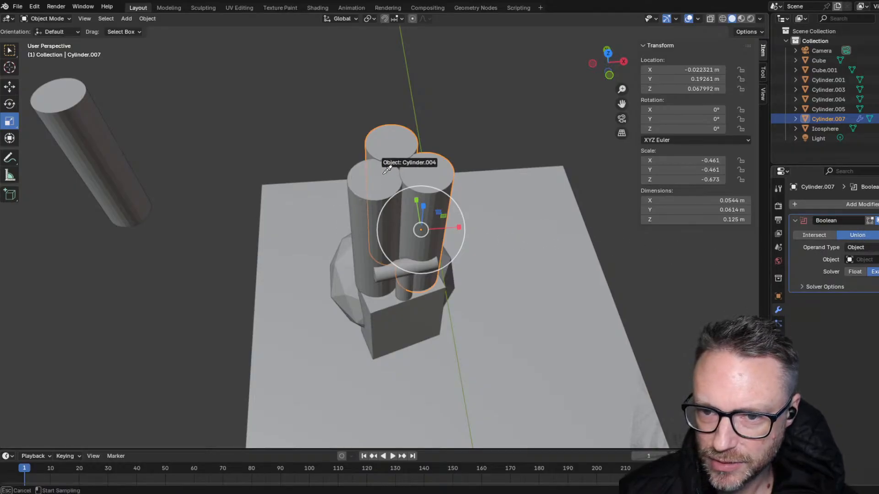
pyautogui.click(364, 190)
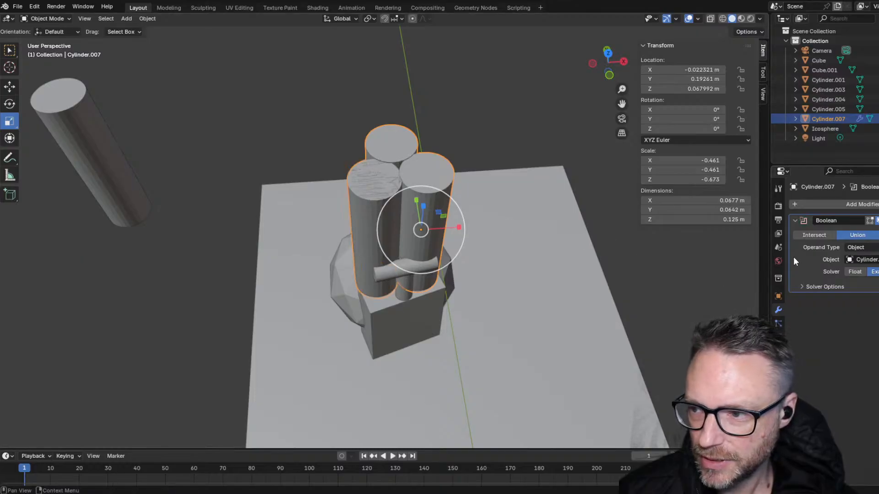
pyautogui.click(876, 220)
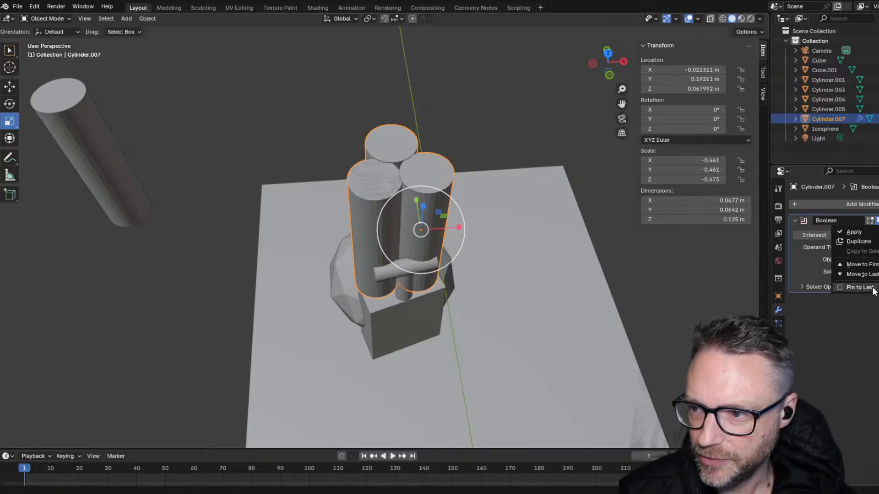
pyautogui.click(854, 232)
# - Try moving the joined three-cylinder object off the leftover front cylinder, and undo the move
pyautogui.press('g')
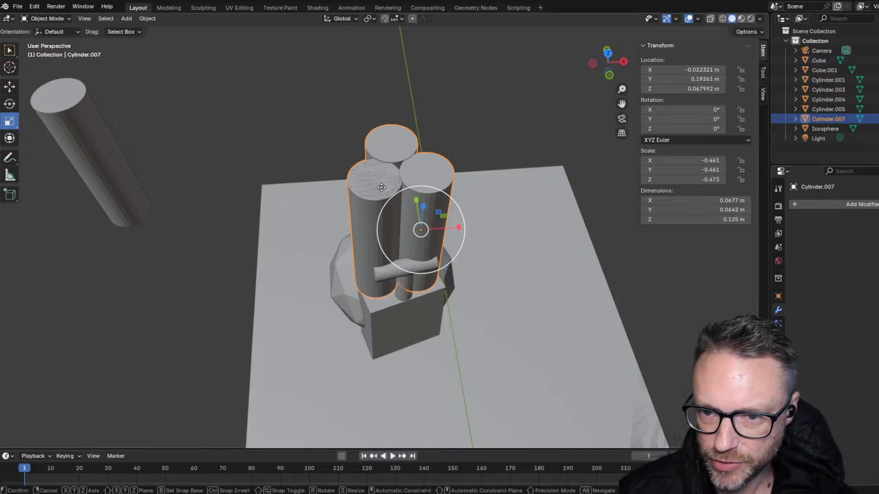
pyautogui.click(369, 138)
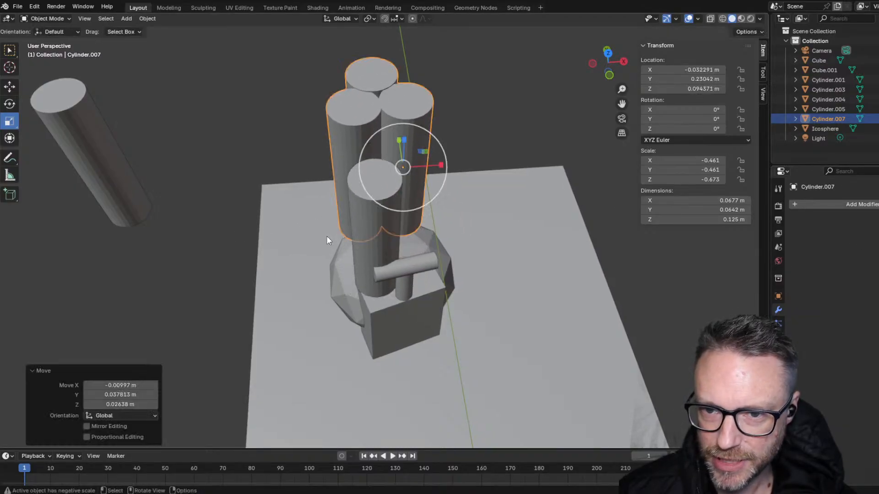
pyautogui.click(369, 212)
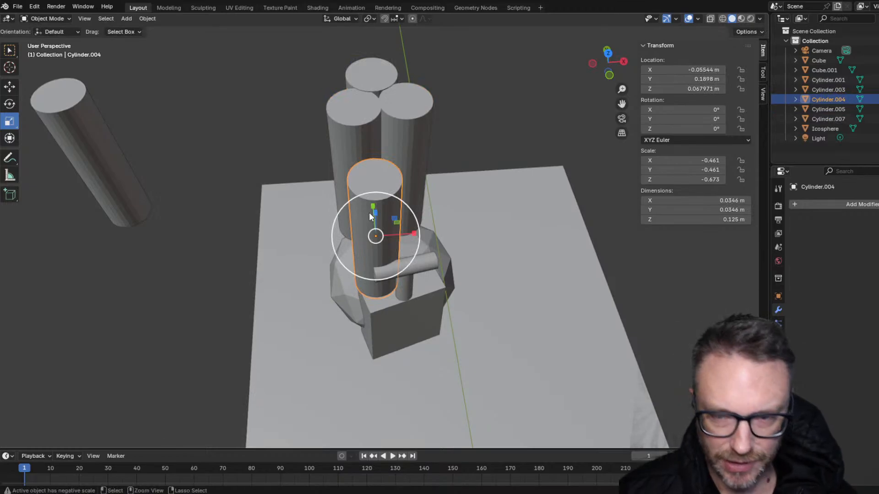
pyautogui.hotkey('ctrl', 'z')
pyautogui.hotkey('ctrl', 'z')
pyautogui.hotkey('ctrl', 'z')
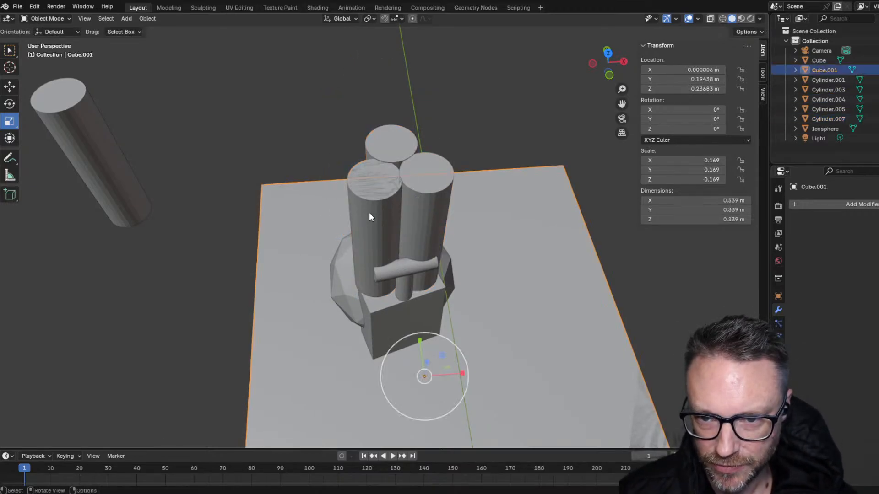
# - Move the leftover front cylinder away from the model, about -0.228 m along X, -0.0055 m along Y and -0.0176 m along Z
pyautogui.click(369, 212)
pyautogui.press('g')
pyautogui.click(50, 254)
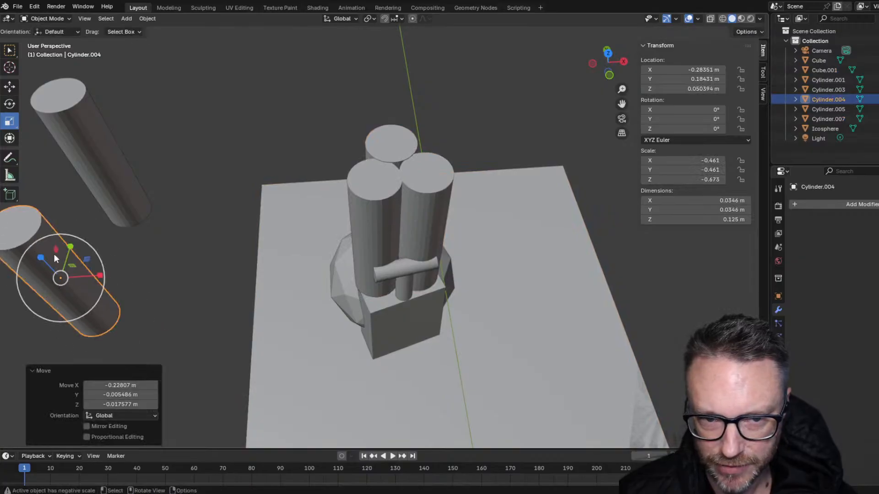
# - Union the small upright cylinder on top of the cube into the cube with a Boolean modifier and apply it
pyautogui.moveTo(256, 257); pyautogui.dragTo(225, 238, button='middle')
pyautogui.click(338, 312)
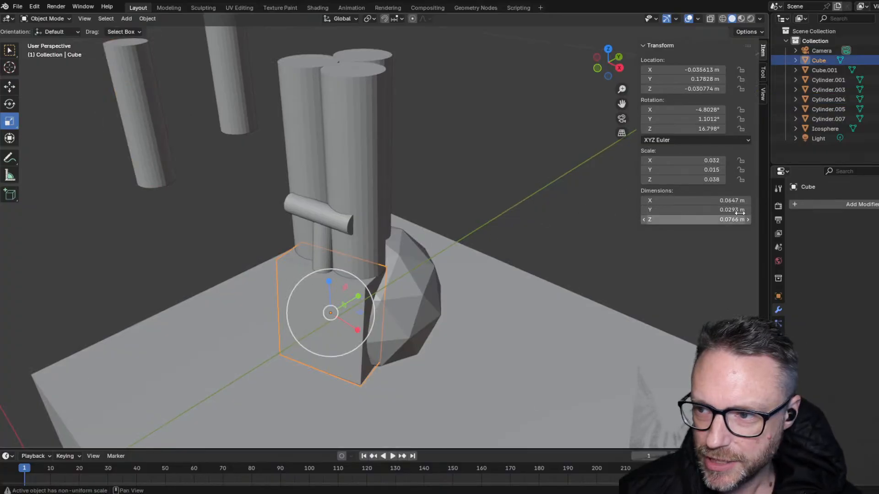
pyautogui.click(804, 202)
pyautogui.moveTo(792, 213)
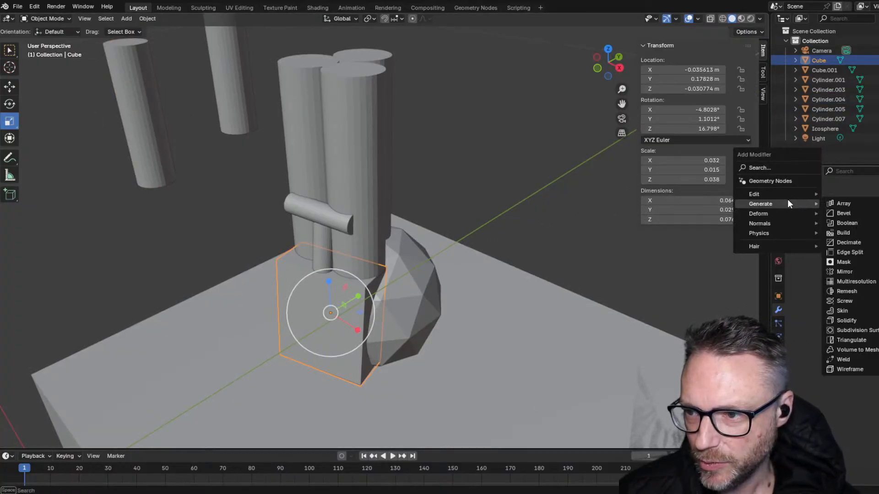
pyautogui.click(835, 226)
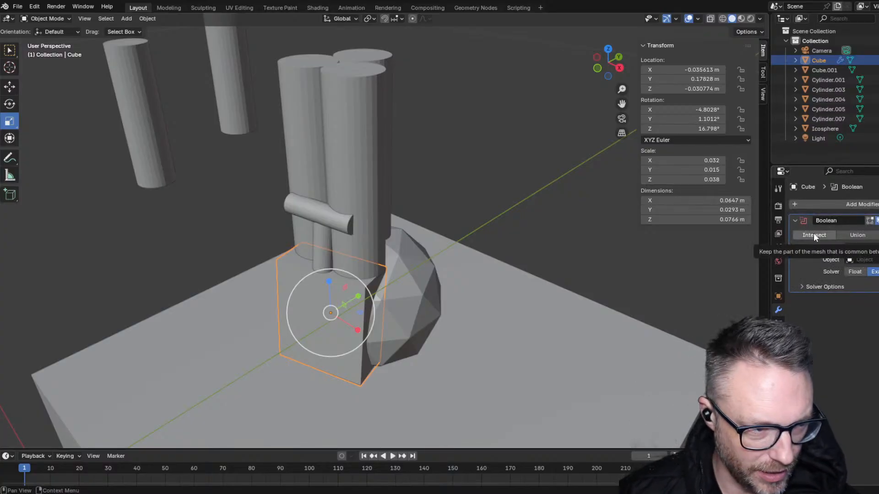
pyautogui.click(860, 235)
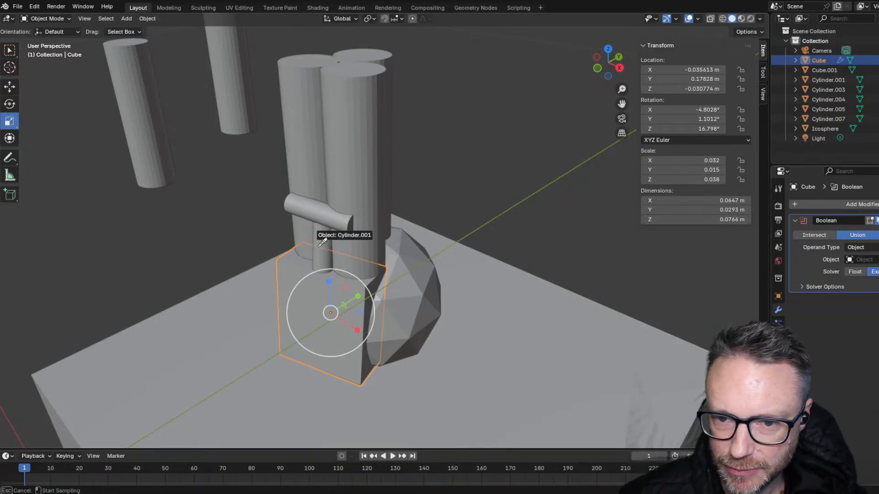
pyautogui.click(326, 225)
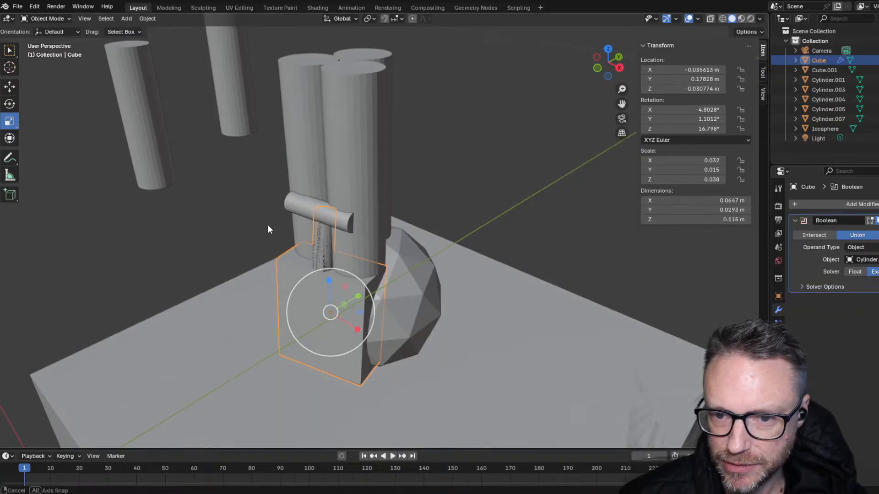
pyautogui.moveTo(268, 224); pyautogui.dragTo(297, 209, button='middle')
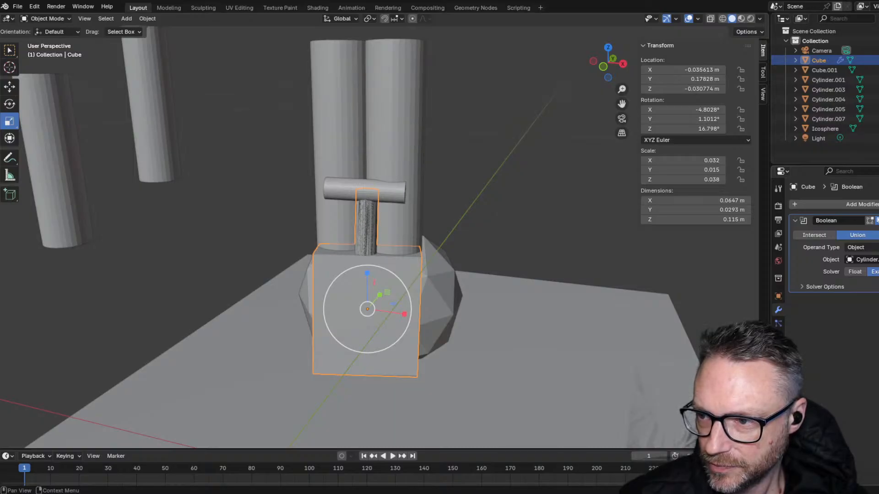
pyautogui.click(878, 221)
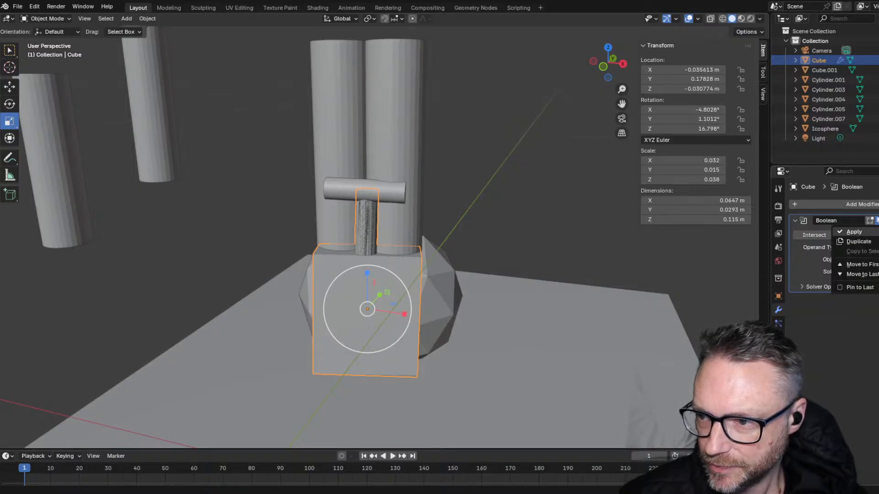
pyautogui.click(875, 231)
# - Move the leftover small upright cylinder away from the model, about -0.129 m along X, -0.045 m along Y and -0.006 m along Z
pyautogui.click(373, 216)
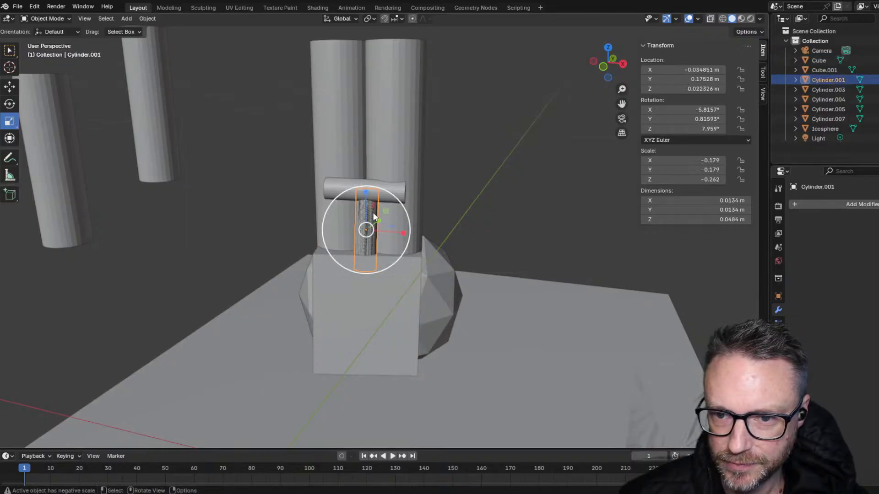
pyautogui.press('g')
pyautogui.click(308, 227)
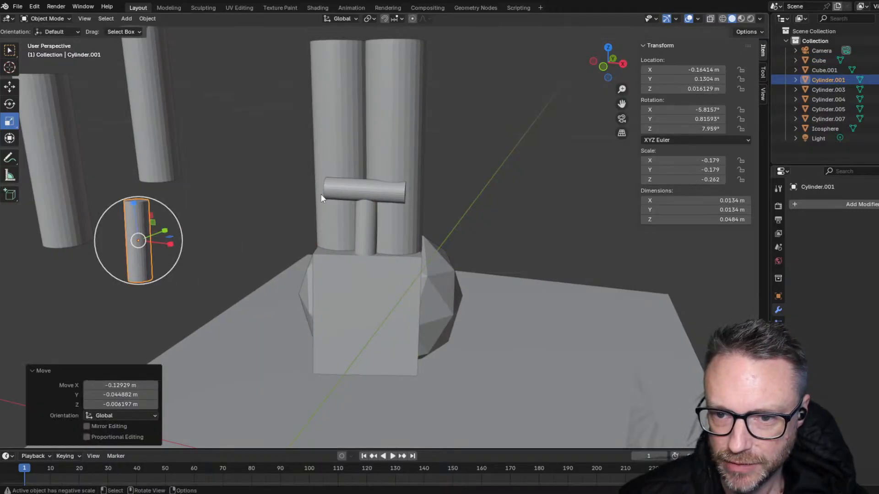
# - Union the small horizontal cylinder into the cube with a Boolean modifier and apply it
pyautogui.click(359, 229)
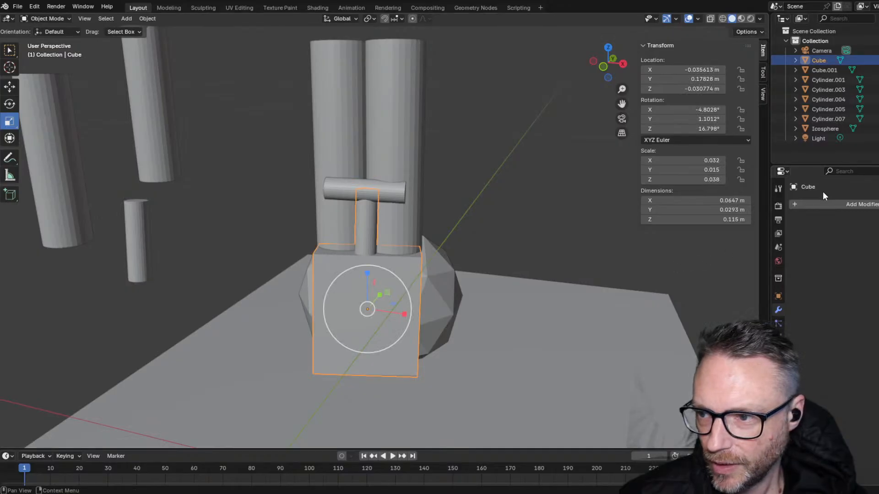
pyautogui.click(826, 204)
pyautogui.moveTo(786, 207)
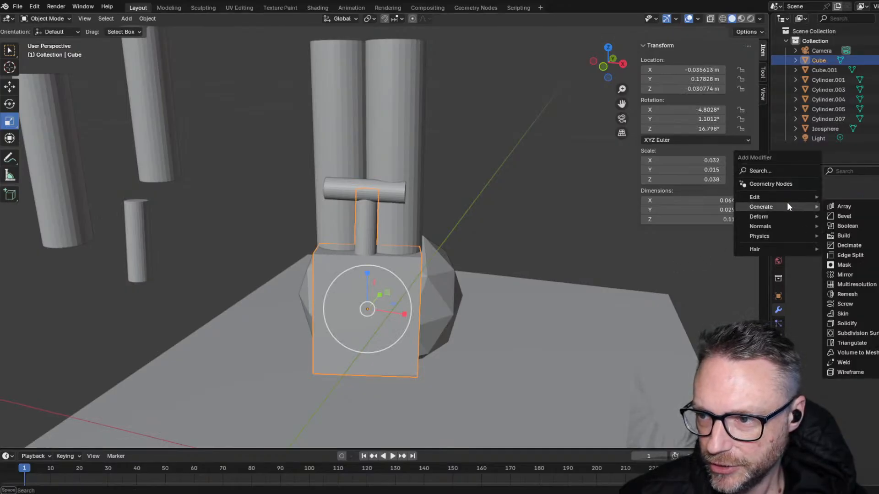
pyautogui.click(845, 227)
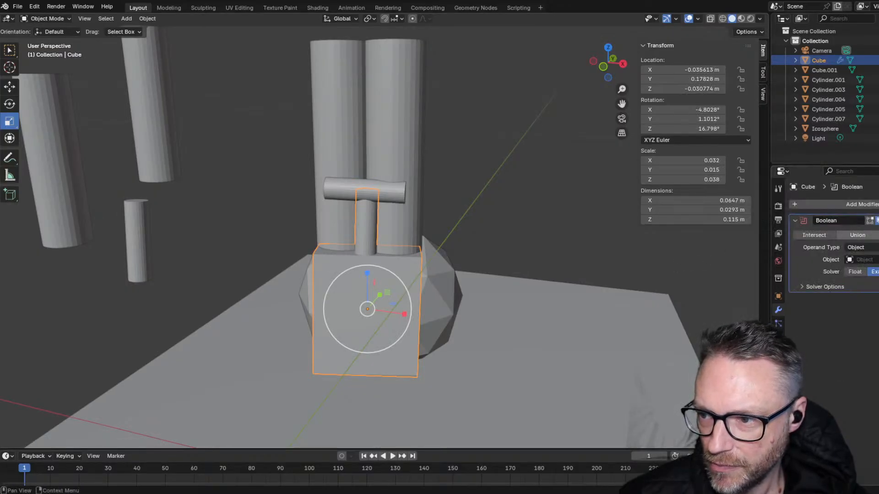
pyautogui.click(860, 235)
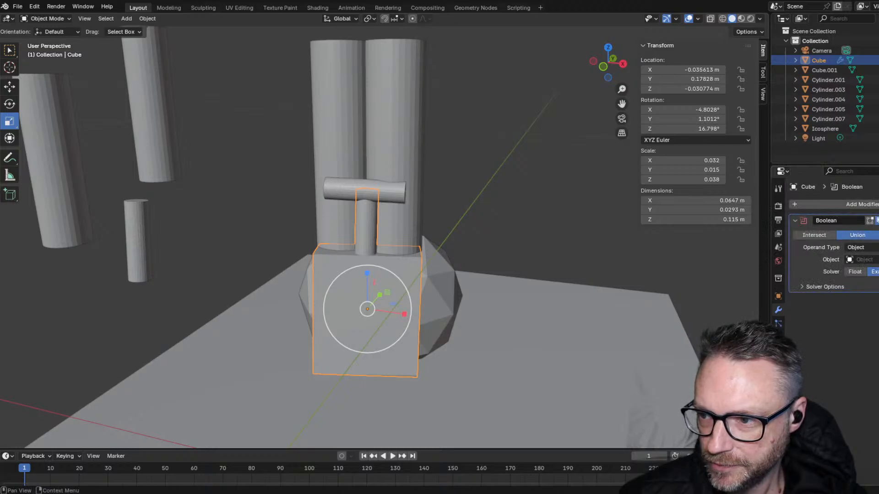
pyautogui.click(365, 189)
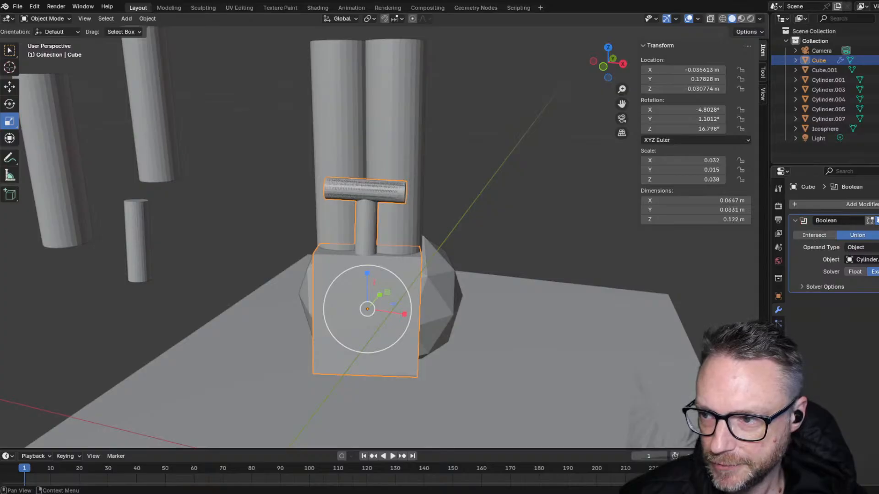
pyautogui.click(877, 220)
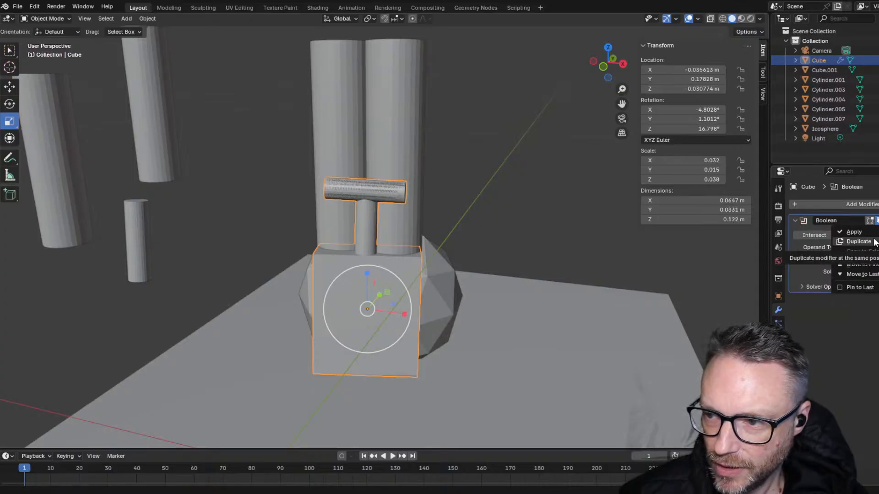
pyautogui.click(855, 231)
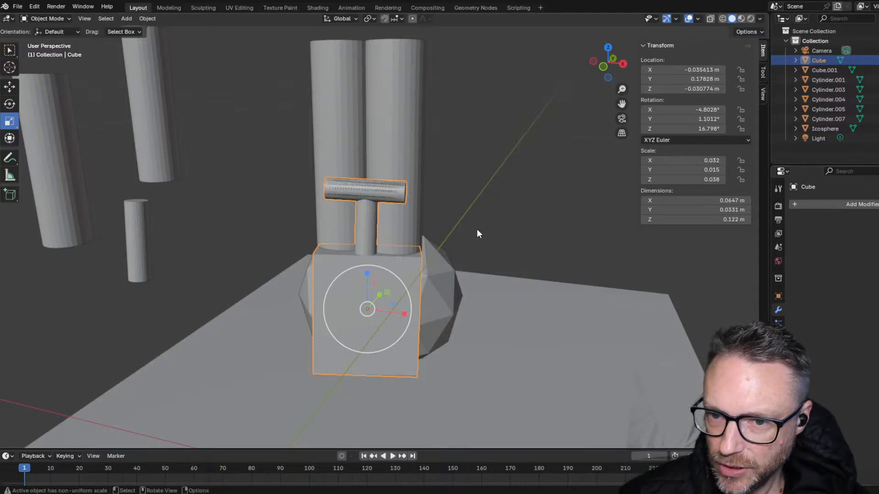
# - Move the leftover horizontal cylinder away from the model, about -0.120 m along X, -0.041 m along Y and -0.0025 m along Z
pyautogui.click(388, 185)
pyautogui.click(374, 190)
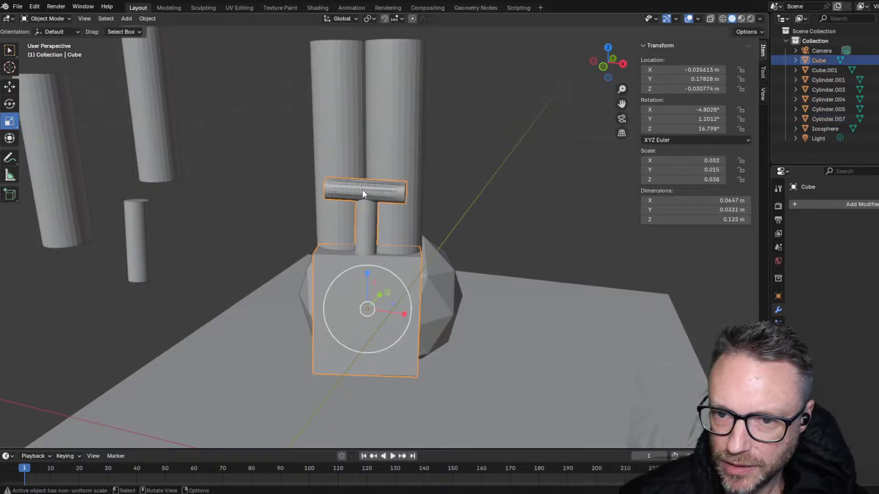
pyautogui.click(363, 192)
pyautogui.press('g')
pyautogui.click(149, 197)
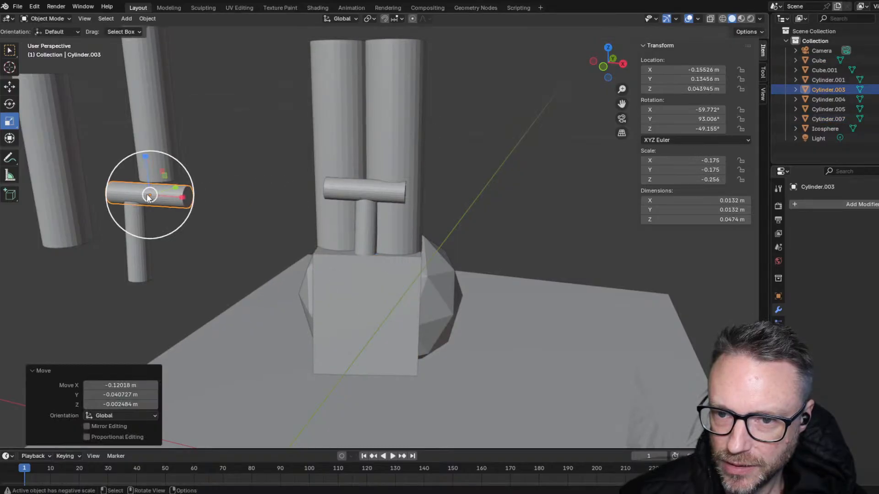
# - Move both small leftover cylinders together farther from the model, about -0.137 m along X, 0.113 m along Y and 0.0017 m along Z
pyautogui.moveTo(148, 197); pyautogui.dragTo(325, 174, button='middle')
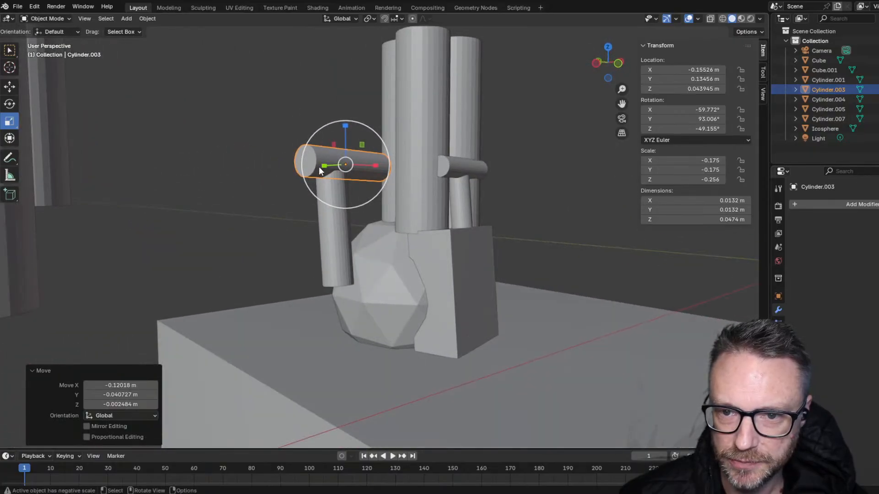
pyautogui.keyDown('shift'); pyautogui.click(341, 235); pyautogui.keyUp('shift')
pyautogui.press('g')
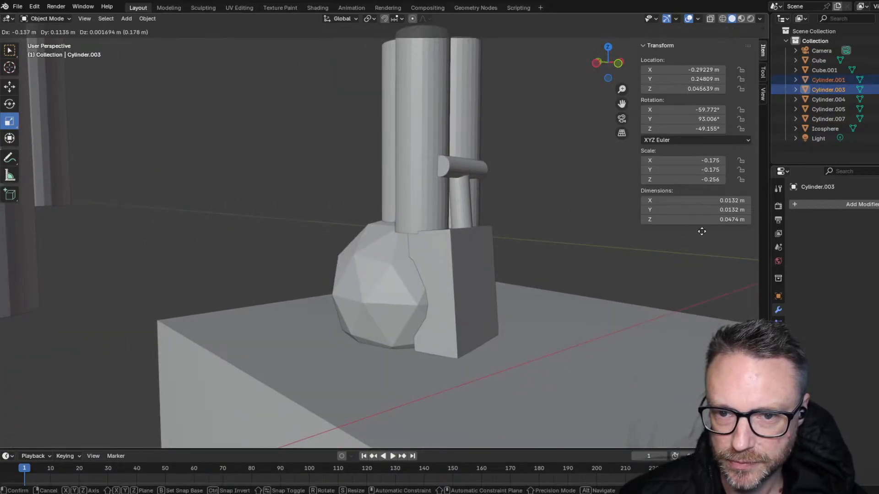
pyautogui.click(702, 231)
# - Examine how the merged cube, the joined cylinders and the ico sphere meet from several sides
pyautogui.moveTo(247, 195); pyautogui.dragTo(129, 222, button='middle')
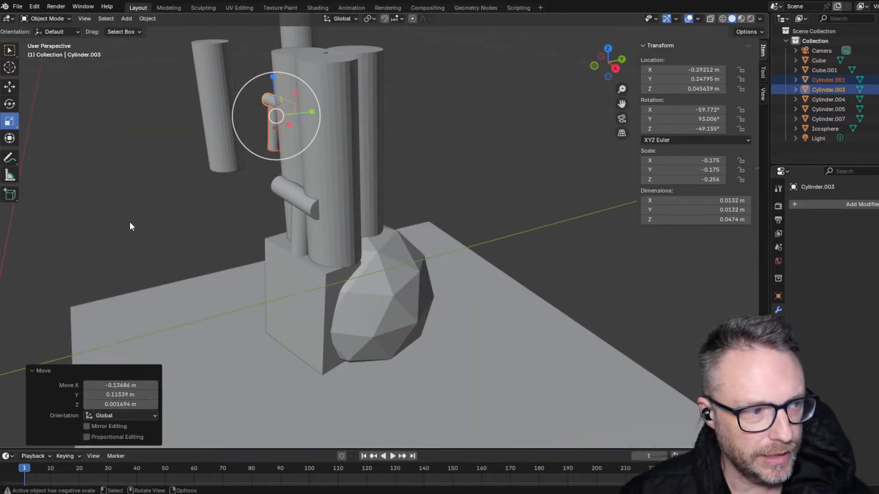
pyautogui.click(292, 267)
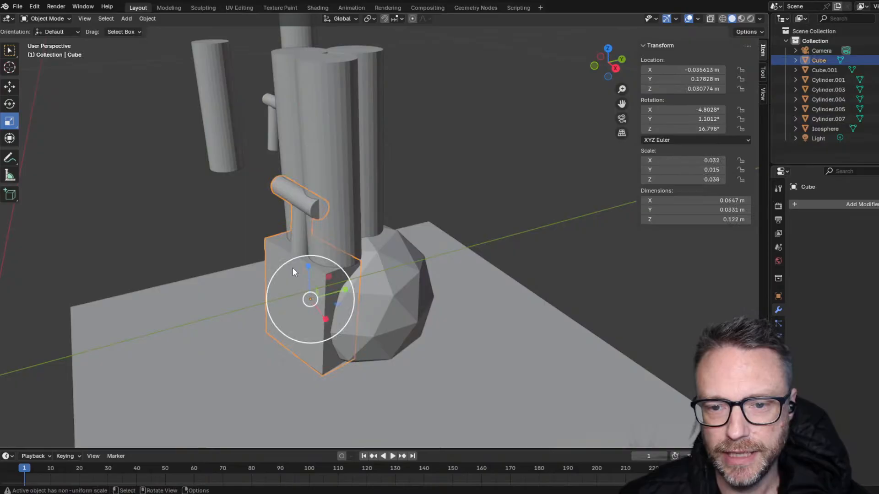
pyautogui.click(314, 127)
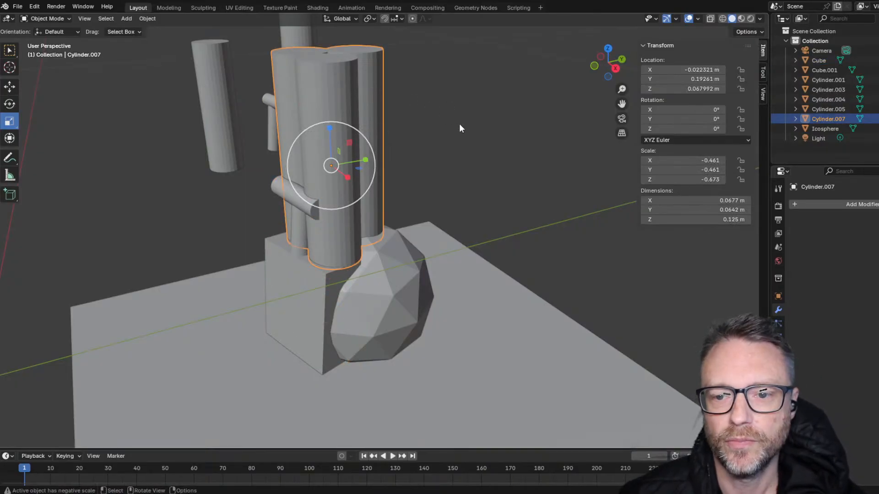
pyautogui.moveTo(460, 126); pyautogui.dragTo(535, 74, button='middle')
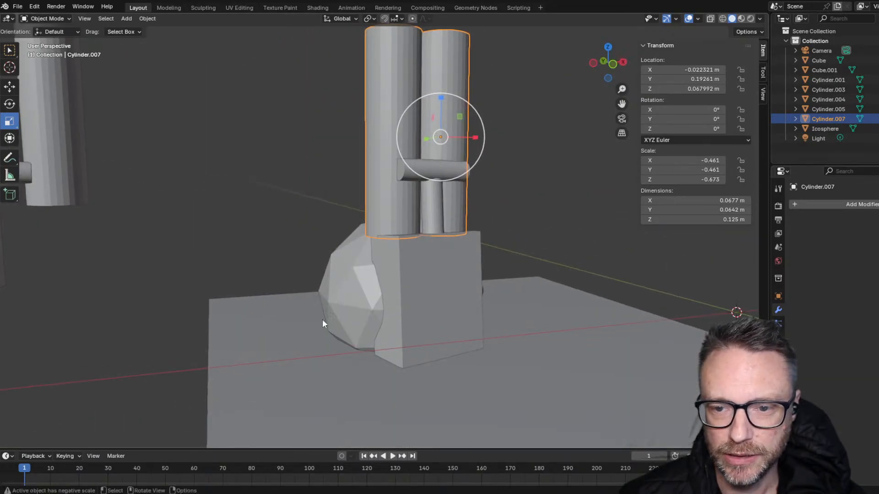
pyautogui.click(353, 281)
pyautogui.moveTo(301, 196); pyautogui.dragTo(328, 262, button='middle')
pyautogui.scroll(1, 331, 266)
pyautogui.scroll(2, 330, 266)
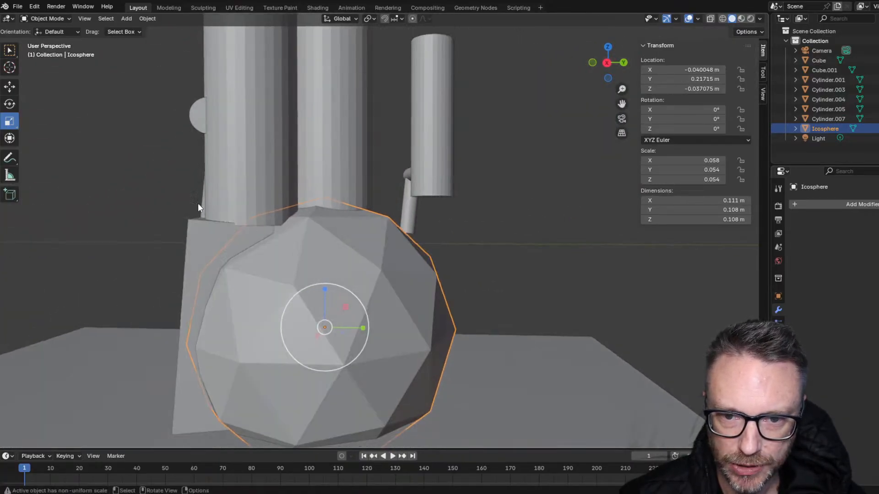
# - Nudge the merged cube part up about 0.001 m against the bottom of the joined cylinders
pyautogui.click(204, 246)
pyautogui.press('g')
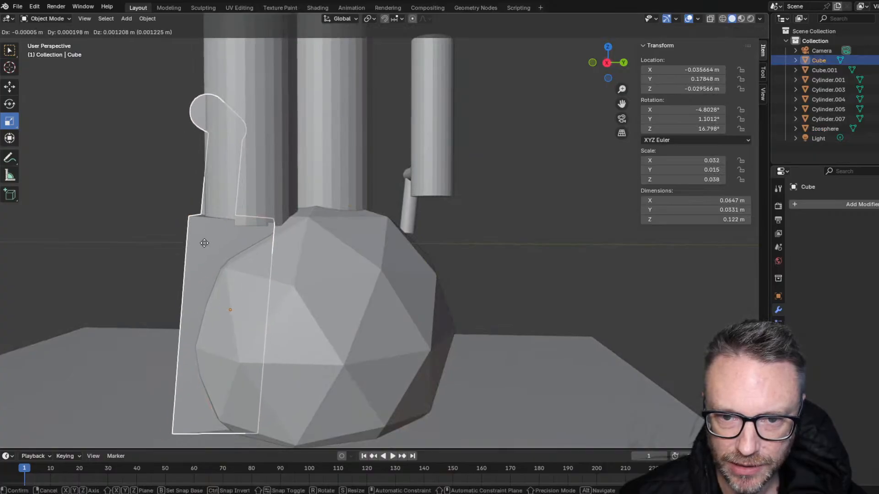
pyautogui.click(205, 242)
# - Move the ico sphere about -0.0007 m along X, 0.0006 m along Y and 0.0036 m along Z, closer under the cylinders
pyautogui.click(319, 248)
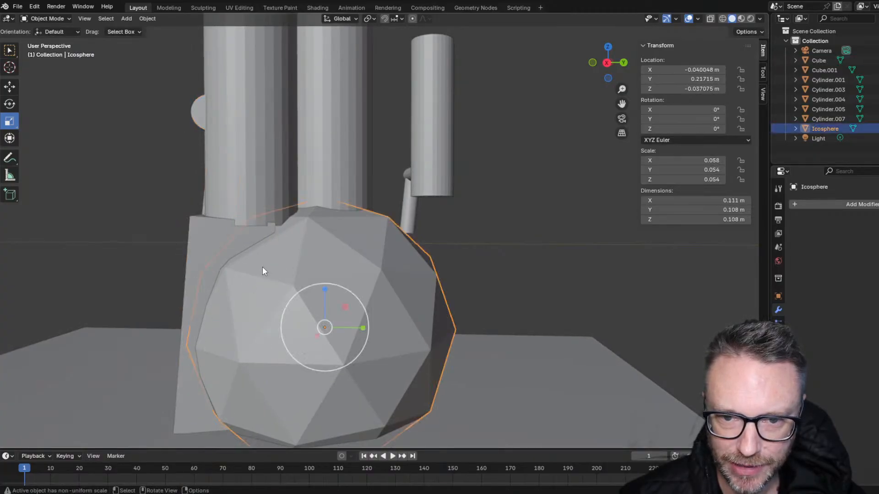
pyautogui.moveTo(262, 267); pyautogui.dragTo(232, 278, button='middle')
pyautogui.press('g')
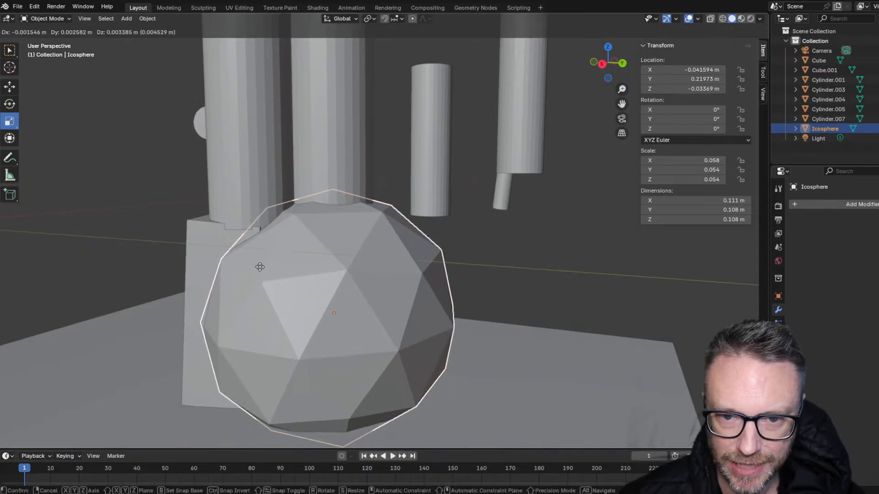
pyautogui.click(255, 267)
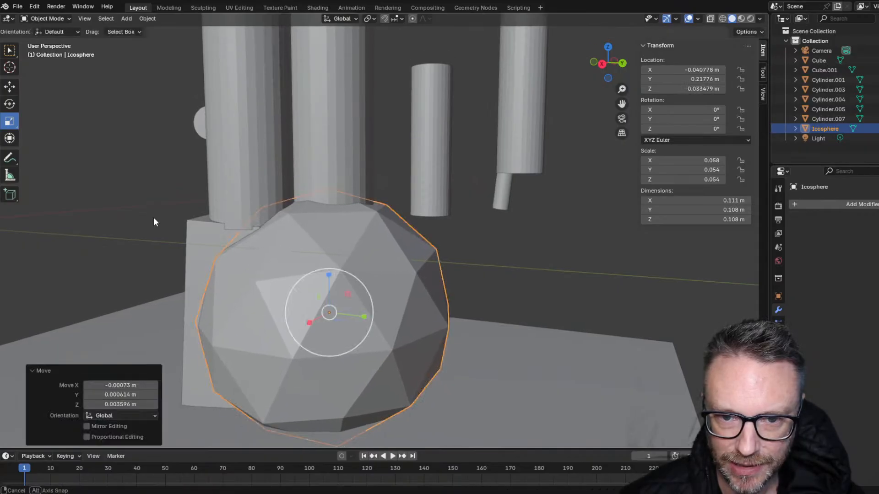
# - Scale the ico sphere up uniformly by about 1.047 in the back view and deselect it
pyautogui.moveTo(153, 218); pyautogui.dragTo(544, 117, button='middle')
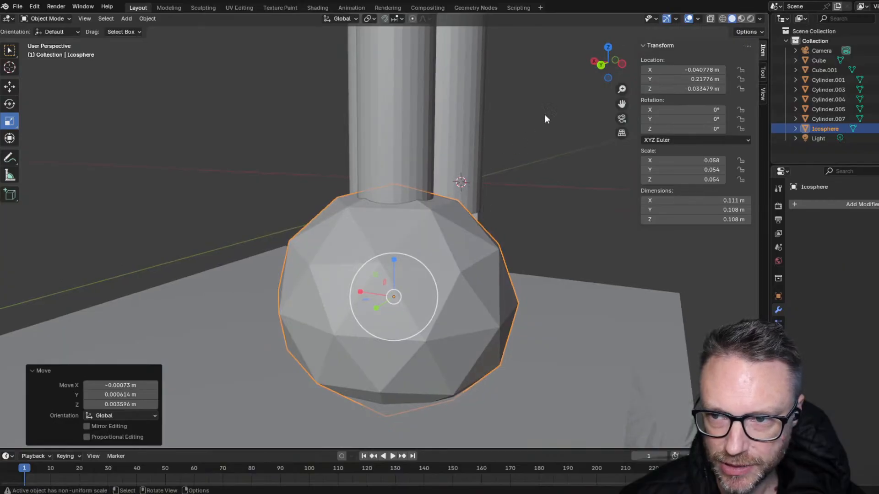
pyautogui.click(595, 65)
pyautogui.press('s')
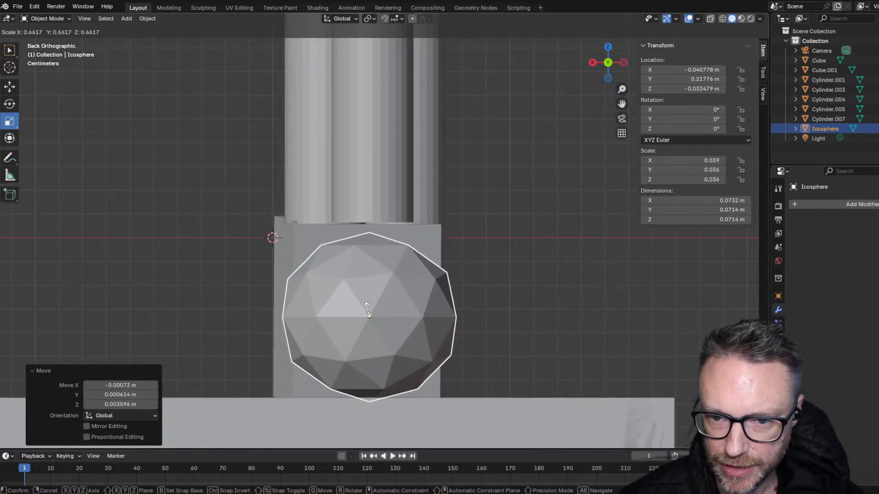
pyautogui.click(226, 211)
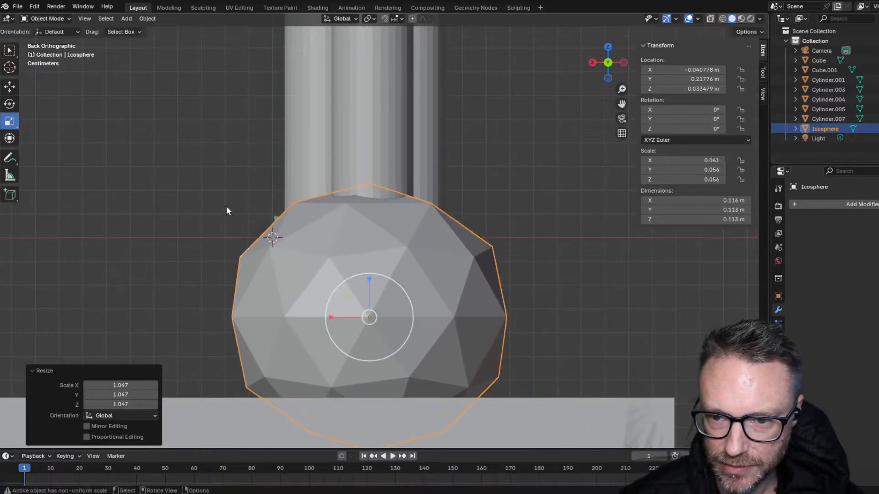
pyautogui.click(227, 211)
# - Enlarge the ico sphere uniformly by a further factor of about 1.095
pyautogui.moveTo(284, 251); pyautogui.dragTo(177, 248, button='middle')
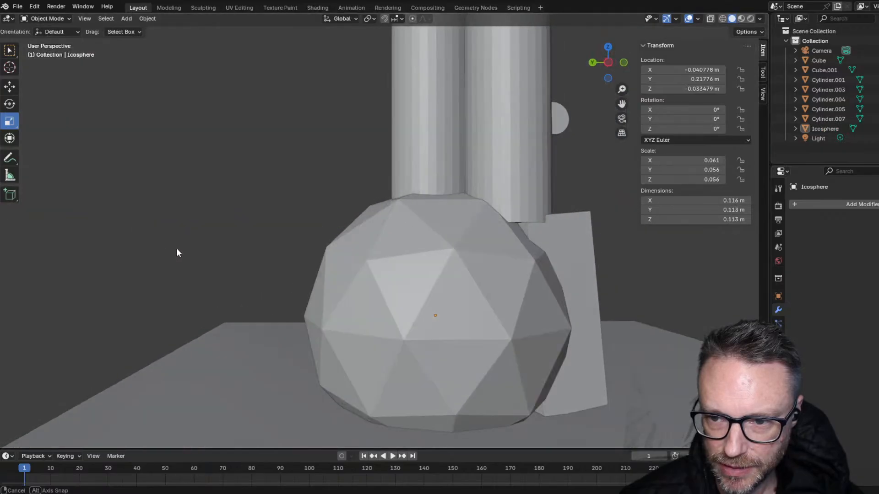
pyautogui.click(474, 278)
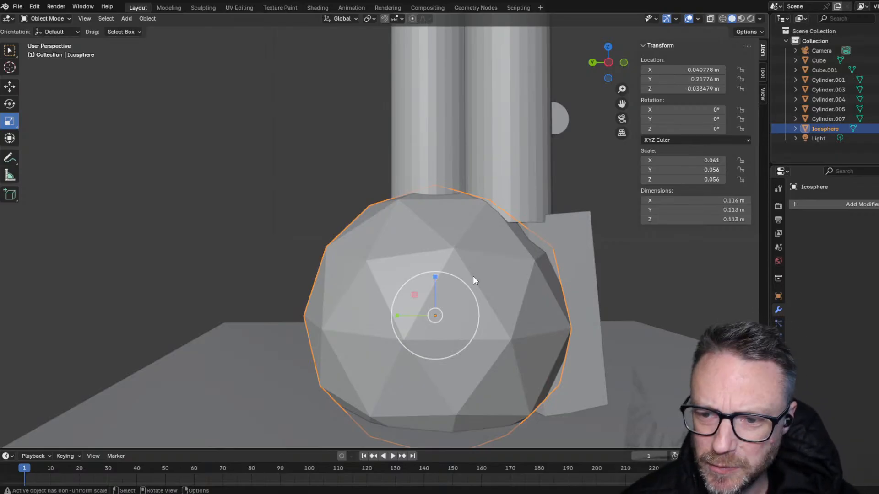
pyautogui.moveTo(473, 277); pyautogui.dragTo(482, 271)
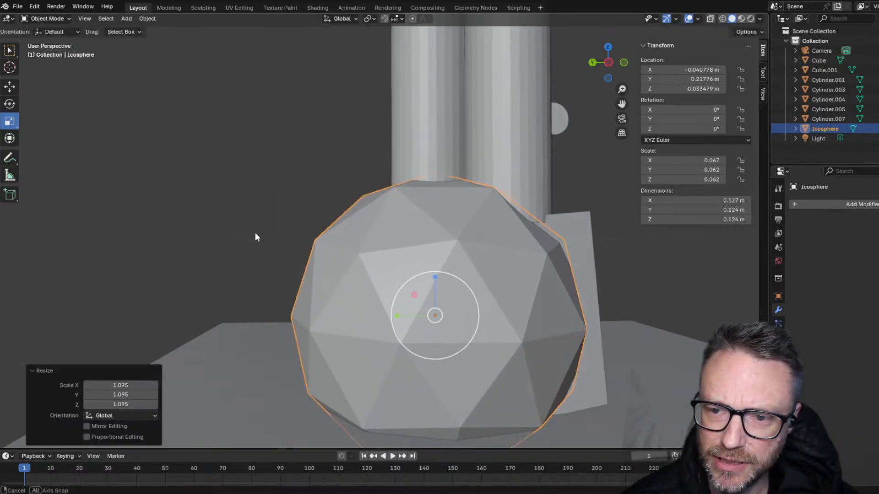
# - Move the ico sphere about -0.0013 m along X, 0.0067 m along Y and 0.0006 m along Z, keeping its size
pyautogui.moveTo(255, 234); pyautogui.dragTo(456, 236, button='middle')
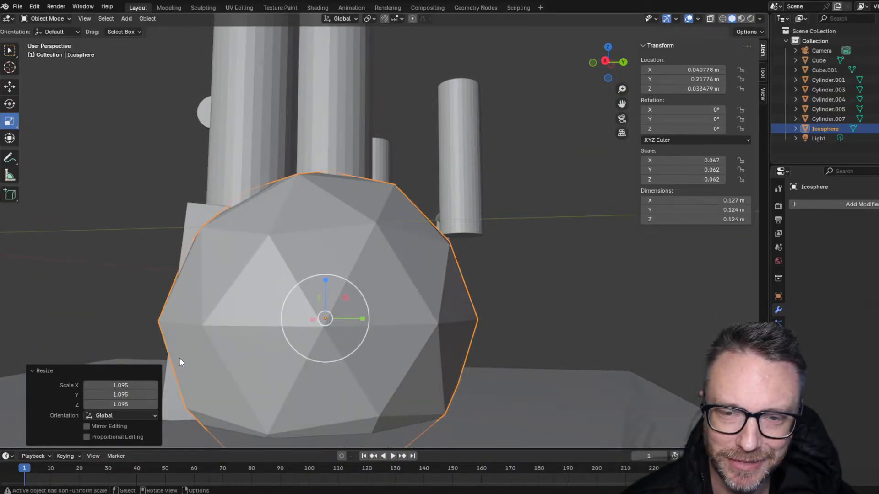
pyautogui.press('s')
pyautogui.click(257, 281)
pyautogui.press('g')
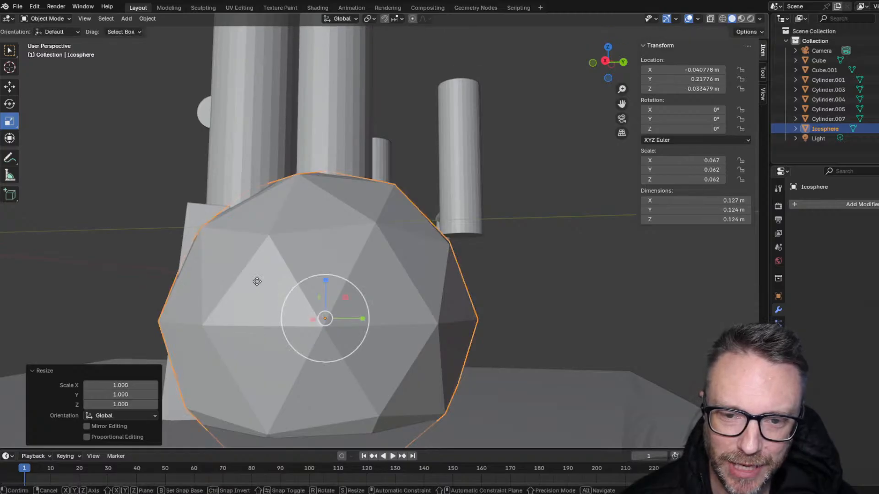
pyautogui.click(261, 282)
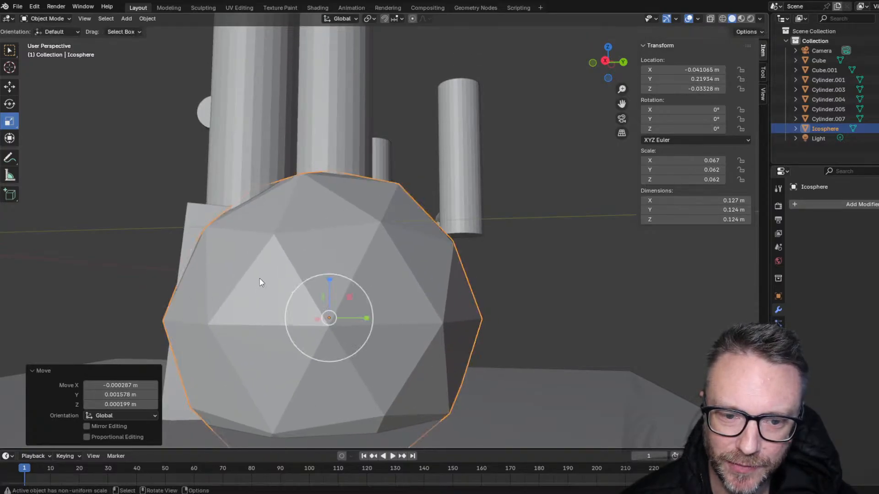
pyautogui.press('g')
pyautogui.click(270, 281)
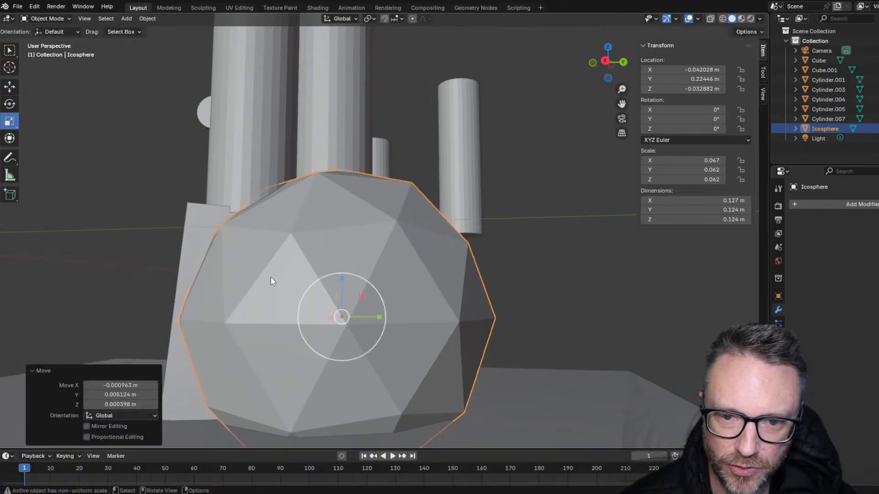
pyautogui.moveTo(271, 281); pyautogui.dragTo(339, 276, button='middle')
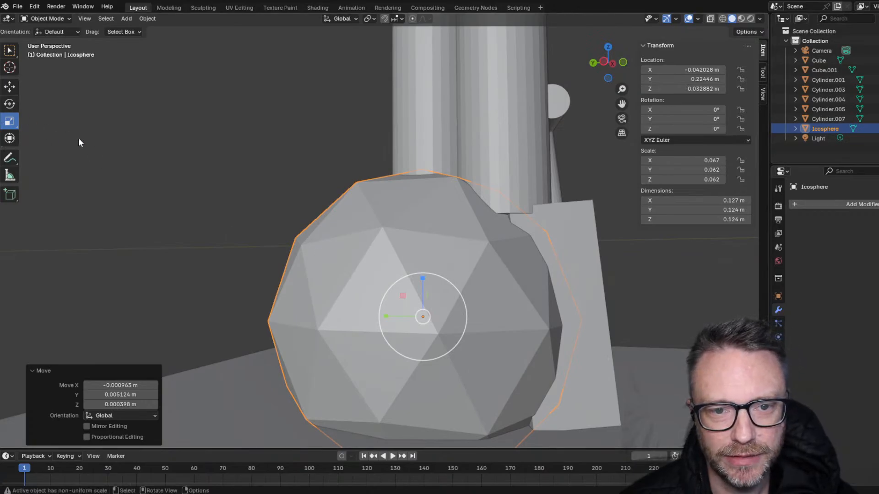
# - Add a UV sphere with 32 segments, 16 rings and a 1 m radius at the world origin
pyautogui.hotkey('shift', 'a')
pyautogui.moveTo(79, 137)
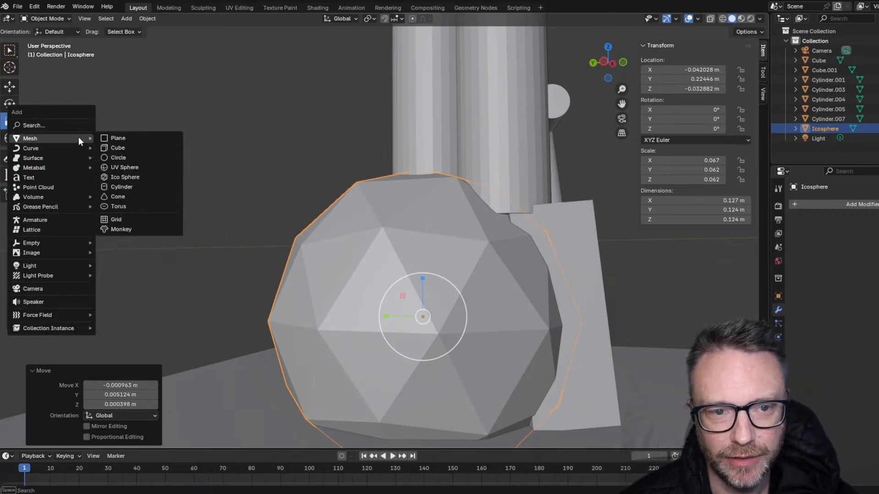
pyautogui.click(114, 168)
pyautogui.scroll(-3, 114, 169)
pyautogui.scroll(-12, 114, 168)
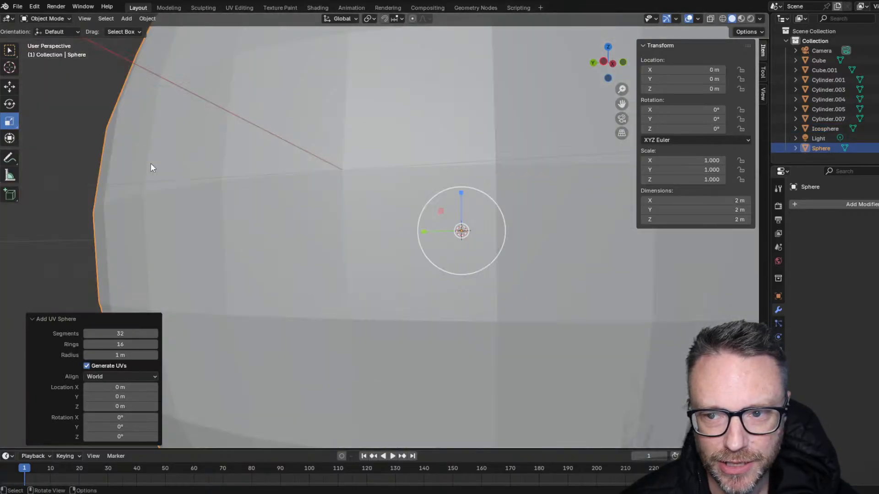
pyautogui.scroll(1, 384, 182)
pyautogui.scroll(-2, 384, 183)
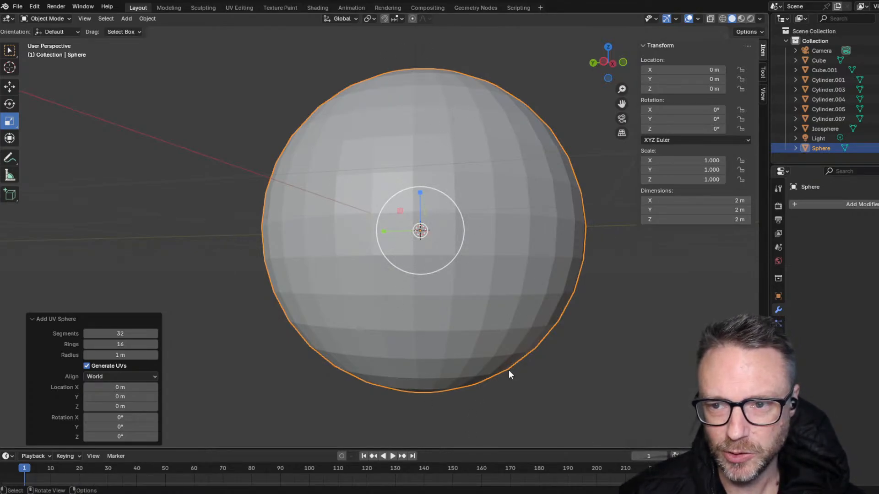
pyautogui.scroll(-3, 469, 332)
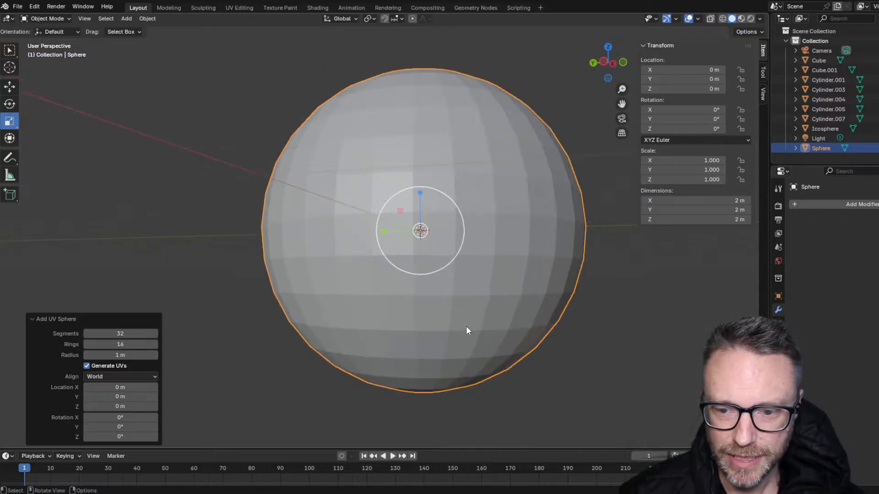
# - Inspect the UV sphere from above and from the side, and delete it
pyautogui.moveTo(466, 325); pyautogui.dragTo(477, 197, button='middle')
pyautogui.scroll(4, 361, 221)
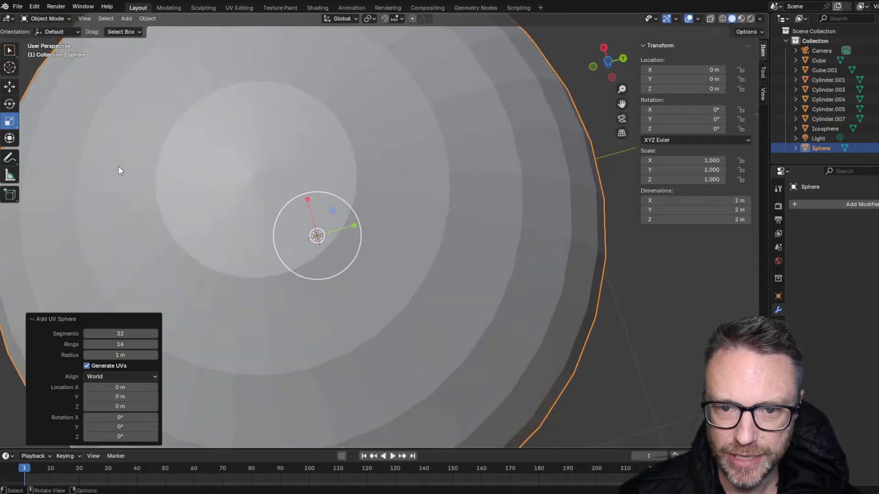
pyautogui.scroll(3, 120, 168)
pyautogui.scroll(3, 122, 170)
pyautogui.moveTo(177, 161); pyautogui.dragTo(286, 276, button='middle')
pyautogui.scroll(-3, 286, 276)
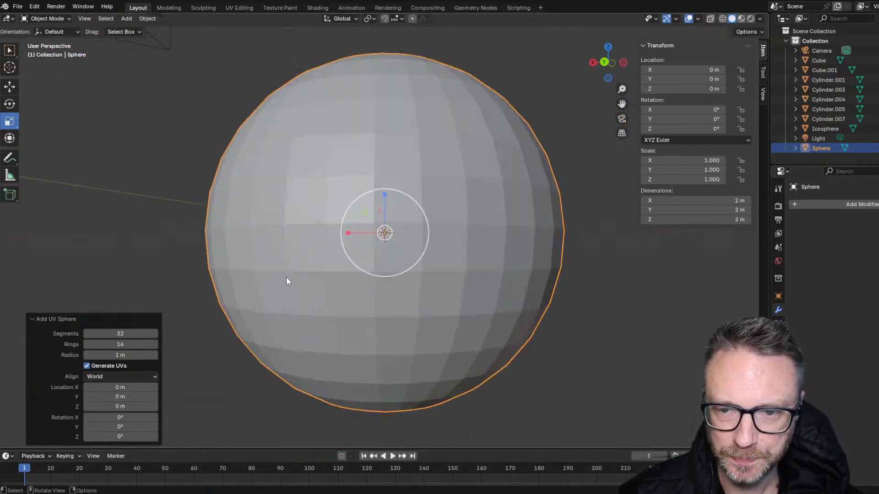
pyautogui.scroll(-3, 392, 233)
pyautogui.moveTo(392, 229); pyautogui.dragTo(400, 210, button='middle')
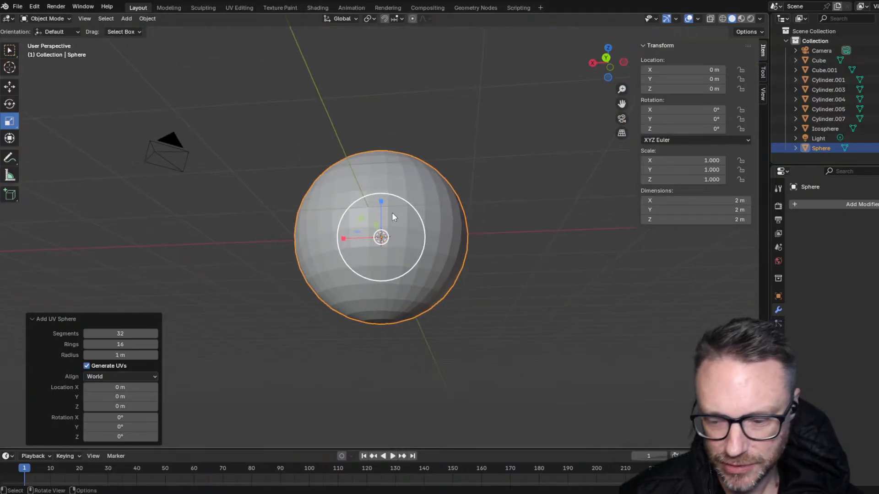
pyautogui.press('Delete')
# - Select the ico sphere under the cylinders and enlarge it to about 0.138 × 0.134 × 0.134 m
pyautogui.scroll(4, 393, 212)
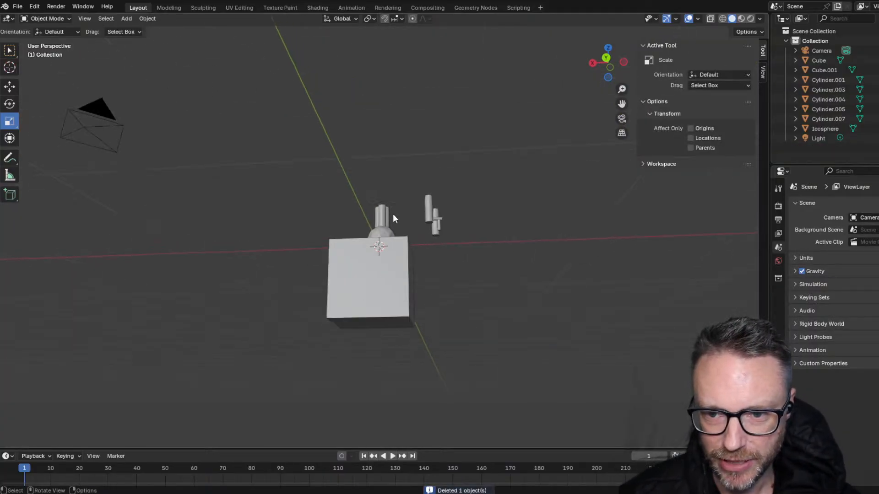
pyautogui.scroll(3, 380, 219)
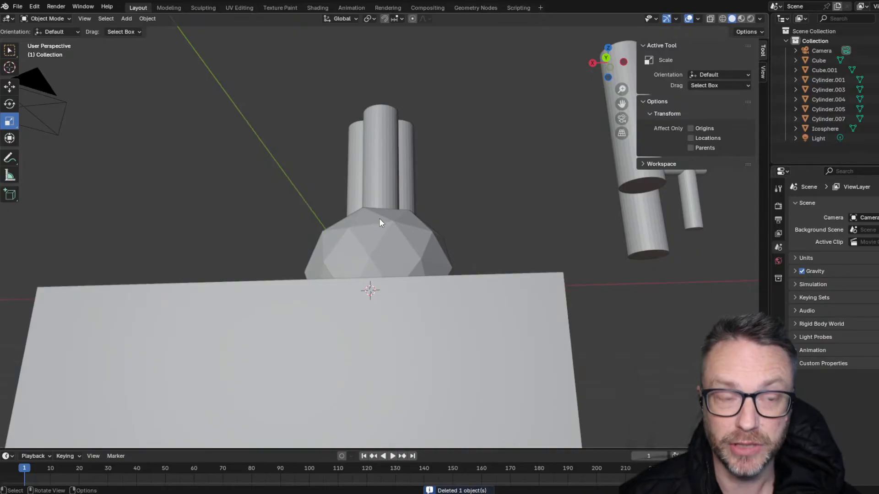
pyautogui.moveTo(345, 242); pyautogui.dragTo(550, 249, button='middle')
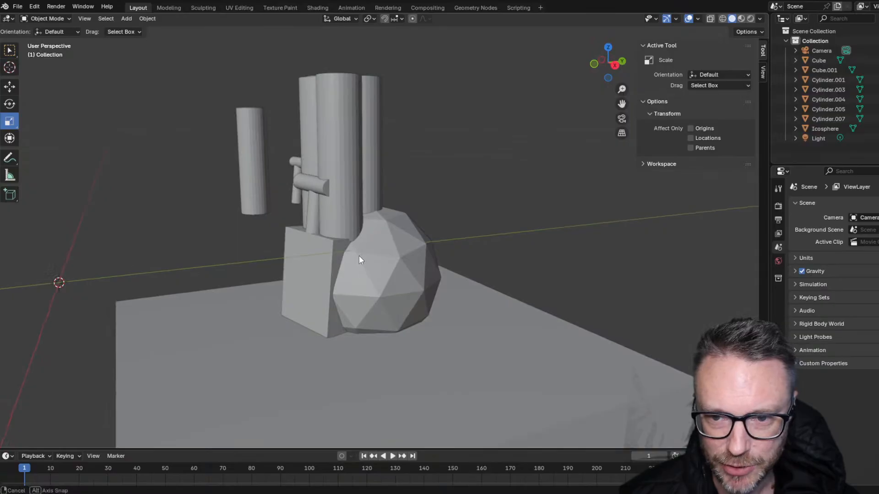
pyautogui.moveTo(359, 256); pyautogui.dragTo(472, 229, button='middle')
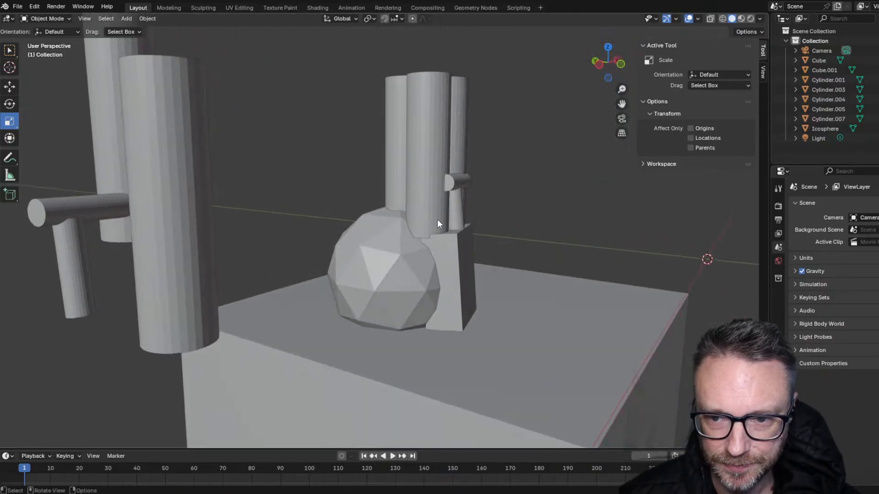
pyautogui.scroll(4, 437, 220)
pyautogui.moveTo(428, 237); pyautogui.dragTo(471, 239)
pyautogui.moveTo(471, 239); pyautogui.dragTo(419, 250, button='middle')
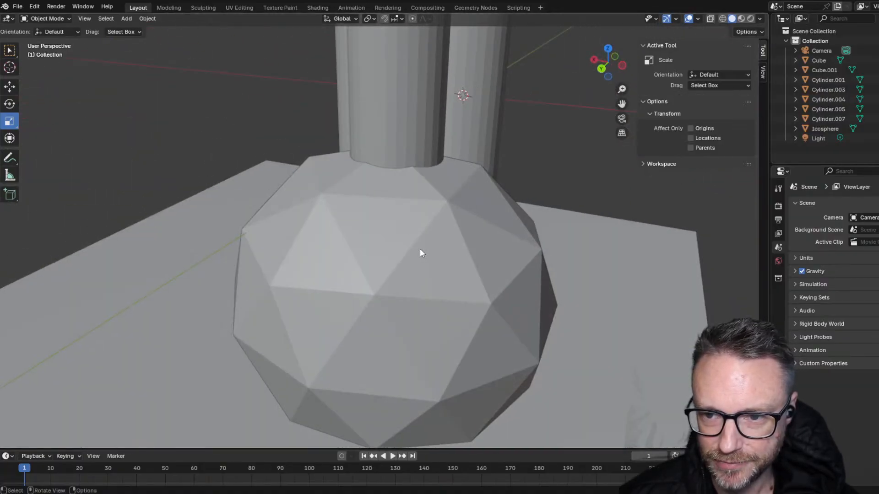
pyautogui.click(419, 250)
pyautogui.moveTo(419, 250); pyautogui.dragTo(428, 251)
# - Move the enlarged ico sphere about -0.0041 m along X, 0.0036 m along Y and -0.0002 m along Z
pyautogui.moveTo(428, 251); pyautogui.dragTo(352, 179, button='middle')
pyautogui.press('g')
pyautogui.click(273, 226)
pyautogui.scroll(-3, 370, 233)
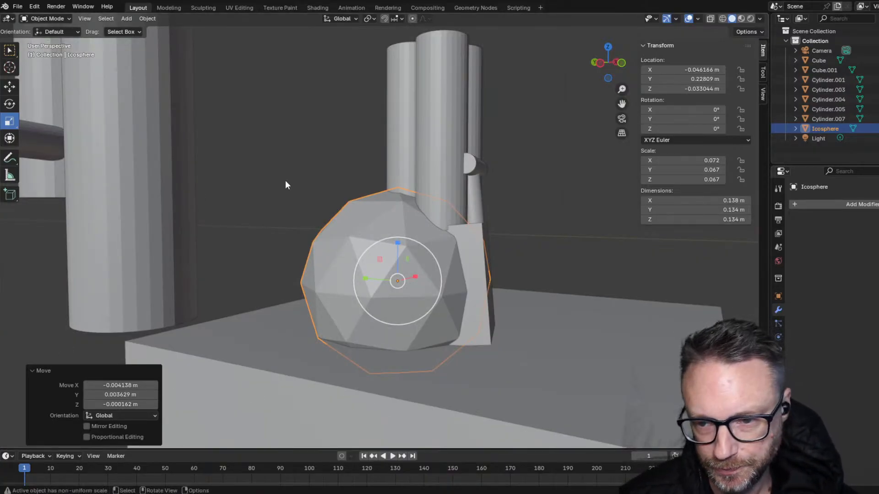
pyautogui.moveTo(479, 298); pyautogui.dragTo(344, 220, button='middle')
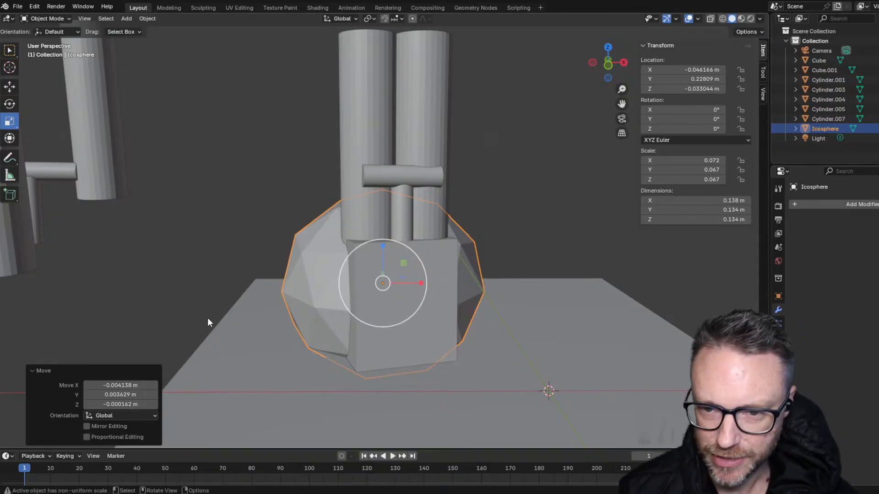
# - Scale the block with the T-shaped handle by about 1.01 and rotate it about -3.87° around the side view axis
pyautogui.moveTo(333, 283); pyautogui.dragTo(378, 281, button='middle')
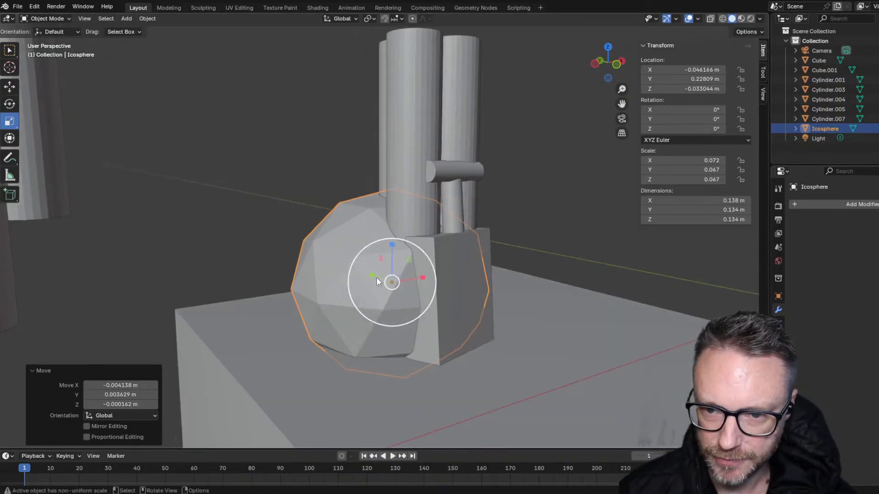
pyautogui.click(394, 219)
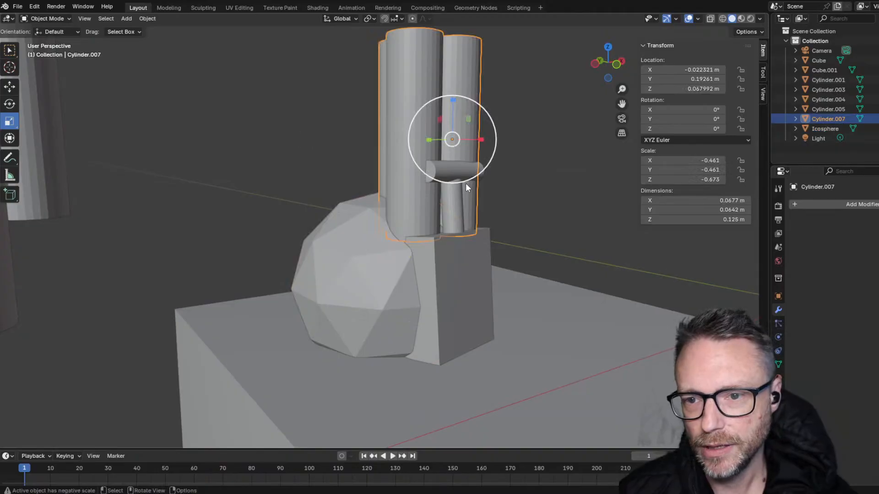
pyautogui.moveTo(465, 184); pyautogui.dragTo(269, 246, button='middle')
pyautogui.click(276, 254)
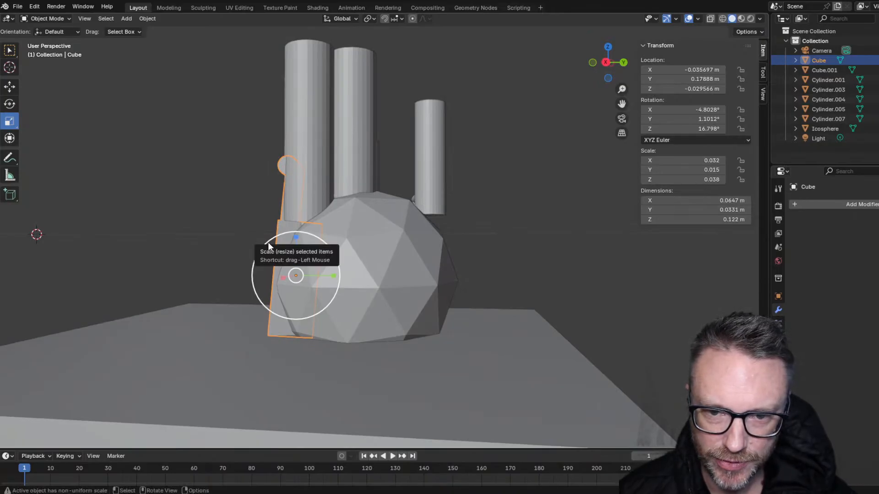
pyautogui.click(266, 210)
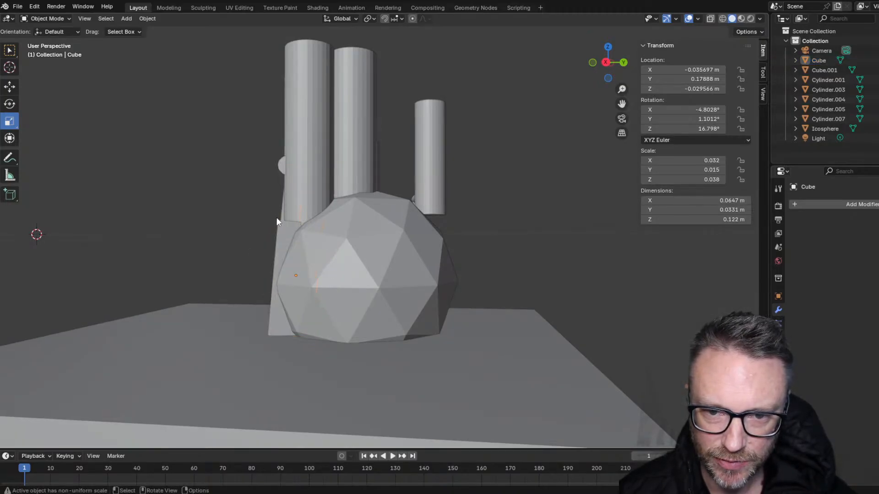
pyautogui.click(282, 229)
pyautogui.press('s')
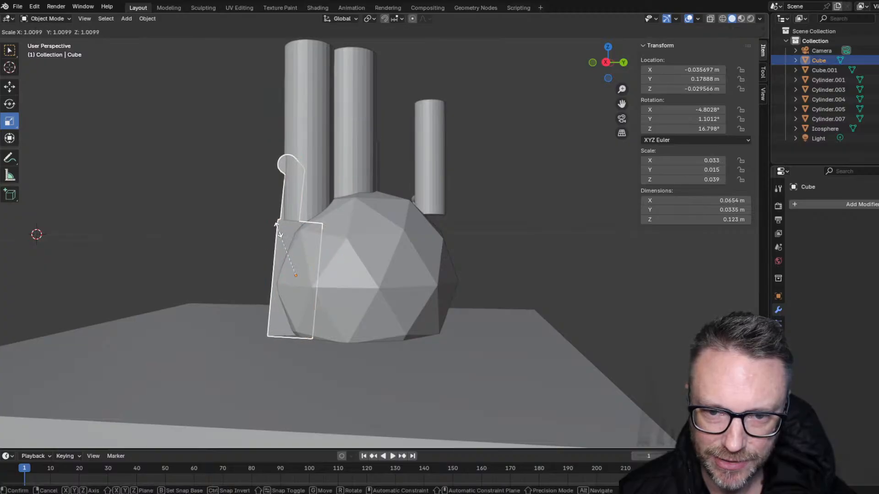
pyautogui.click(278, 229)
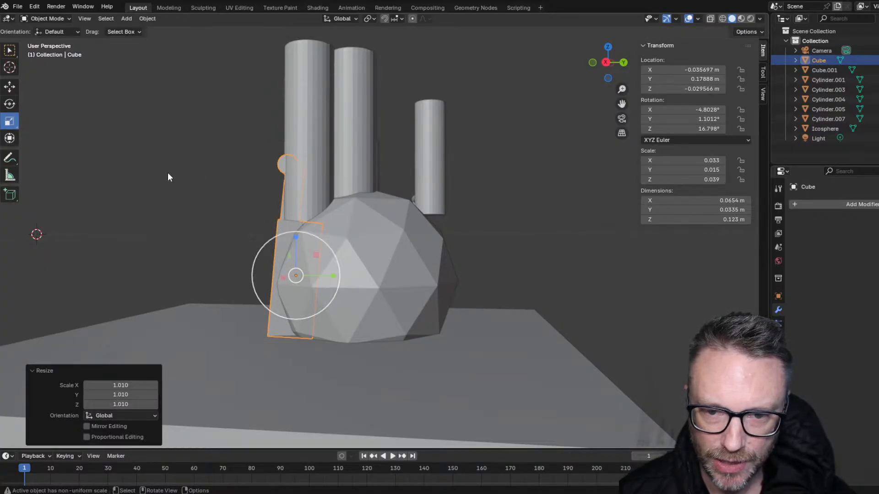
pyautogui.press('r')
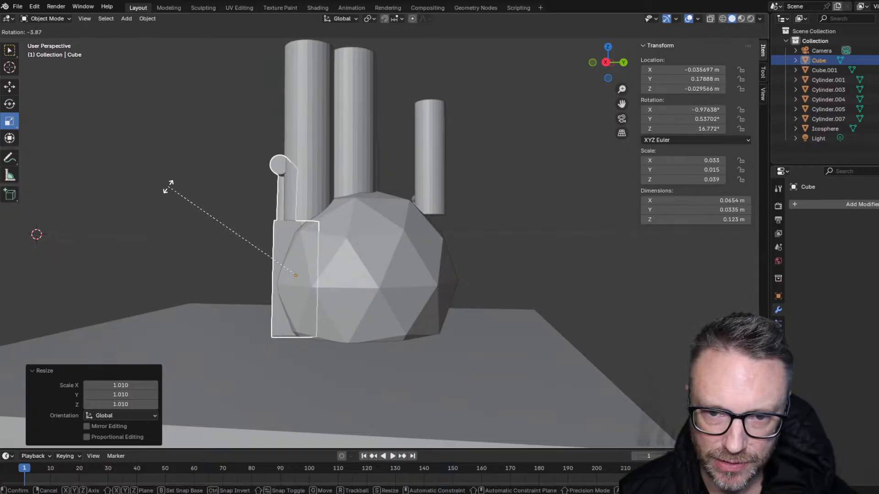
pyautogui.click(168, 187)
# - Examine how the handled block lines up with the icosphere and tall cylinders from the front, both sides and oblique angles
pyautogui.scroll(3, 146, 181)
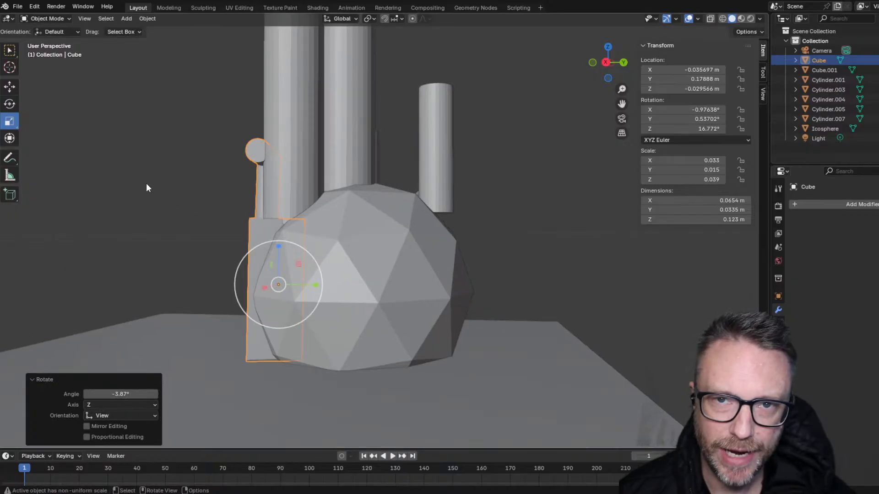
pyautogui.moveTo(133, 188); pyautogui.dragTo(201, 199, button='middle')
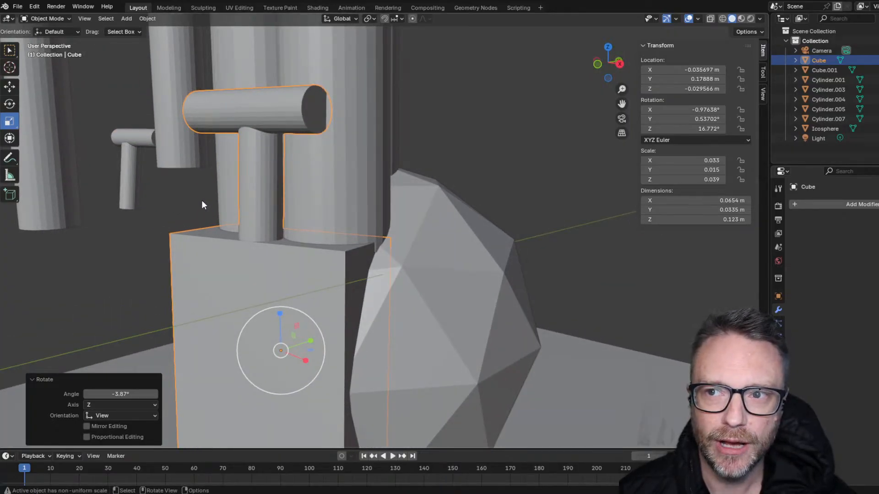
pyautogui.moveTo(202, 200); pyautogui.dragTo(147, 200, button='middle')
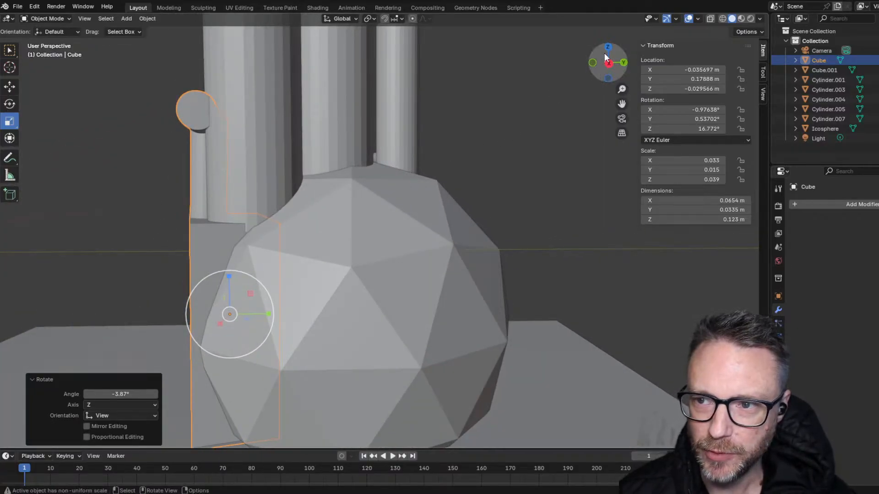
pyautogui.click(608, 64)
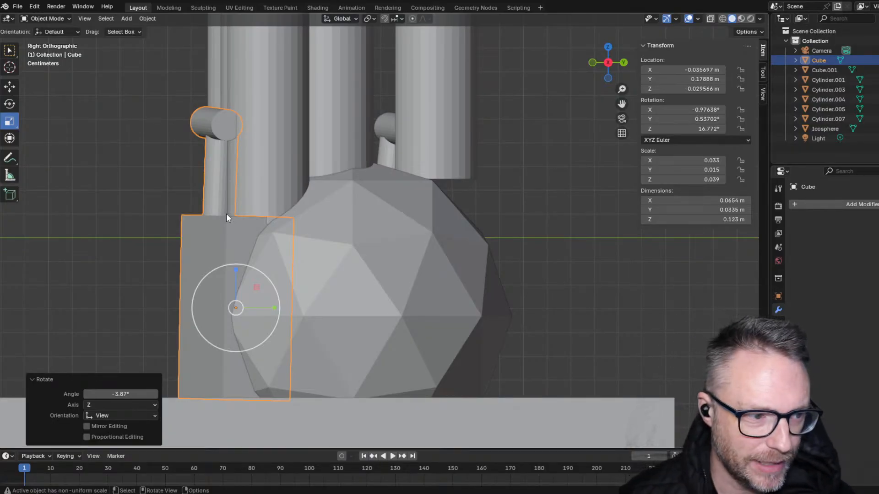
pyautogui.moveTo(226, 214); pyautogui.dragTo(305, 225, button='middle')
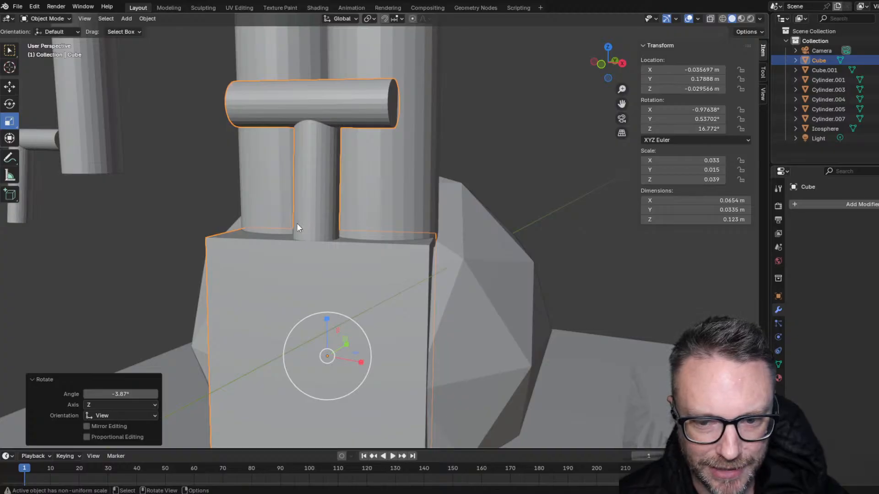
pyautogui.moveTo(296, 224); pyautogui.dragTo(187, 238, button='middle')
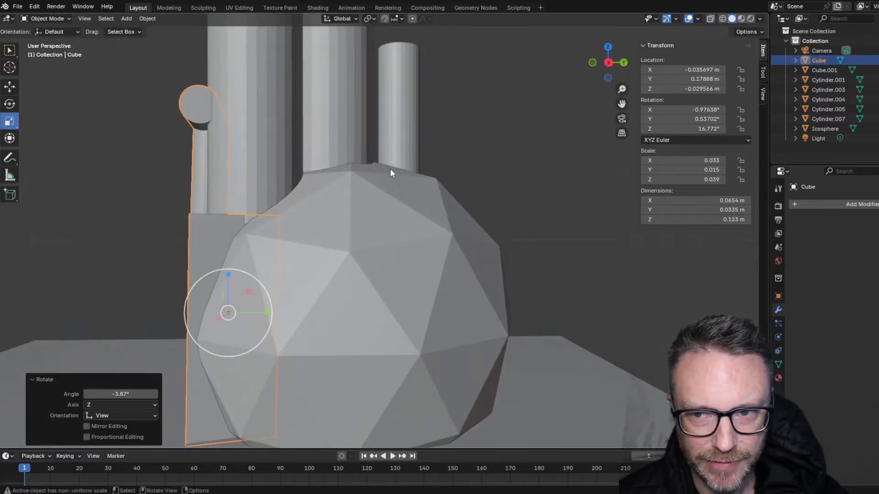
pyautogui.press('ctrl+KP_3')
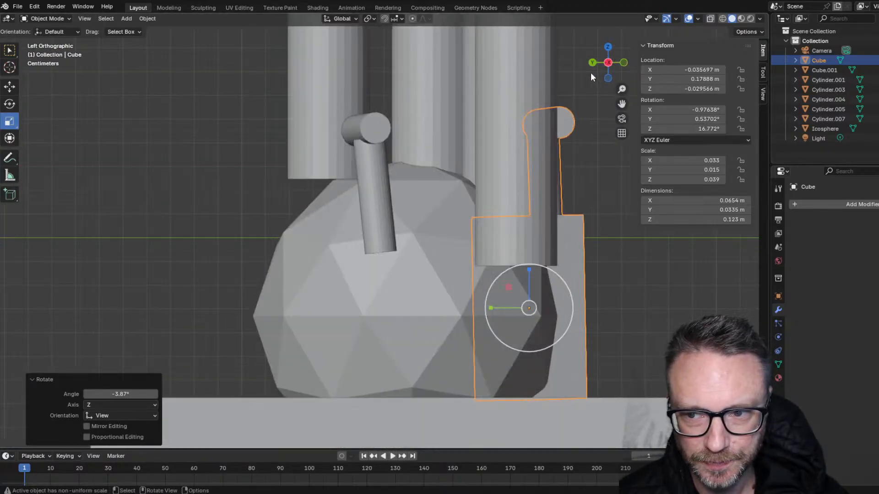
pyautogui.click(605, 64)
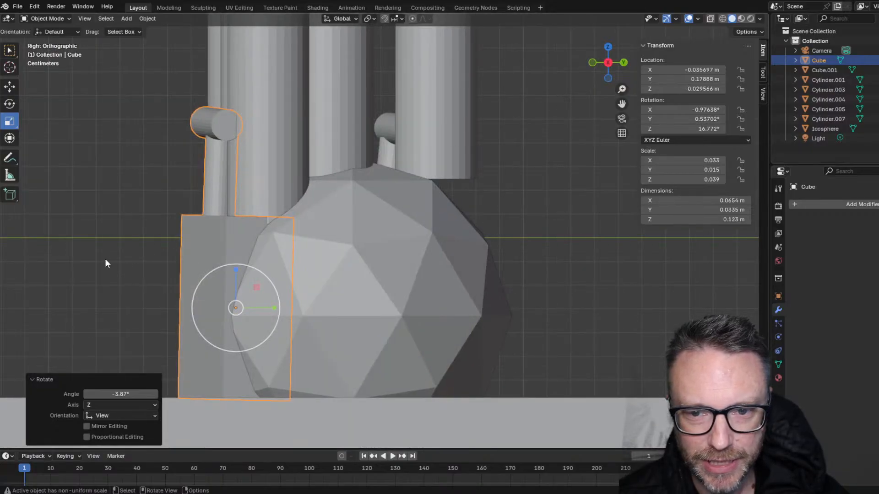
pyautogui.moveTo(131, 282); pyautogui.dragTo(240, 243, button='middle')
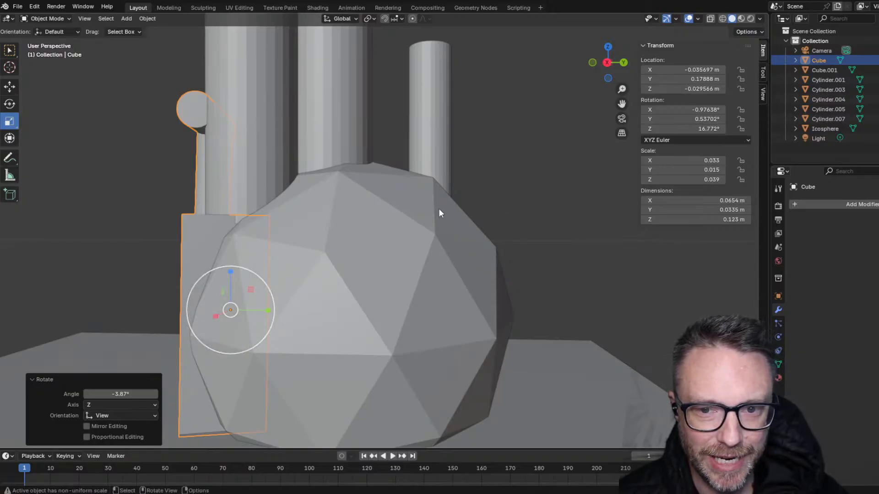
pyautogui.moveTo(263, 204); pyautogui.dragTo(269, 220, button='middle')
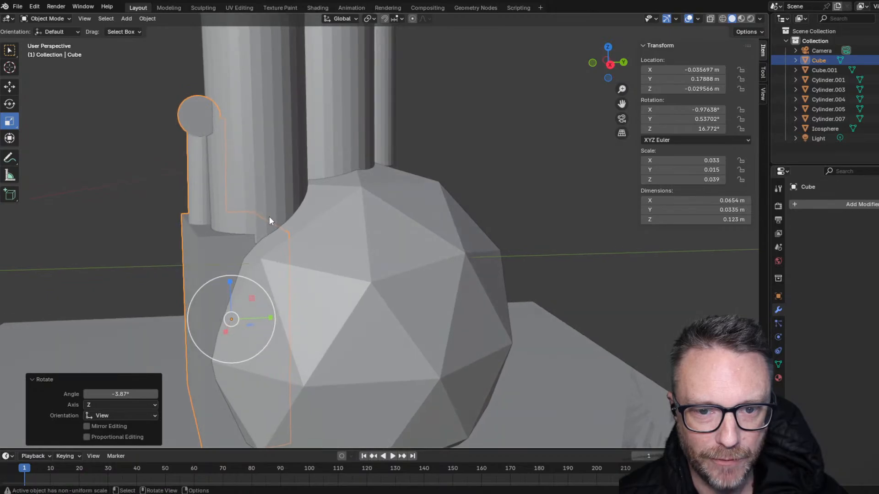
# - In the side views, move the handled block about 0.0006 m in Y and 0.001 m in Z, and scale it by about 1.003
pyautogui.click(612, 65)
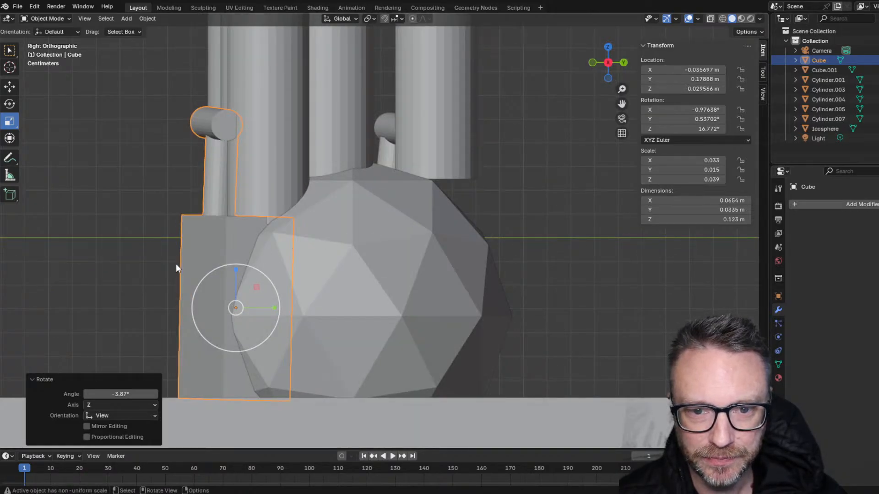
pyautogui.press('g')
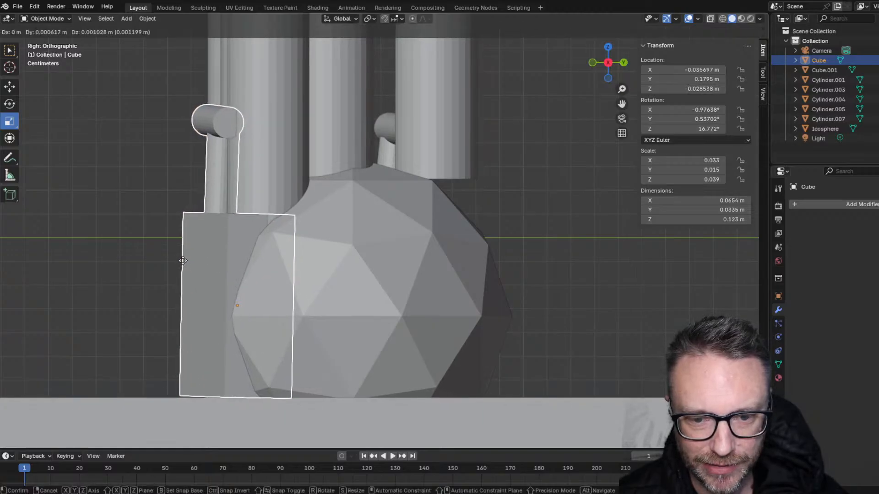
pyautogui.click(183, 261)
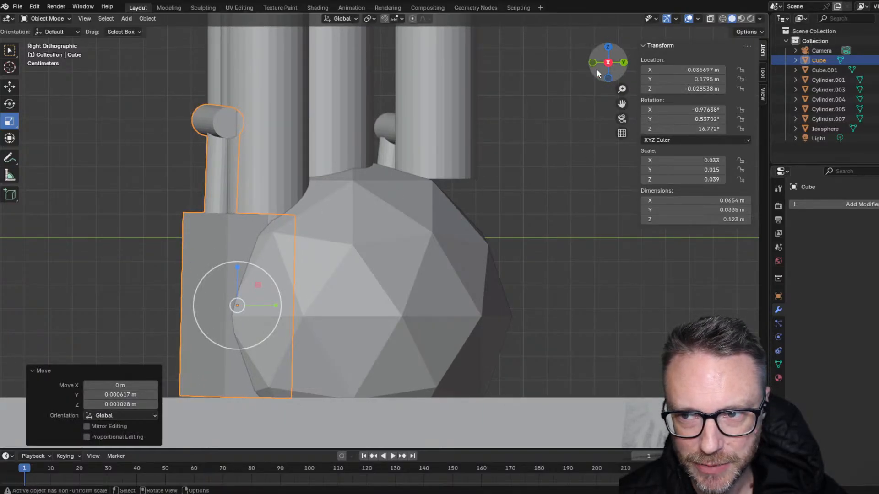
pyautogui.click(607, 63)
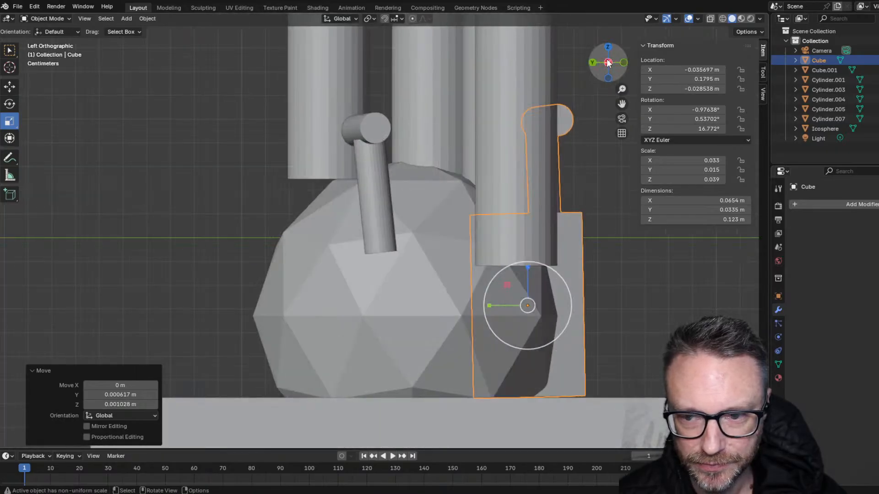
pyautogui.press('s')
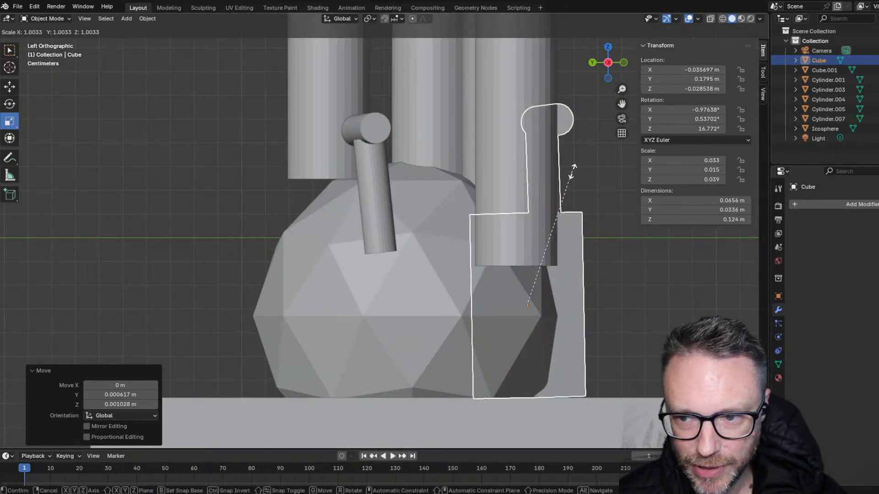
pyautogui.click(572, 171)
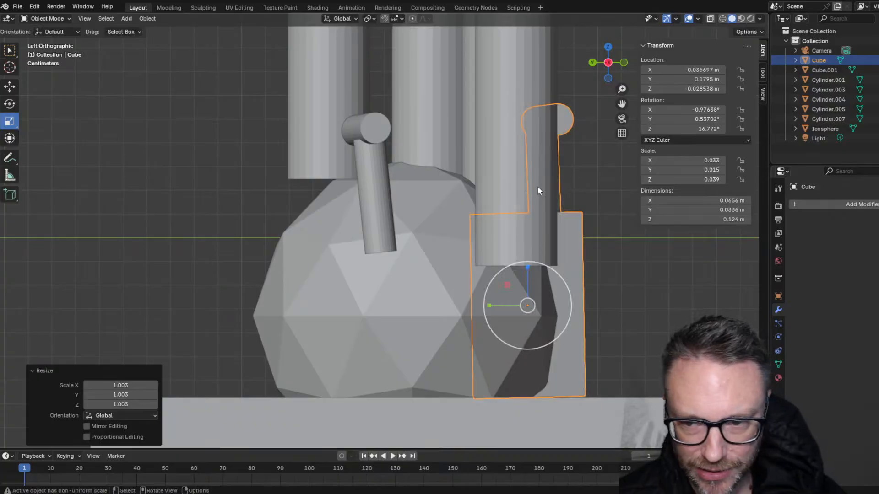
# - Rotate the handled block about 1.23° in the left orthographic view to straighten it on the base
pyautogui.hotkey('shift', 'a')
pyautogui.click(584, 82)
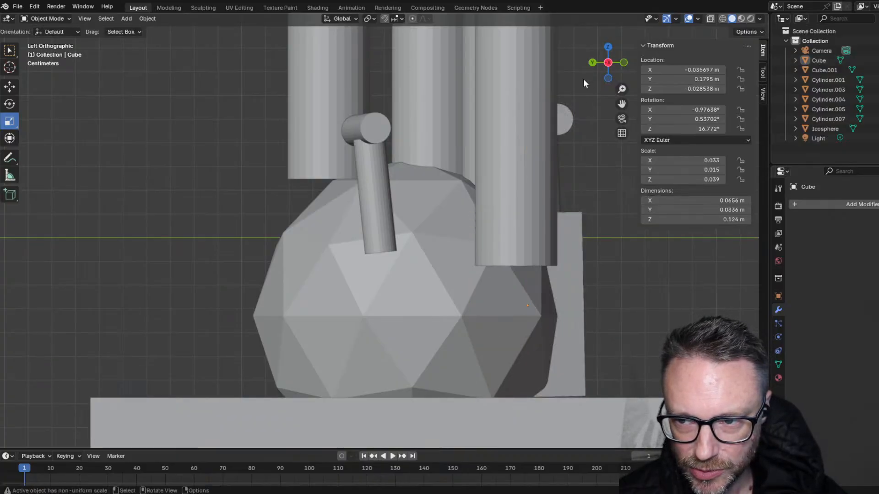
pyautogui.click(567, 295)
pyautogui.press('r')
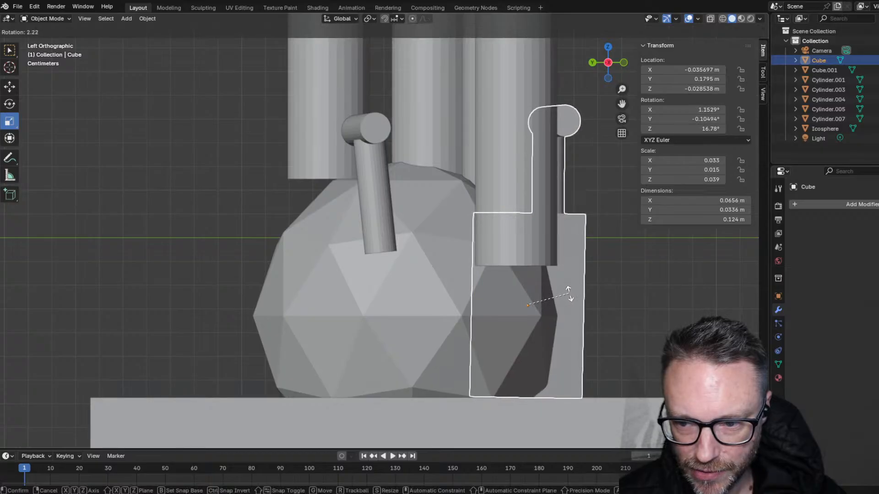
pyautogui.click(567, 294)
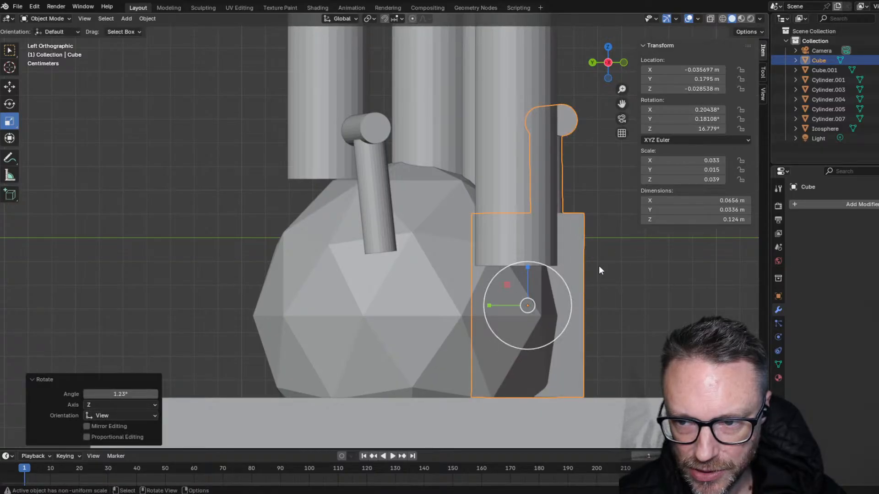
# - Move the handled block closer to the tall cylinders by about -0.0014 m in X, 0.0072 m in Y and 0.0016 m in Z
pyautogui.moveTo(599, 267); pyautogui.dragTo(361, 323, button='middle')
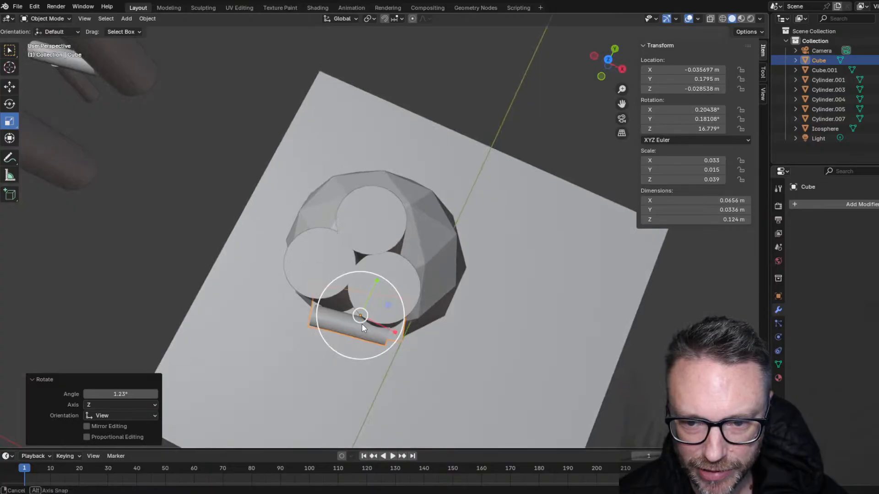
pyautogui.scroll(3, 366, 318)
pyautogui.scroll(-2, 261, 383)
pyautogui.scroll(2, 265, 379)
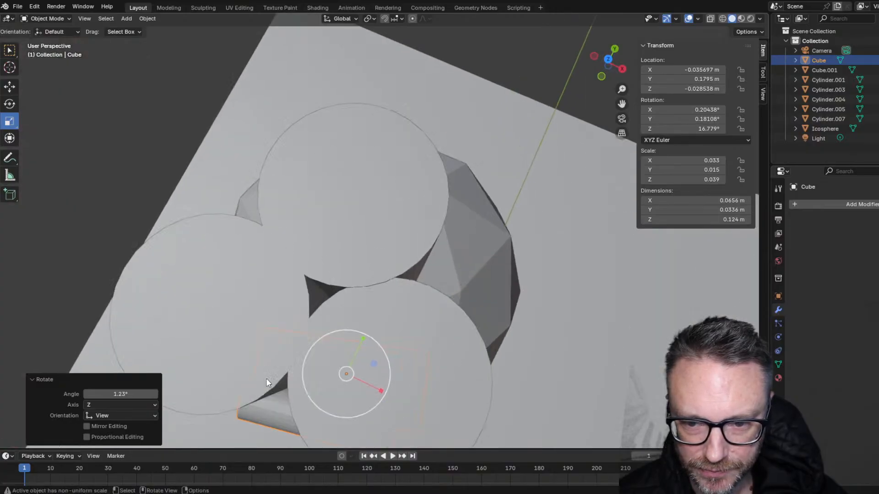
pyautogui.moveTo(287, 366); pyautogui.dragTo(383, 244, button='middle')
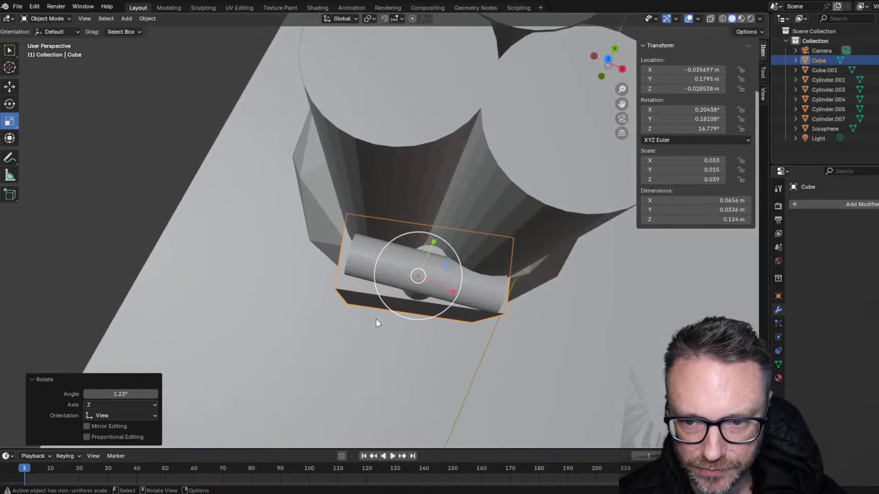
pyautogui.press('g')
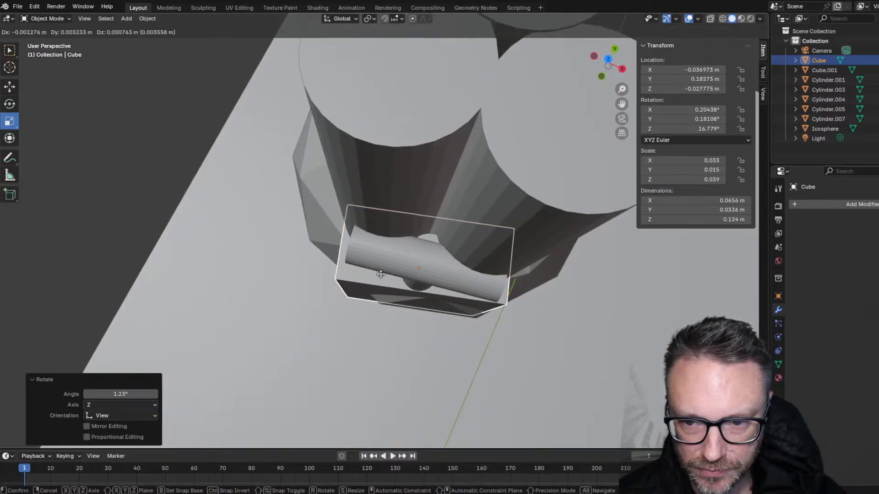
pyautogui.click(383, 266)
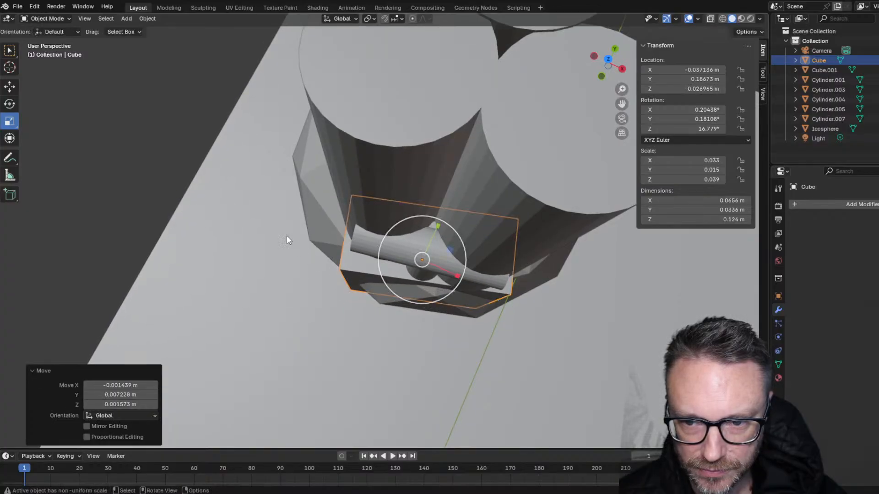
# - Move the icosphere behind the handled block by about -0.0038 m in X, 0.0066 m in Y and 0.0069 m in Z
pyautogui.moveTo(287, 236); pyautogui.dragTo(175, 151, button='middle')
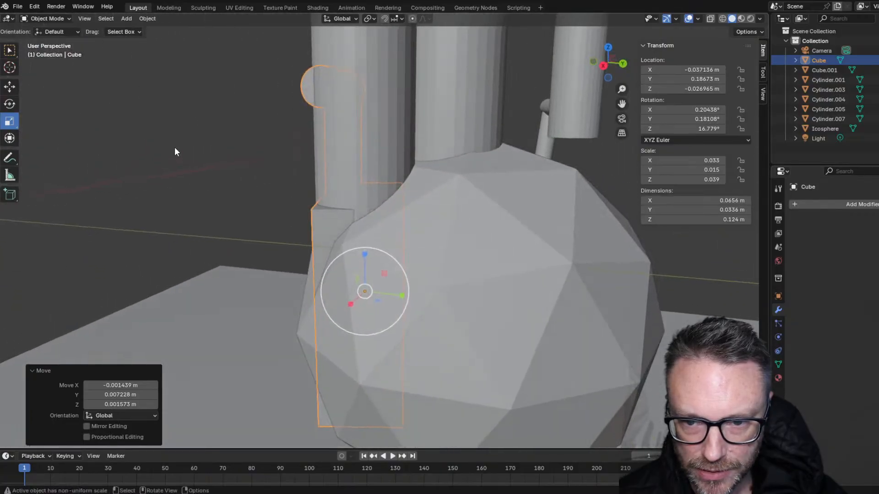
pyautogui.click(486, 344)
pyautogui.press('g')
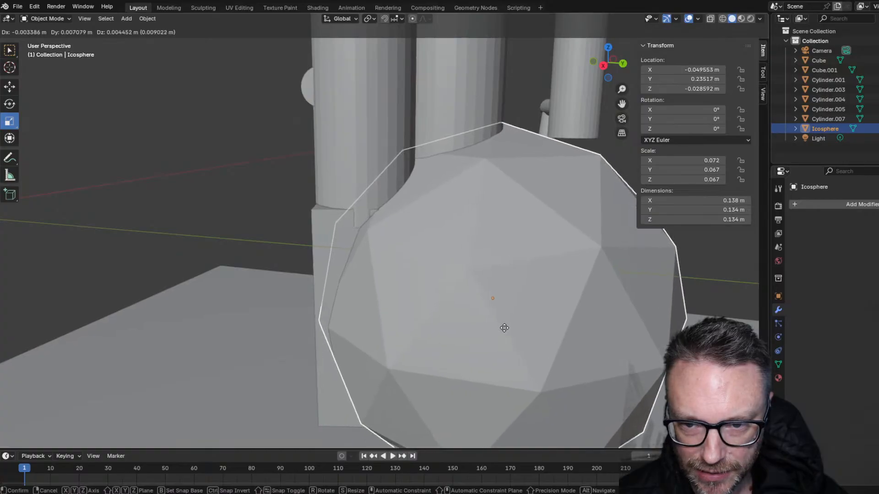
pyautogui.click(504, 323)
# - Shift the tall cylinder cluster above the block by about -0.0002 m in X, 0.0019 m in Y and 0.0007 m in Z
pyautogui.moveTo(348, 257)
pyautogui.mouseDown(button='middle')
pyautogui.moveTo(380, 242)
pyautogui.moveTo(514, 238)
pyautogui.moveTo(352, 261)
pyautogui.mouseUp(button='middle')
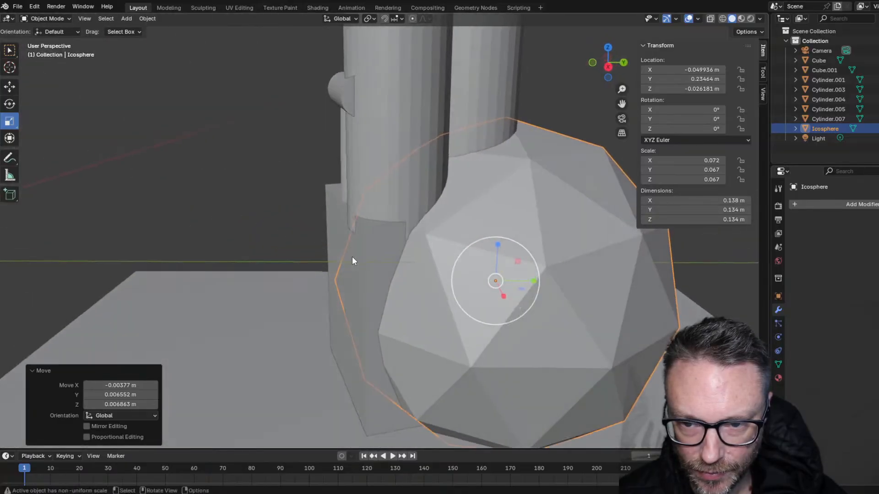
pyautogui.click(386, 171)
pyautogui.press('g')
pyautogui.click(392, 167)
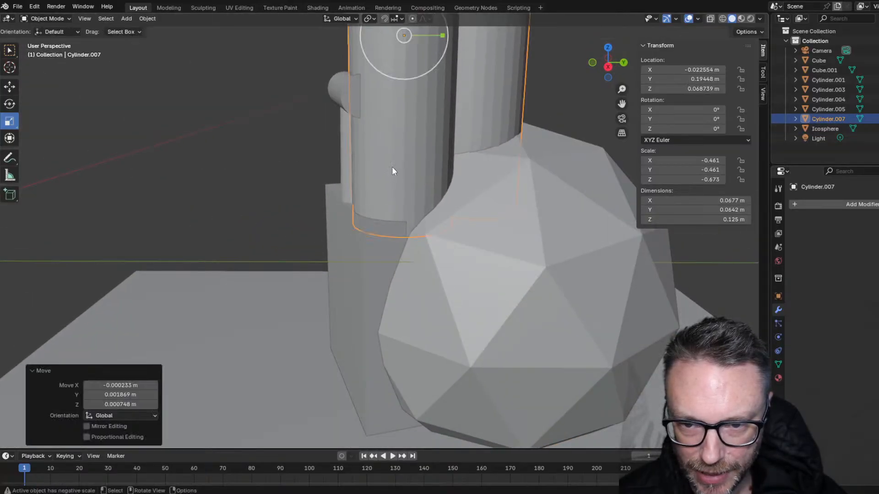
# - Narrow the icosphere behind the handled block along X to a scale of about 0.046, roughly 0.088 m wide
pyautogui.click(294, 155)
pyautogui.moveTo(267, 172); pyautogui.dragTo(696, 169, button='middle')
pyautogui.scroll(-3, 320, 180)
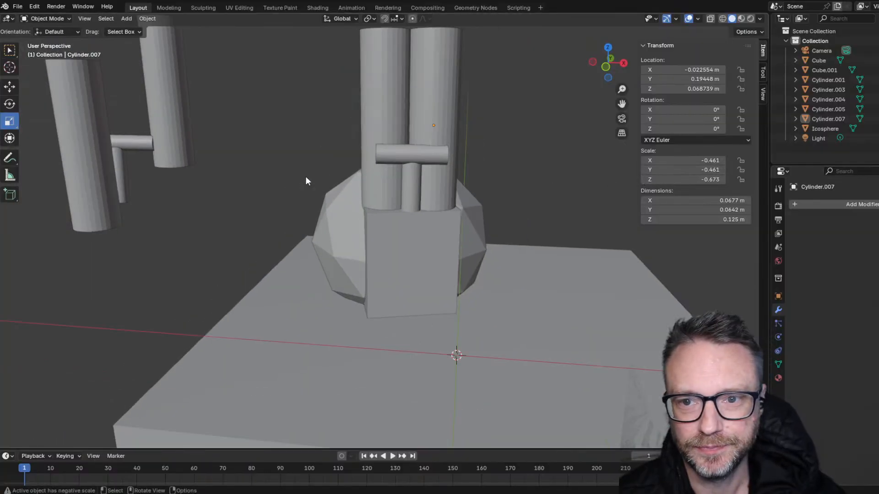
pyautogui.scroll(-2, 305, 180)
pyautogui.moveTo(304, 180); pyautogui.dragTo(179, 156, button='middle')
pyautogui.moveTo(409, 279); pyautogui.dragTo(348, 207, button='middle')
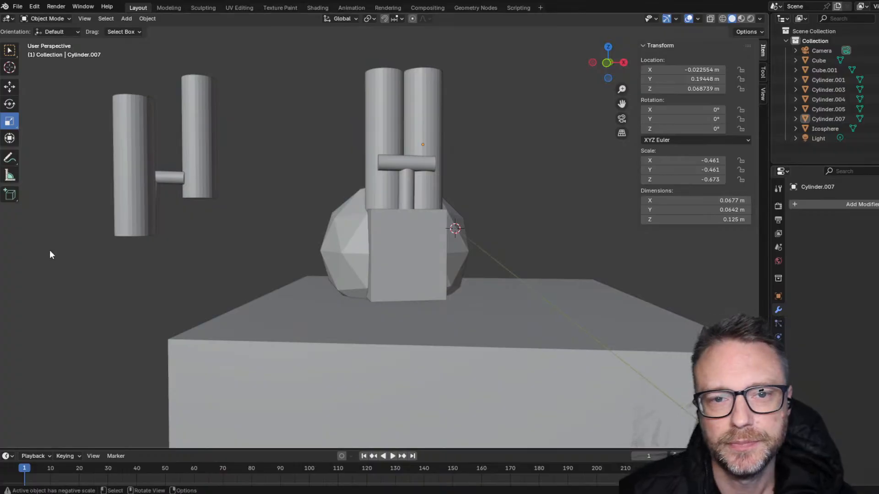
pyautogui.click(346, 234)
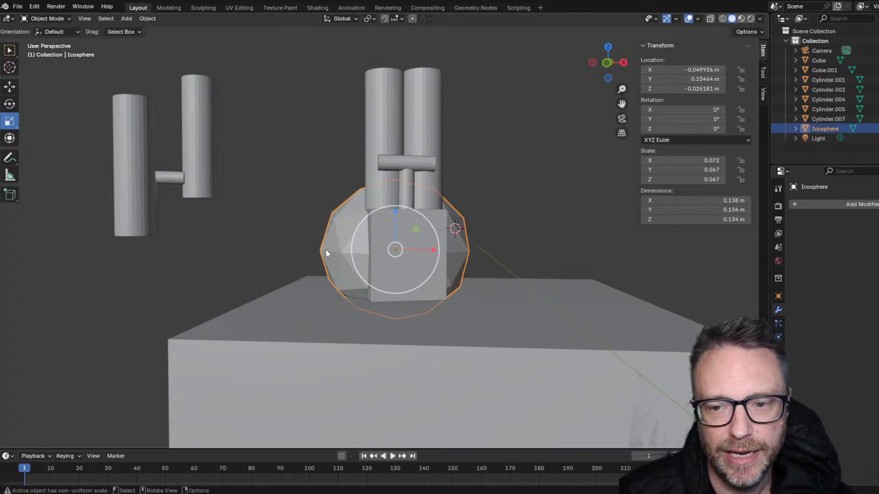
pyautogui.moveTo(435, 253); pyautogui.dragTo(419, 251)
pyautogui.click(419, 251)
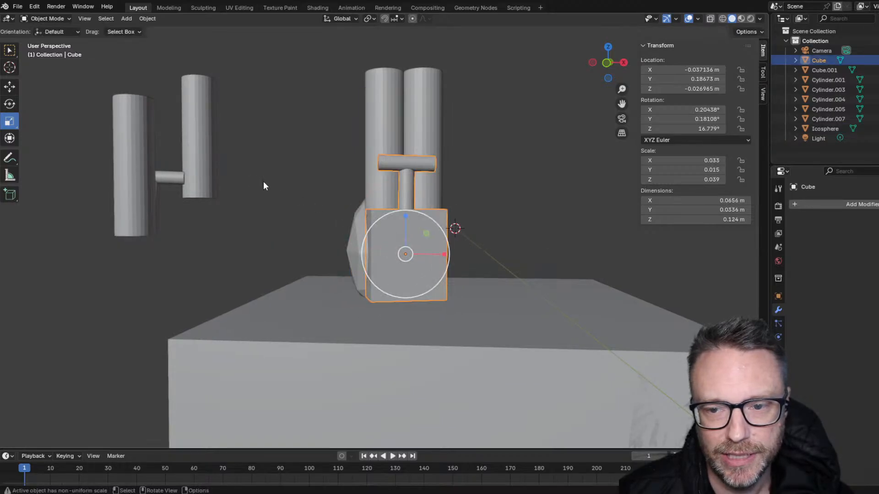
# - Flatten the icosphere along Y to a scale of about 0.036, roughly 0.071 m deep, in the right orthographic view
pyautogui.moveTo(263, 181); pyautogui.dragTo(586, 192, button='middle')
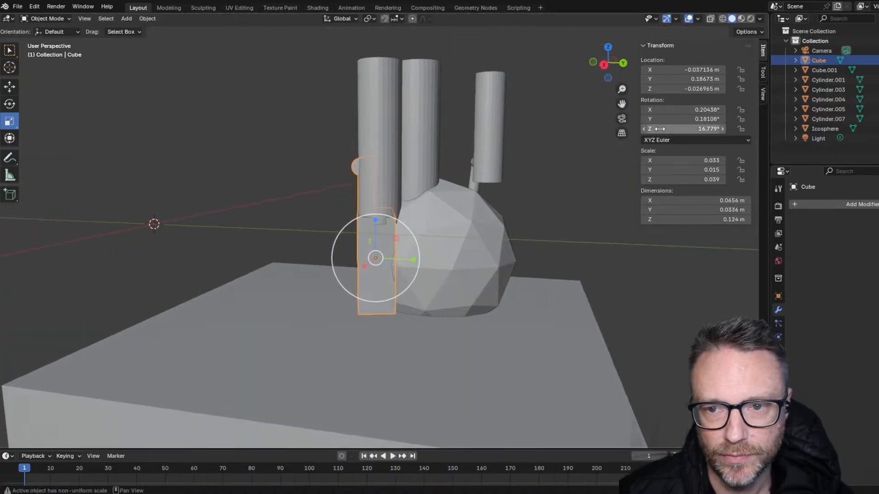
pyautogui.click(606, 64)
pyautogui.click(464, 232)
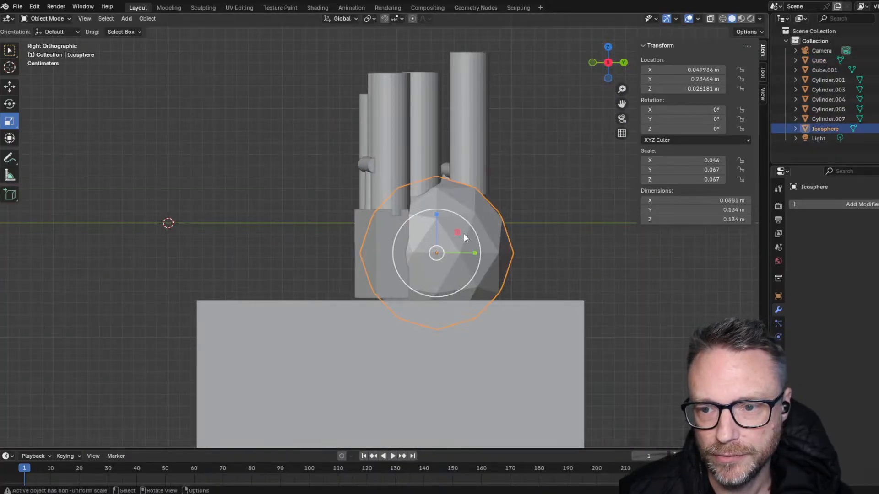
pyautogui.moveTo(476, 252); pyautogui.dragTo(456, 256)
# - Move the icosphere against the handled block by about 0.0053 m in X, -0.0194 m in Y and 0.0004 m in Z
pyautogui.moveTo(264, 223); pyautogui.dragTo(406, 222, button='middle')
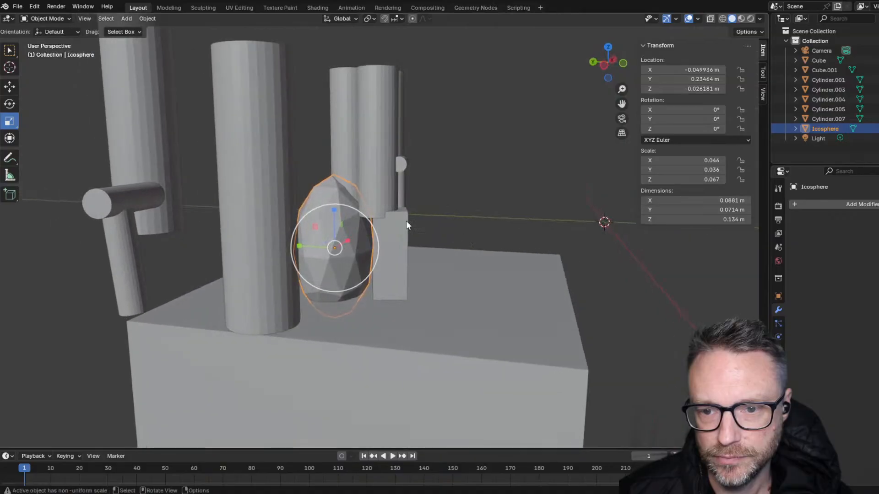
pyautogui.press('g')
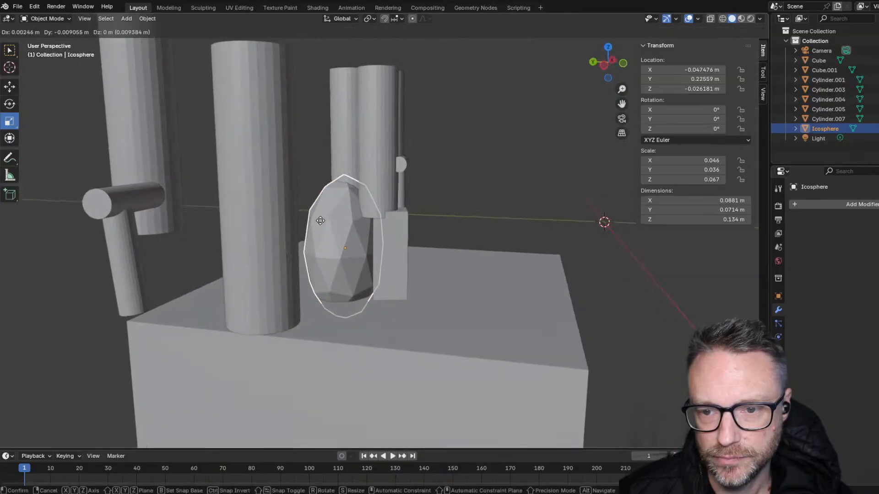
pyautogui.click(324, 211)
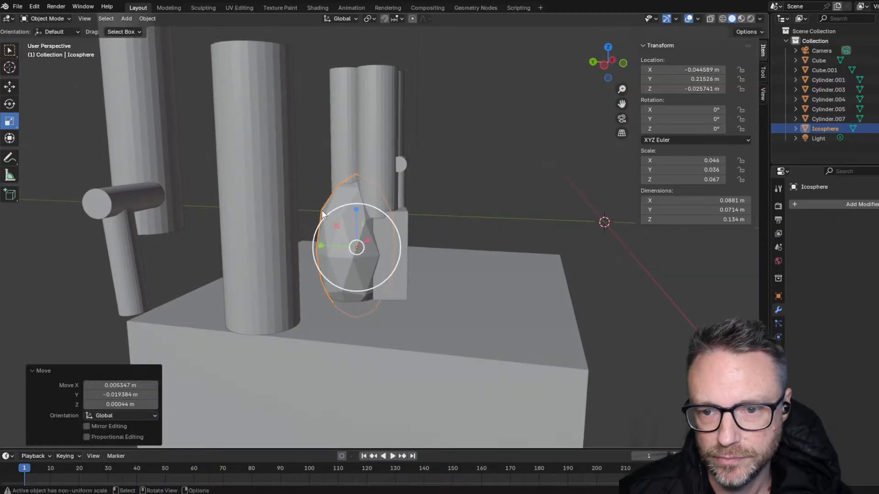
# - Widen the icosphere along Y to a scale of about 0.044, roughly 0.089 m deep
pyautogui.moveTo(322, 210); pyautogui.dragTo(468, 186, button='middle')
pyautogui.click(231, 221)
pyautogui.moveTo(232, 221); pyautogui.dragTo(435, 226, button='middle')
pyautogui.click(328, 245)
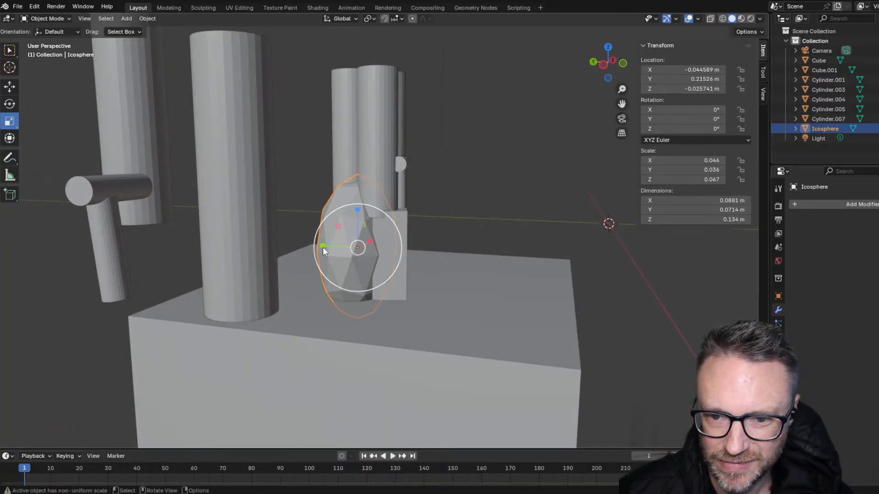
pyautogui.moveTo(323, 247); pyautogui.dragTo(311, 242)
pyautogui.click(298, 214)
# - Move the icosphere further into the block by about 0.0027 m in X, -0.0055 m in Y and -0.0020 m in Z
pyautogui.moveTo(294, 205); pyautogui.dragTo(509, 193, button='middle')
pyautogui.click(393, 225)
pyautogui.press('g')
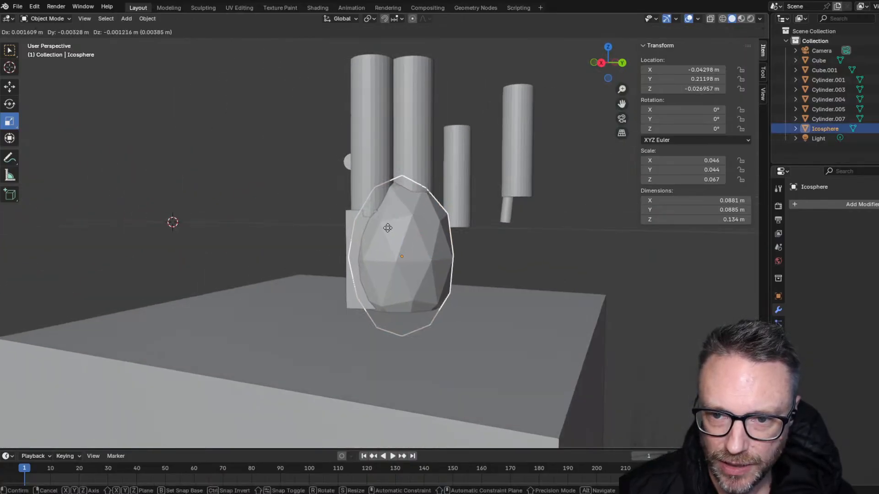
pyautogui.click(386, 229)
# - Reduce the icosphere along Y to a scale of about 0.038, roughly 0.076 m deep
pyautogui.moveTo(321, 203)
pyautogui.mouseDown(button='middle')
pyautogui.moveTo(323, 190)
pyautogui.moveTo(429, 197)
pyautogui.moveTo(319, 198)
pyautogui.mouseUp(button='middle')
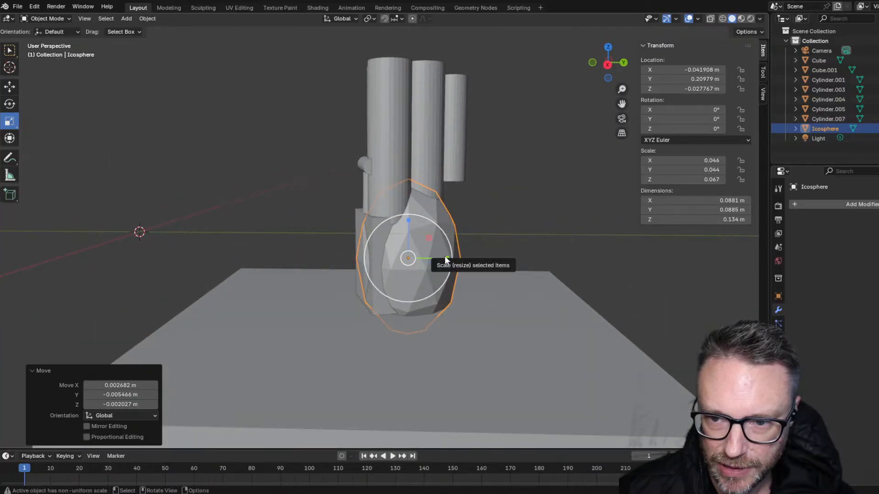
pyautogui.moveTo(444, 257); pyautogui.dragTo(438, 258)
pyautogui.click(264, 186)
pyautogui.moveTo(264, 186); pyautogui.dragTo(32, 164, button='middle')
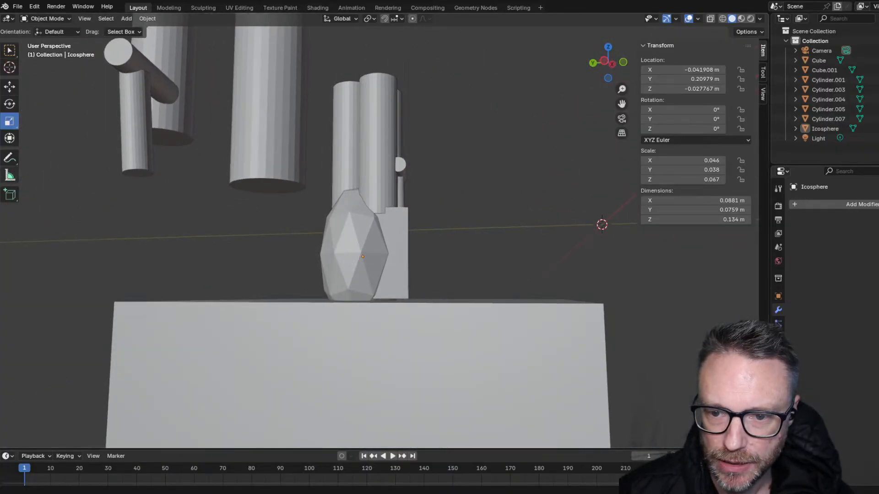
# - Examine how the icosphere, handled block and tall cylinder cluster fit together, selecting the separate parts in turn
pyautogui.click(256, 369)
pyautogui.click(351, 266)
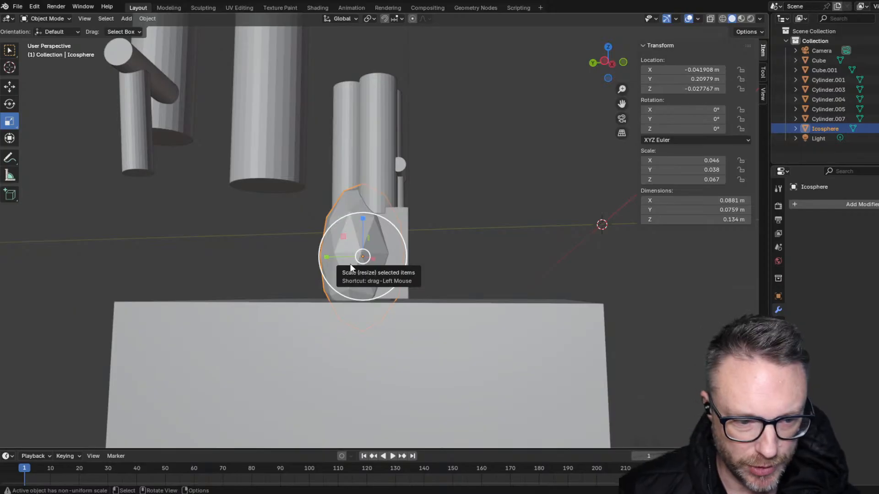
pyautogui.scroll(3, 351, 268)
pyautogui.moveTo(347, 249); pyautogui.dragTo(259, 319, button='middle')
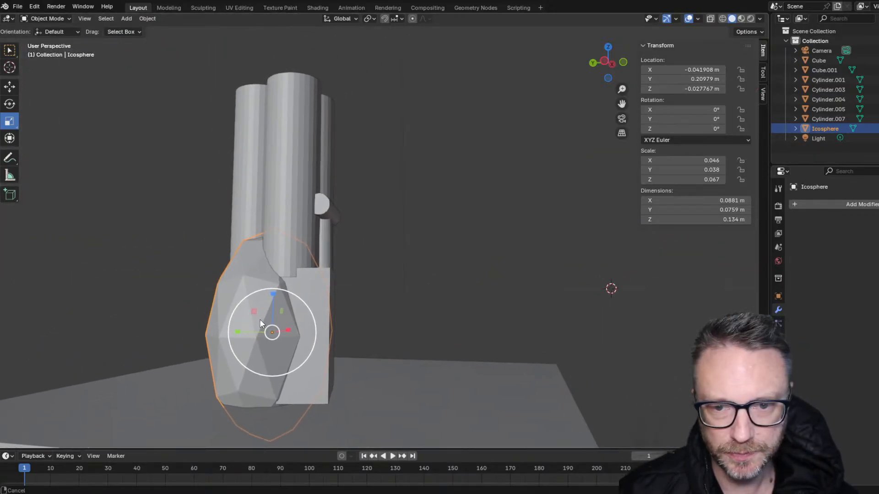
pyautogui.click(118, 202)
pyautogui.click(328, 299)
pyautogui.click(277, 151)
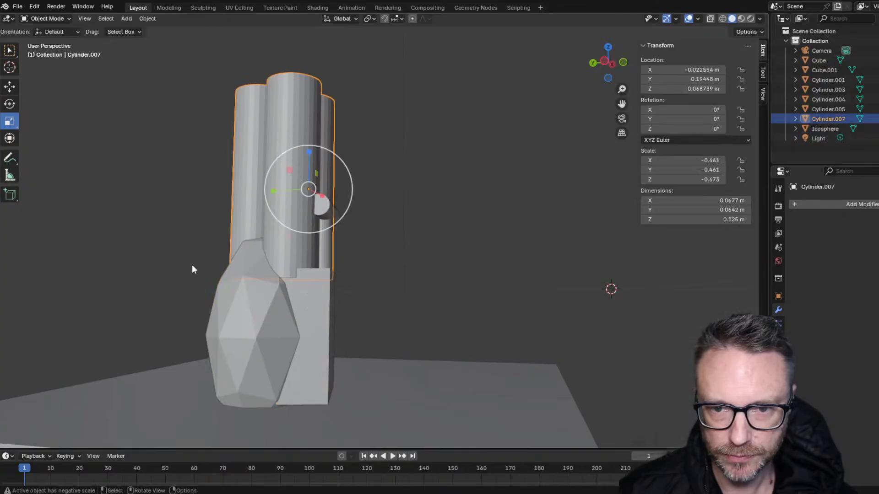
pyautogui.click(235, 322)
# - Add a Boolean modifier set to Union to the handled block
pyautogui.click(316, 307)
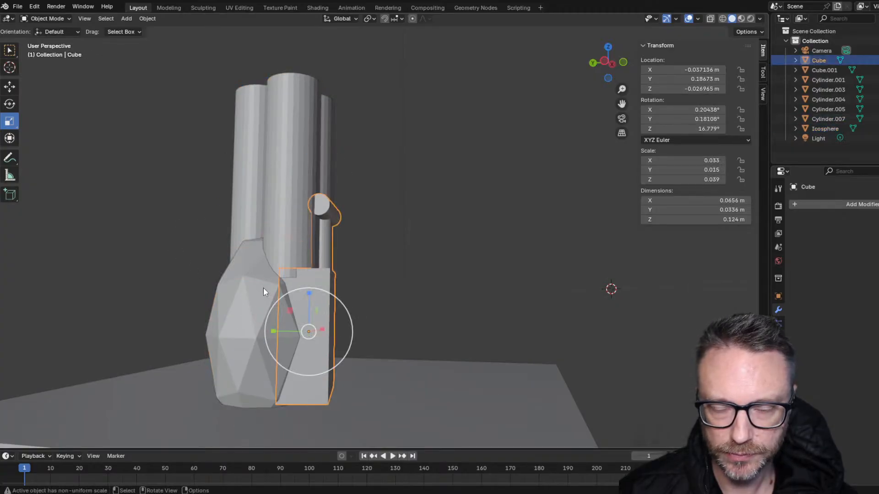
pyautogui.click(815, 203)
pyautogui.moveTo(809, 199)
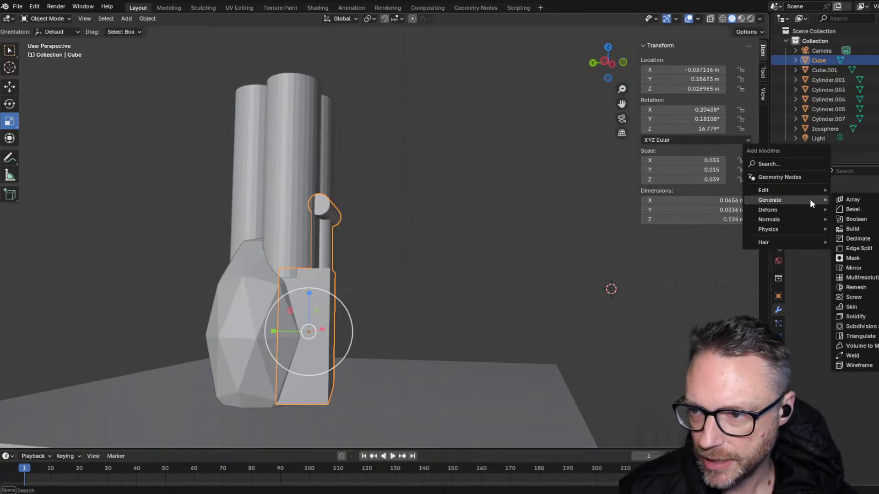
pyautogui.click(869, 220)
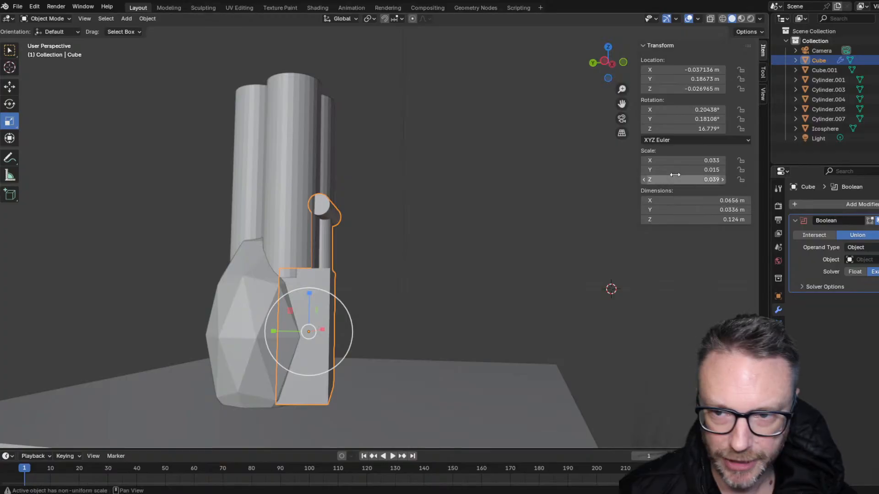
pyautogui.press('Escape')
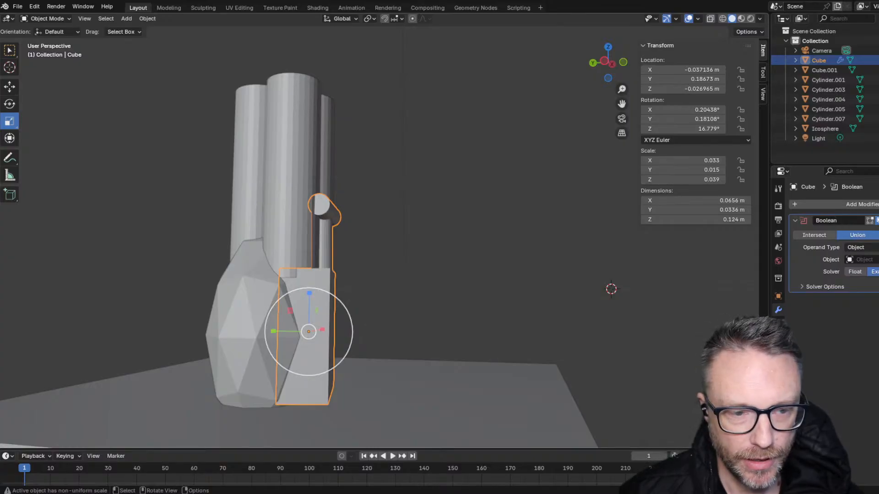
# - Pick the icosphere as the object of the block's Boolean union and apply the modifier
pyautogui.moveTo(133, 298); pyautogui.dragTo(134, 298, button='middle')
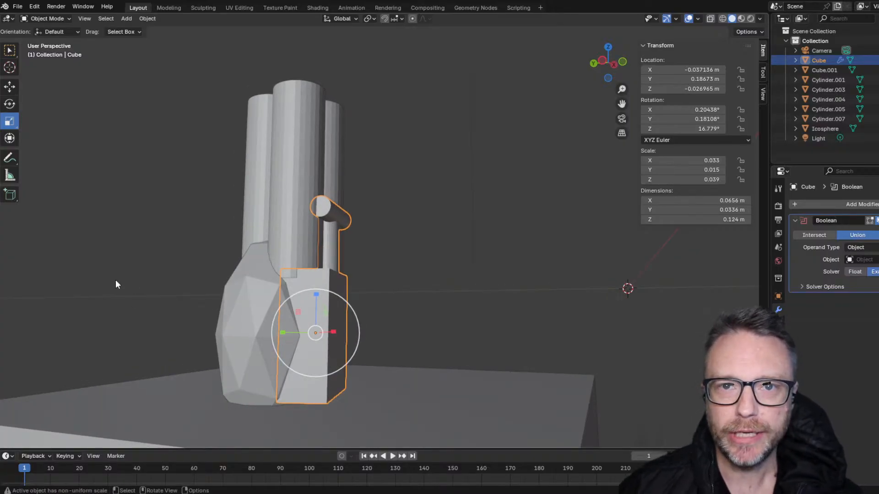
pyautogui.moveTo(271, 322); pyautogui.dragTo(292, 329, button='middle')
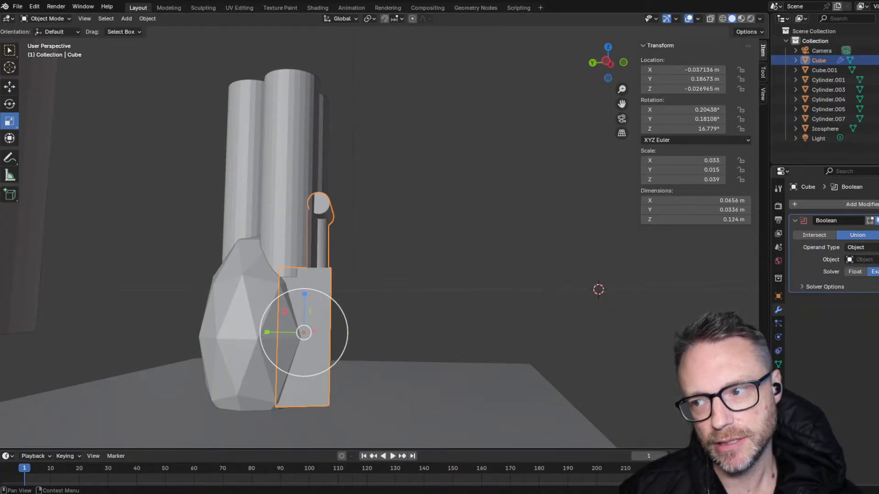
pyautogui.click(250, 317)
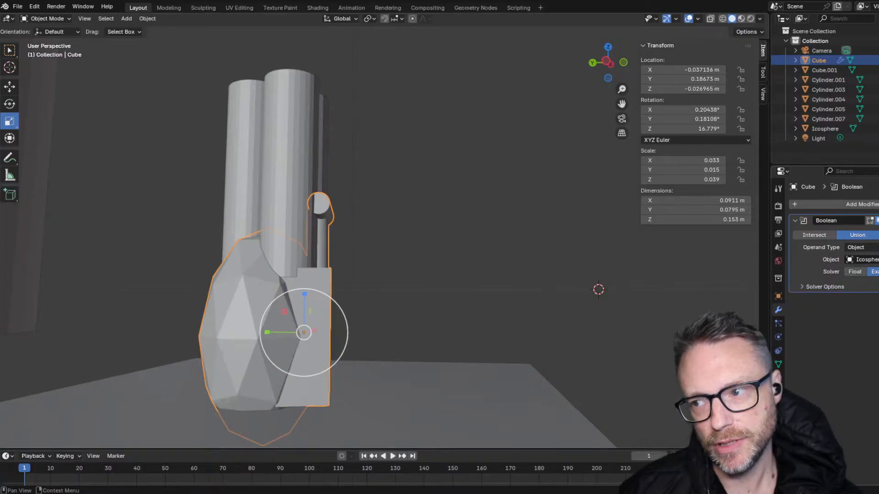
pyautogui.click(876, 220)
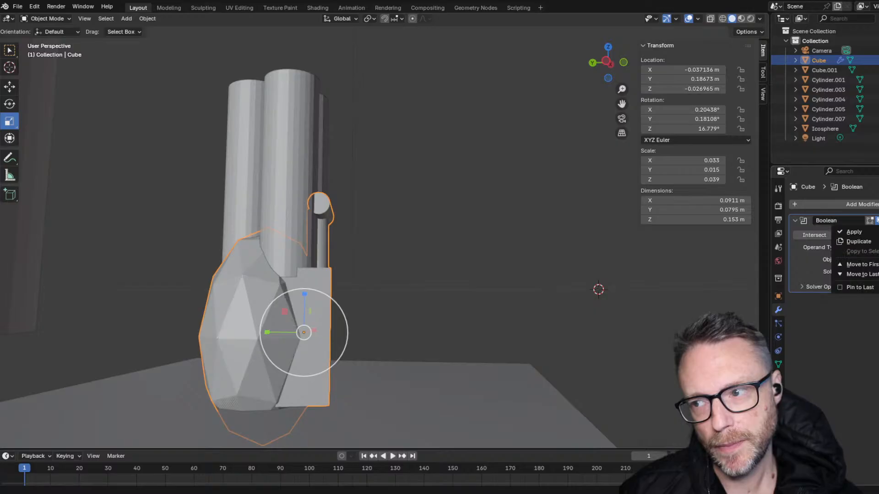
pyautogui.click(851, 233)
# - Add a Boolean Union modifier to the tall cylinder cluster with the joined handled block as its object, and apply it
pyautogui.click(266, 188)
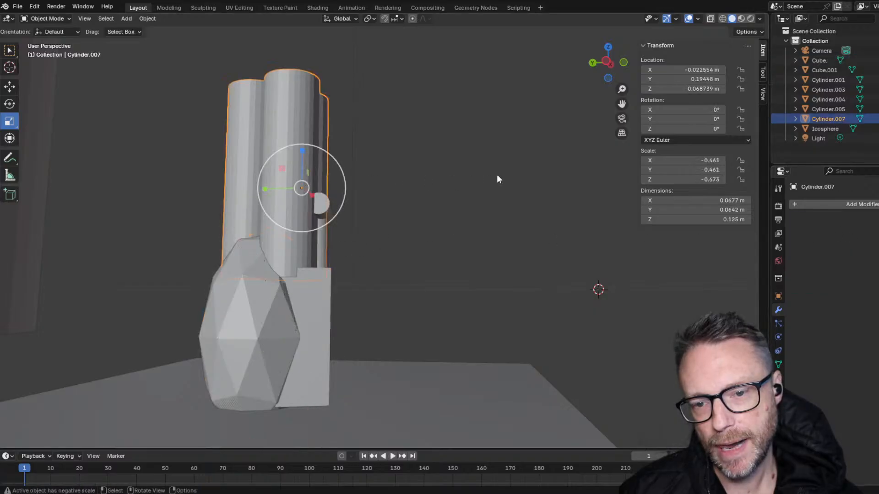
pyautogui.click(798, 205)
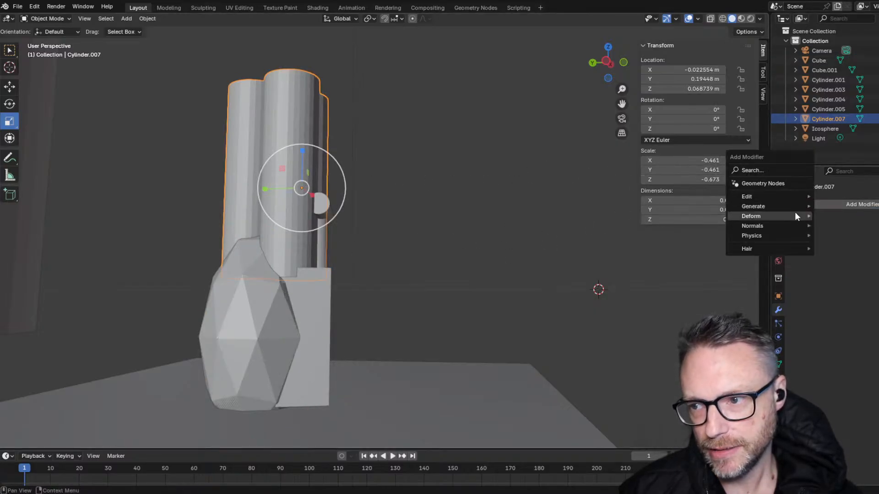
pyautogui.moveTo(790, 206)
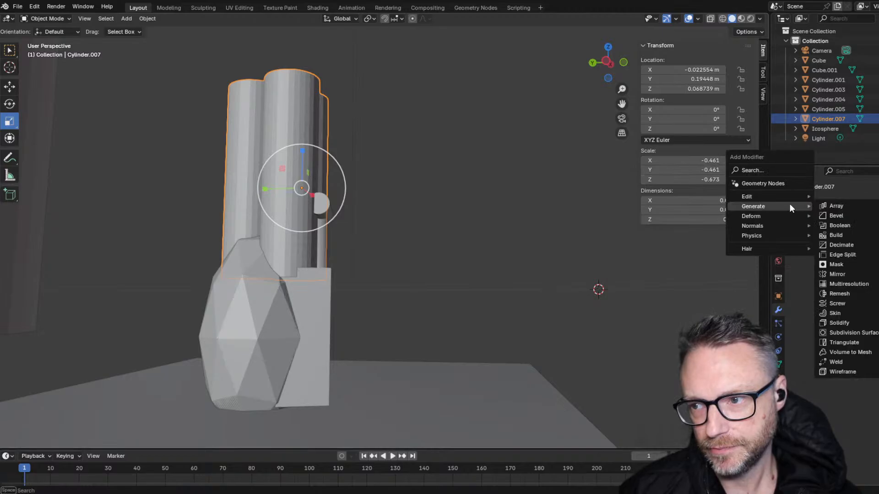
pyautogui.click(831, 226)
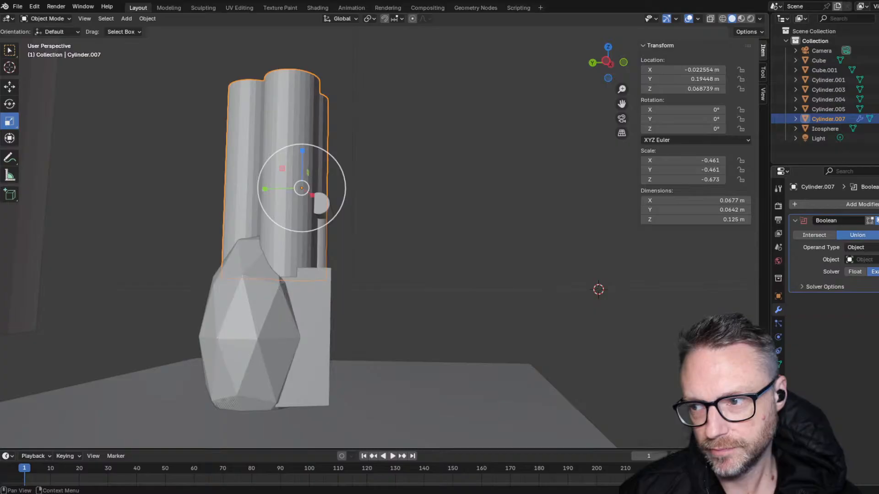
pyautogui.click(877, 259)
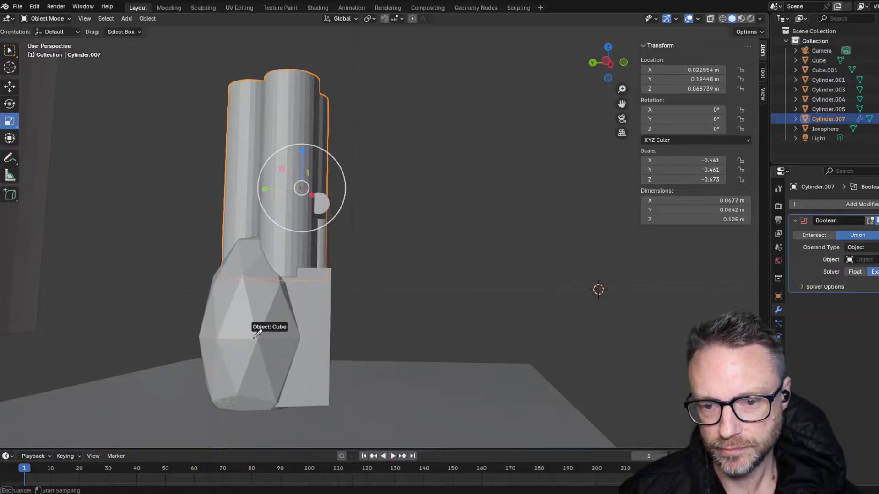
pyautogui.click(272, 323)
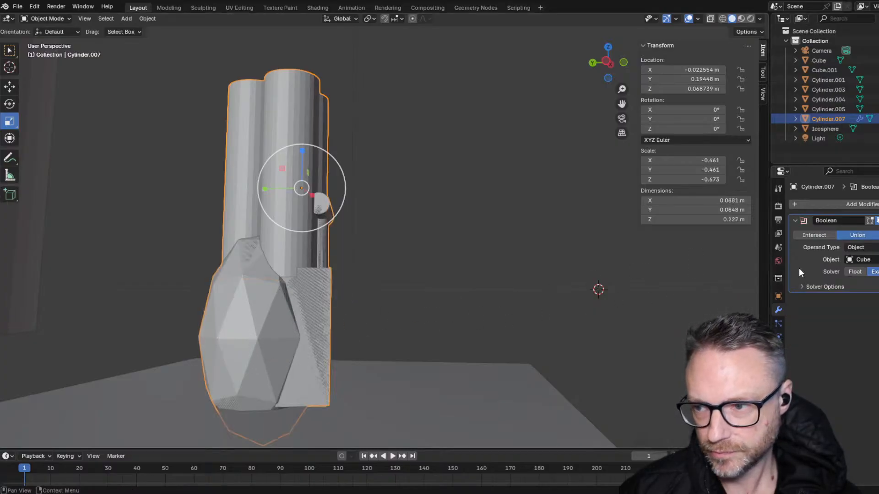
pyautogui.click(876, 220)
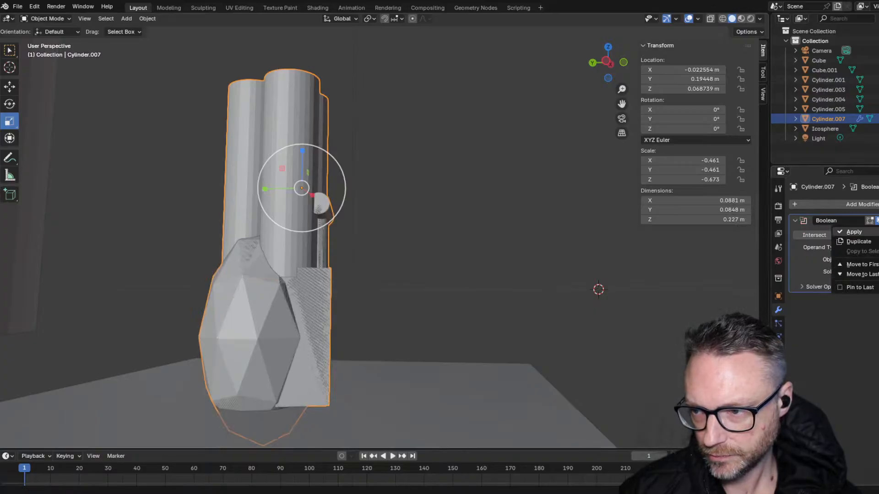
pyautogui.click(852, 231)
# - Move the leftover handled block with its joined icosphere away from the merged model
pyautogui.click(230, 293)
pyautogui.press('g')
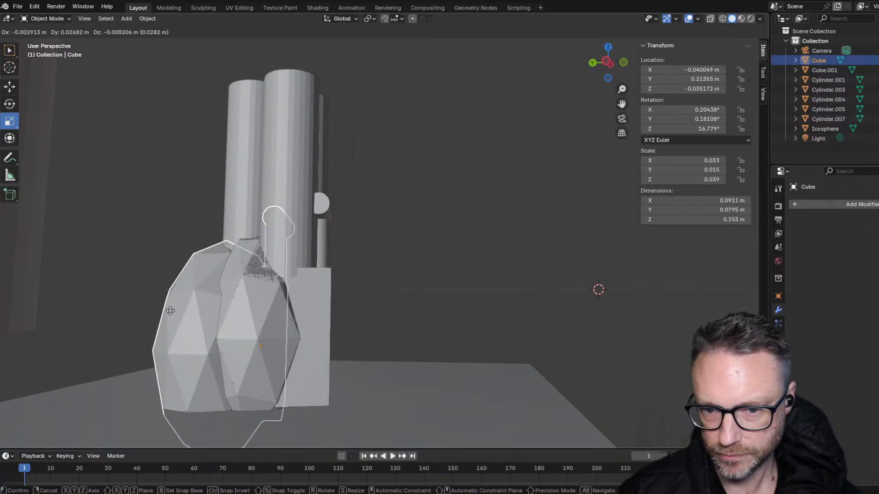
pyautogui.click(141, 294)
# - Move the leftover block and the leftover icosphere away from the merged model
pyautogui.click(224, 280)
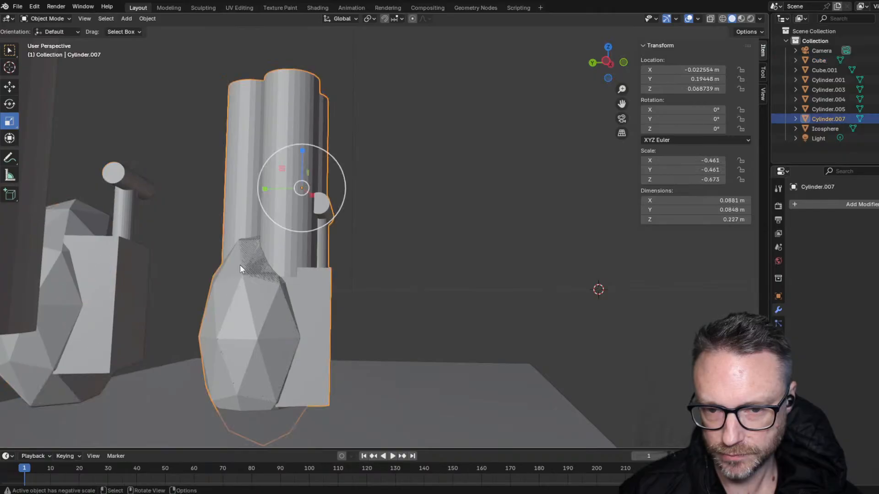
pyautogui.click(264, 262)
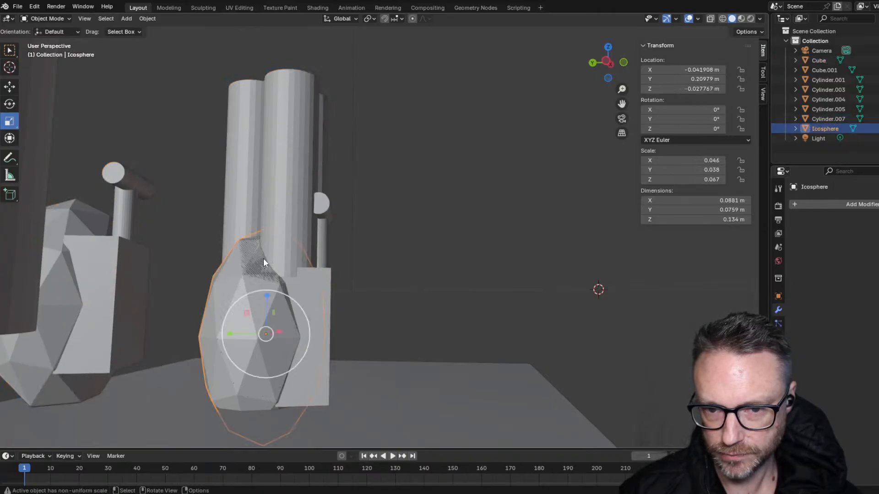
pyautogui.press('g')
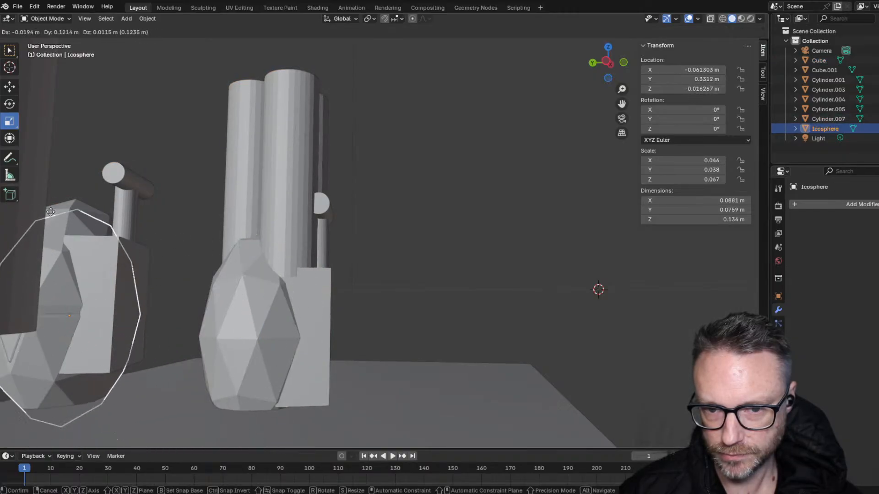
pyautogui.click(68, 200)
# - Delete the leftover block, icosphere and loose cylinders beside the merged model, keeping the large base cube
pyautogui.click(240, 257)
pyautogui.moveTo(172, 193); pyautogui.dragTo(116, 194, button='middle')
pyautogui.moveTo(117, 190); pyautogui.dragTo(254, 292)
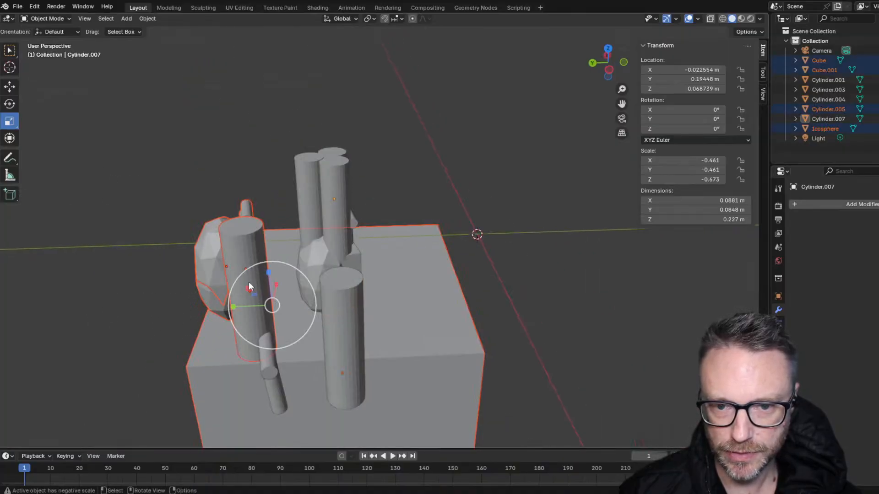
pyautogui.click(162, 204)
pyautogui.moveTo(180, 210); pyautogui.dragTo(127, 144, button='middle')
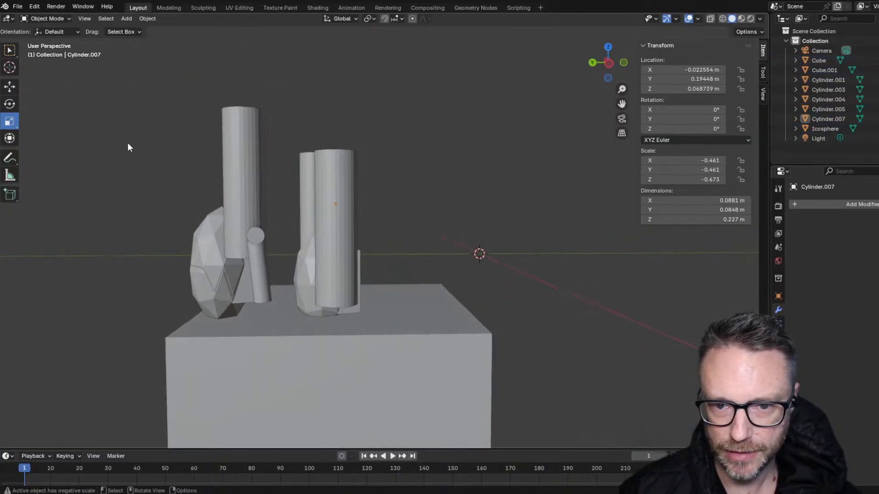
pyautogui.moveTo(127, 143); pyautogui.dragTo(257, 270)
pyautogui.press('x')
pyautogui.click(240, 279)
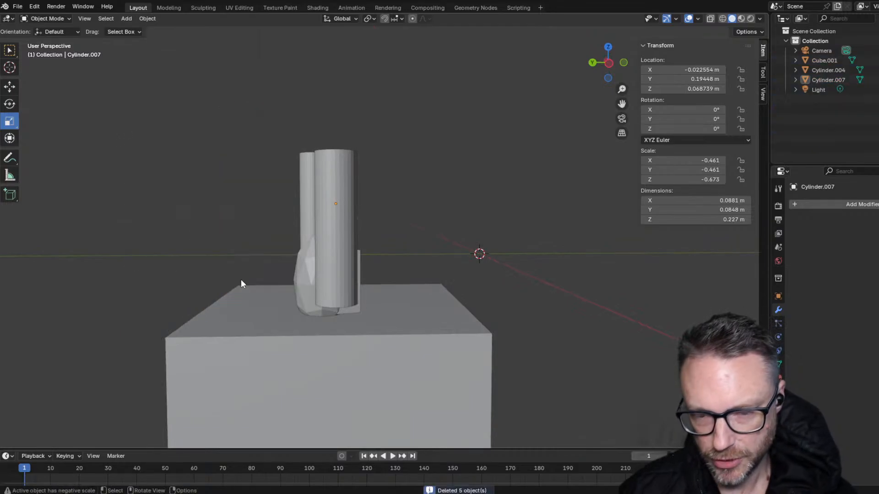
# - Delete the remaining tall cylinder that stands apart from the merged model
pyautogui.moveTo(240, 279); pyautogui.dragTo(179, 213, button='middle')
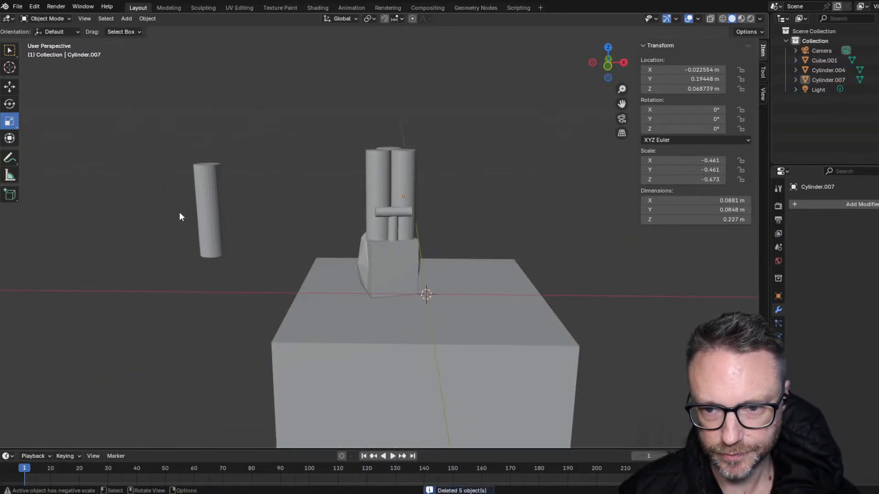
pyautogui.click(198, 183)
pyautogui.press('Delete')
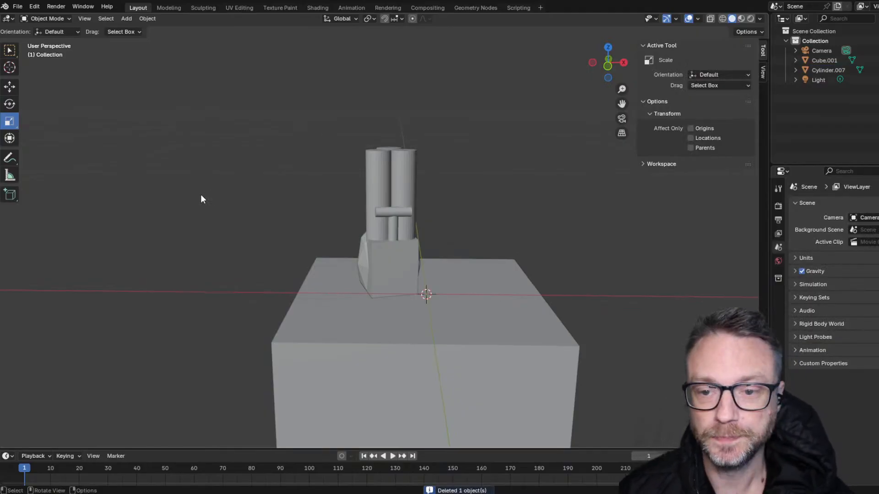
# - Move the large cube slightly up so it overlaps the bottom of the merged model
pyautogui.moveTo(201, 195); pyautogui.dragTo(110, 225, button='middle')
pyautogui.scroll(2, 409, 383)
pyautogui.moveTo(408, 382); pyautogui.dragTo(391, 362, button='middle')
pyautogui.click(397, 393)
pyautogui.press('g')
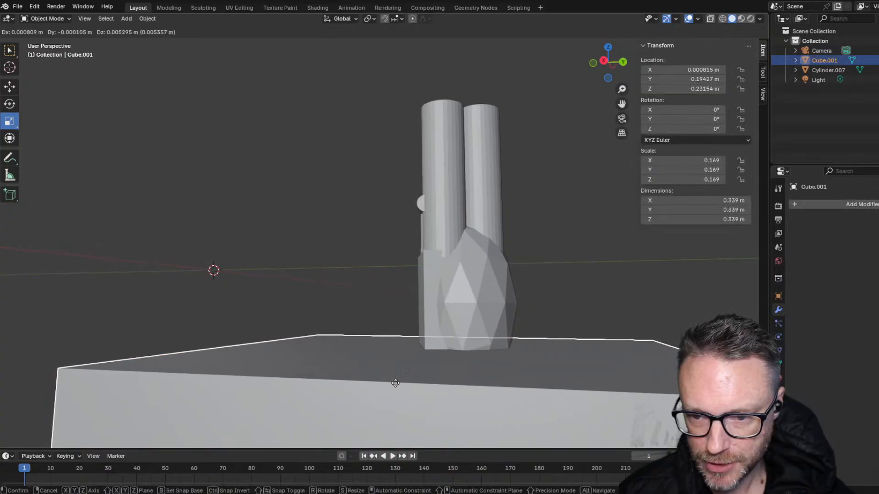
pyautogui.click(393, 387)
pyautogui.click(277, 256)
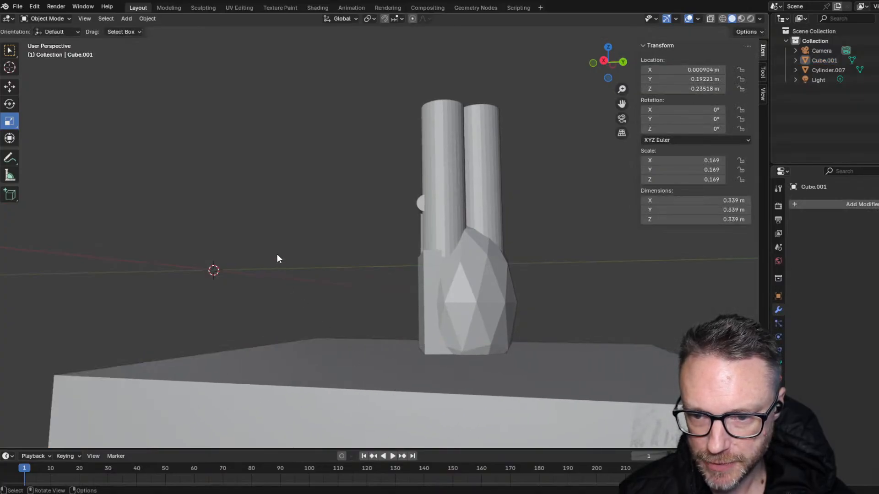
# - Add a Boolean modifier to the merged model with the large cube as its cutting object, and apply it
pyautogui.moveTo(276, 257); pyautogui.dragTo(529, 258, button='middle')
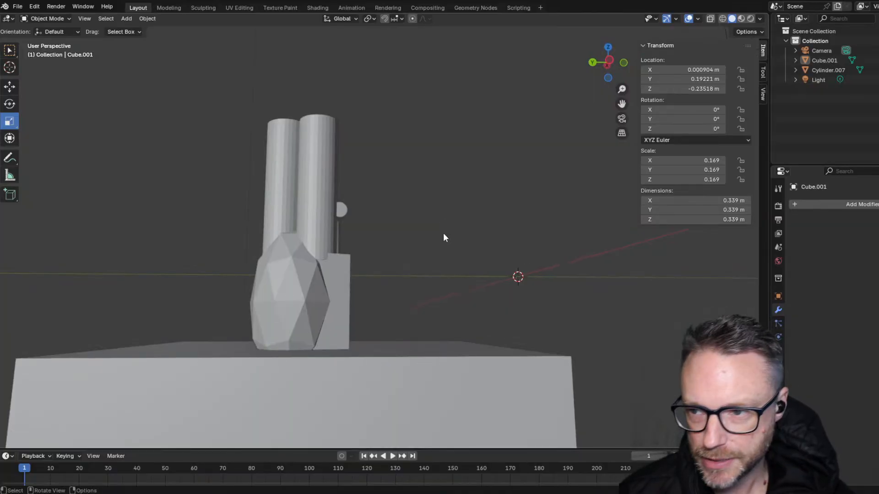
pyautogui.click(223, 392)
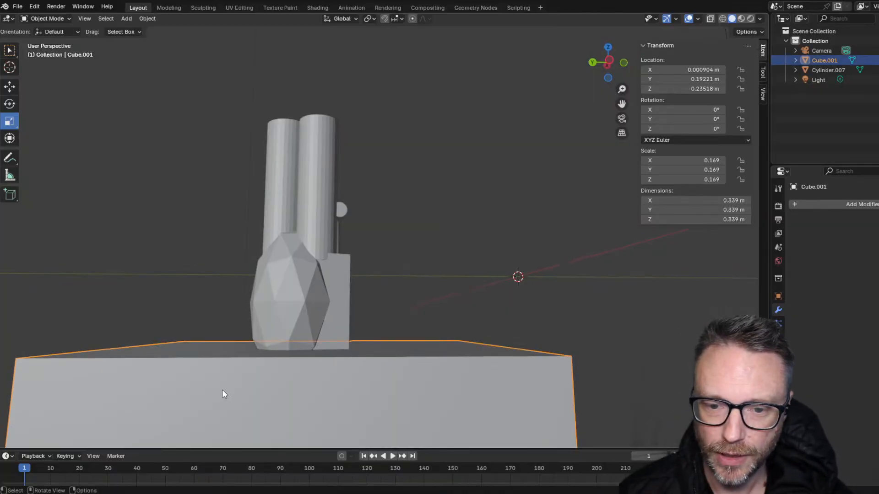
pyautogui.click(252, 283)
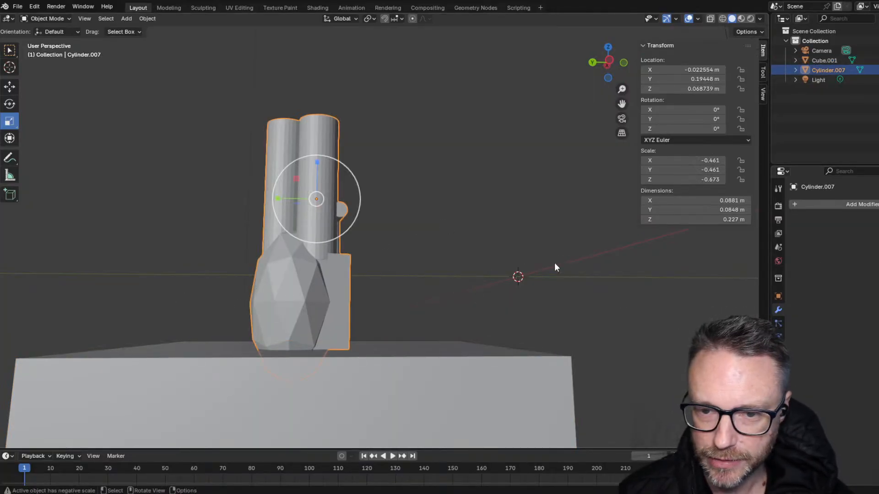
pyautogui.click(801, 204)
pyautogui.moveTo(800, 204)
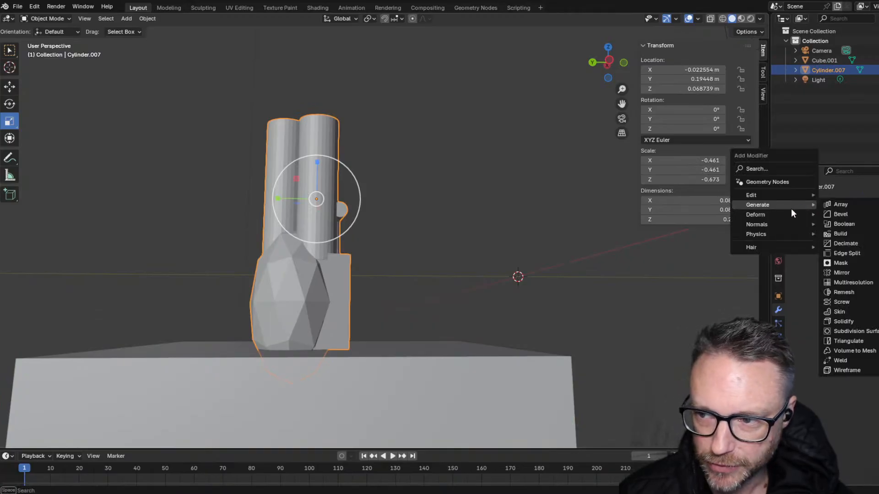
pyautogui.click(848, 221)
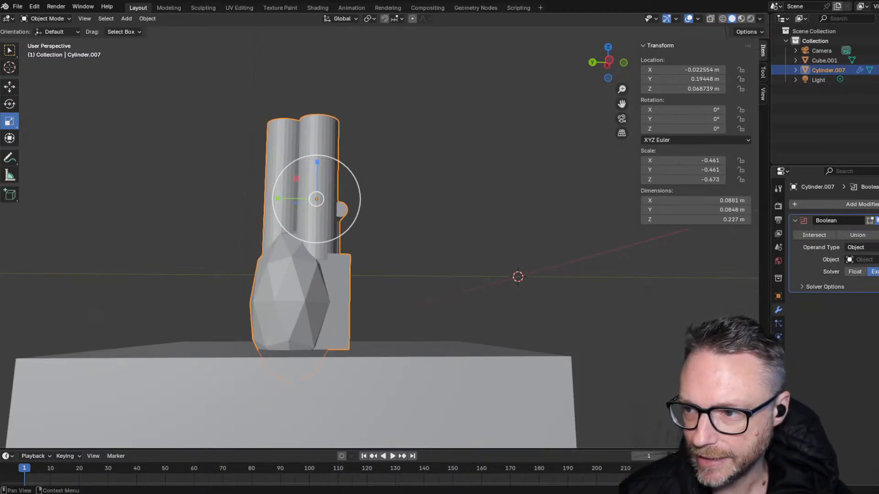
pyautogui.click(472, 401)
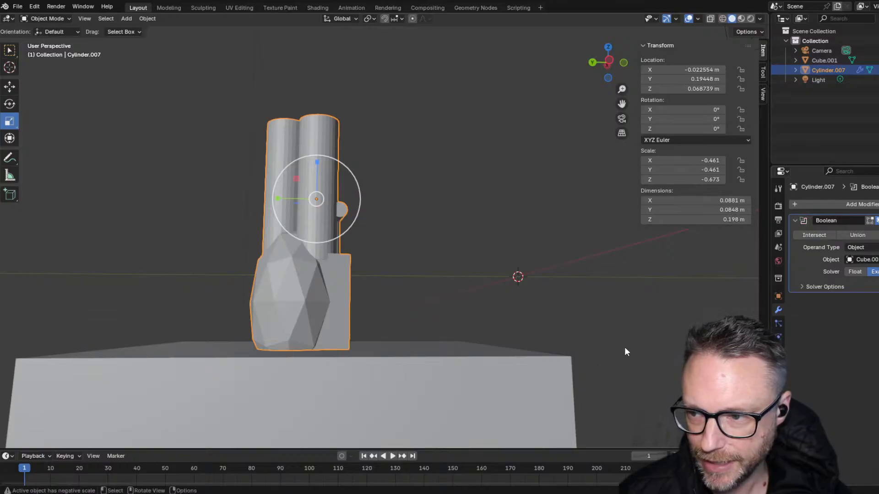
pyautogui.click(875, 220)
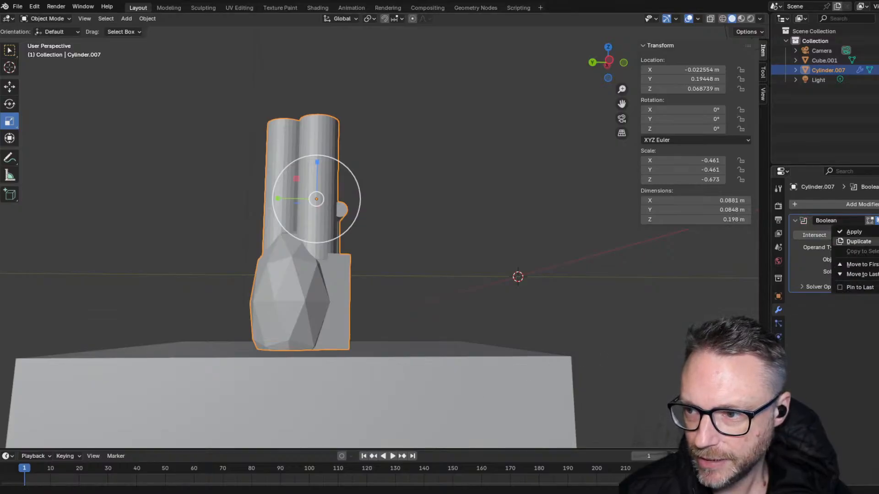
pyautogui.click(872, 233)
# - Move the large cube away from the cut model to inspect the underside
pyautogui.click(234, 369)
pyautogui.press('g')
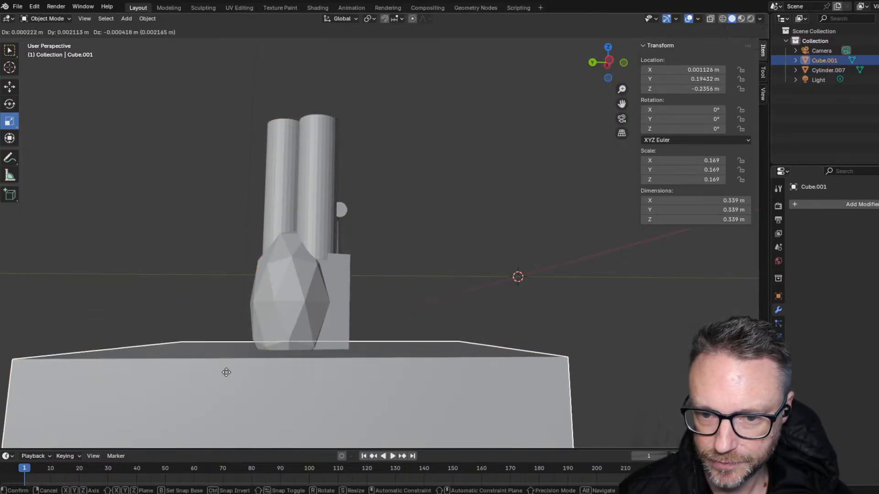
pyautogui.click(520, 299)
pyautogui.moveTo(520, 299); pyautogui.dragTo(296, 331, button='middle')
pyautogui.scroll(-8, 292, 290)
# - Undo the Boolean cut and the large cube's moves, and delete the restored loose cylinder again
pyautogui.hotkey('ctrl', 'z')
pyautogui.hotkey('ctrl', 'z')
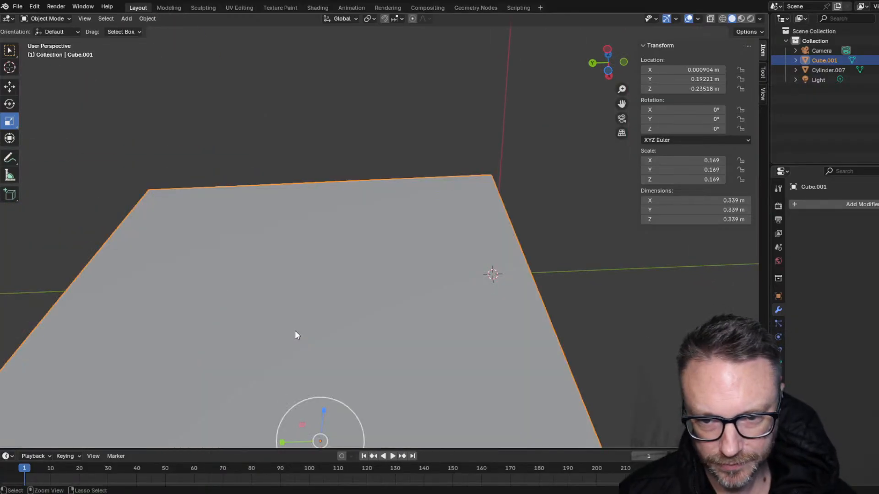
pyautogui.hotkey('ctrl', 'z')
pyautogui.hotkey('ctrl', 'z')
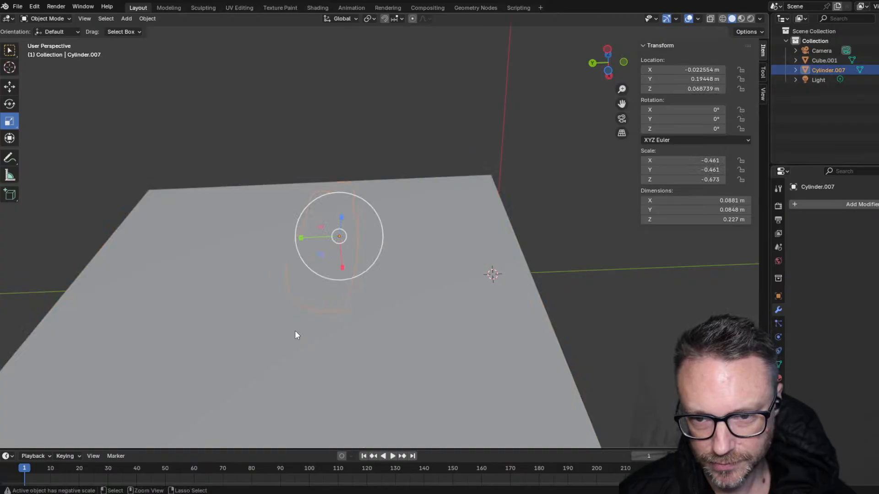
pyautogui.hotkey('ctrl', 'z')
pyautogui.moveTo(317, 207); pyautogui.dragTo(301, 338, button='middle')
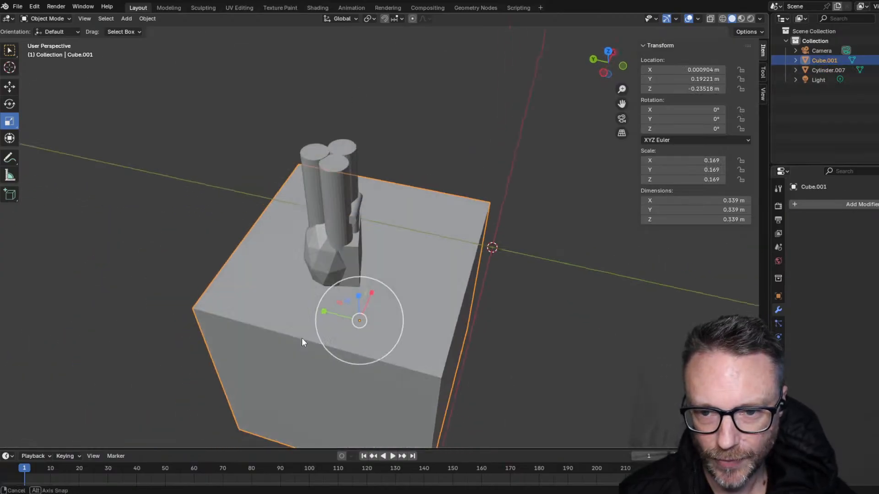
pyautogui.scroll(-2, 292, 316)
pyautogui.hotkey('ctrl', 'z')
pyautogui.hotkey('ctrl', 'z')
pyautogui.hotkey('ctrl', 'z')
pyautogui.hotkey('ctrl', 'z')
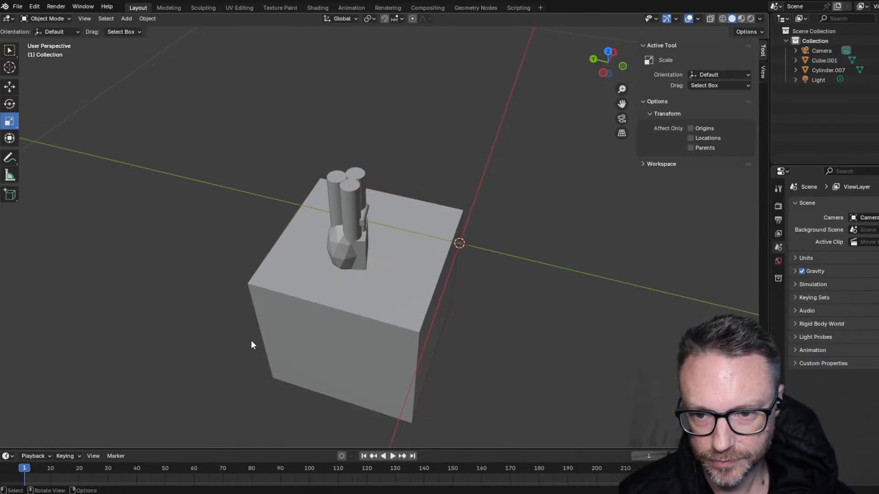
pyautogui.hotkey('ctrl', 'z')
pyautogui.press('Delete')
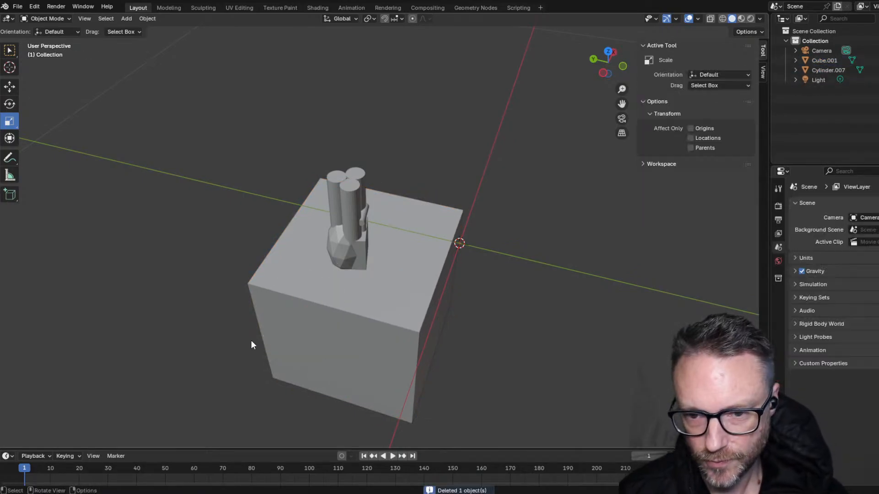
# - In the left orthographic view, raise the large cube about 0.004 m so its top face overlaps the block's lower edge
pyautogui.moveTo(338, 304); pyautogui.dragTo(331, 254, button='middle')
pyautogui.scroll(2, 341, 249)
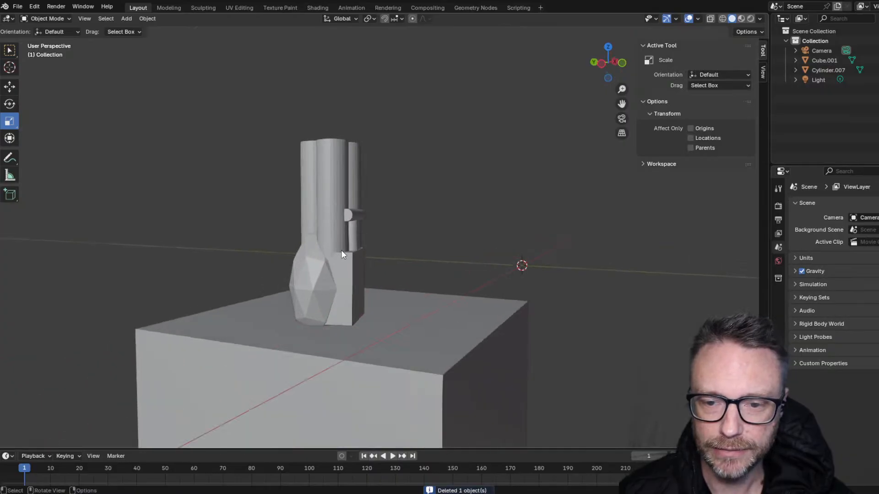
pyautogui.click(600, 64)
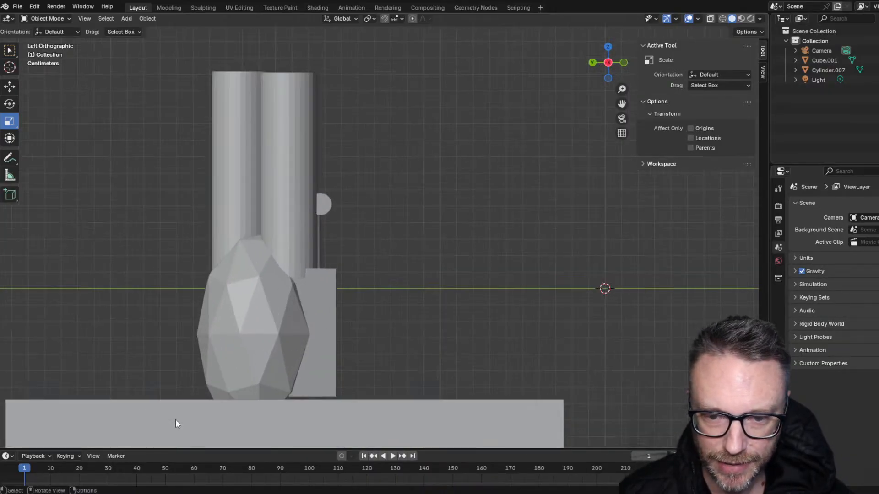
pyautogui.scroll(4, 175, 419)
pyautogui.click(256, 358)
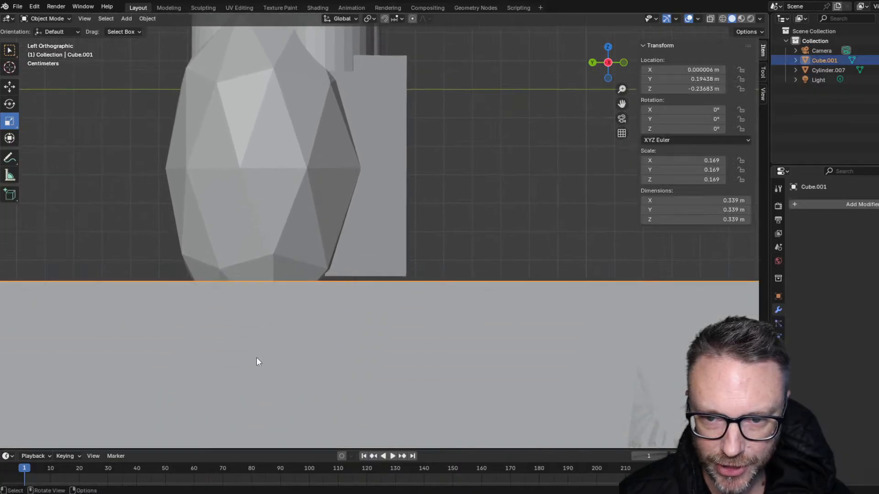
pyautogui.press('g')
pyautogui.click(258, 346)
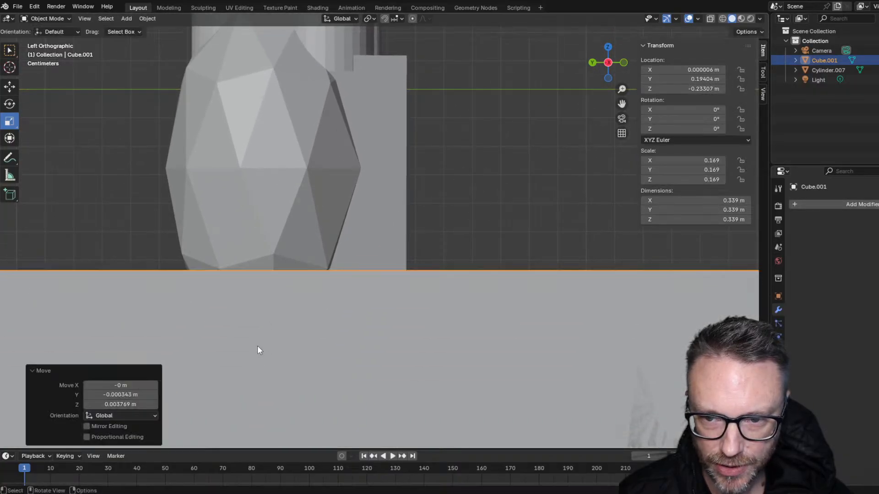
# - Cut the merged model's bottom flat with a Boolean modifier using the large cube as its object, and apply it
pyautogui.scroll(-3, 257, 345)
pyautogui.moveTo(257, 300); pyautogui.dragTo(242, 150, button='middle')
pyautogui.scroll(-3, 241, 150)
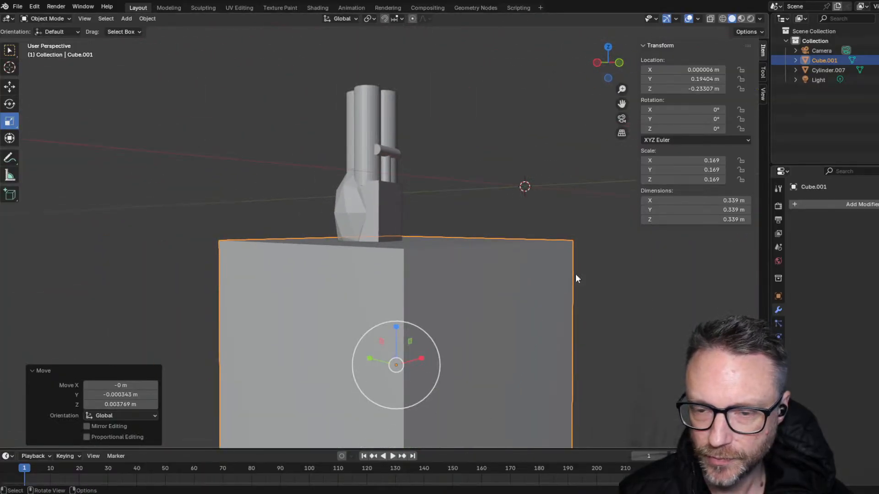
pyautogui.moveTo(576, 273); pyautogui.dragTo(449, 271, button='middle')
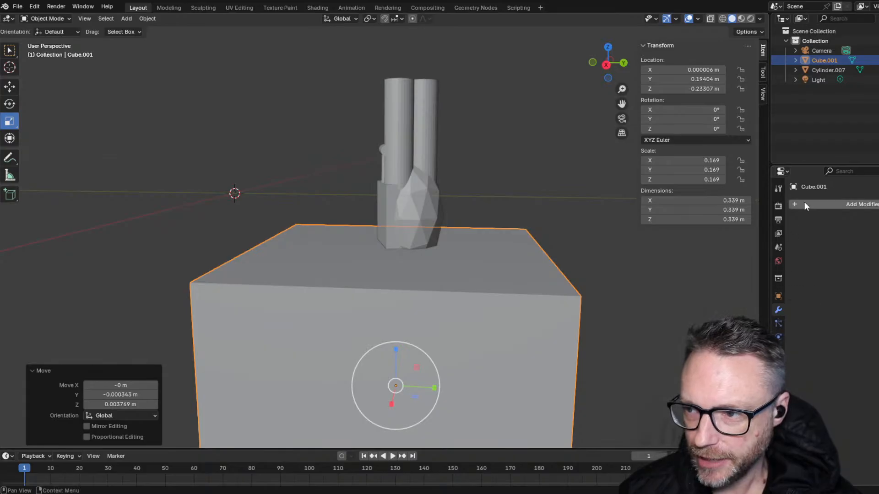
pyautogui.click(383, 150)
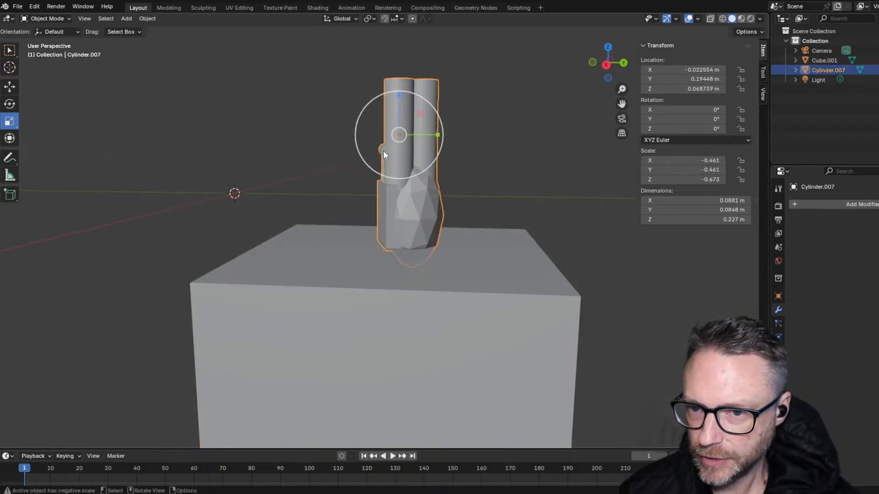
pyautogui.click(807, 205)
pyautogui.moveTo(805, 208)
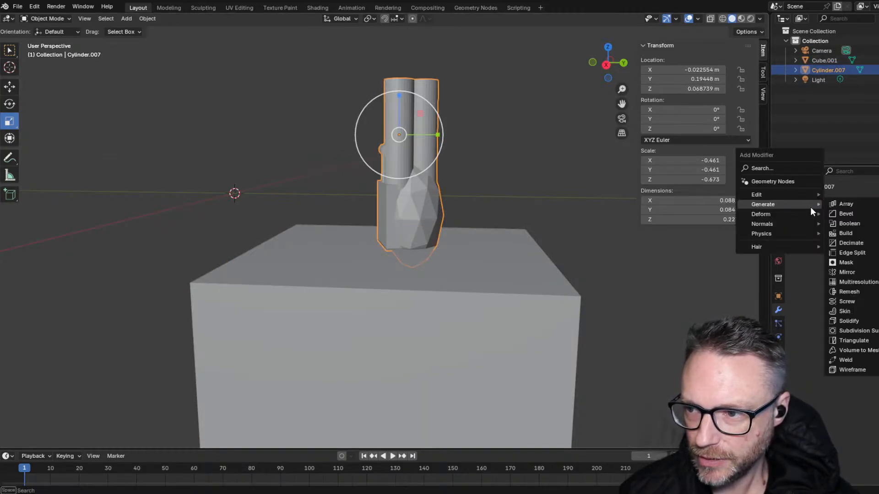
pyautogui.click(844, 223)
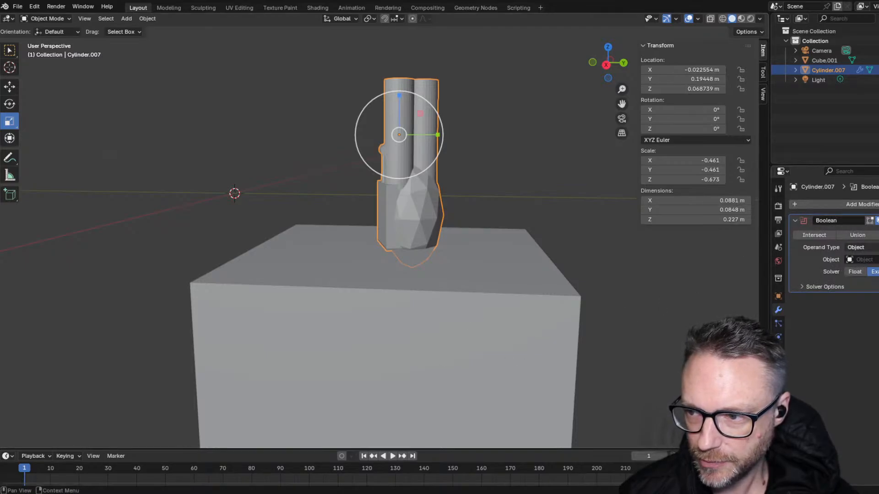
pyautogui.click(483, 368)
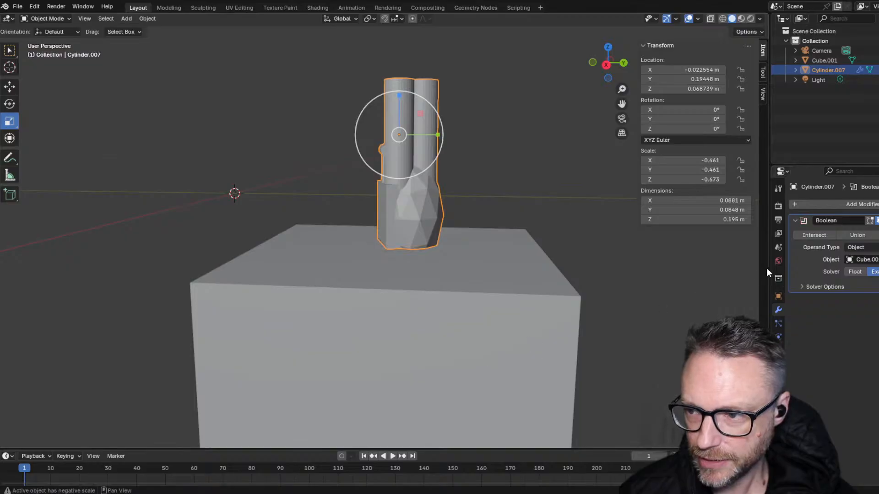
pyautogui.click(878, 220)
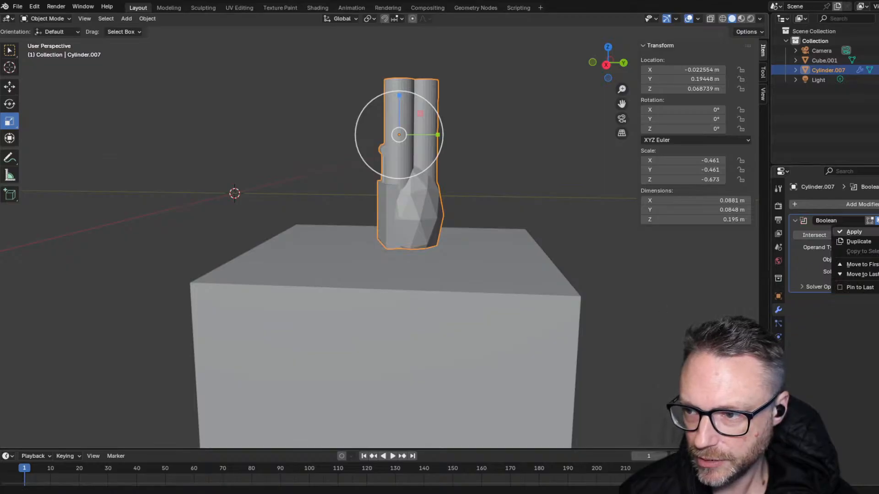
pyautogui.click(854, 232)
# - Delete the large cube beneath the merged model
pyautogui.click(442, 364)
pyautogui.press('x')
pyautogui.click(429, 367)
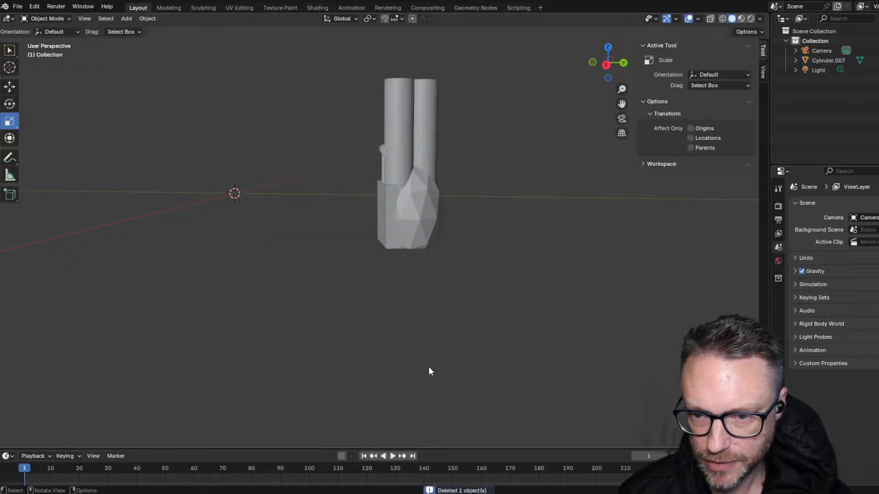
# - Select the merged model and switch it to Sculpt Mode
pyautogui.moveTo(429, 367); pyautogui.dragTo(448, 220, button='middle')
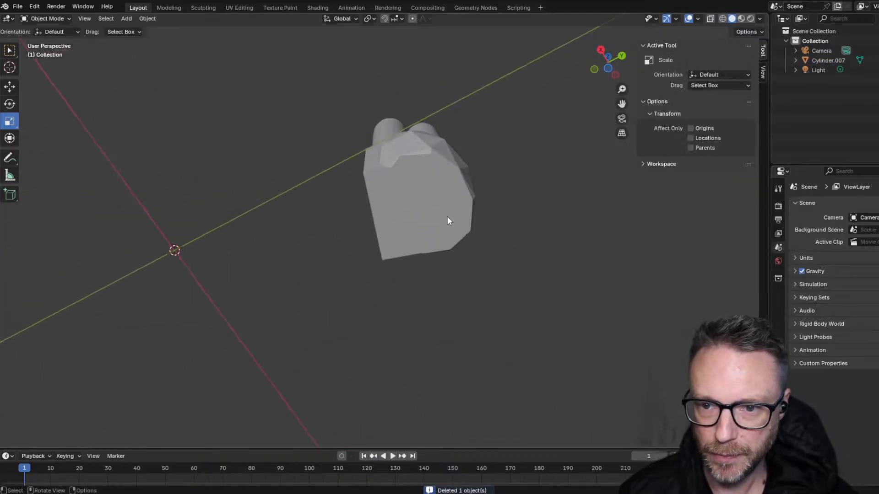
pyautogui.scroll(4, 447, 220)
pyautogui.moveTo(457, 163); pyautogui.dragTo(260, 224, button='middle')
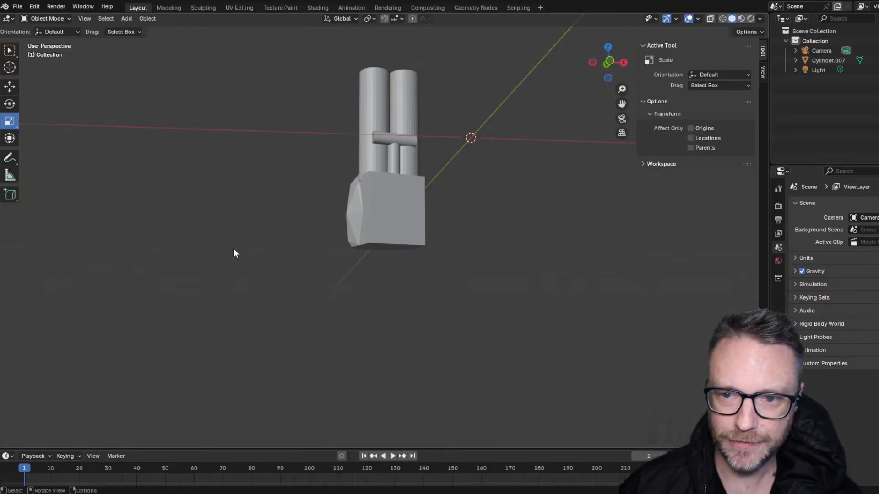
pyautogui.moveTo(233, 248); pyautogui.dragTo(363, 201, button='middle')
pyautogui.scroll(3, 263, 158)
pyautogui.scroll(-4, 262, 157)
pyautogui.click(427, 185)
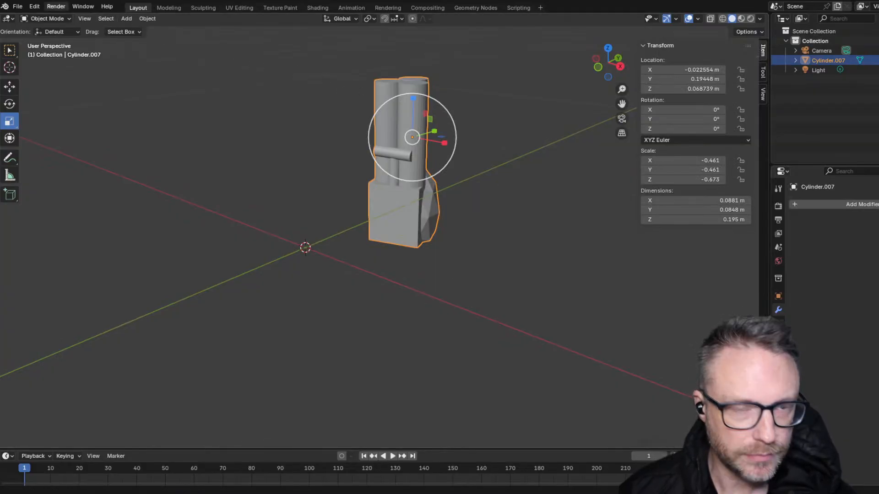
pyautogui.click(56, 18)
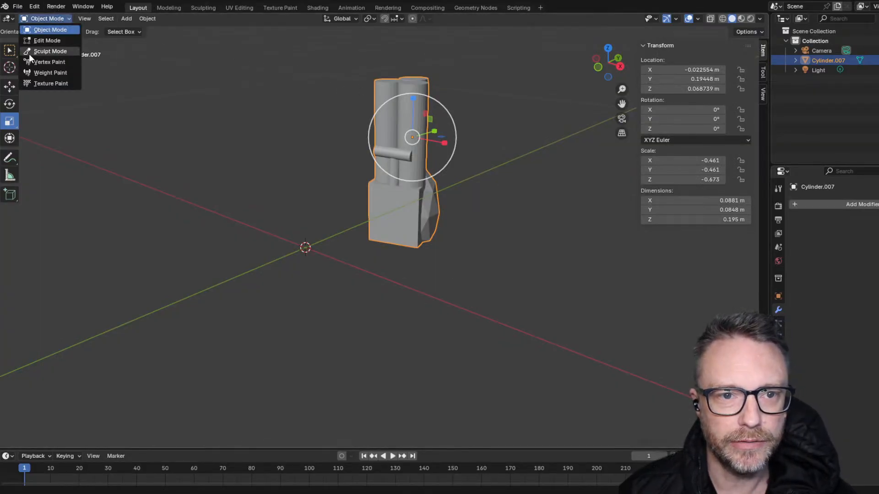
pyautogui.click(29, 50)
# - Set the Draw brush radius to 38 px
pyautogui.scroll(3, 349, 214)
pyautogui.scroll(3, 349, 215)
pyautogui.moveTo(349, 206); pyautogui.dragTo(161, 189, button='middle')
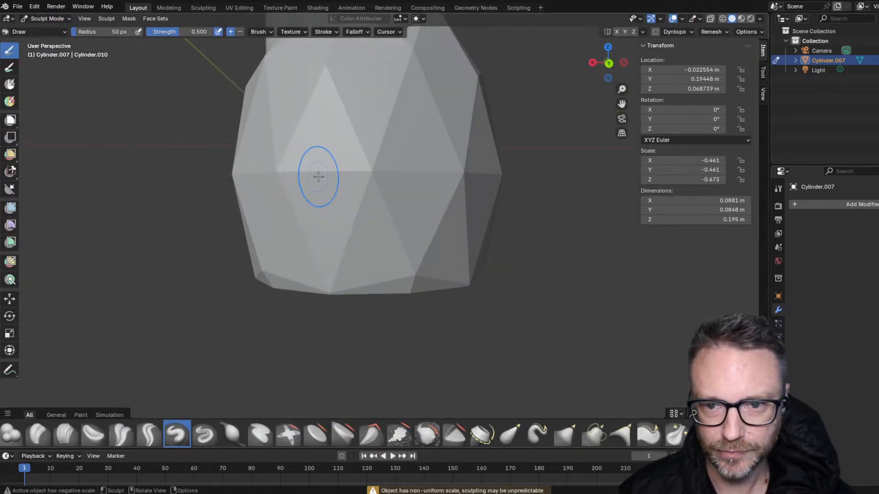
pyautogui.moveTo(314, 176); pyautogui.dragTo(169, 154, button='middle')
pyautogui.moveTo(67, 181)
pyautogui.mouseDown(button='middle')
pyautogui.moveTo(324, 168)
pyautogui.moveTo(320, 159)
pyautogui.mouseUp(button='middle')
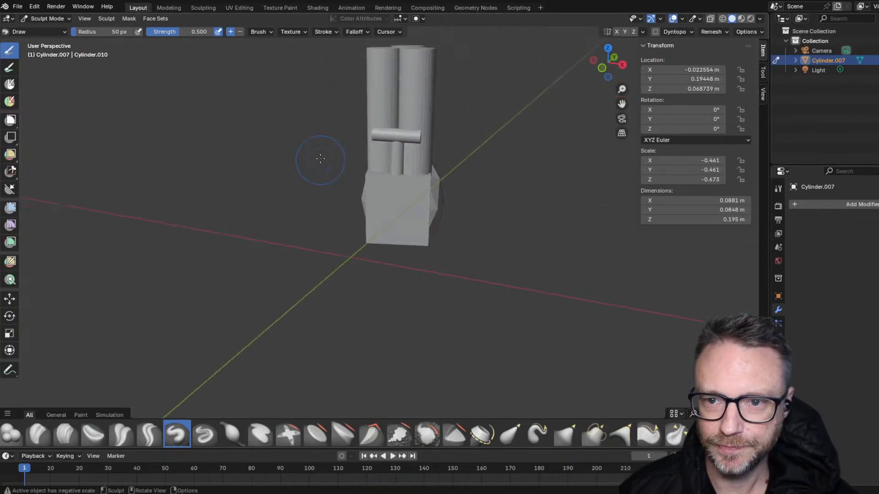
pyautogui.press('f')
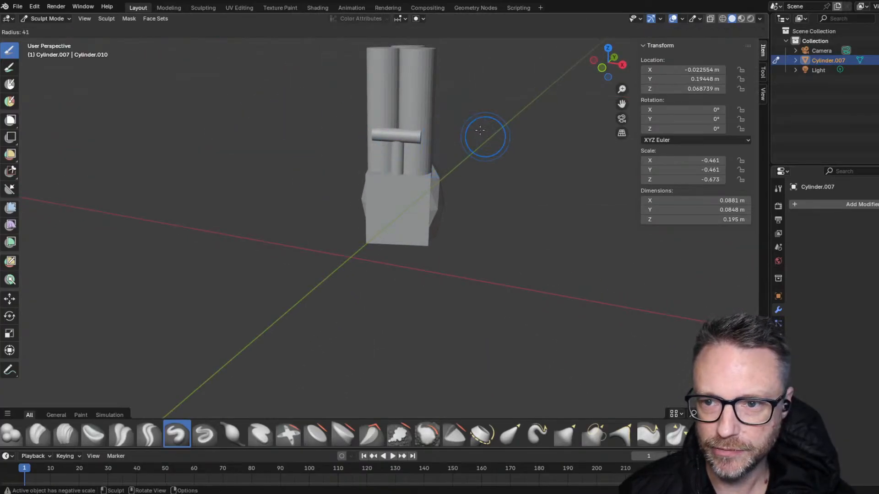
pyautogui.click(479, 130)
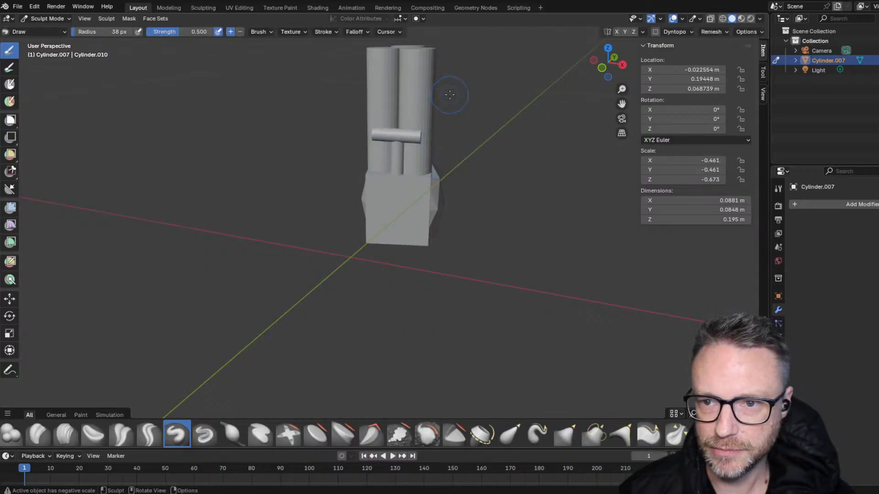
pyautogui.hotkey('shift', 'a')
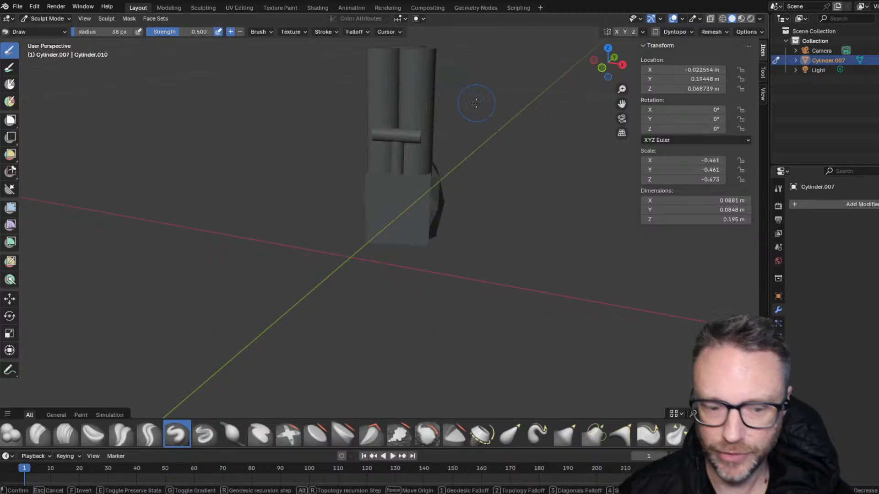
pyautogui.press('Escape')
# - Reduce the remesh voxel size to a fine grid and voxel-remesh the merged model
pyautogui.press('r')
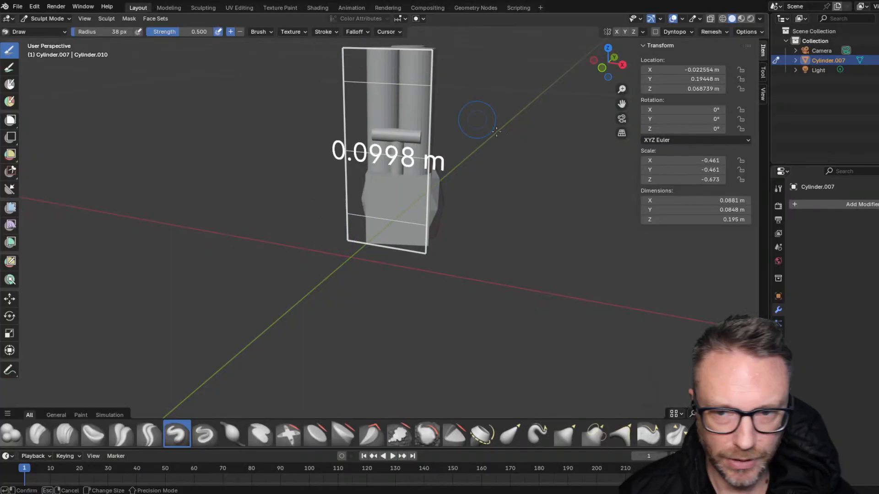
pyautogui.click(557, 309)
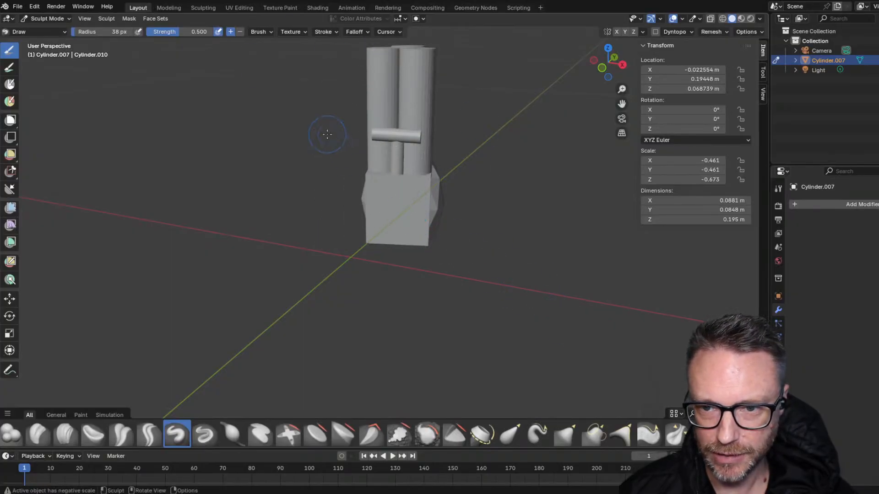
pyautogui.press('r')
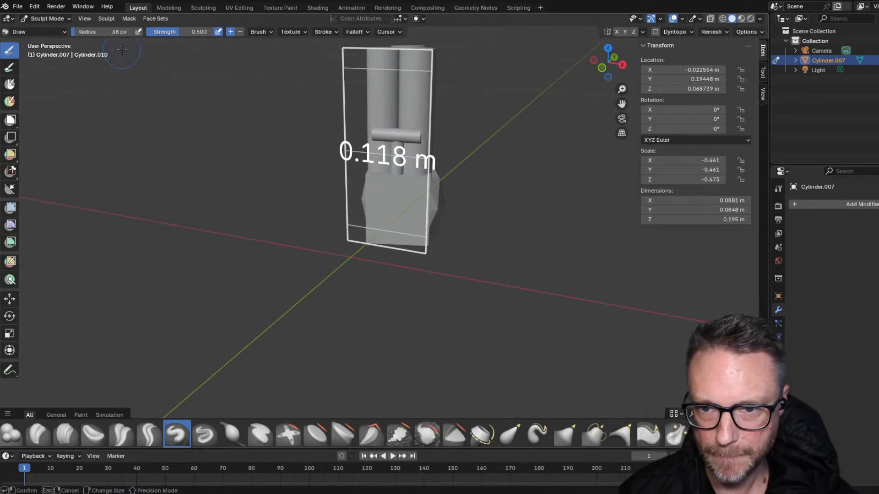
pyautogui.click(682, 387)
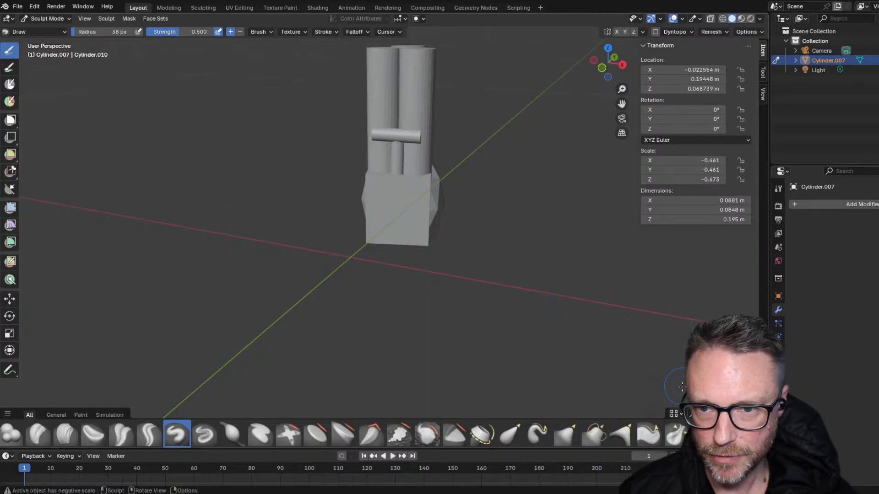
pyautogui.press('r')
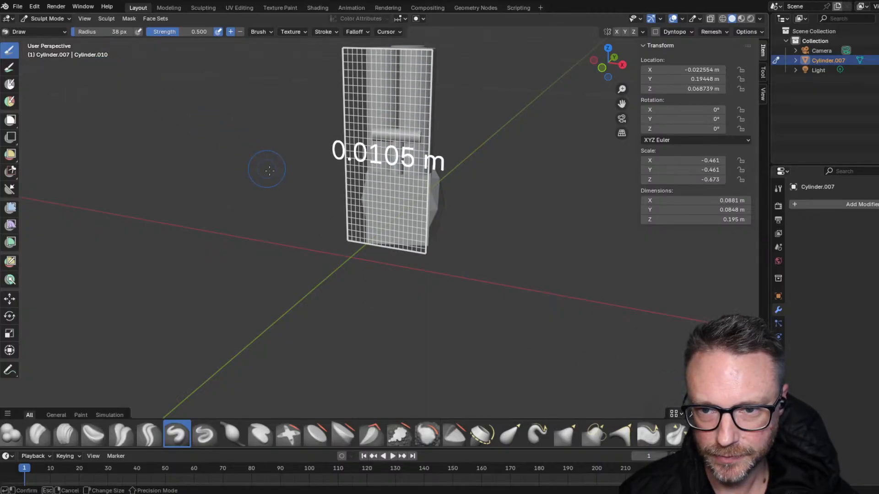
pyautogui.click(299, 197)
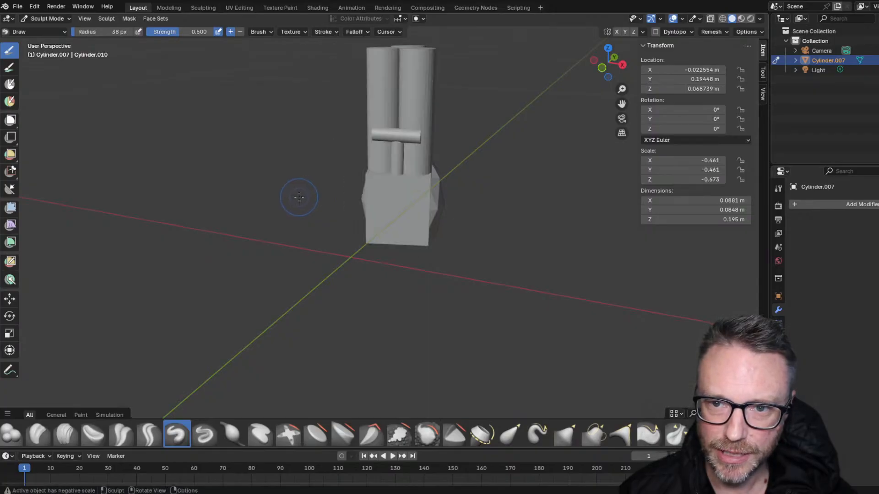
pyautogui.click(702, 30)
pyautogui.click(696, 104)
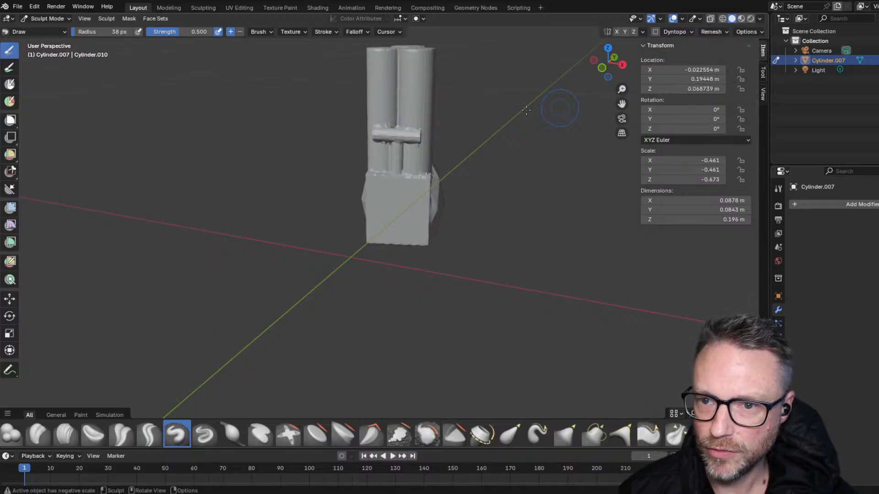
# - Examine the remeshed surface from all sides, especially the block edges, faceted base and cylinder joints
pyautogui.moveTo(563, 97)
pyautogui.mouseDown(button='middle')
pyautogui.moveTo(394, 81)
pyautogui.moveTo(168, 96)
pyautogui.mouseUp(button='middle')
pyautogui.scroll(4, 178, 143)
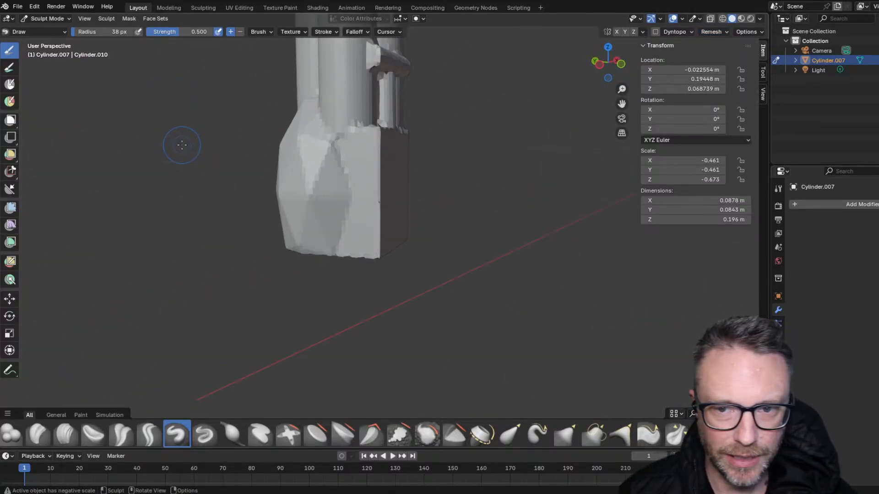
pyautogui.moveTo(180, 147)
pyautogui.mouseDown(button='middle')
pyautogui.moveTo(249, 198)
pyautogui.moveTo(166, 188)
pyautogui.moveTo(122, 226)
pyautogui.mouseUp(button='middle')
pyautogui.scroll(4, 376, 157)
pyautogui.moveTo(379, 159)
pyautogui.mouseDown(button='middle')
pyautogui.moveTo(415, 151)
pyautogui.moveTo(459, 121)
pyautogui.moveTo(75, 111)
pyautogui.mouseUp(button='middle')
pyautogui.scroll(-7, 453, 117)
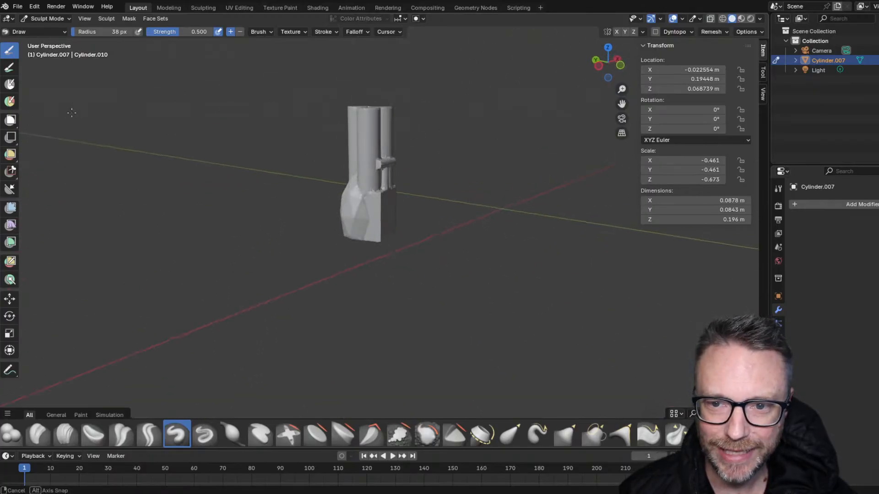
pyautogui.scroll(5, 302, 183)
pyautogui.moveTo(302, 183)
pyautogui.mouseDown(button='middle')
pyautogui.moveTo(275, 191)
pyautogui.moveTo(212, 172)
pyautogui.moveTo(190, 151)
pyautogui.moveTo(236, 169)
pyautogui.moveTo(216, 196)
pyautogui.moveTo(348, 89)
pyautogui.mouseUp(button='middle')
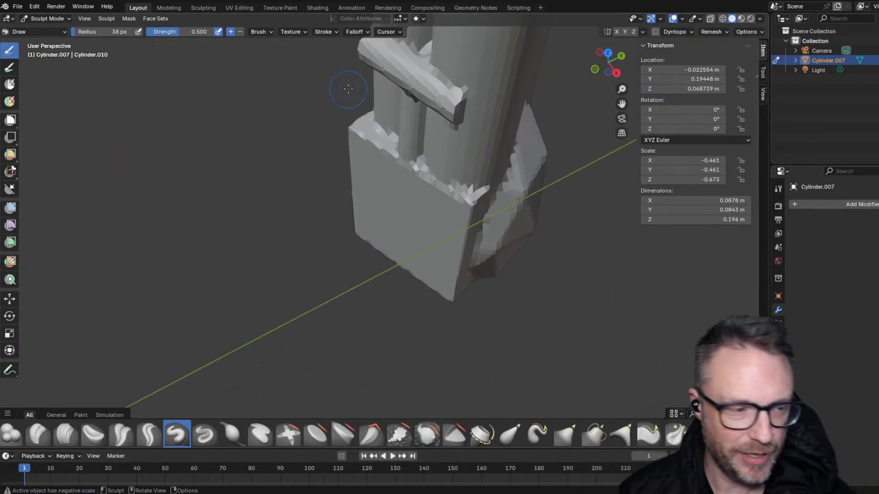
pyautogui.scroll(-2, 346, 90)
pyautogui.scroll(3, 497, 147)
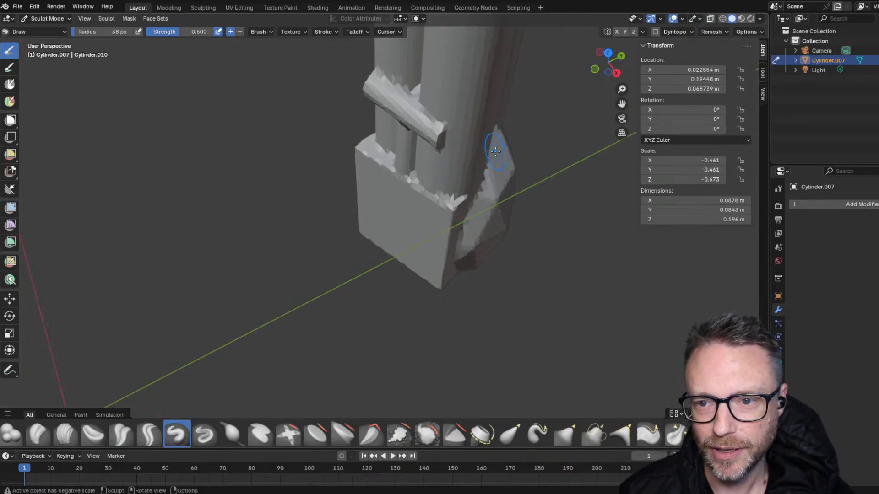
pyautogui.moveTo(397, 91)
pyautogui.mouseDown(button='middle')
pyautogui.moveTo(496, 53)
pyautogui.moveTo(463, 100)
pyautogui.mouseUp(button='middle')
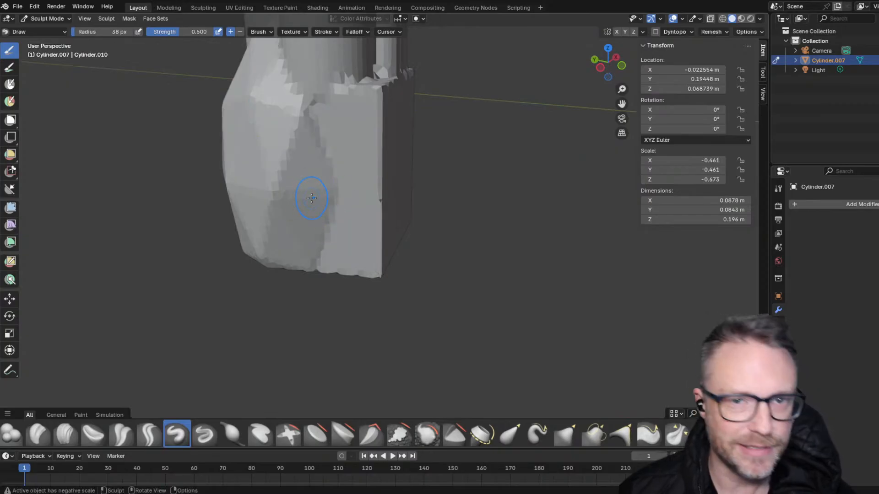
pyautogui.moveTo(310, 197)
pyautogui.mouseDown(button='middle')
pyautogui.moveTo(156, 180)
pyautogui.moveTo(402, 192)
pyautogui.moveTo(533, 163)
pyautogui.moveTo(429, 221)
pyautogui.moveTo(555, 212)
pyautogui.moveTo(444, 141)
pyautogui.moveTo(394, 172)
pyautogui.moveTo(304, 108)
pyautogui.moveTo(294, 83)
pyautogui.mouseUp(button='middle')
pyautogui.scroll(4, 412, 187)
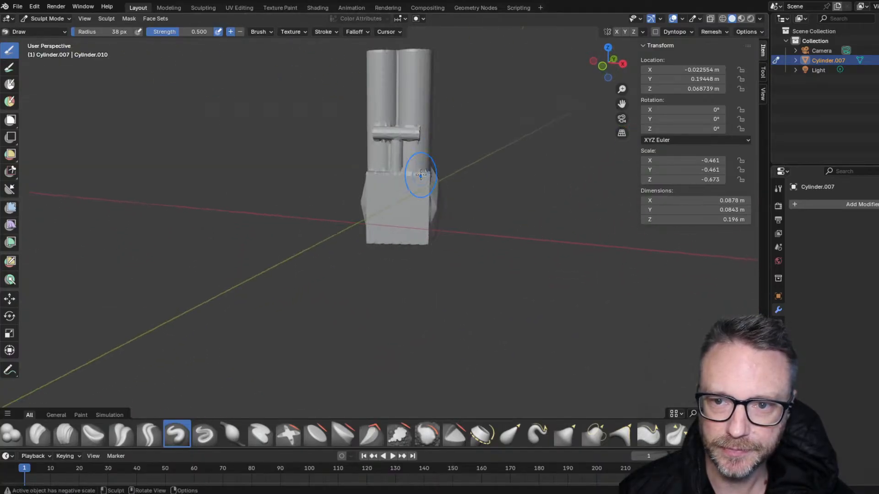
pyautogui.moveTo(413, 167)
pyautogui.mouseDown(button='middle')
pyautogui.moveTo(487, 102)
pyautogui.moveTo(525, 96)
pyautogui.mouseUp(button='middle')
pyautogui.scroll(-3, 281, 114)
pyautogui.scroll(3, 282, 114)
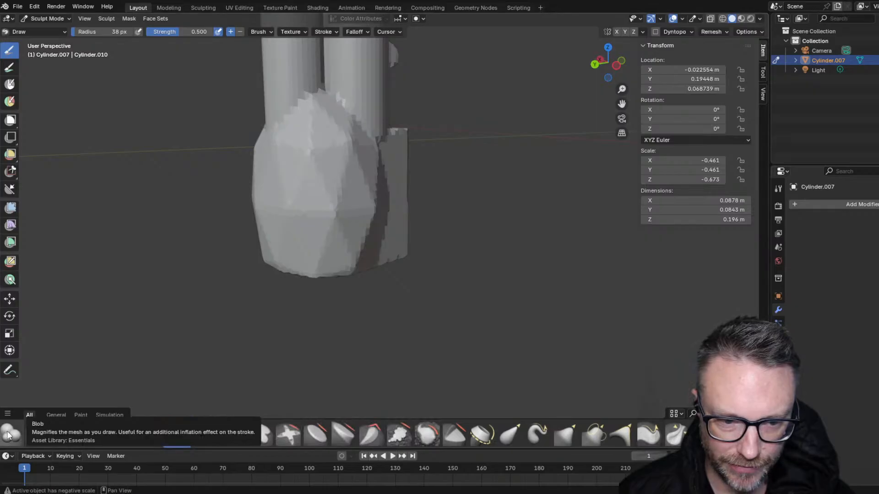
# - Sculpt rough bulges on the lower corner of the faceted base with the Blob brush set to Subtract, 38 px radius and 0.500 strength
pyautogui.moveTo(315, 220); pyautogui.dragTo(328, 242)
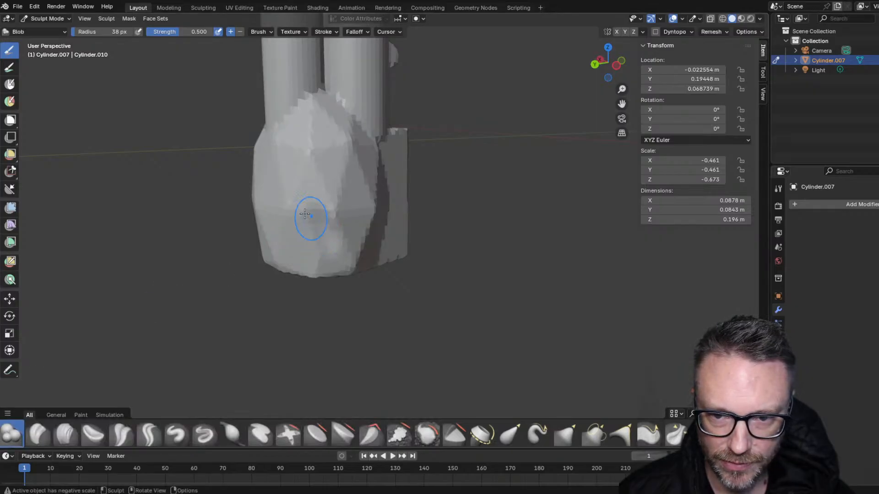
pyautogui.moveTo(311, 217); pyautogui.dragTo(232, 171, button='middle')
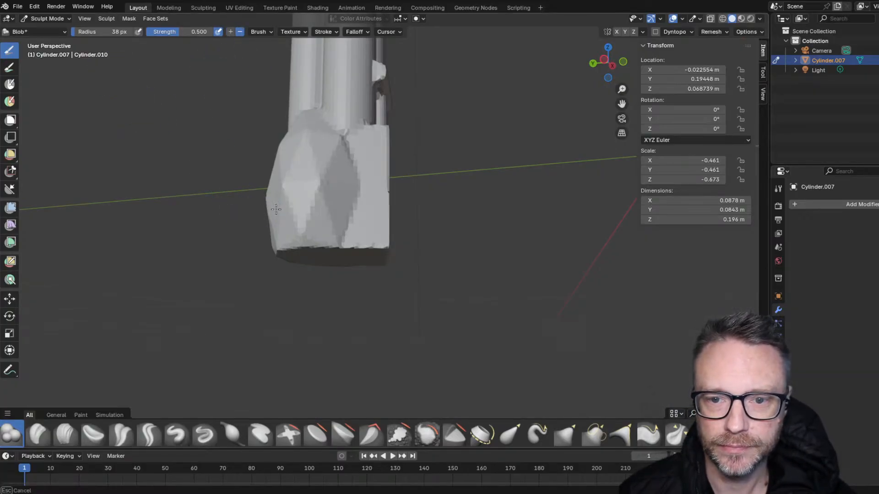
pyautogui.moveTo(281, 204)
pyautogui.mouseDown()
pyautogui.moveTo(316, 224)
pyautogui.moveTo(303, 240)
pyautogui.moveTo(293, 234)
pyautogui.mouseUp()
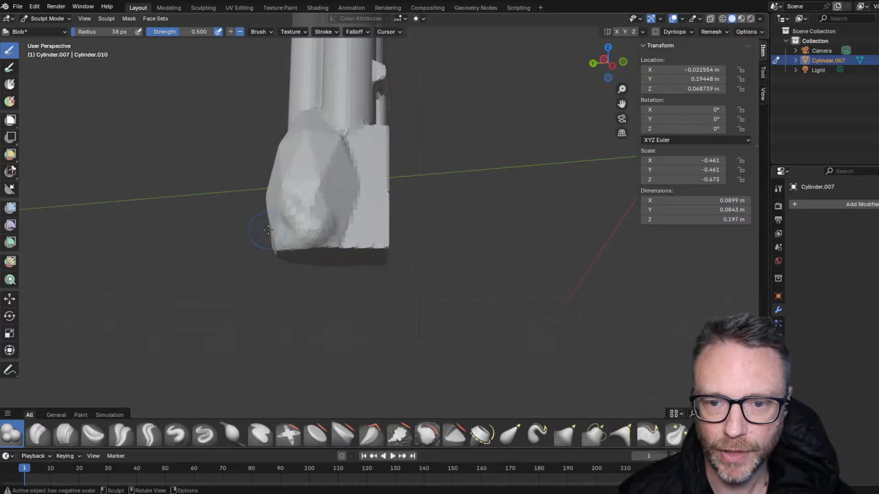
pyautogui.moveTo(293, 233)
pyautogui.mouseDown(button='middle')
pyautogui.moveTo(366, 231)
pyautogui.moveTo(315, 225)
pyautogui.mouseUp(button='middle')
pyautogui.moveTo(320, 231); pyautogui.dragTo(336, 189)
pyautogui.moveTo(368, 217)
pyautogui.mouseDown()
pyautogui.moveTo(360, 187)
pyautogui.moveTo(343, 189)
pyautogui.mouseUp()
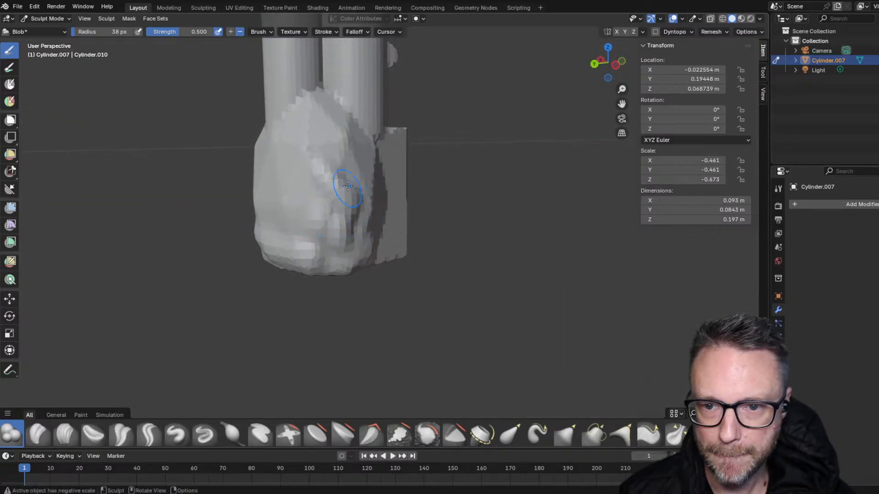
# - Extend the Blob strokes along the side of the faceted base near the block and across its lower front
pyautogui.moveTo(345, 191); pyautogui.dragTo(293, 176, button='middle')
pyautogui.moveTo(290, 149); pyautogui.dragTo(321, 201)
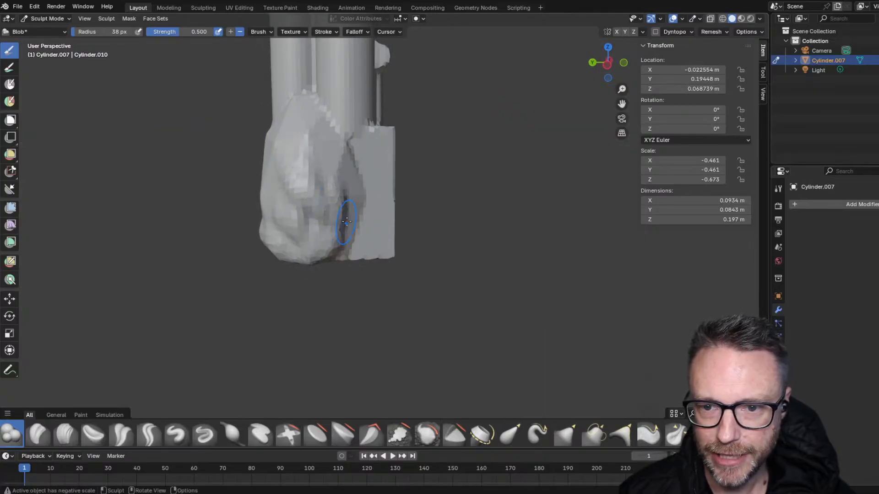
pyautogui.moveTo(343, 240); pyautogui.dragTo(359, 183, button='middle')
pyautogui.moveTo(359, 183); pyautogui.dragTo(357, 253)
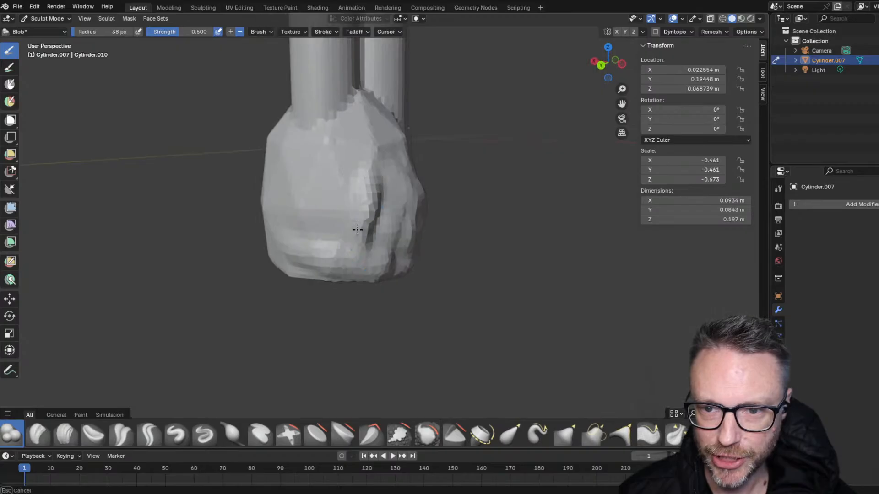
pyautogui.moveTo(336, 219); pyautogui.dragTo(292, 232)
# - Cover the rear and remaining side of the faceted base with Blob strokes, up to where the cylinders emerge, for a rough rocky surface
pyautogui.moveTo(292, 233); pyautogui.dragTo(337, 207, button='middle')
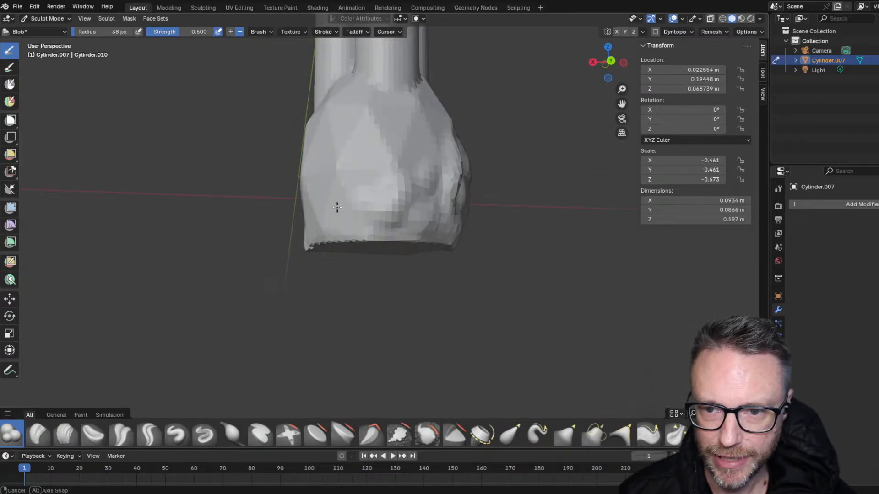
pyautogui.moveTo(391, 218); pyautogui.dragTo(348, 230)
pyautogui.moveTo(334, 224); pyautogui.dragTo(440, 223, button='middle')
pyautogui.moveTo(445, 221)
pyautogui.mouseDown()
pyautogui.moveTo(458, 229)
pyautogui.moveTo(437, 189)
pyautogui.moveTo(460, 214)
pyautogui.moveTo(447, 150)
pyautogui.moveTo(433, 160)
pyautogui.mouseUp()
pyautogui.moveTo(453, 125); pyautogui.dragTo(314, 135, button='middle')
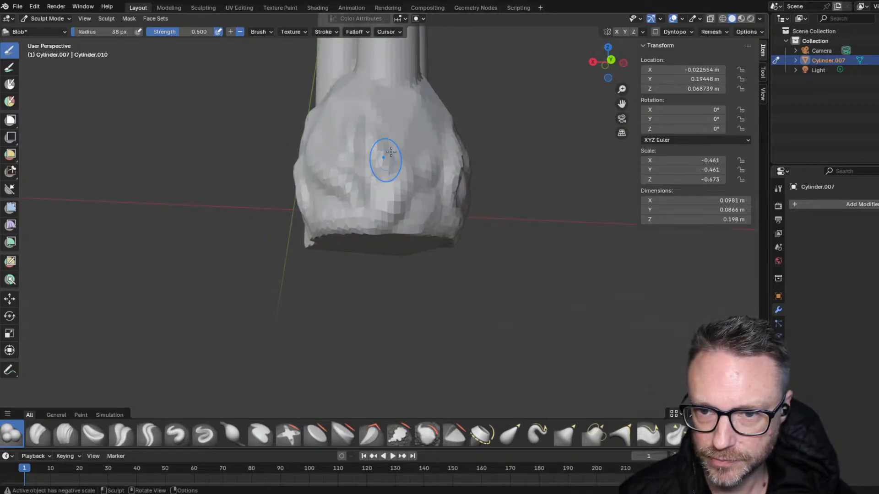
pyautogui.moveTo(391, 152)
pyautogui.mouseDown(button='middle')
pyautogui.moveTo(363, 169)
pyautogui.moveTo(363, 151)
pyautogui.moveTo(380, 137)
pyautogui.moveTo(340, 158)
pyautogui.moveTo(403, 133)
pyautogui.moveTo(314, 137)
pyautogui.moveTo(319, 191)
pyautogui.moveTo(342, 159)
pyautogui.mouseUp(button='middle')
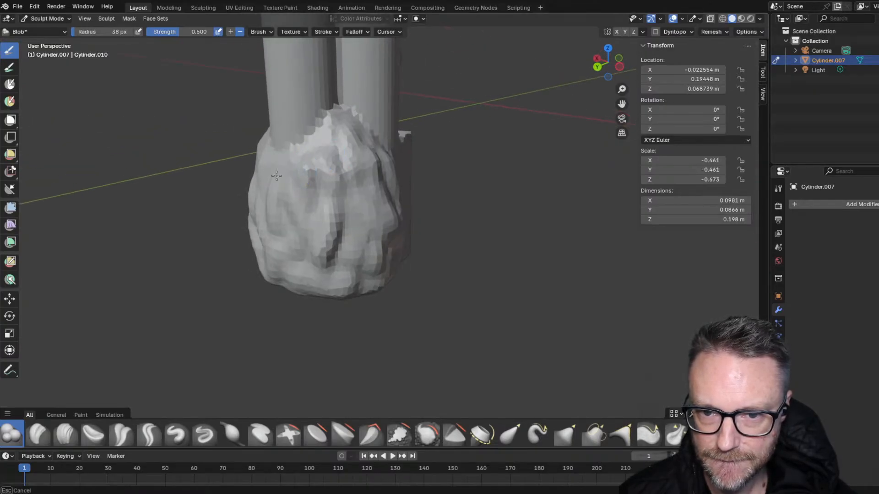
pyautogui.moveTo(261, 157); pyautogui.dragTo(305, 170, button='middle')
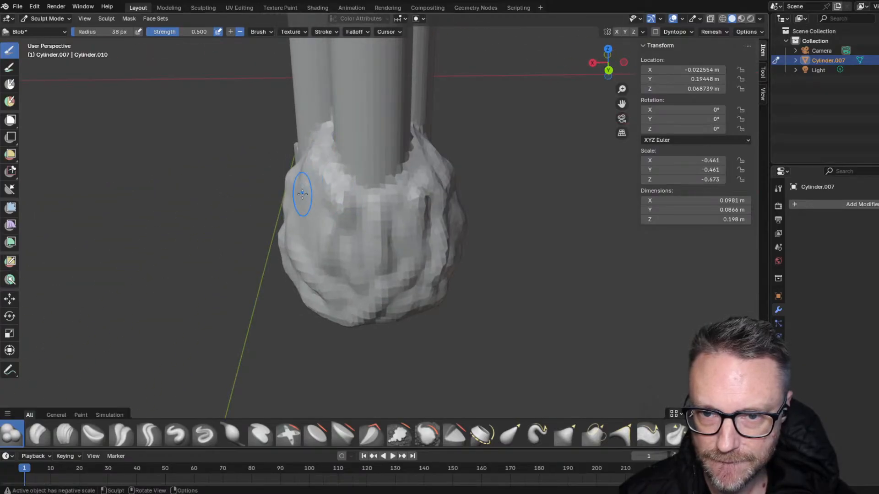
pyautogui.moveTo(302, 191)
pyautogui.mouseDown(button='middle')
pyautogui.moveTo(371, 181)
pyautogui.moveTo(27, 173)
pyautogui.moveTo(695, 167)
pyautogui.moveTo(652, 164)
pyautogui.mouseUp(button='middle')
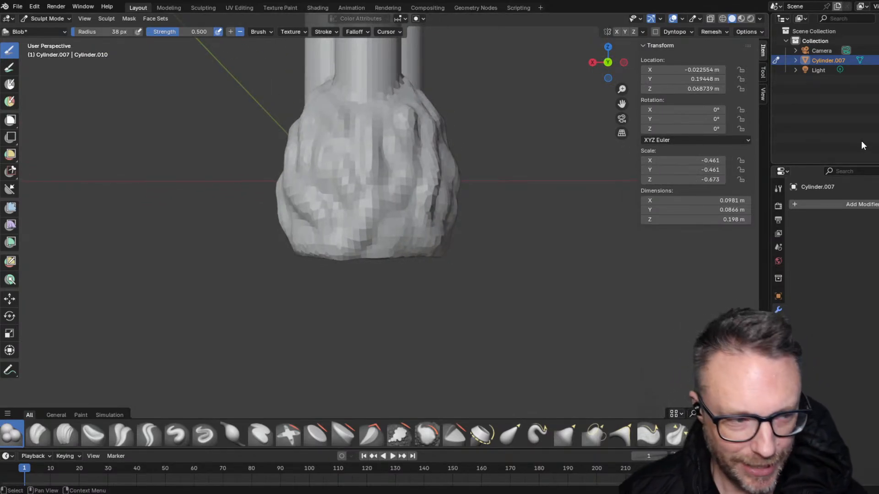
pyautogui.scroll(-4, 188, 192)
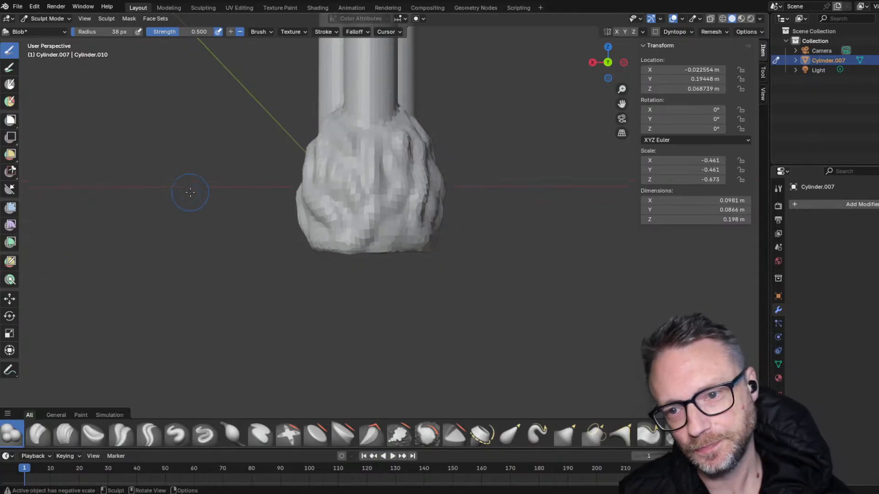
# - Examine the sculpted rocky base and the cylinder joints from all sides, up close and from a distance
pyautogui.moveTo(253, 179)
pyautogui.mouseDown(button='middle')
pyautogui.moveTo(296, 147)
pyautogui.moveTo(303, 124)
pyautogui.moveTo(463, 149)
pyautogui.moveTo(590, 146)
pyautogui.mouseUp(button='middle')
pyautogui.scroll(3, 485, 254)
pyautogui.moveTo(471, 223)
pyautogui.mouseDown(button='middle')
pyautogui.moveTo(391, 201)
pyautogui.moveTo(408, 196)
pyautogui.mouseUp(button='middle')
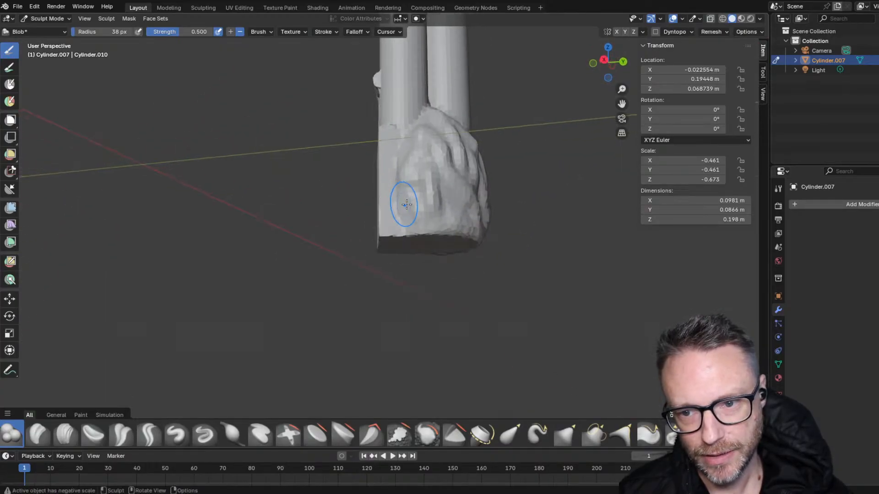
pyautogui.moveTo(371, 171)
pyautogui.mouseDown(button='middle')
pyautogui.moveTo(486, 192)
pyautogui.moveTo(605, 198)
pyautogui.moveTo(712, 224)
pyautogui.mouseUp(button='middle')
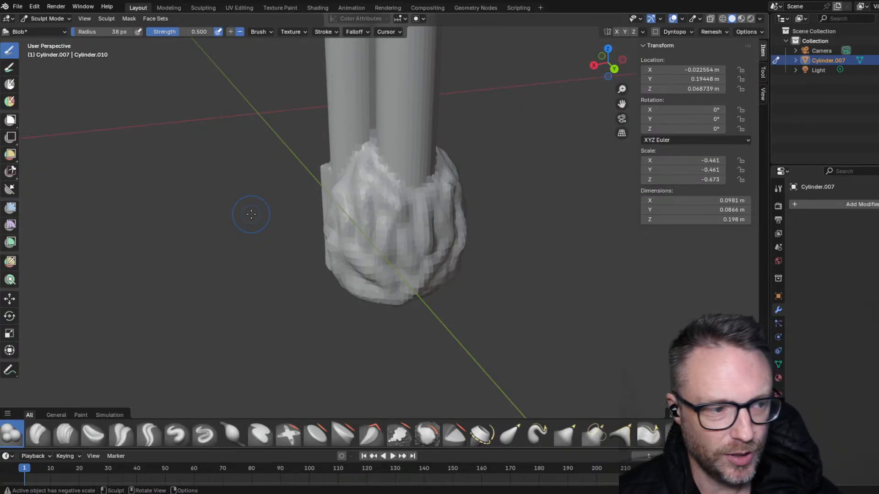
pyautogui.scroll(-4, 428, 273)
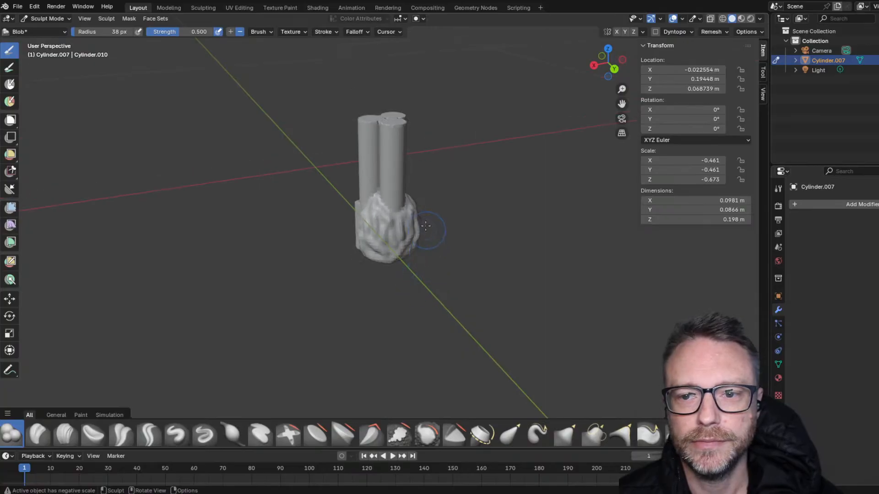
pyautogui.moveTo(428, 231); pyautogui.dragTo(376, 199, button='middle')
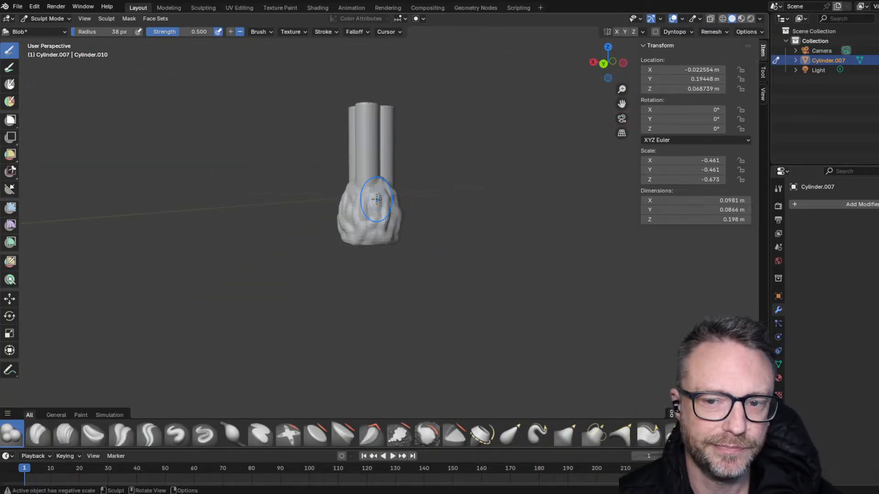
pyautogui.scroll(2, 376, 199)
pyautogui.moveTo(411, 55); pyautogui.dragTo(323, 82, button='middle')
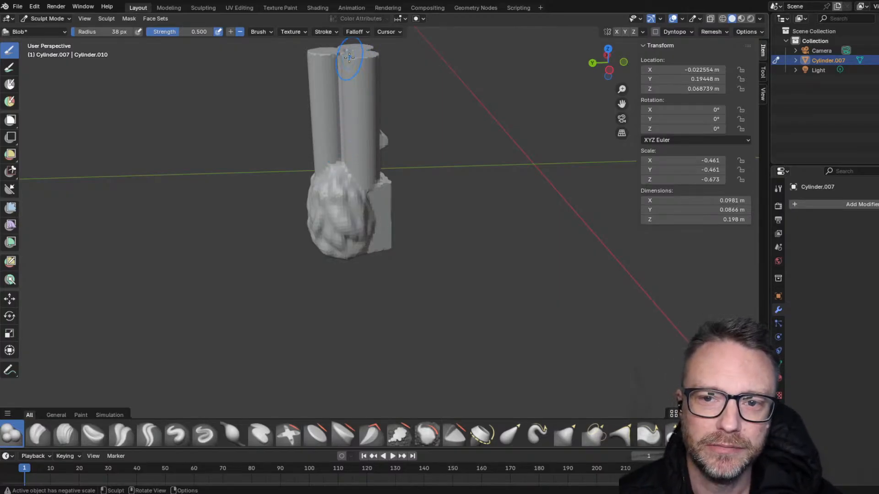
pyautogui.moveTo(326, 153); pyautogui.dragTo(361, 147, button='middle')
pyautogui.scroll(4, 359, 145)
pyautogui.moveTo(317, 93)
pyautogui.mouseDown(button='middle')
pyautogui.moveTo(344, 158)
pyautogui.moveTo(392, 155)
pyautogui.moveTo(388, 255)
pyautogui.moveTo(361, 269)
pyautogui.moveTo(392, 222)
pyautogui.mouseUp(button='middle')
pyautogui.scroll(8, 361, 274)
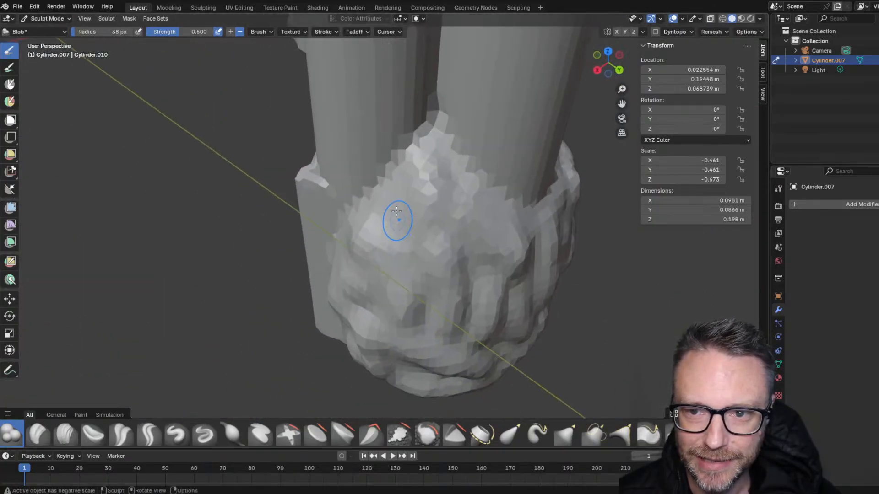
# - Inspect the block's flat face and its jagged lower and upper edges, and compare them with the sculpted base
pyautogui.scroll(-3, 392, 186)
pyautogui.moveTo(393, 186); pyautogui.dragTo(267, 134, button='middle')
pyautogui.moveTo(152, 146)
pyautogui.mouseDown(button='middle')
pyautogui.moveTo(39, 128)
pyautogui.moveTo(167, 152)
pyautogui.mouseUp(button='middle')
pyautogui.moveTo(230, 151)
pyautogui.mouseDown(button='middle')
pyautogui.moveTo(172, 147)
pyautogui.moveTo(133, 160)
pyautogui.moveTo(71, 147)
pyautogui.moveTo(92, 177)
pyautogui.moveTo(76, 128)
pyautogui.mouseUp(button='middle')
pyautogui.scroll(3, 375, 248)
pyautogui.scroll(3, 371, 248)
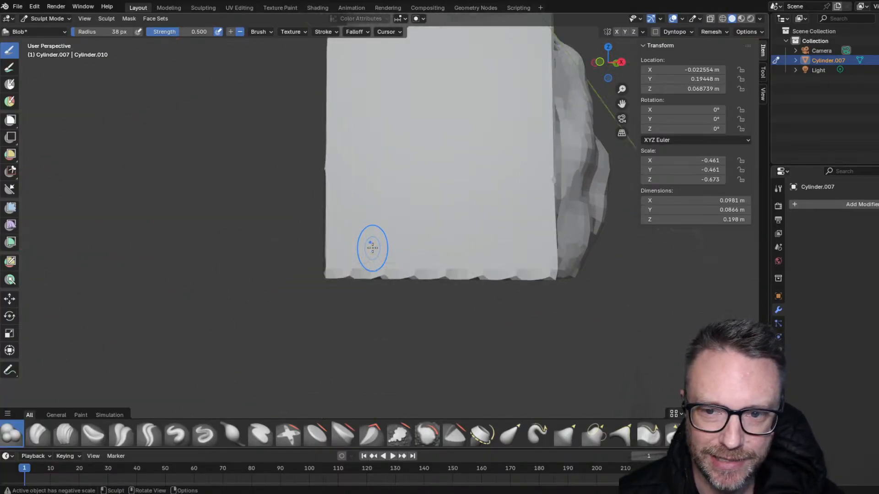
pyautogui.moveTo(385, 230); pyautogui.dragTo(394, 248, button='middle')
pyautogui.scroll(-3, 394, 248)
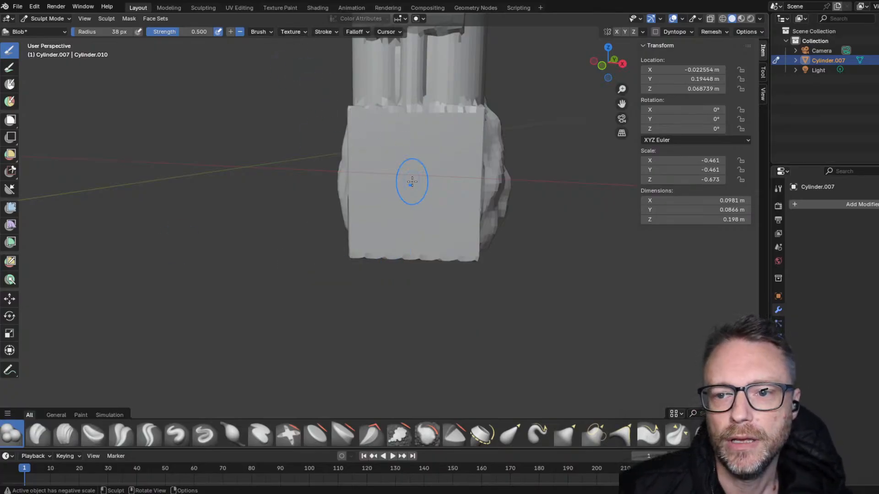
pyautogui.moveTo(412, 182); pyautogui.dragTo(525, 190, button='middle')
pyautogui.scroll(-4, 312, 149)
pyautogui.moveTo(296, 147)
pyautogui.mouseDown(button='middle')
pyautogui.moveTo(376, 157)
pyautogui.moveTo(390, 191)
pyautogui.mouseUp(button='middle')
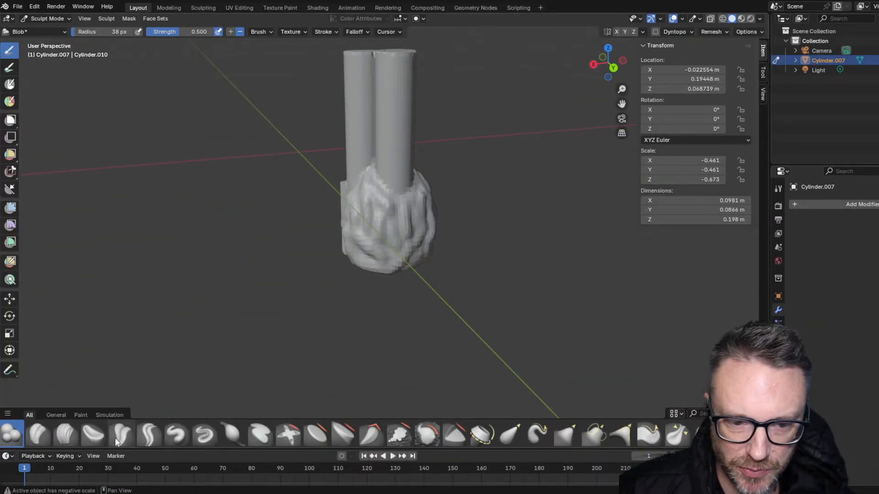
# - Smooth the foremost cylinder's side using the Smooth brush with 204 px radius and 0.096 strength
pyautogui.scroll(2, 365, 150)
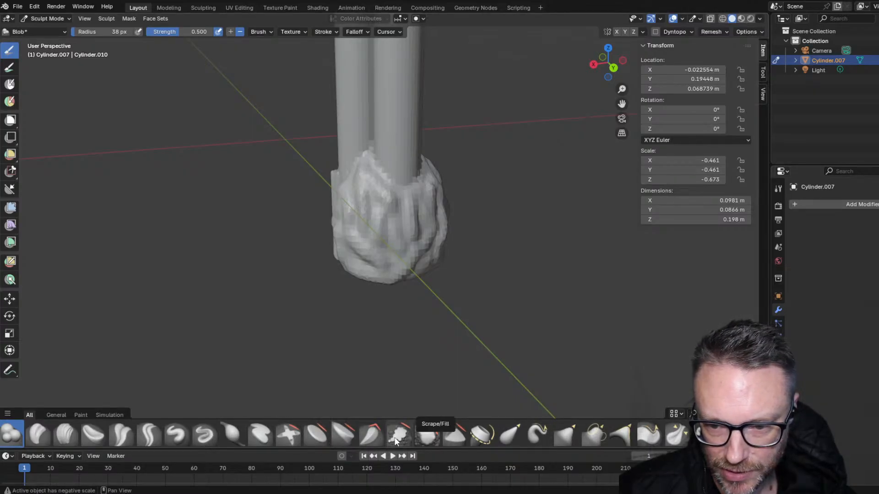
pyautogui.click(430, 436)
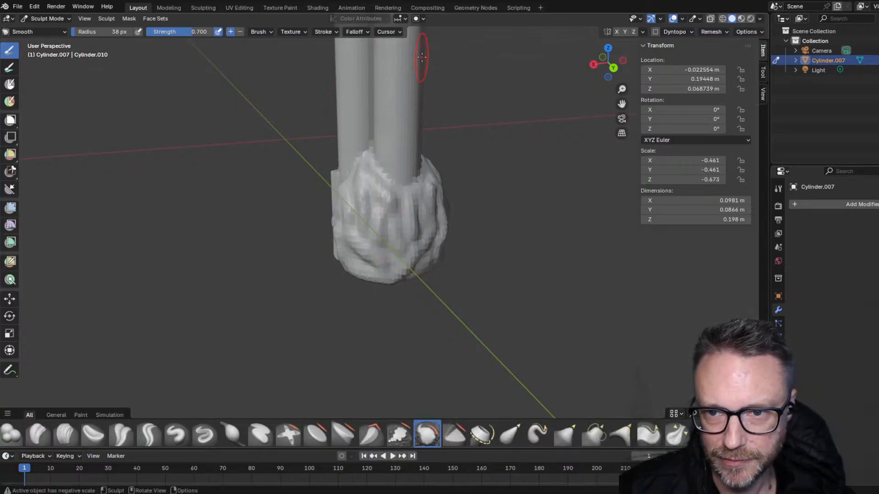
pyautogui.keyDown('shift'); pyautogui.moveTo(378, 105); pyautogui.dragTo(348, 223, button='middle'); pyautogui.keyUp('shift')
pyautogui.moveTo(338, 257)
pyautogui.mouseDown(button='middle')
pyautogui.moveTo(329, 259)
pyautogui.moveTo(353, 245)
pyautogui.mouseUp(button='middle')
pyautogui.scroll(5, 354, 245)
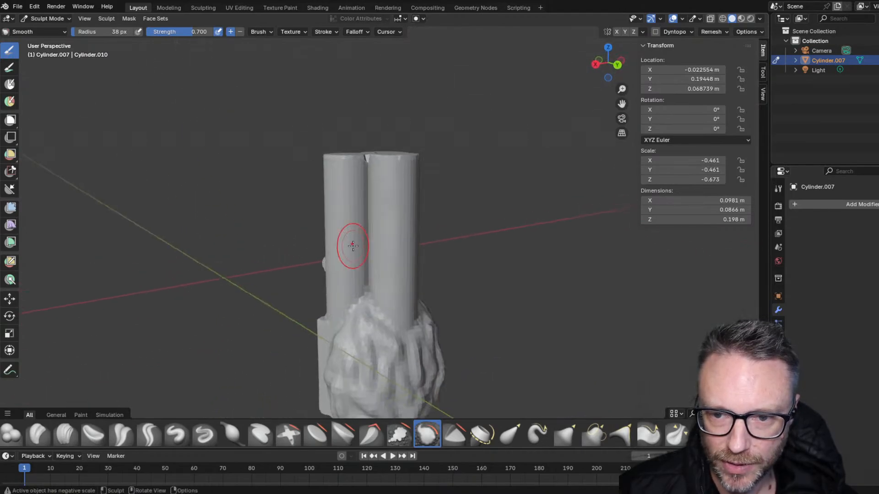
pyautogui.scroll(2, 341, 232)
pyautogui.moveTo(343, 198)
pyautogui.mouseDown(button='middle')
pyautogui.moveTo(330, 199)
pyautogui.moveTo(300, 152)
pyautogui.mouseUp(button='middle')
pyautogui.scroll(-2, 300, 153)
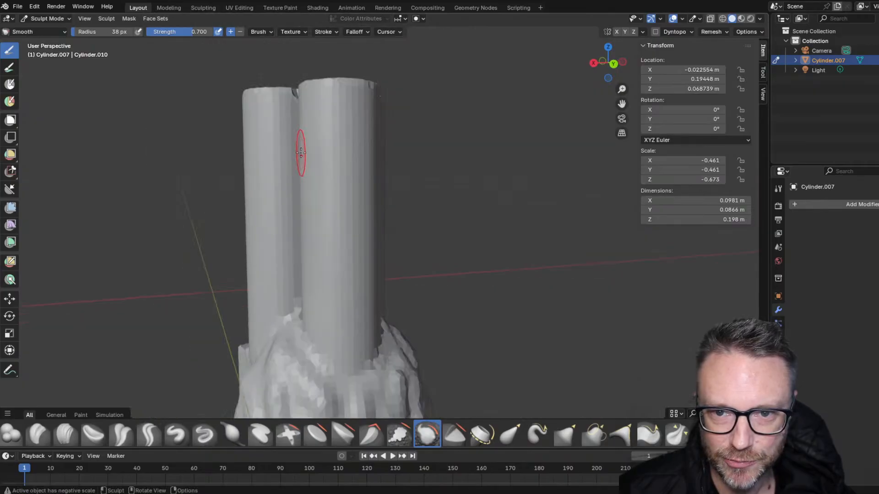
pyautogui.moveTo(352, 259); pyautogui.dragTo(259, 279, button='middle')
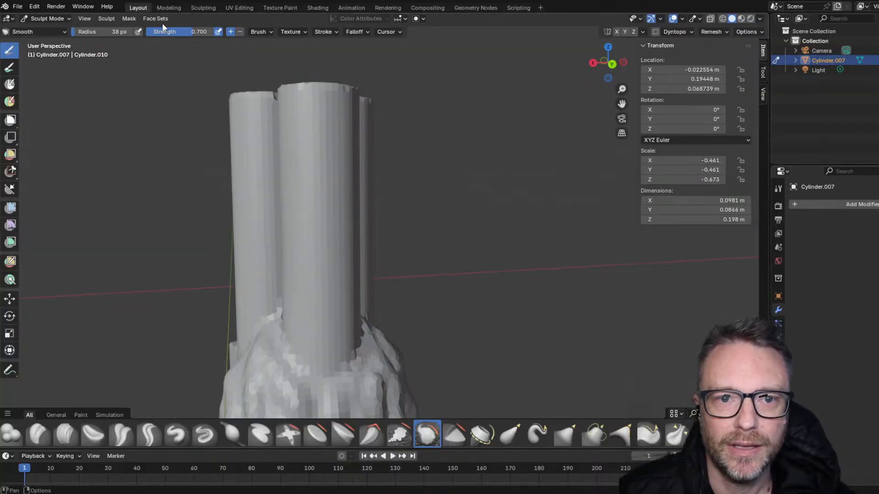
pyautogui.moveTo(175, 32)
pyautogui.mouseDown()
pyautogui.moveTo(98, 31)
pyautogui.moveTo(133, 32)
pyautogui.mouseUp()
pyautogui.moveTo(294, 127)
pyautogui.mouseDown()
pyautogui.moveTo(305, 158)
pyautogui.moveTo(339, 170)
pyautogui.moveTo(315, 305)
pyautogui.moveTo(319, 270)
pyautogui.mouseUp()
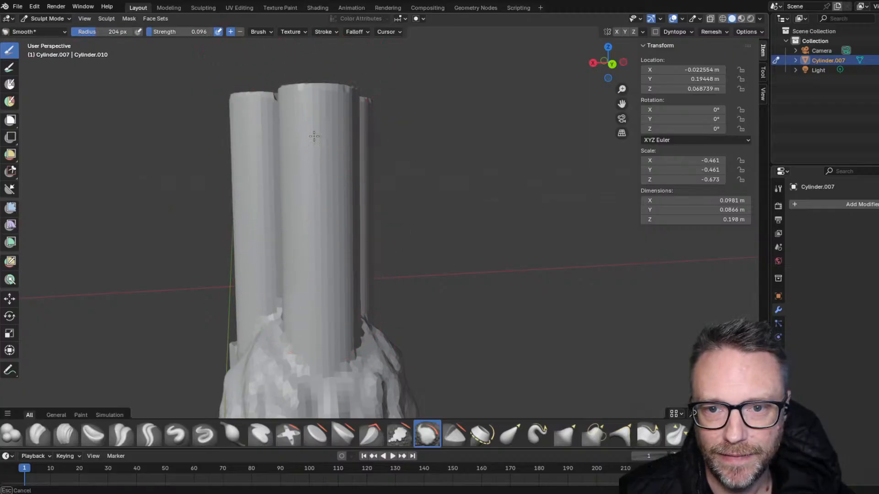
pyautogui.moveTo(302, 120)
pyautogui.mouseDown()
pyautogui.moveTo(316, 129)
pyautogui.moveTo(316, 165)
pyautogui.mouseUp()
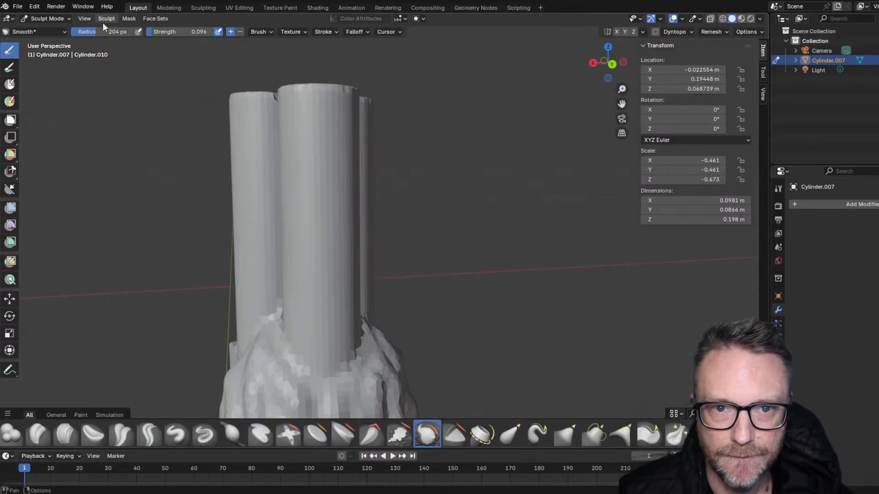
# - Reduce the Smooth brush radius to 76 px and smooth the front cylinder and its groove with the neighbouring cylinder
pyautogui.moveTo(92, 33)
pyautogui.mouseDown()
pyautogui.moveTo(71, 33)
pyautogui.moveTo(106, 32)
pyautogui.mouseUp()
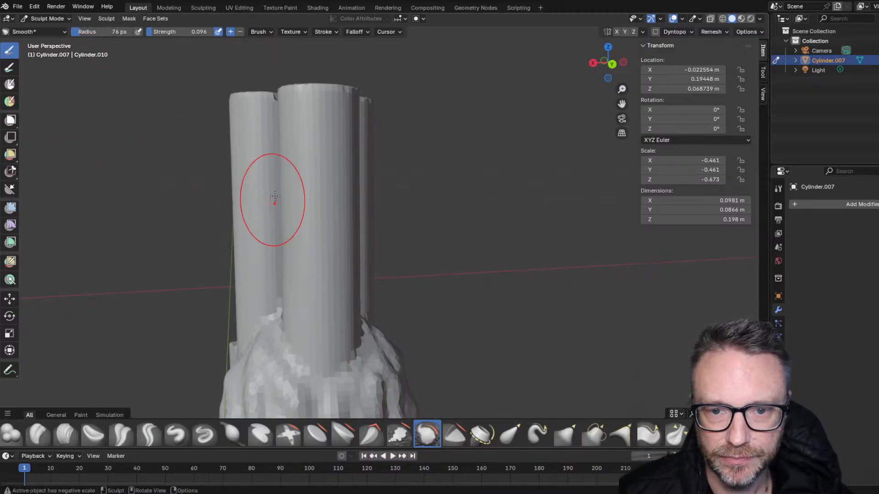
pyautogui.moveTo(275, 196)
pyautogui.mouseDown()
pyautogui.moveTo(322, 162)
pyautogui.moveTo(320, 215)
pyautogui.mouseUp()
pyautogui.moveTo(320, 215); pyautogui.dragTo(310, 153)
pyautogui.moveTo(324, 281)
pyautogui.mouseDown()
pyautogui.moveTo(308, 144)
pyautogui.moveTo(308, 186)
pyautogui.moveTo(316, 158)
pyautogui.mouseUp()
pyautogui.moveTo(316, 154)
pyautogui.mouseDown()
pyautogui.moveTo(326, 274)
pyautogui.moveTo(293, 148)
pyautogui.mouseUp()
# - Raise the Smooth strength to 0.254 and run repeated vertical strokes along the front cylinder's side
pyautogui.moveTo(174, 31); pyautogui.dragTo(185, 30)
pyautogui.moveTo(312, 158); pyautogui.dragTo(321, 242)
pyautogui.moveTo(322, 241)
pyautogui.mouseDown()
pyautogui.moveTo(321, 228)
pyautogui.moveTo(321, 263)
pyautogui.mouseUp()
pyautogui.moveTo(320, 150); pyautogui.dragTo(321, 261)
pyautogui.moveTo(302, 180); pyautogui.dragTo(312, 279)
pyautogui.moveTo(313, 131); pyautogui.dragTo(324, 235)
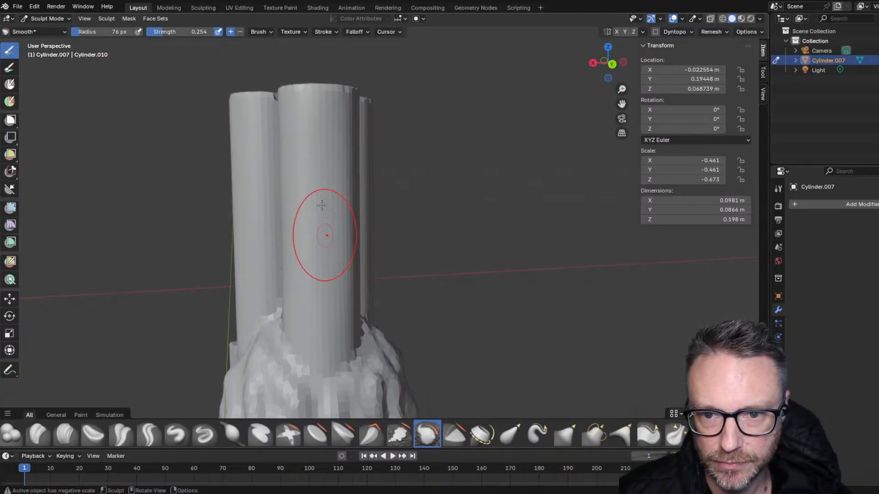
pyautogui.moveTo(324, 183); pyautogui.dragTo(331, 247)
# - Set the Smooth brush strength to 0.390 in the tool properties and smooth the sides of the other cylinders
pyautogui.moveTo(337, 196); pyautogui.dragTo(161, 187, button='middle')
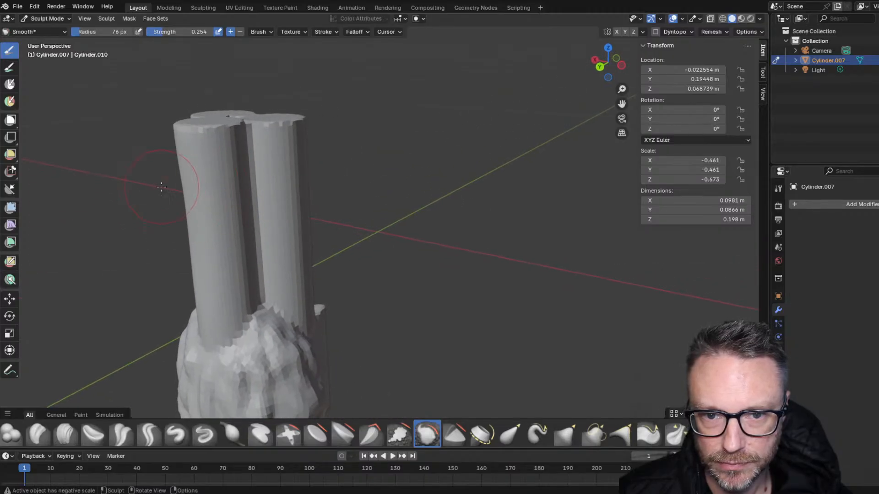
pyautogui.moveTo(223, 177); pyautogui.dragTo(212, 161, button='middle')
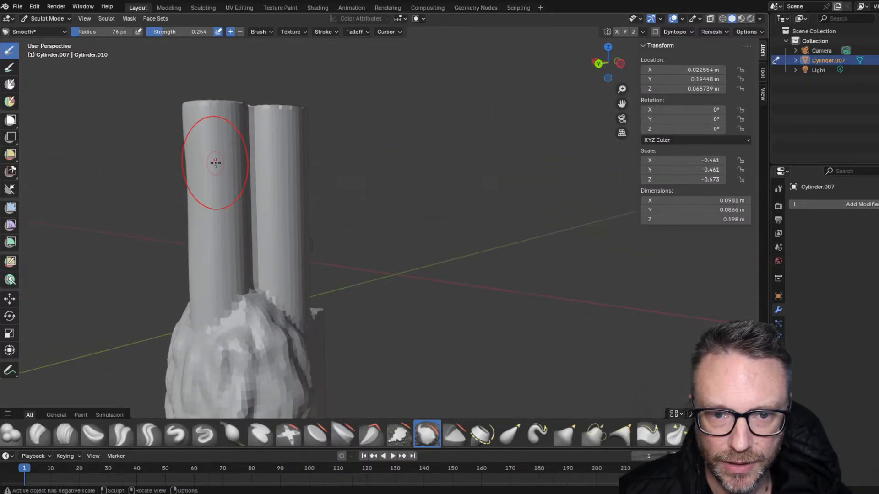
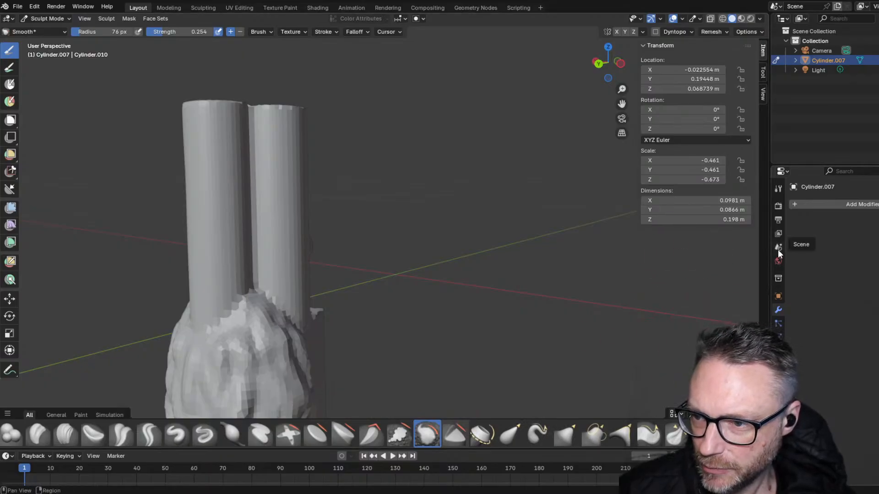
pyautogui.click(777, 188)
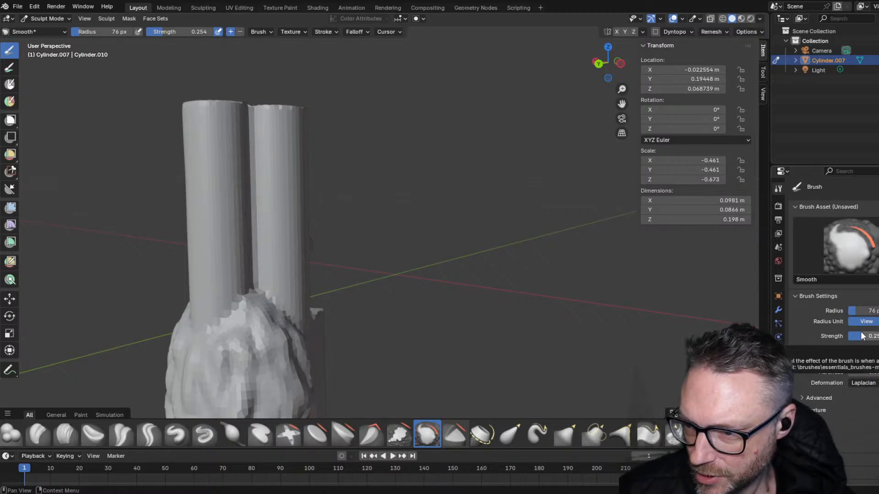
pyautogui.moveTo(861, 337); pyautogui.dragTo(862, 336)
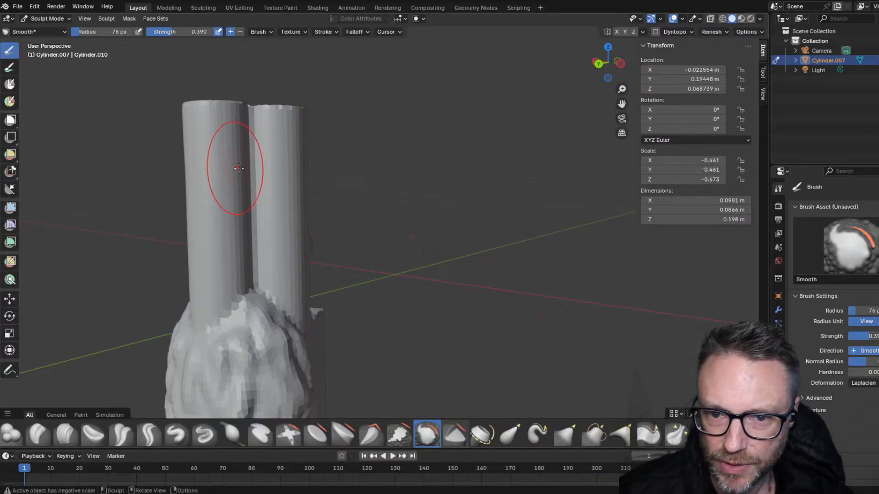
pyautogui.moveTo(286, 219); pyautogui.dragTo(233, 214, button='middle')
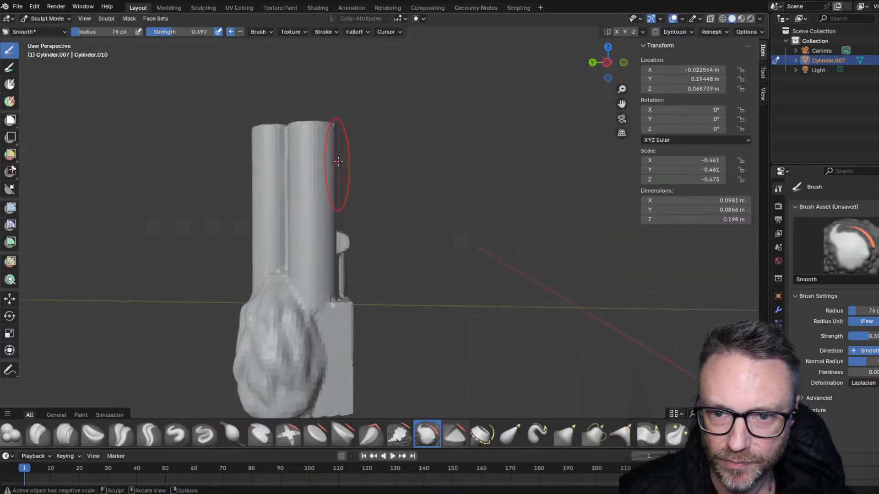
pyautogui.moveTo(303, 270)
pyautogui.mouseDown()
pyautogui.moveTo(302, 288)
pyautogui.moveTo(304, 270)
pyautogui.mouseUp()
# - Smooth the cylinder walls and their joint with the rocky base from further sides, then undo the last smoothing stroke
pyautogui.moveTo(305, 242)
pyautogui.mouseDown(button='middle')
pyautogui.moveTo(285, 226)
pyautogui.moveTo(323, 232)
pyautogui.moveTo(334, 202)
pyautogui.mouseUp(button='middle')
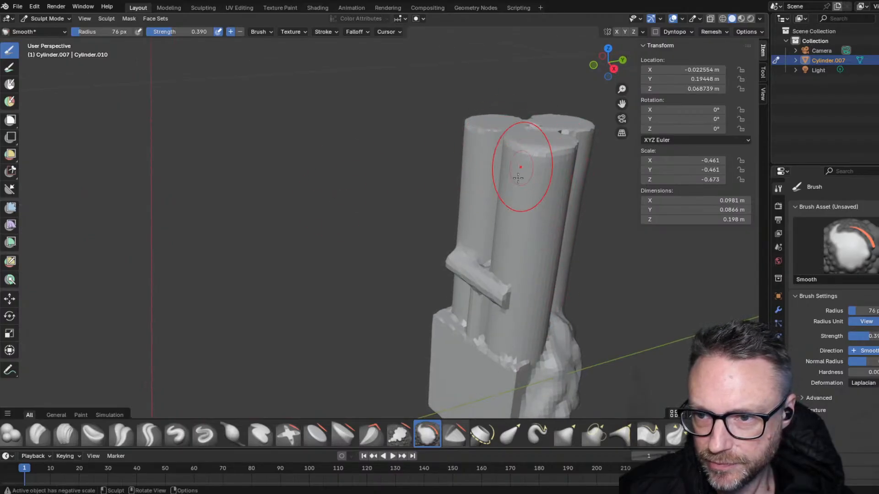
pyautogui.moveTo(522, 174); pyautogui.dragTo(451, 170, button='middle')
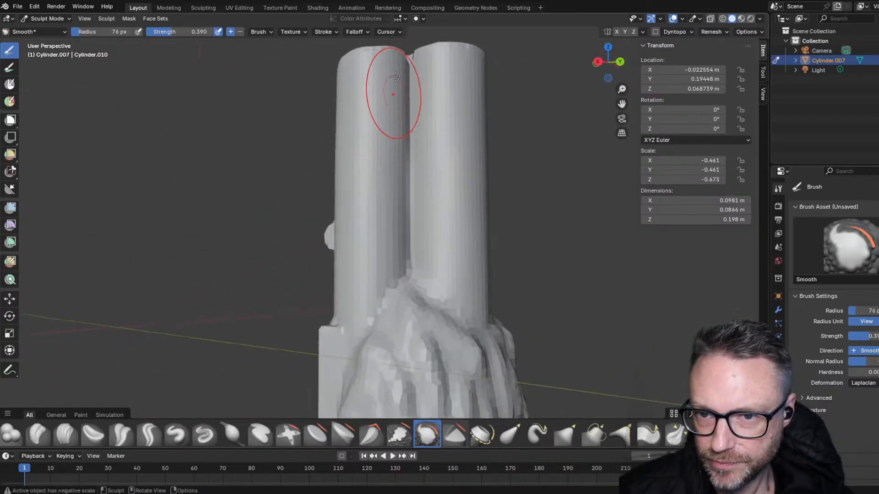
pyautogui.moveTo(393, 147)
pyautogui.mouseDown(button='middle')
pyautogui.moveTo(380, 138)
pyautogui.moveTo(414, 167)
pyautogui.mouseUp(button='middle')
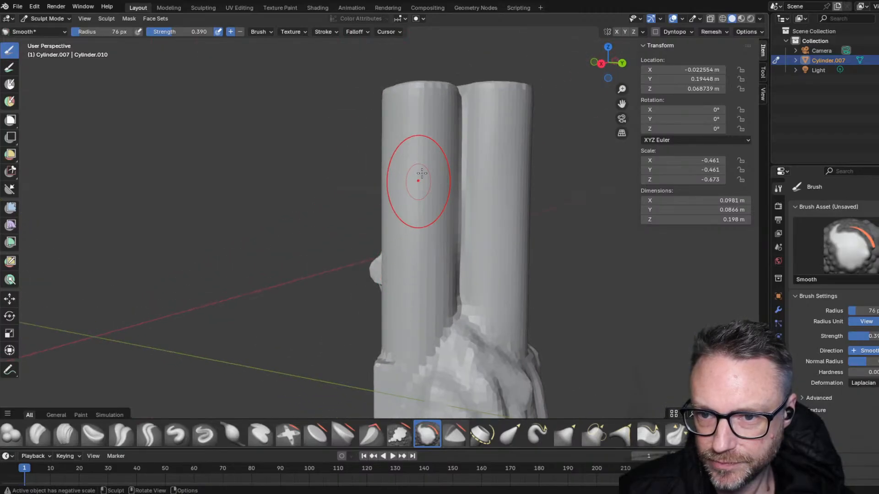
pyautogui.moveTo(462, 149); pyautogui.dragTo(412, 188, button='middle')
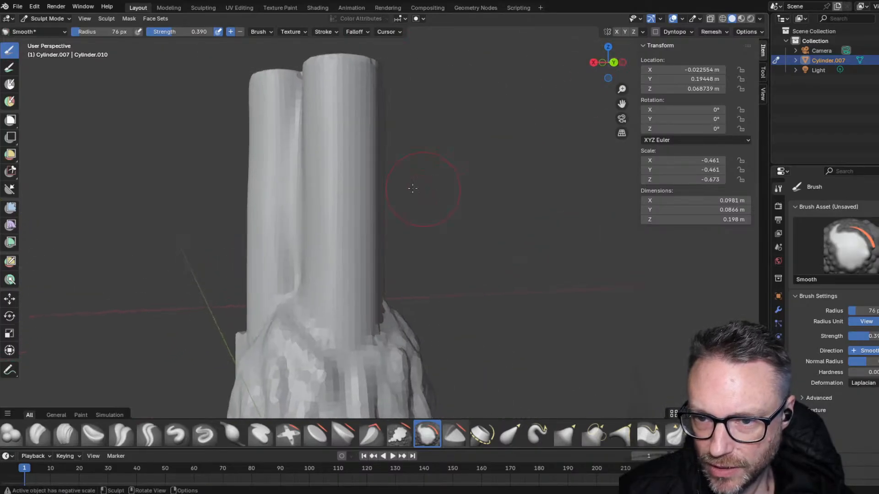
pyautogui.hotkey('ctrl', 'z')
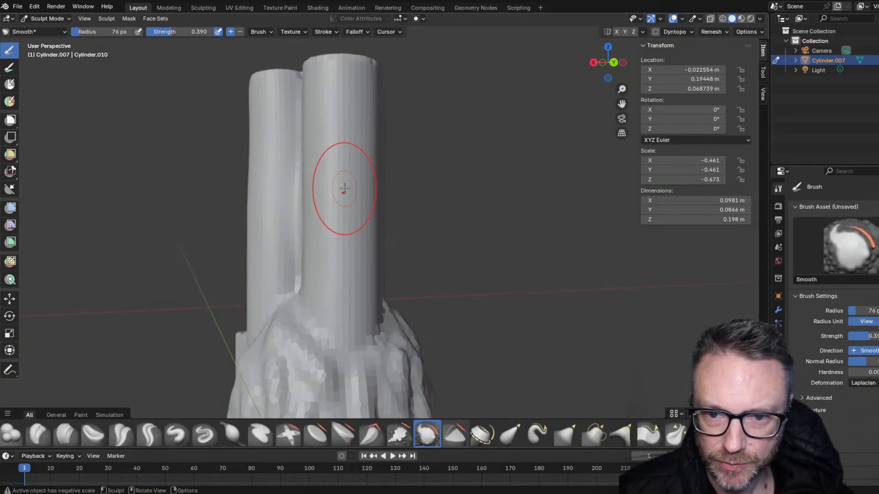
pyautogui.moveTo(345, 166); pyautogui.dragTo(192, 172, button='middle')
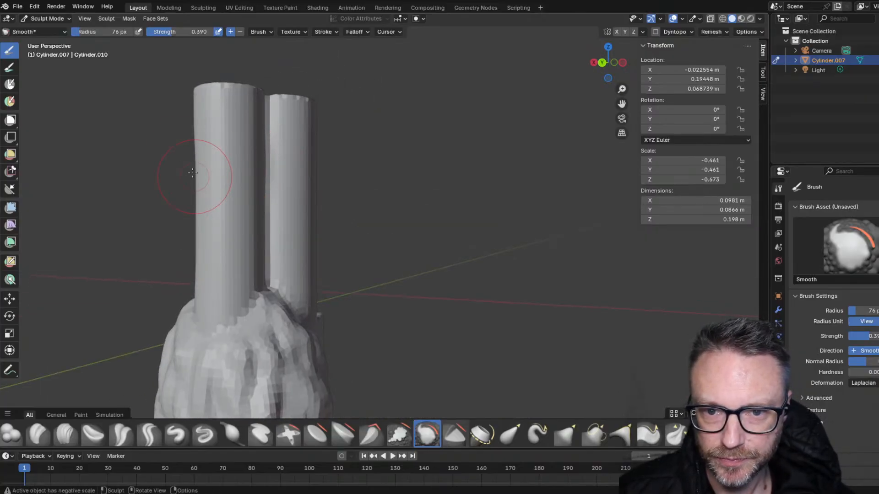
# - Reduce the Smooth brush radius to 15 px and smooth one vertical edge of the block with repeated strokes
pyautogui.moveTo(228, 254)
pyautogui.mouseDown(button='middle')
pyautogui.moveTo(212, 226)
pyautogui.moveTo(185, 252)
pyautogui.moveTo(341, 251)
pyautogui.moveTo(361, 235)
pyautogui.moveTo(389, 238)
pyautogui.moveTo(373, 375)
pyautogui.moveTo(342, 288)
pyautogui.moveTo(167, 96)
pyautogui.mouseUp(button='middle')
pyautogui.scroll(4, 419, 372)
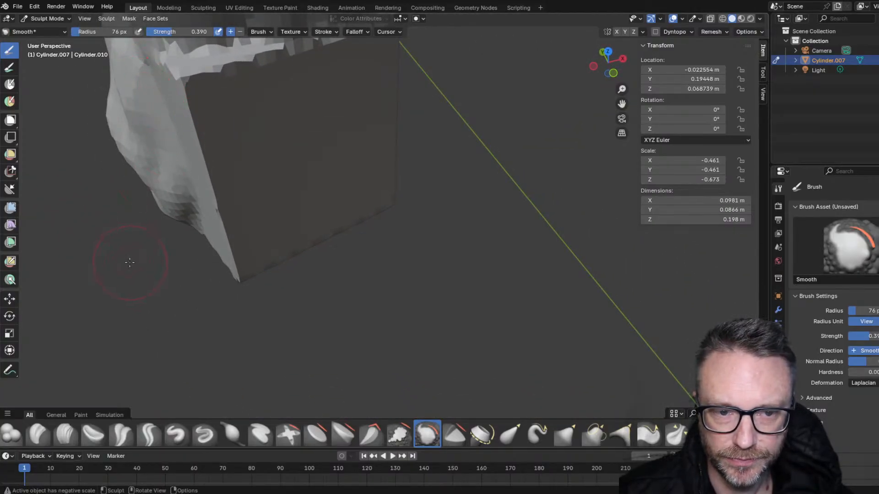
pyautogui.scroll(-2, 148, 84)
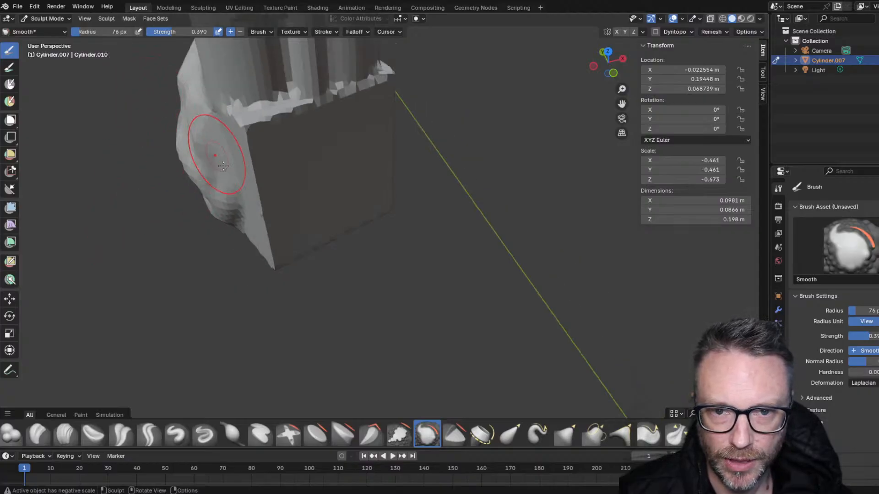
pyautogui.scroll(1, 223, 165)
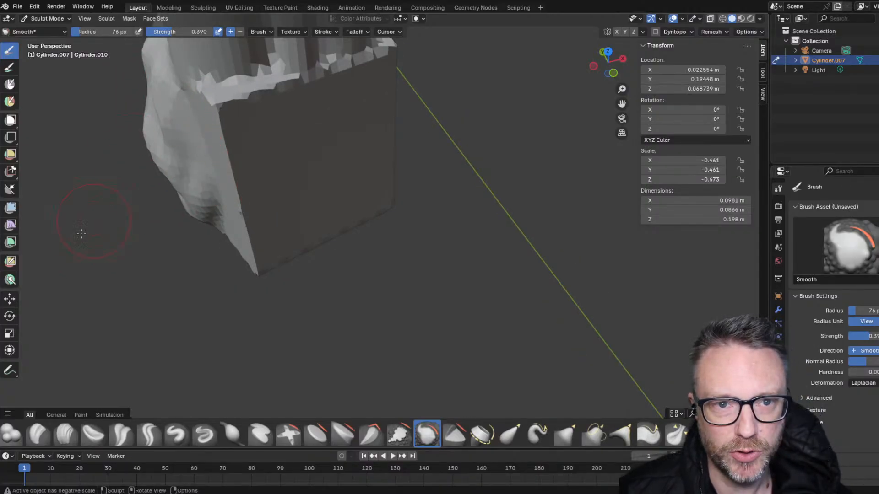
pyautogui.press('f')
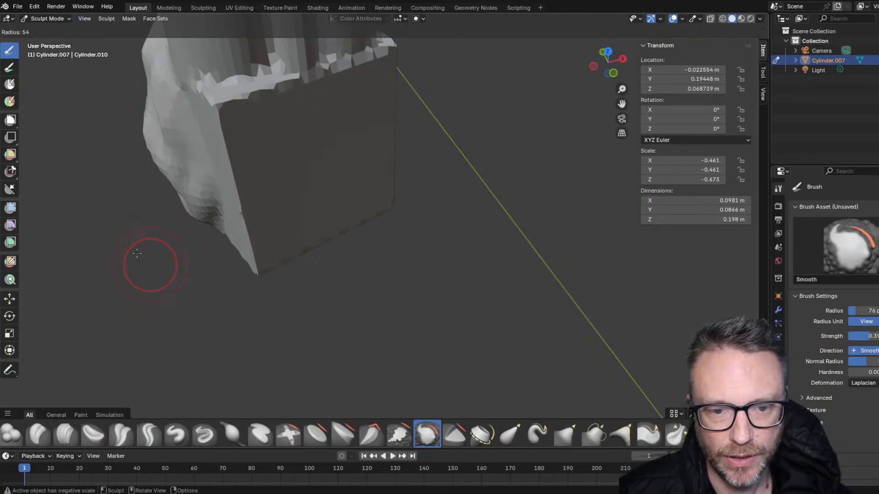
pyautogui.click(120, 235)
pyautogui.moveTo(221, 90)
pyautogui.mouseDown()
pyautogui.moveTo(256, 94)
pyautogui.moveTo(292, 82)
pyautogui.moveTo(229, 107)
pyautogui.moveTo(219, 120)
pyautogui.moveTo(225, 147)
pyautogui.mouseUp()
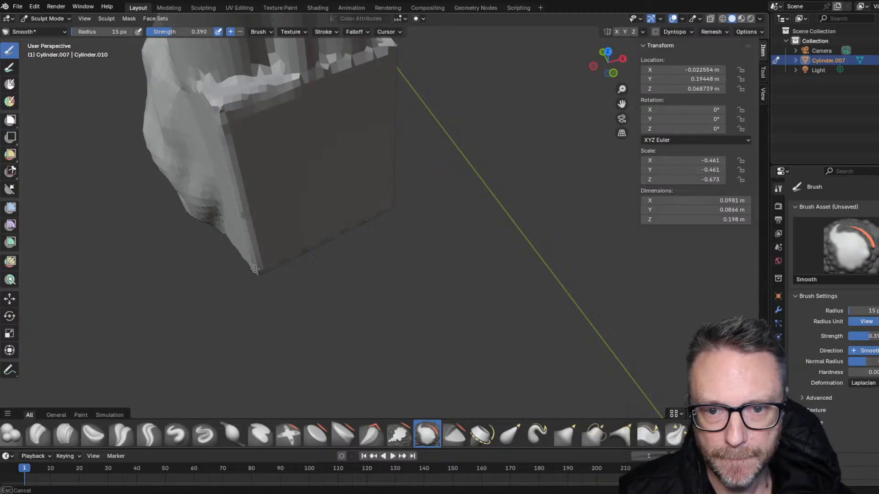
pyautogui.moveTo(255, 269); pyautogui.dragTo(255, 271)
pyautogui.moveTo(224, 101); pyautogui.dragTo(224, 202)
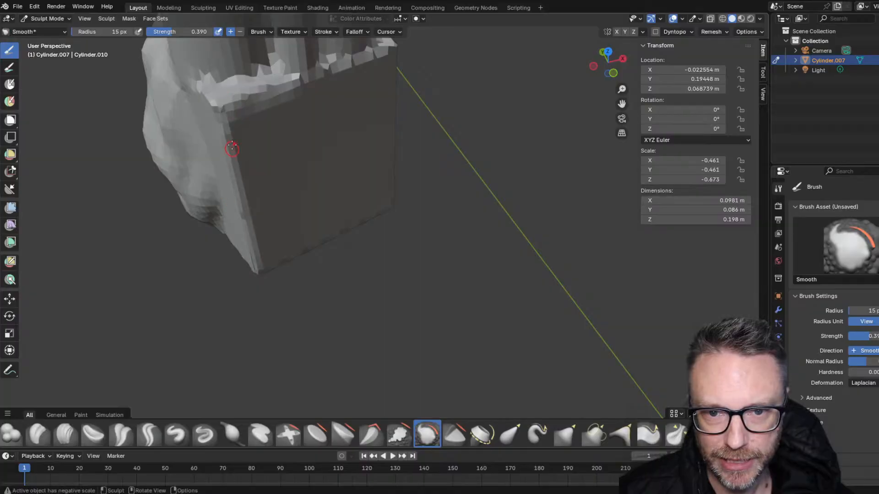
pyautogui.moveTo(226, 151); pyautogui.dragTo(233, 190)
pyautogui.moveTo(247, 237); pyautogui.dragTo(258, 268)
pyautogui.moveTo(236, 156); pyautogui.dragTo(241, 175)
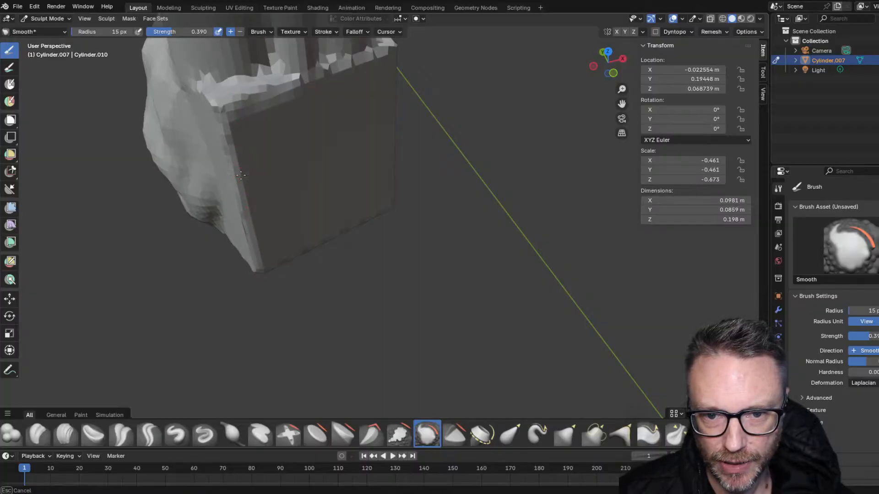
pyautogui.moveTo(246, 242); pyautogui.dragTo(248, 244)
# - Smooth the upper edge of the block's flat face and the vertical edge on its opposite side
pyautogui.moveTo(247, 244)
pyautogui.mouseDown(button='middle')
pyautogui.moveTo(267, 194)
pyautogui.moveTo(208, 269)
pyautogui.moveTo(200, 232)
pyautogui.moveTo(131, 279)
pyautogui.mouseUp(button='middle')
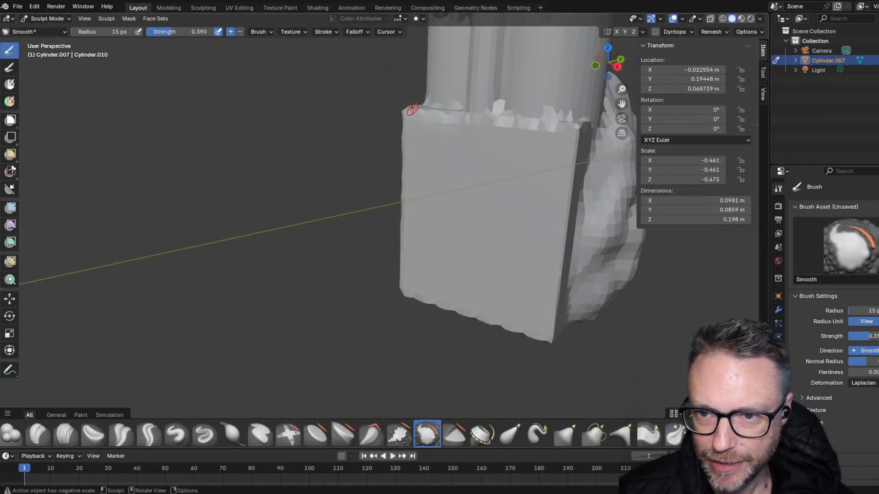
pyautogui.moveTo(413, 109)
pyautogui.mouseDown()
pyautogui.moveTo(553, 129)
pyautogui.moveTo(562, 115)
pyautogui.mouseUp()
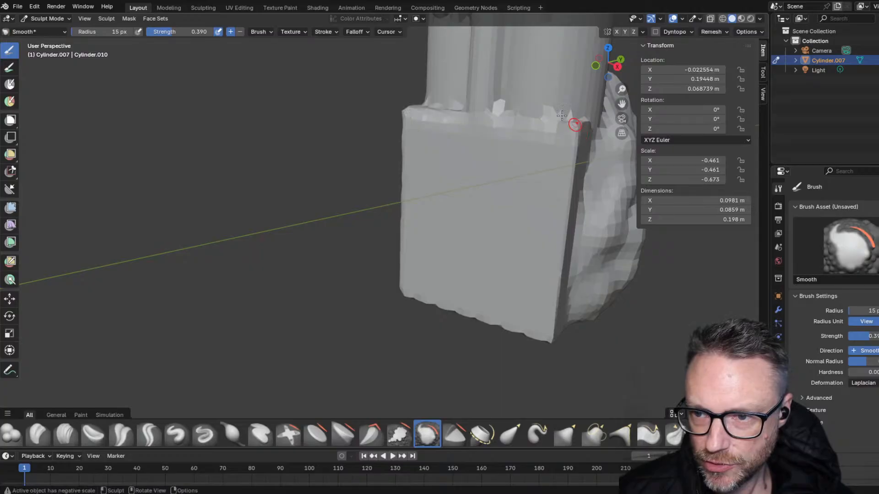
pyautogui.moveTo(562, 115); pyautogui.dragTo(597, 244, button='middle')
pyautogui.moveTo(625, 193); pyautogui.dragTo(611, 210)
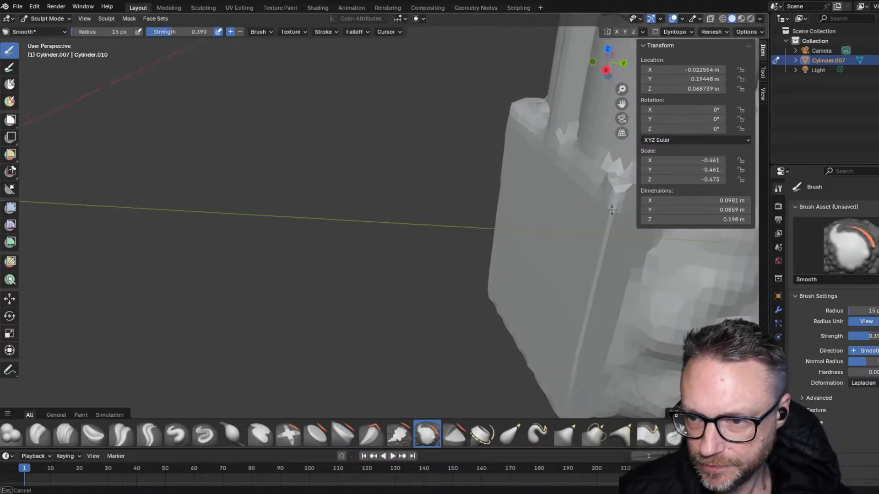
pyautogui.moveTo(602, 294); pyautogui.dragTo(600, 244)
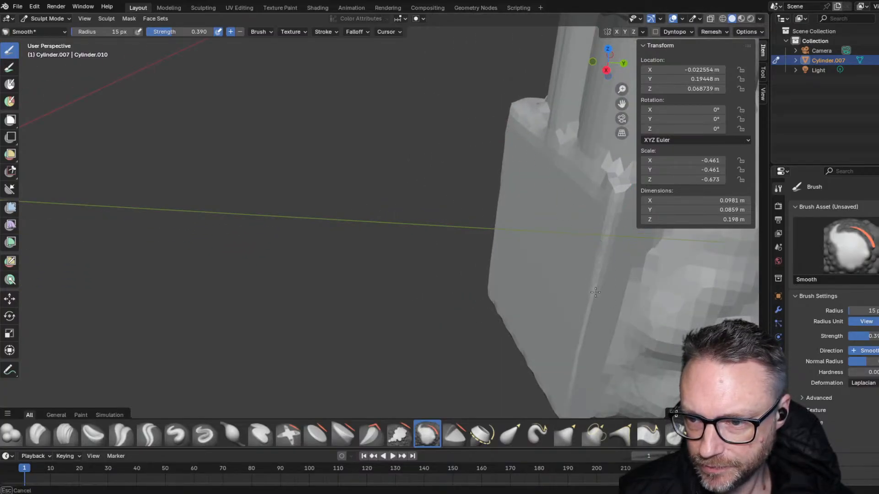
pyautogui.moveTo(587, 344)
pyautogui.mouseDown()
pyautogui.moveTo(616, 187)
pyautogui.moveTo(546, 147)
pyautogui.moveTo(604, 186)
pyautogui.moveTo(567, 118)
pyautogui.moveTo(577, 116)
pyautogui.mouseUp()
# - Run further smoothing strokes along both vertical edges of the block's flat face
pyautogui.moveTo(578, 116); pyautogui.dragTo(505, 122, button='middle')
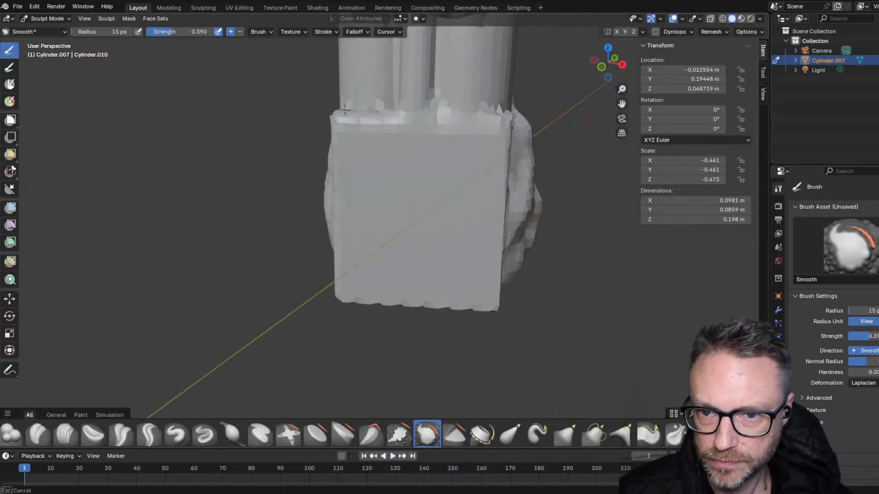
pyautogui.moveTo(334, 138); pyautogui.dragTo(347, 116, button='middle')
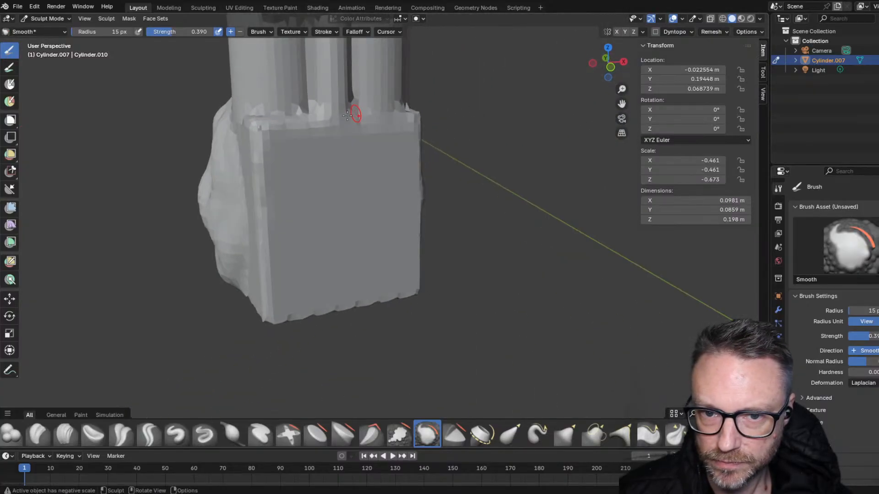
pyautogui.moveTo(261, 123)
pyautogui.mouseDown()
pyautogui.moveTo(259, 254)
pyautogui.moveTo(233, 280)
pyautogui.mouseUp()
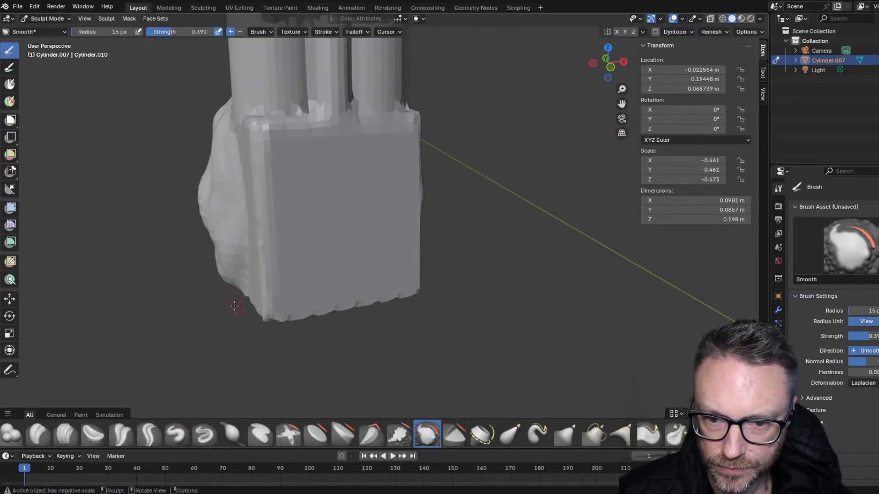
pyautogui.moveTo(369, 322); pyautogui.dragTo(353, 314, button='middle')
pyautogui.moveTo(409, 295); pyautogui.dragTo(339, 276, button='middle')
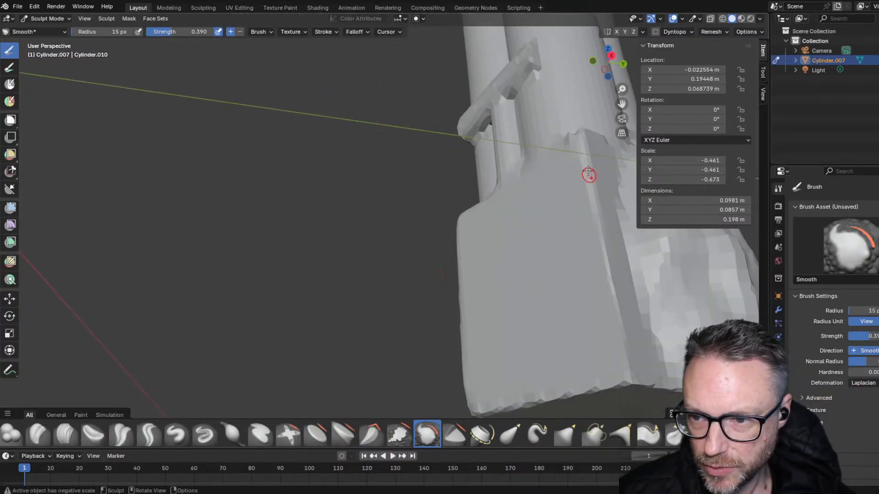
pyautogui.moveTo(589, 175); pyautogui.dragTo(623, 319)
pyautogui.moveTo(592, 235); pyautogui.dragTo(634, 390)
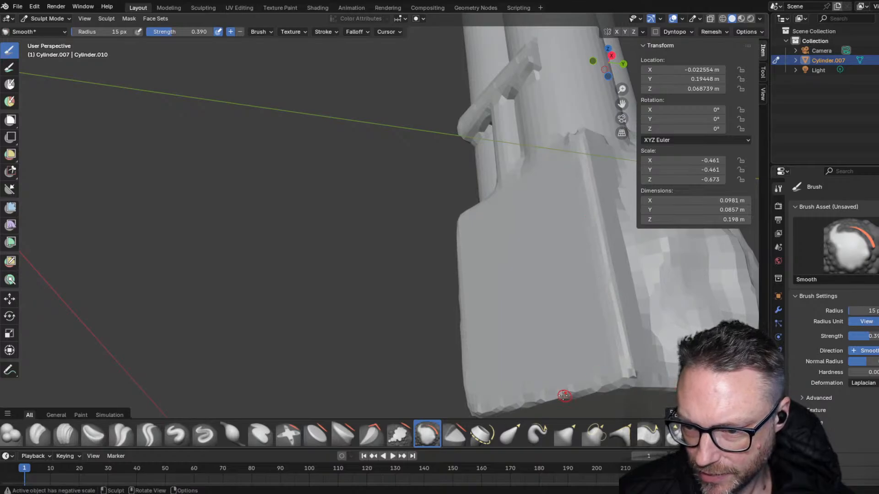
# - Smooth the jagged bottom edge of the block's flat face with back-and-forth strokes along its full width
pyautogui.moveTo(563, 396); pyautogui.dragTo(463, 213, button='middle')
pyautogui.moveTo(505, 276); pyautogui.dragTo(331, 312)
pyautogui.moveTo(414, 297)
pyautogui.mouseDown()
pyautogui.moveTo(319, 306)
pyautogui.moveTo(534, 281)
pyautogui.moveTo(550, 276)
pyautogui.moveTo(551, 262)
pyautogui.mouseUp()
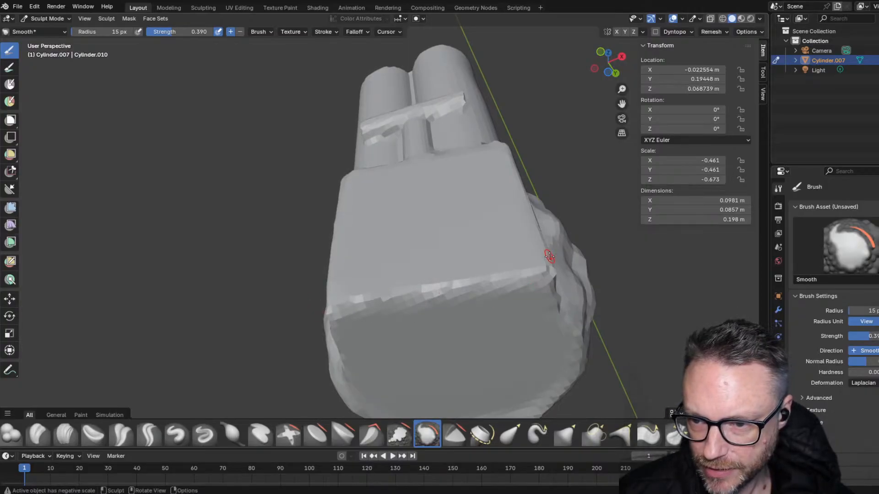
pyautogui.moveTo(510, 283); pyautogui.dragTo(324, 313)
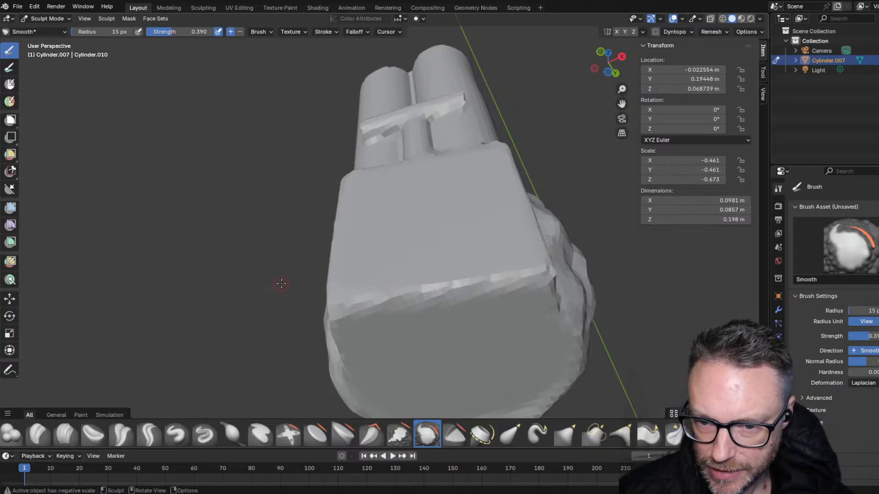
# - Smooth the block's vertical edge from the rock side and the bottom edge running towards the rock
pyautogui.moveTo(281, 287); pyautogui.dragTo(402, 304, button='middle')
pyautogui.moveTo(320, 70); pyautogui.dragTo(323, 60)
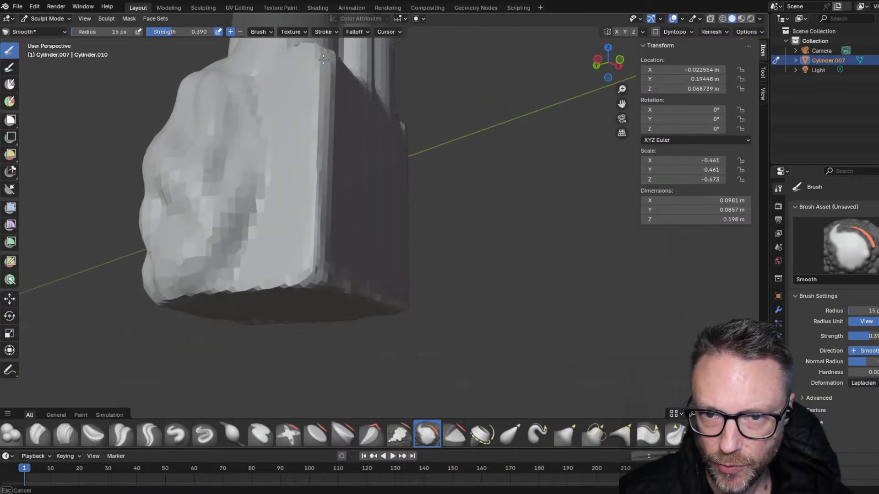
pyautogui.moveTo(326, 225); pyautogui.dragTo(306, 184)
pyautogui.moveTo(322, 58)
pyautogui.mouseDown()
pyautogui.moveTo(310, 235)
pyautogui.moveTo(239, 274)
pyautogui.mouseUp()
pyautogui.moveTo(328, 280)
pyautogui.mouseDown()
pyautogui.moveTo(306, 289)
pyautogui.moveTo(214, 289)
pyautogui.mouseUp()
# - Round off the block's bottom corner and its adjoining edges from the underside with the Smooth brush
pyautogui.moveTo(257, 283)
pyautogui.mouseDown(button='middle')
pyautogui.moveTo(237, 295)
pyautogui.moveTo(161, 254)
pyautogui.moveTo(109, 256)
pyautogui.mouseUp(button='middle')
pyautogui.moveTo(407, 288); pyautogui.dragTo(448, 251)
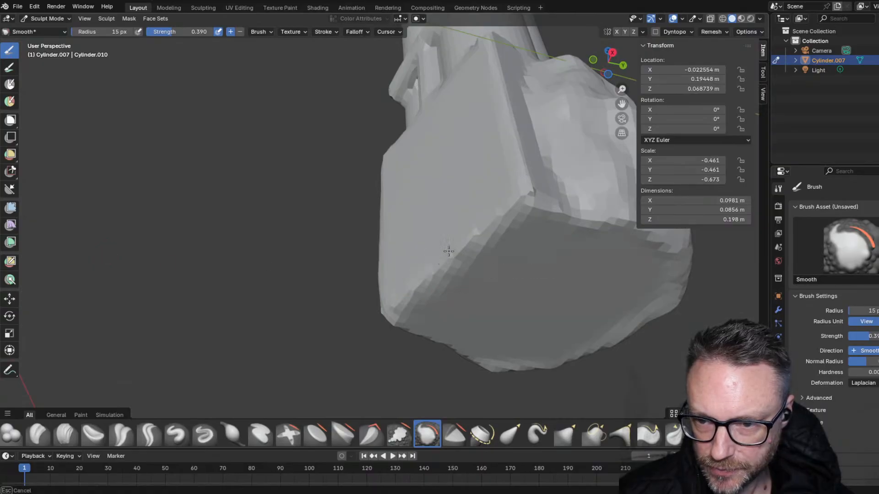
pyautogui.moveTo(515, 212)
pyautogui.mouseDown()
pyautogui.moveTo(534, 202)
pyautogui.moveTo(529, 210)
pyautogui.mouseUp()
pyautogui.moveTo(523, 159); pyautogui.dragTo(535, 199)
pyautogui.moveTo(534, 198); pyautogui.dragTo(580, 224)
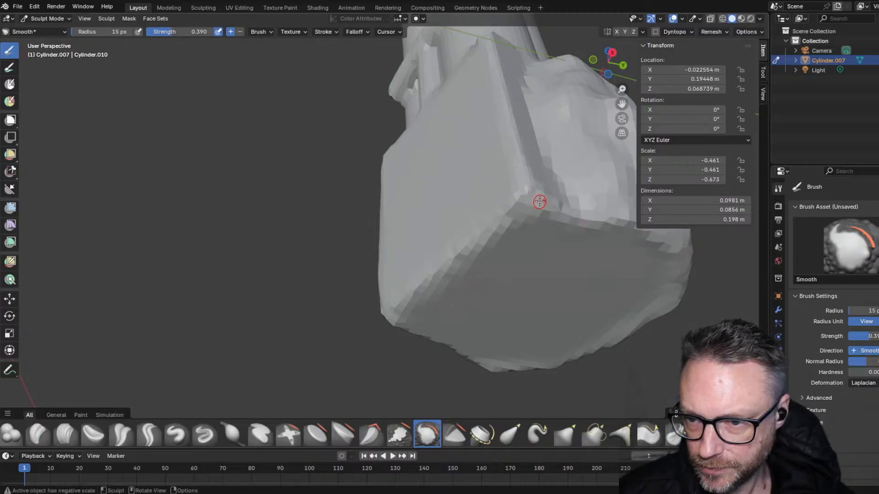
# - Smooth the block's upper corner and top edges where they meet the base of the cylinder
pyautogui.moveTo(520, 177); pyautogui.dragTo(514, 255, button='middle')
pyautogui.moveTo(541, 112); pyautogui.dragTo(527, 135, button='middle')
pyautogui.moveTo(501, 224); pyautogui.dragTo(459, 203)
pyautogui.moveTo(501, 223)
pyautogui.mouseDown()
pyautogui.moveTo(446, 201)
pyautogui.moveTo(483, 228)
pyautogui.moveTo(452, 286)
pyautogui.mouseUp()
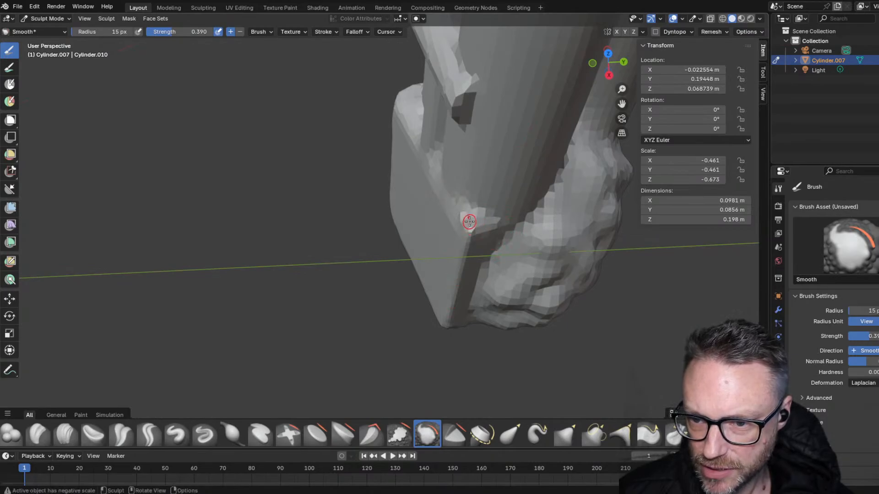
pyautogui.moveTo(470, 223)
pyautogui.mouseDown()
pyautogui.moveTo(443, 336)
pyautogui.moveTo(472, 228)
pyautogui.mouseUp()
pyautogui.moveTo(434, 173); pyautogui.dragTo(477, 246)
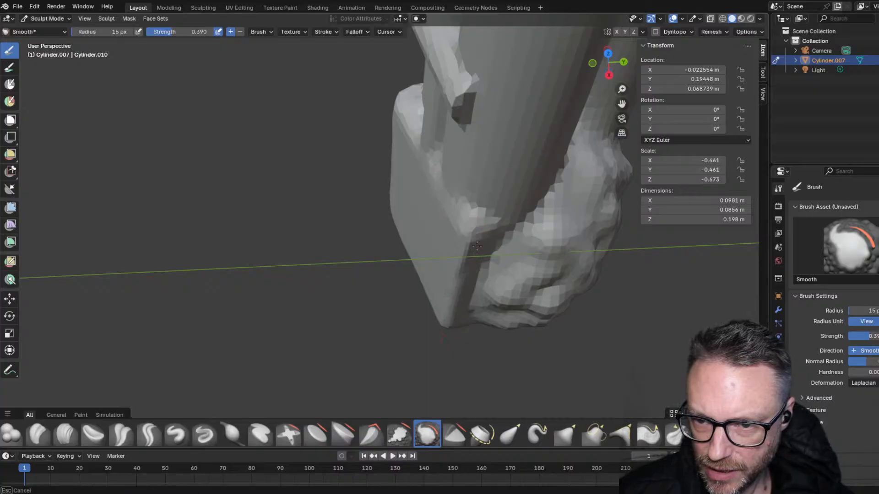
# - Smooth the top surface and lower front edge of the crossbar spanning the cylinders
pyautogui.moveTo(447, 153)
pyautogui.mouseDown(button='middle')
pyautogui.moveTo(453, 120)
pyautogui.moveTo(418, 77)
pyautogui.moveTo(389, 70)
pyautogui.mouseUp(button='middle')
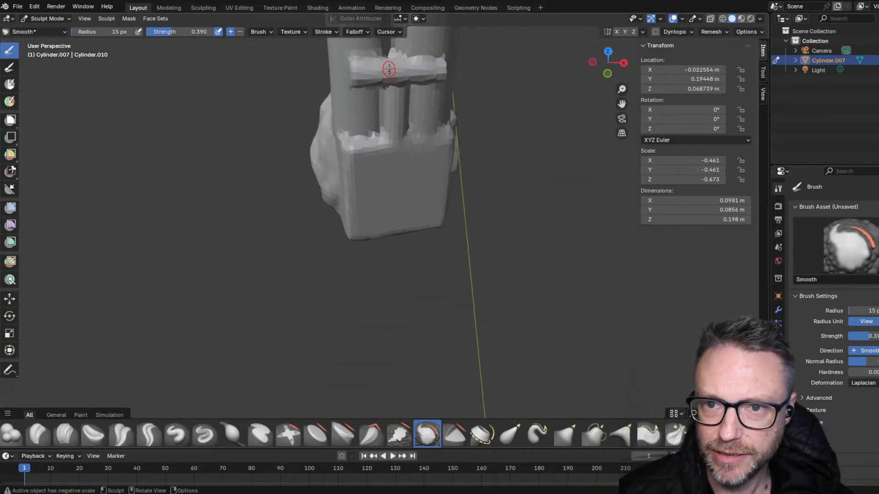
pyautogui.moveTo(395, 60)
pyautogui.mouseDown()
pyautogui.moveTo(345, 65)
pyautogui.moveTo(352, 82)
pyautogui.mouseUp()
pyautogui.moveTo(353, 87)
pyautogui.mouseDown()
pyautogui.moveTo(354, 96)
pyautogui.moveTo(357, 87)
pyautogui.moveTo(438, 87)
pyautogui.mouseUp()
# - Smooth the thin middle post beneath the crossbar, the crossbar's end and its upper front edge
pyautogui.moveTo(437, 87); pyautogui.dragTo(417, 36, button='middle')
pyautogui.moveTo(397, 270); pyautogui.dragTo(368, 266, button='middle')
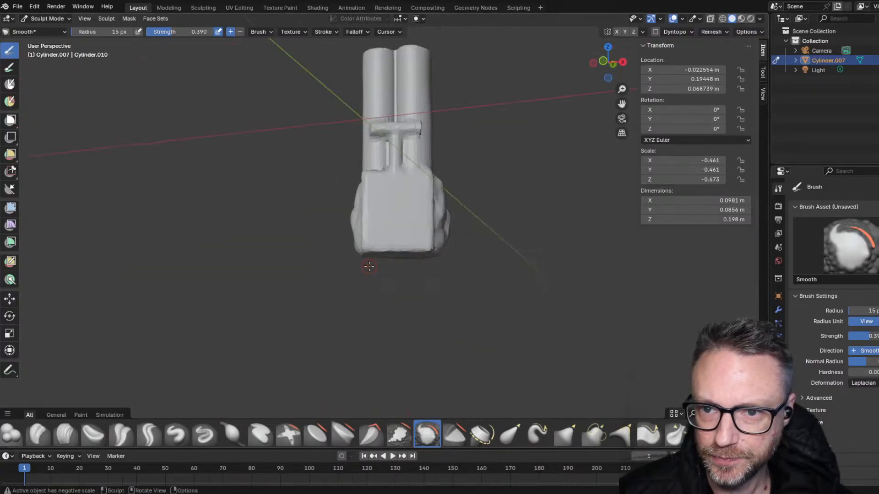
pyautogui.keyDown('shift'); pyautogui.moveTo(374, 209); pyautogui.dragTo(302, 328, button='middle'); pyautogui.keyUp('shift')
pyautogui.scroll(4, 318, 329)
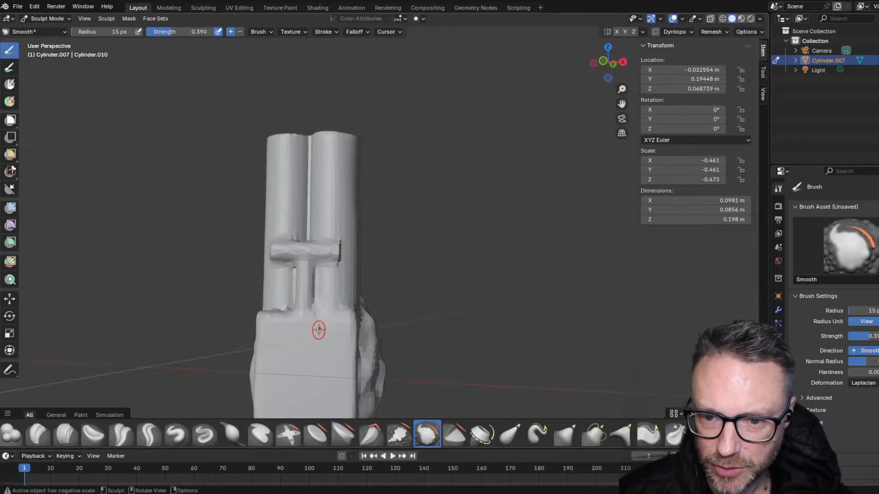
pyautogui.moveTo(225, 341); pyautogui.dragTo(293, 314, button='middle')
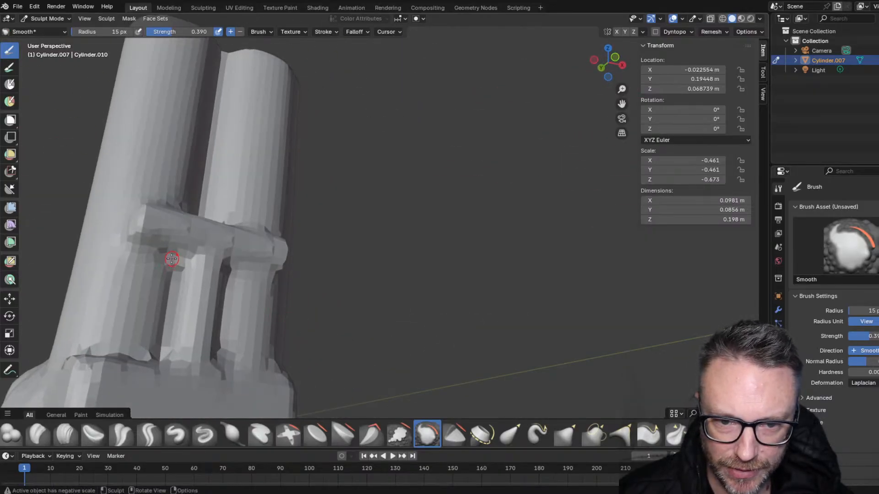
pyautogui.moveTo(168, 260)
pyautogui.mouseDown()
pyautogui.moveTo(203, 273)
pyautogui.moveTo(179, 275)
pyautogui.moveTo(183, 284)
pyautogui.moveTo(190, 275)
pyautogui.moveTo(178, 341)
pyautogui.mouseUp()
pyautogui.moveTo(133, 314); pyautogui.dragTo(266, 324, button='middle')
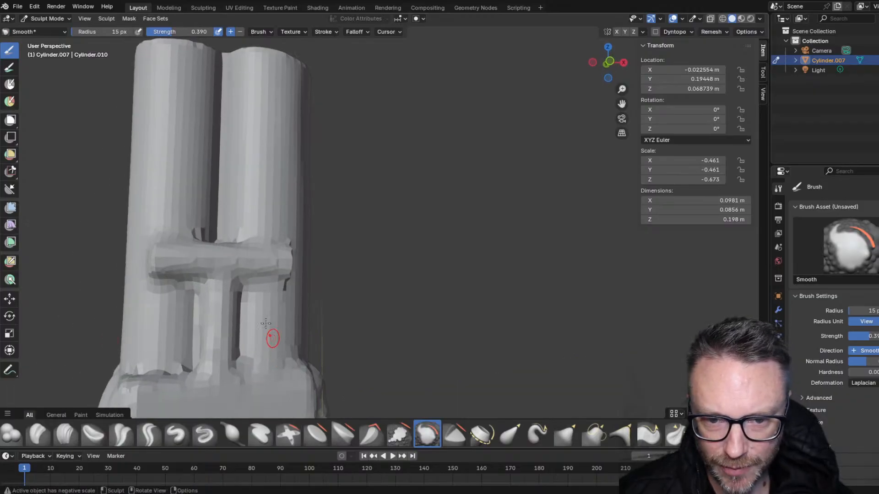
pyautogui.moveTo(287, 248); pyautogui.dragTo(291, 290)
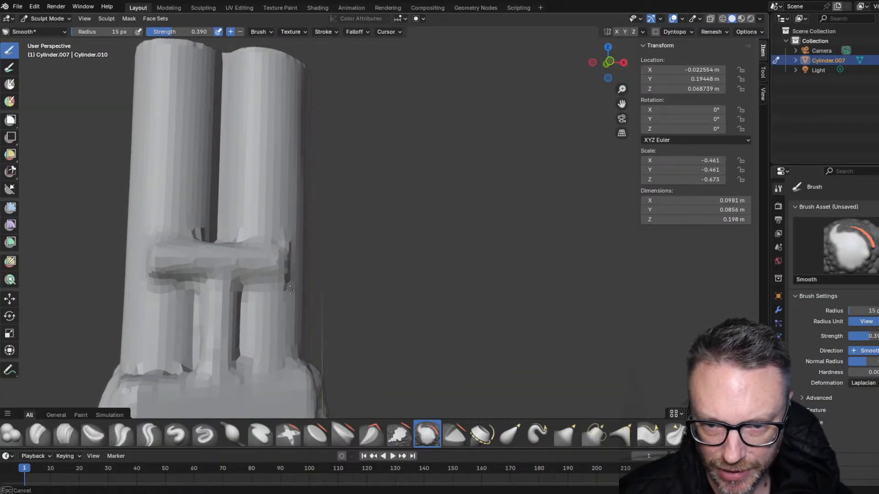
pyautogui.moveTo(281, 234)
pyautogui.mouseDown()
pyautogui.moveTo(238, 234)
pyautogui.moveTo(219, 247)
pyautogui.moveTo(160, 245)
pyautogui.mouseUp()
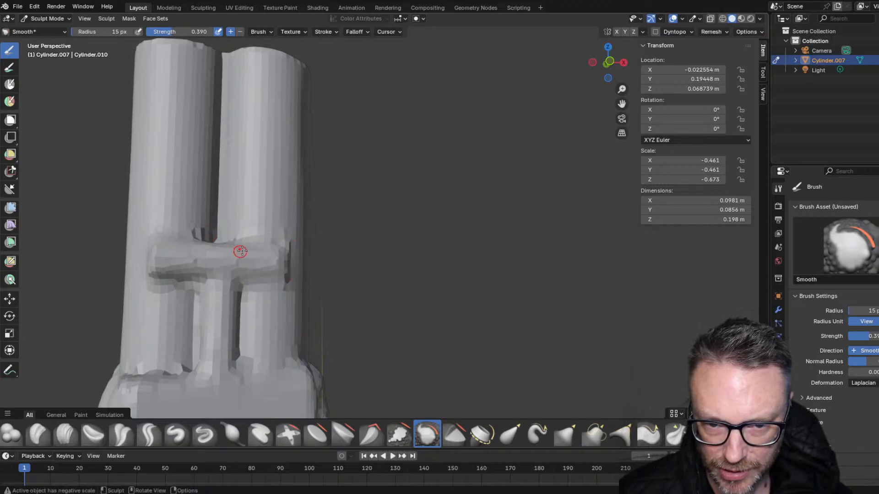
pyautogui.moveTo(241, 249); pyautogui.dragTo(167, 255)
# - Examine the crossbar, cylinders and block from above, below and the front for remaining rough areas
pyautogui.moveTo(168, 254); pyautogui.dragTo(186, 336, button='middle')
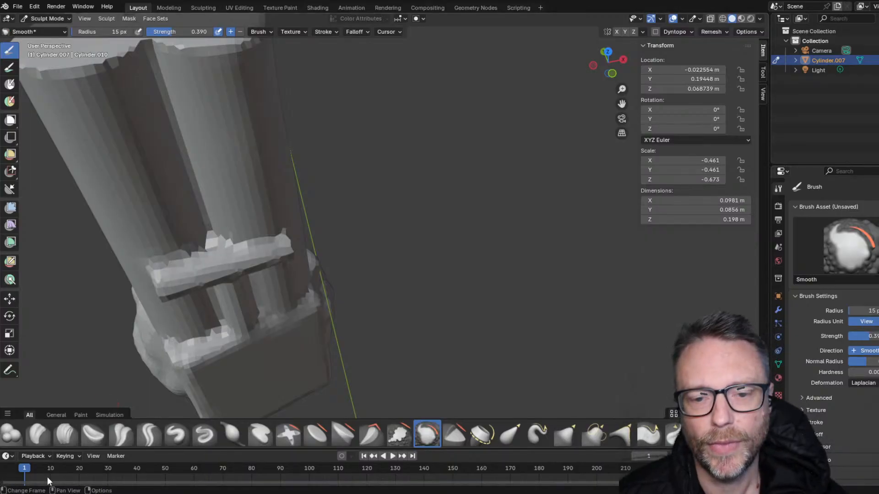
pyautogui.moveTo(159, 223); pyautogui.dragTo(105, 133, button='middle')
pyautogui.scroll(-2, 256, 430)
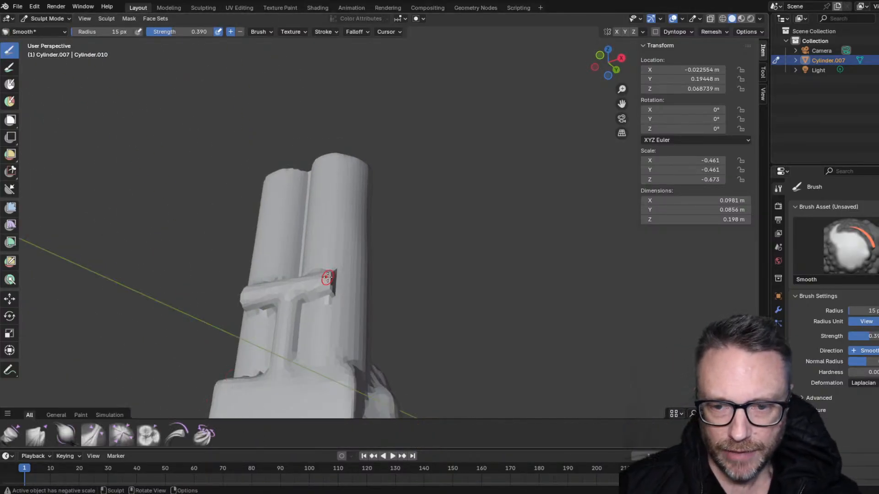
pyautogui.scroll(-3, 328, 279)
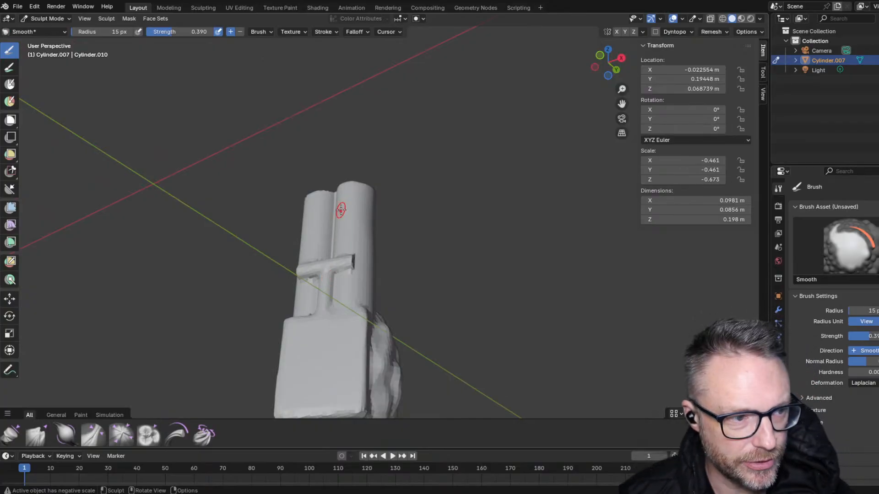
pyautogui.moveTo(317, 296)
pyautogui.mouseDown(button='middle')
pyautogui.moveTo(372, 261)
pyautogui.moveTo(416, 261)
pyautogui.moveTo(443, 321)
pyautogui.moveTo(321, 359)
pyautogui.moveTo(352, 332)
pyautogui.moveTo(402, 320)
pyautogui.moveTo(495, 367)
pyautogui.moveTo(465, 438)
pyautogui.moveTo(461, 471)
pyautogui.moveTo(464, 438)
pyautogui.moveTo(224, 340)
pyautogui.moveTo(688, 381)
pyautogui.moveTo(367, 279)
pyautogui.mouseUp(button='middle')
pyautogui.moveTo(284, 223); pyautogui.dragTo(212, 143, button='middle')
pyautogui.scroll(3, 338, 369)
pyautogui.scroll(3, 330, 371)
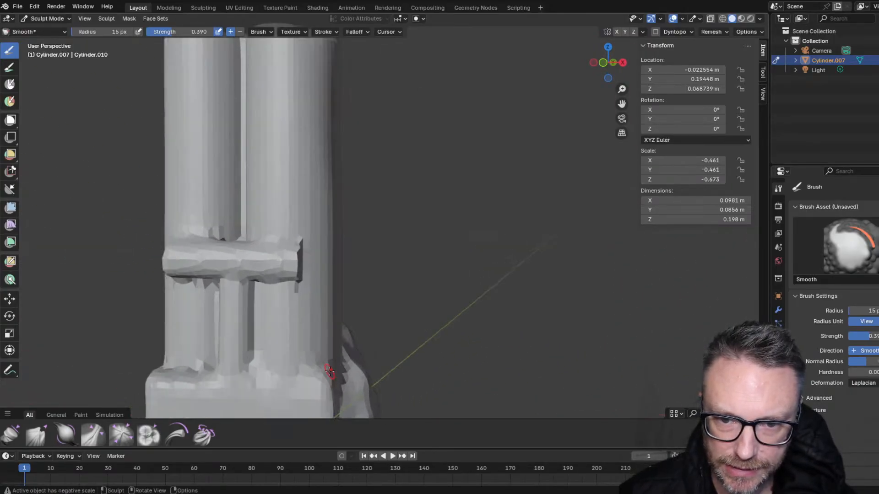
pyautogui.moveTo(302, 345)
pyautogui.mouseDown(button='middle')
pyautogui.moveTo(236, 309)
pyautogui.moveTo(295, 309)
pyautogui.mouseUp(button='middle')
pyautogui.scroll(-2, 262, 277)
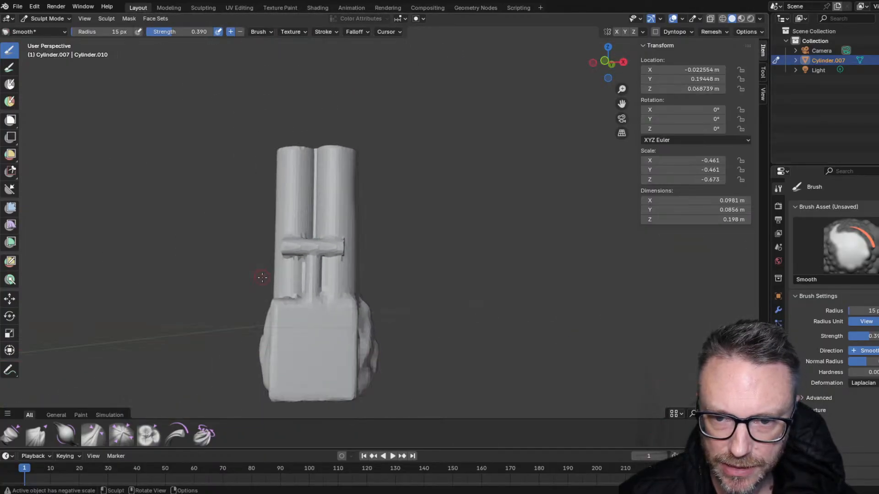
# - Remesh the whole model using the 0.003695 m voxel size, leaving that size setting as it is
pyautogui.press('r')
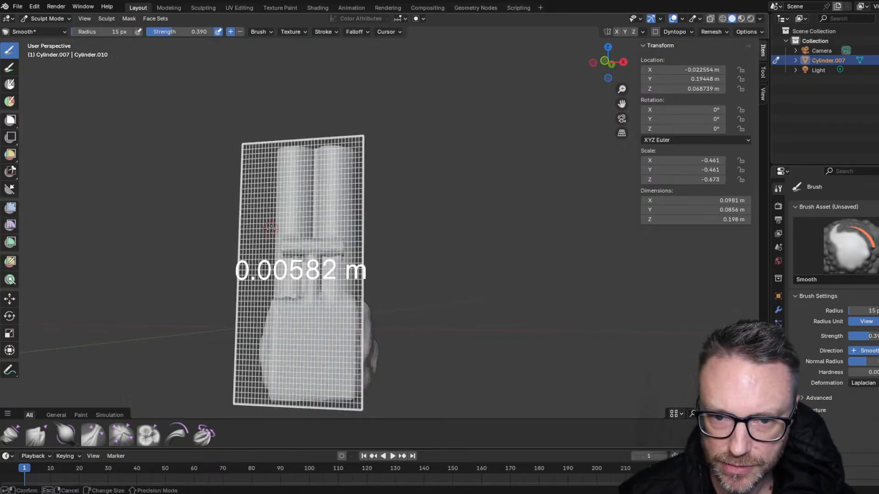
pyautogui.press('Escape')
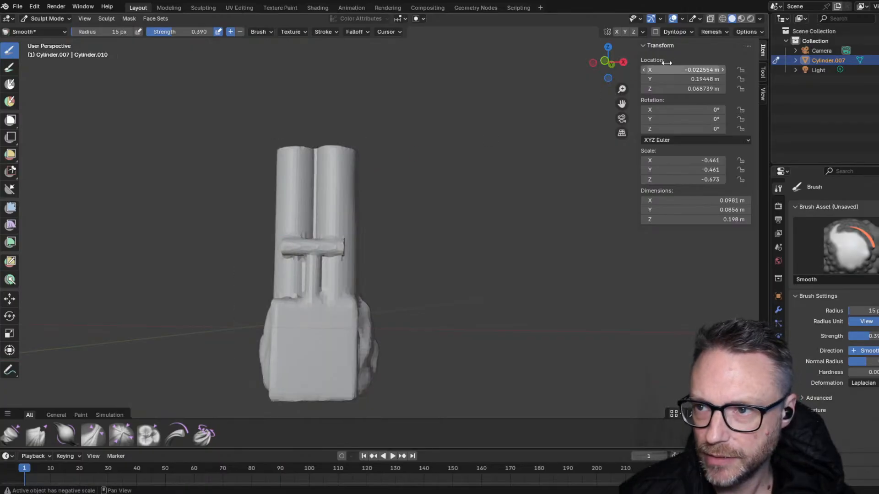
pyautogui.click(711, 32)
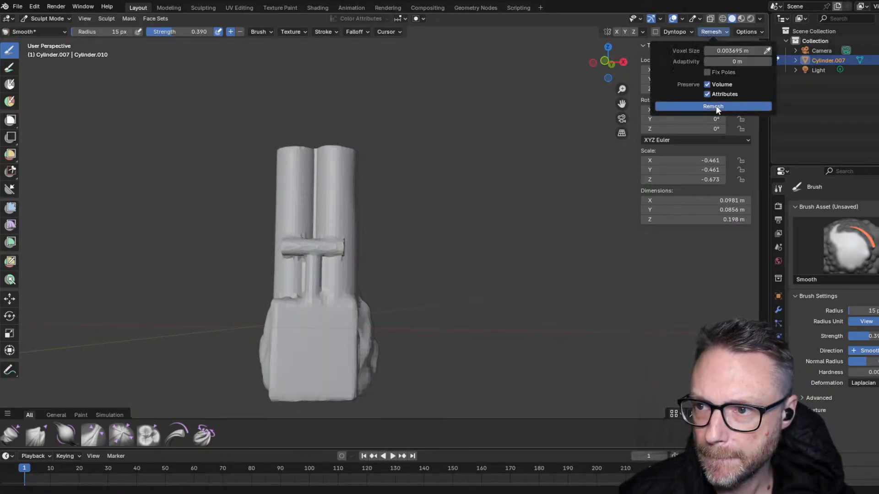
pyautogui.click(716, 106)
# - Smooth the front surface of the crossbar along its length with the 15 px Smooth brush
pyautogui.moveTo(260, 300); pyautogui.dragTo(284, 338, button='middle')
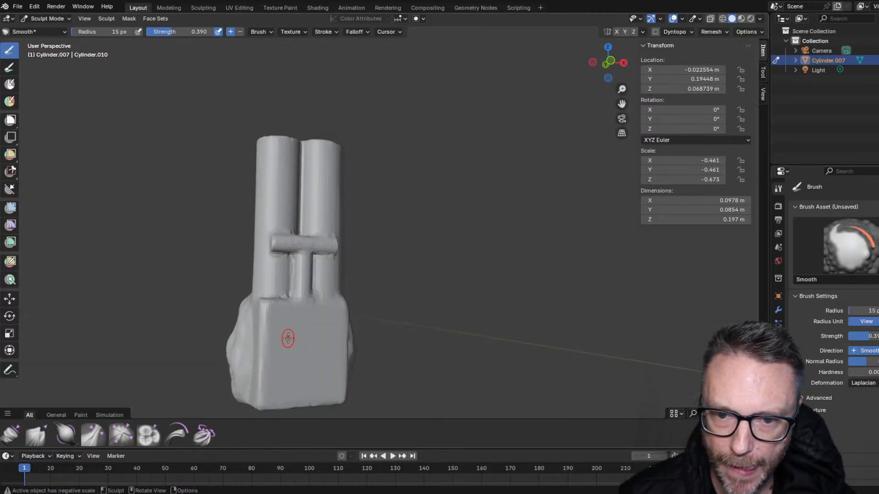
pyautogui.scroll(5, 284, 337)
pyautogui.scroll(1, 241, 333)
pyautogui.scroll(3, 173, 297)
pyautogui.scroll(-2, 95, 280)
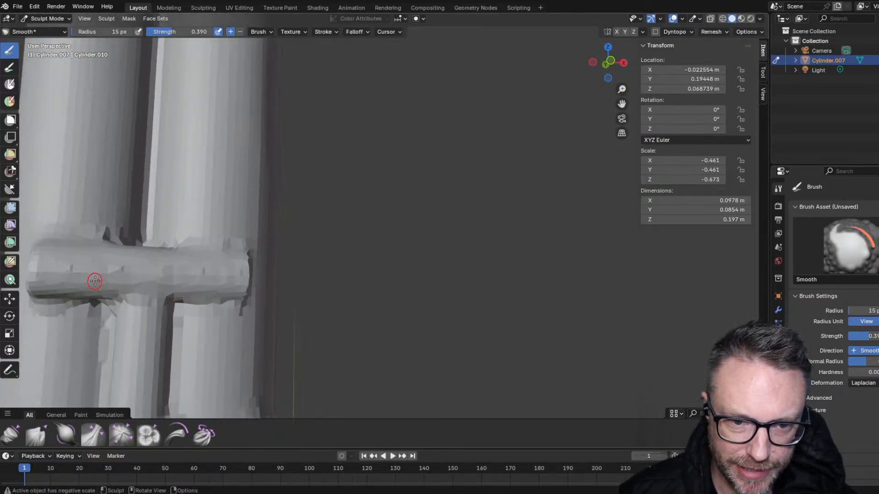
pyautogui.moveTo(121, 255); pyautogui.dragTo(229, 263)
pyautogui.moveTo(129, 263); pyautogui.dragTo(263, 276)
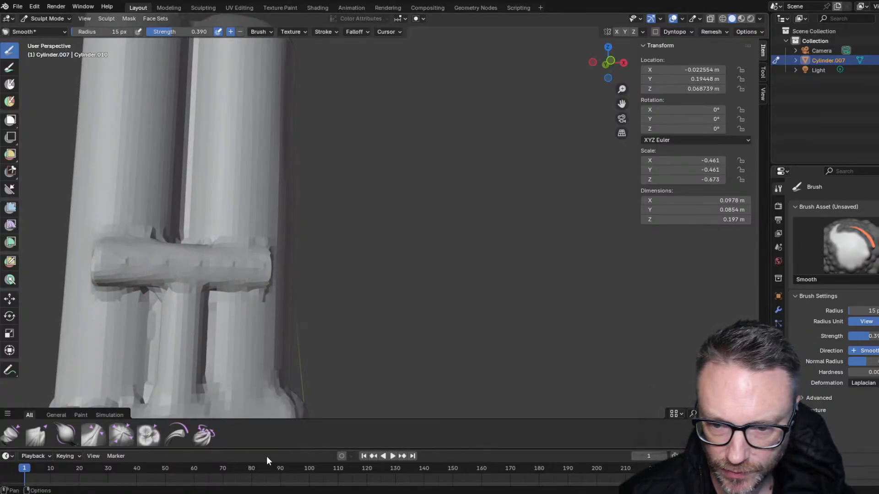
# - Lower the Smooth brush strength to 0.229 and make repeated passes along the full front of the crossbar
pyautogui.scroll(5, 105, 432)
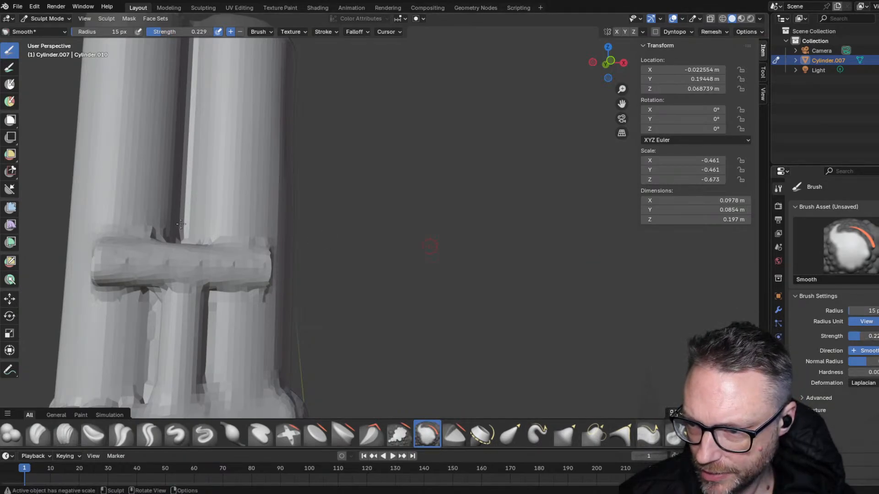
pyautogui.moveTo(119, 253); pyautogui.dragTo(198, 266)
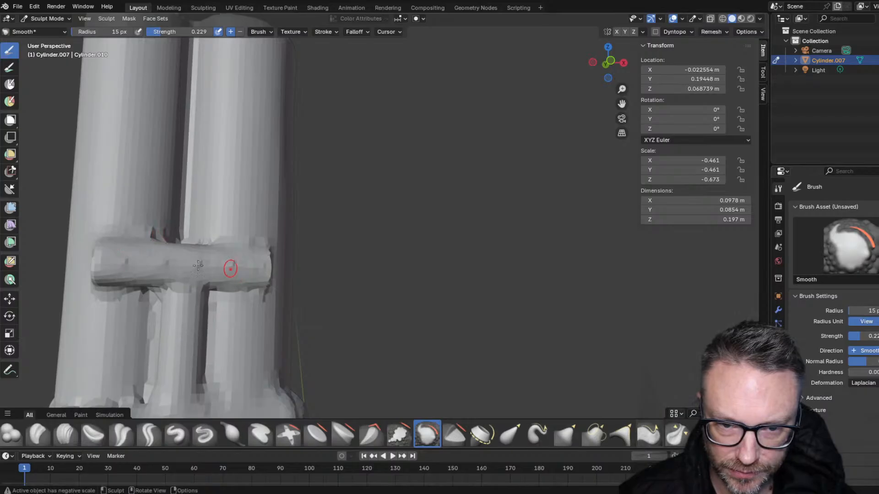
pyautogui.moveTo(110, 268); pyautogui.dragTo(266, 274)
pyautogui.moveTo(107, 267); pyautogui.dragTo(266, 271)
pyautogui.moveTo(91, 264); pyautogui.dragTo(267, 270)
pyautogui.moveTo(183, 267); pyautogui.dragTo(270, 266)
pyautogui.moveTo(126, 269); pyautogui.dragTo(120, 260)
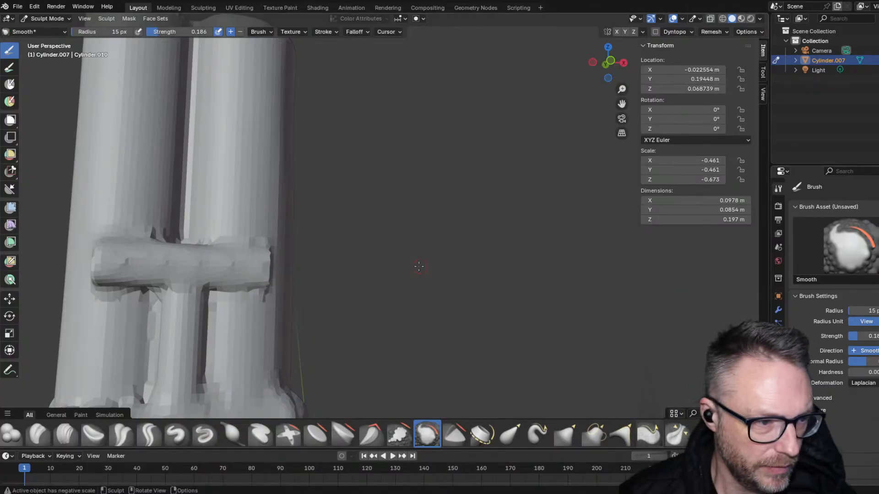
# - With the Smooth strength lowered to 0.186, smooth the crossbar's end and its joint with the adjacent cylinder
pyautogui.moveTo(91, 268)
pyautogui.mouseDown()
pyautogui.moveTo(95, 259)
pyautogui.moveTo(212, 269)
pyautogui.moveTo(158, 265)
pyautogui.mouseUp()
pyautogui.moveTo(154, 264); pyautogui.dragTo(214, 261, button='middle')
pyautogui.moveTo(155, 220)
pyautogui.mouseDown()
pyautogui.moveTo(126, 281)
pyautogui.moveTo(145, 280)
pyautogui.moveTo(137, 265)
pyautogui.mouseUp()
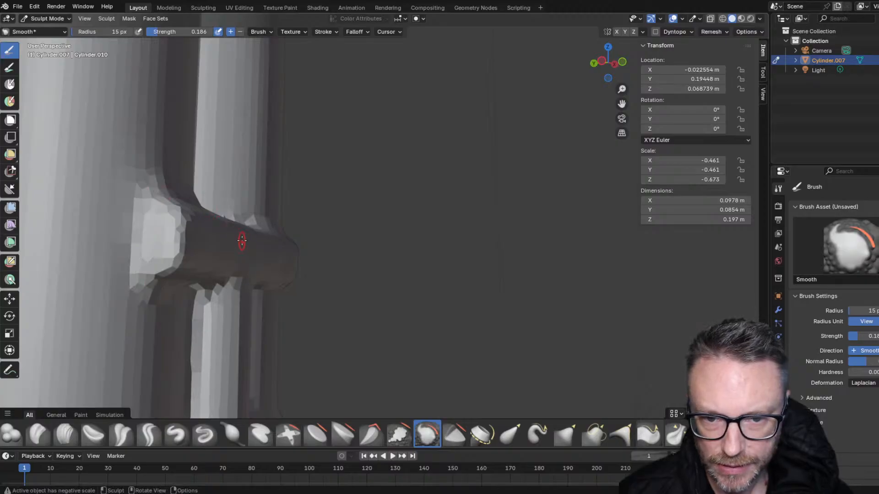
# - Smooth the junction of the crossbar and the middle post, along with the cylinder surface above the crossbar
pyautogui.scroll(-3, 241, 240)
pyautogui.moveTo(242, 240); pyautogui.dragTo(176, 256, button='middle')
pyautogui.scroll(-1, 175, 256)
pyautogui.scroll(2, 183, 297)
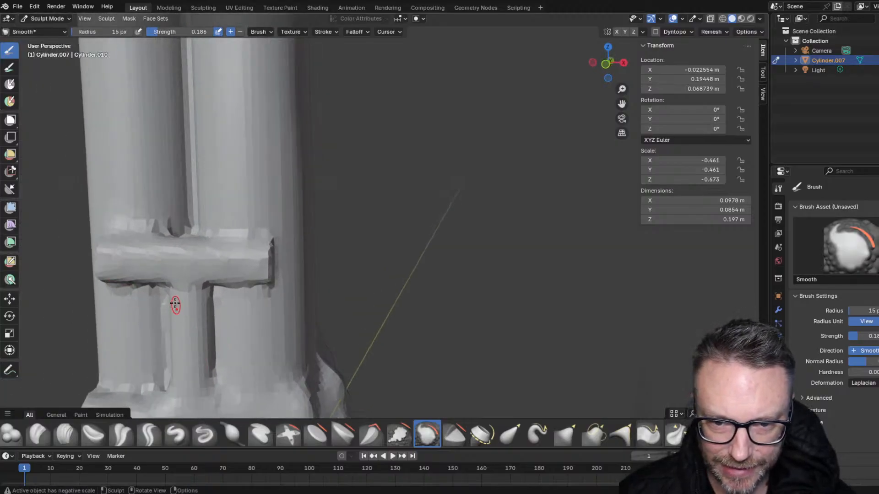
pyautogui.scroll(1, 175, 302)
pyautogui.scroll(2, 91, 277)
pyautogui.scroll(-2, 71, 273)
pyautogui.scroll(1, 80, 275)
pyautogui.moveTo(95, 274)
pyautogui.mouseDown(button='middle')
pyautogui.moveTo(132, 272)
pyautogui.moveTo(152, 284)
pyautogui.mouseUp(button='middle')
pyautogui.moveTo(189, 274)
pyautogui.mouseDown()
pyautogui.moveTo(204, 280)
pyautogui.moveTo(212, 312)
pyautogui.mouseUp()
pyautogui.moveTo(212, 291); pyautogui.dragTo(216, 304)
pyautogui.moveTo(219, 288); pyautogui.dragTo(222, 279)
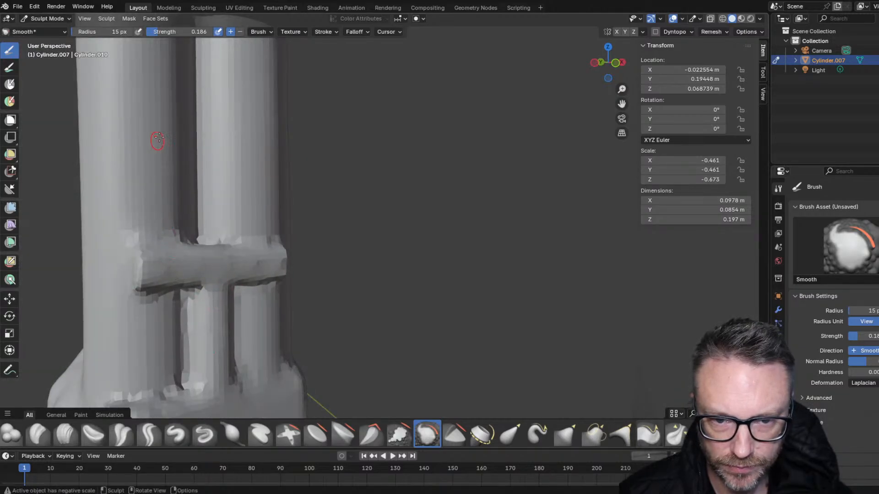
pyautogui.moveTo(157, 142); pyautogui.dragTo(154, 154)
pyautogui.moveTo(136, 191)
pyautogui.mouseDown()
pyautogui.moveTo(131, 142)
pyautogui.moveTo(117, 122)
pyautogui.mouseUp()
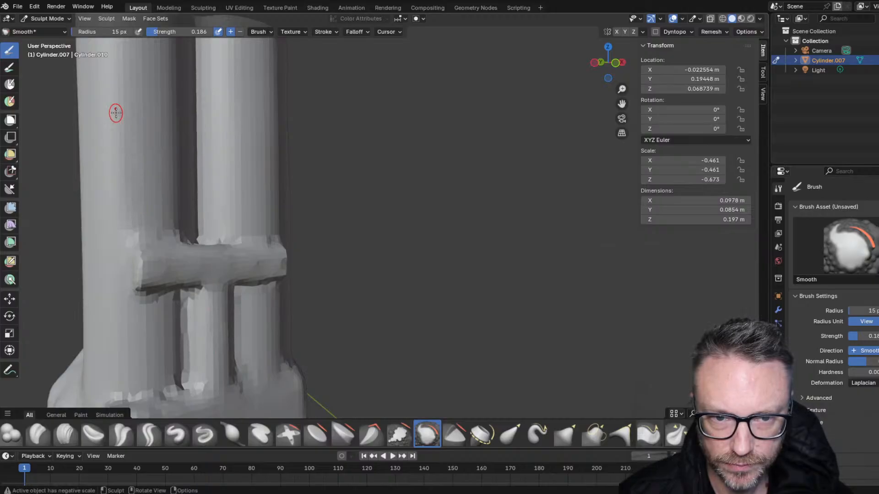
# - Enlarge the Smooth brush radius to 120 px and smooth the rear and side surfaces of the tall cylinders
pyautogui.moveTo(105, 105); pyautogui.dragTo(287, 280, button='middle')
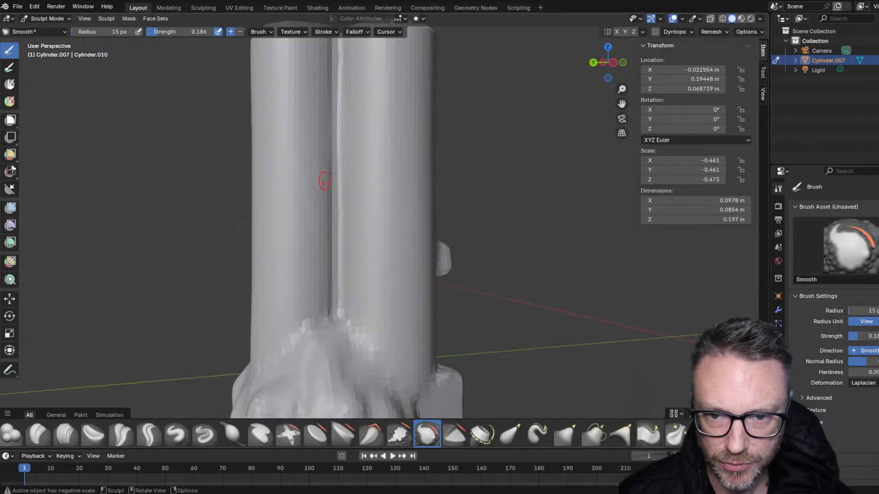
pyautogui.press('f')
pyautogui.click(289, 225)
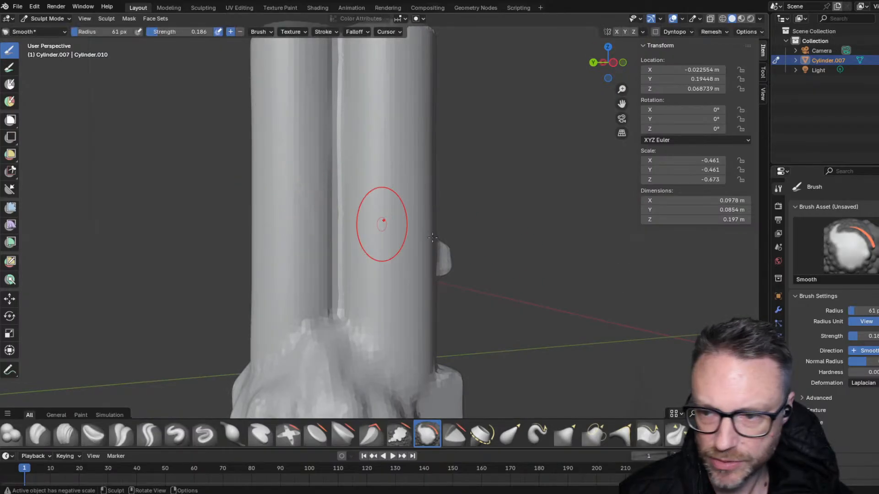
pyautogui.moveTo(855, 312); pyautogui.dragTo(872, 312)
pyautogui.moveTo(298, 93); pyautogui.dragTo(279, 95)
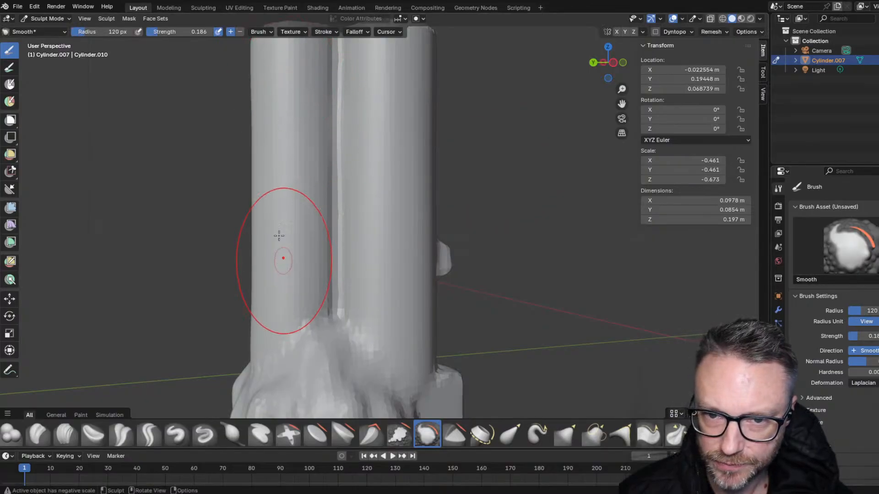
pyautogui.moveTo(279, 236); pyautogui.dragTo(308, 219)
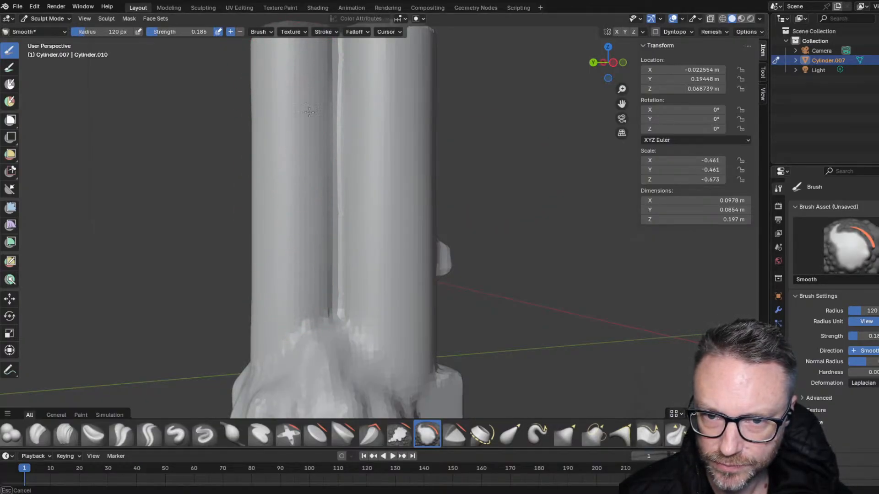
pyautogui.moveTo(310, 111); pyautogui.dragTo(376, 132)
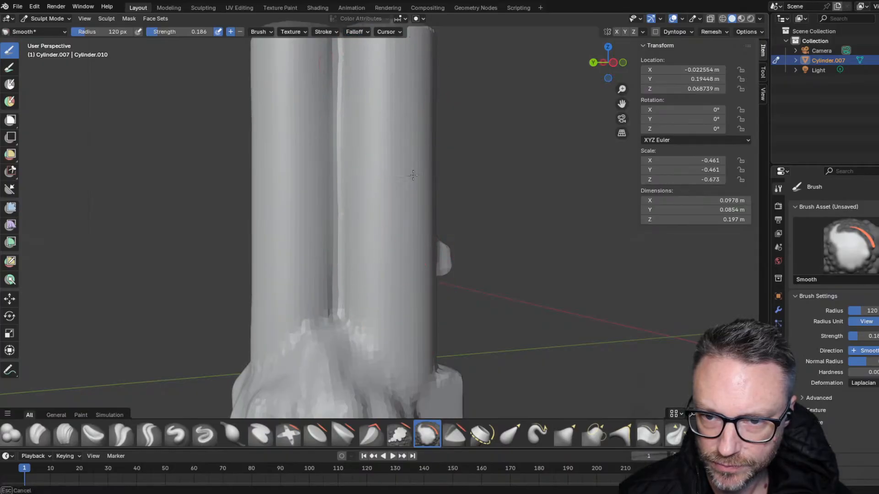
pyautogui.moveTo(414, 176)
pyautogui.mouseDown(button='middle')
pyautogui.moveTo(399, 261)
pyautogui.moveTo(337, 267)
pyautogui.moveTo(279, 334)
pyautogui.mouseUp(button='middle')
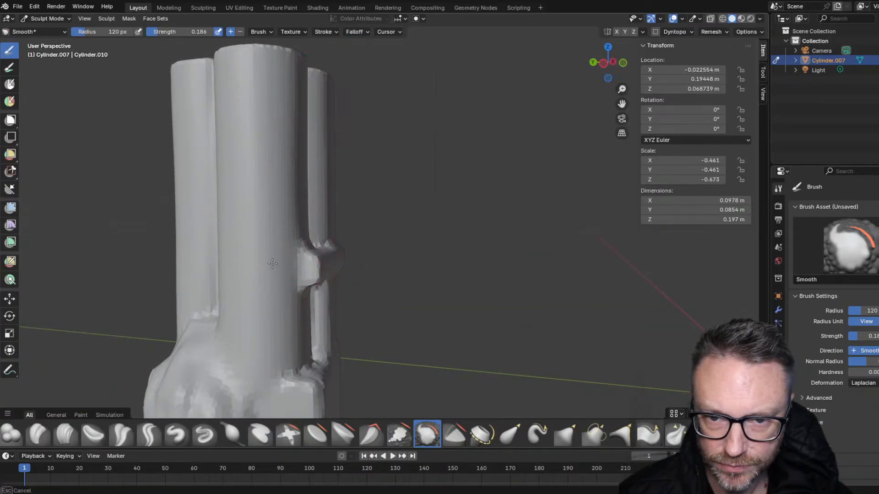
pyautogui.moveTo(248, 303); pyautogui.dragTo(258, 297)
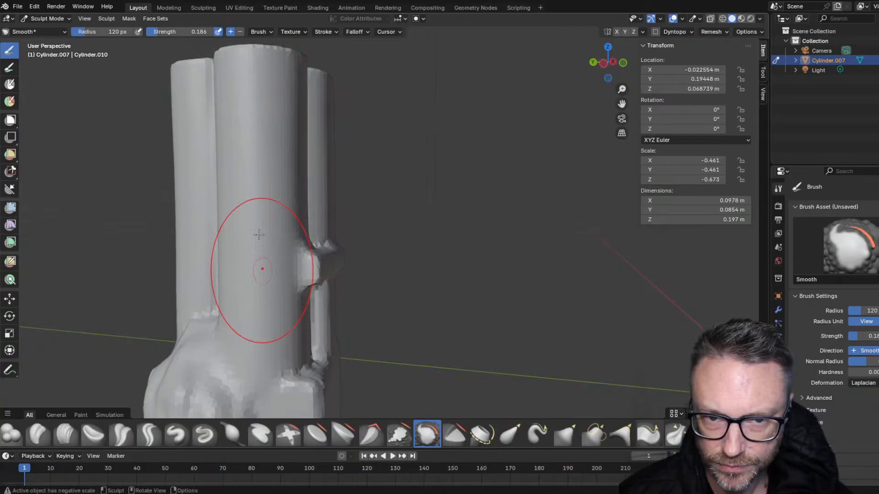
# - Switch the Smooth brush to its subtract direction and stroke the front of the cylinder above the crossbar
pyautogui.click(240, 32)
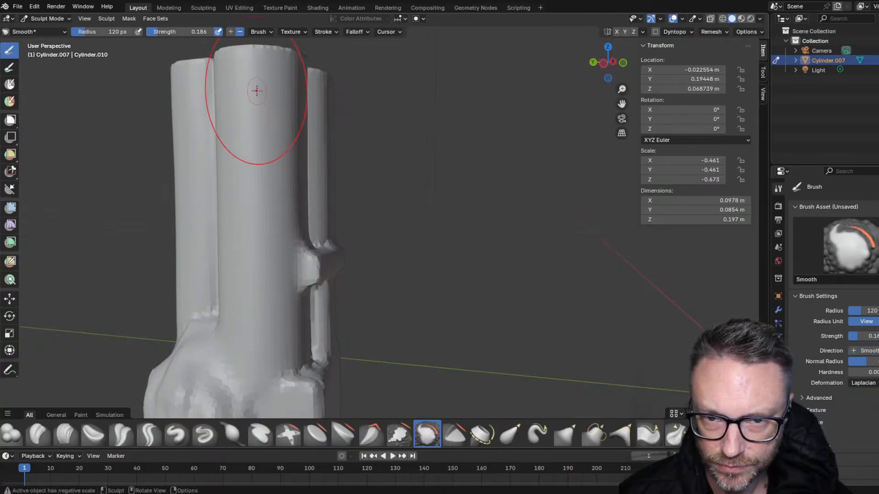
pyautogui.moveTo(255, 98); pyautogui.dragTo(163, 160, button='middle')
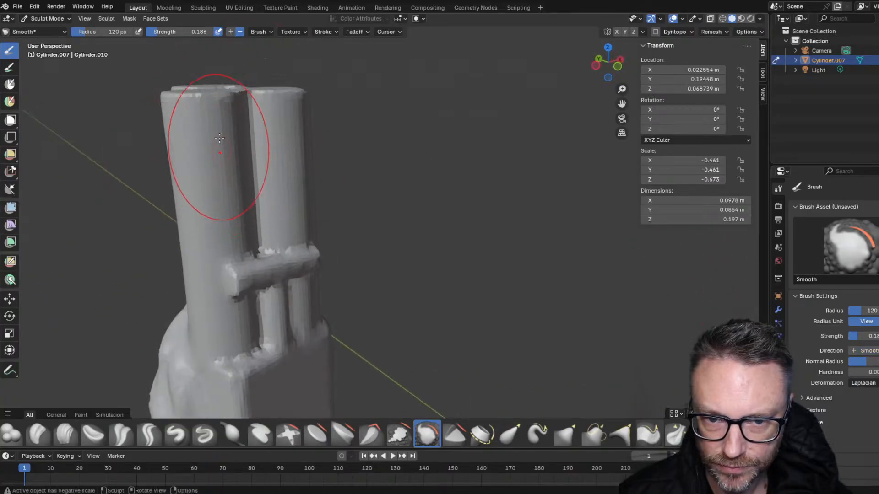
pyautogui.moveTo(226, 118)
pyautogui.mouseDown(button='middle')
pyautogui.moveTo(127, 126)
pyautogui.moveTo(135, 128)
pyautogui.mouseUp(button='middle')
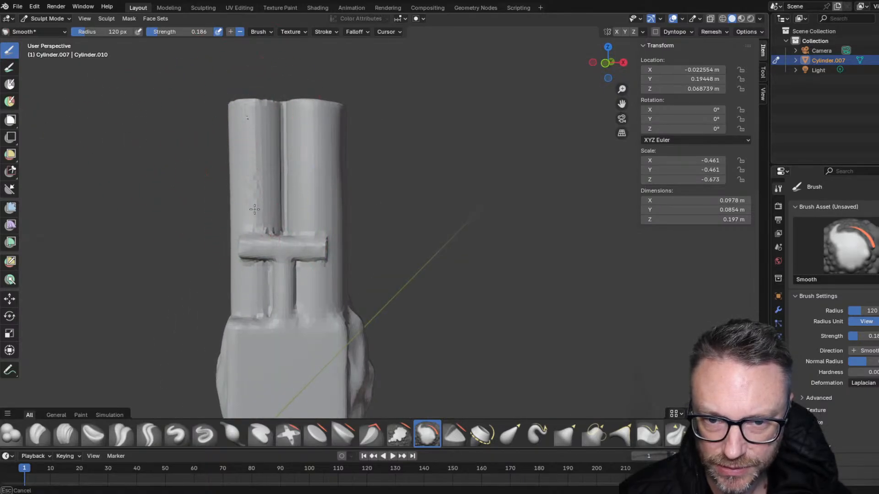
pyautogui.moveTo(255, 209)
pyautogui.mouseDown()
pyautogui.moveTo(245, 121)
pyautogui.moveTo(259, 204)
pyautogui.moveTo(243, 183)
pyautogui.mouseUp()
pyautogui.moveTo(243, 181); pyautogui.dragTo(312, 173, button='middle')
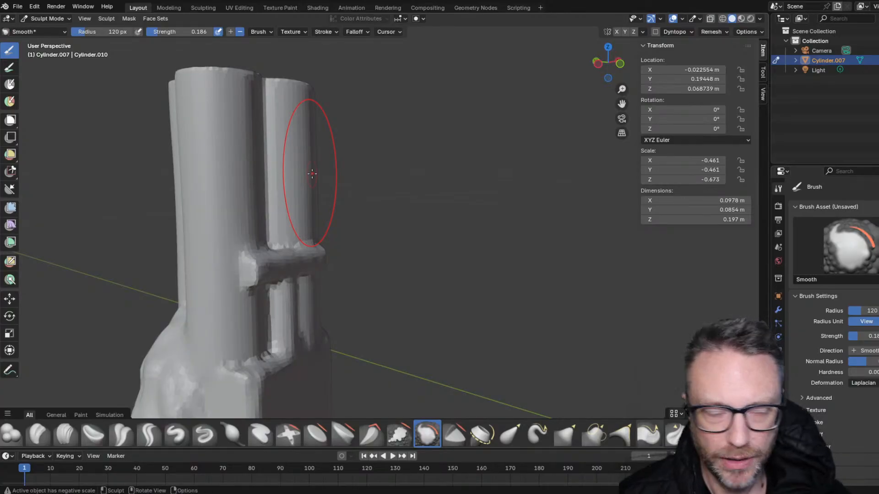
# - Select the Crease Polish brush for working on the crossbar's joints with the cylinders
pyautogui.moveTo(255, 225)
pyautogui.mouseDown(button='middle')
pyautogui.moveTo(297, 148)
pyautogui.moveTo(265, 226)
pyautogui.moveTo(137, 293)
pyautogui.mouseUp(button='middle')
pyautogui.scroll(8, 139, 292)
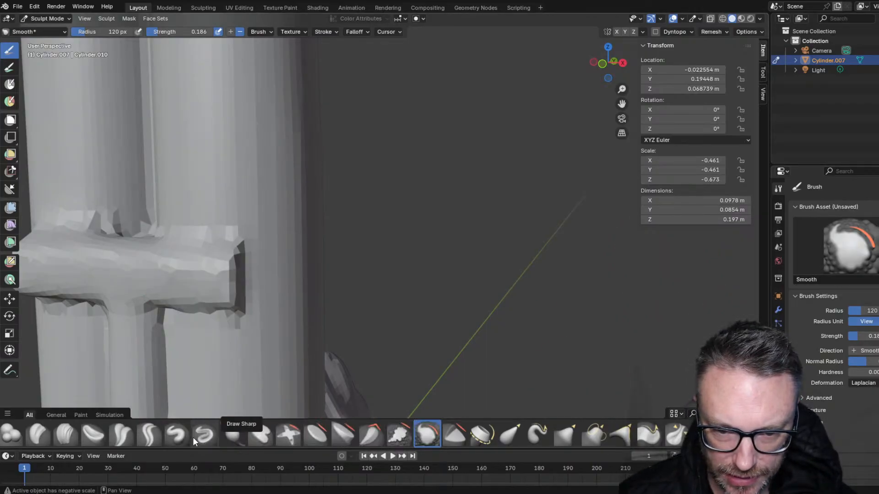
pyautogui.click(122, 434)
pyautogui.moveTo(90, 229); pyautogui.dragTo(51, 223)
pyautogui.moveTo(181, 235)
pyautogui.mouseDown()
pyautogui.moveTo(133, 220)
pyautogui.moveTo(227, 232)
pyautogui.moveTo(89, 275)
pyautogui.mouseUp()
pyautogui.hotkey('ctrl', 'z')
pyautogui.hotkey('ctrl', 'z')
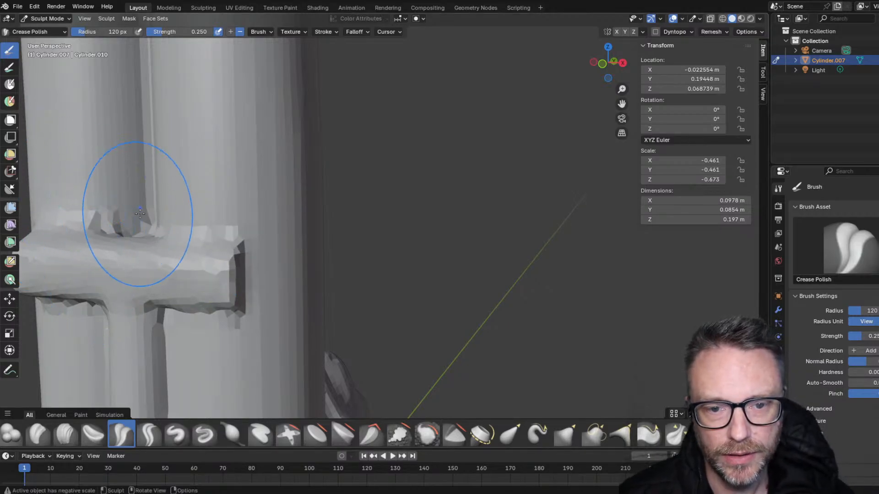
# - Set the Crease Polish radius to 30 px and crease the crossbar's end and lower edge where they meet the cylinder
pyautogui.press('f')
pyautogui.click(95, 227)
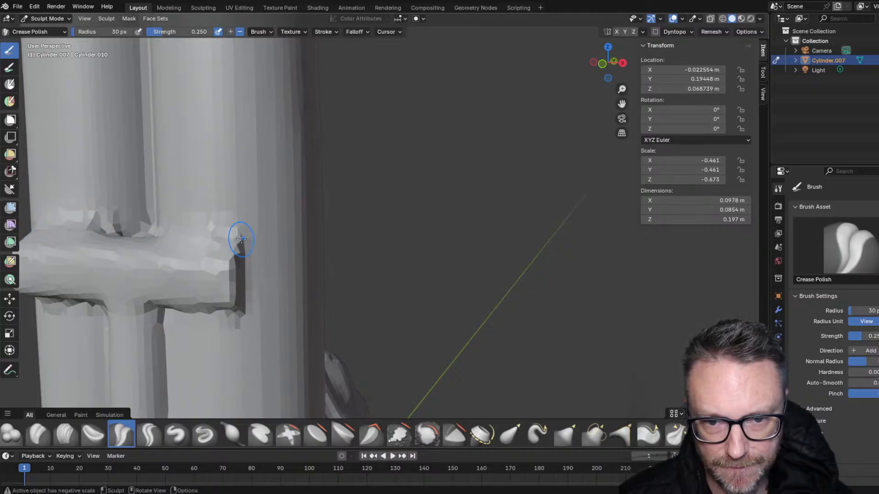
pyautogui.moveTo(241, 238); pyautogui.dragTo(241, 298)
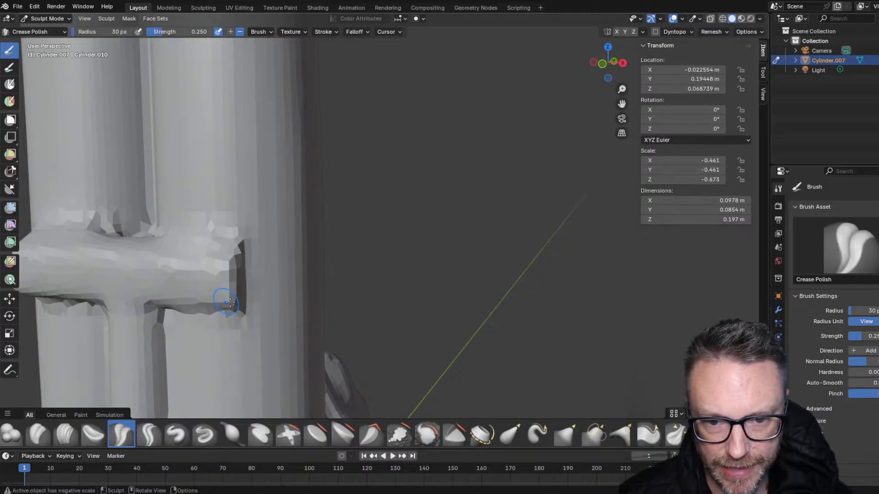
pyautogui.moveTo(239, 302); pyautogui.dragTo(251, 254, button='middle')
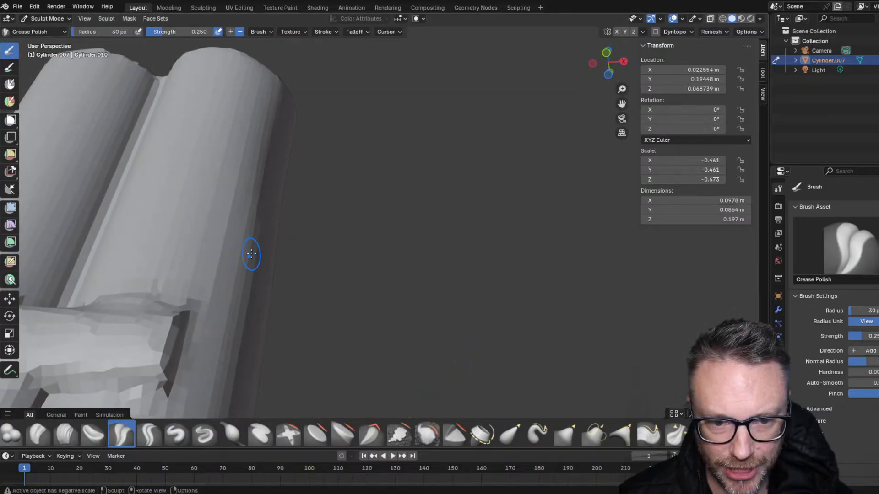
pyautogui.keyDown('shift'); pyautogui.moveTo(87, 362); pyautogui.dragTo(204, 274, button='middle'); pyautogui.keyUp('shift')
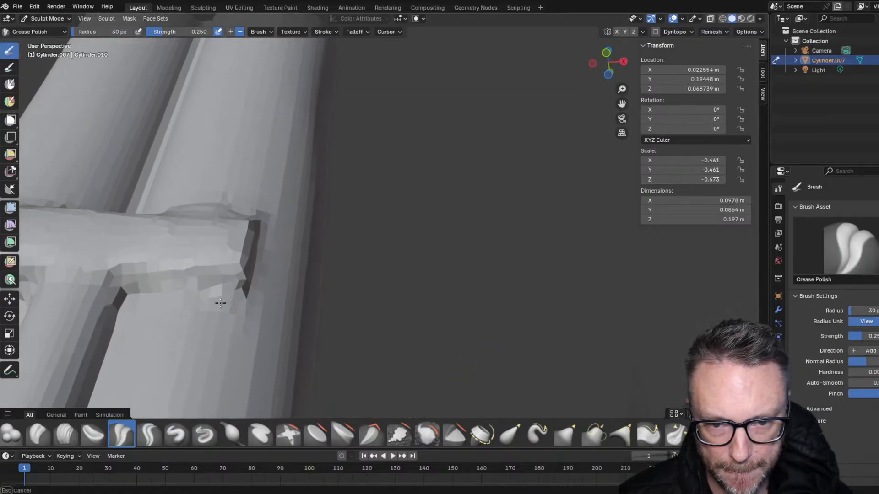
pyautogui.moveTo(196, 287); pyautogui.dragTo(247, 291)
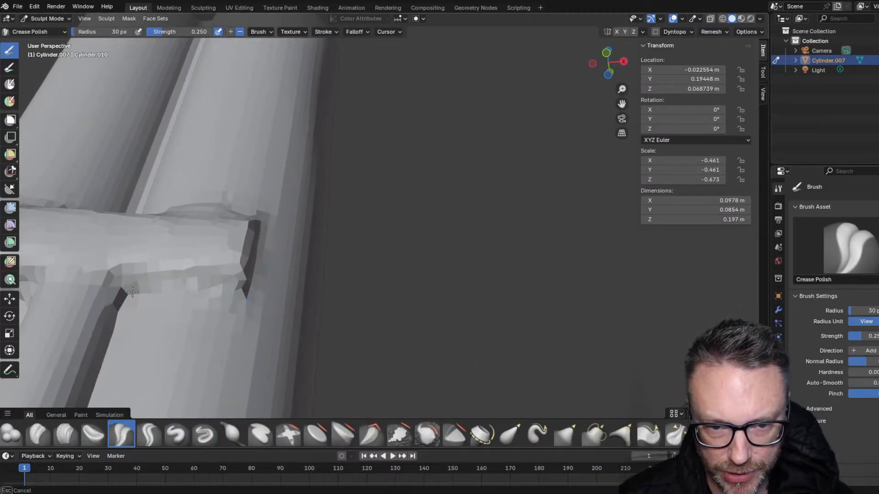
pyautogui.moveTo(132, 292); pyautogui.dragTo(173, 288)
# - Crease the gap along the middle post's side down to the block, then the crossbar's underside beside the post
pyautogui.moveTo(173, 288)
pyautogui.mouseDown(button='middle')
pyautogui.moveTo(86, 294)
pyautogui.moveTo(135, 246)
pyautogui.mouseUp(button='middle')
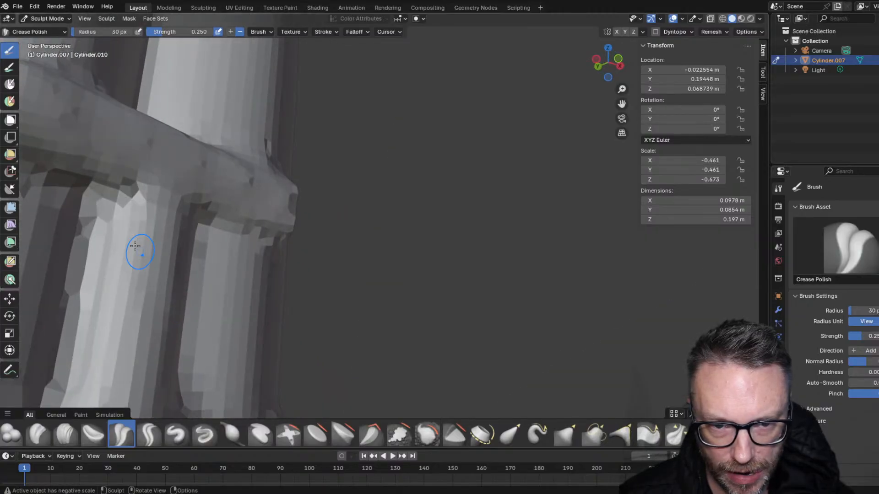
pyautogui.moveTo(109, 217); pyautogui.dragTo(95, 336)
pyautogui.moveTo(87, 194); pyautogui.dragTo(64, 329)
pyautogui.scroll(-4, 64, 329)
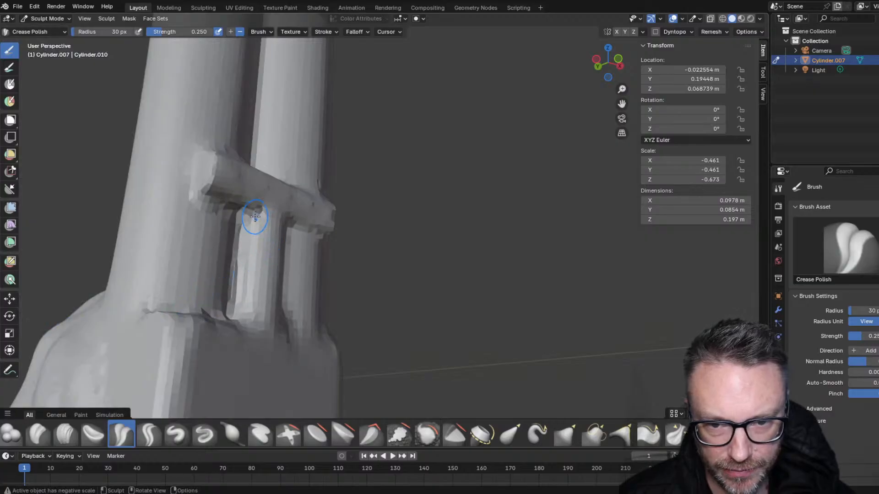
pyautogui.moveTo(243, 221); pyautogui.dragTo(230, 318)
pyautogui.moveTo(235, 243); pyautogui.dragTo(229, 319)
pyautogui.moveTo(234, 293); pyautogui.dragTo(229, 311)
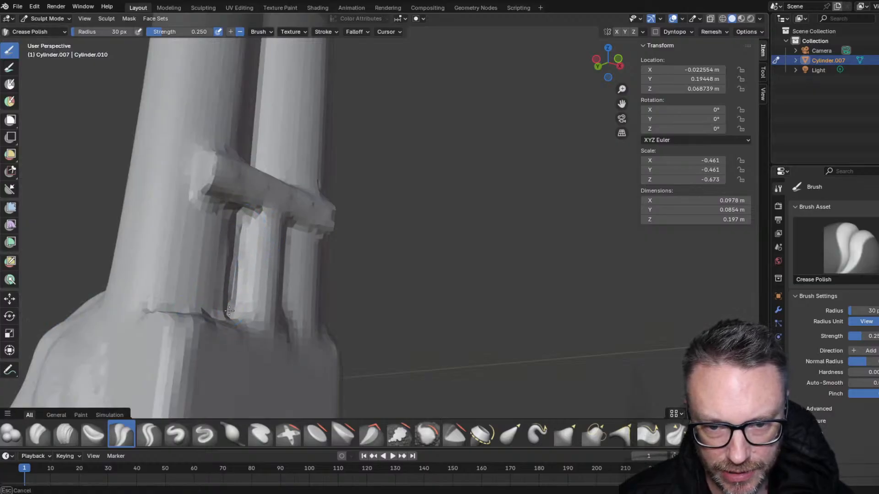
pyautogui.moveTo(237, 203); pyautogui.dragTo(196, 196)
pyautogui.moveTo(233, 207); pyautogui.dragTo(195, 197)
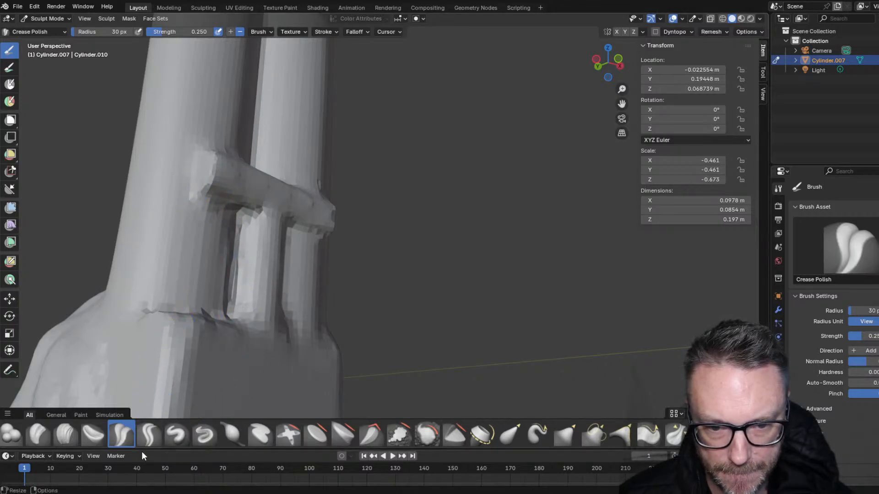
# - Choose the Crease Sharp brush, set its strength to 0.346 and crease the crossbar's lower edge against the cylinder
pyautogui.click(149, 433)
pyautogui.moveTo(239, 213); pyautogui.dragTo(195, 198)
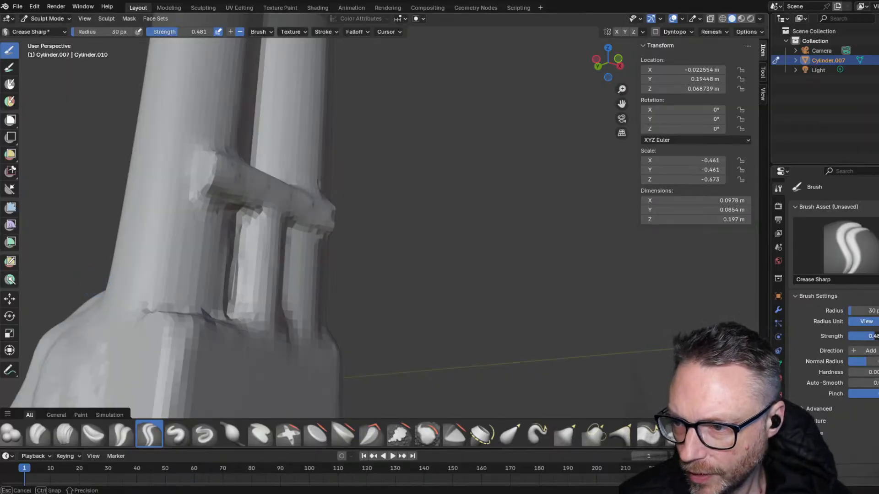
pyautogui.hotkey('shift', 'f')
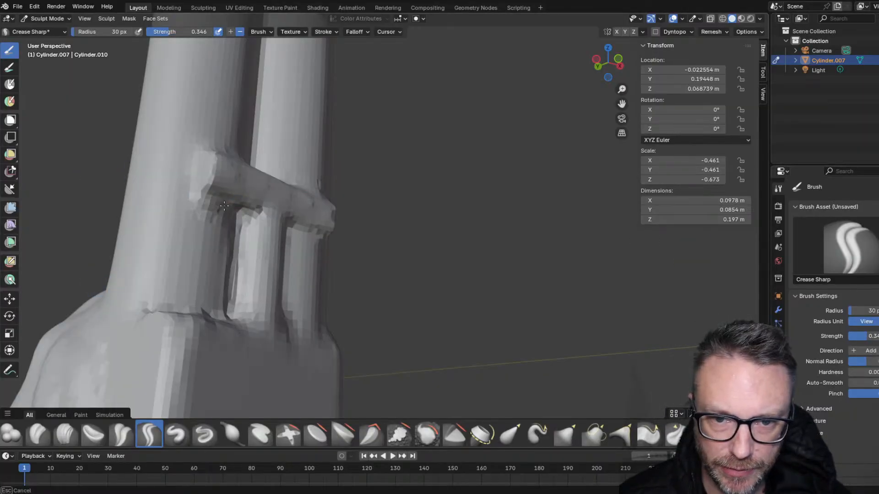
pyautogui.moveTo(240, 210)
pyautogui.mouseDown(button='middle')
pyautogui.moveTo(218, 217)
pyautogui.moveTo(225, 218)
pyautogui.mouseUp(button='middle')
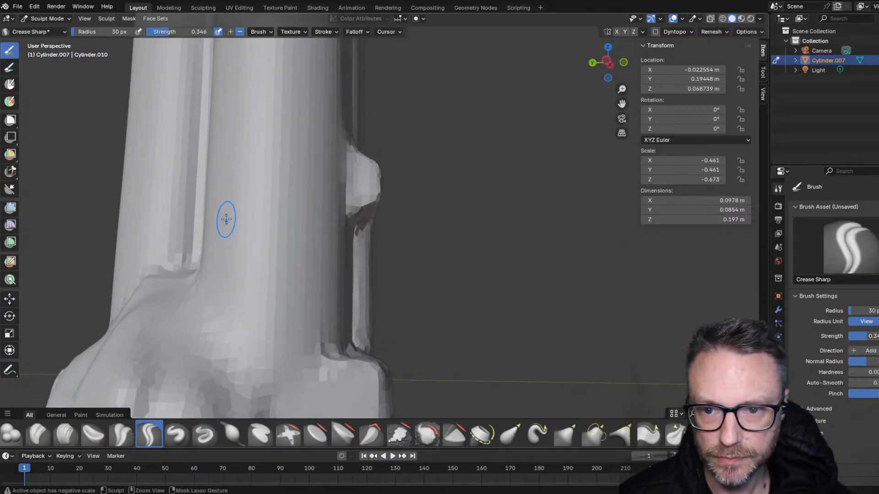
pyautogui.moveTo(298, 234); pyautogui.dragTo(245, 234, button='middle')
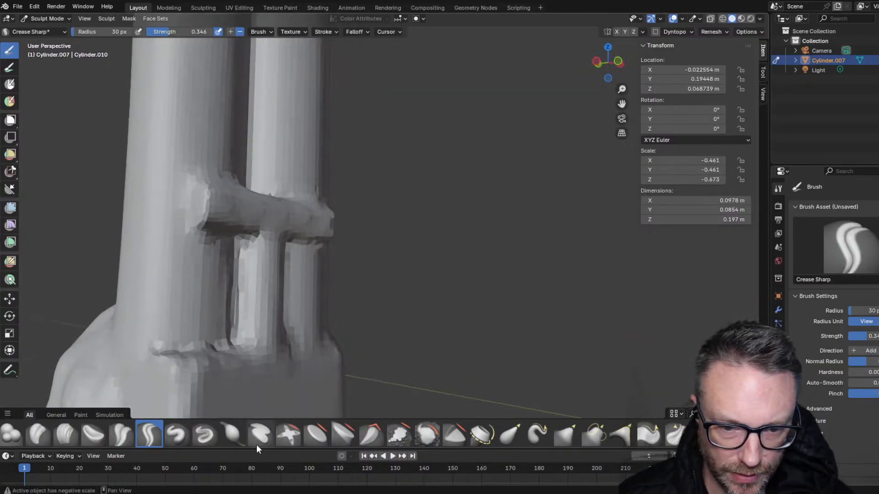
# - Use the Draw Sharp brush to cut along the crossbar's underside from its end toward the middle post
pyautogui.click(205, 442)
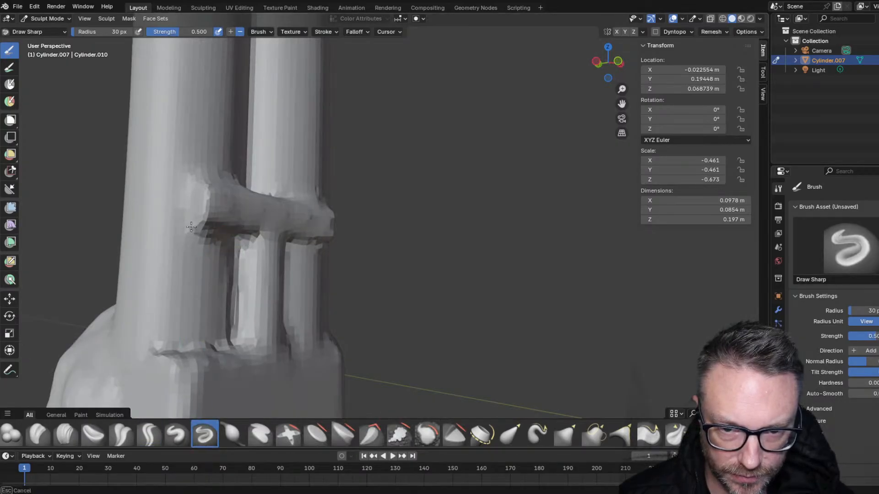
pyautogui.moveTo(191, 227); pyautogui.dragTo(189, 230)
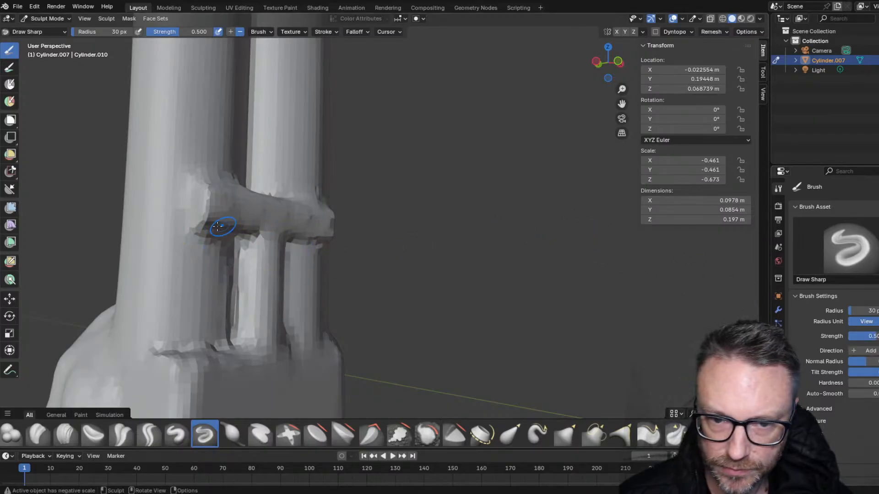
pyautogui.moveTo(221, 232); pyautogui.dragTo(241, 243)
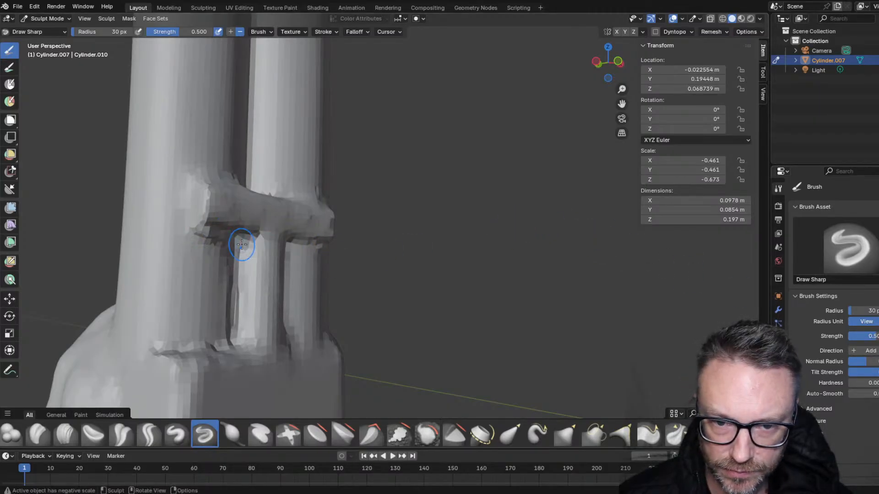
pyautogui.moveTo(242, 240); pyautogui.dragTo(252, 235, button='middle')
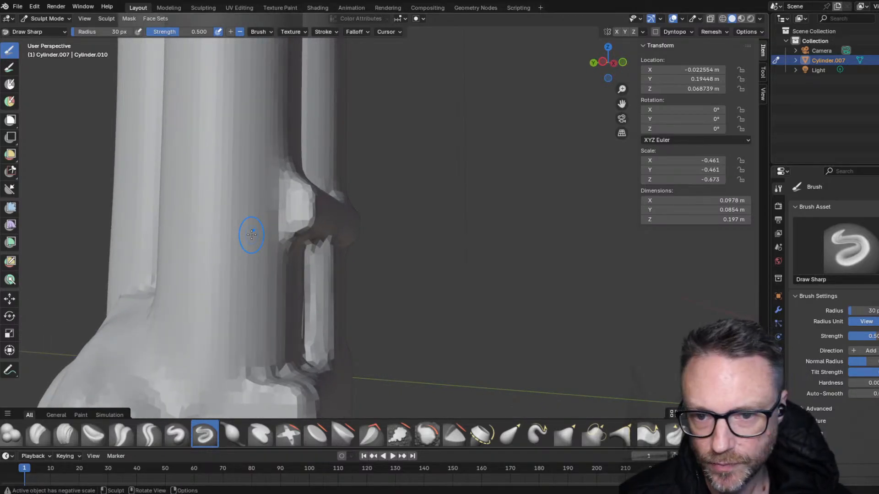
# - Return to the Crease Sharp brush with the Add direction and crease the crossbar end's lower corner
pyautogui.click(151, 424)
pyautogui.click(871, 351)
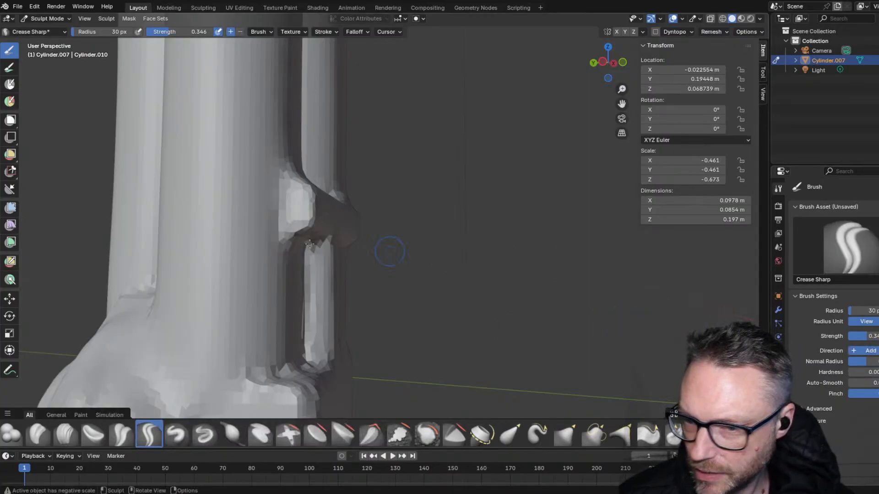
pyautogui.moveTo(294, 240); pyautogui.dragTo(284, 235)
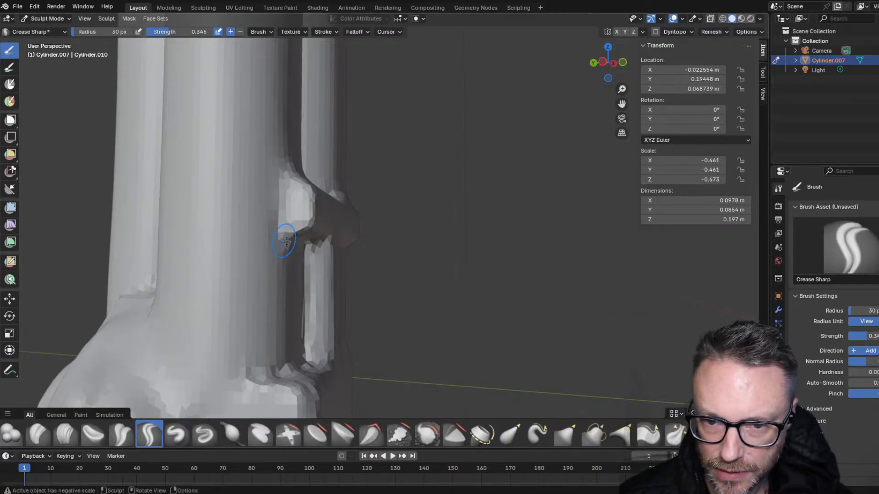
# - Try creasing the crossbar's underside, the gap beside the middle post and the post's foot with the Add direction
pyautogui.moveTo(284, 236); pyautogui.dragTo(179, 247, button='middle')
pyautogui.moveTo(231, 248); pyautogui.dragTo(182, 234)
pyautogui.moveTo(221, 249); pyautogui.dragTo(231, 271, button='middle')
pyautogui.moveTo(232, 248); pyautogui.dragTo(230, 257)
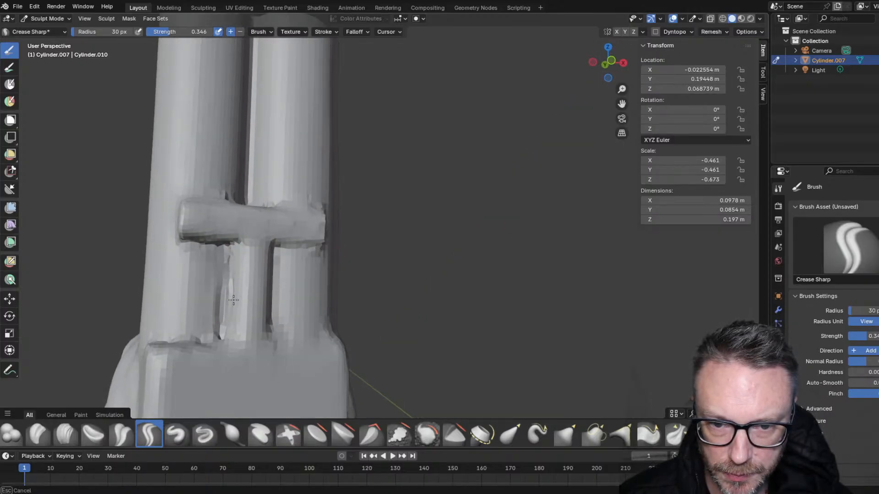
pyautogui.moveTo(236, 336); pyautogui.dragTo(225, 260)
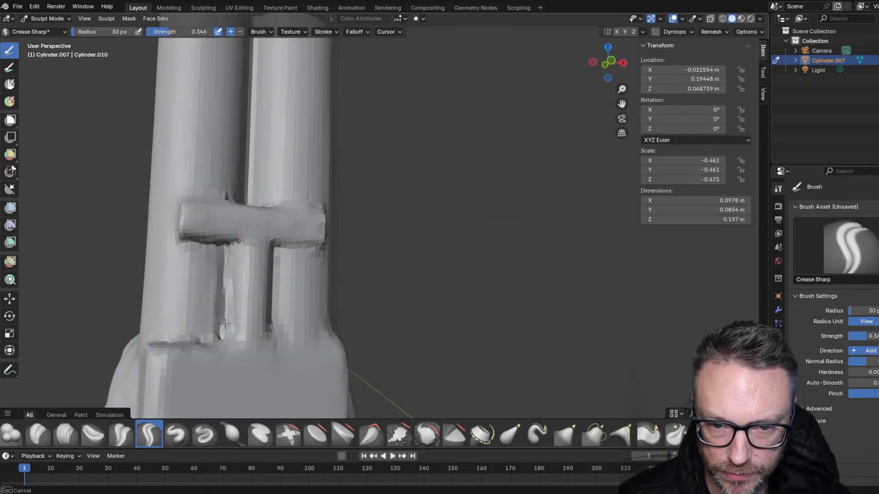
pyautogui.moveTo(222, 338); pyautogui.dragTo(222, 339)
pyautogui.moveTo(223, 326)
pyautogui.mouseDown(button='middle')
pyautogui.moveTo(243, 306)
pyautogui.moveTo(295, 293)
pyautogui.moveTo(199, 297)
pyautogui.mouseUp(button='middle')
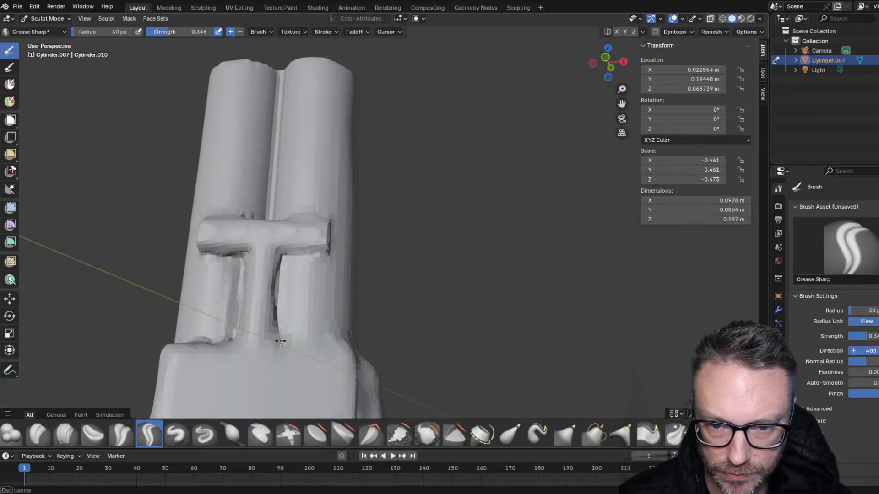
pyautogui.moveTo(280, 341); pyautogui.dragTo(281, 341)
pyautogui.moveTo(280, 341); pyautogui.dragTo(294, 351, button='middle')
# - Undo the last five crease strokes around the crossbar and middle post
pyautogui.hotkey('ctrl', 'z')
pyautogui.hotkey('ctrl', 'z')
pyautogui.hotkey('ctrl', 'z')
pyautogui.hotkey('ctrl', 'z')
pyautogui.hotkey('ctrl', 'z')
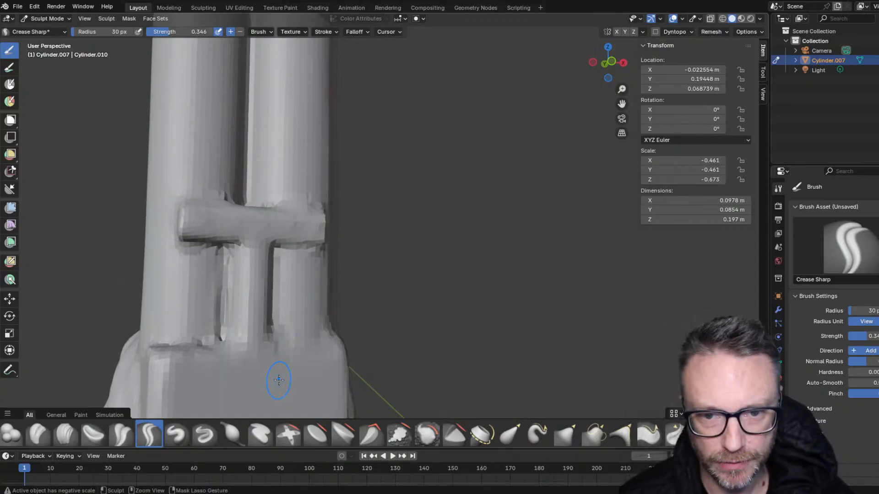
# - Set the Crease Sharp strength to 0.219 and crease the crossbar's upper edge where it meets the first cylinder
pyautogui.moveTo(279, 379)
pyautogui.mouseDown(button='middle')
pyautogui.moveTo(257, 292)
pyautogui.moveTo(220, 221)
pyautogui.moveTo(464, 143)
pyautogui.mouseUp(button='middle')
pyautogui.scroll(4, 220, 222)
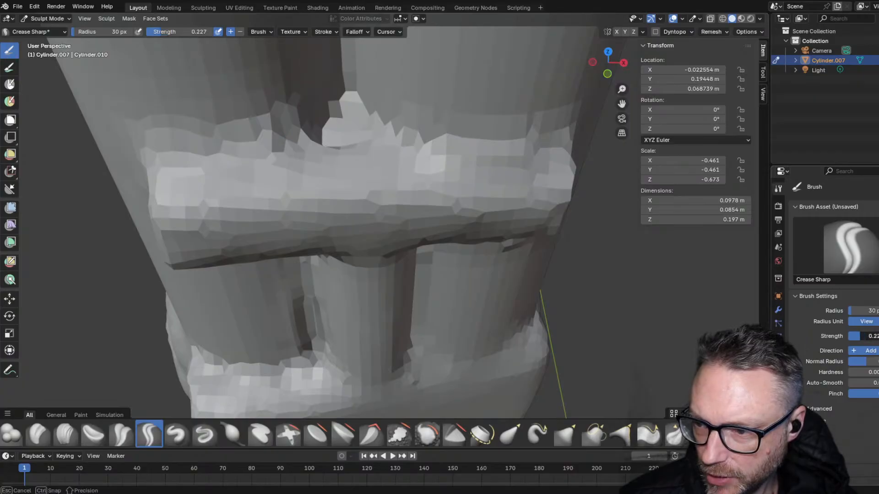
pyautogui.moveTo(861, 337); pyautogui.dragTo(860, 337)
pyautogui.moveTo(130, 124); pyautogui.dragTo(145, 136)
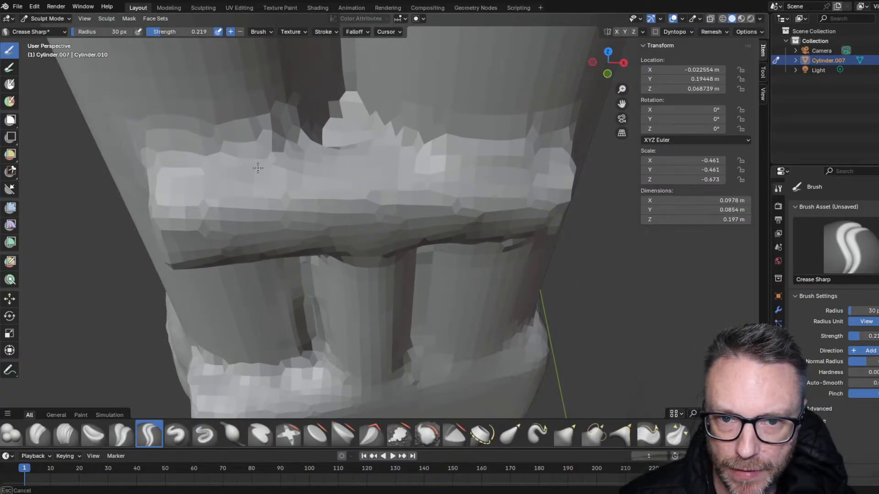
pyautogui.moveTo(257, 168); pyautogui.dragTo(275, 168)
pyautogui.moveTo(159, 154)
pyautogui.mouseDown()
pyautogui.moveTo(339, 155)
pyautogui.moveTo(179, 163)
pyautogui.moveTo(257, 163)
pyautogui.mouseUp()
pyautogui.moveTo(171, 167)
pyautogui.mouseDown()
pyautogui.moveTo(229, 168)
pyautogui.moveTo(183, 155)
pyautogui.moveTo(274, 152)
pyautogui.mouseUp()
pyautogui.moveTo(156, 155); pyautogui.dragTo(326, 142)
# - Raise the Crease Sharp strength to 0.337 and crease between the cylinders and around the crossbar's end
pyautogui.moveTo(183, 141); pyautogui.dragTo(241, 112, button='middle')
pyautogui.moveTo(277, 152); pyautogui.dragTo(276, 161)
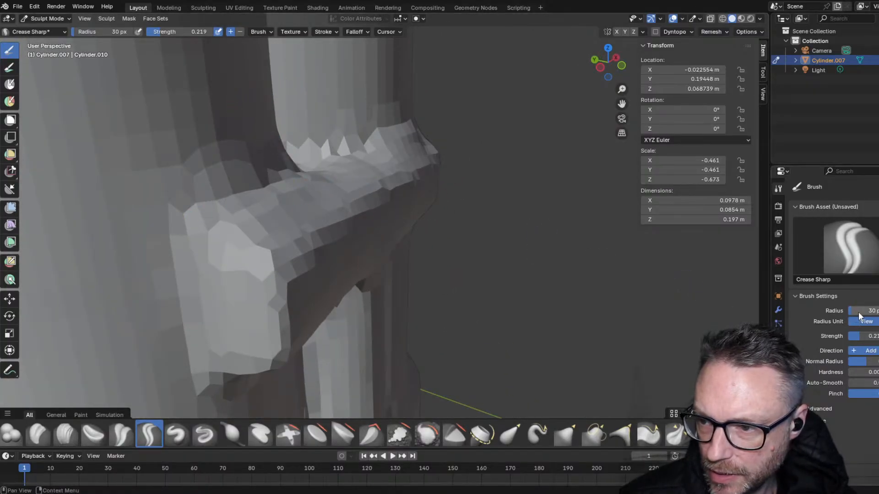
pyautogui.moveTo(861, 336); pyautogui.dragTo(869, 336)
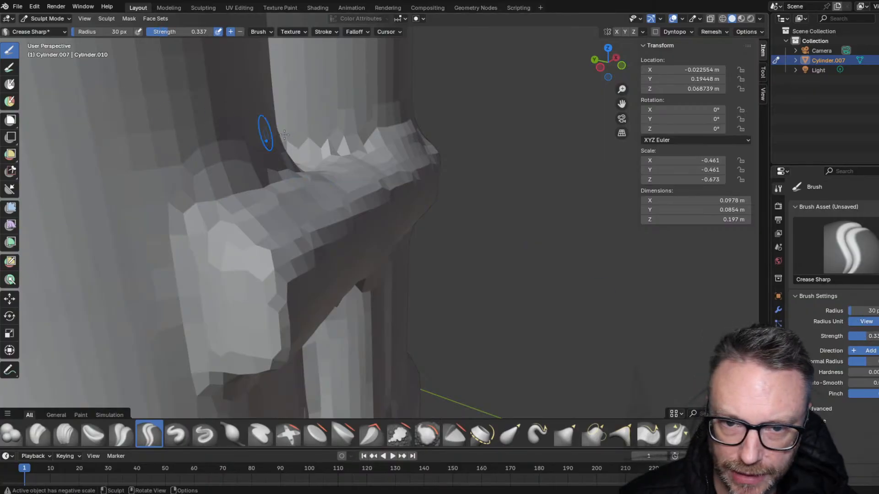
pyautogui.moveTo(274, 145); pyautogui.dragTo(300, 157)
pyautogui.moveTo(197, 180)
pyautogui.mouseDown()
pyautogui.moveTo(177, 186)
pyautogui.moveTo(174, 240)
pyautogui.moveTo(183, 237)
pyautogui.mouseUp()
pyautogui.moveTo(207, 386); pyautogui.dragTo(181, 229, button='middle')
pyautogui.moveTo(167, 240)
pyautogui.mouseDown()
pyautogui.moveTo(262, 267)
pyautogui.moveTo(282, 300)
pyautogui.mouseUp()
pyautogui.moveTo(282, 300); pyautogui.dragTo(186, 288, button='middle')
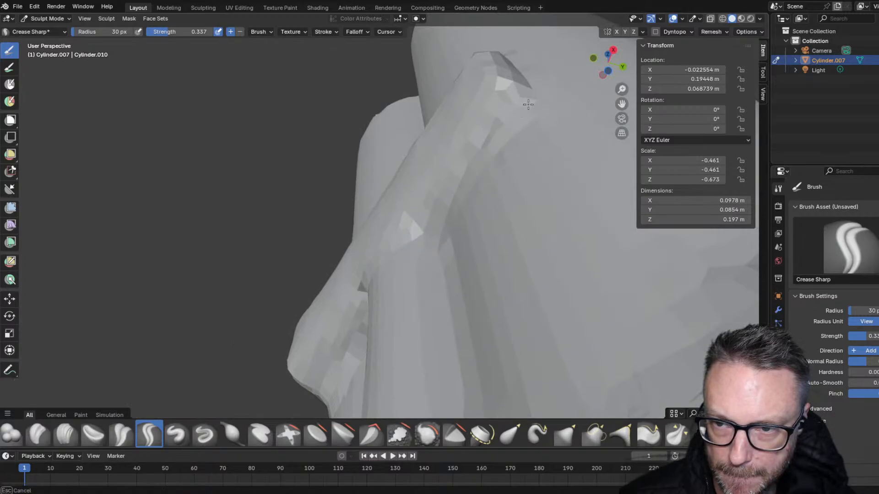
# - Crease the crossbar's upper edge along its joint with the second cylinder
pyautogui.moveTo(528, 105); pyautogui.dragTo(534, 173, button='middle')
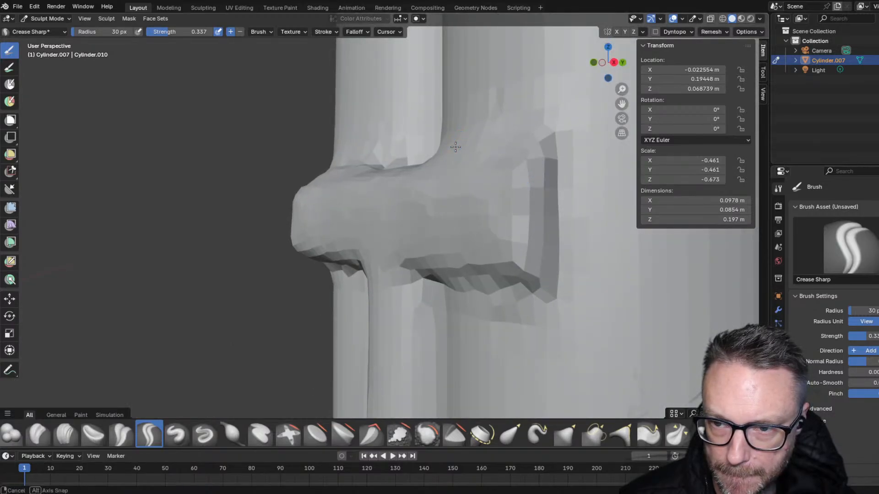
pyautogui.moveTo(455, 147); pyautogui.dragTo(497, 187, button='middle')
pyautogui.moveTo(428, 158); pyautogui.dragTo(536, 184)
pyautogui.moveTo(386, 155); pyautogui.dragTo(535, 180)
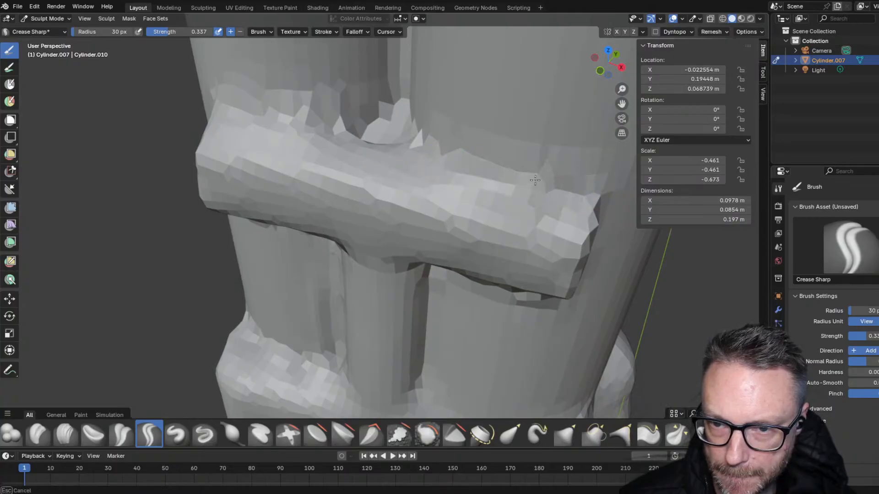
pyautogui.moveTo(382, 139)
pyautogui.mouseDown()
pyautogui.moveTo(532, 189)
pyautogui.moveTo(499, 177)
pyautogui.mouseUp()
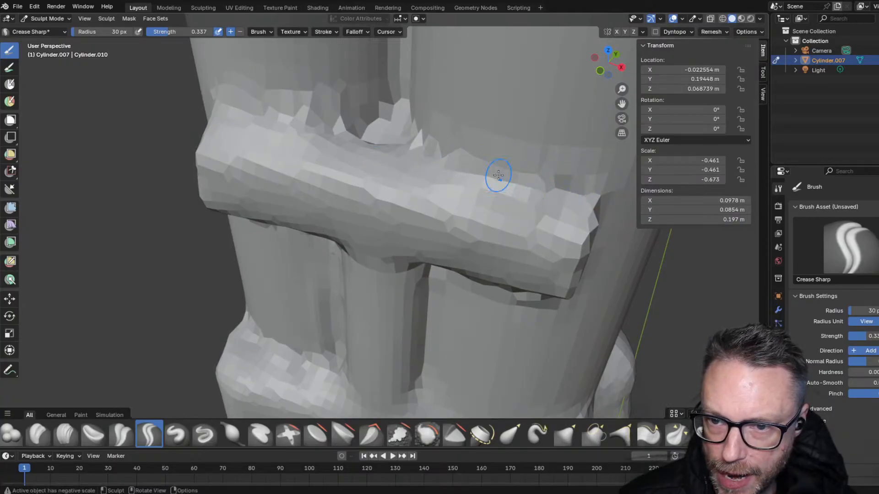
pyautogui.moveTo(479, 168)
pyautogui.mouseDown(button='middle')
pyautogui.moveTo(518, 179)
pyautogui.moveTo(508, 176)
pyautogui.mouseUp(button='middle')
pyautogui.moveTo(387, 143); pyautogui.dragTo(483, 142)
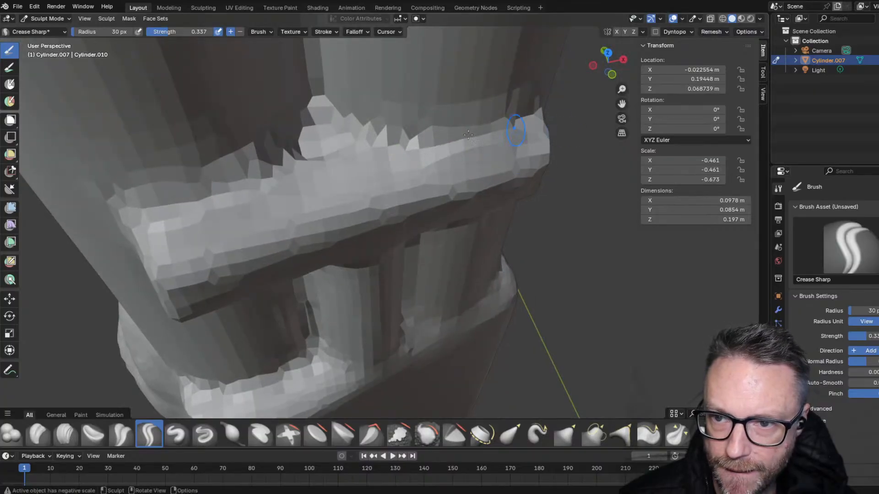
# - Touch up the crossbar's upper joint with crease strokes at both ends and in the gap between the cylinders
pyautogui.moveTo(281, 139); pyautogui.dragTo(237, 137, button='middle')
pyautogui.scroll(2, 229, 139)
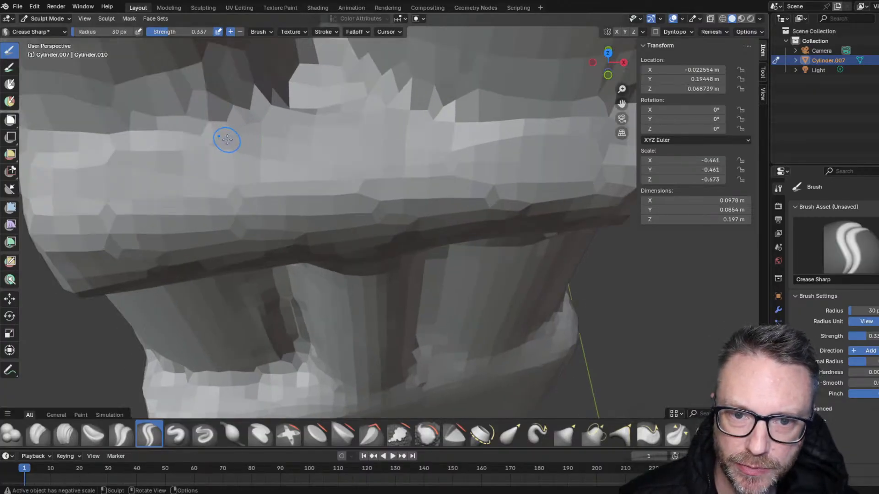
pyautogui.scroll(-3, 312, 132)
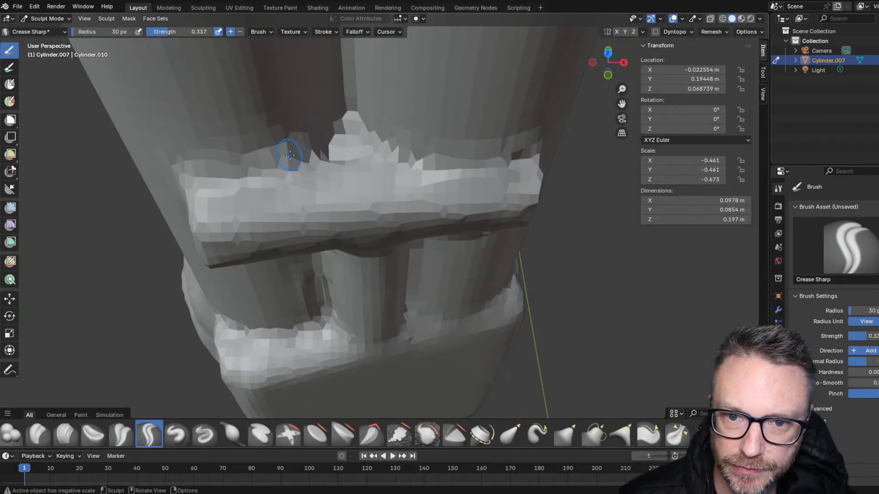
pyautogui.moveTo(290, 155); pyautogui.dragTo(236, 183)
pyautogui.moveTo(182, 192)
pyautogui.mouseDown(button='middle')
pyautogui.moveTo(270, 181)
pyautogui.moveTo(187, 177)
pyautogui.moveTo(202, 164)
pyautogui.mouseUp(button='middle')
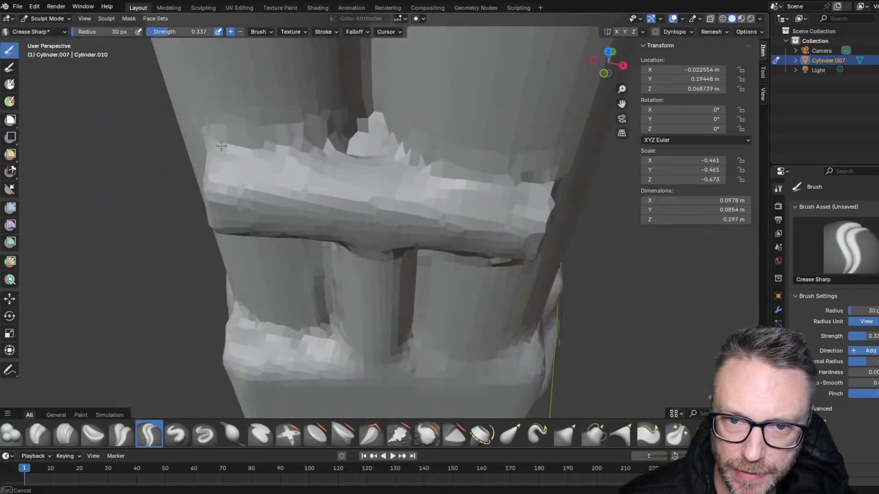
pyautogui.moveTo(508, 173); pyautogui.dragTo(527, 169)
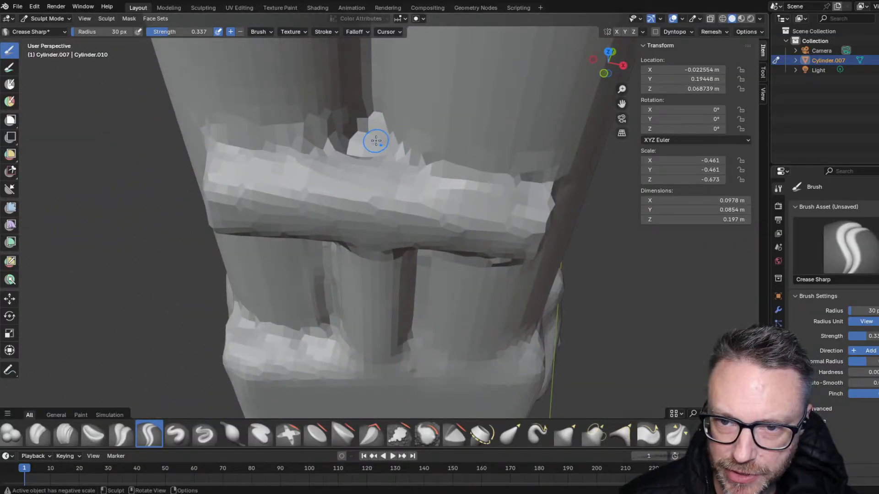
pyautogui.moveTo(376, 141)
pyautogui.mouseDown()
pyautogui.moveTo(364, 133)
pyautogui.moveTo(361, 148)
pyautogui.mouseUp()
# - Crease the crossbar's lower edge on both sides of the middle post
pyautogui.moveTo(362, 148); pyautogui.dragTo(374, 89, button='middle')
pyautogui.moveTo(316, 278); pyautogui.dragTo(209, 263)
pyautogui.moveTo(210, 266); pyautogui.dragTo(338, 272)
pyautogui.moveTo(316, 277)
pyautogui.mouseDown()
pyautogui.moveTo(334, 275)
pyautogui.moveTo(320, 284)
pyautogui.moveTo(336, 316)
pyautogui.moveTo(333, 302)
pyautogui.mouseUp()
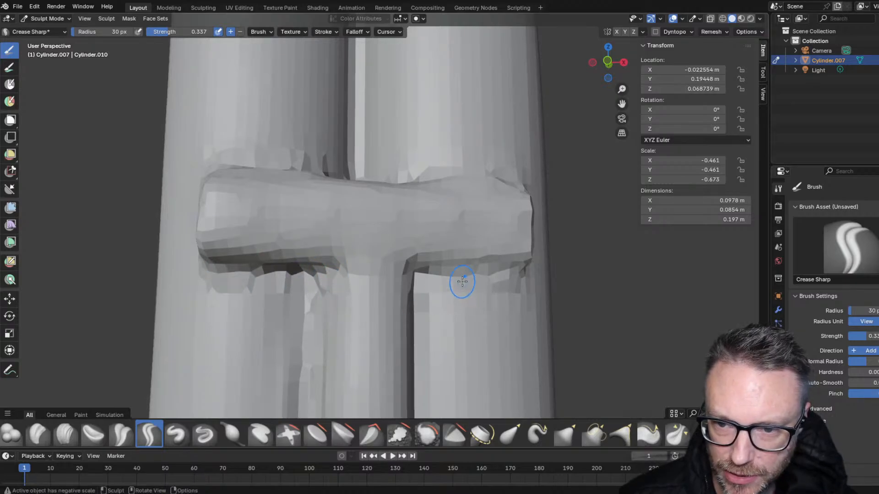
pyautogui.moveTo(462, 281)
pyautogui.mouseDown()
pyautogui.moveTo(493, 269)
pyautogui.moveTo(428, 270)
pyautogui.mouseUp()
pyautogui.moveTo(446, 273); pyautogui.dragTo(417, 268)
# - Select the Smooth brush and smooth the cylinders' surfaces and the seam between them above the rock base
pyautogui.moveTo(416, 260)
pyautogui.mouseDown(button='middle')
pyautogui.moveTo(402, 273)
pyautogui.moveTo(394, 252)
pyautogui.moveTo(345, 245)
pyautogui.moveTo(615, 294)
pyautogui.mouseUp(button='middle')
pyautogui.scroll(-6, 402, 273)
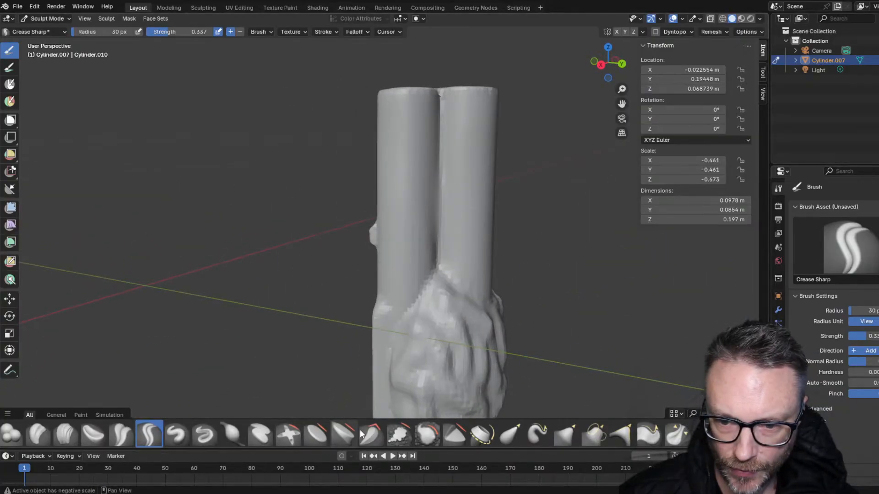
pyautogui.click(418, 433)
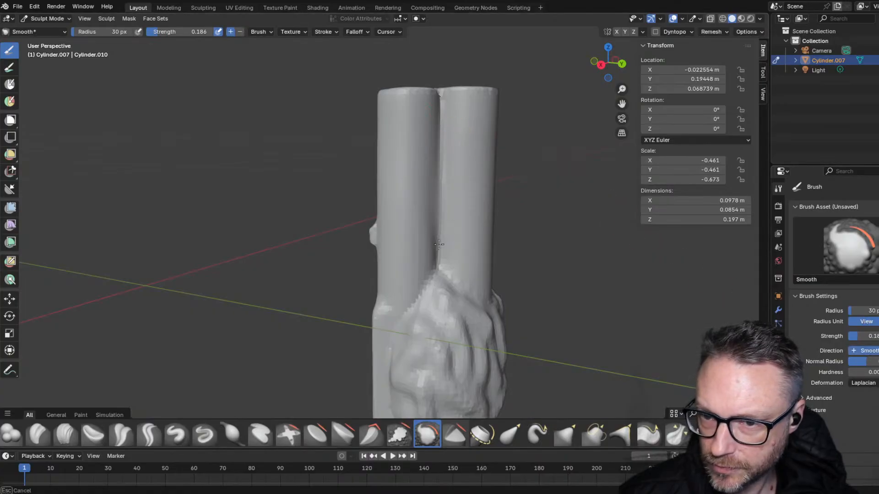
pyautogui.moveTo(439, 244); pyautogui.dragTo(414, 136)
pyautogui.moveTo(414, 136); pyautogui.dragTo(423, 197)
pyautogui.moveTo(423, 197)
pyautogui.mouseDown()
pyautogui.moveTo(410, 231)
pyautogui.moveTo(418, 147)
pyautogui.mouseUp()
pyautogui.moveTo(417, 147); pyautogui.dragTo(415, 181)
pyautogui.moveTo(412, 255)
pyautogui.mouseDown()
pyautogui.moveTo(420, 287)
pyautogui.moveTo(404, 267)
pyautogui.mouseUp()
pyautogui.moveTo(396, 171)
pyautogui.mouseDown(button='middle')
pyautogui.moveTo(480, 173)
pyautogui.moveTo(483, 181)
pyautogui.mouseUp(button='middle')
pyautogui.moveTo(412, 133); pyautogui.dragTo(415, 158)
pyautogui.moveTo(415, 160); pyautogui.dragTo(426, 196)
pyautogui.moveTo(427, 200); pyautogui.dragTo(426, 231)
# - Smooth the jagged upper edge of the crossbar where it meets the first cylinder
pyautogui.moveTo(426, 230); pyautogui.dragTo(427, 186, button='middle')
pyautogui.scroll(6, 367, 196)
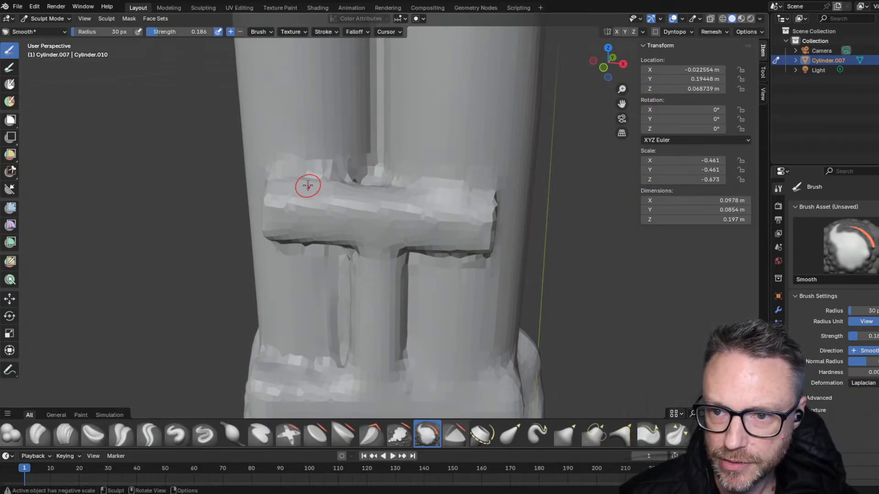
pyautogui.moveTo(308, 186); pyautogui.dragTo(361, 173)
pyautogui.moveTo(283, 179); pyautogui.dragTo(284, 182)
# - Smooth the crossbar's lower edge along both cylinders and beside the middle post
pyautogui.moveTo(284, 182); pyautogui.dragTo(263, 304, button='middle')
pyautogui.moveTo(264, 257); pyautogui.dragTo(351, 260)
pyautogui.moveTo(266, 259); pyautogui.dragTo(352, 259)
pyautogui.moveTo(497, 259); pyautogui.dragTo(503, 256)
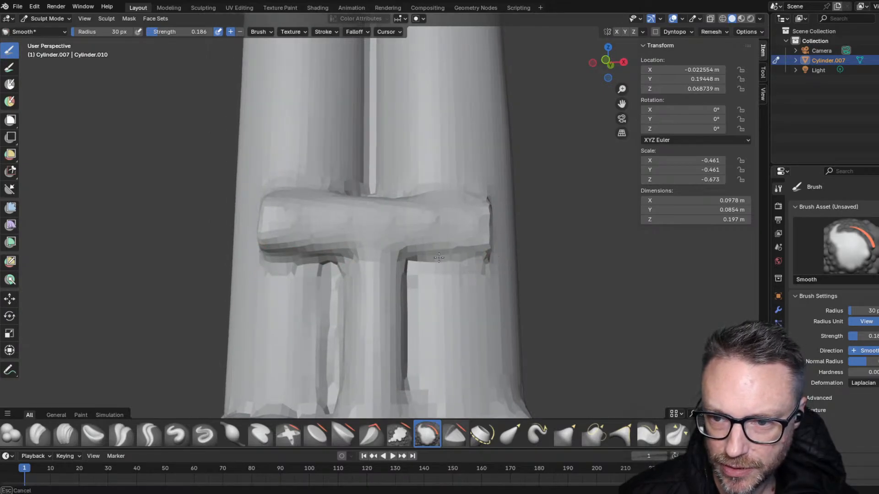
pyautogui.moveTo(417, 258); pyautogui.dragTo(399, 256)
pyautogui.scroll(-2, 310, 249)
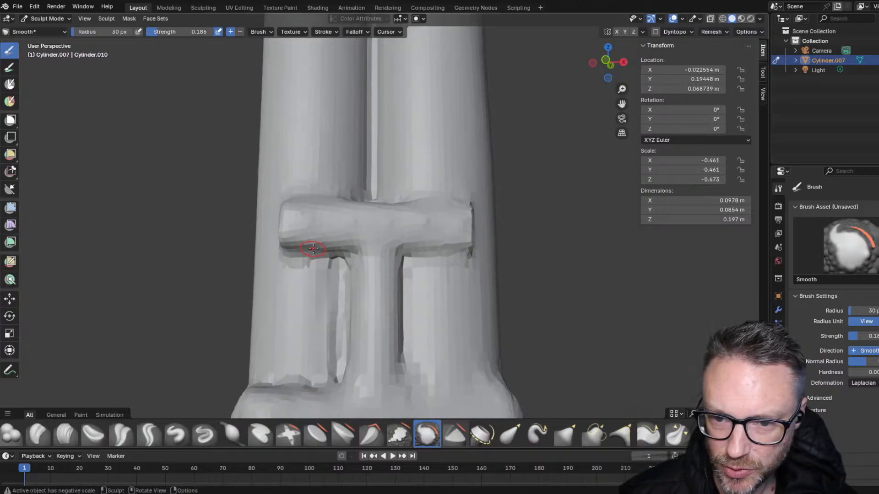
pyautogui.moveTo(327, 258); pyautogui.dragTo(344, 268, button='middle')
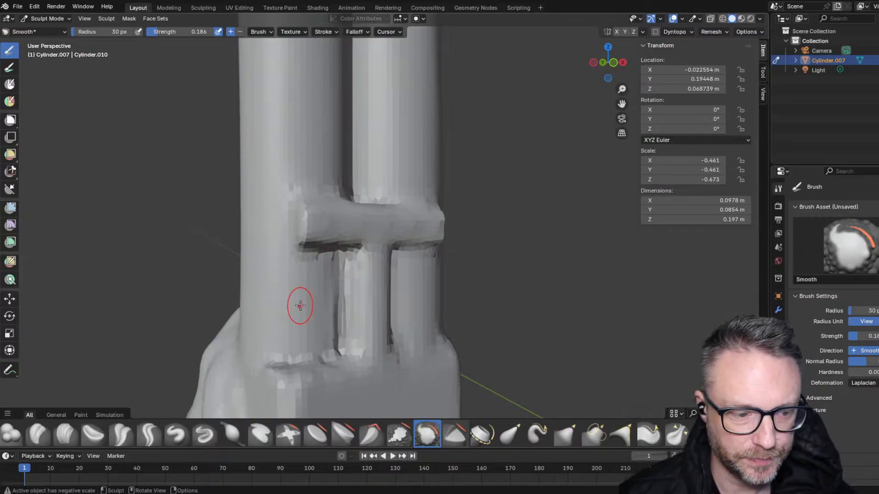
pyautogui.moveTo(335, 295); pyautogui.dragTo(328, 298, button='middle')
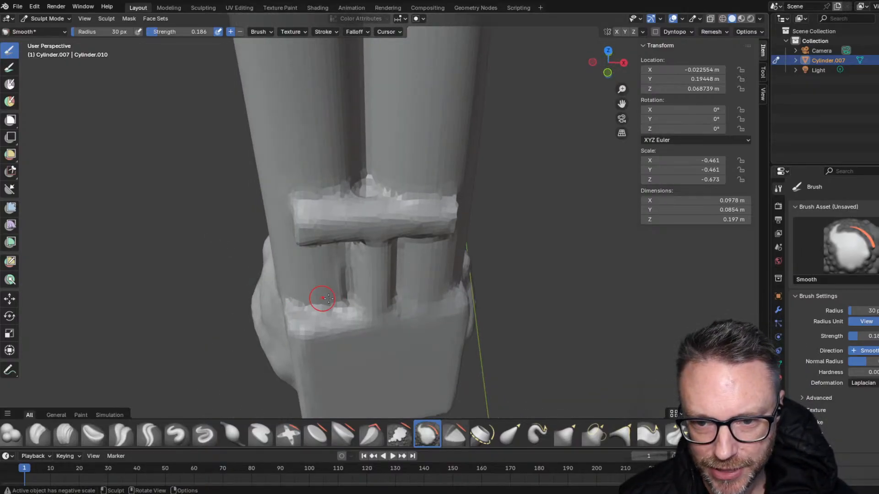
# - Smooth the seam where the cylinder meets the block's upper edge, beside the middle post
pyautogui.moveTo(347, 306)
pyautogui.mouseDown()
pyautogui.moveTo(289, 315)
pyautogui.moveTo(344, 308)
pyautogui.mouseUp()
pyautogui.moveTo(344, 307)
pyautogui.mouseDown(button='middle')
pyautogui.moveTo(289, 269)
pyautogui.moveTo(425, 373)
pyautogui.moveTo(488, 340)
pyautogui.moveTo(387, 318)
pyautogui.moveTo(377, 355)
pyautogui.mouseUp(button='middle')
pyautogui.scroll(-5, 387, 317)
# - Examine the sculpted model from all around, checking the cylinders, crossbar joints, block and rock-like base
pyautogui.moveTo(368, 251); pyautogui.dragTo(507, 74, button='middle')
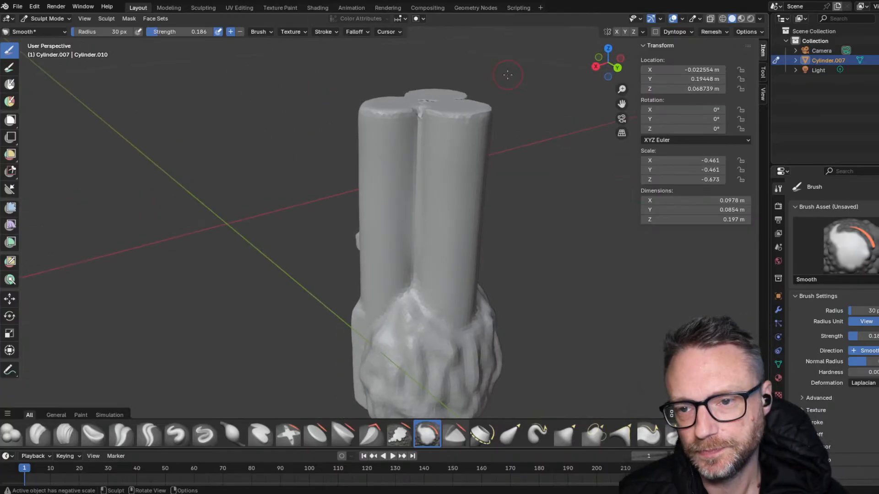
pyautogui.moveTo(371, 155); pyautogui.dragTo(571, 125, button='middle')
pyautogui.moveTo(640, 115)
pyautogui.mouseDown(button='middle')
pyautogui.moveTo(308, 178)
pyautogui.moveTo(177, 130)
pyautogui.moveTo(353, 150)
pyautogui.mouseUp(button='middle')
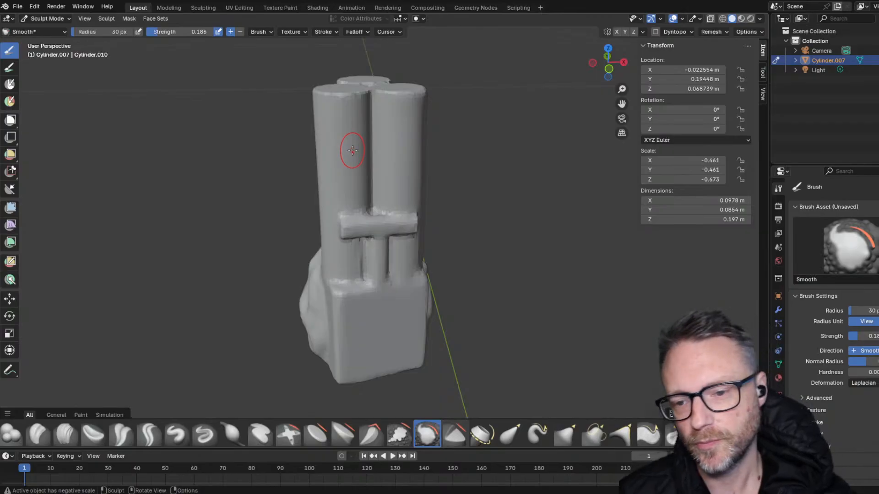
pyautogui.moveTo(373, 226)
pyautogui.mouseDown(button='middle')
pyautogui.moveTo(490, 298)
pyautogui.moveTo(451, 167)
pyautogui.moveTo(466, 195)
pyautogui.mouseUp(button='middle')
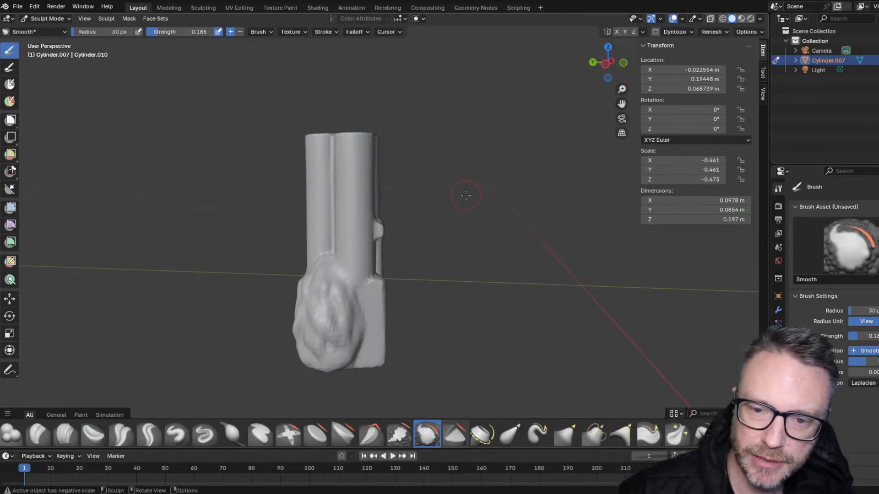
pyautogui.scroll(3, 380, 266)
pyautogui.moveTo(362, 307)
pyautogui.mouseDown(button='middle')
pyautogui.moveTo(63, 296)
pyautogui.moveTo(228, 324)
pyautogui.mouseUp(button='middle')
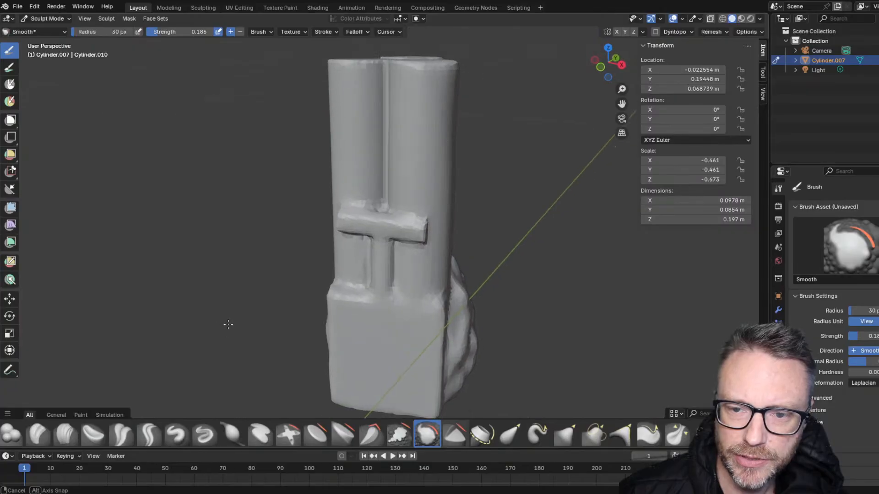
pyautogui.moveTo(374, 386)
pyautogui.mouseDown(button='middle')
pyautogui.moveTo(385, 345)
pyautogui.moveTo(375, 363)
pyautogui.mouseUp(button='middle')
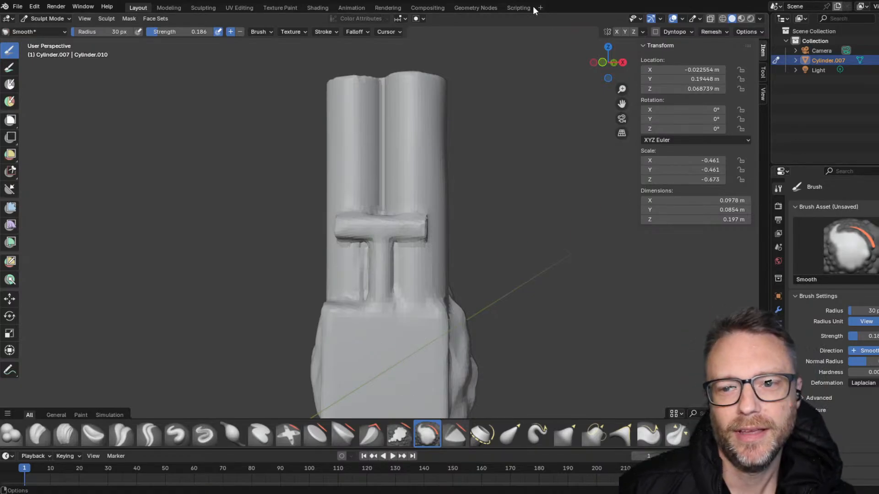
pyautogui.moveTo(303, 192); pyautogui.dragTo(460, 200, button='middle')
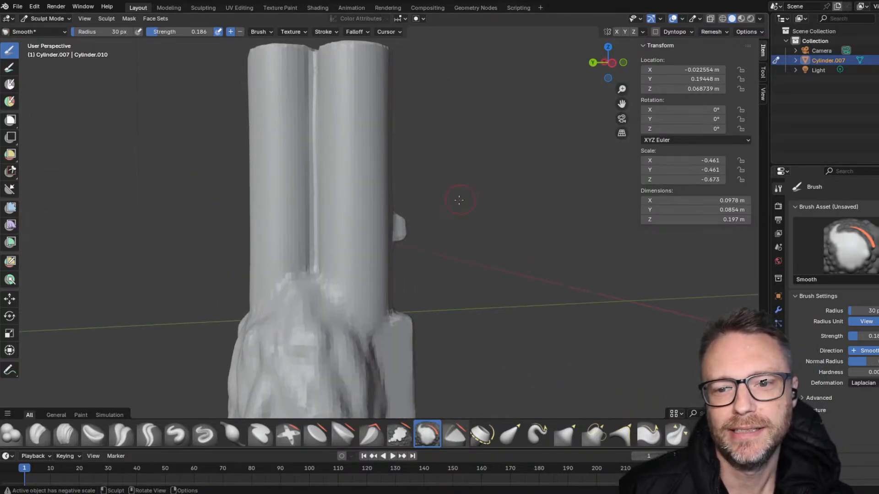
pyautogui.moveTo(334, 180)
pyautogui.mouseDown(button='middle')
pyautogui.moveTo(263, 183)
pyautogui.moveTo(341, 169)
pyautogui.moveTo(346, 176)
pyautogui.mouseUp(button='middle')
pyautogui.scroll(-3, 298, 369)
pyautogui.moveTo(338, 294)
pyautogui.mouseDown(button='middle')
pyautogui.moveTo(293, 308)
pyautogui.moveTo(420, 273)
pyautogui.moveTo(403, 311)
pyautogui.moveTo(281, 290)
pyautogui.moveTo(212, 290)
pyautogui.moveTo(311, 281)
pyautogui.moveTo(387, 302)
pyautogui.mouseUp(button='middle')
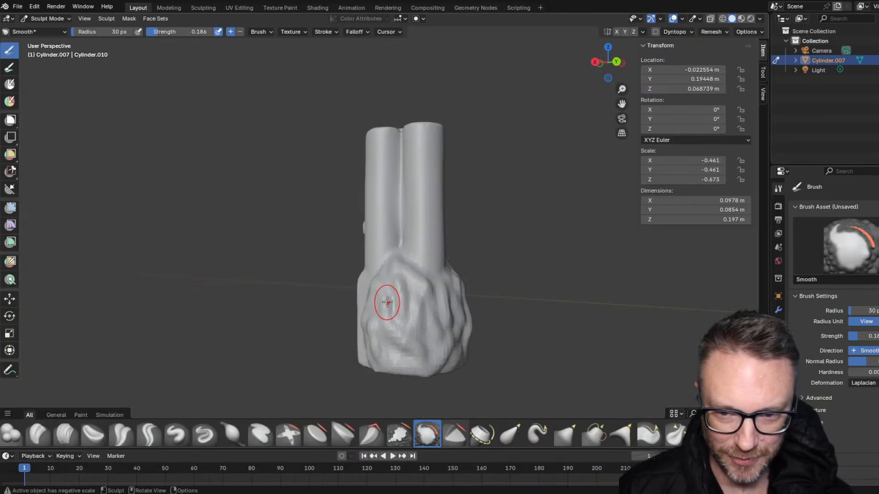
pyautogui.moveTo(387, 302)
pyautogui.mouseDown(button='middle')
pyautogui.moveTo(555, 301)
pyautogui.moveTo(530, 339)
pyautogui.mouseUp(button='middle')
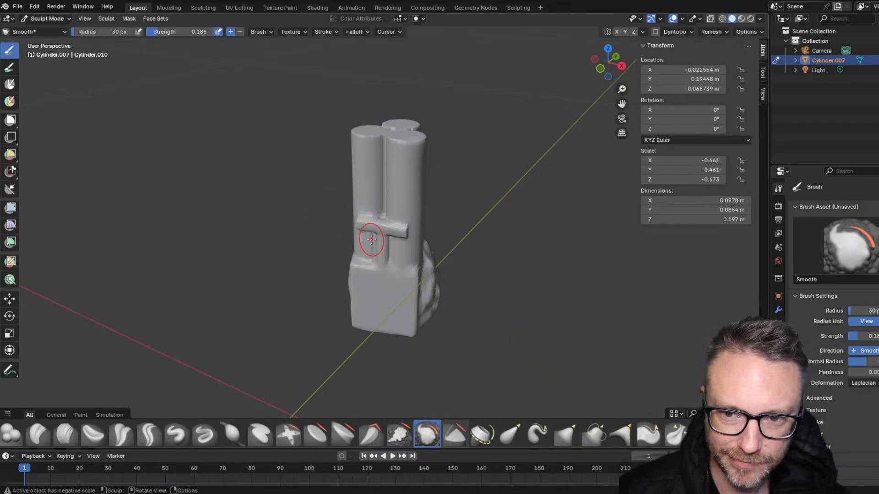
pyautogui.moveTo(371, 240)
pyautogui.mouseDown(button='middle')
pyautogui.moveTo(338, 229)
pyautogui.moveTo(300, 192)
pyautogui.moveTo(210, 204)
pyautogui.moveTo(269, 210)
pyautogui.moveTo(407, 279)
pyautogui.mouseUp(button='middle')
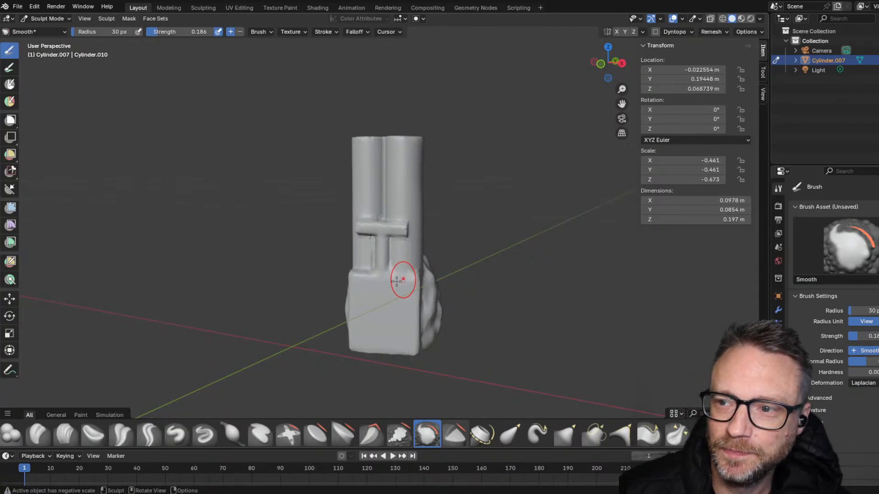
pyautogui.moveTo(293, 203)
pyautogui.mouseDown(button='middle')
pyautogui.moveTo(128, 209)
pyautogui.moveTo(13, 170)
pyautogui.moveTo(742, 151)
pyautogui.moveTo(712, 128)
pyautogui.moveTo(743, 236)
pyautogui.moveTo(274, 215)
pyautogui.moveTo(732, 215)
pyautogui.moveTo(271, 213)
pyautogui.moveTo(320, 202)
pyautogui.moveTo(352, 338)
pyautogui.moveTo(373, 355)
pyautogui.mouseUp(button='middle')
pyautogui.scroll(3, 380, 307)
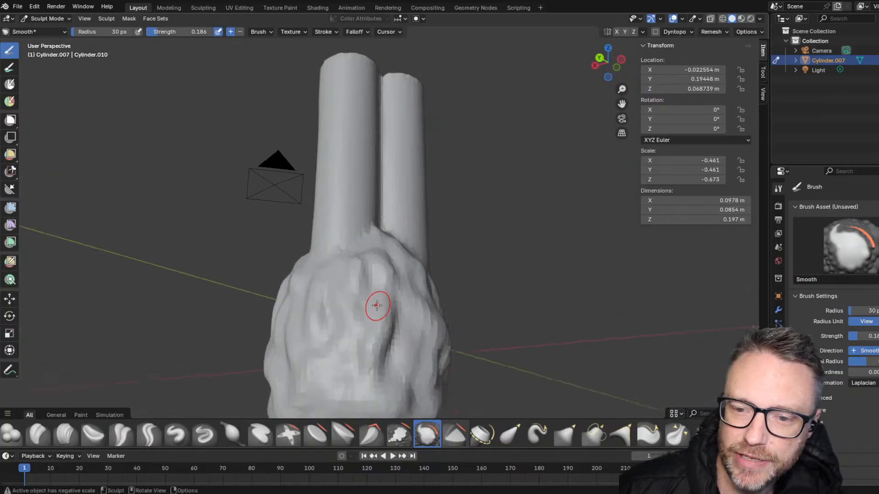
pyautogui.moveTo(377, 305)
pyautogui.mouseDown(button='middle')
pyautogui.moveTo(155, 279)
pyautogui.moveTo(180, 330)
pyautogui.moveTo(147, 353)
pyautogui.moveTo(147, 328)
pyautogui.moveTo(256, 362)
pyautogui.moveTo(361, 287)
pyautogui.mouseUp(button='middle')
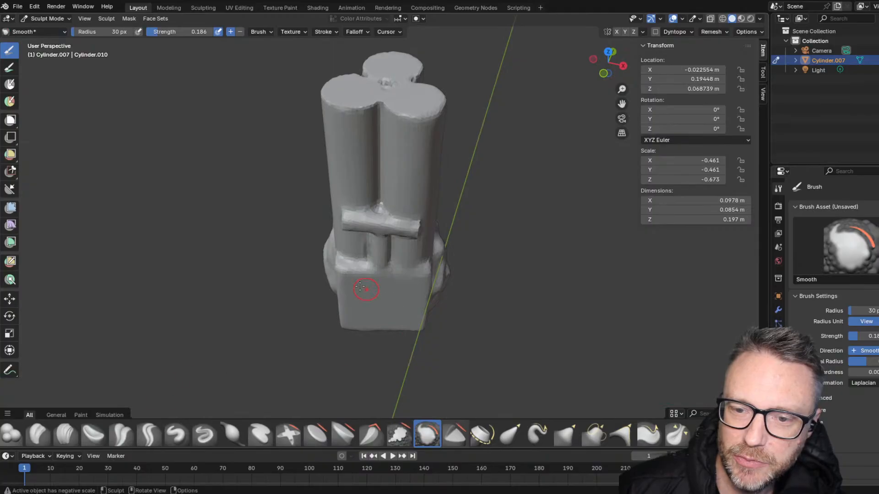
pyautogui.moveTo(368, 242)
pyautogui.mouseDown(button='middle')
pyautogui.moveTo(304, 274)
pyautogui.moveTo(270, 220)
pyautogui.moveTo(271, 194)
pyautogui.moveTo(366, 177)
pyautogui.mouseUp(button='middle')
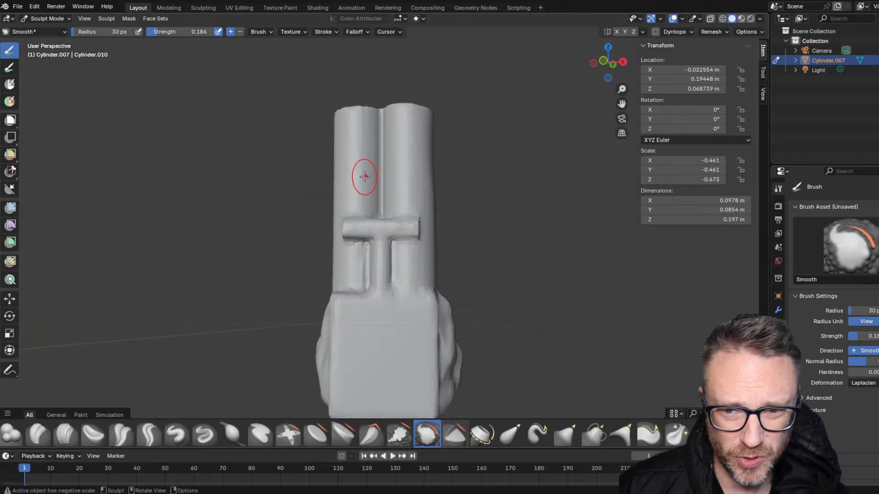
pyautogui.moveTo(368, 175)
pyautogui.mouseDown(button='middle')
pyautogui.moveTo(367, 190)
pyautogui.moveTo(290, 210)
pyautogui.moveTo(198, 181)
pyautogui.moveTo(221, 188)
pyautogui.mouseUp(button='middle')
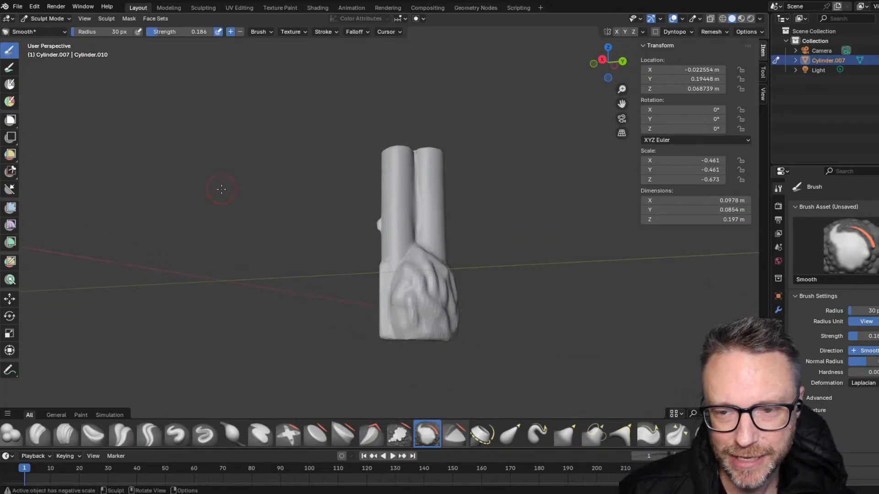